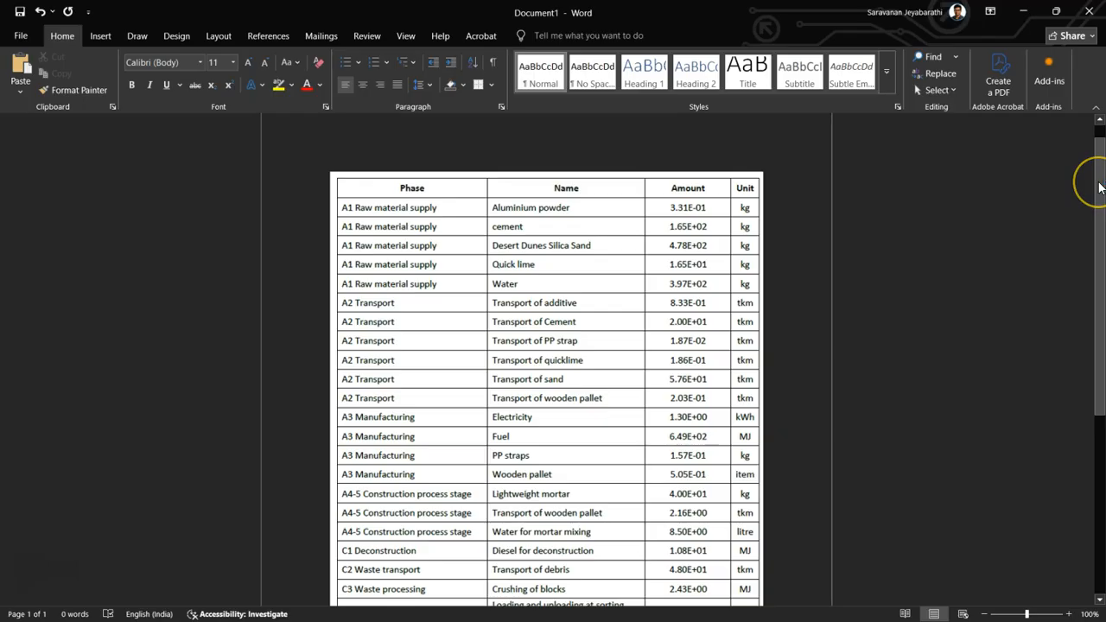
Review the life cycle inventory table in the document, from A1 raw material supply to the D loads beyond the system boundary.
click(1100, 187)
drag(1100, 187, 1077, 279)
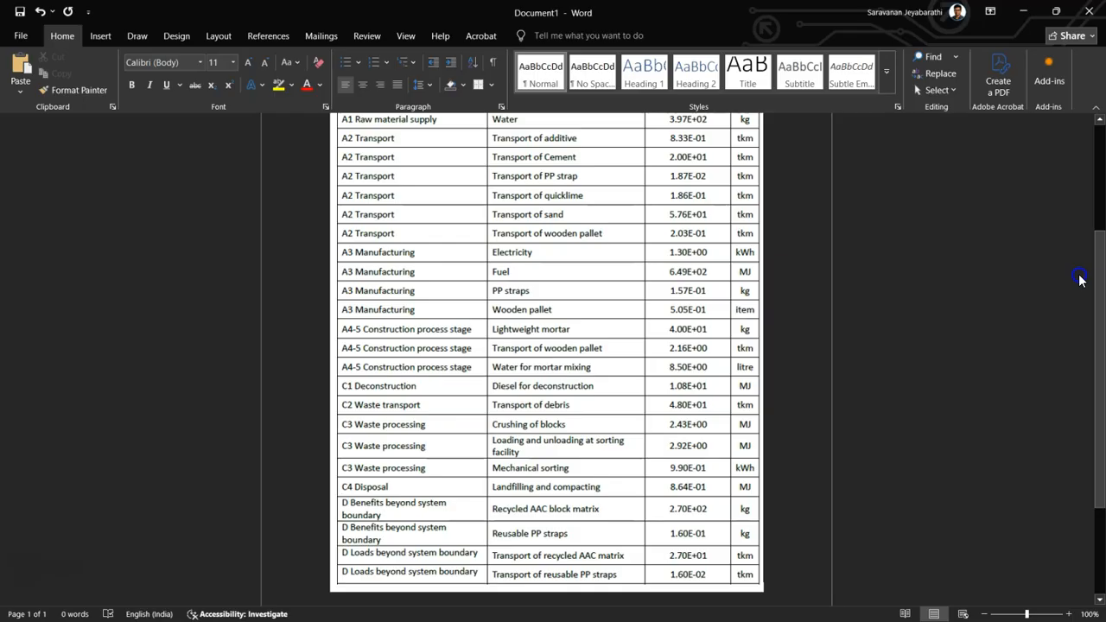
drag(1079, 276, 1098, 213)
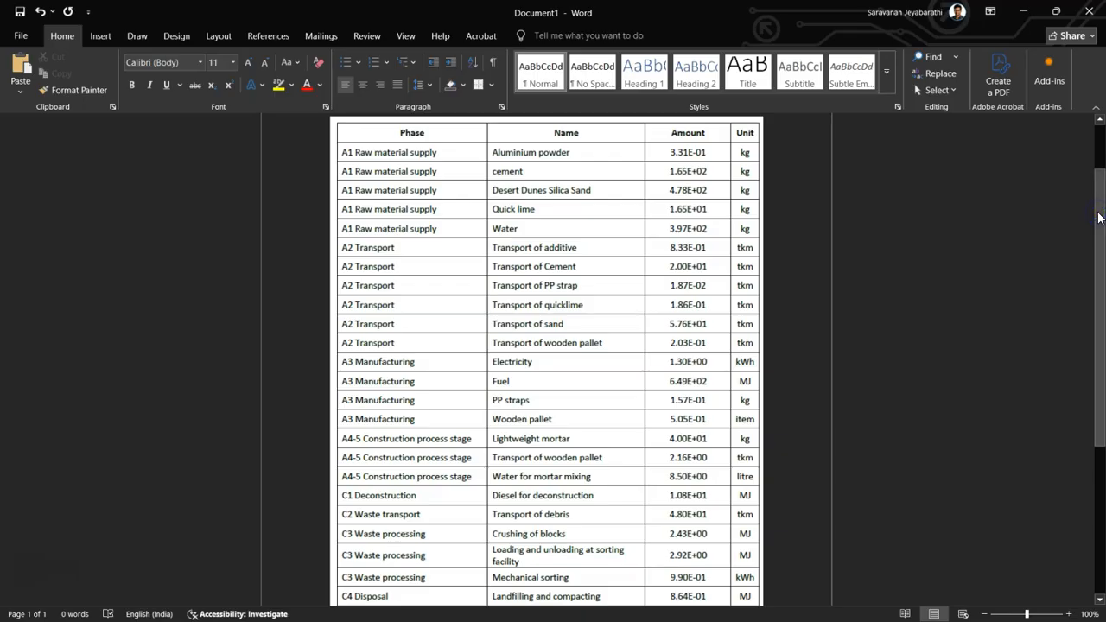
Switch to the Ecochain login page in Edge and open the Ecochain Mobius solution.
mouse_move(447, 615)
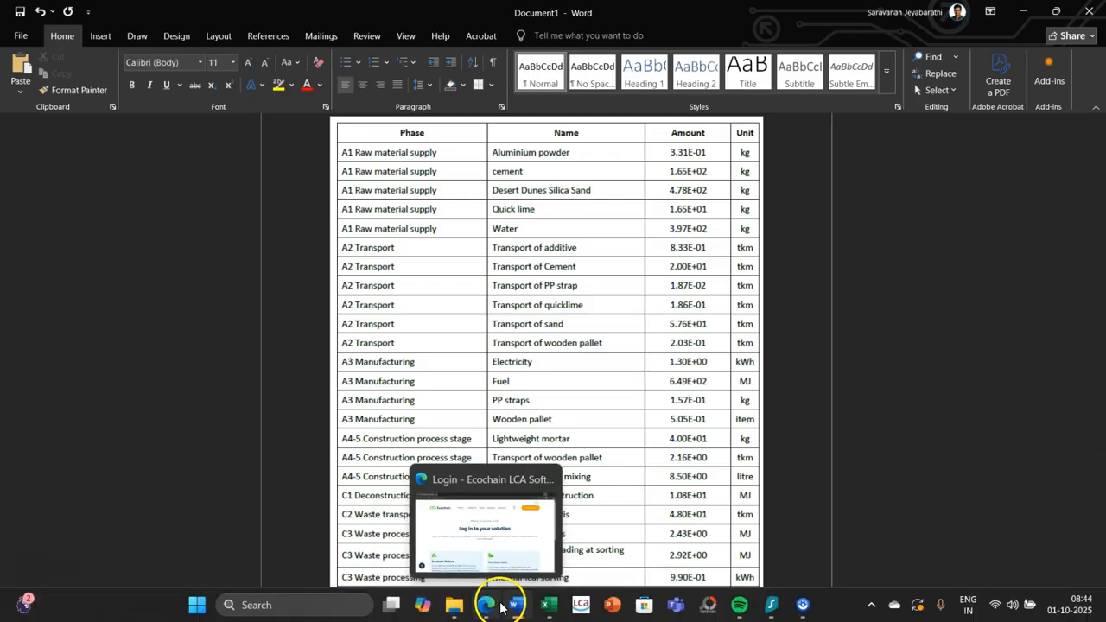
click(489, 605)
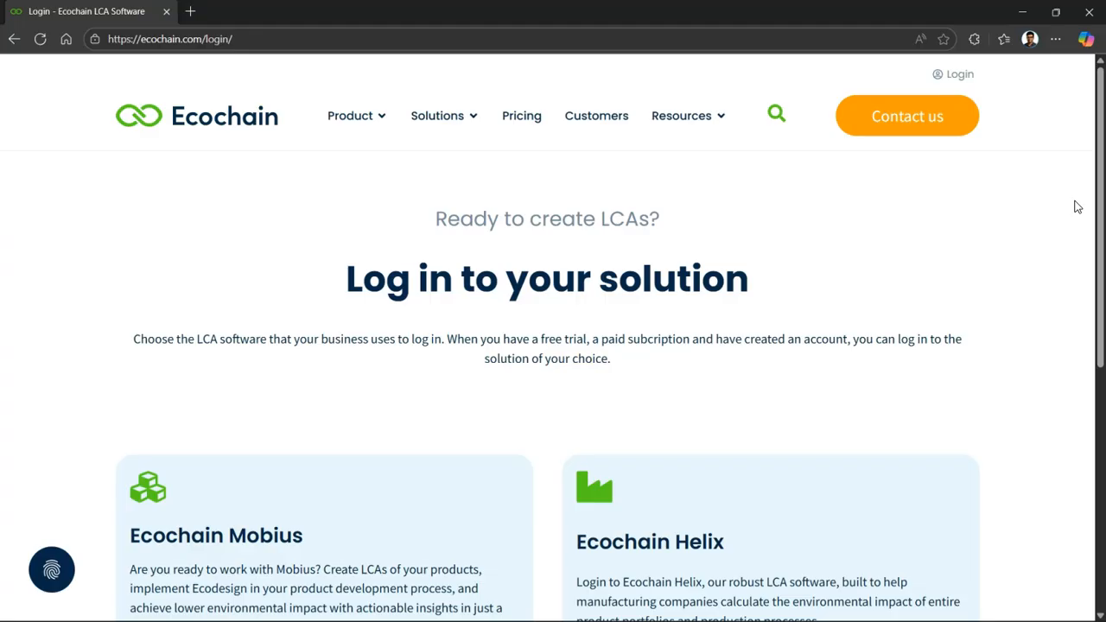
scroll(1077, 207, down, 1)
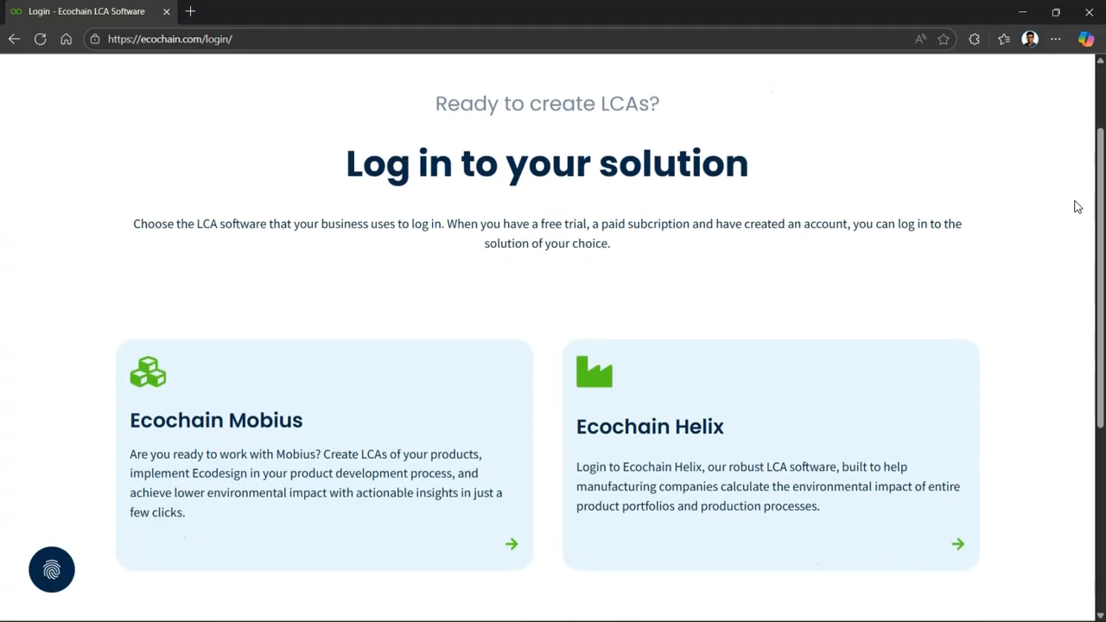
scroll(1078, 206, up, 1)
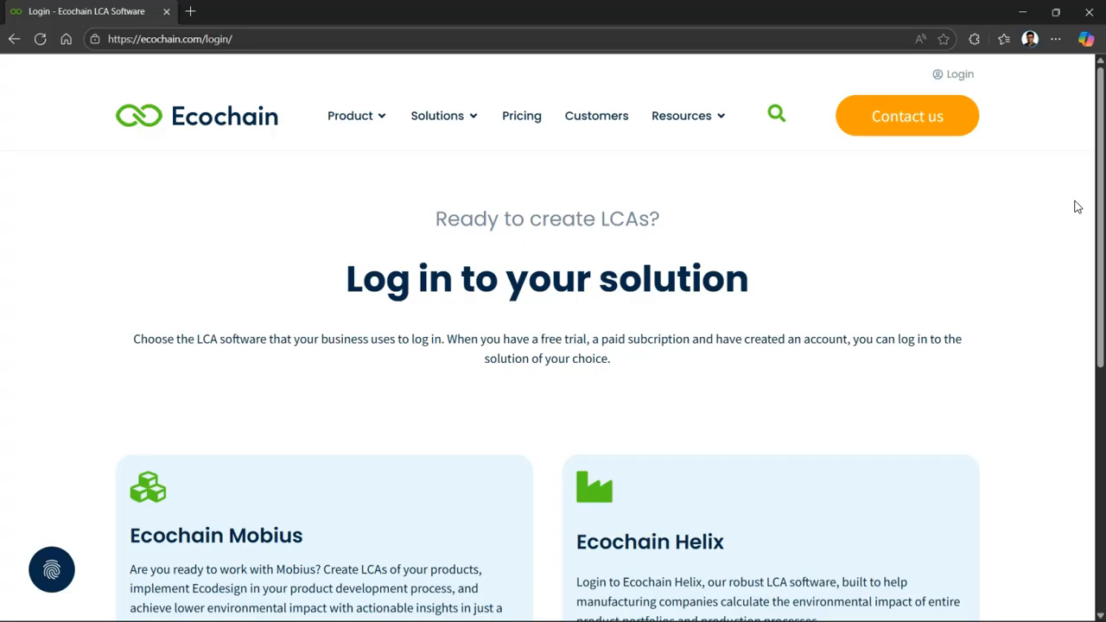
scroll(1078, 207, down, 2)
click(464, 363)
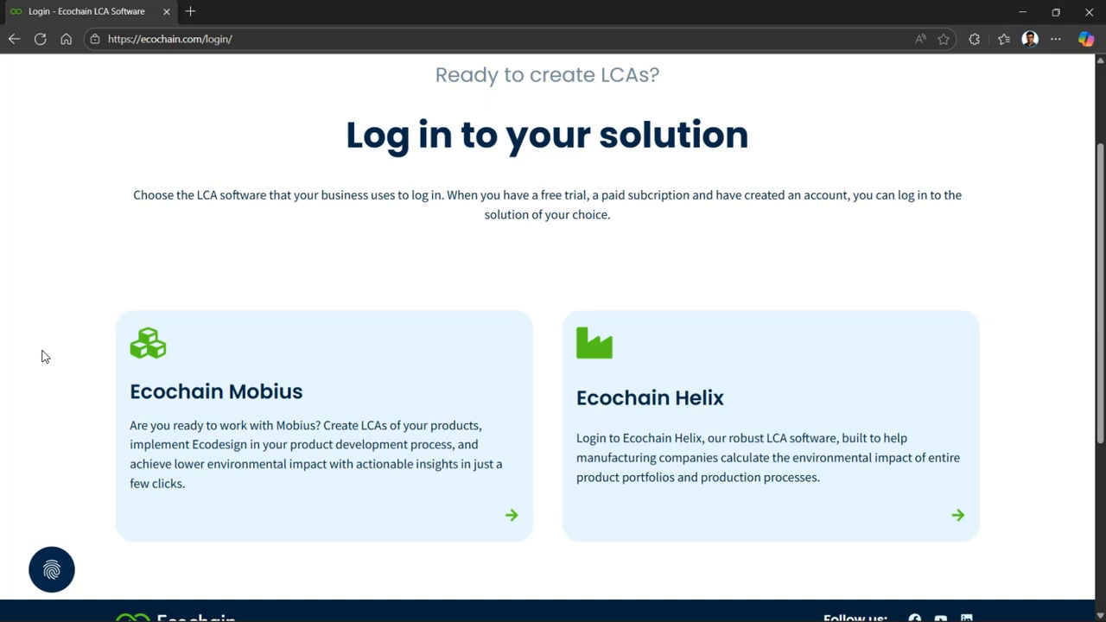
click(294, 393)
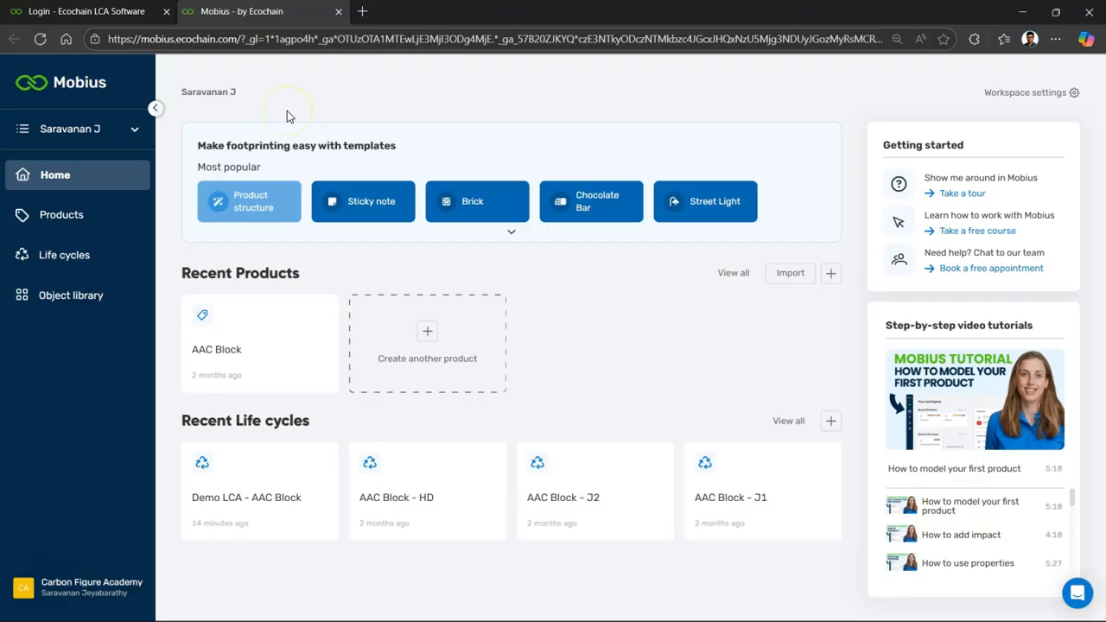
Open the workspace's impact settings for editing and view the available impact assessment methods.
click(1069, 93)
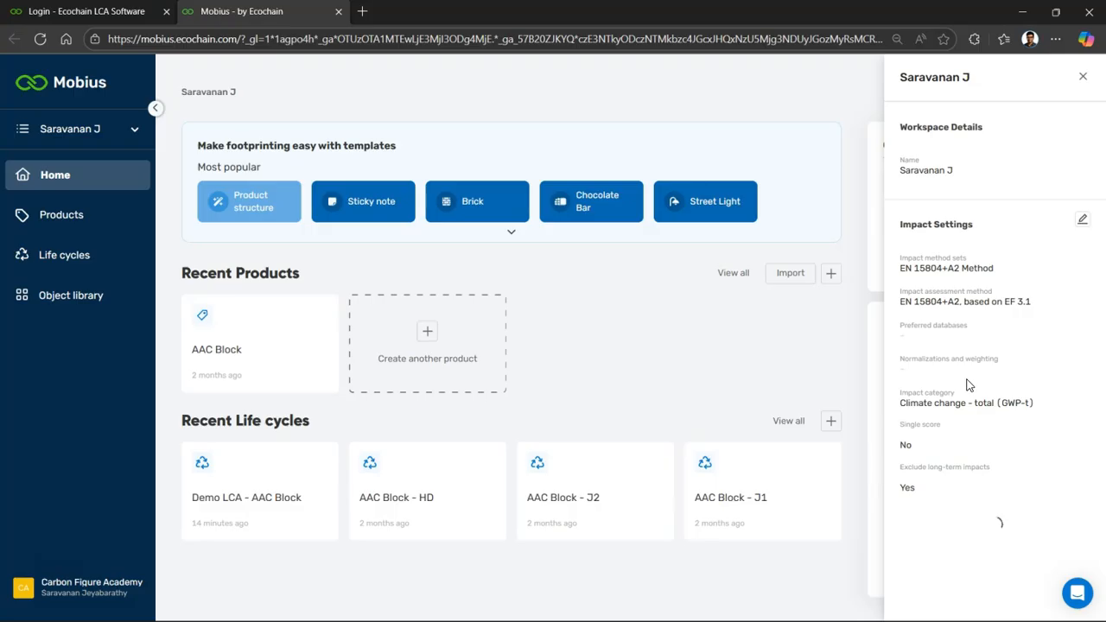
click(1080, 228)
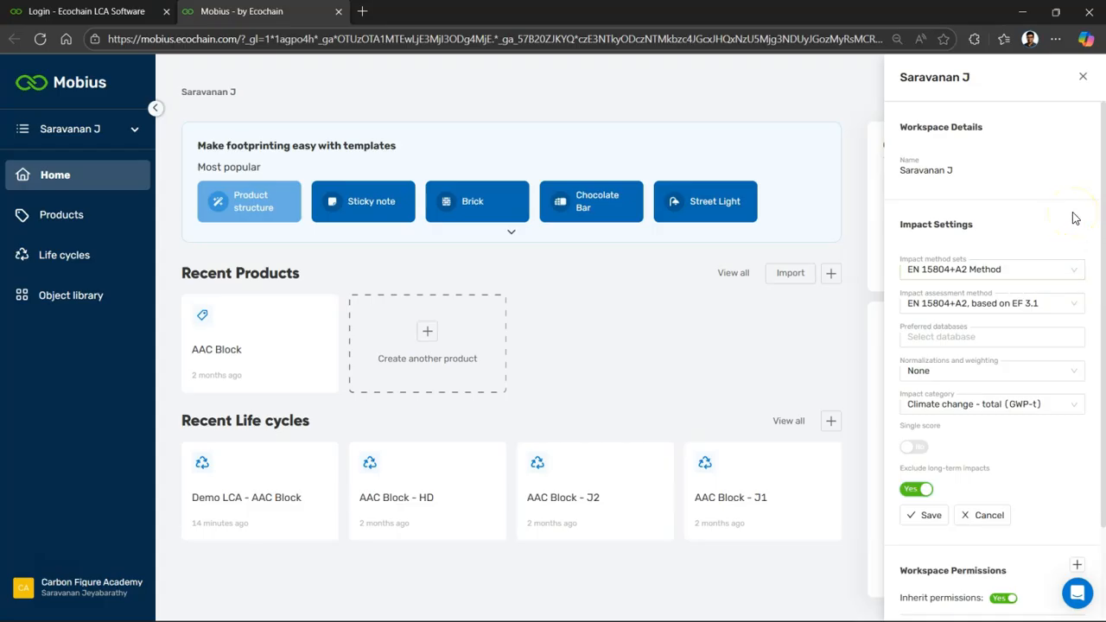
click(1066, 308)
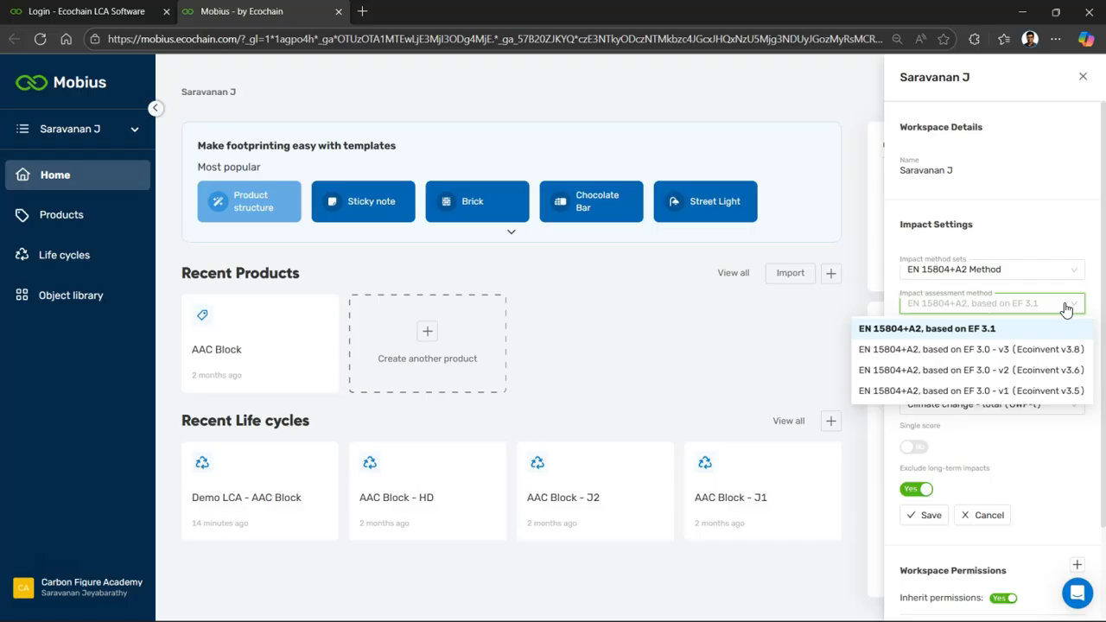
click(1078, 232)
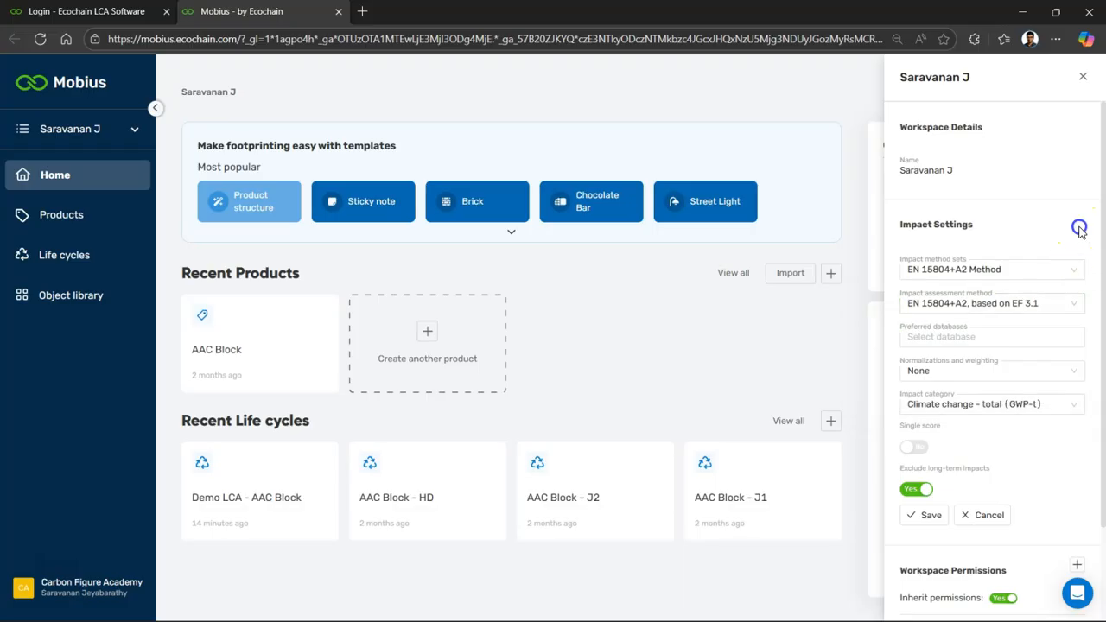
View the options for preferred databases and for normalizations and weighting without changing them.
click(1068, 337)
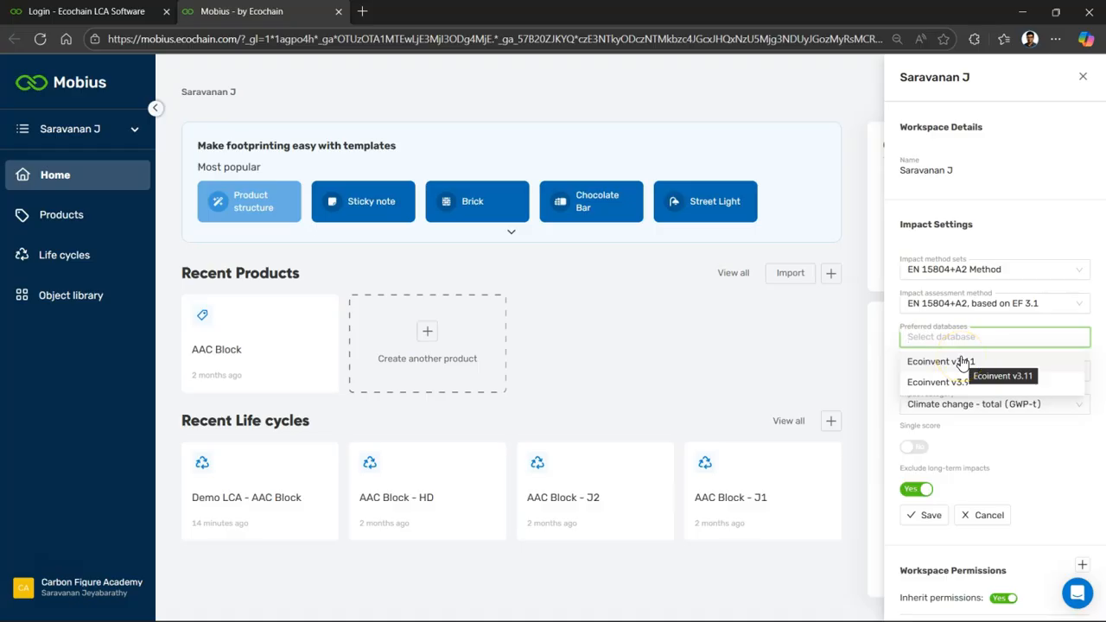
click(1095, 333)
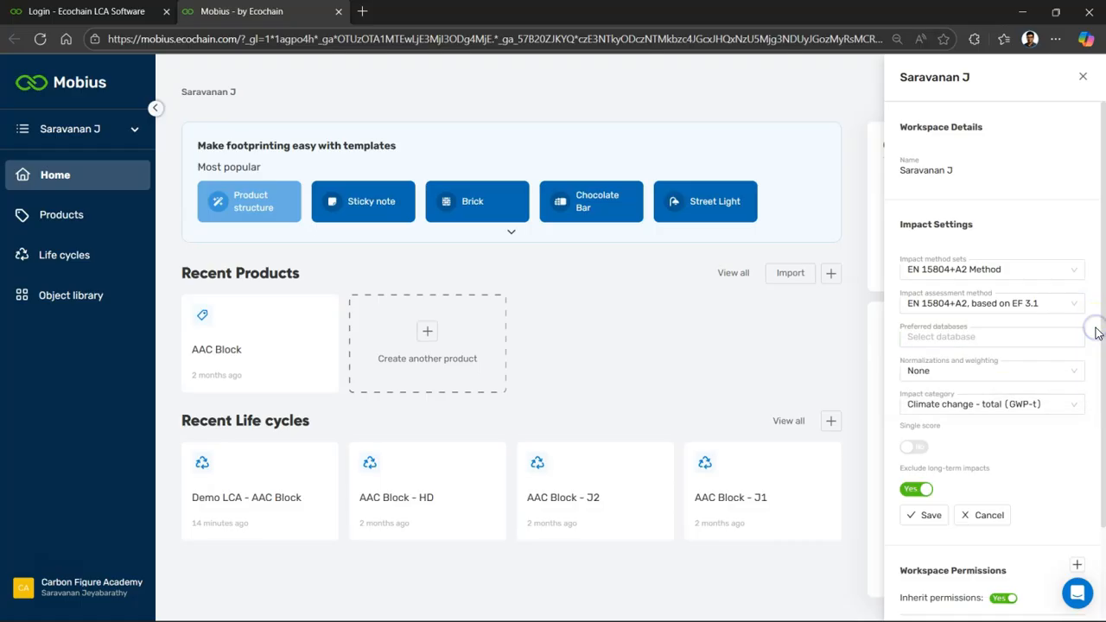
click(1063, 370)
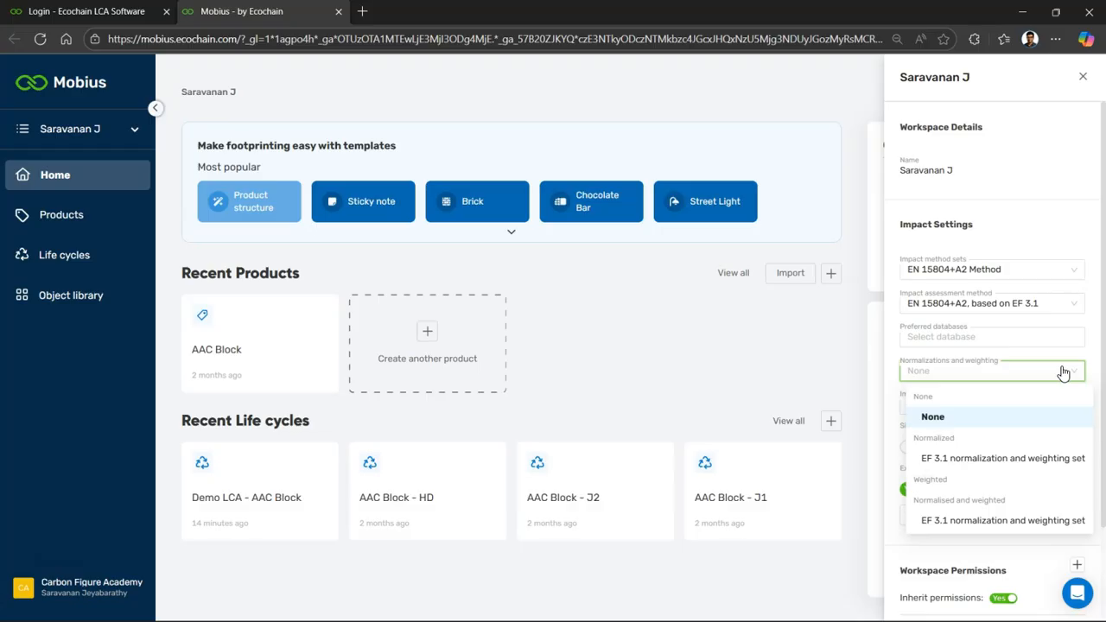
click(1063, 370)
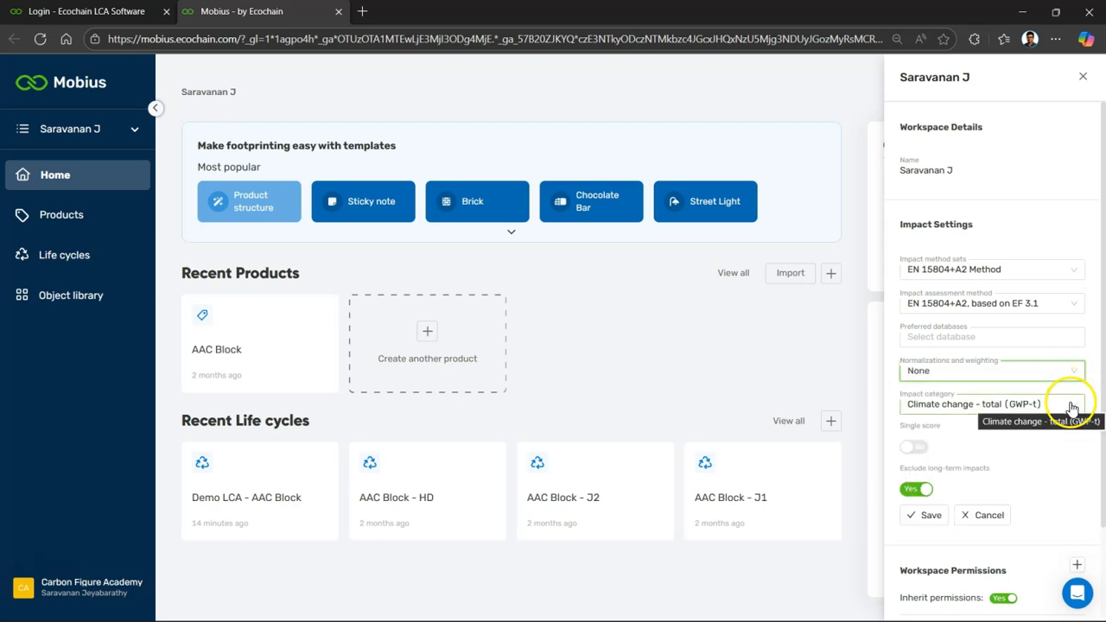
Choose Climate change - total (GWP-t) as the impact category, save the impact settings and close the workspace settings.
click(1071, 408)
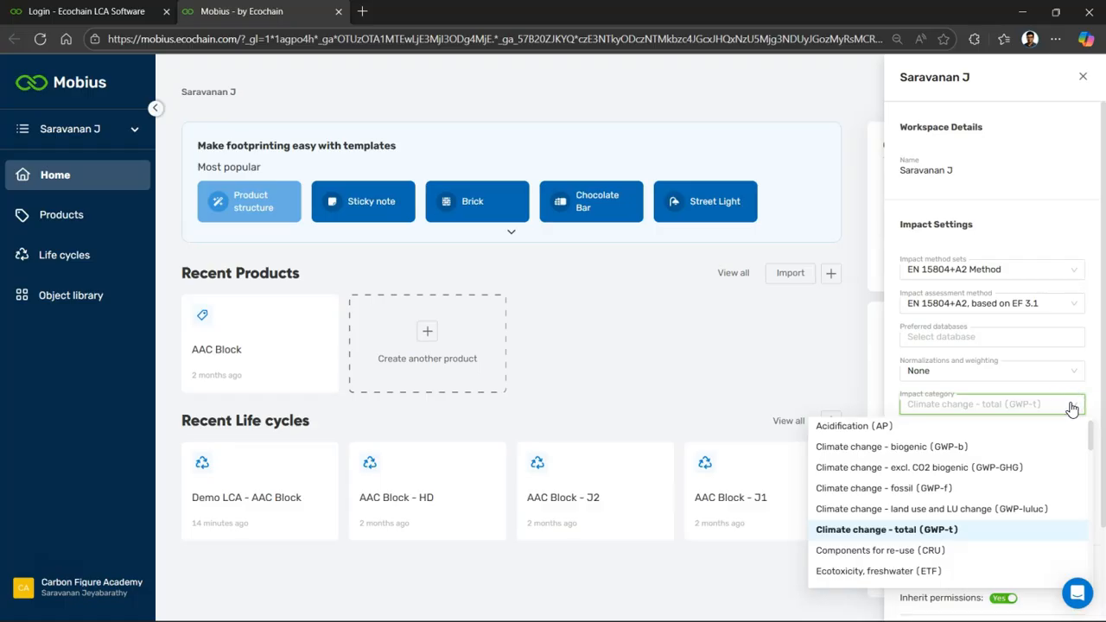
drag(1092, 435, 1088, 413)
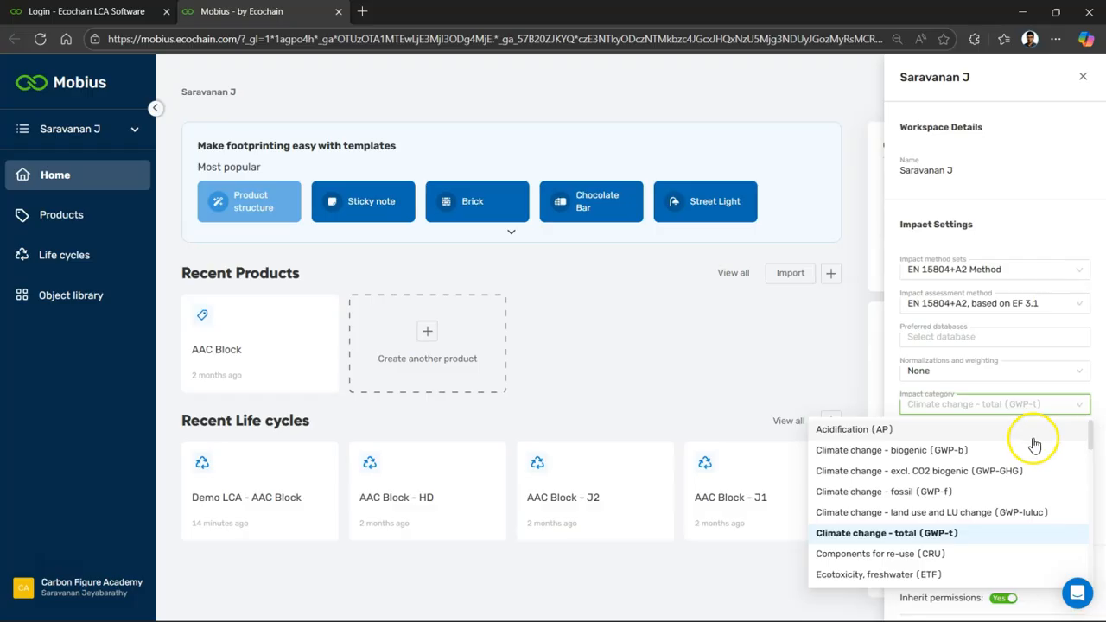
click(871, 535)
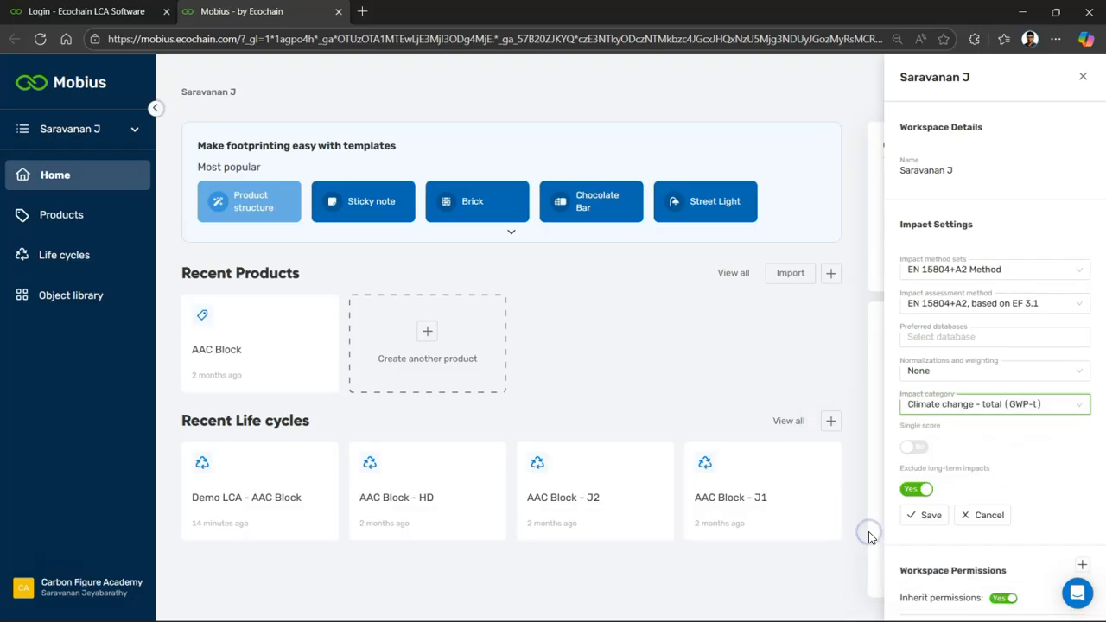
click(1042, 442)
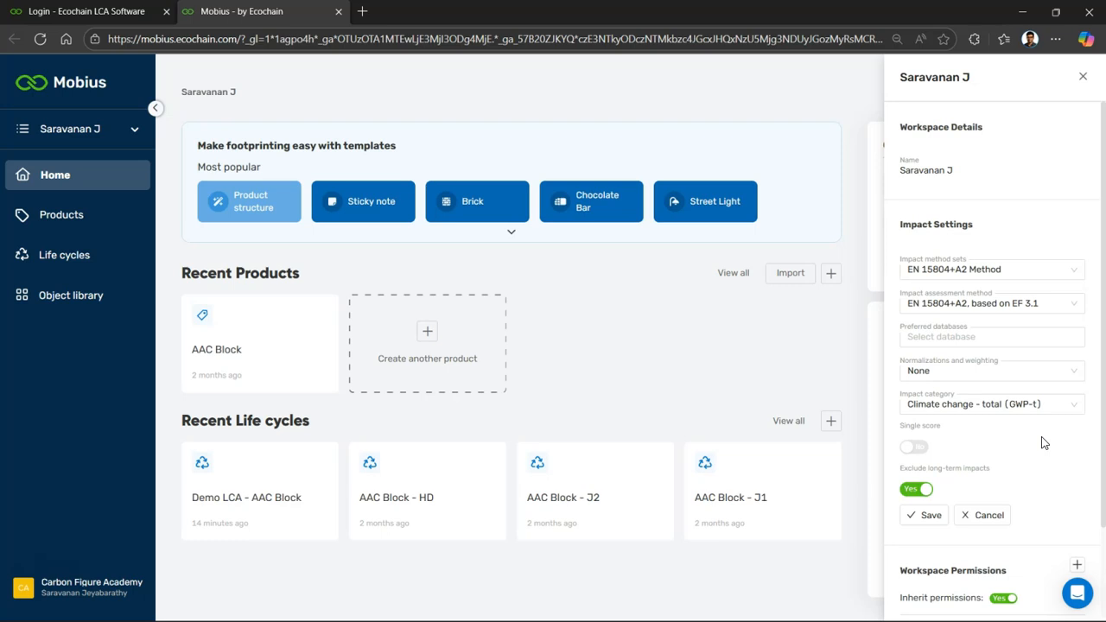
click(1045, 458)
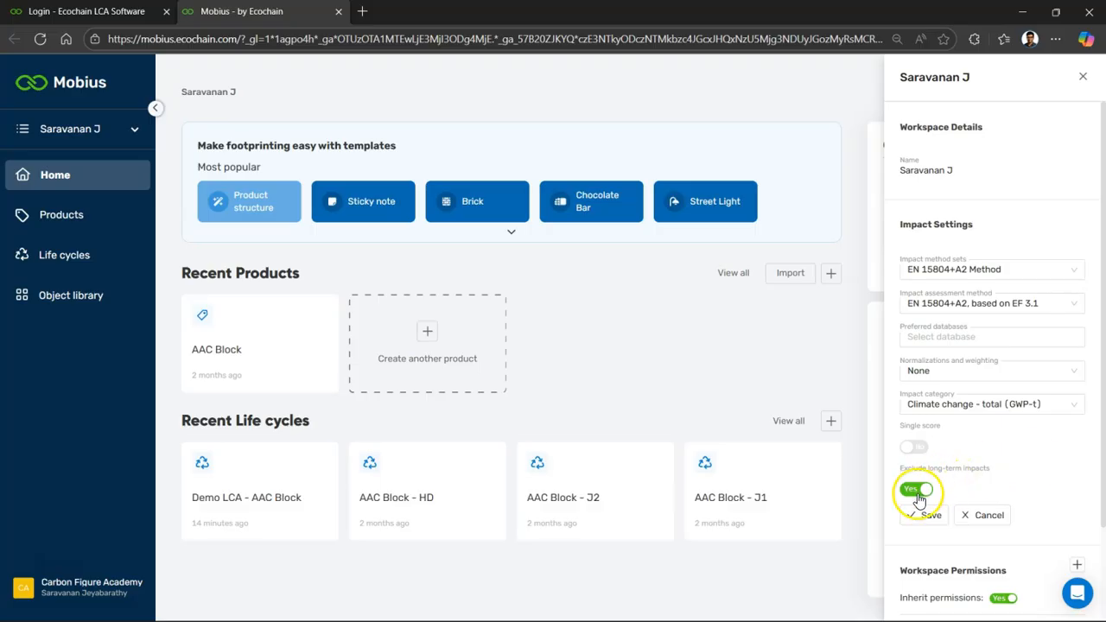
click(926, 515)
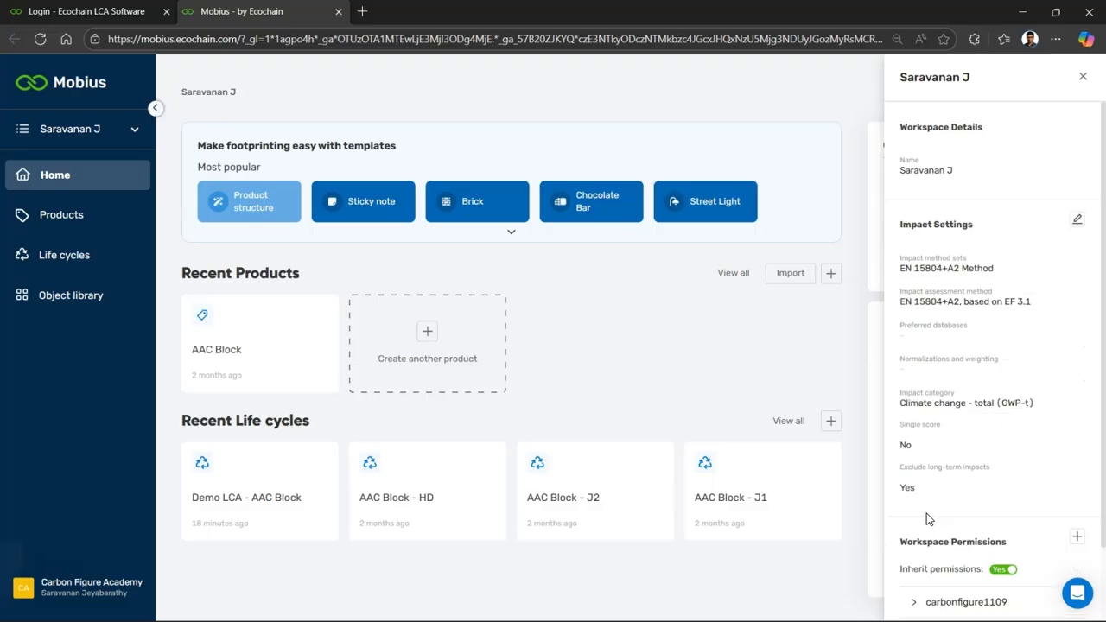
click(1083, 81)
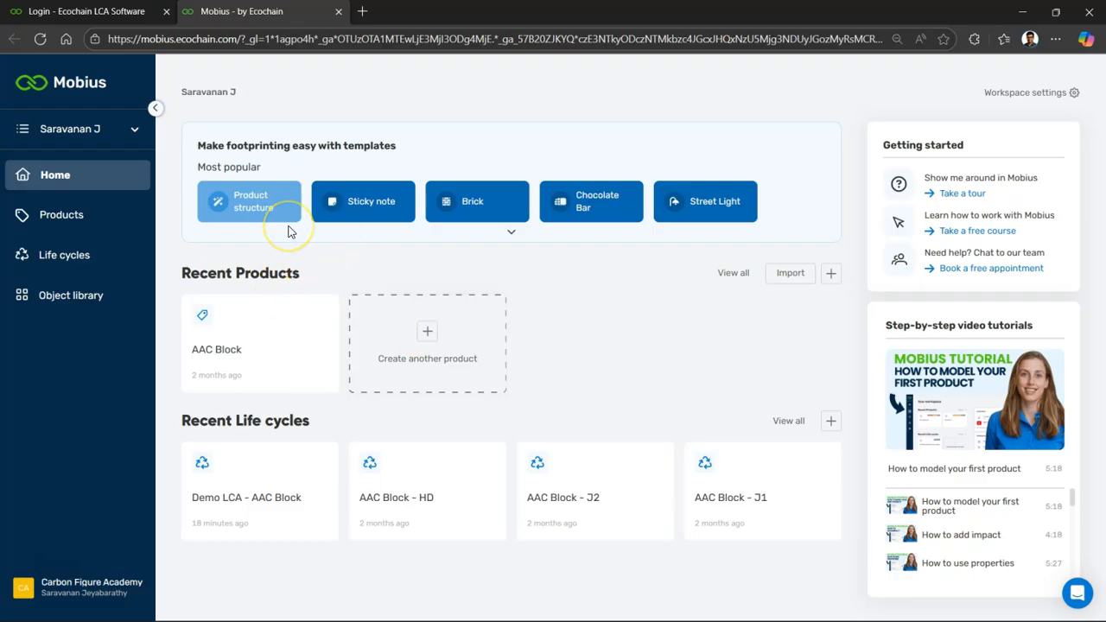
Show all footprint templates and load the Coffee cups template from the Packaging group into the workspace.
click(509, 235)
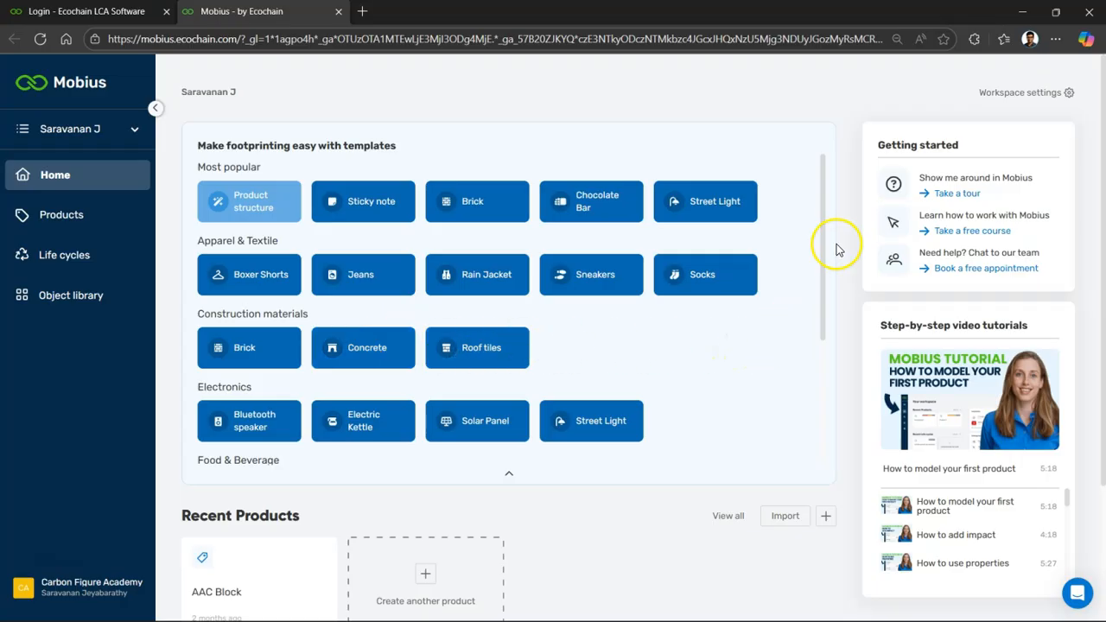
drag(822, 242, 823, 400)
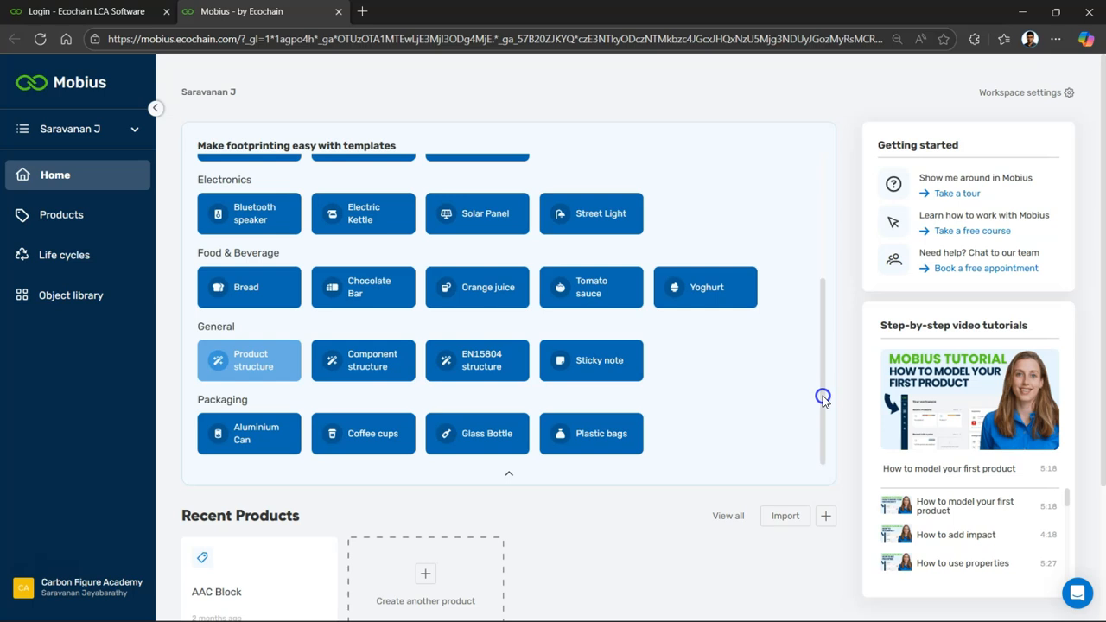
click(372, 430)
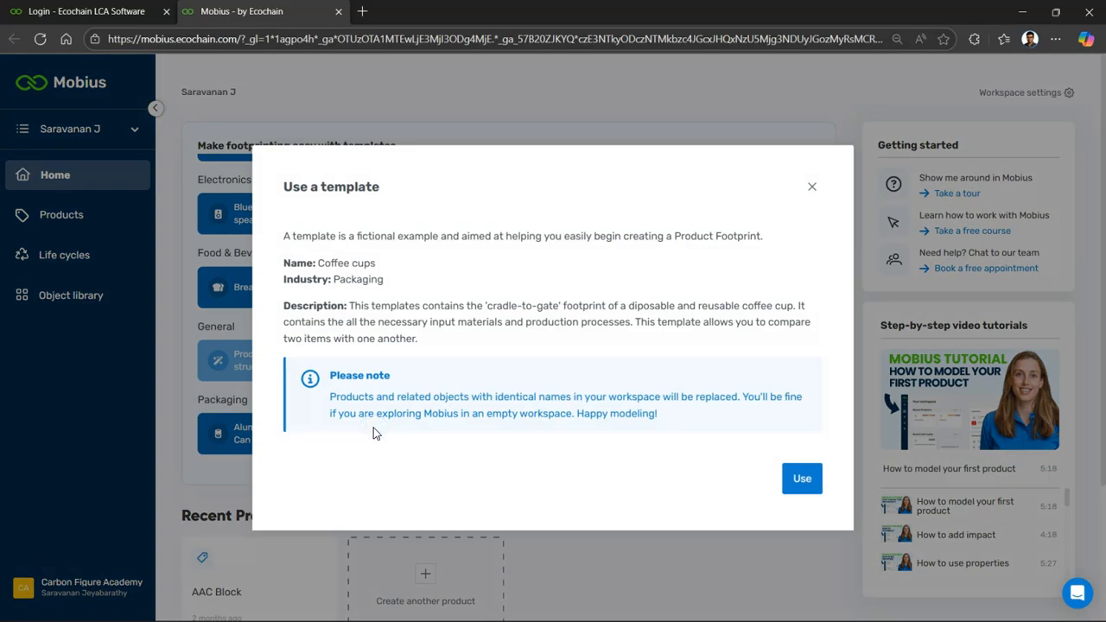
click(791, 490)
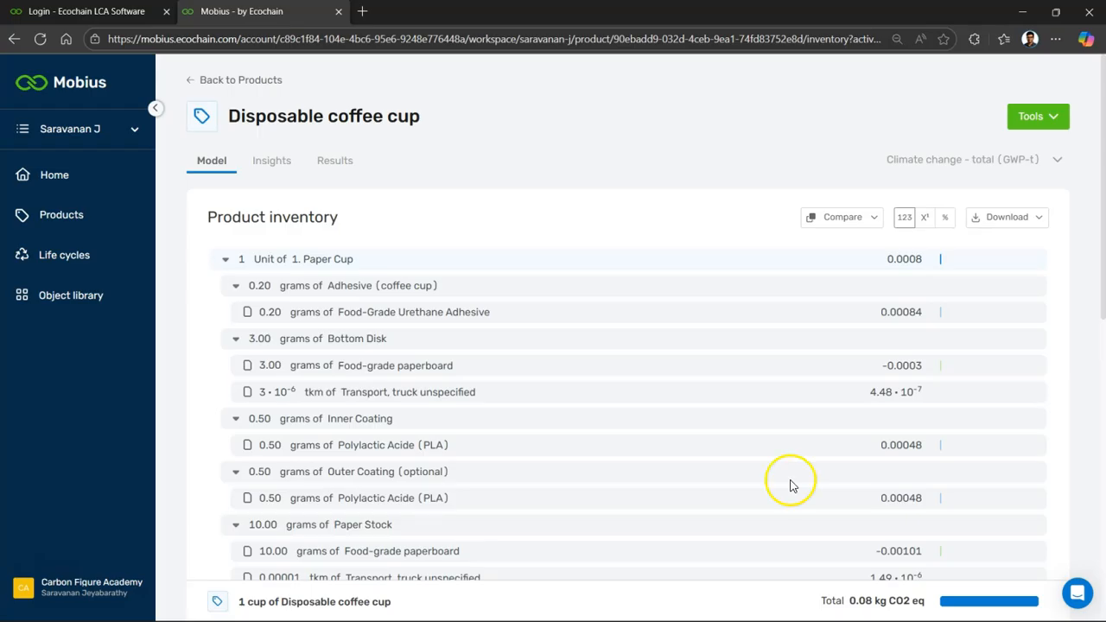
Examine the Disposable coffee cup's product inventory, collapsing each component group under 1. Paper Cup from Adhesive to Printing Ink.
click(225, 260)
click(224, 260)
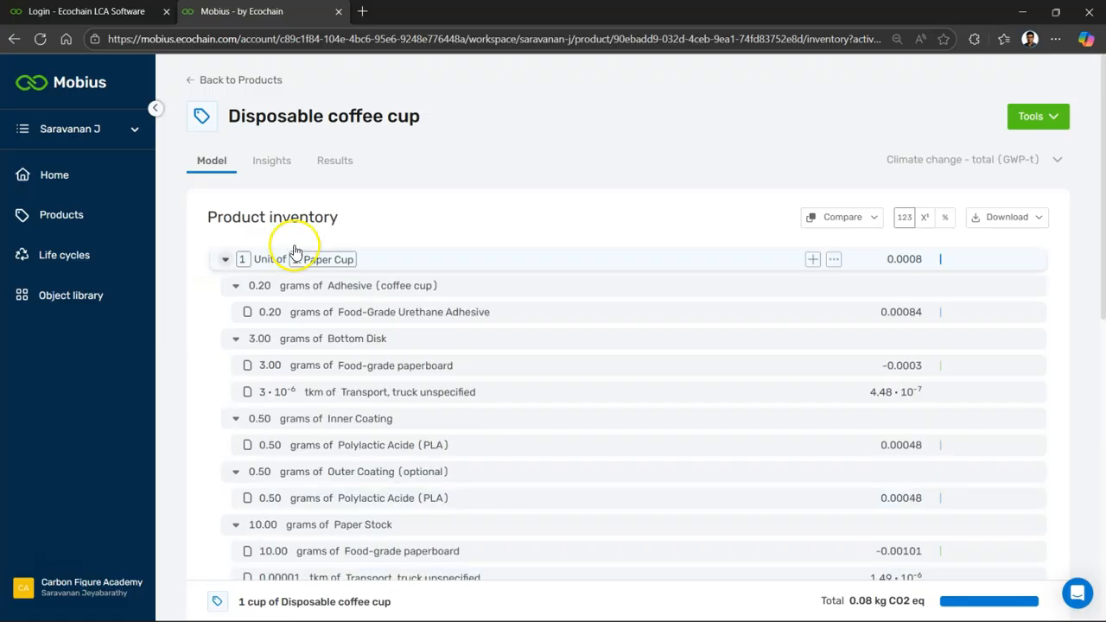
drag(1103, 134, 1102, 161)
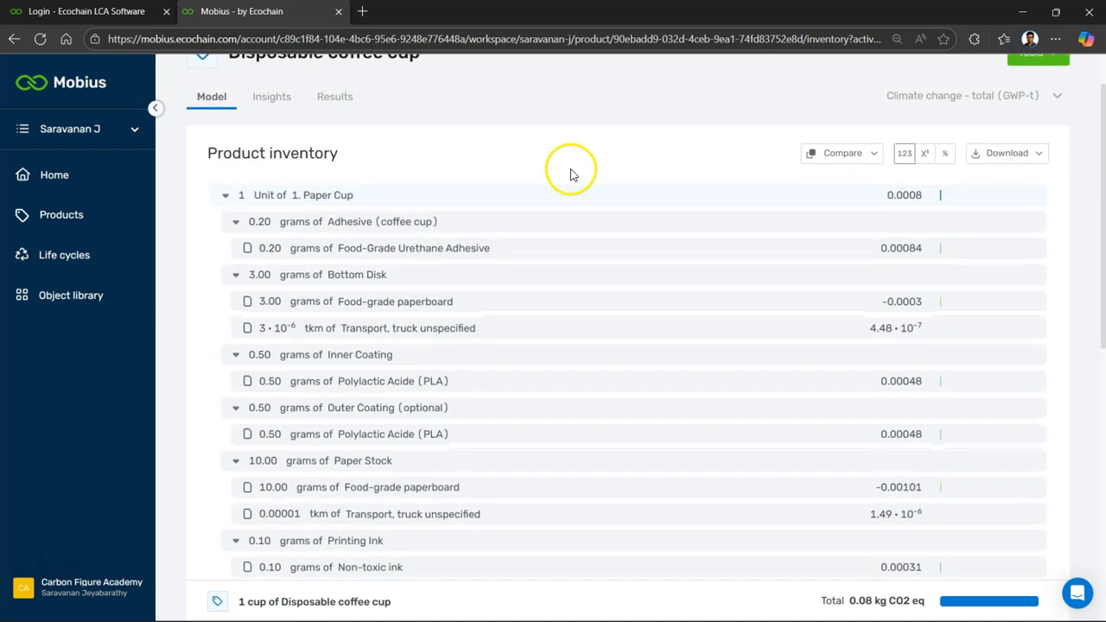
click(235, 225)
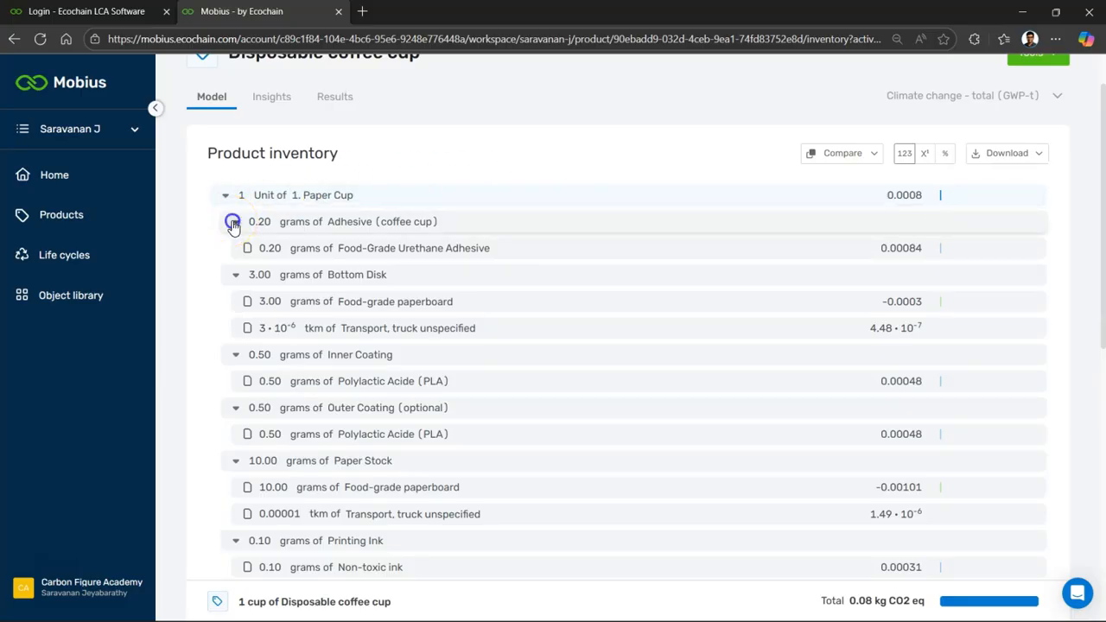
click(236, 248)
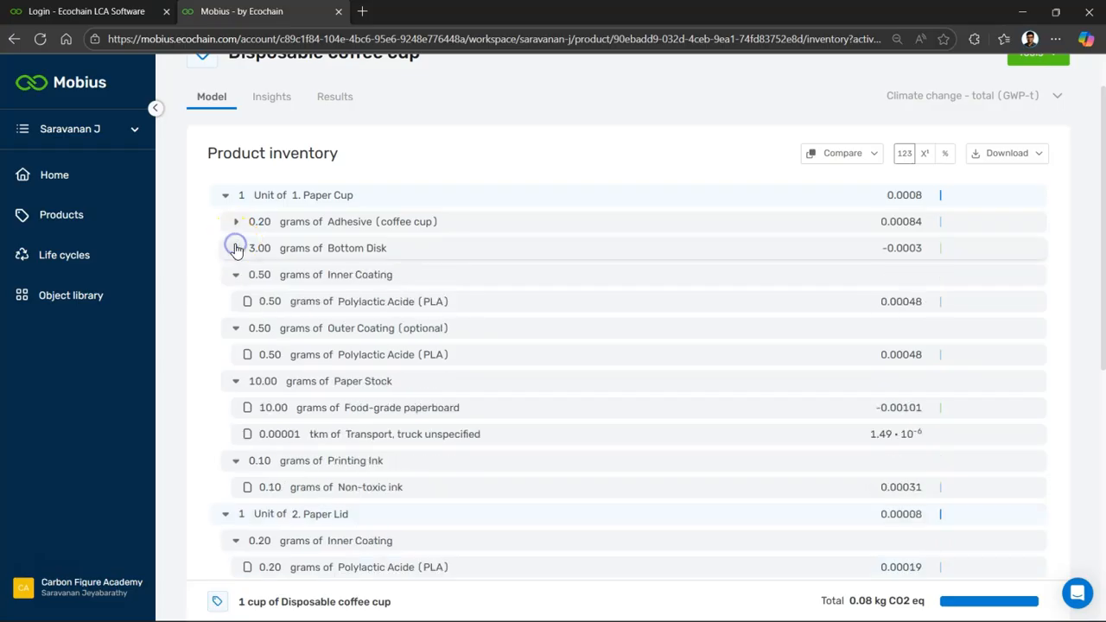
click(236, 275)
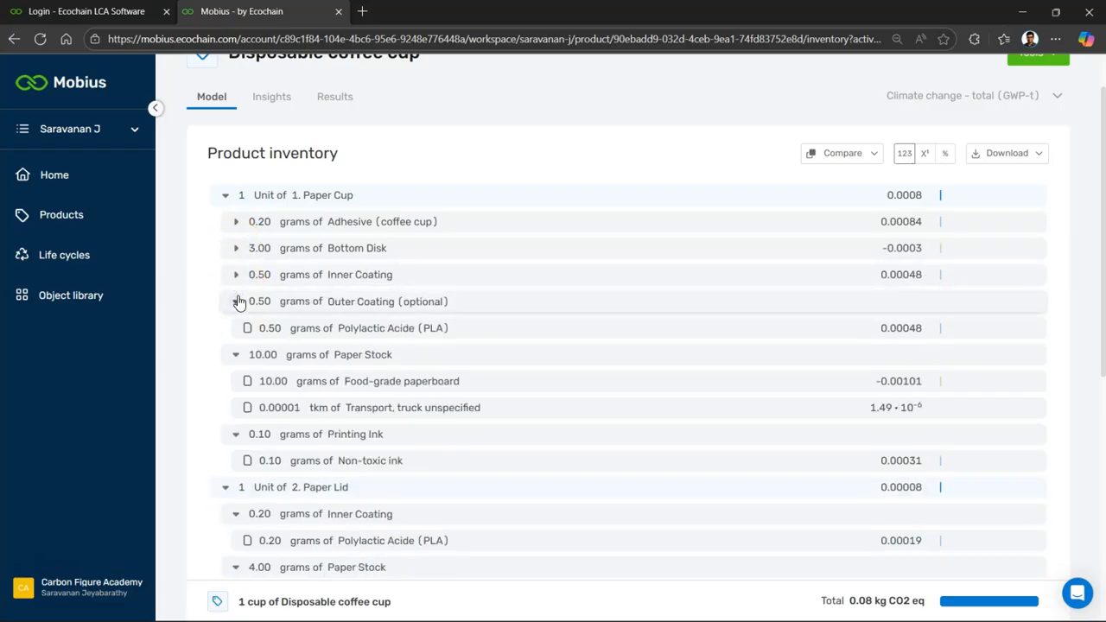
click(237, 302)
click(237, 329)
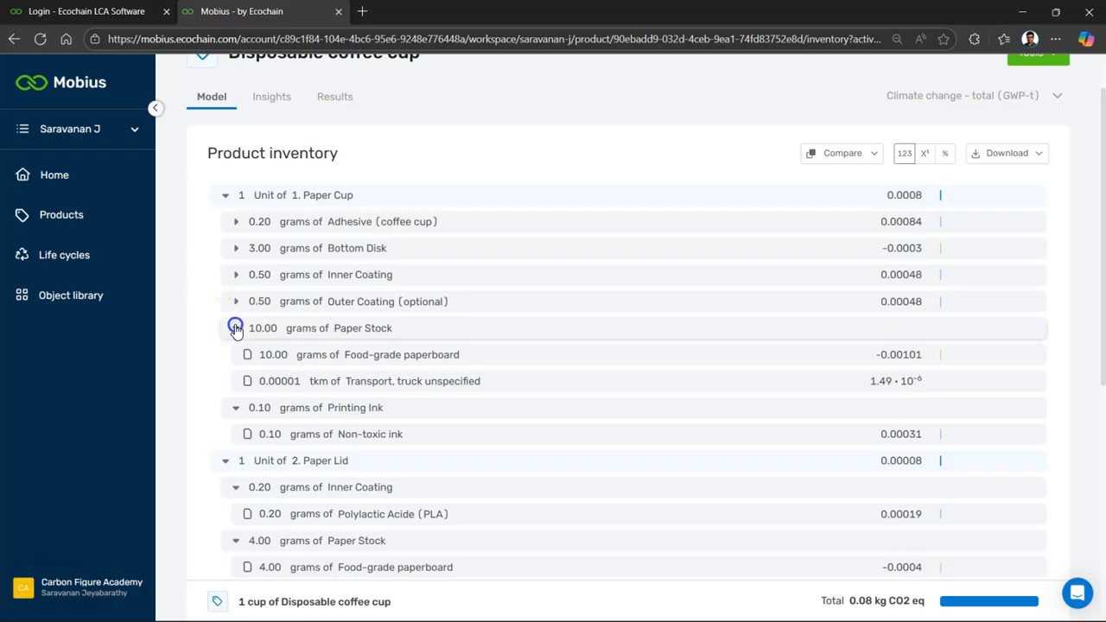
click(235, 358)
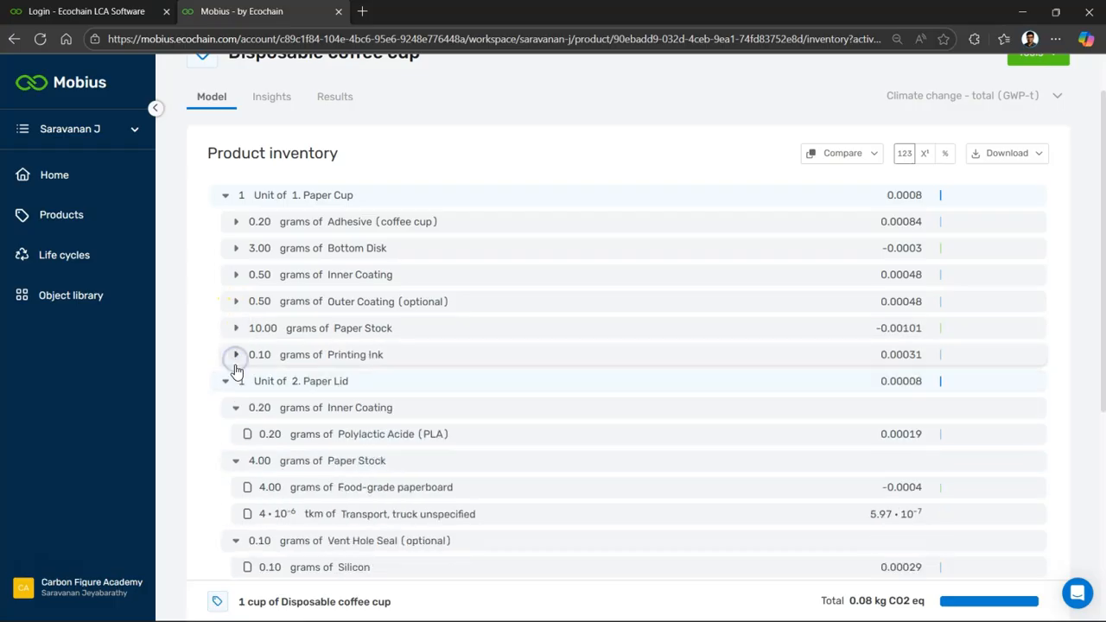
click(224, 383)
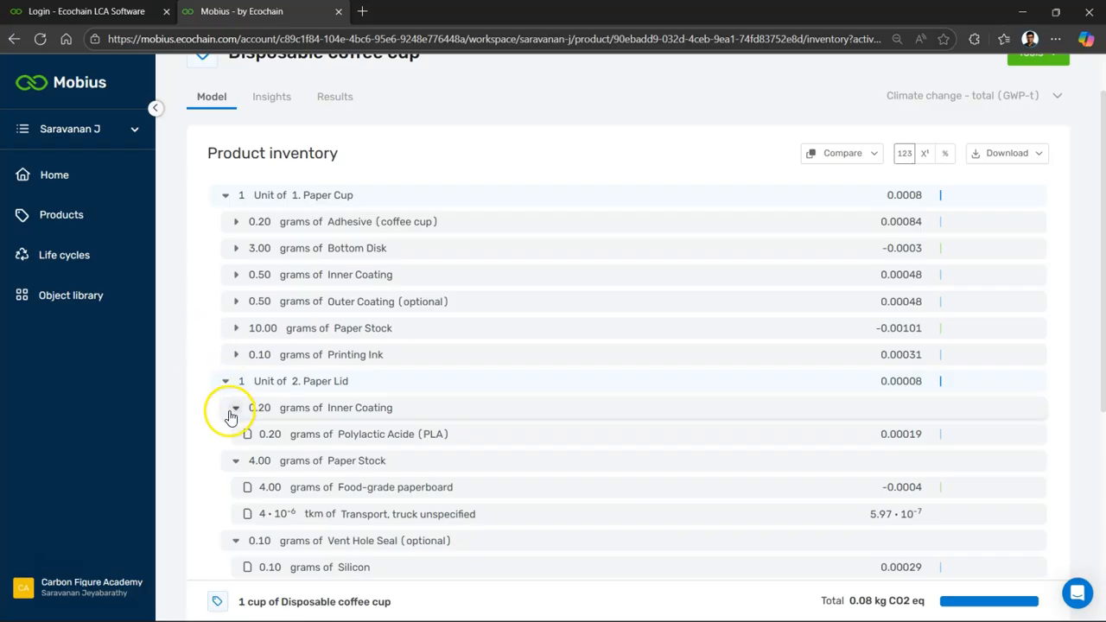
Collapse the Inner Coating, Paper Stock and Vent Hole Seal (optional) groups under 2. Paper Lid.
click(230, 411)
click(235, 433)
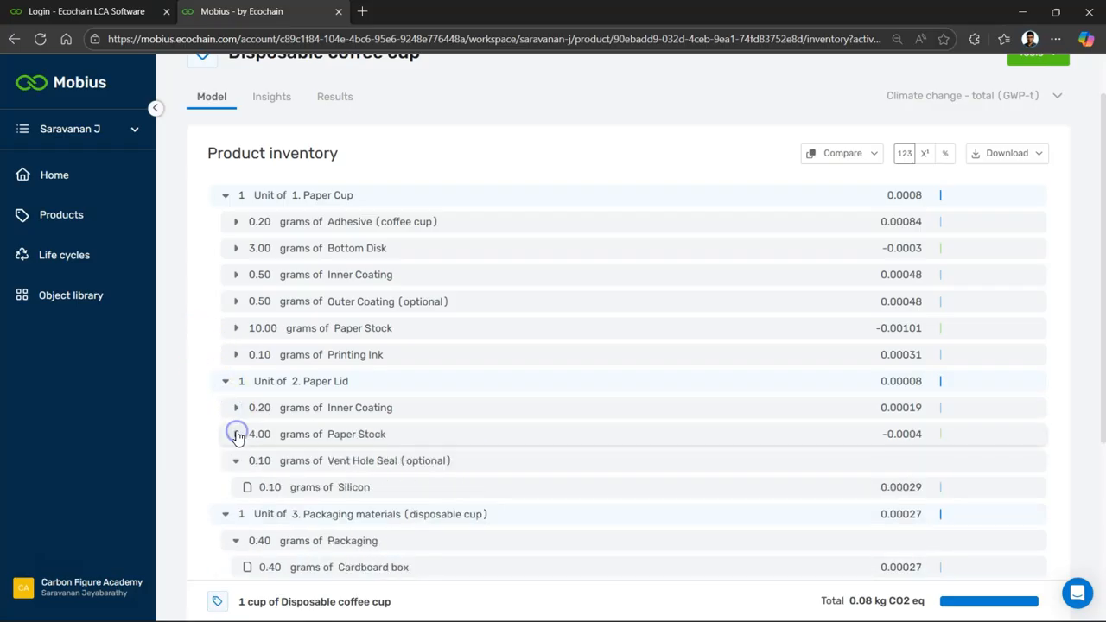
click(238, 464)
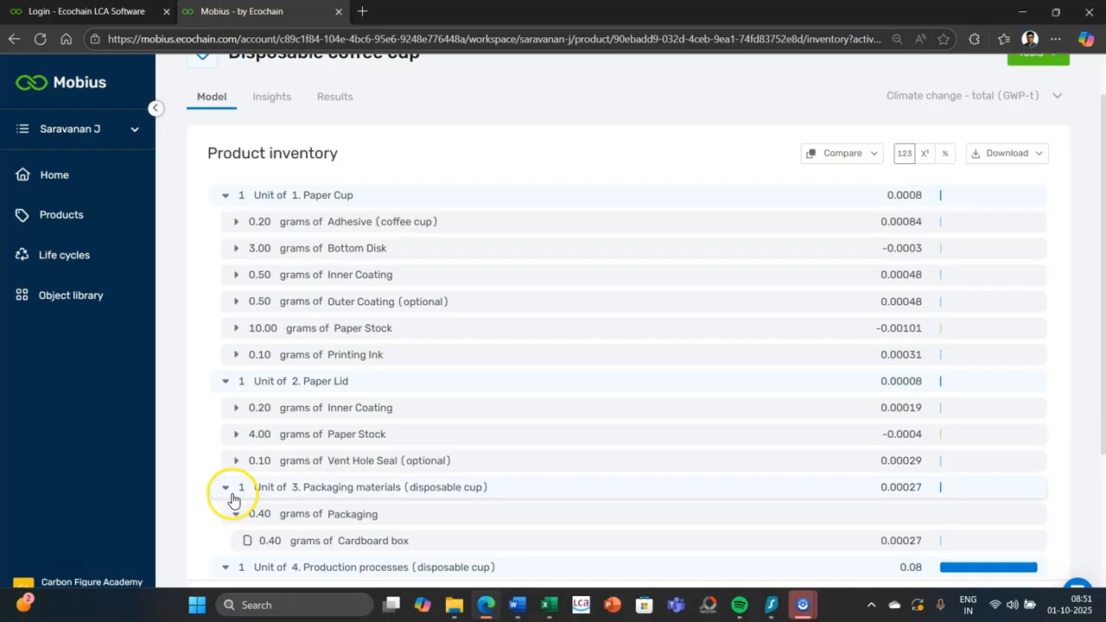
click(803, 604)
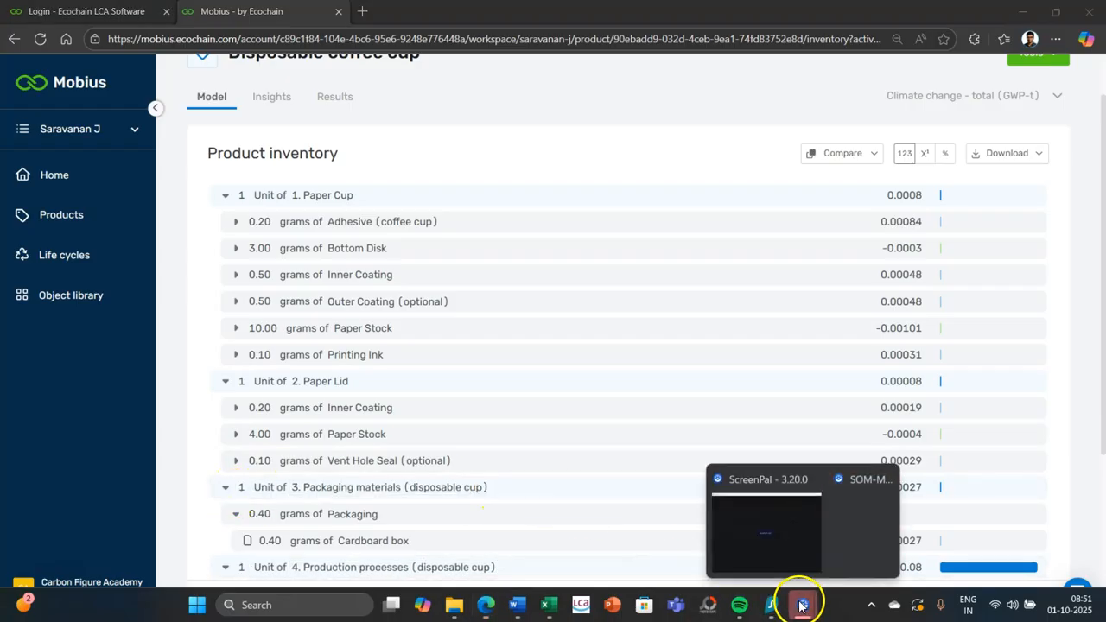
click(859, 536)
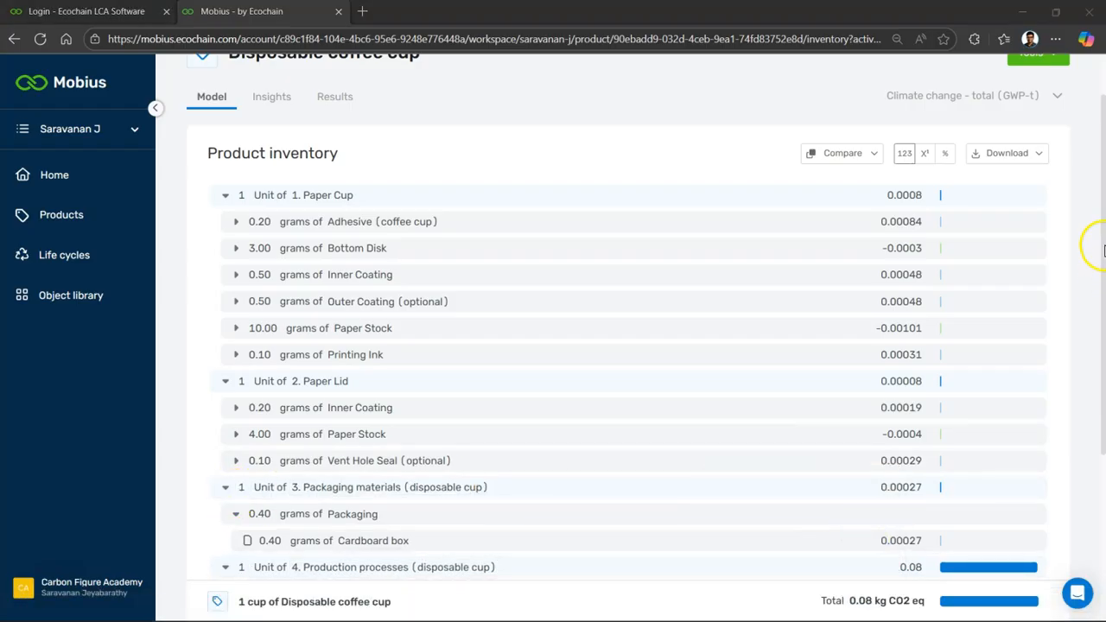
Collapse Packaging under 3. Packaging materials and the Coating, Die Cutting, Forming and Printing Machine groups under 4. Production processes.
scroll(1088, 357, down, 2)
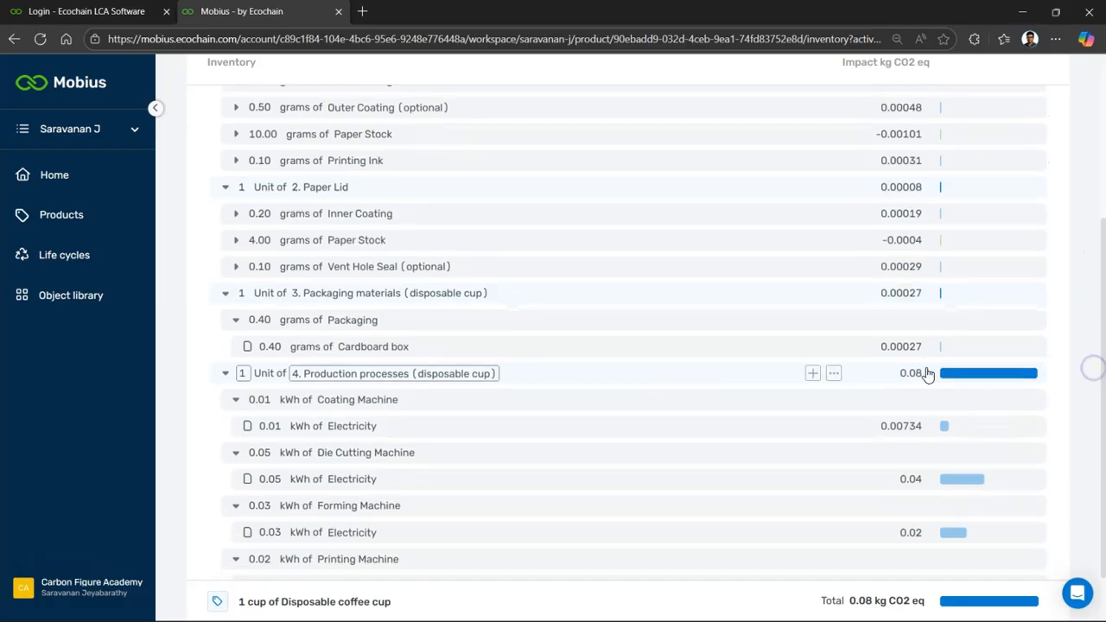
click(236, 321)
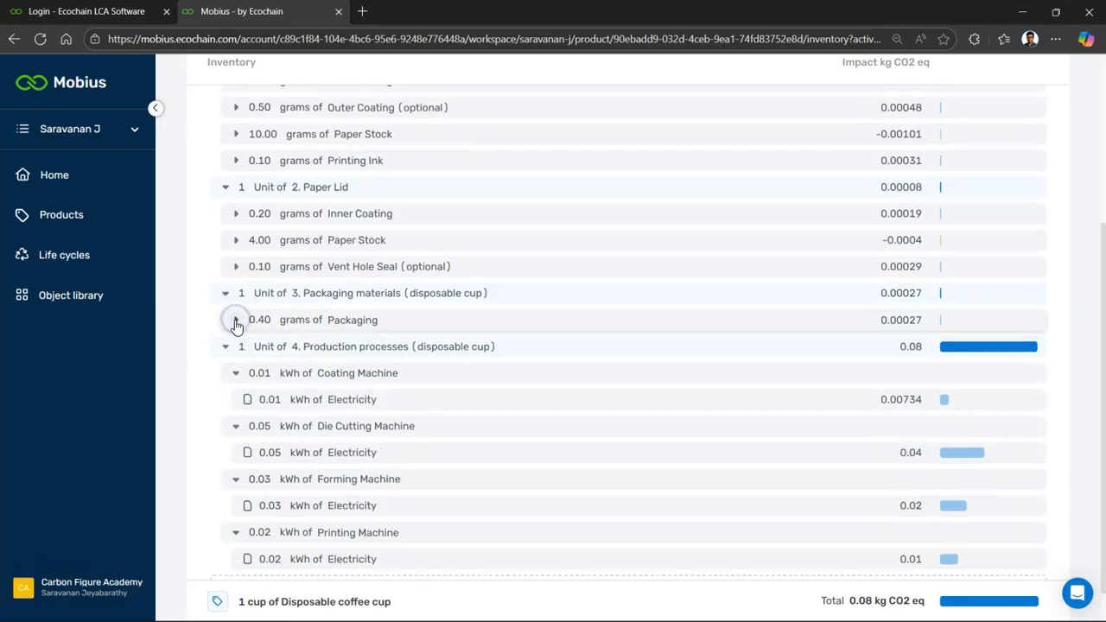
click(235, 374)
click(236, 399)
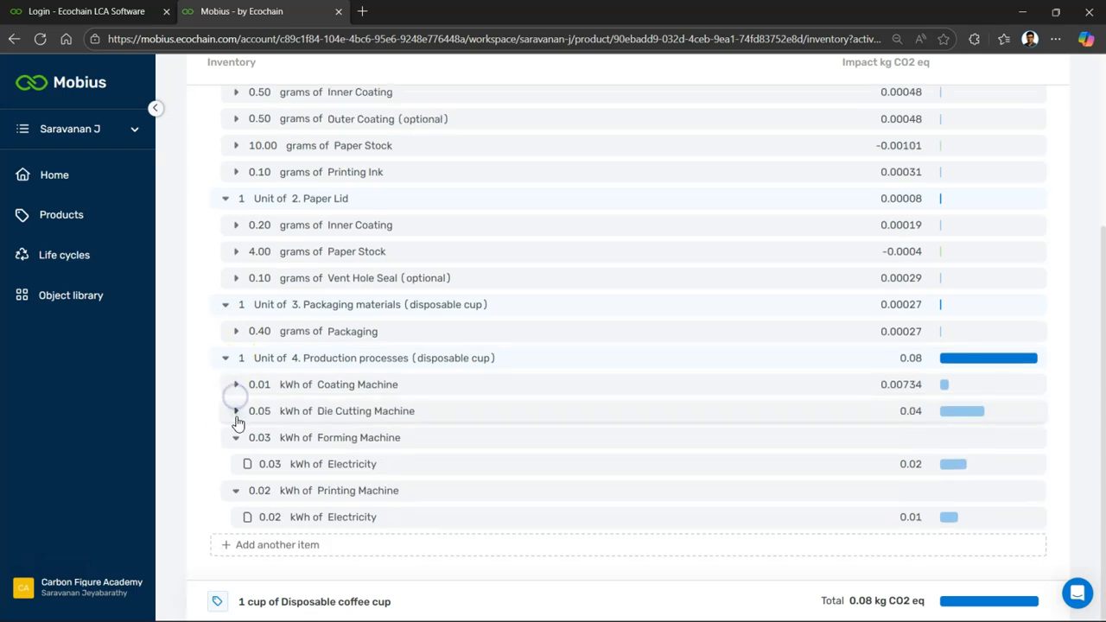
click(235, 438)
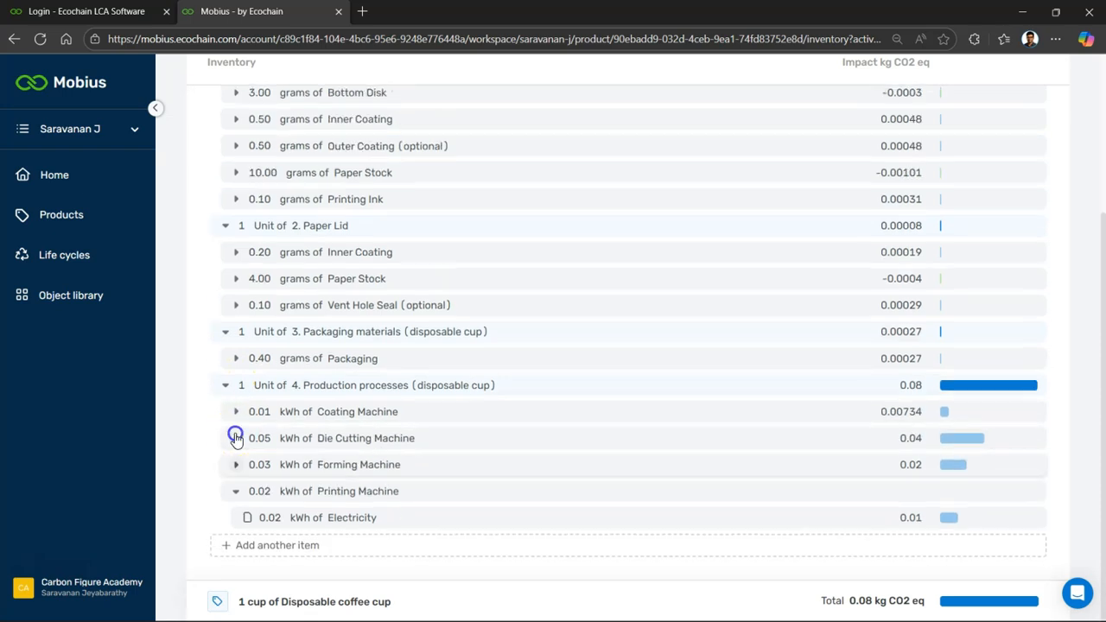
click(236, 492)
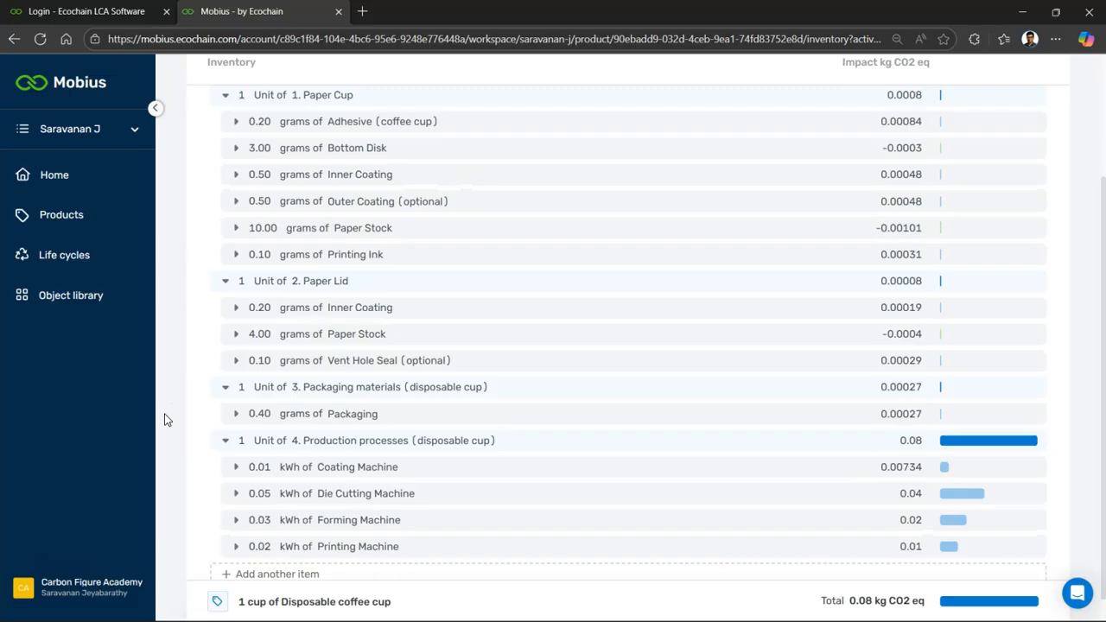
Review the collapsed product inventory of the Disposable coffee cup, from 1. Paper Cup through 4. Production processes, with each item's impact.
scroll(167, 420, up, 1)
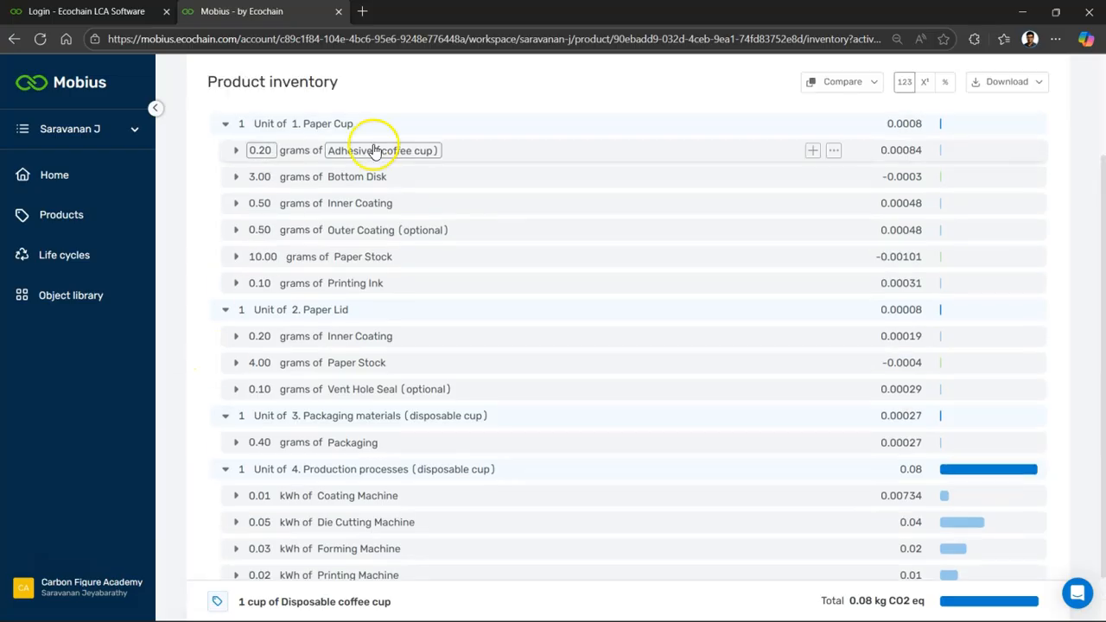
scroll(186, 225, up, 3)
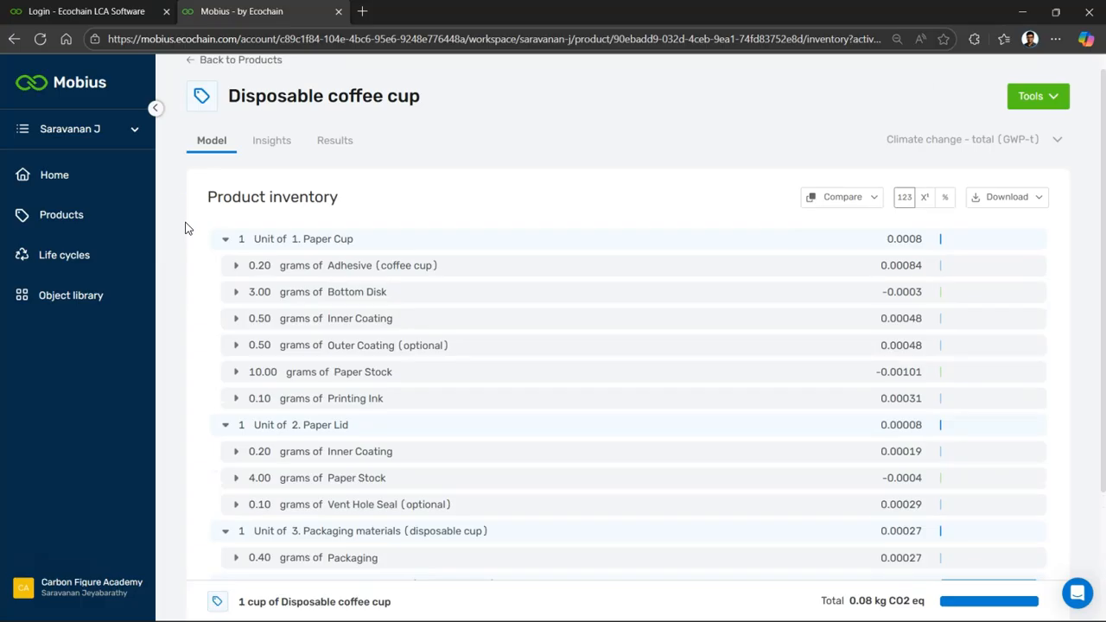
scroll(185, 228, down, 3)
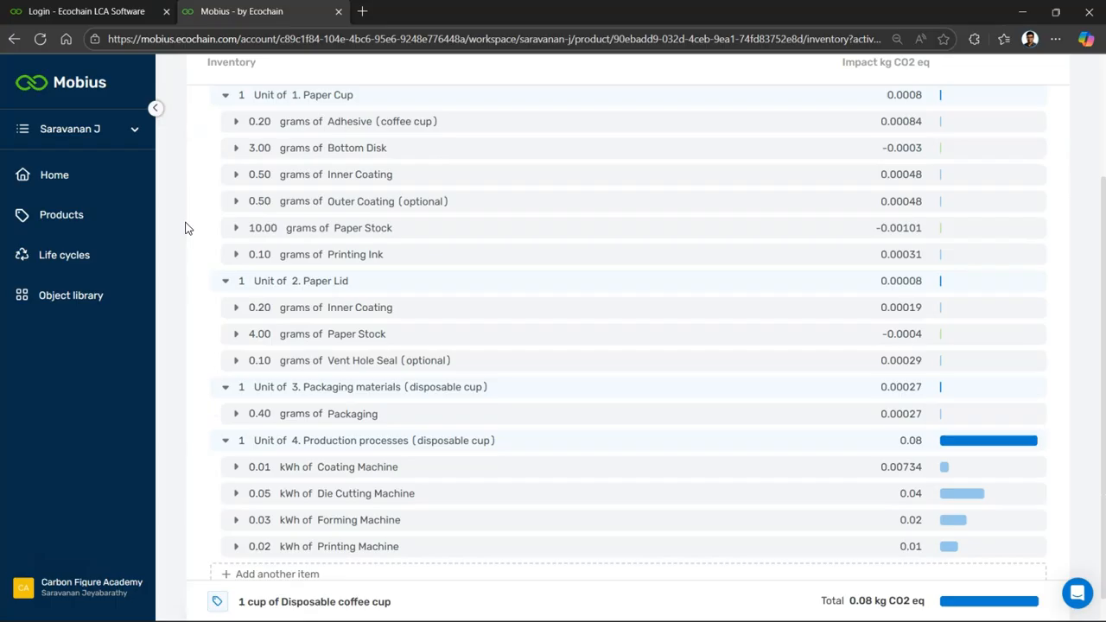
scroll(185, 228, up, 1)
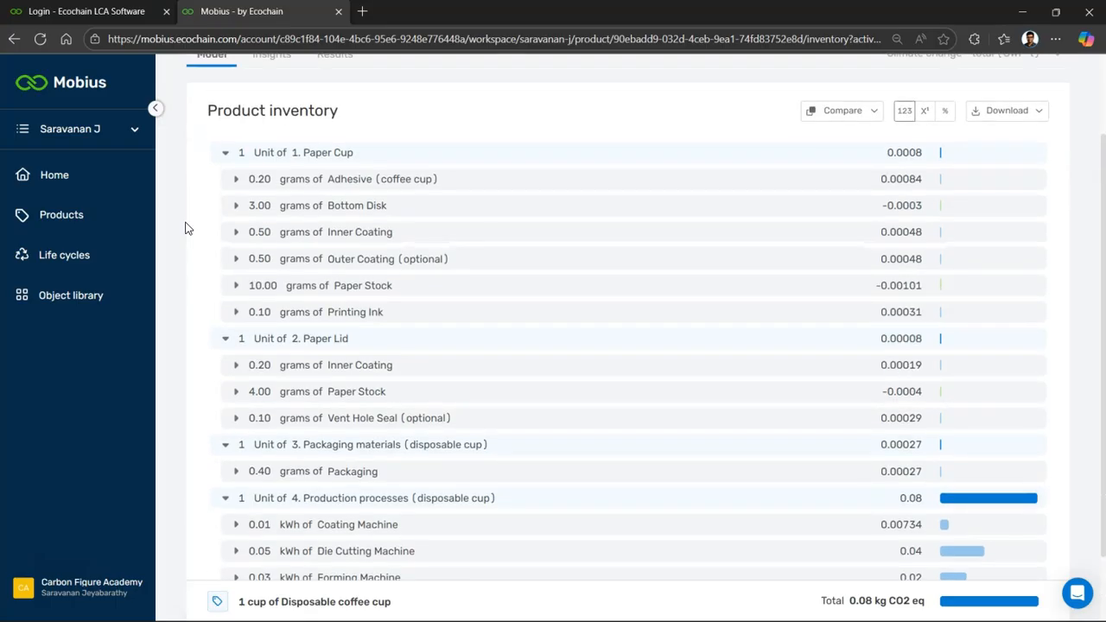
scroll(185, 228, down, 1)
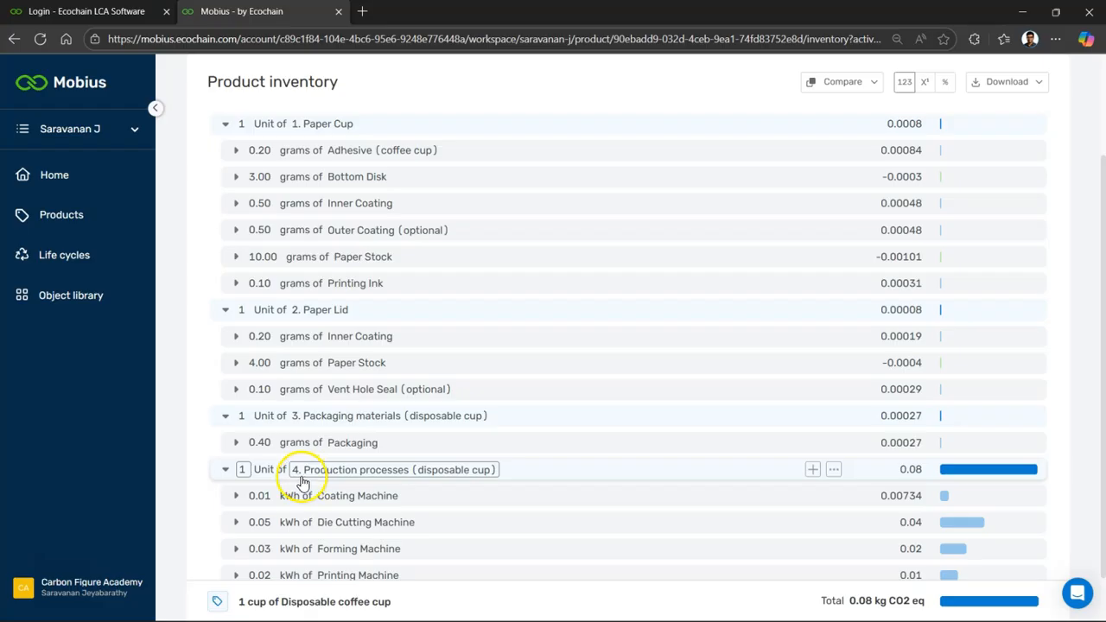
scroll(183, 499, down, 1)
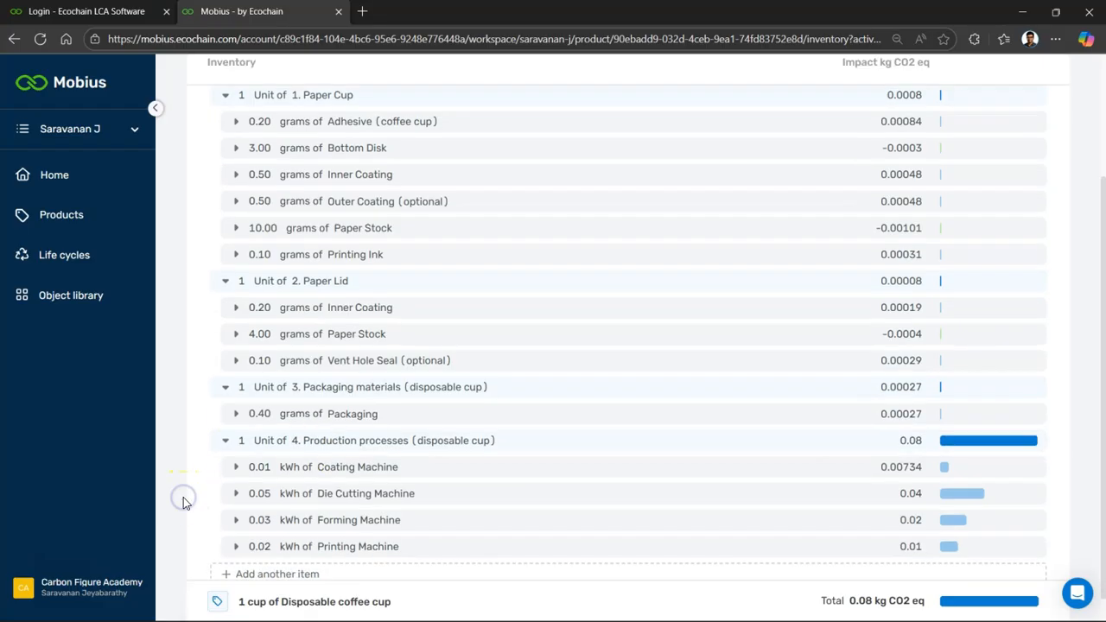
scroll(183, 499, down, 1)
scroll(183, 503, up, 3)
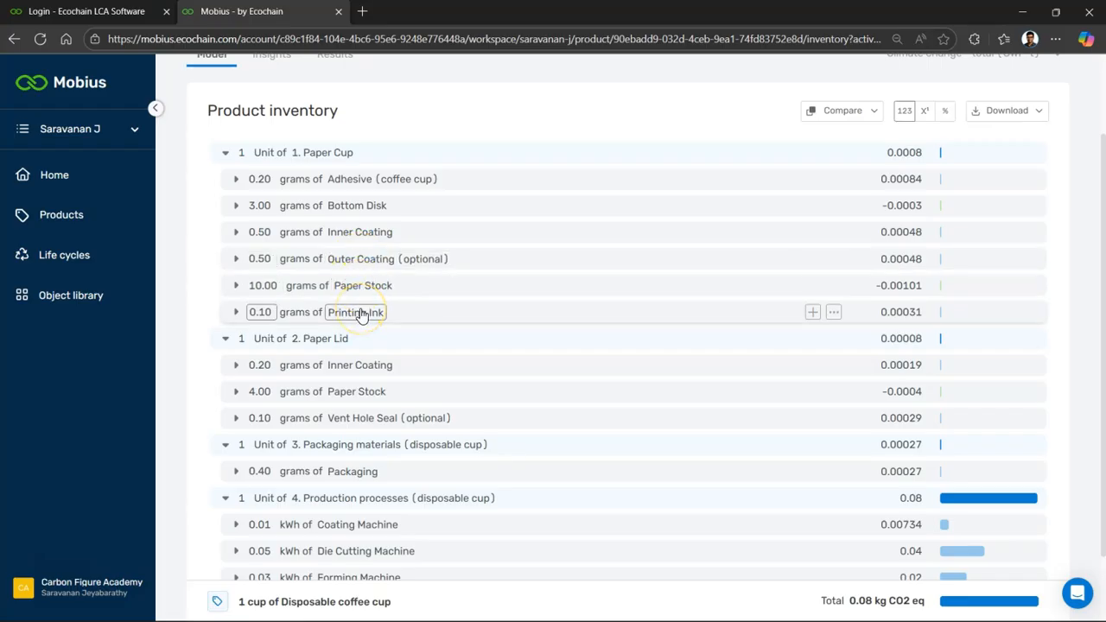
Inspect the contents of Printing Ink under 1. Paper Cup and Inner Coating under 2. Paper Lid, collapsing each again.
click(236, 314)
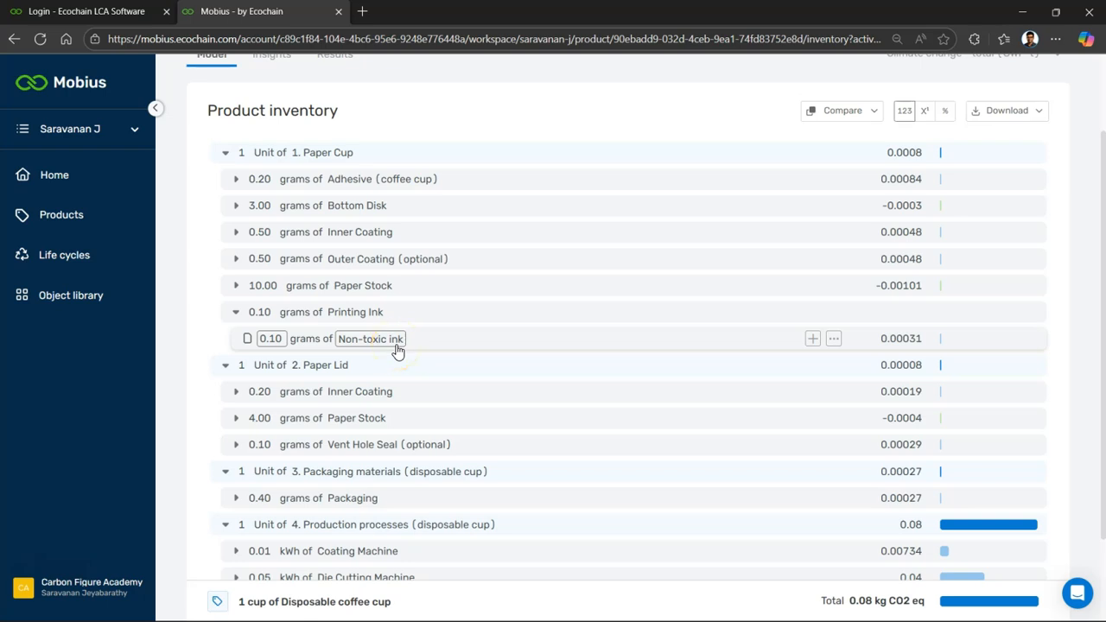
click(236, 311)
scroll(200, 316, down, 1)
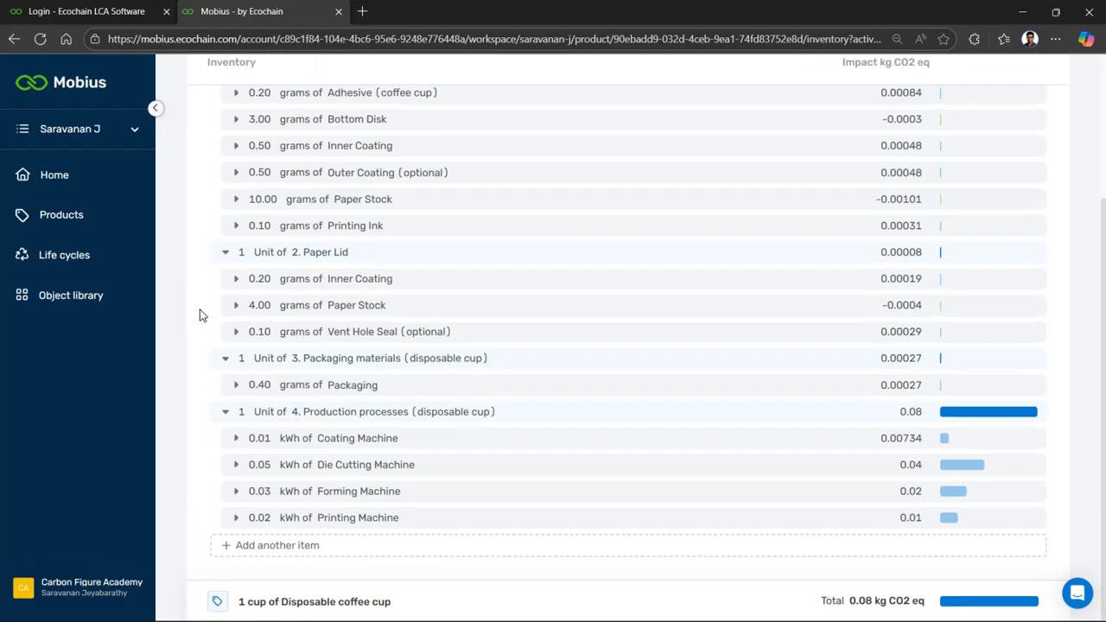
click(235, 280)
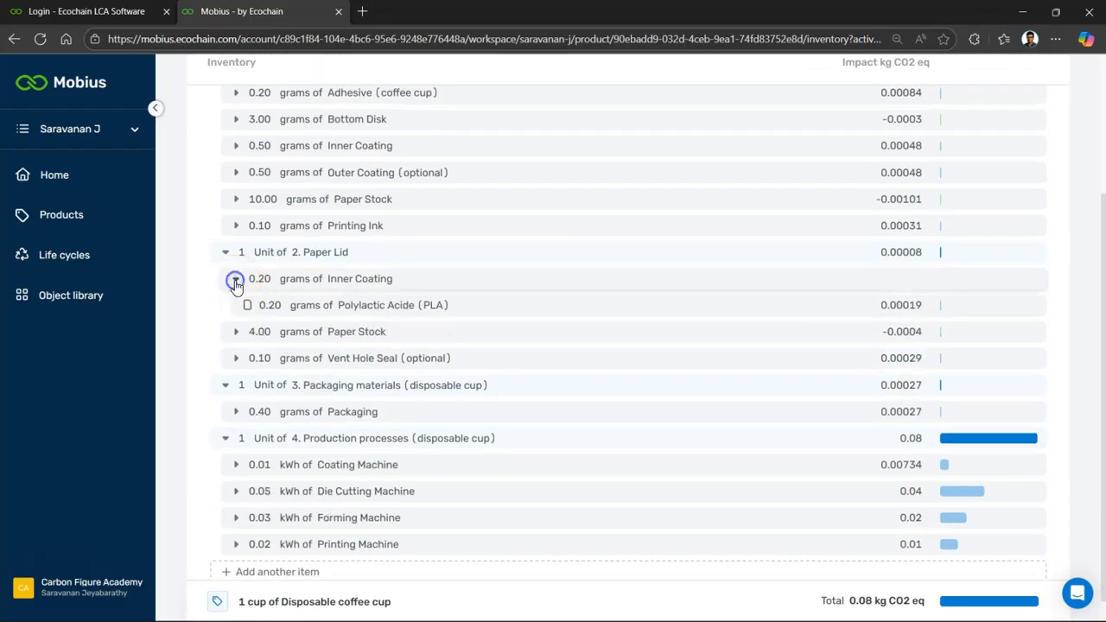
click(235, 281)
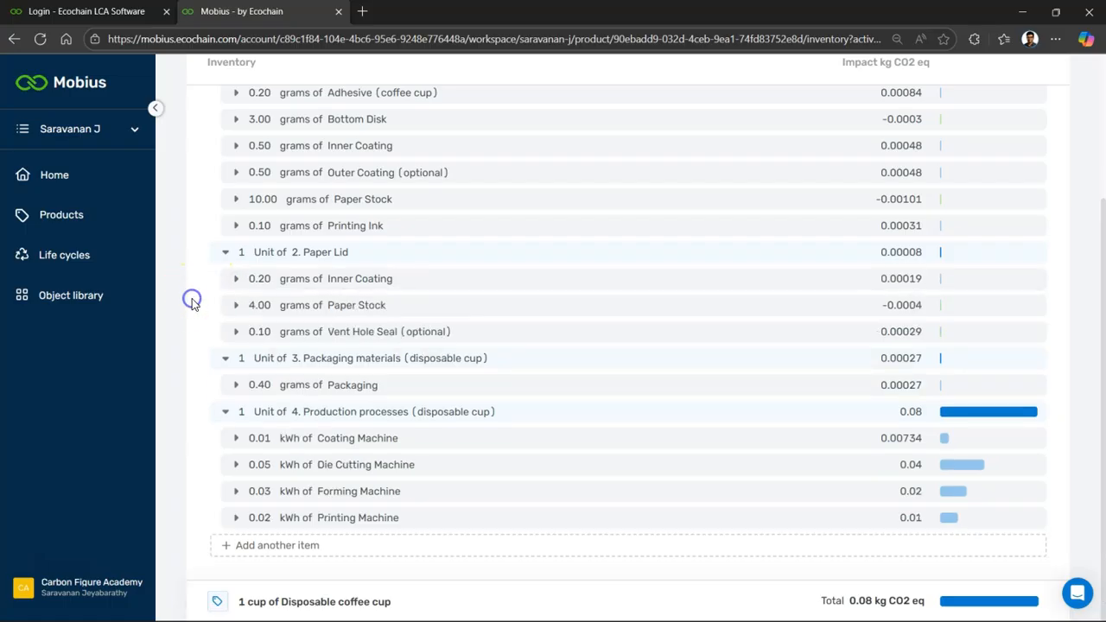
View the Disposable coffee cup's Insights chart of impact per item and the export options in its Results.
scroll(193, 304, up, 3)
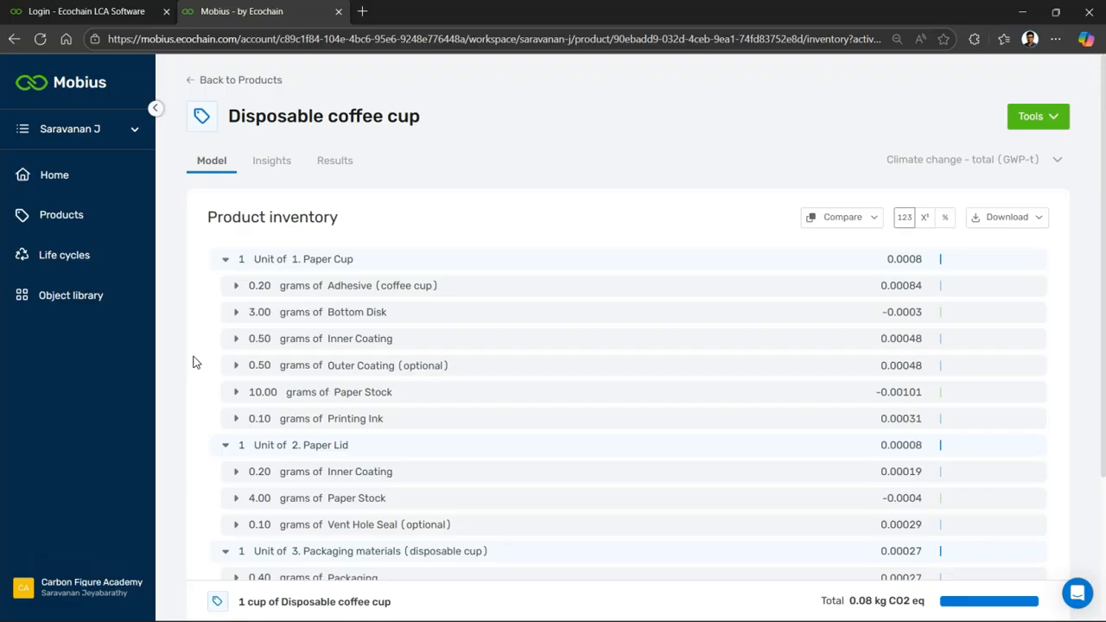
click(257, 162)
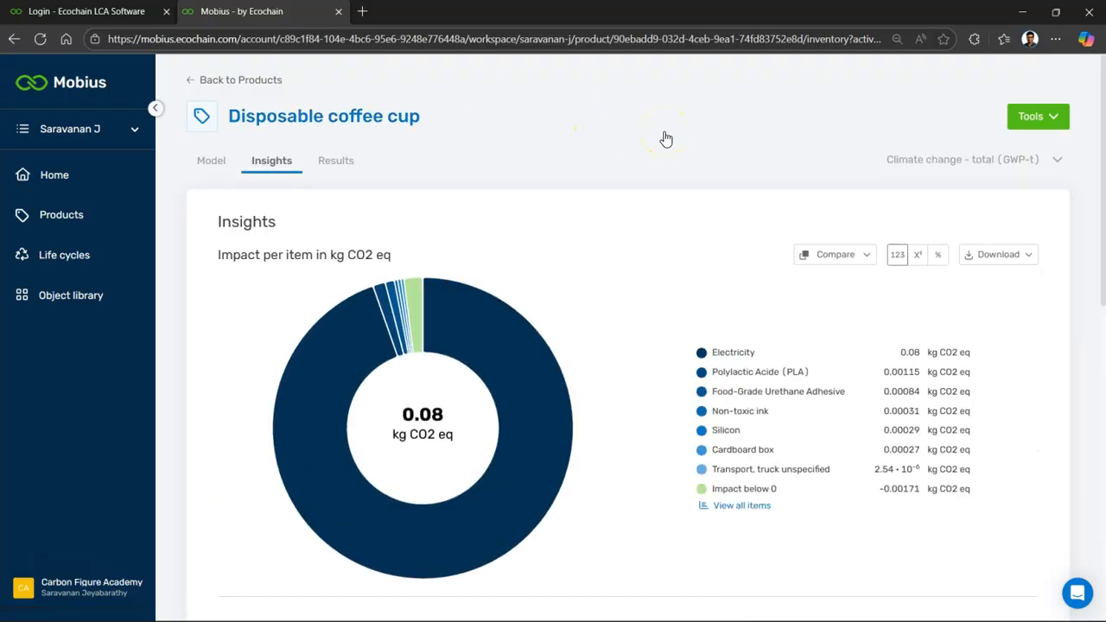
click(330, 164)
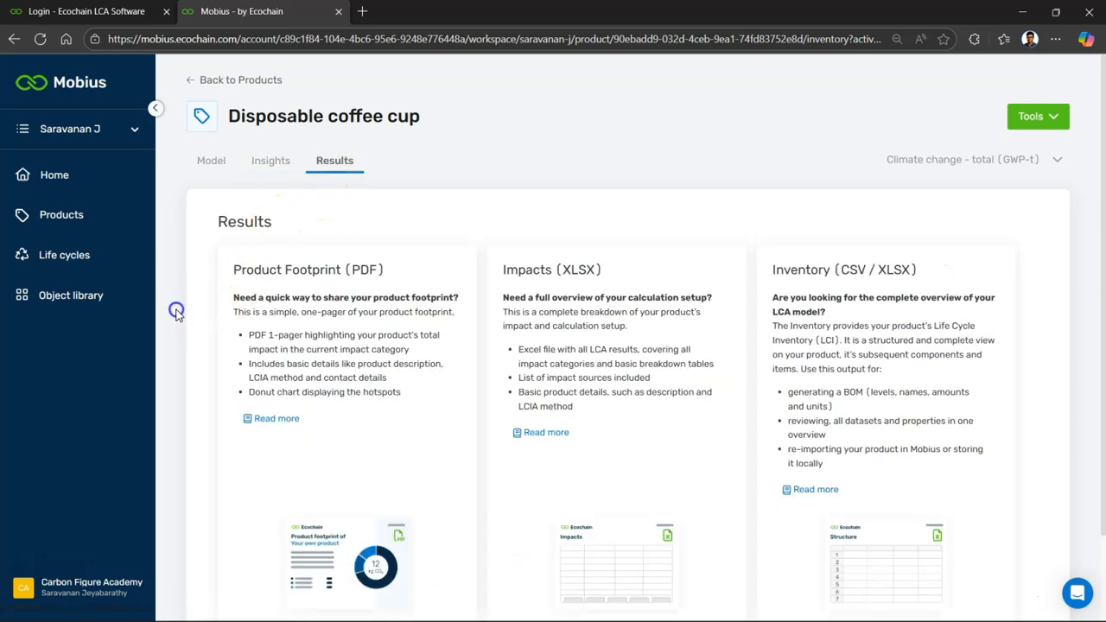
scroll(176, 314, down, 2)
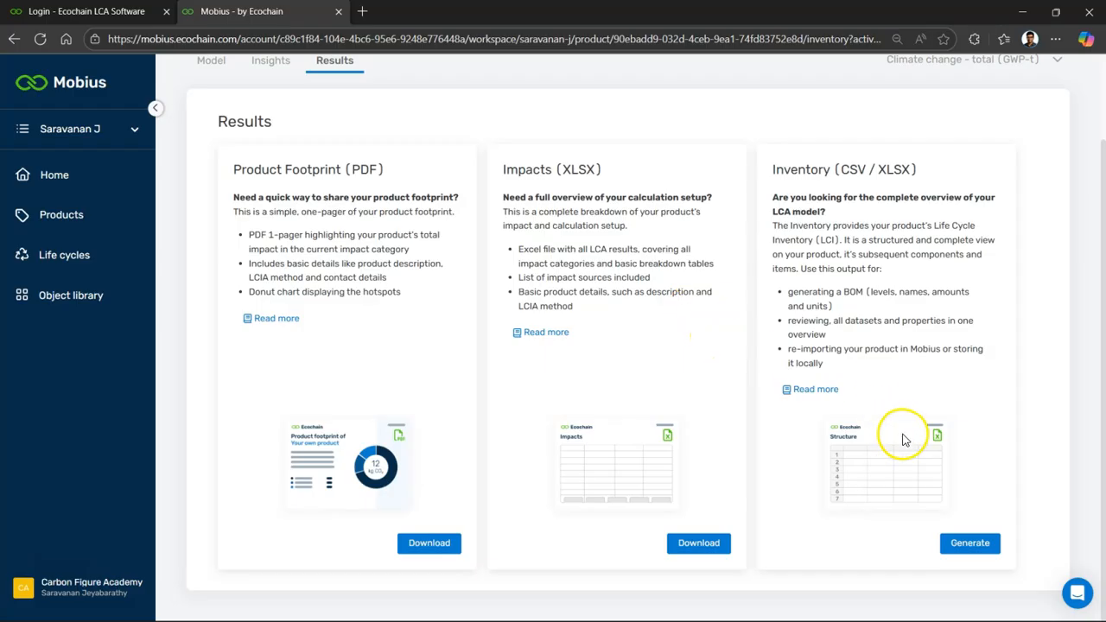
Download the Product Footprint (PDF) of the Disposable coffee cup and open the downloaded file.
click(434, 537)
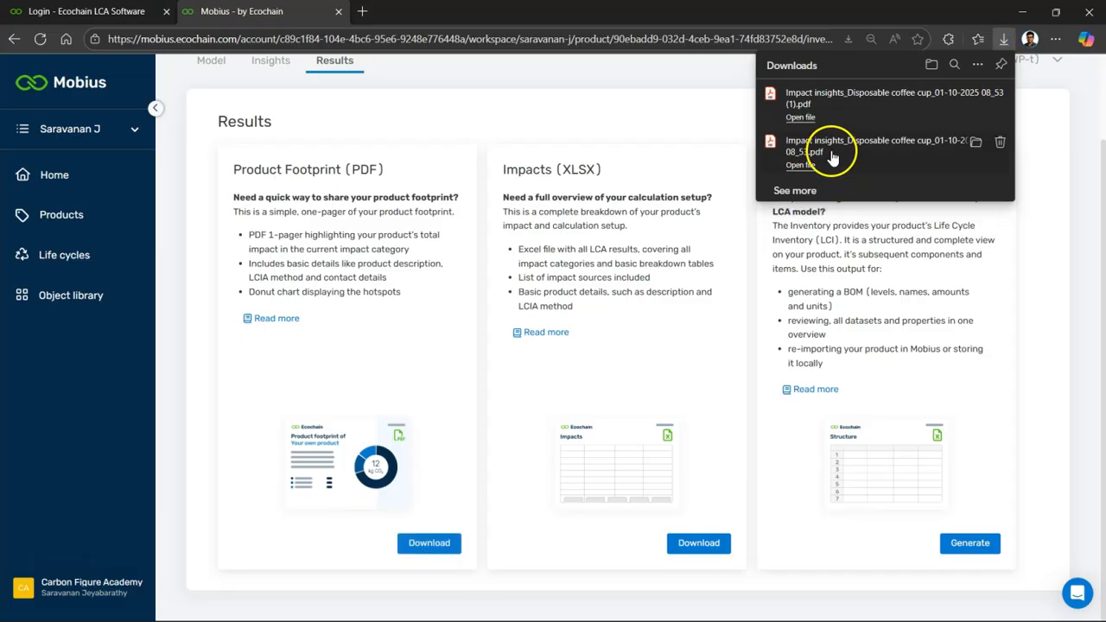
click(832, 155)
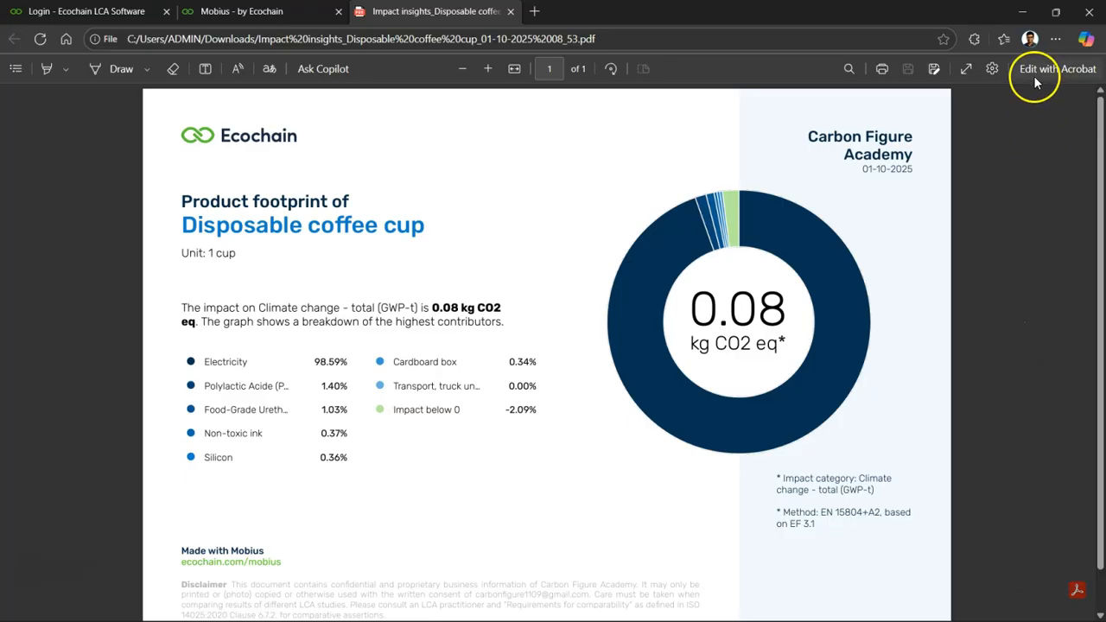
View the second downloaded copy of the footprint PDF, the file ending in (1), and close it.
click(1055, 39)
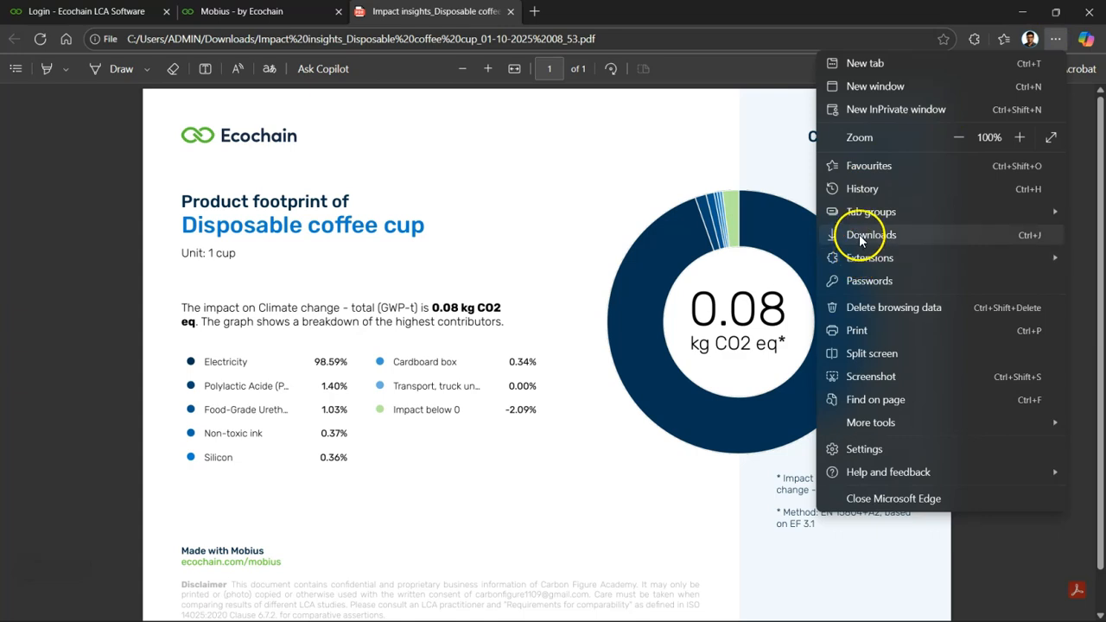
click(861, 235)
click(799, 102)
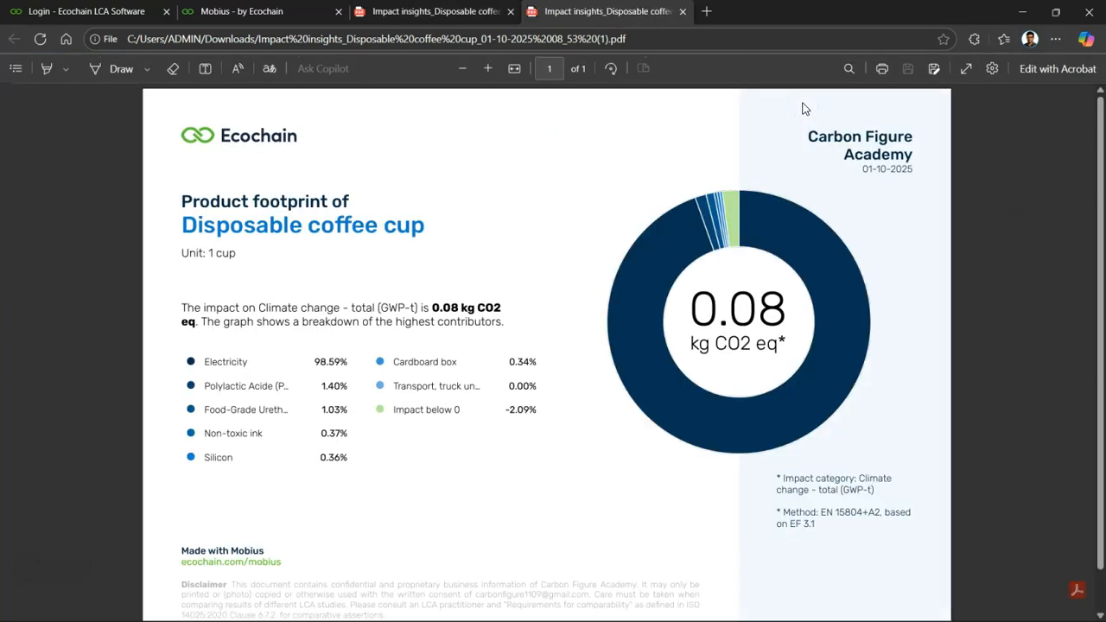
click(682, 12)
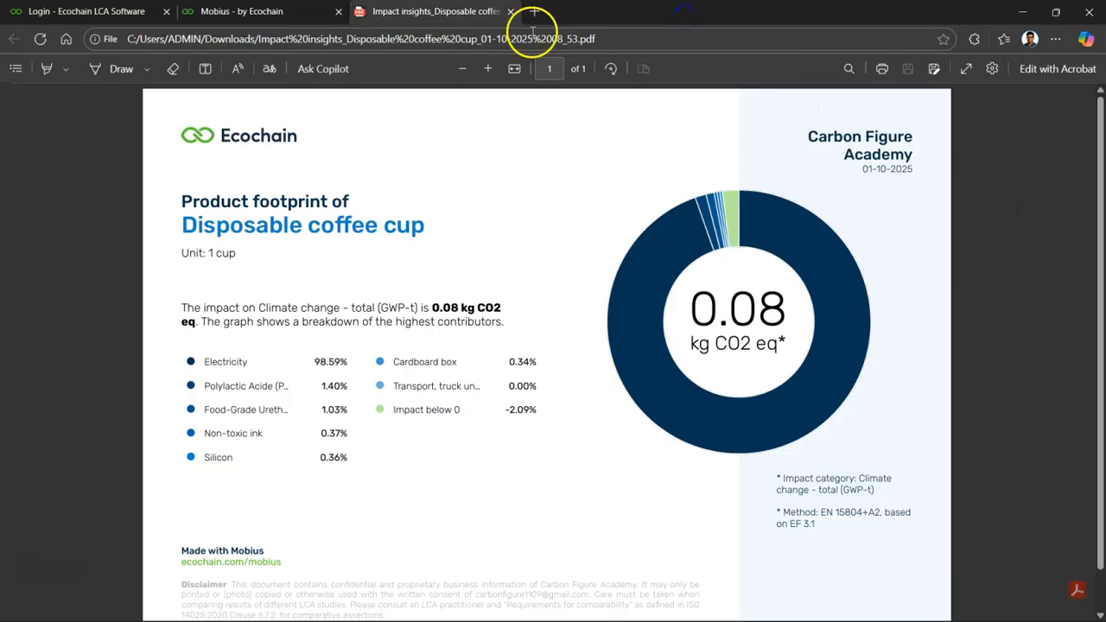
Return to the Mobius results page, view the help article on downloading product footprints and close it.
click(288, 17)
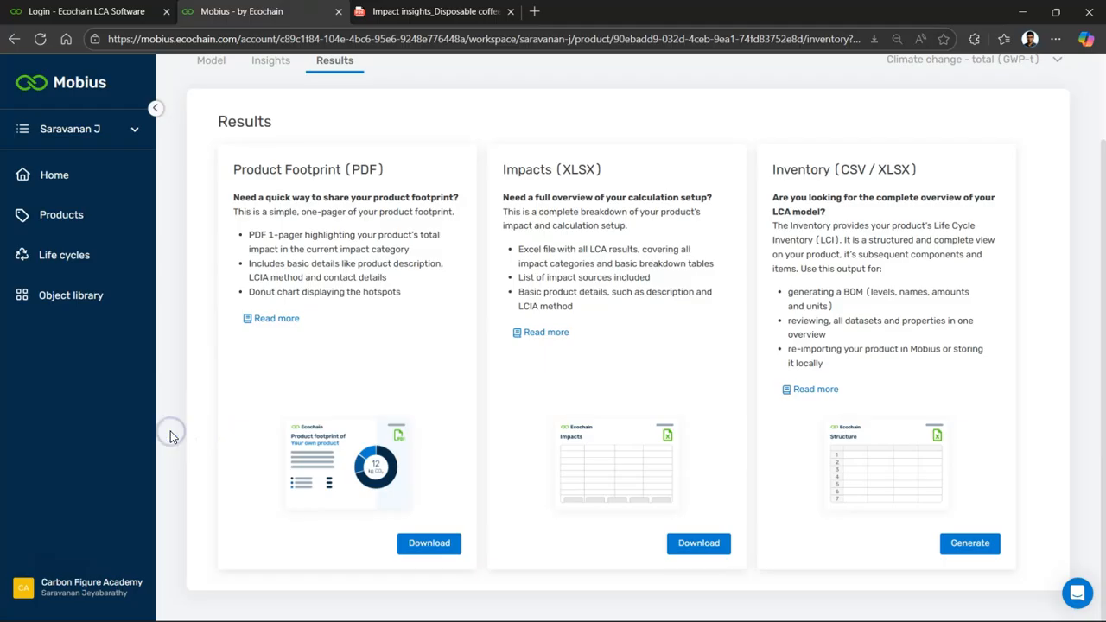
click(271, 319)
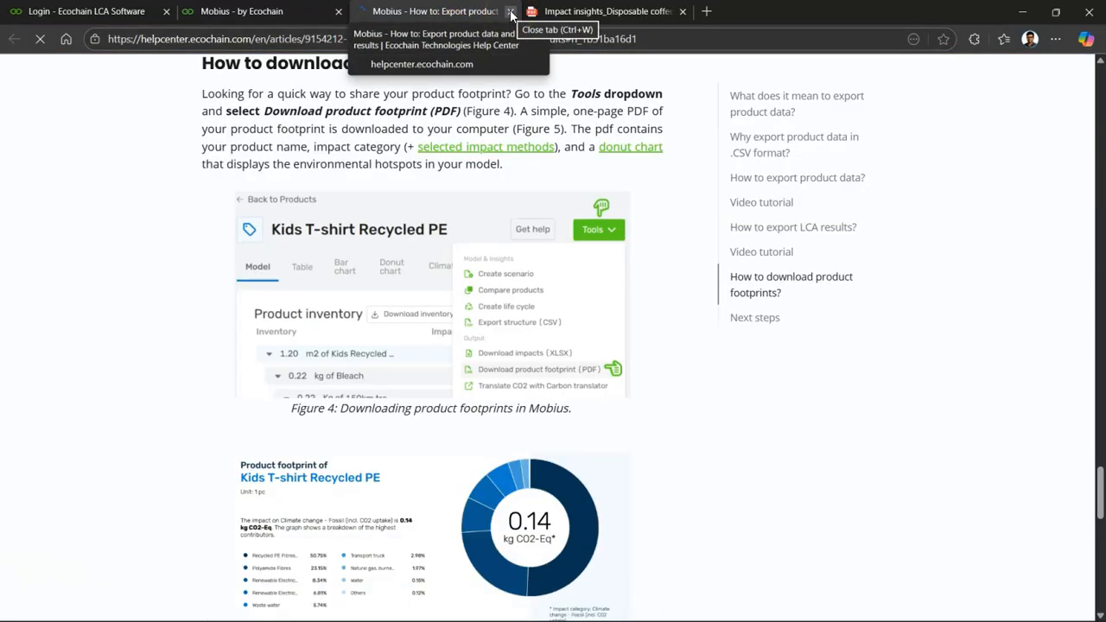
click(511, 12)
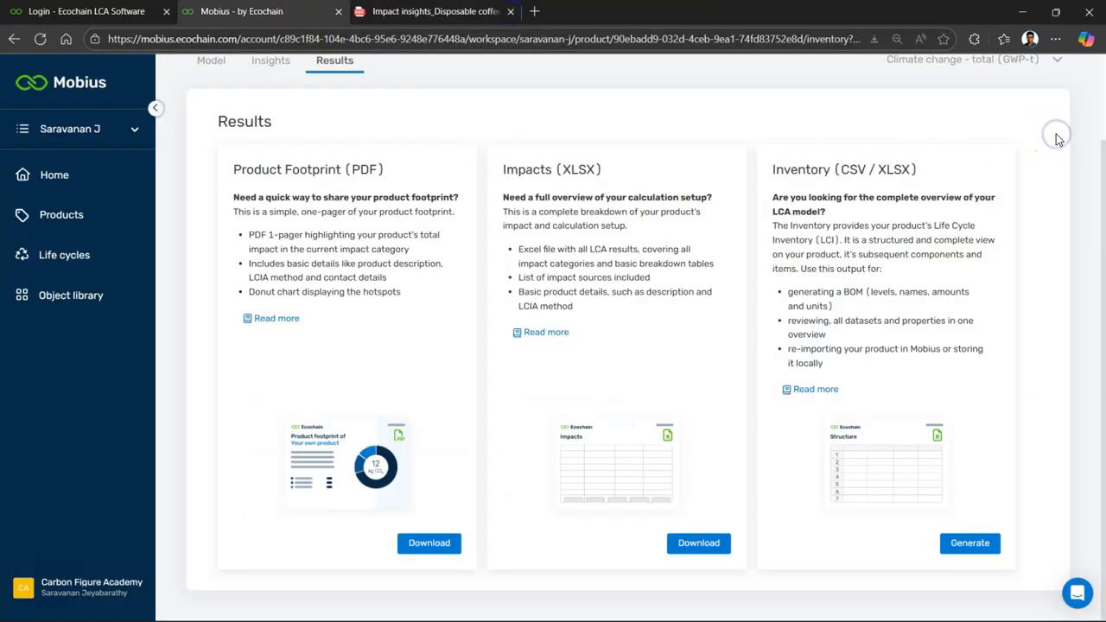
Download the Disposable coffee cup's product footprint again as a PDF, using the product tools.
scroll(1059, 140, up, 1)
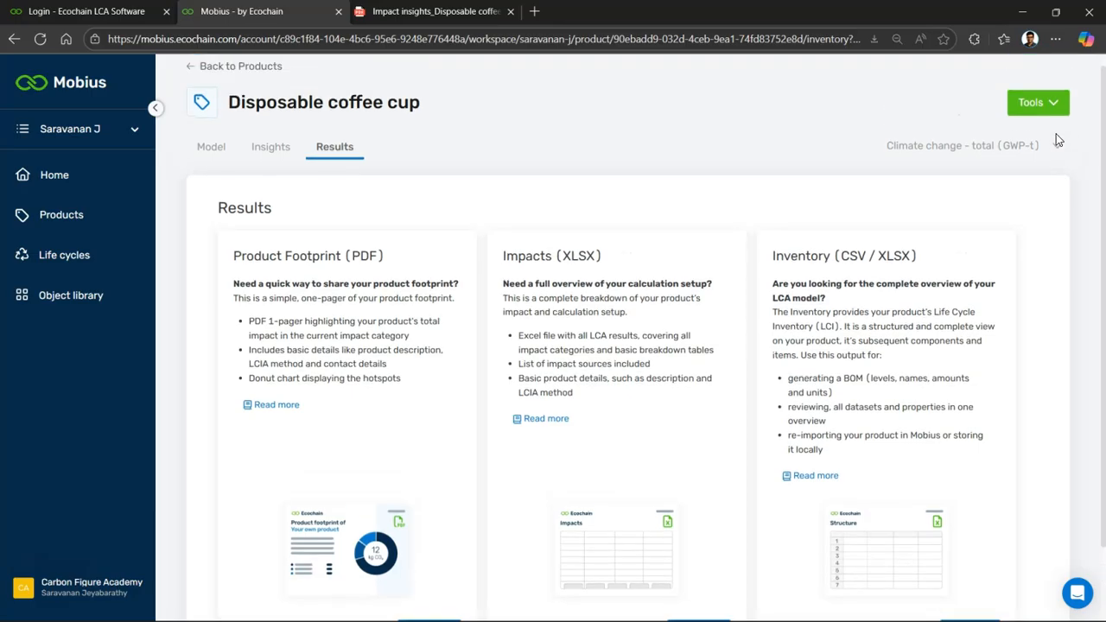
click(1051, 105)
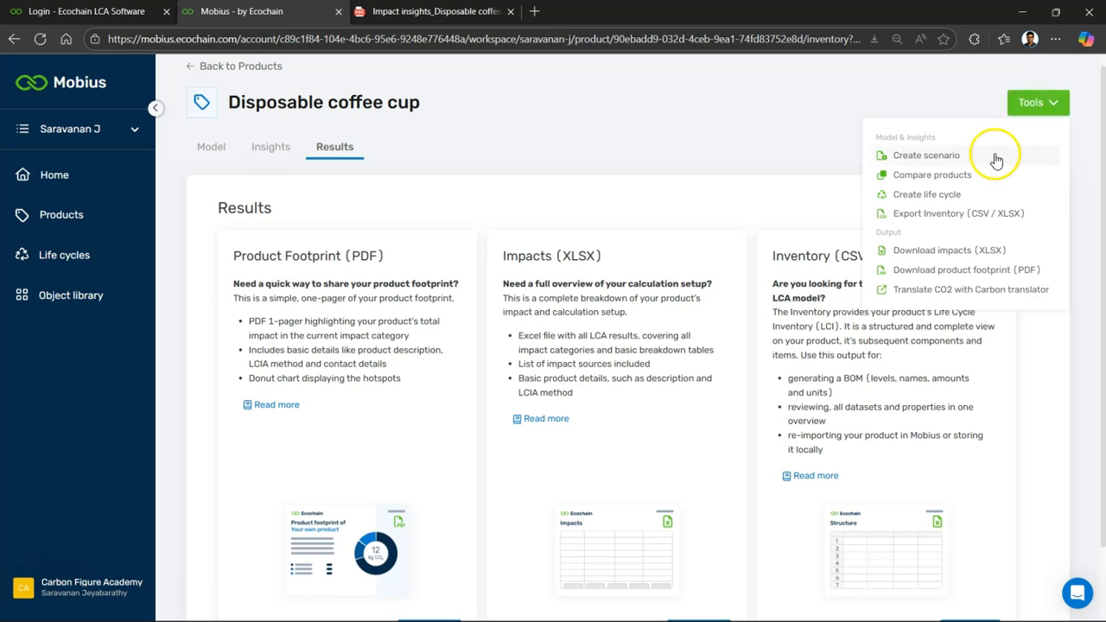
click(929, 271)
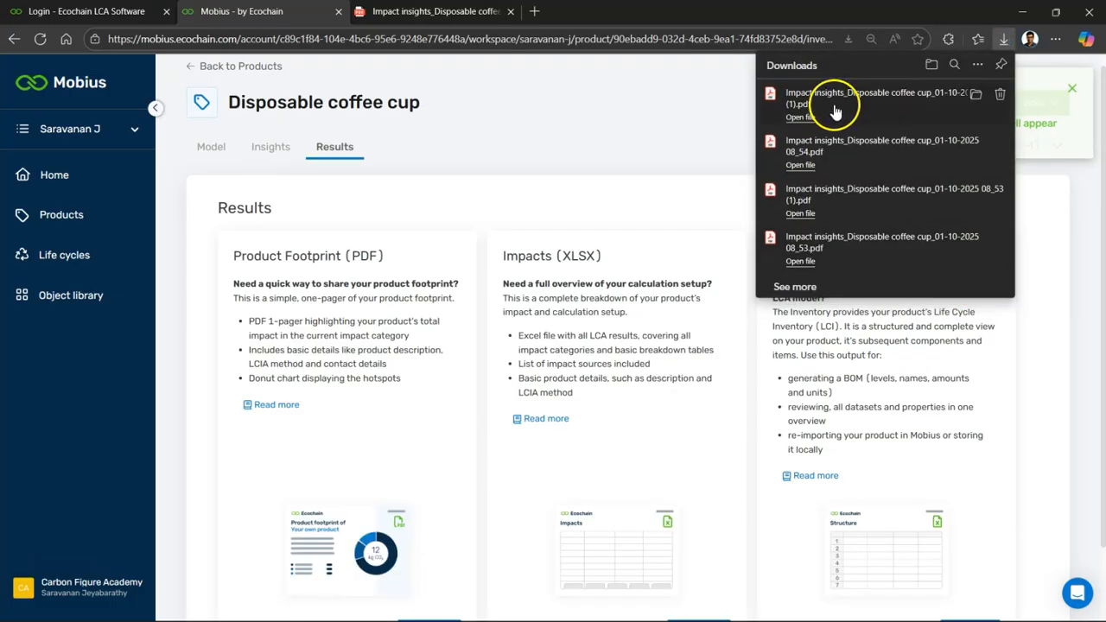
View the newest downloaded product footprint PDF, close both open PDF copies and return to the coffee cup's results page.
click(812, 110)
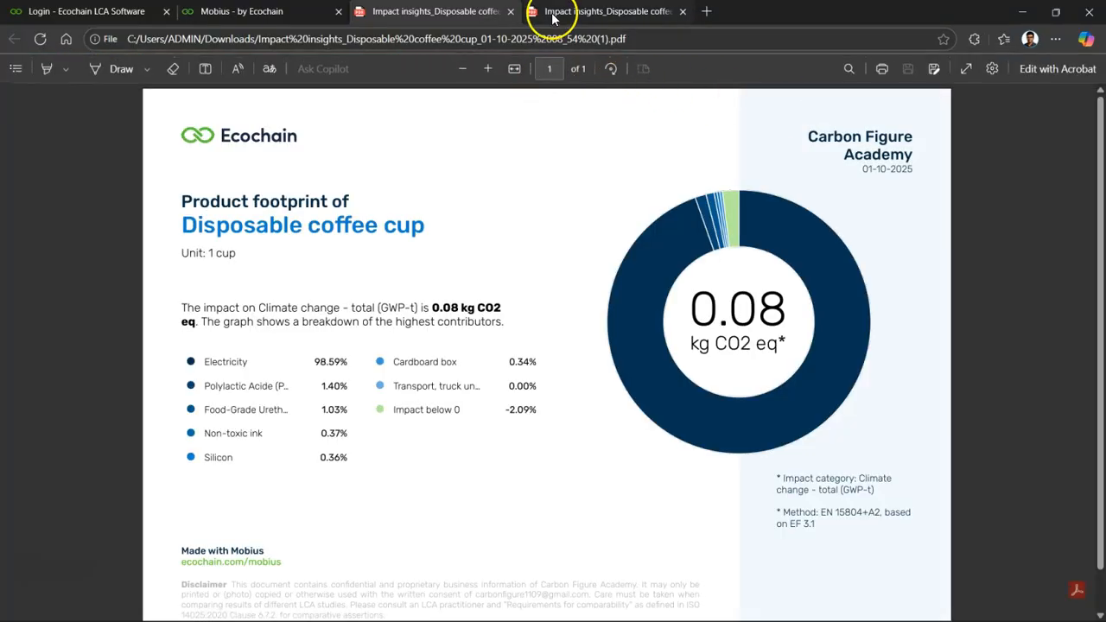
click(683, 12)
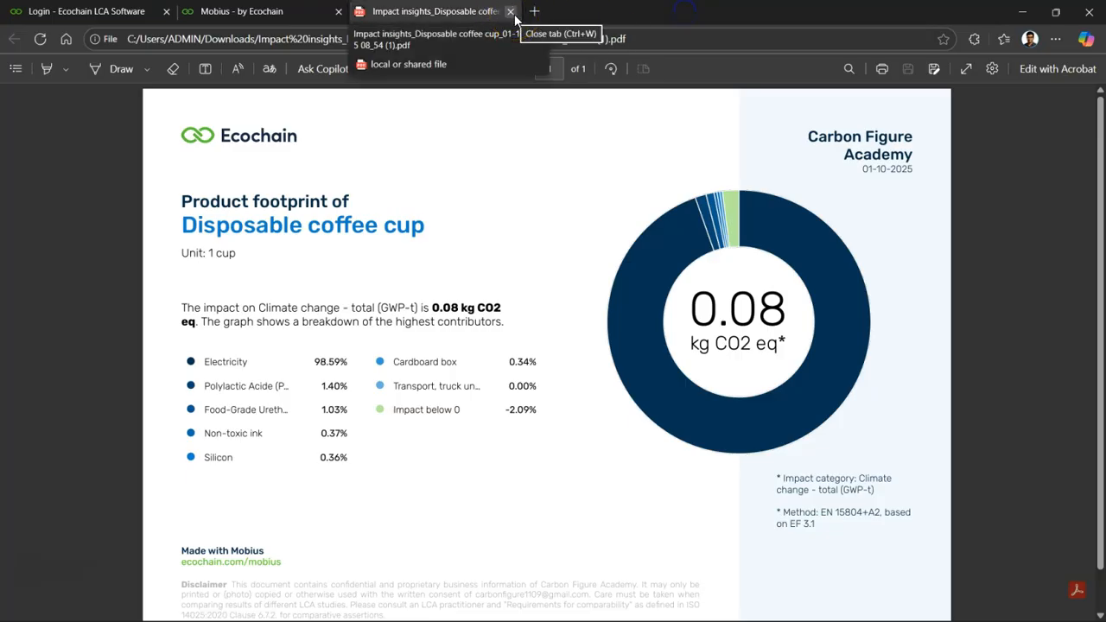
click(512, 13)
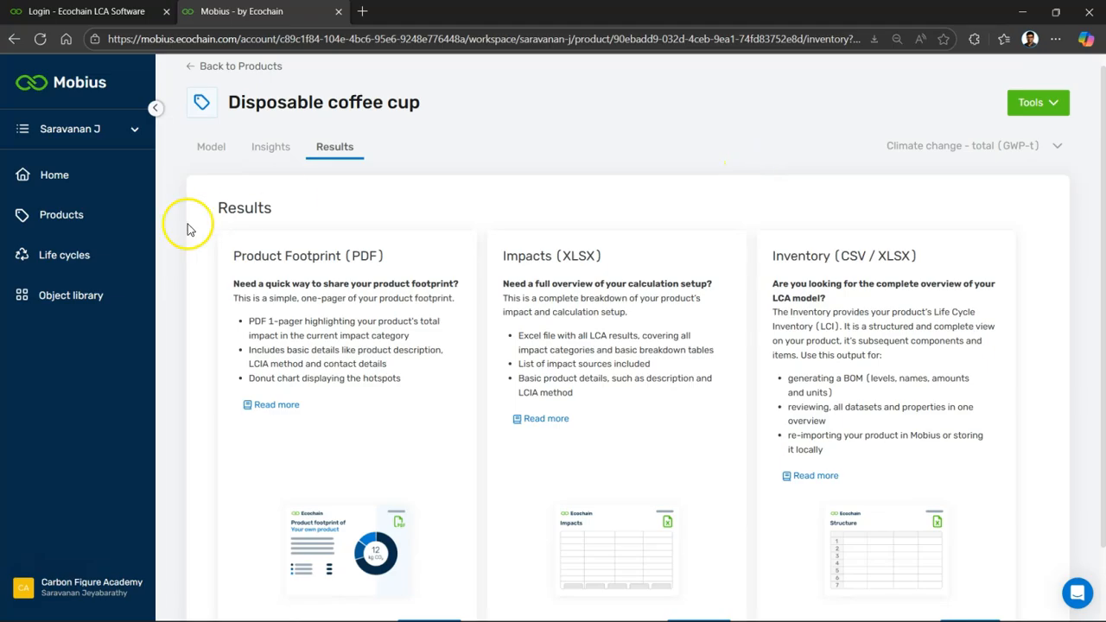
scroll(171, 257, down, 1)
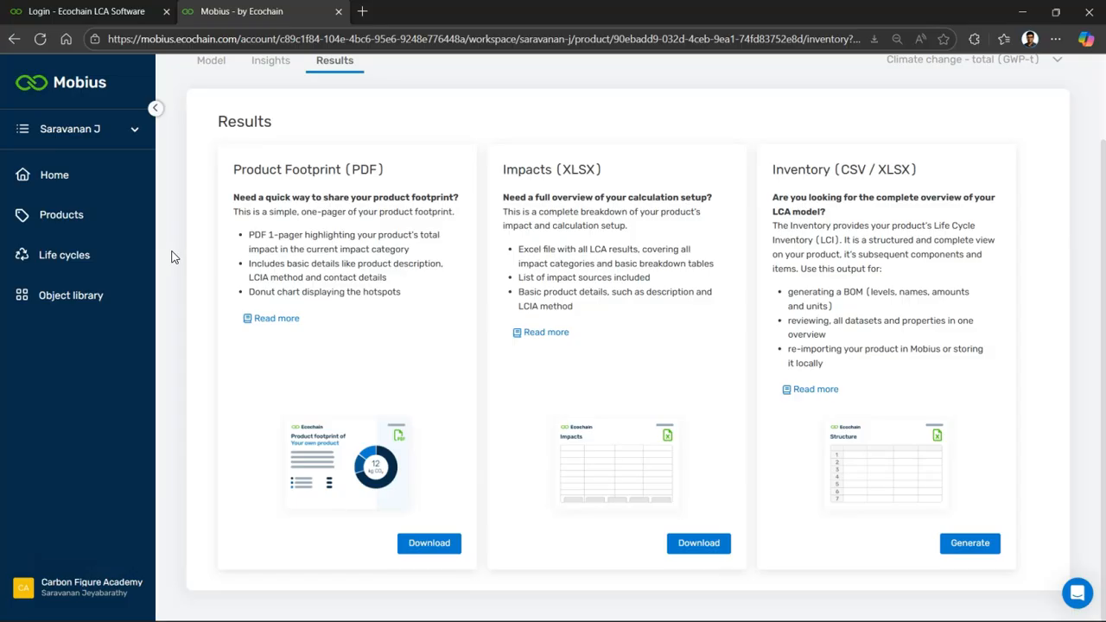
scroll(171, 257, up, 1)
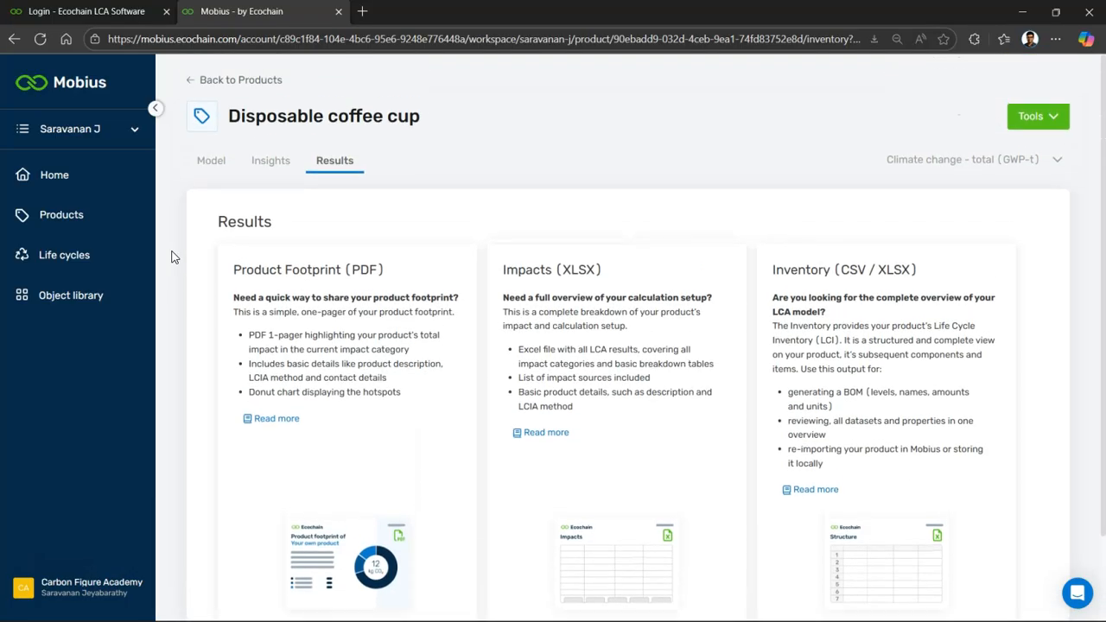
Return to the home page and expand the footprinting templates to browse all categories down to Packaging.
click(197, 85)
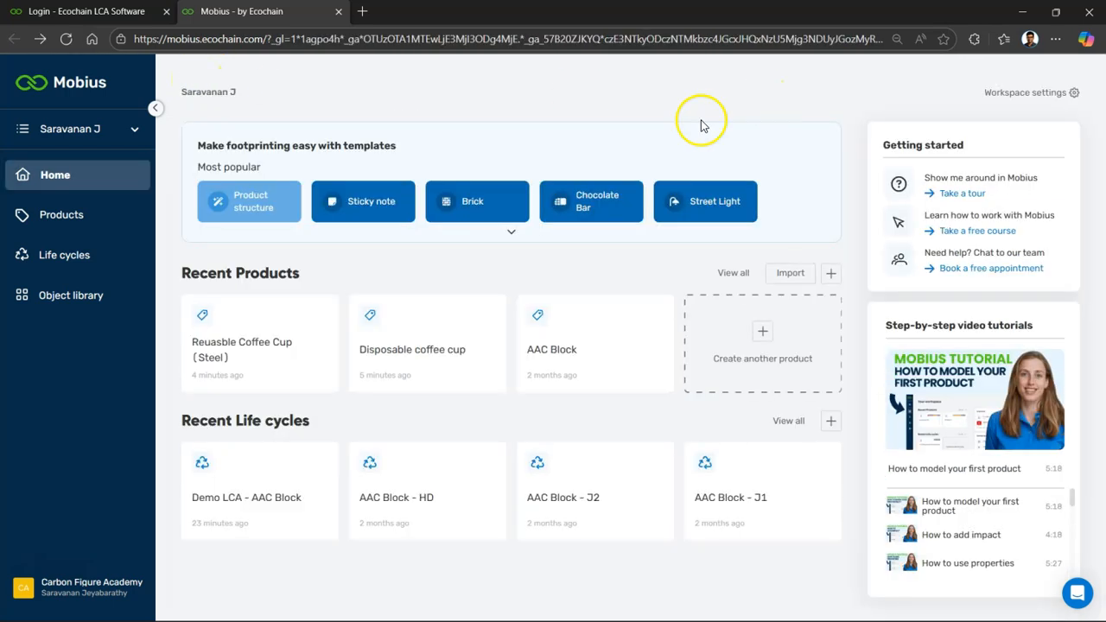
click(514, 233)
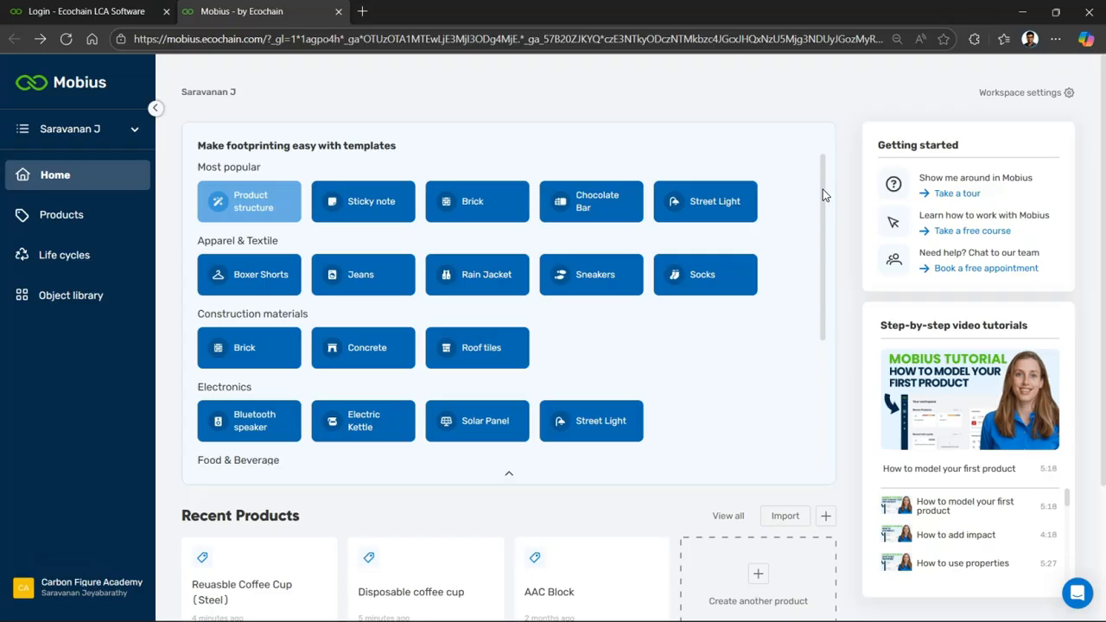
drag(822, 191, 826, 104)
drag(824, 210, 839, 389)
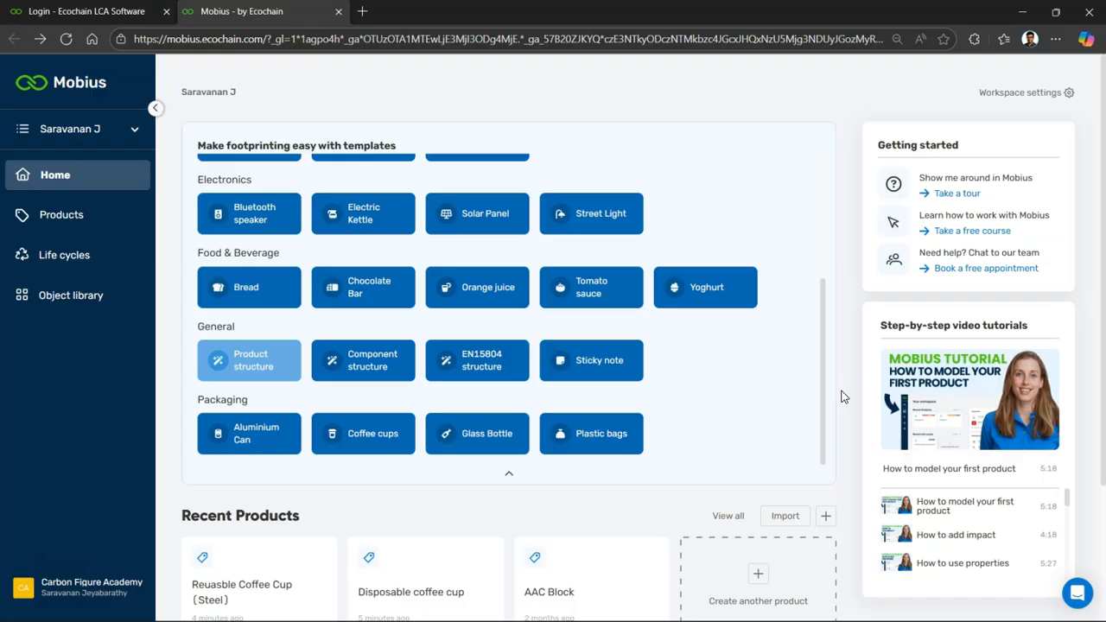
scroll(843, 397, down, 3)
scroll(843, 396, up, 3)
Switch to the Word document to view the inventory table of phases, names, amounts and units, and return to Mobius.
mouse_move(553, 620)
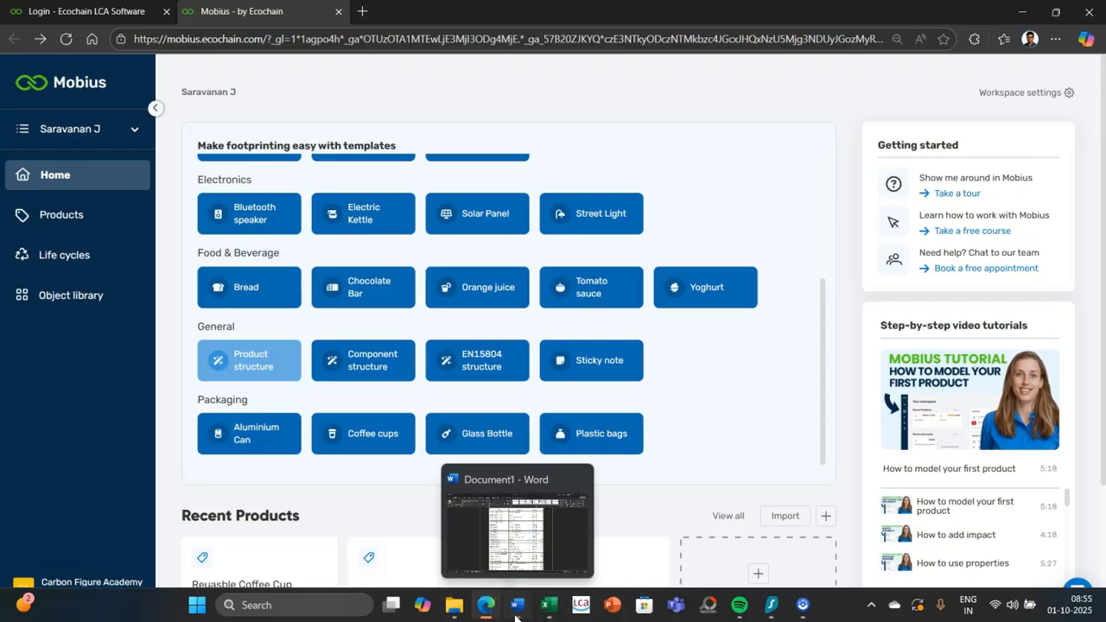
click(516, 613)
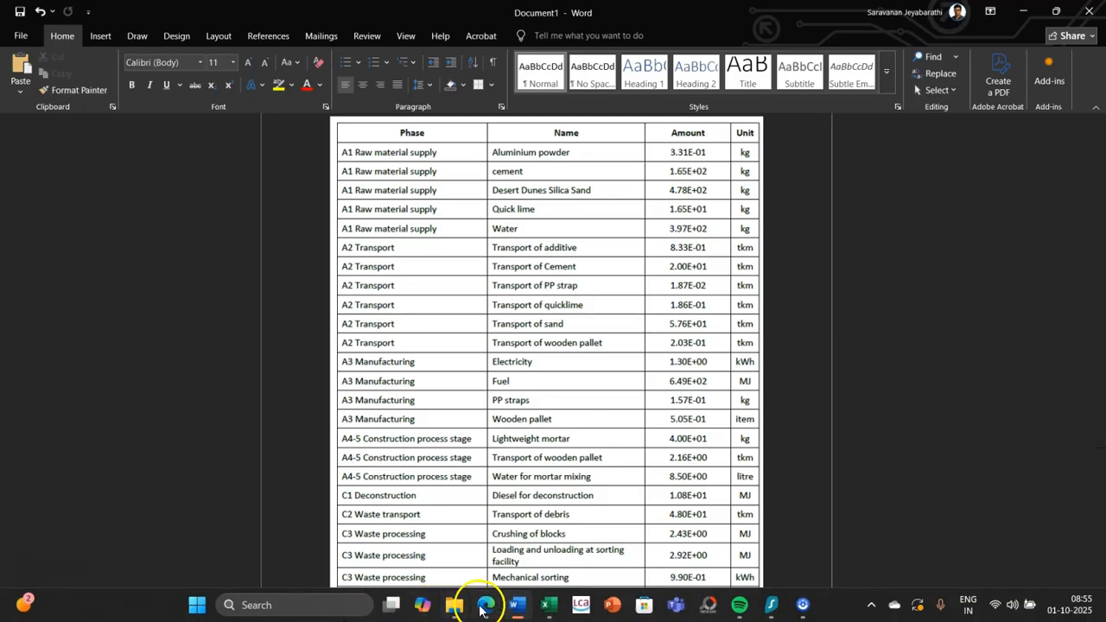
click(489, 610)
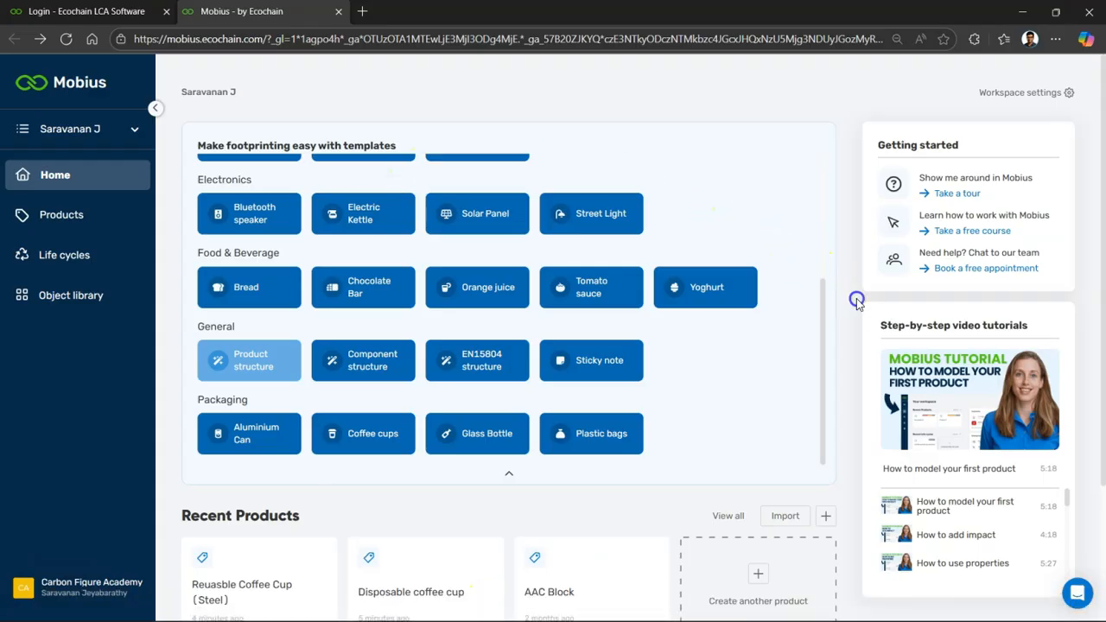
Review the workspace's recent items, product list and life cycle list, and return to the home page.
scroll(856, 303, down, 1)
scroll(857, 298, down, 2)
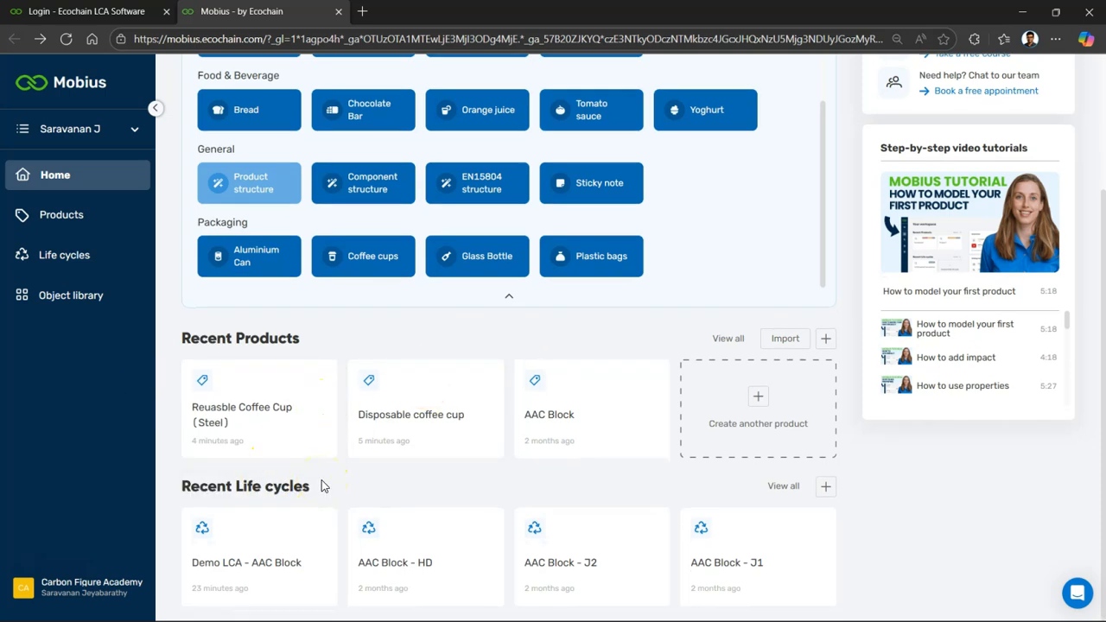
click(52, 226)
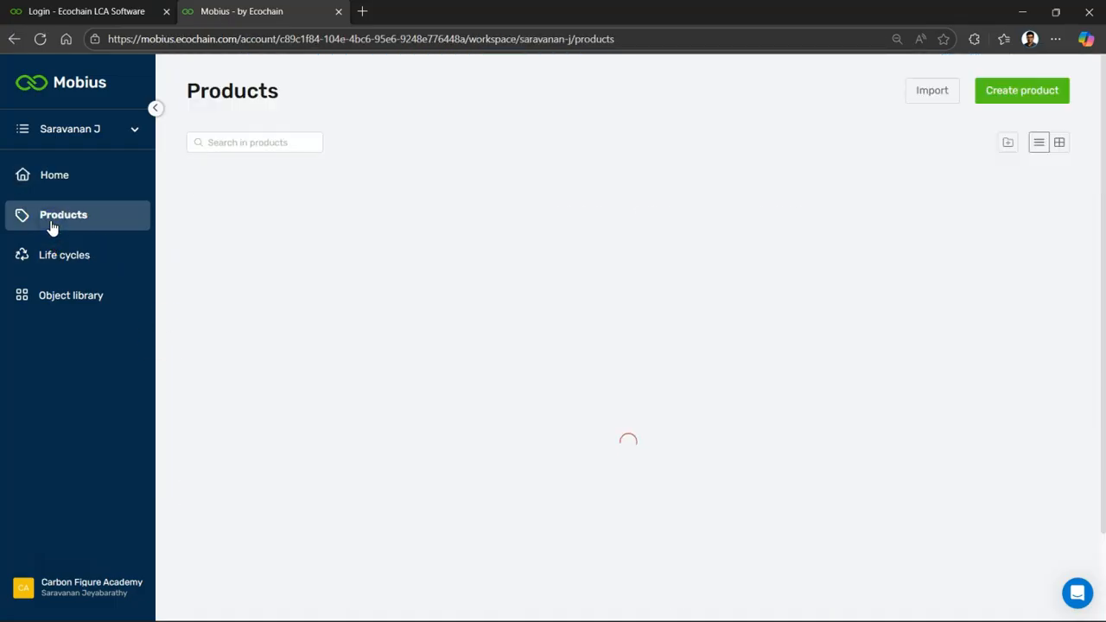
click(219, 296)
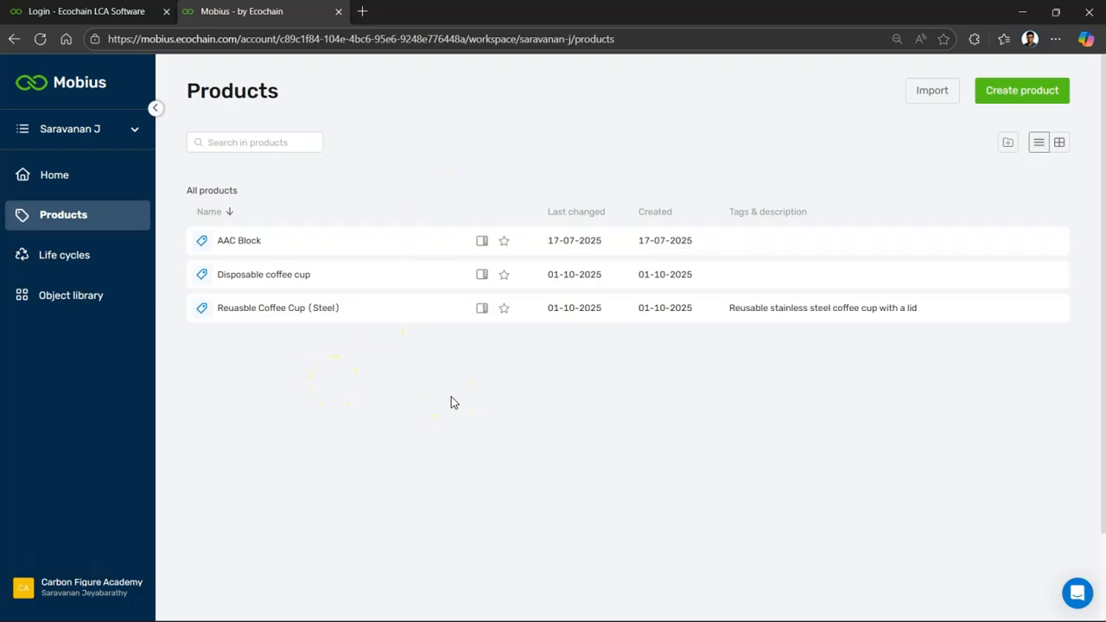
click(118, 275)
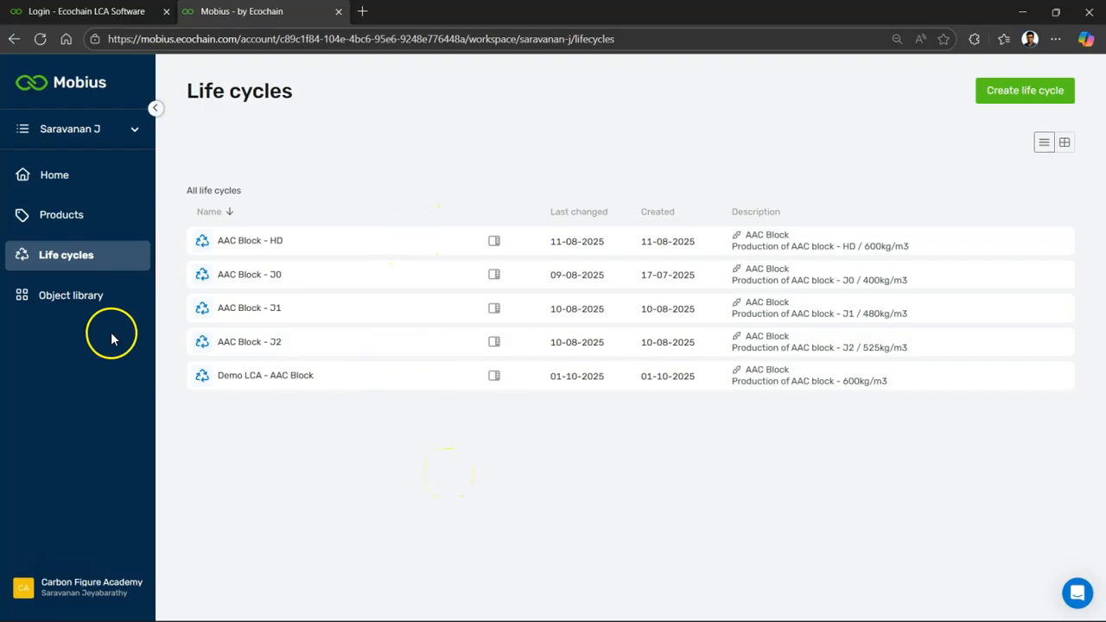
click(54, 176)
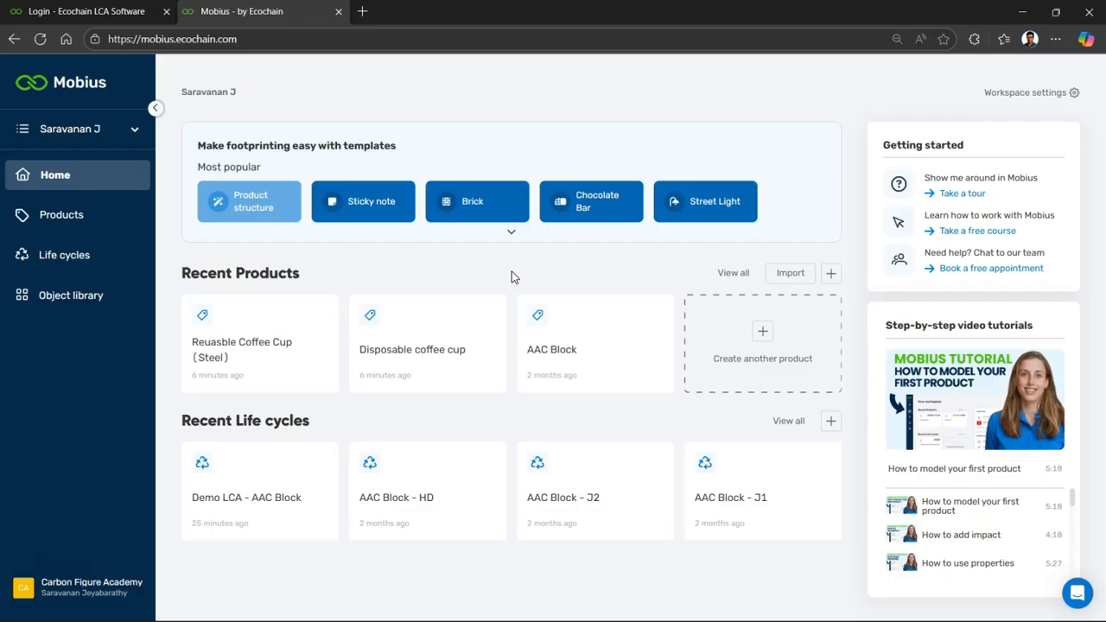
Start a new life cycle and name it "AAC Block - LCA Full Demo".
click(54, 255)
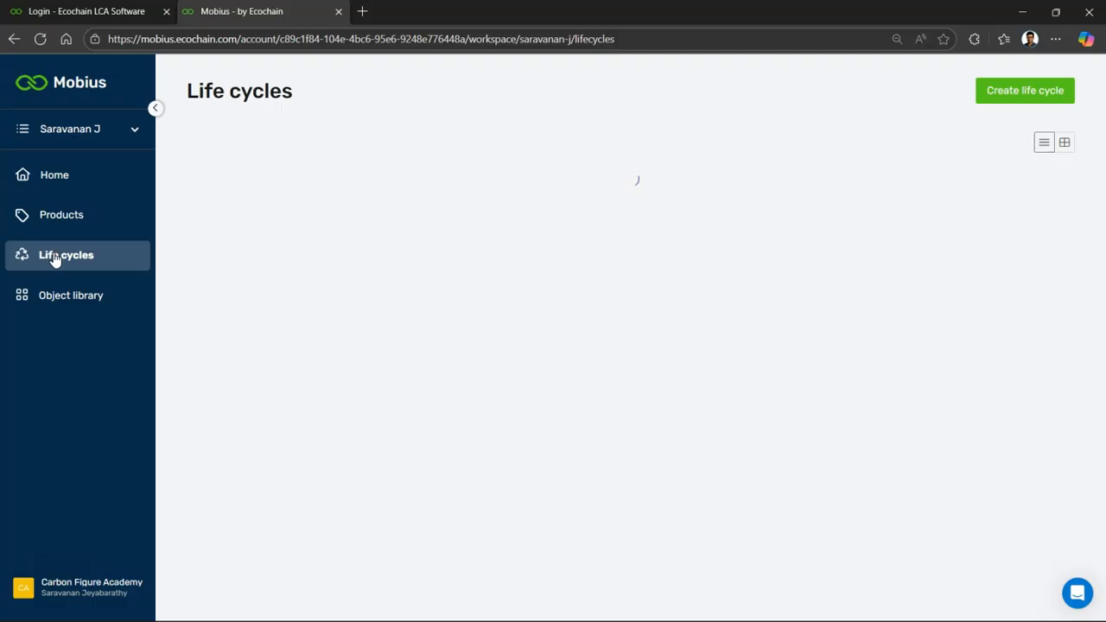
click(1013, 102)
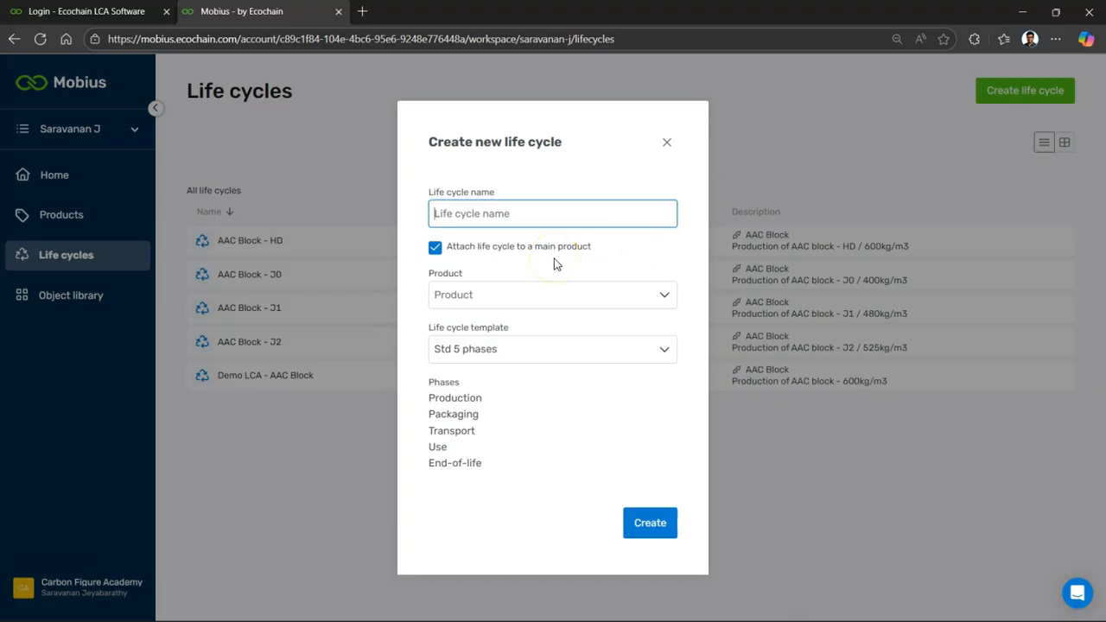
text(AAC B)
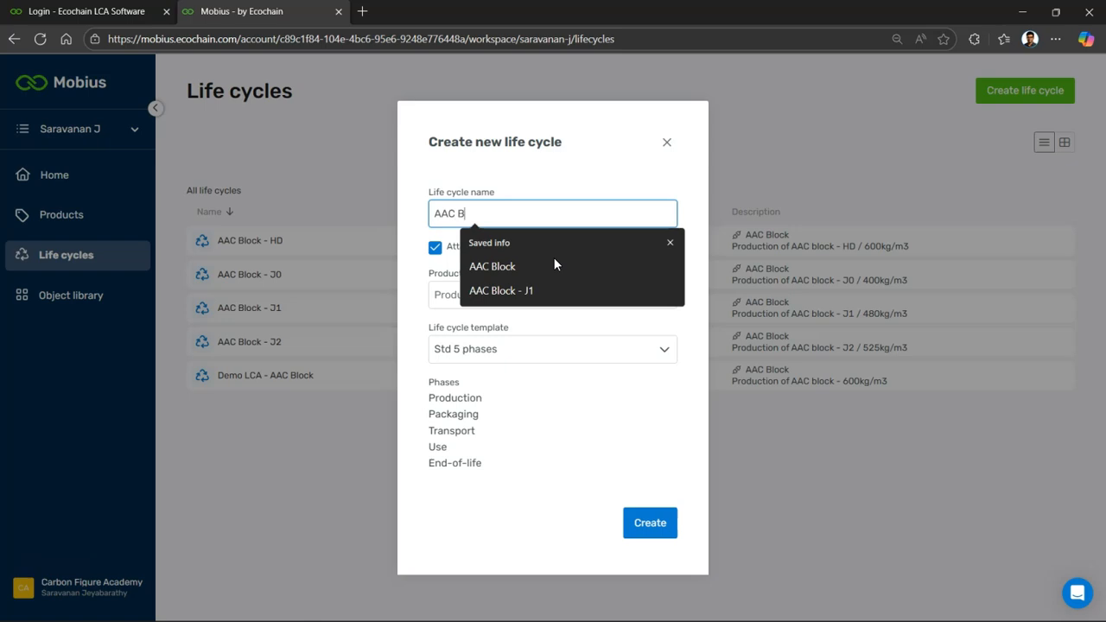
text(lock)
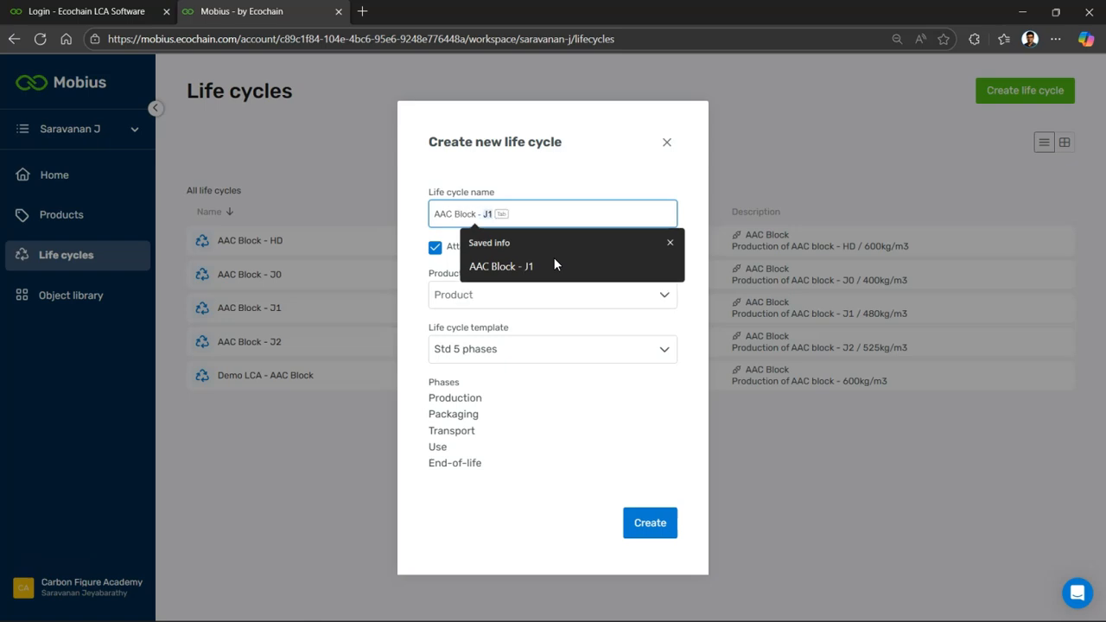
text( - LCA)
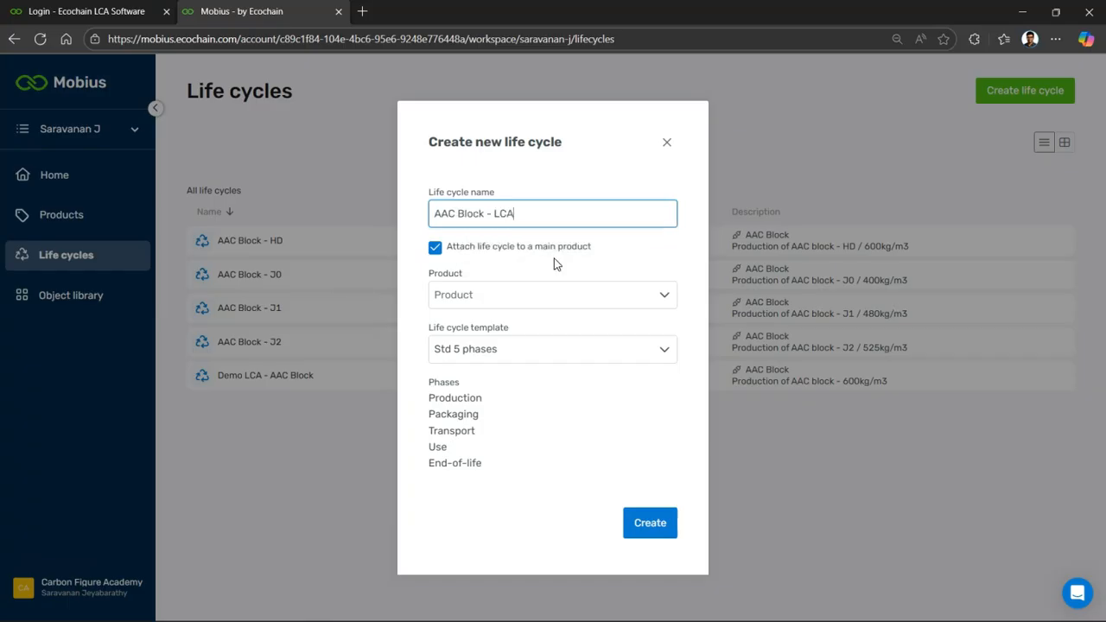
text( Full Demo)
click(674, 209)
Check the products available for attachment, and turn off attaching the life cycle to a main product.
click(436, 248)
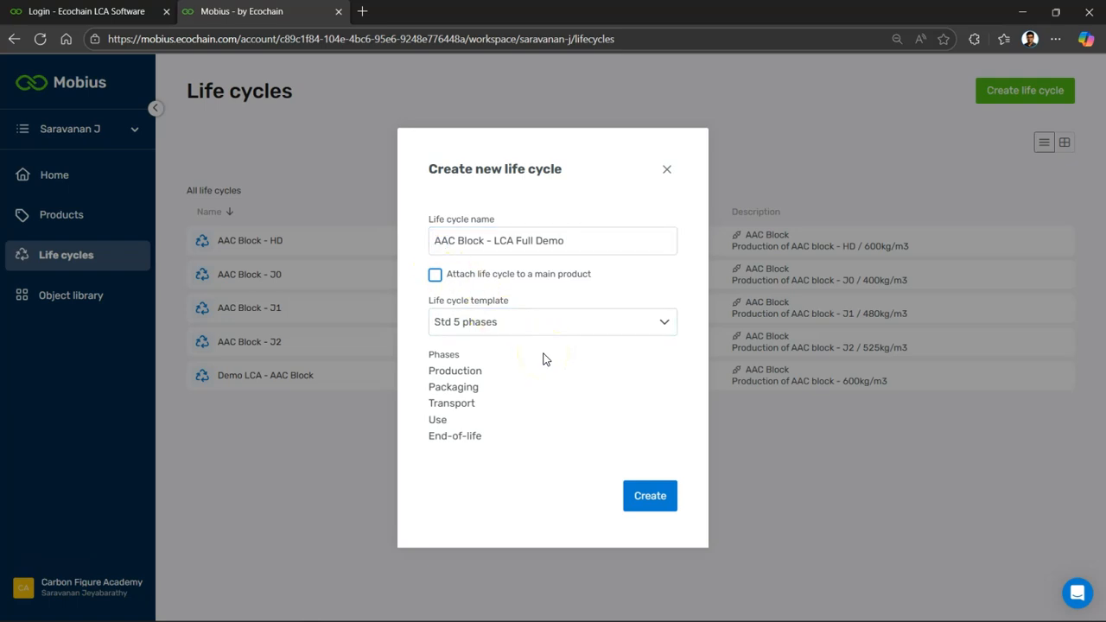
click(438, 274)
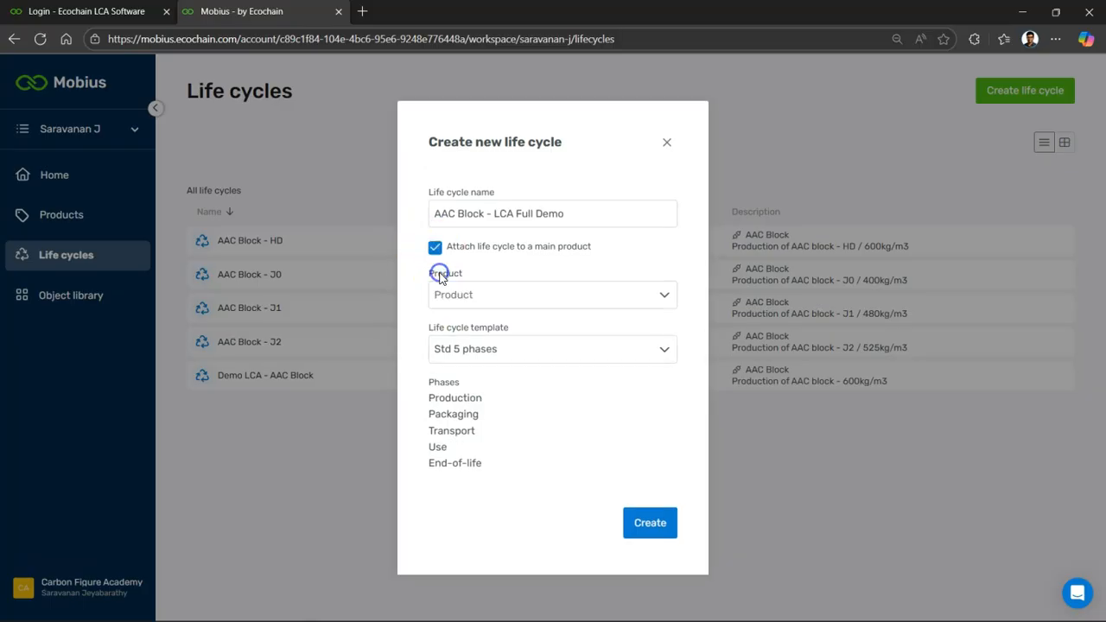
click(479, 300)
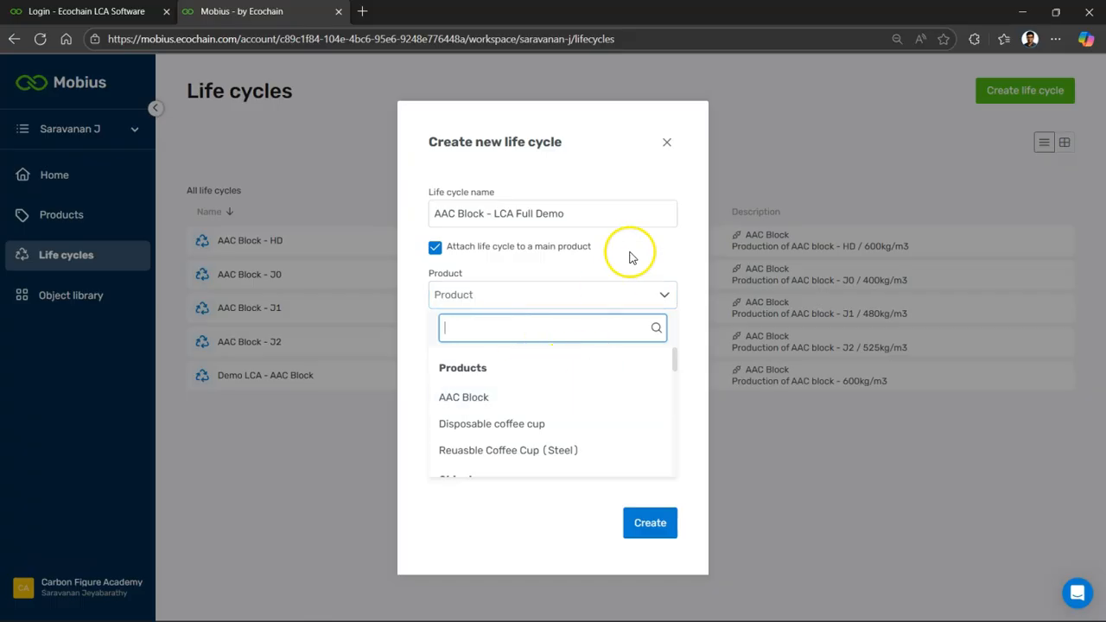
click(682, 261)
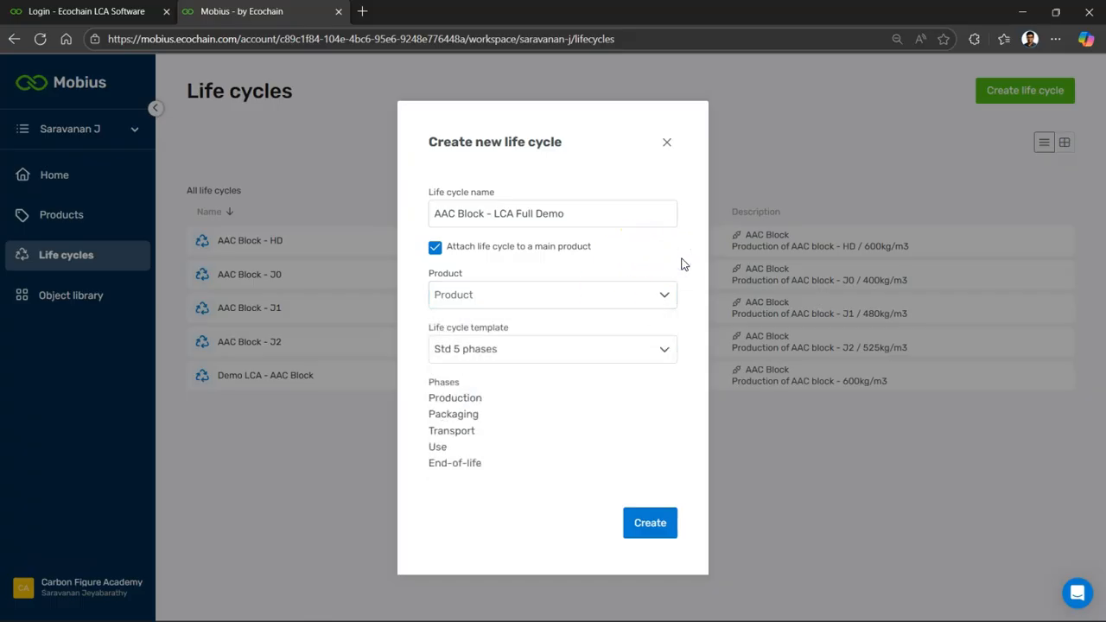
click(434, 248)
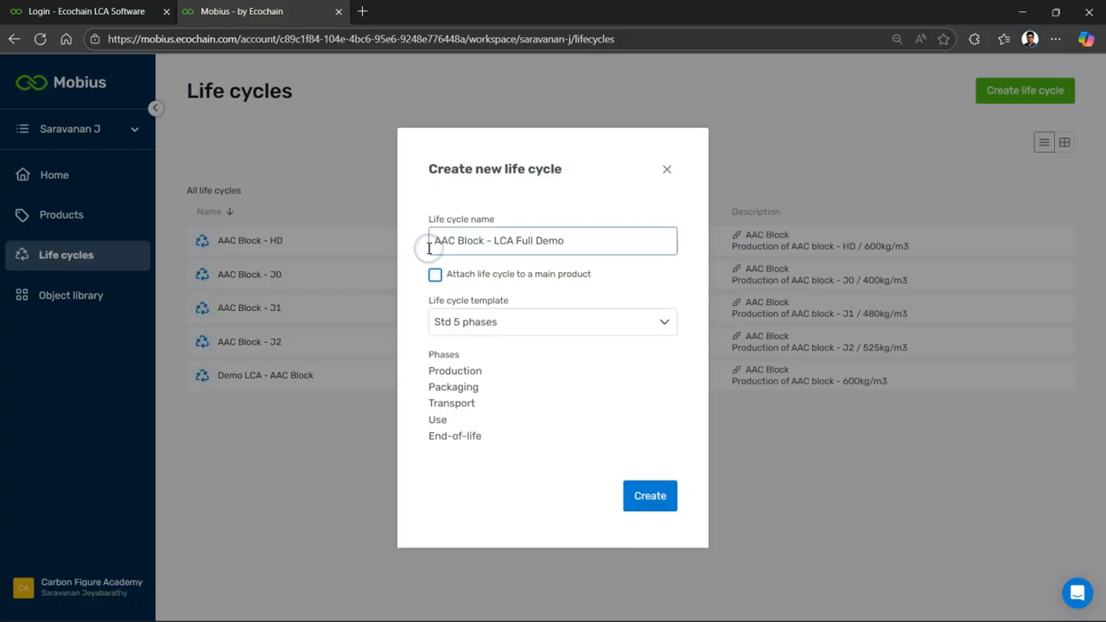
Preview the phases of the Std 3 phases and Std 2 phases life cycle templates.
click(601, 323)
click(679, 291)
click(519, 344)
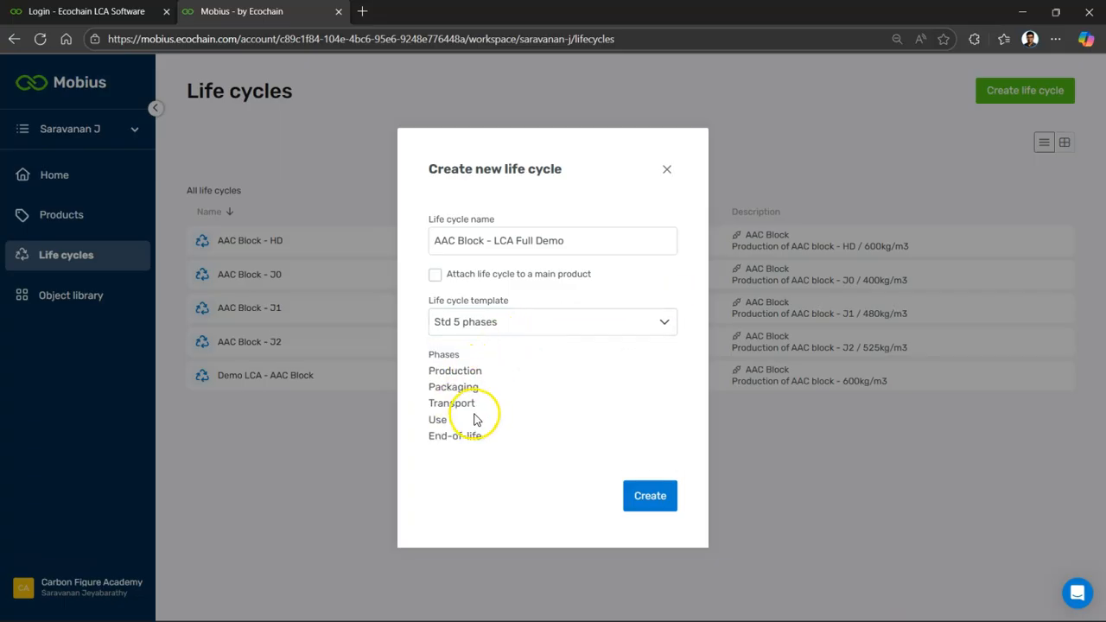
click(559, 320)
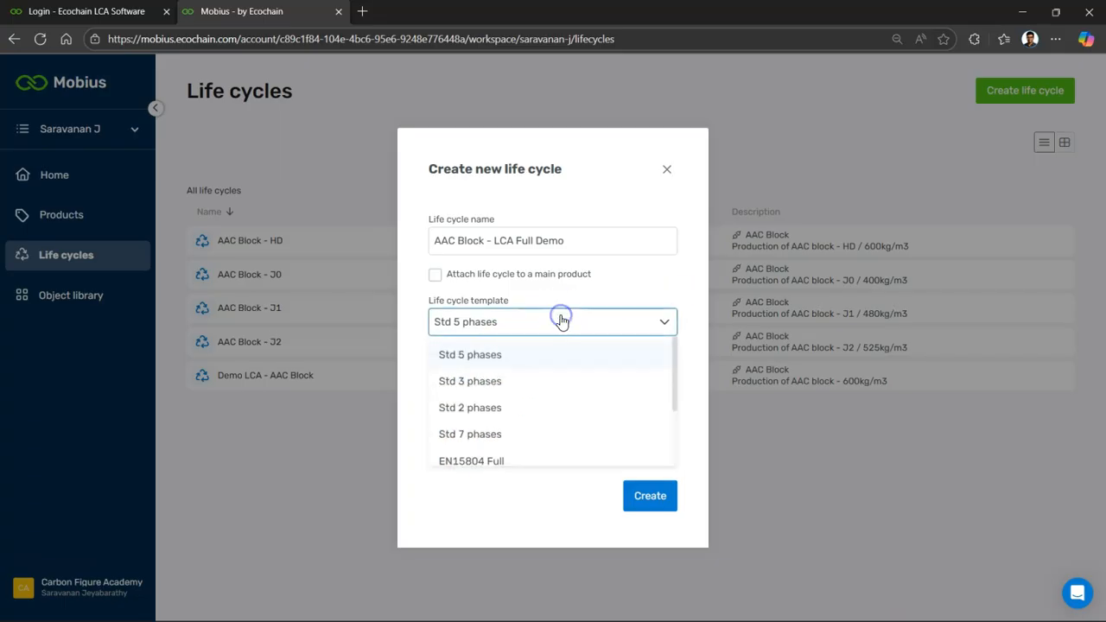
click(487, 382)
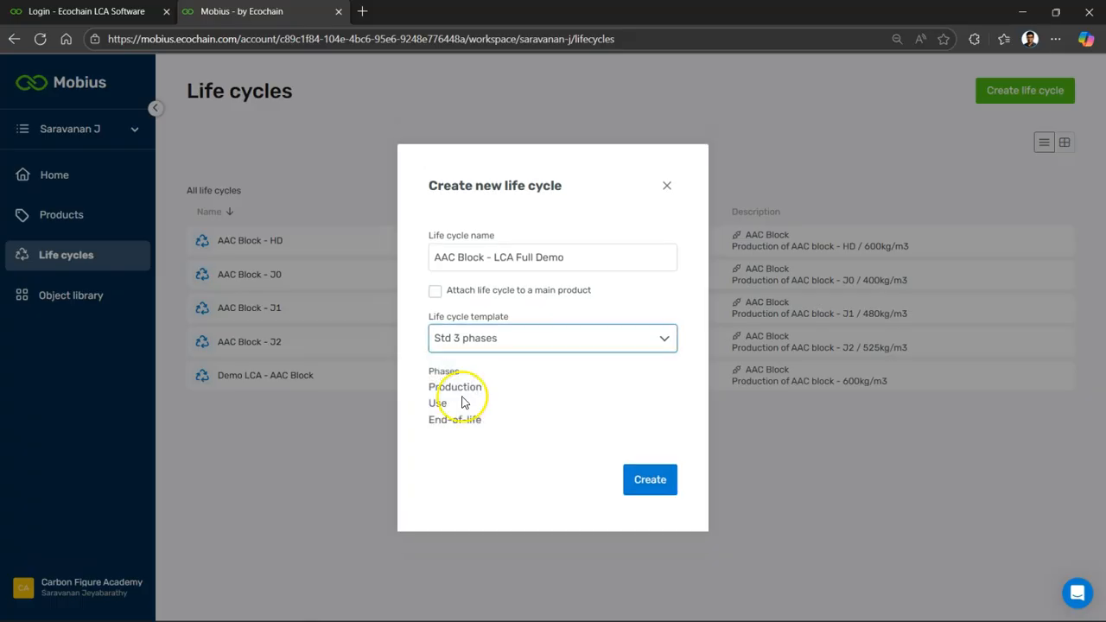
click(575, 342)
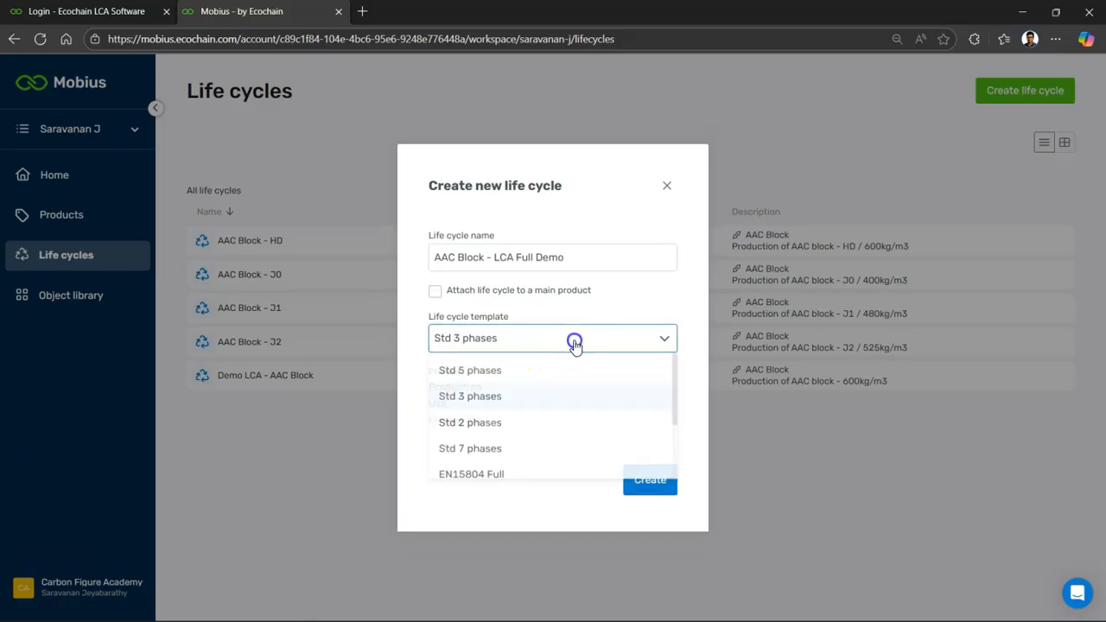
click(474, 425)
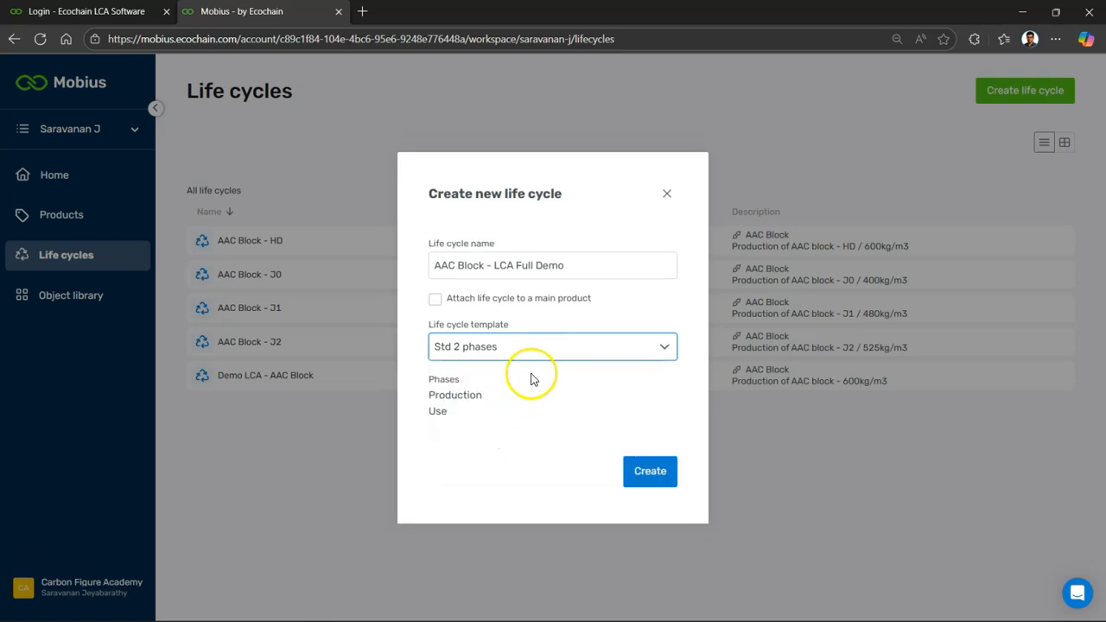
Choose the EN15804 Full split life cycle template and create the life cycle.
click(546, 335)
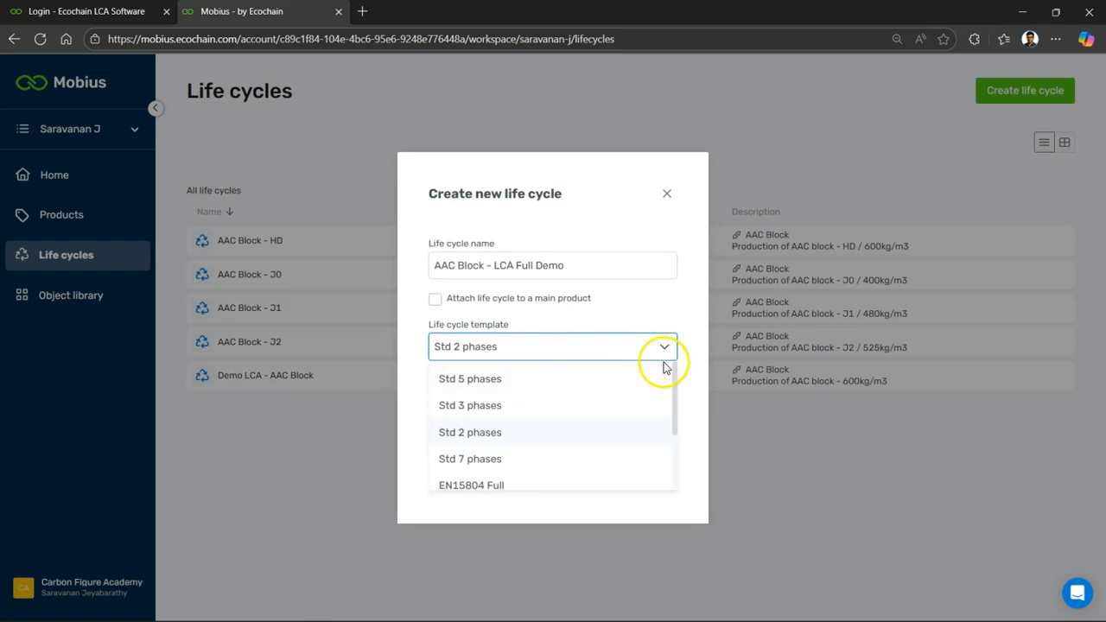
drag(677, 370, 676, 455)
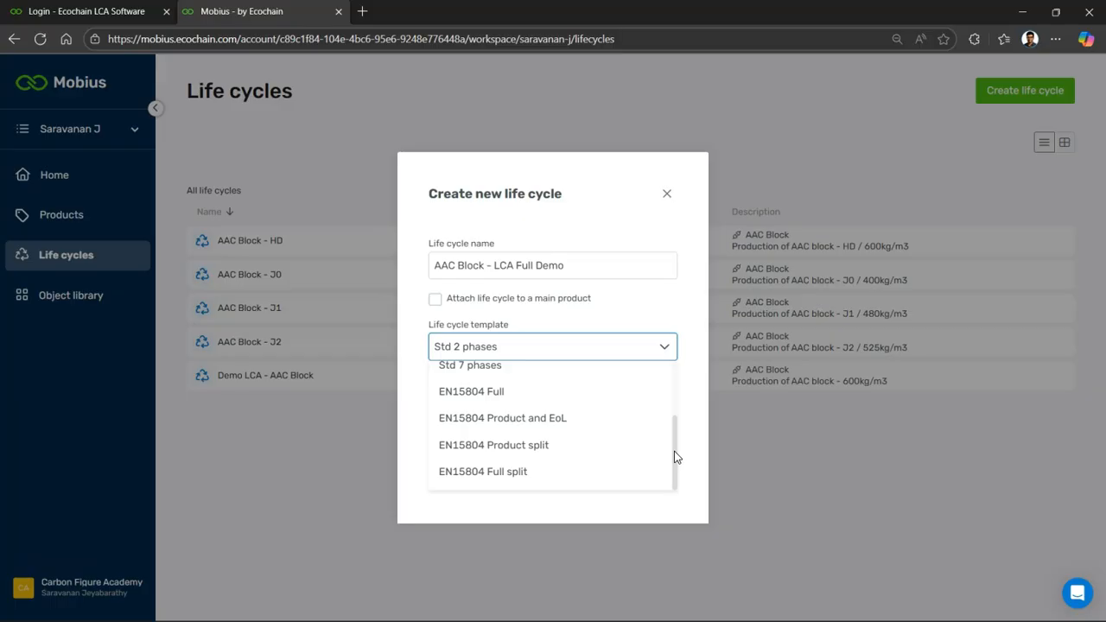
click(547, 472)
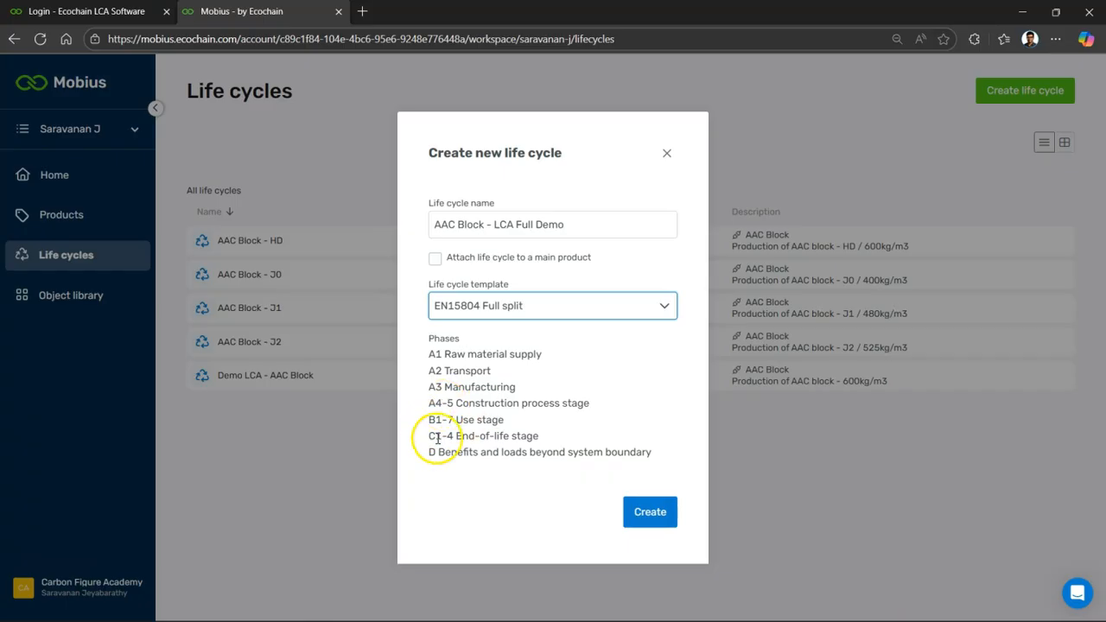
click(650, 514)
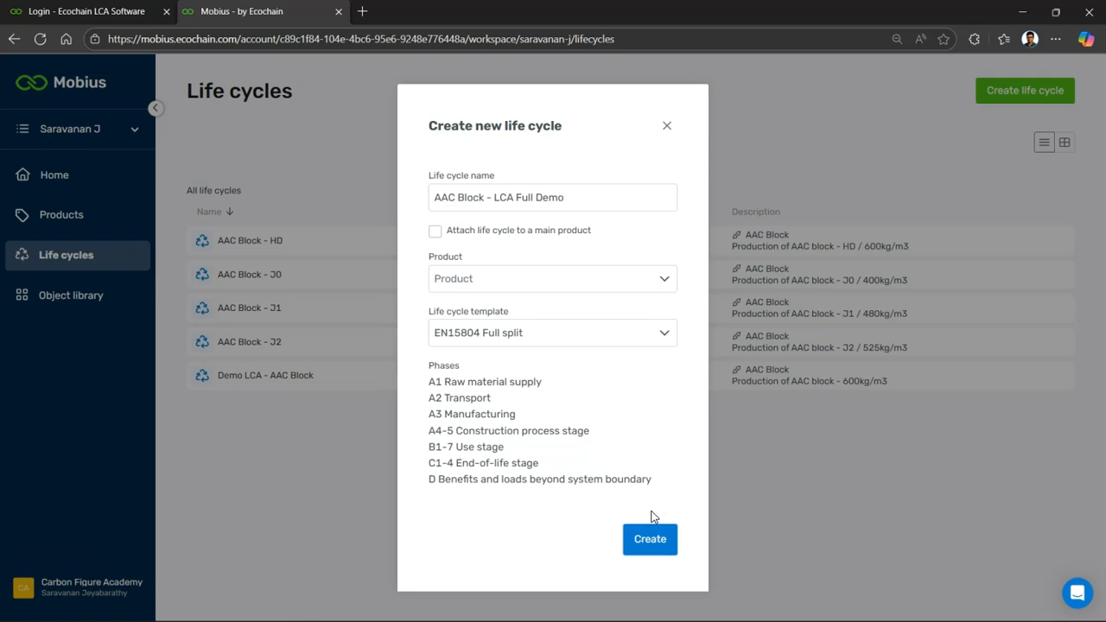
Finish creating the life cycle and choose Climate change - total (GWP-t) as its impact category.
click(651, 518)
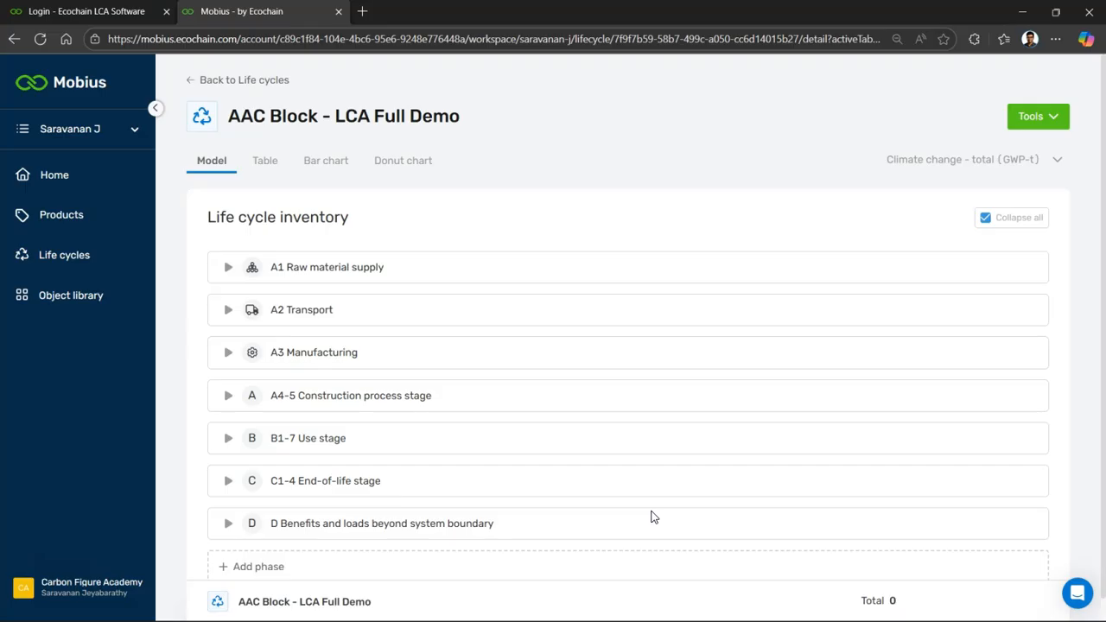
click(1043, 167)
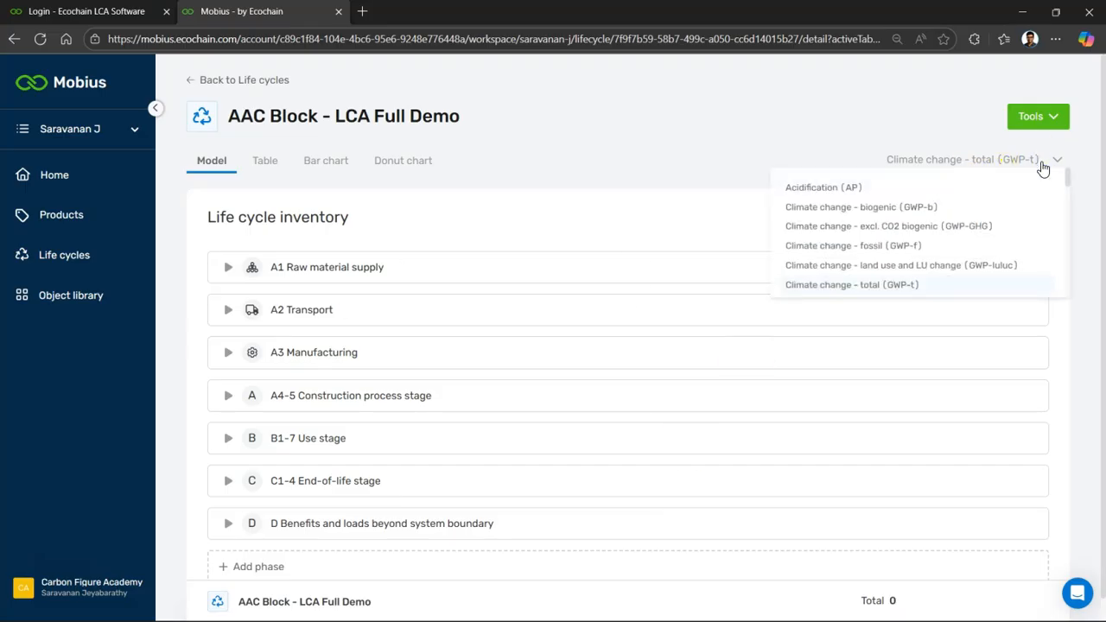
click(851, 285)
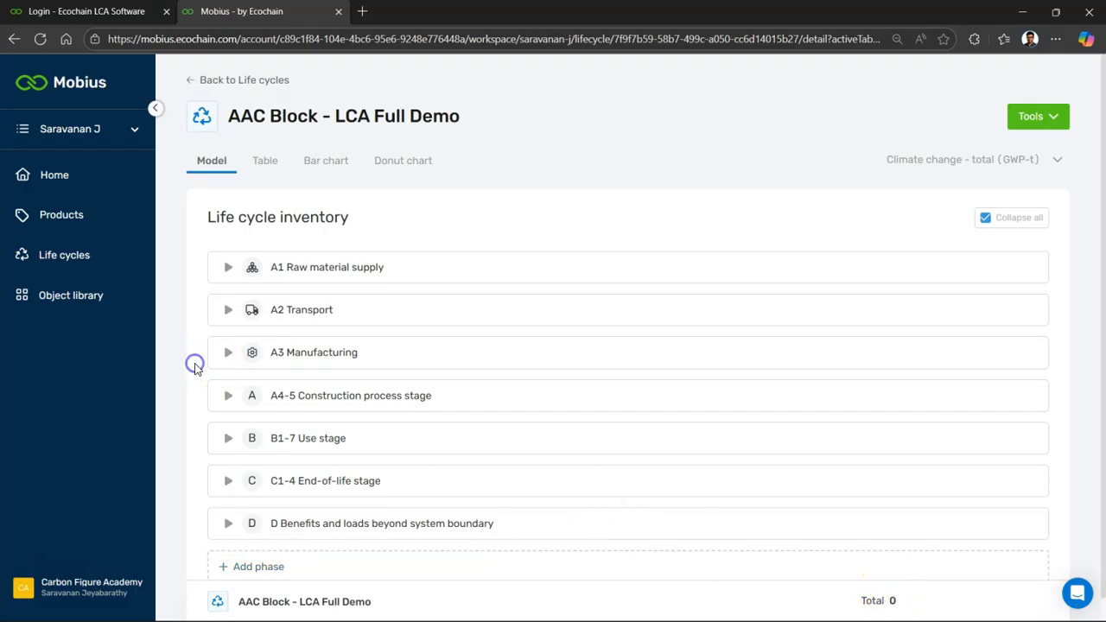
Examine the life cycle's phase list and the contents of the A1 Raw material supply phase.
scroll(195, 369, down, 1)
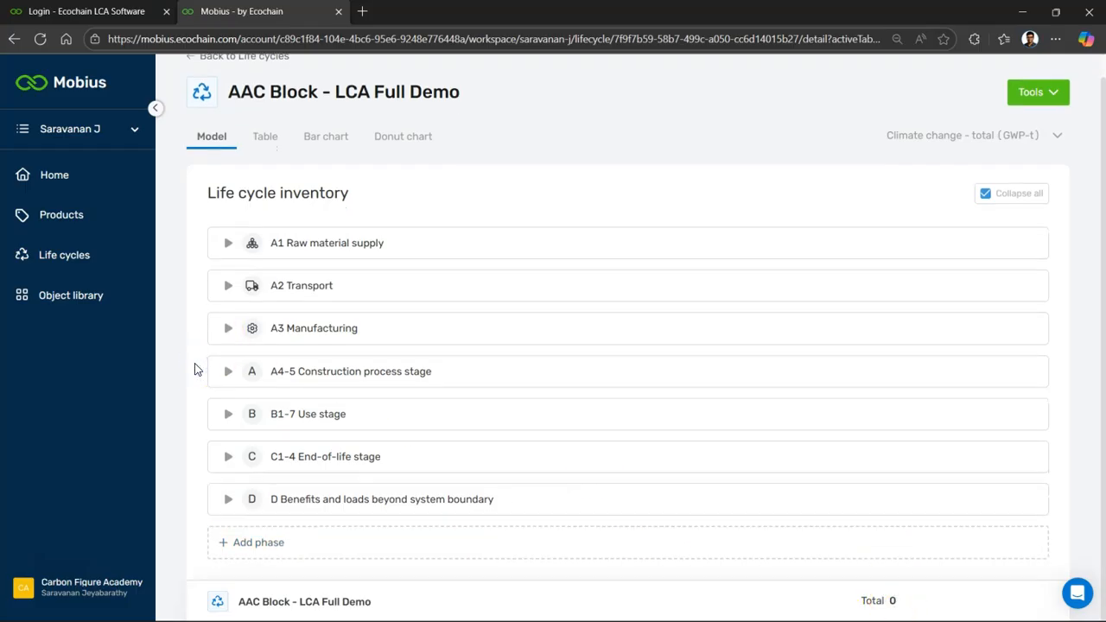
click(227, 243)
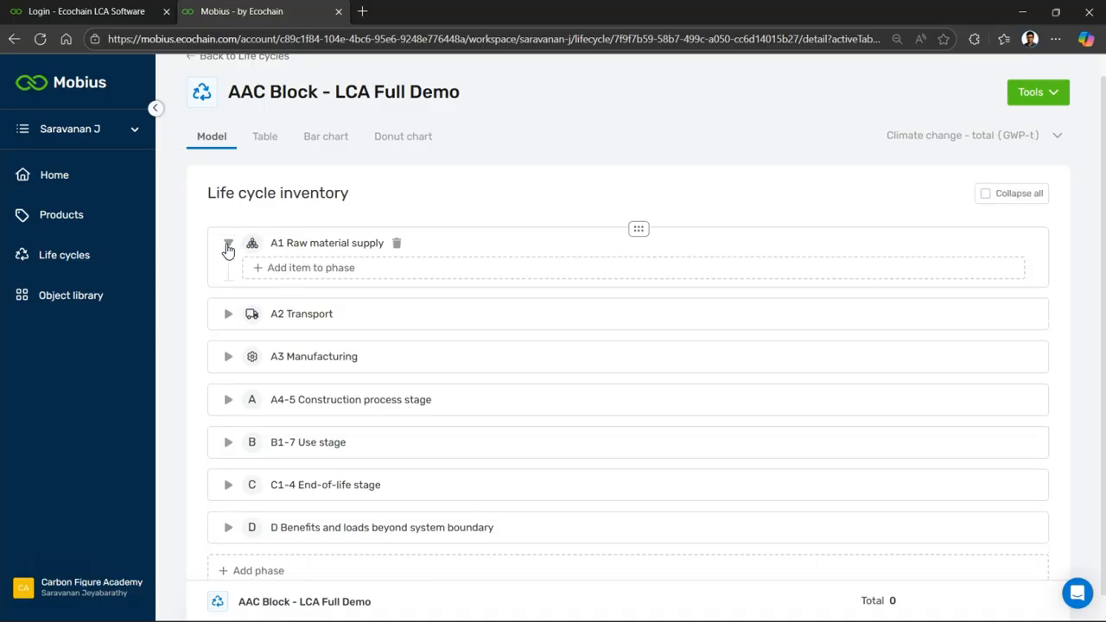
click(227, 245)
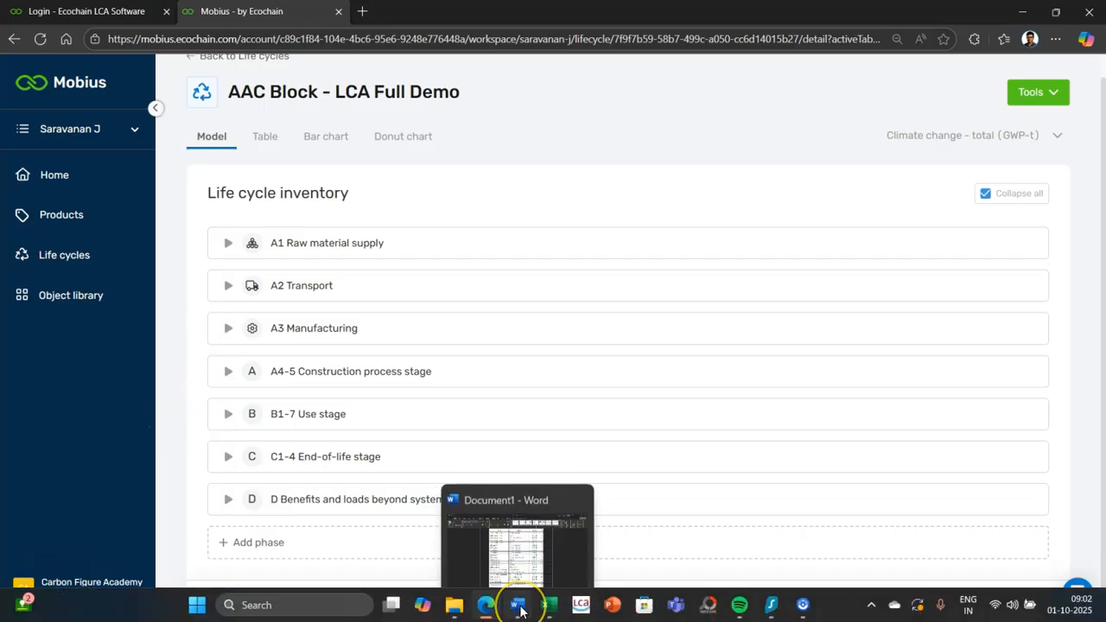
Switch to the Word document to review the AAC block inventory table by phase, name, amount and unit, and return to Mobius.
click(520, 610)
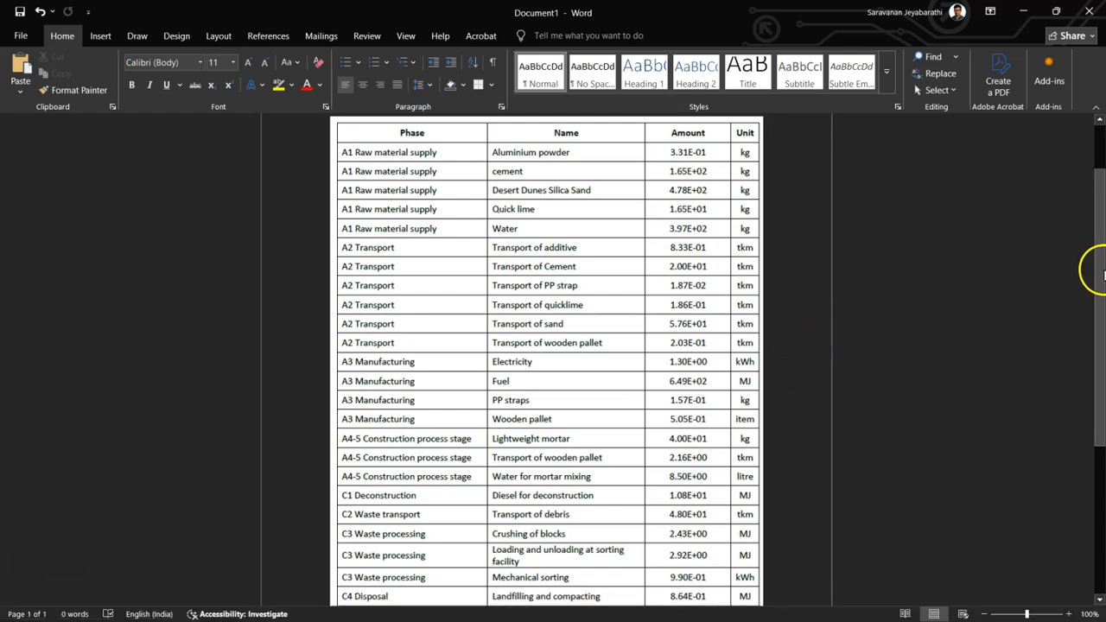
click(1101, 274)
drag(1100, 274, 1103, 222)
mouse_move(487, 609)
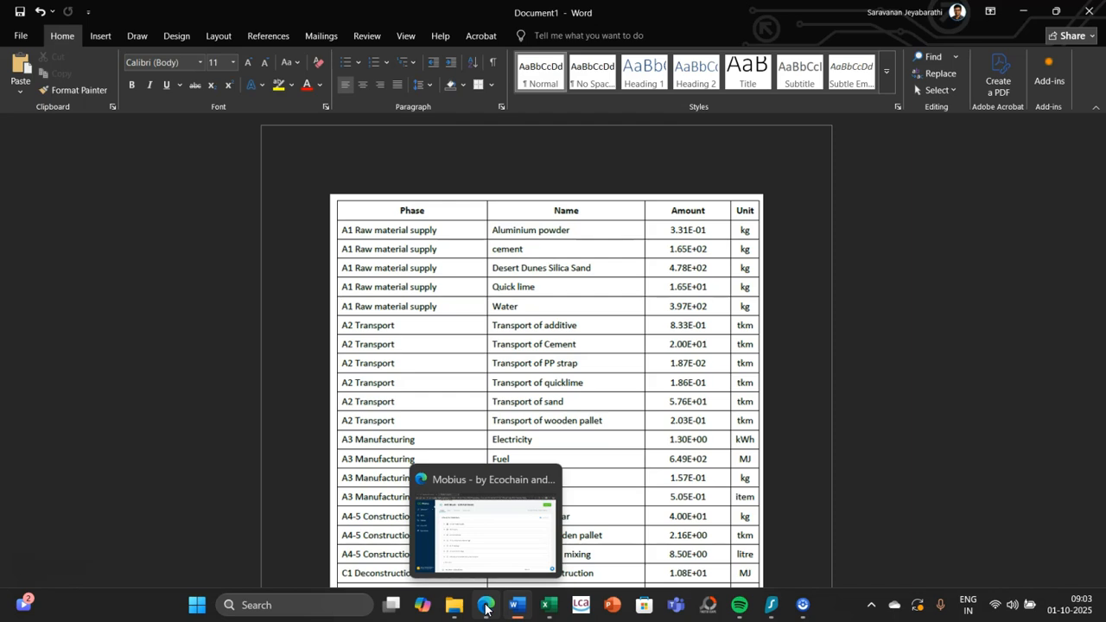
click(486, 609)
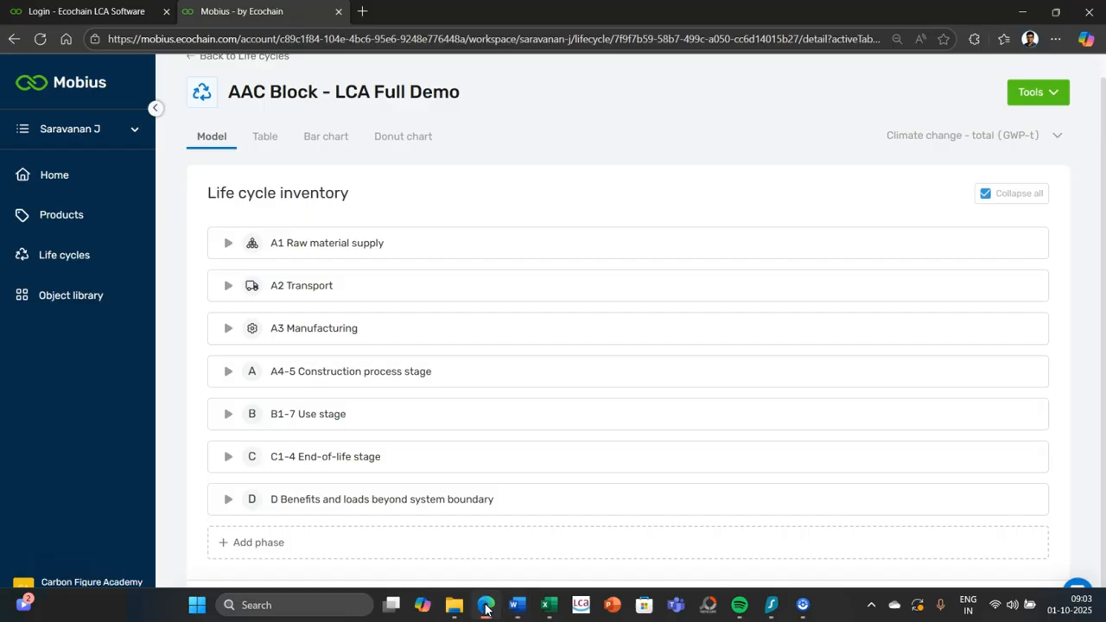
click(485, 609)
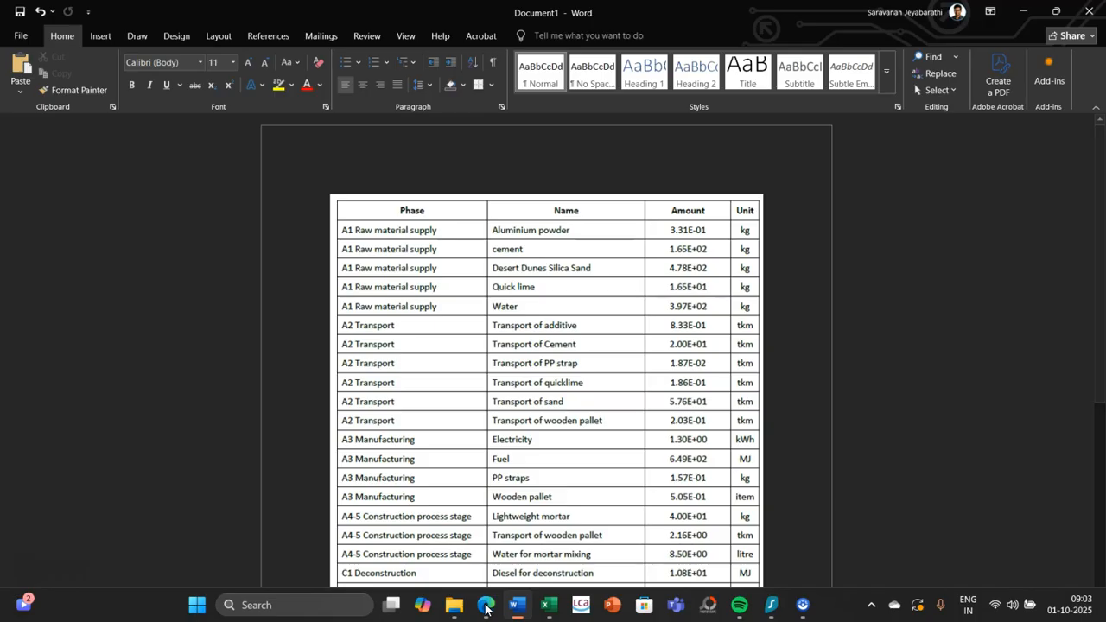
click(485, 609)
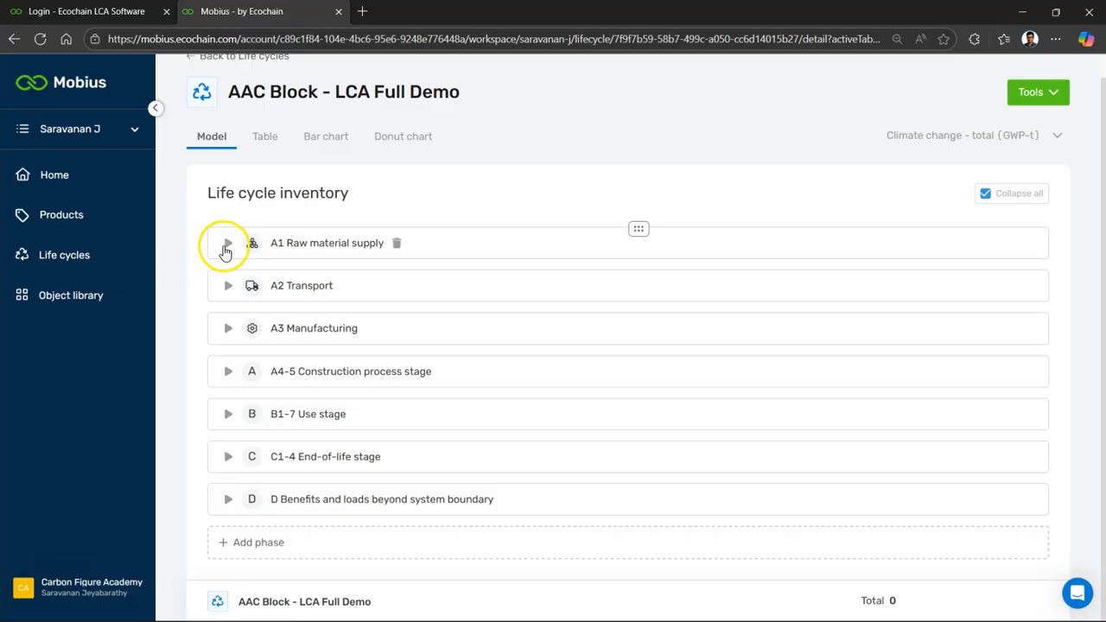
click(219, 246)
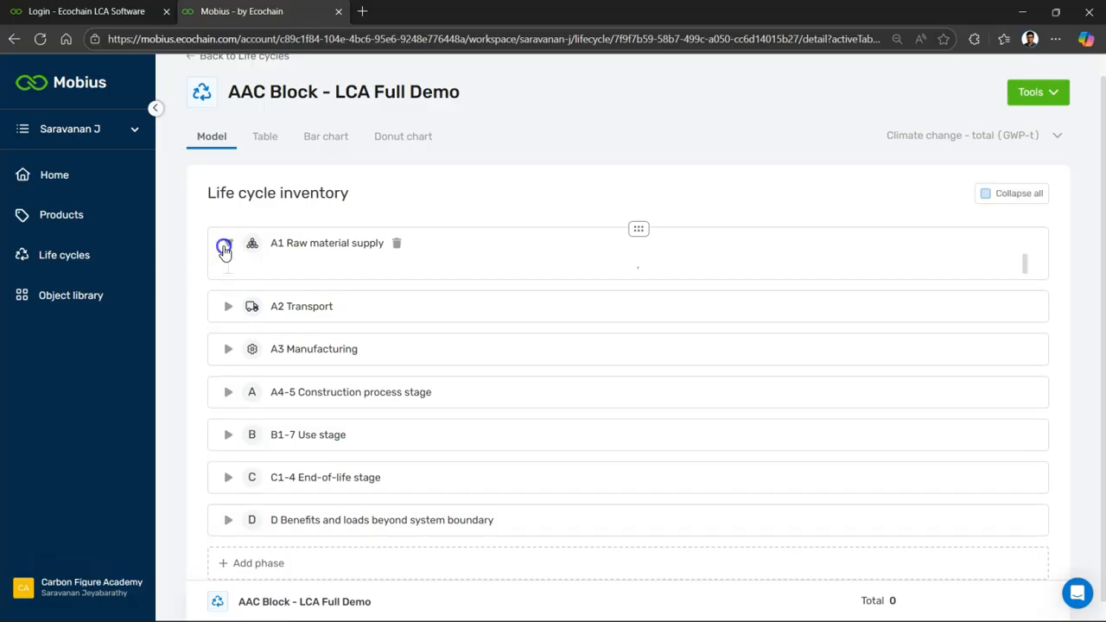
click(278, 270)
click(946, 259)
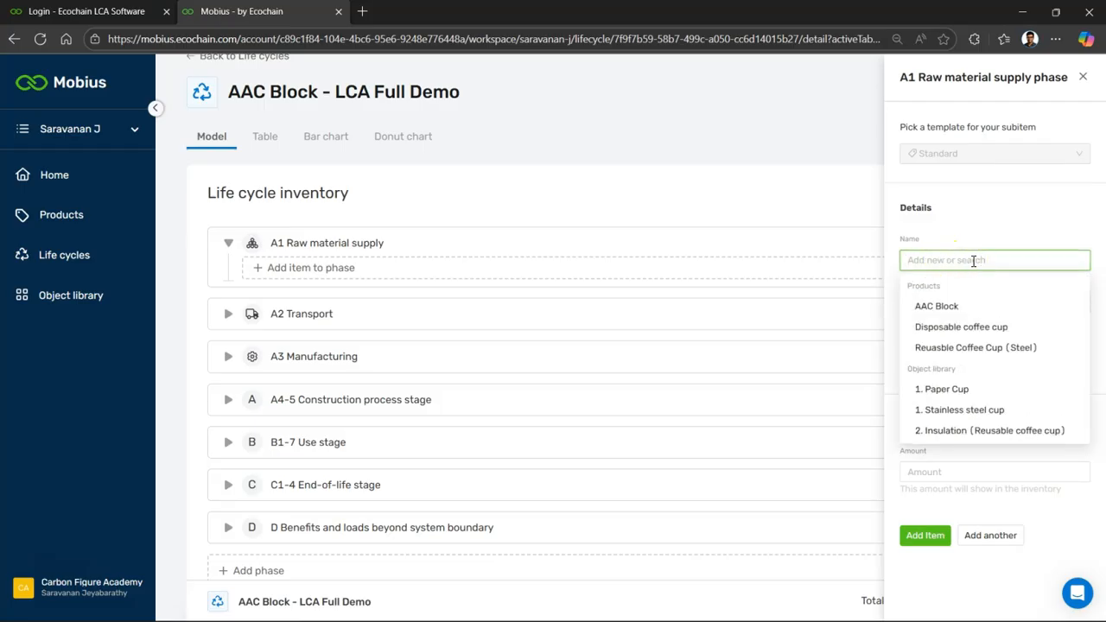
text(A)
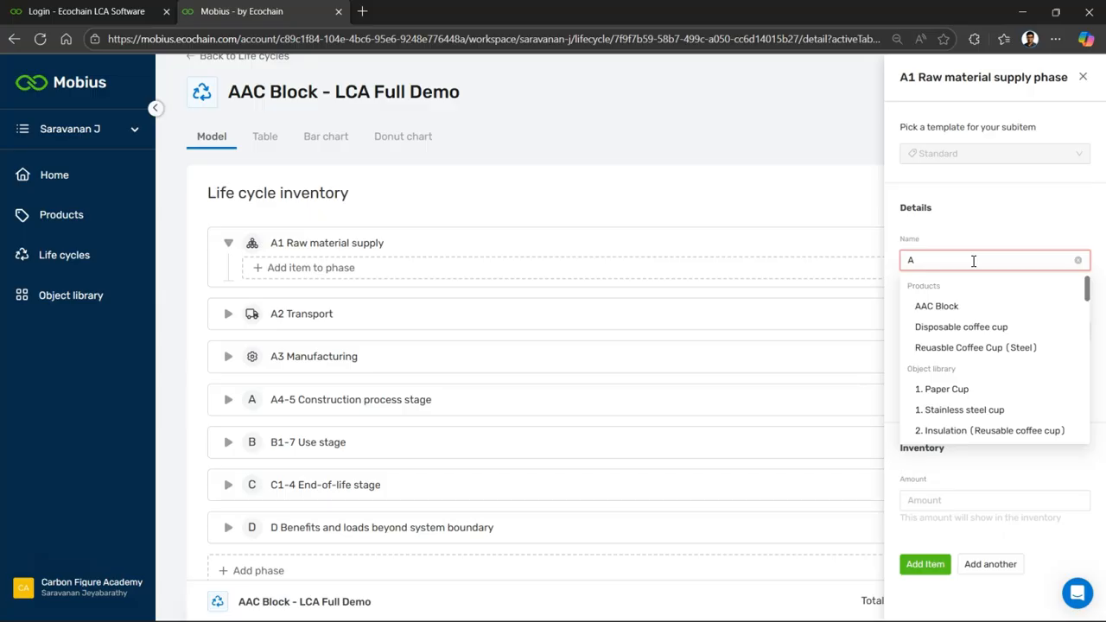
text(lumi)
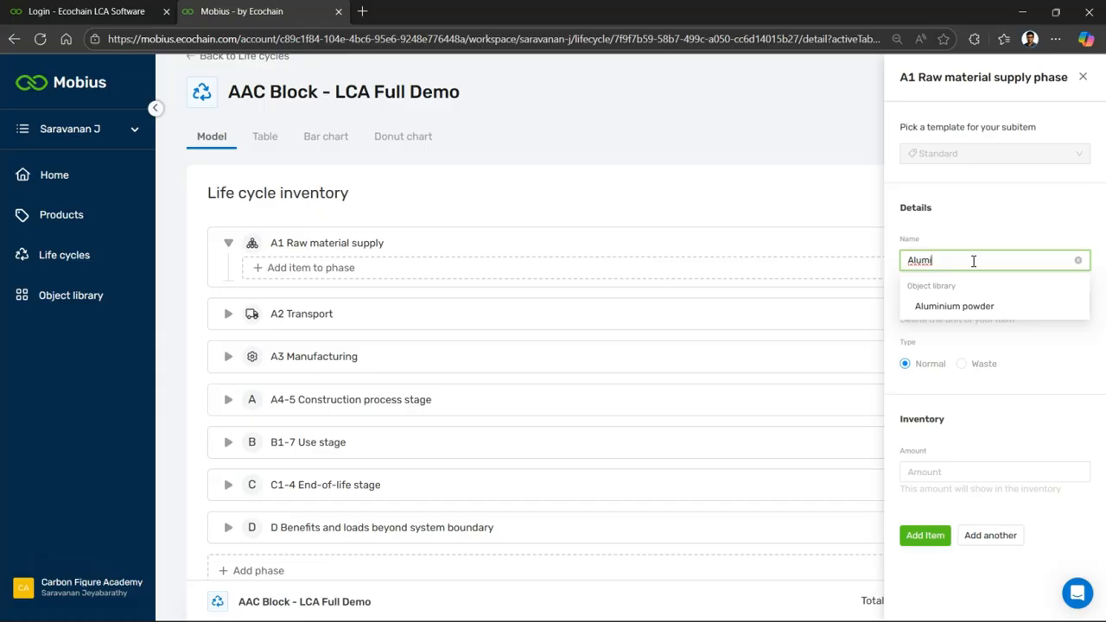
click(1074, 215)
click(949, 304)
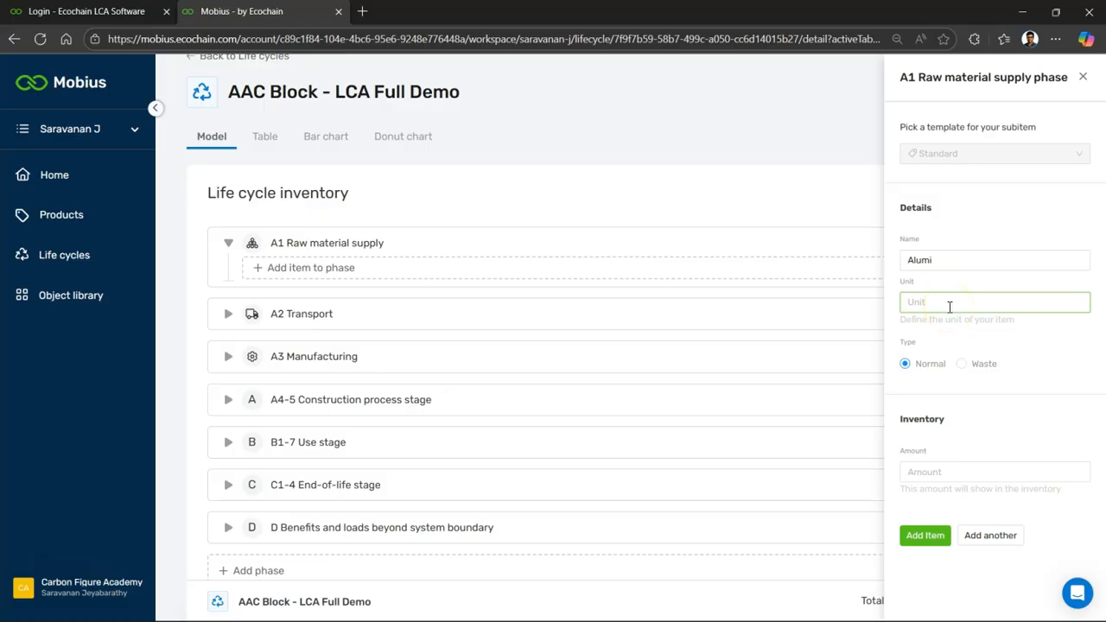
click(946, 364)
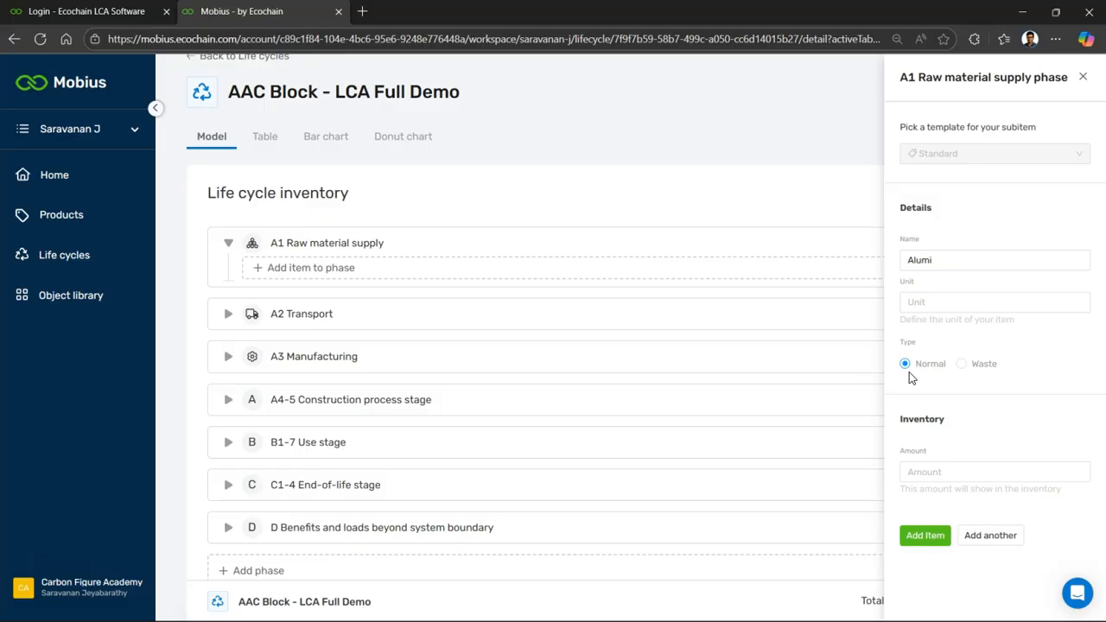
click(926, 475)
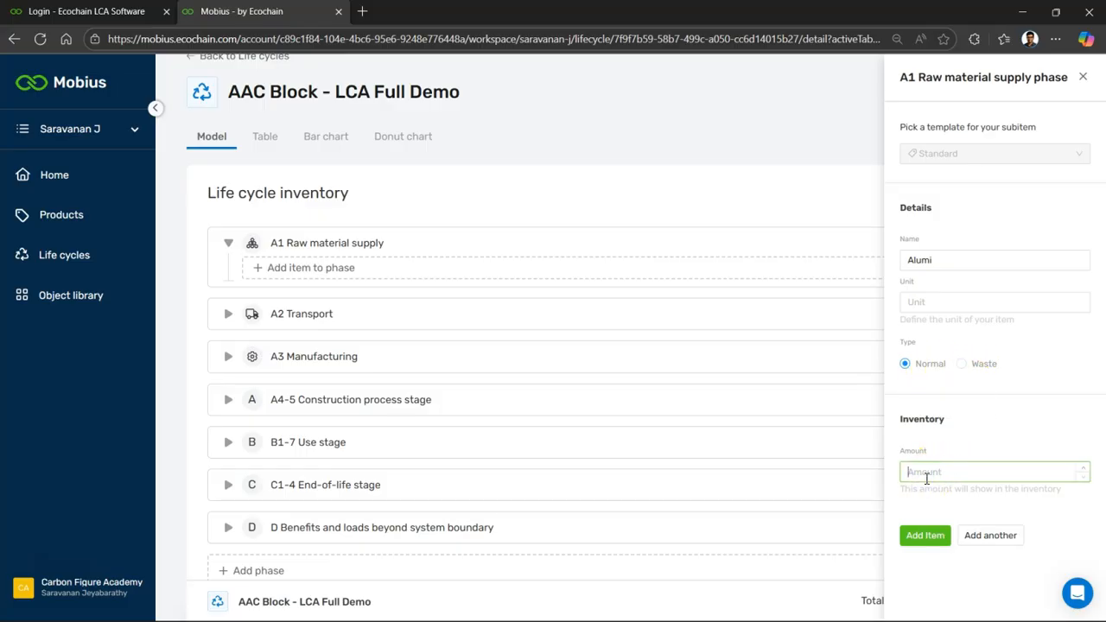
click(1025, 459)
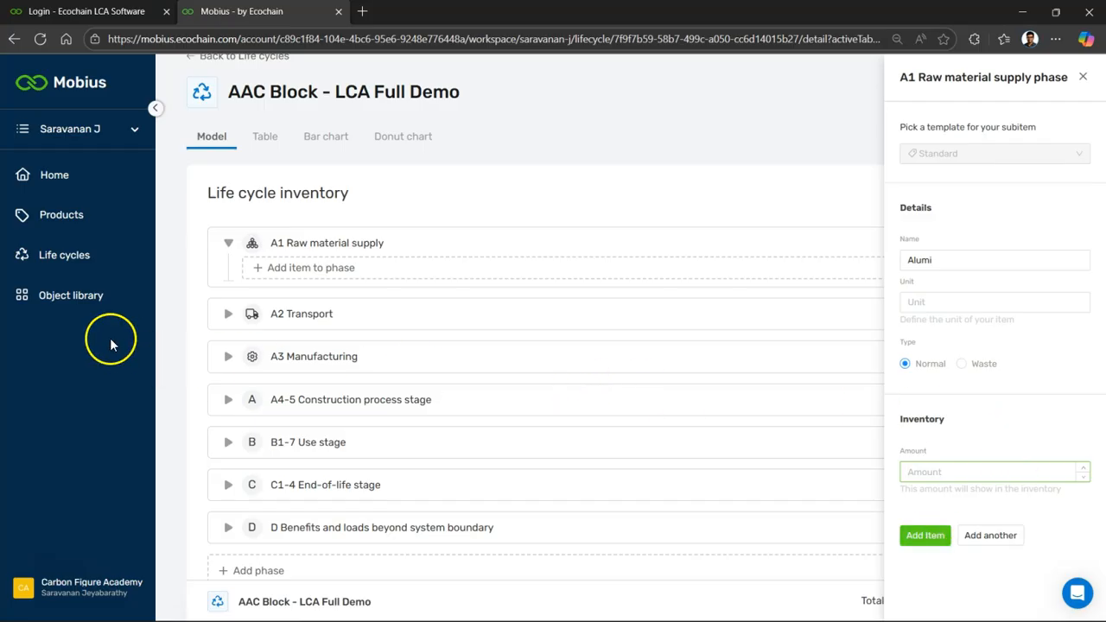
Browse the items in the object library, including its second page and the grid view.
click(72, 299)
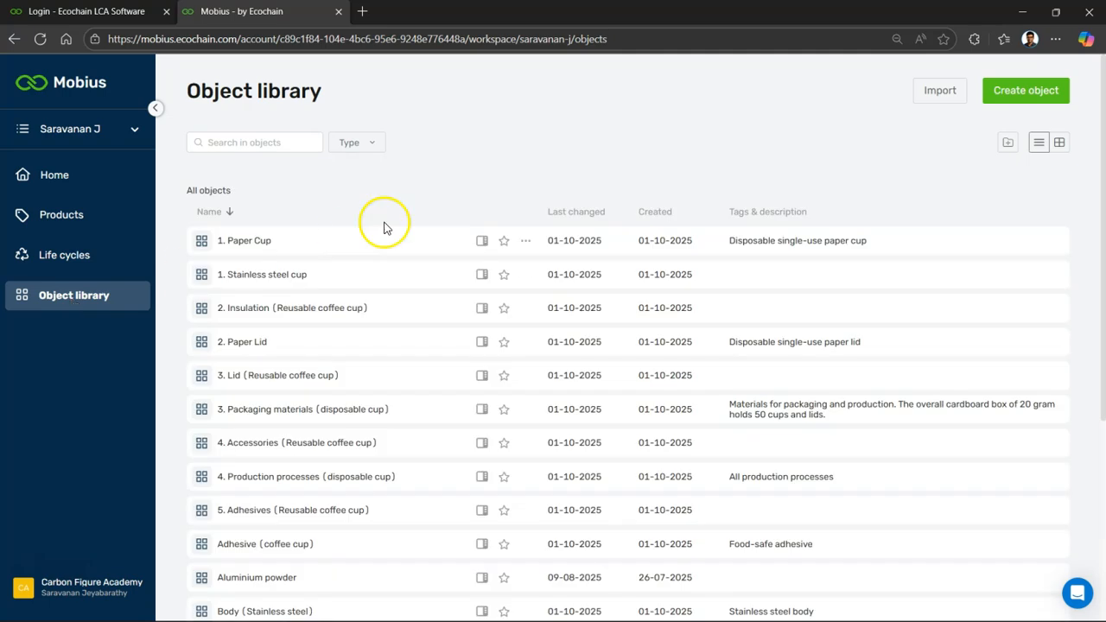
scroll(446, 202, down, 3)
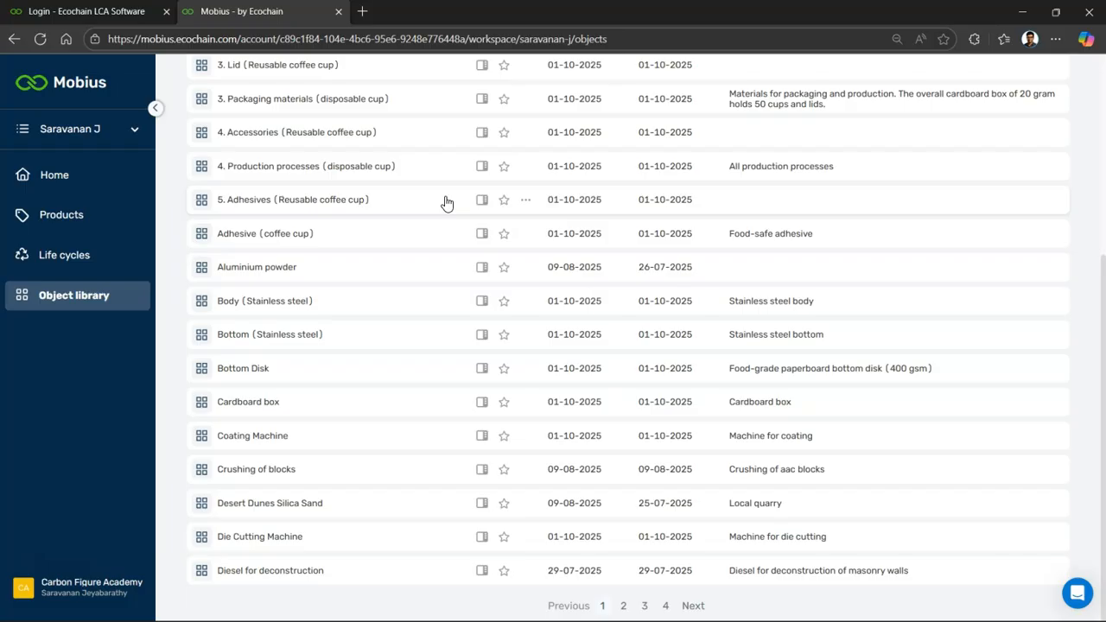
click(624, 606)
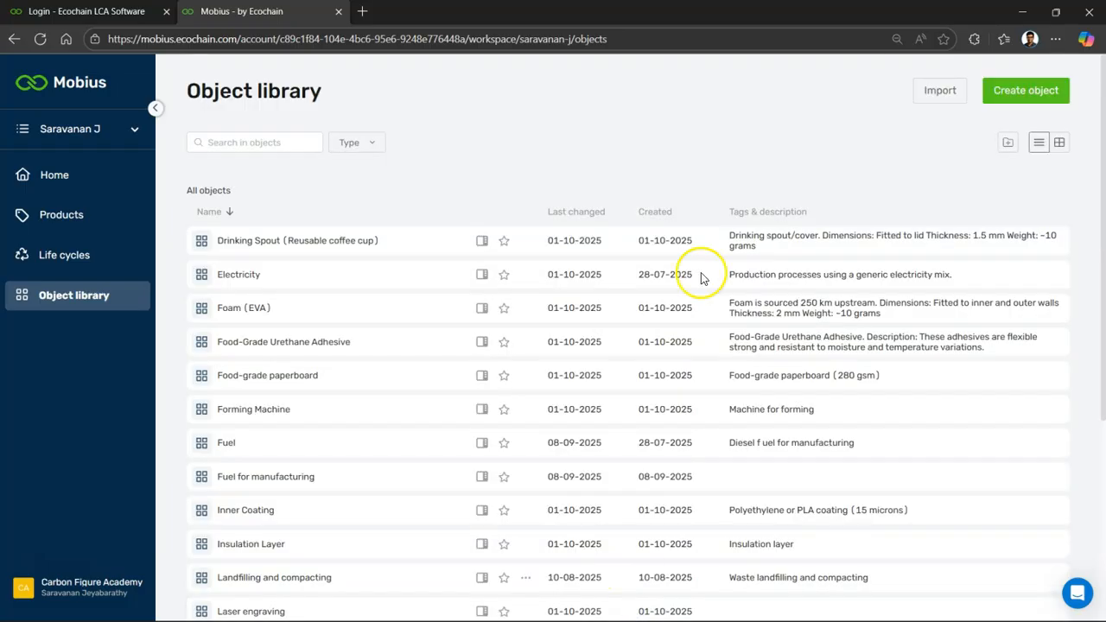
click(1059, 145)
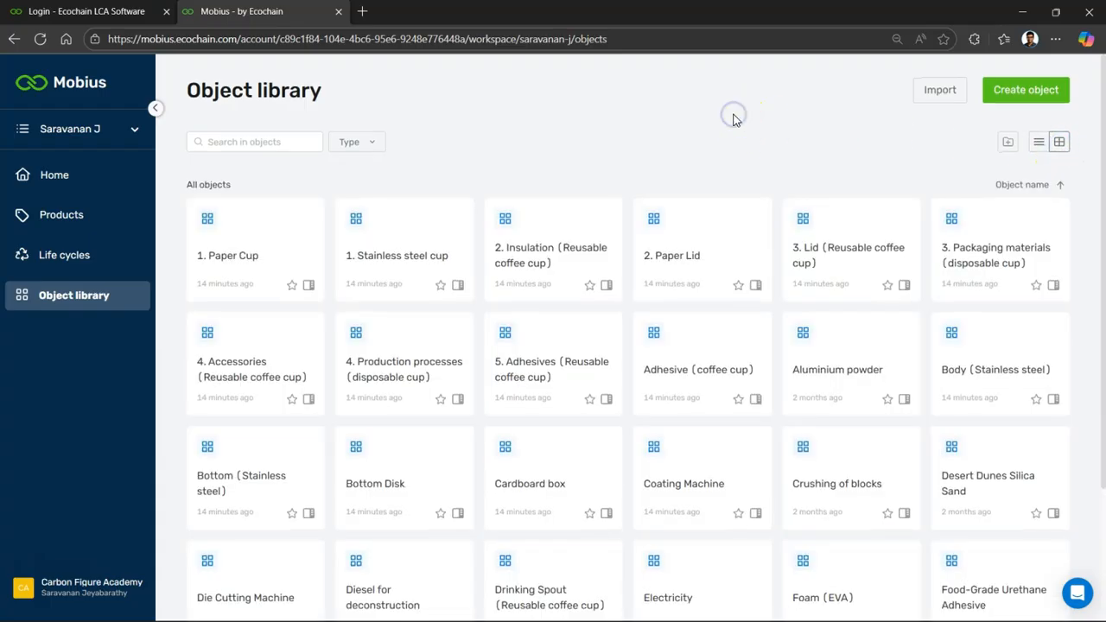
scroll(733, 118, down, 2)
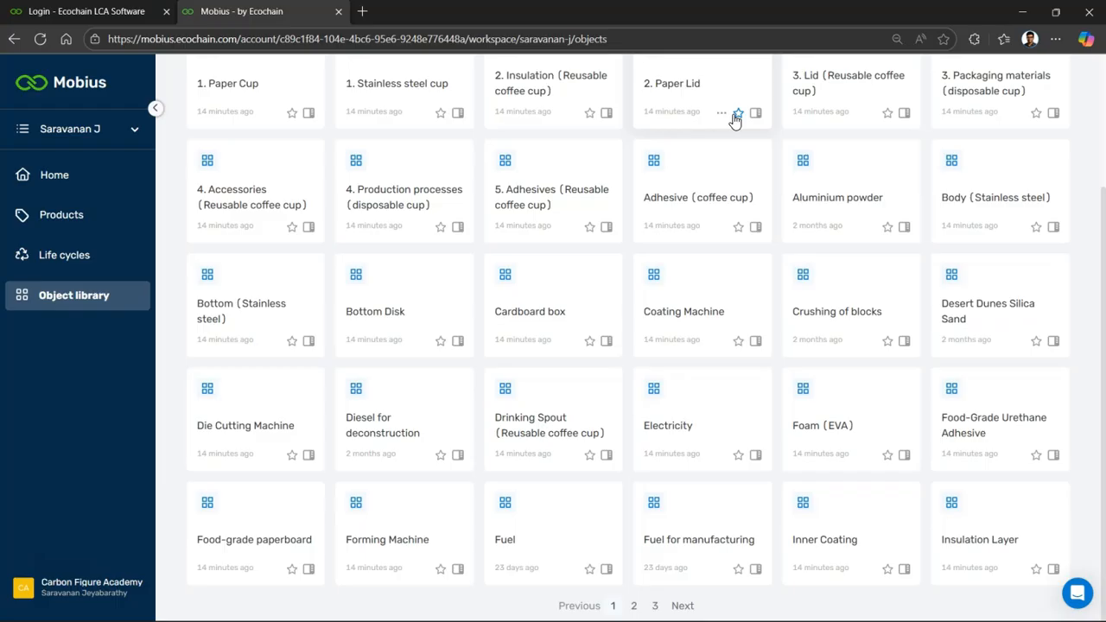
scroll(733, 119, up, 2)
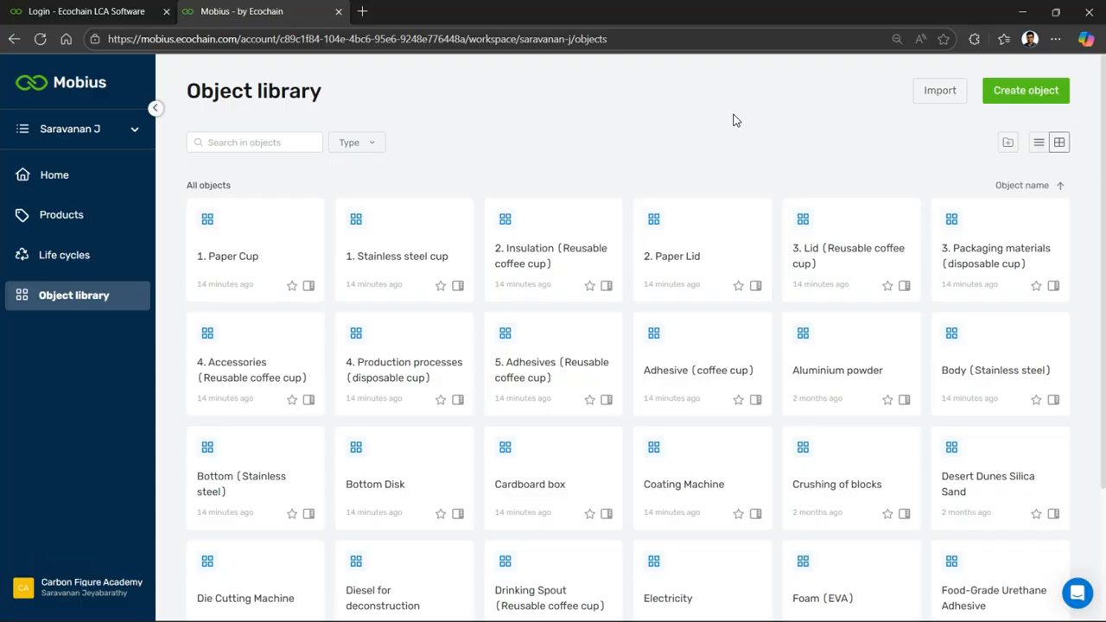
Reopen the AAC Block - LCA Full Demo life cycle and start a new item in the A1 Raw material supply phase.
click(69, 250)
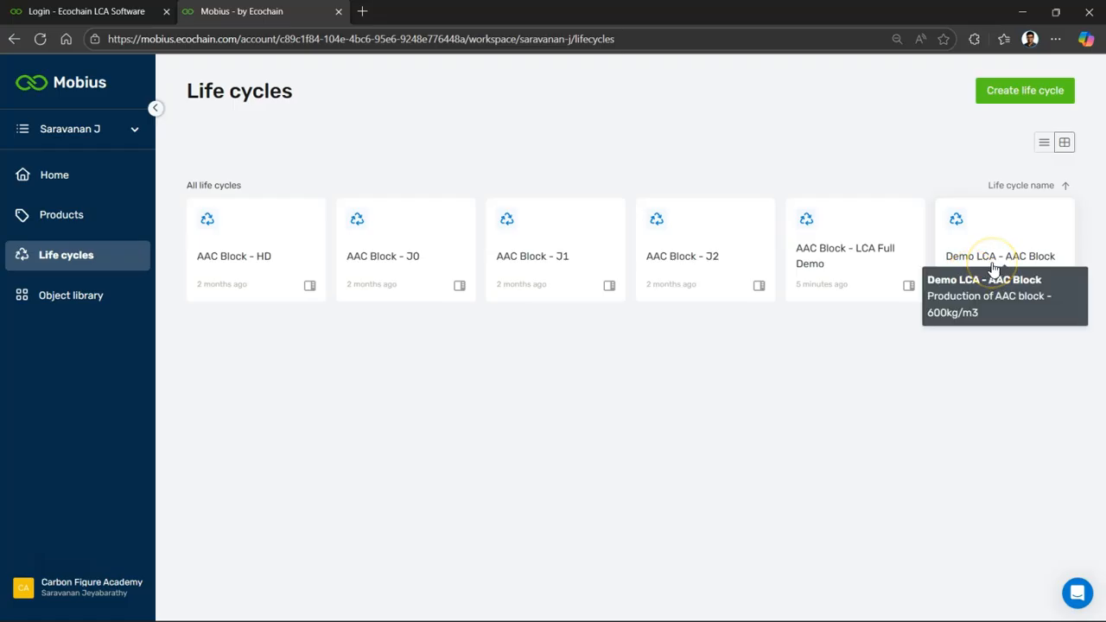
click(854, 257)
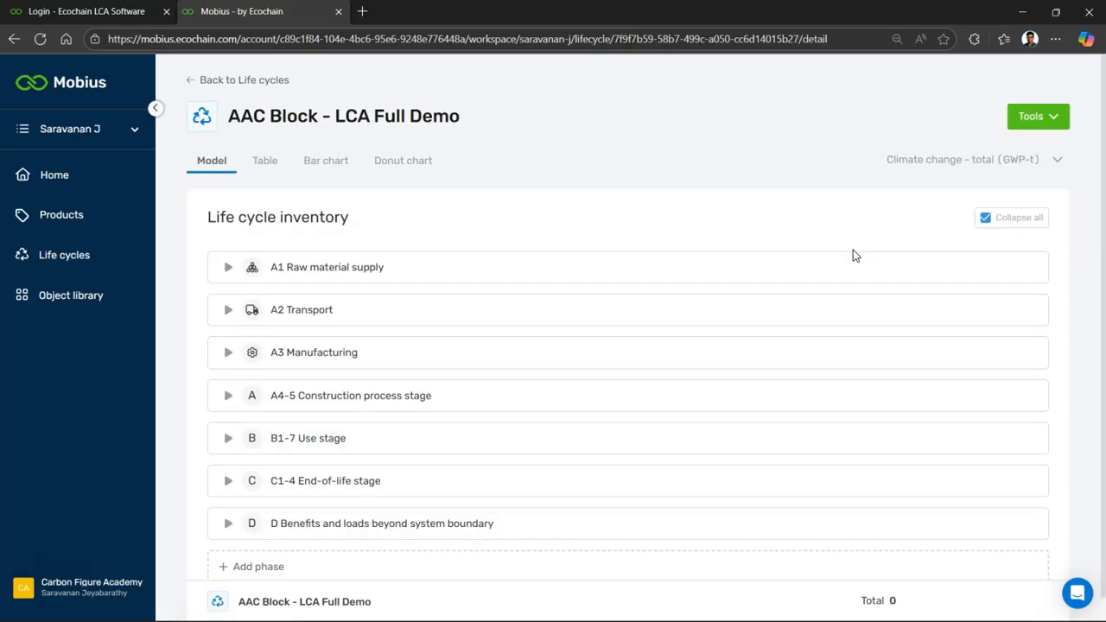
click(228, 268)
click(276, 293)
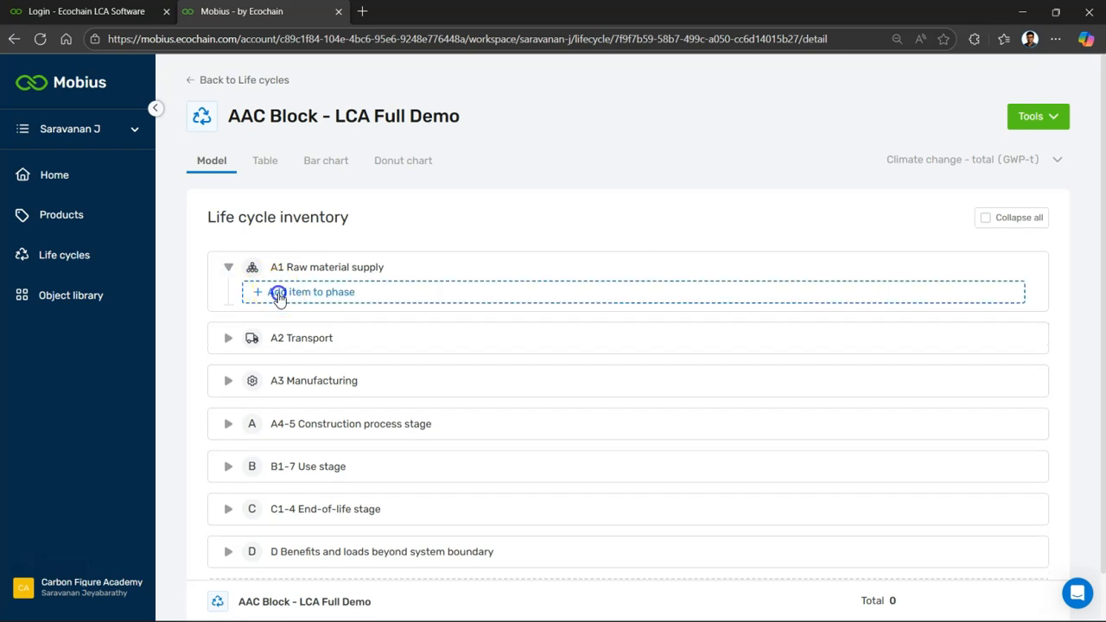
Search for aluminium and choose Aluminium powder from the object library as the new A1 item.
click(976, 260)
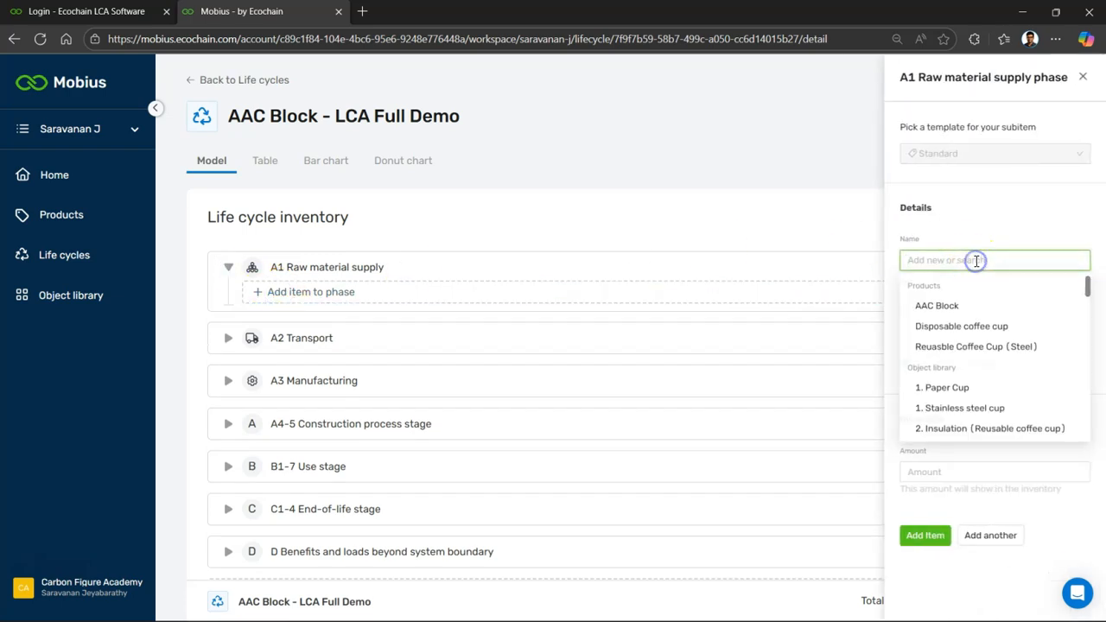
text(Alkum)
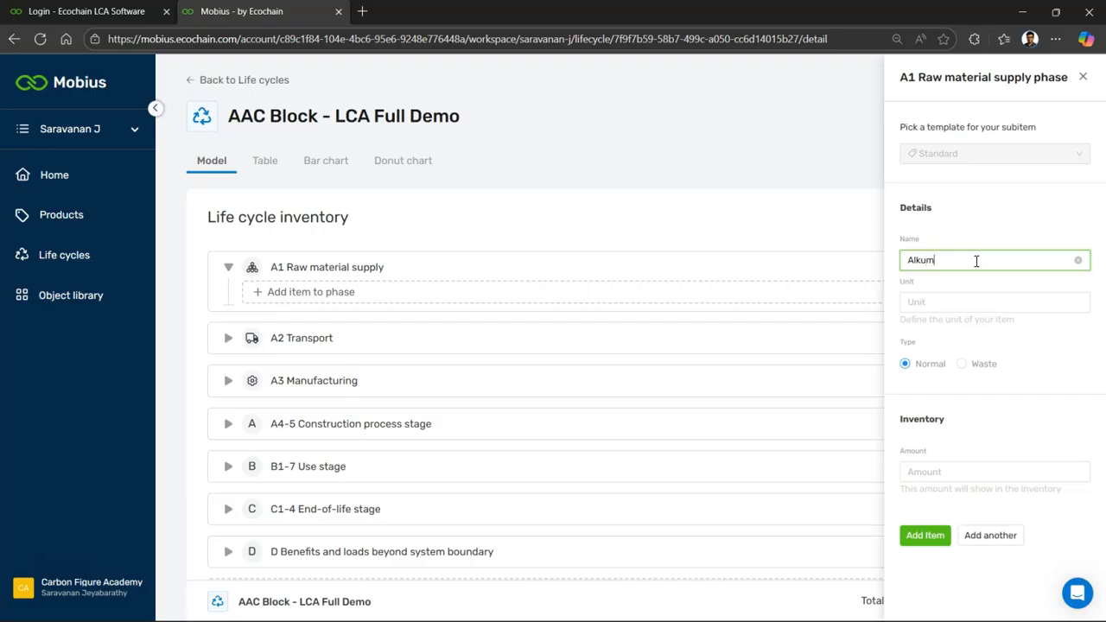
key(BackSpace)
key(BackSpace)
key(BackSpace)
text(u)
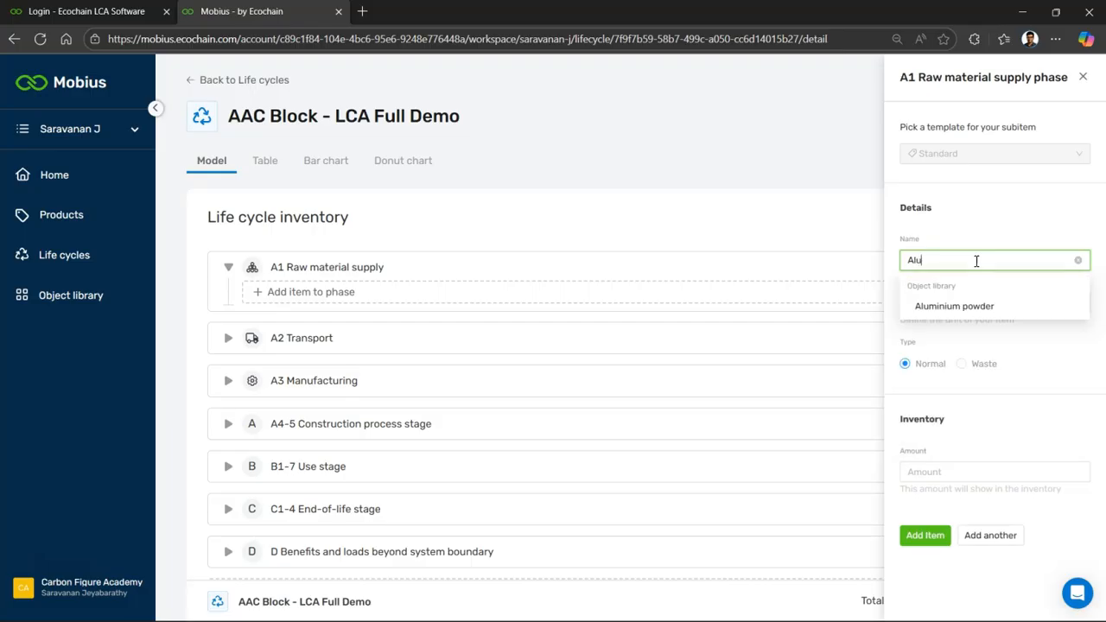
text(minium)
click(951, 309)
click(950, 309)
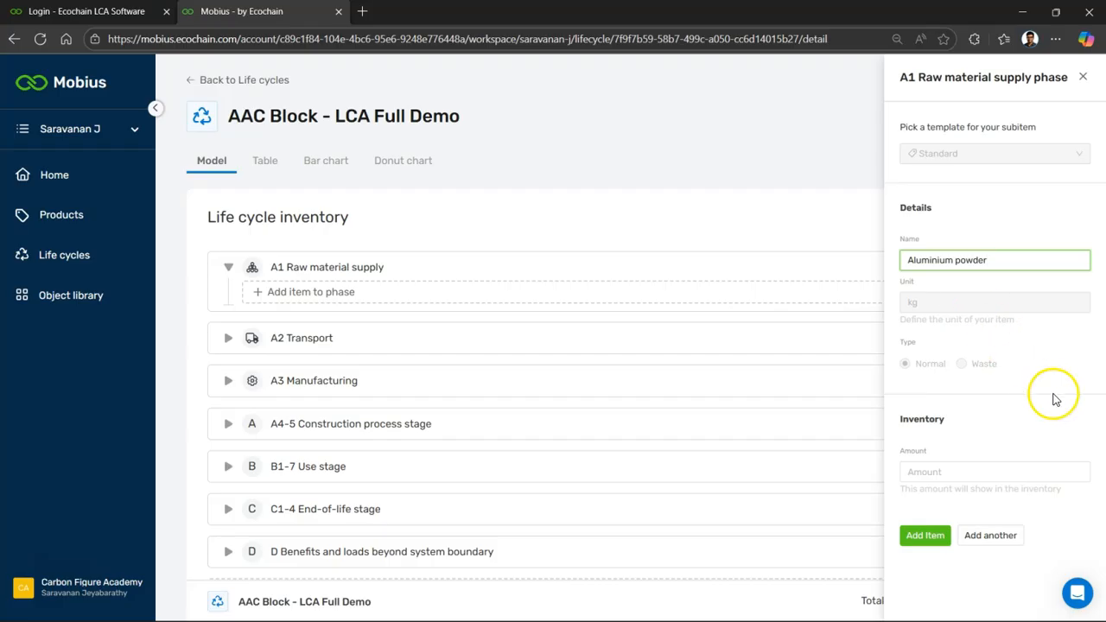
Check the aluminium powder amount in the Word inventory table, set the Mobius item's amount to 0.331, and add it to A1 Raw material supply.
click(935, 471)
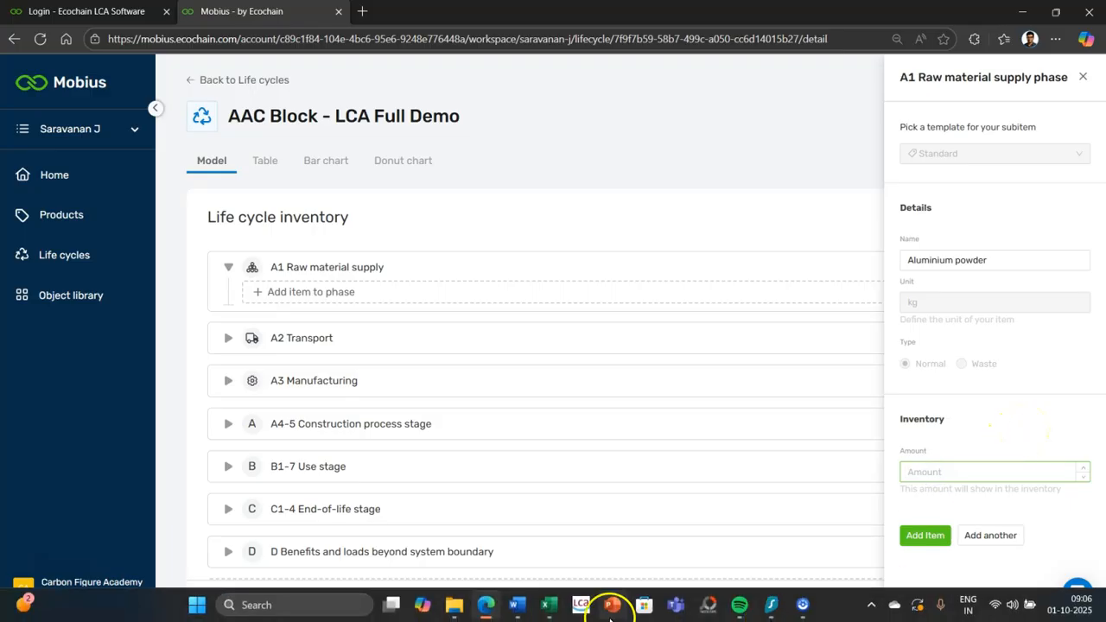
mouse_move(545, 611)
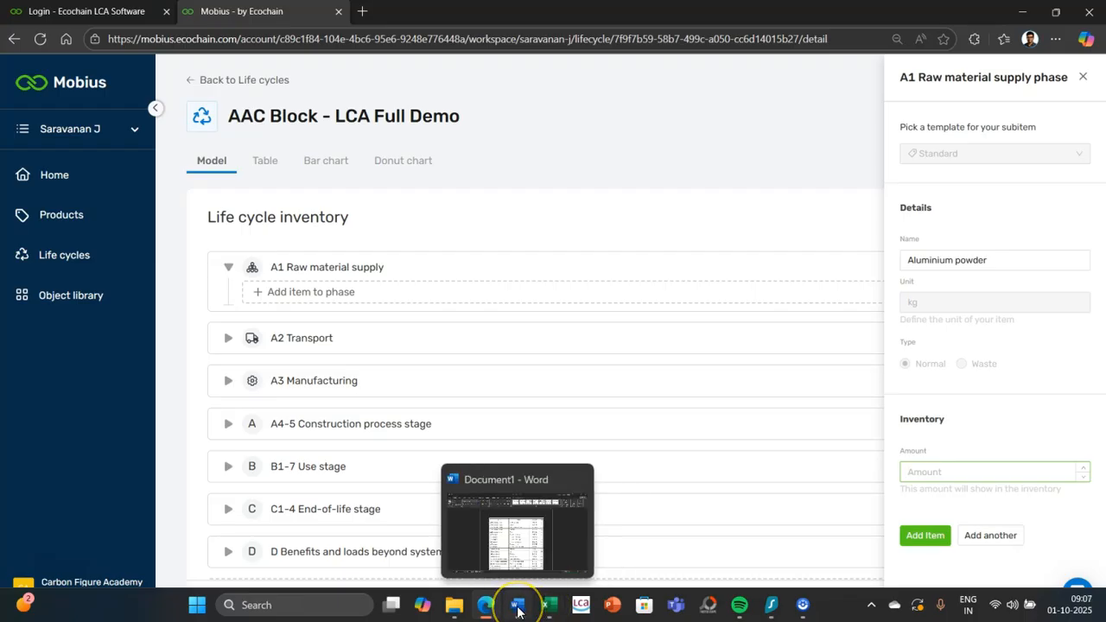
click(517, 608)
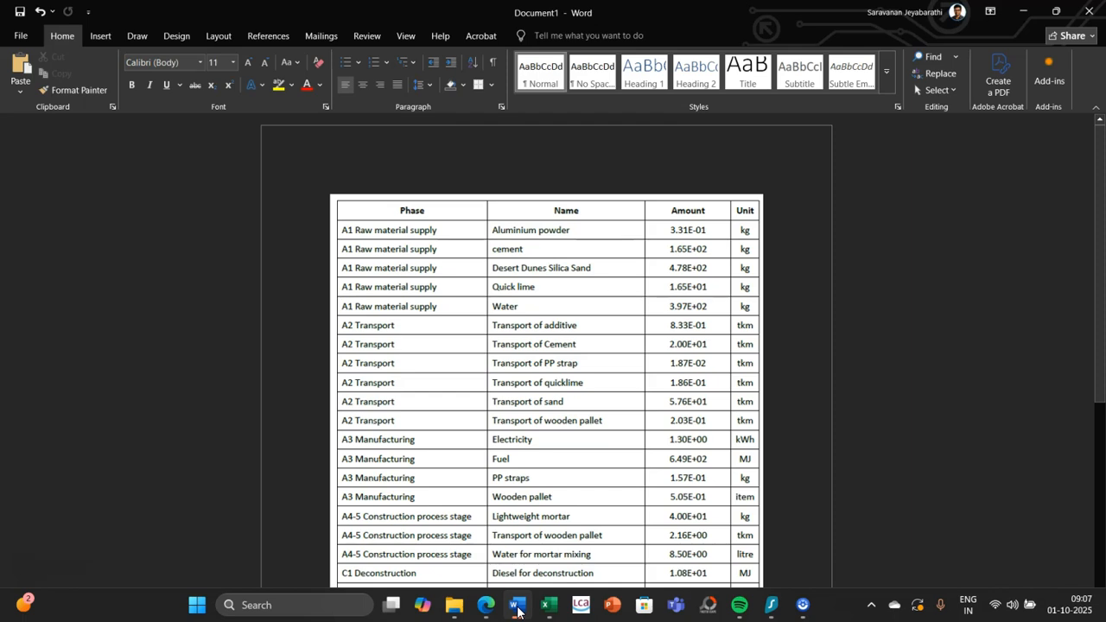
click(516, 608)
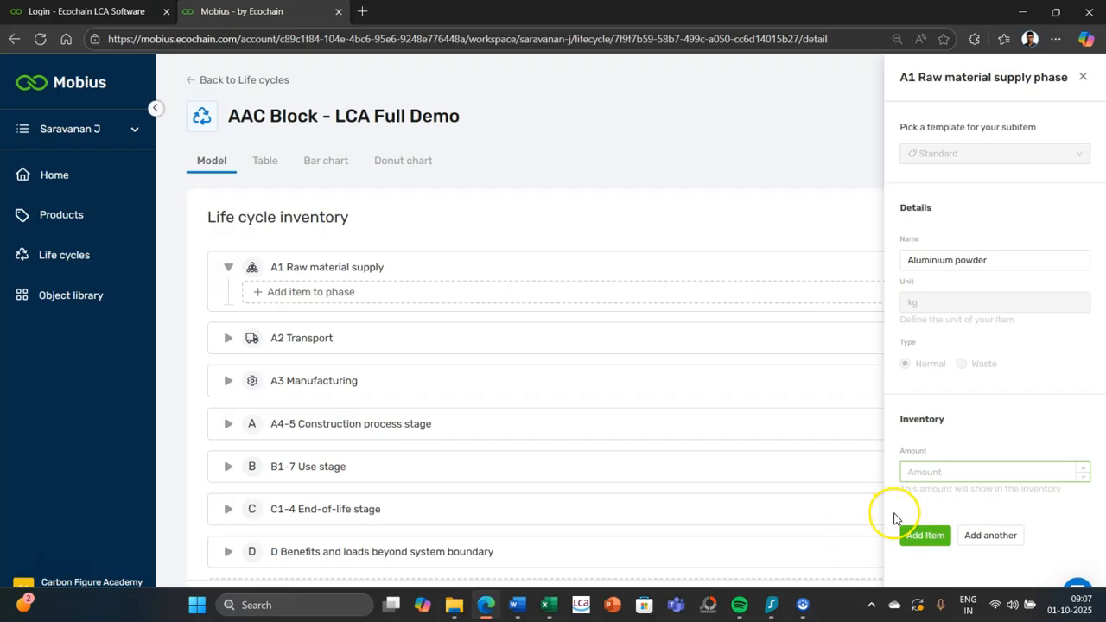
text(0.331)
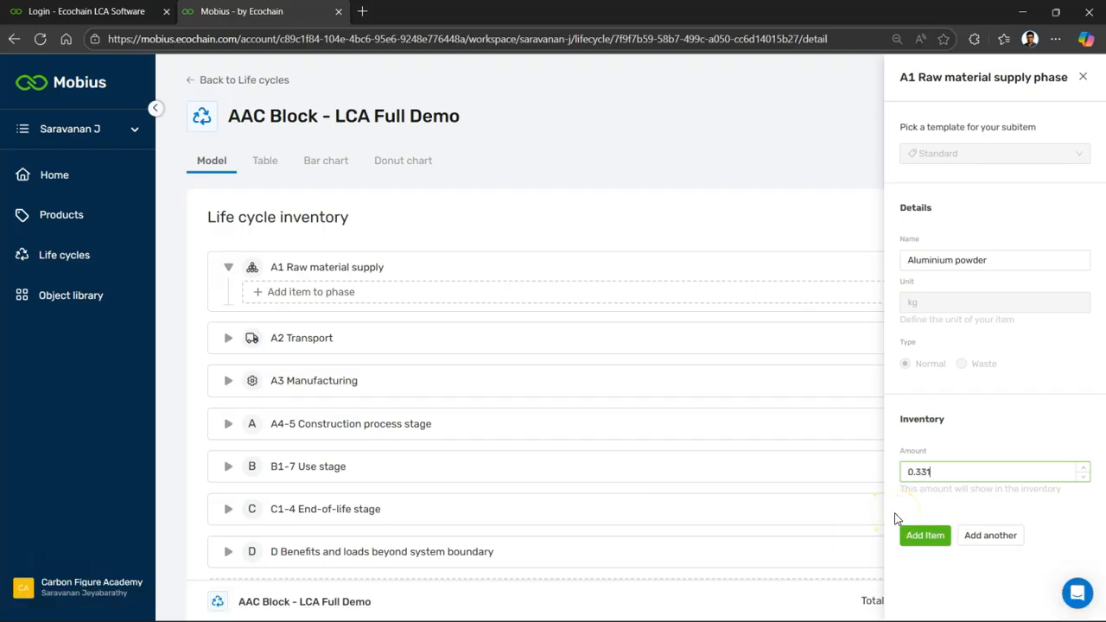
click(916, 536)
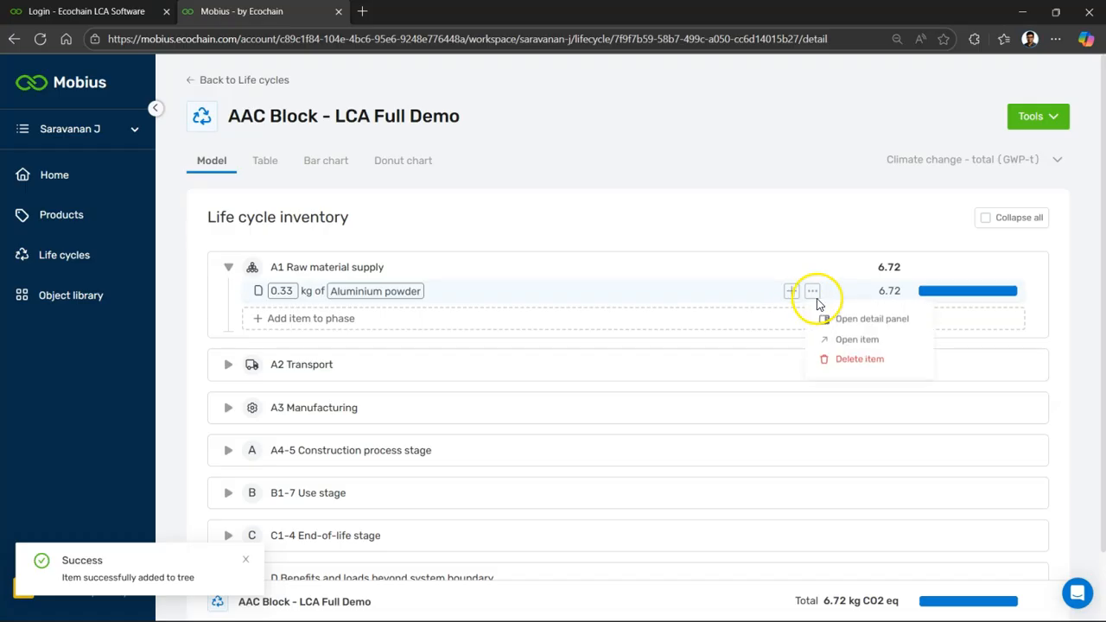
Review the Aluminium powder item's detail panel, close it, and inspect the item's exact impact value.
mouse_move(933, 294)
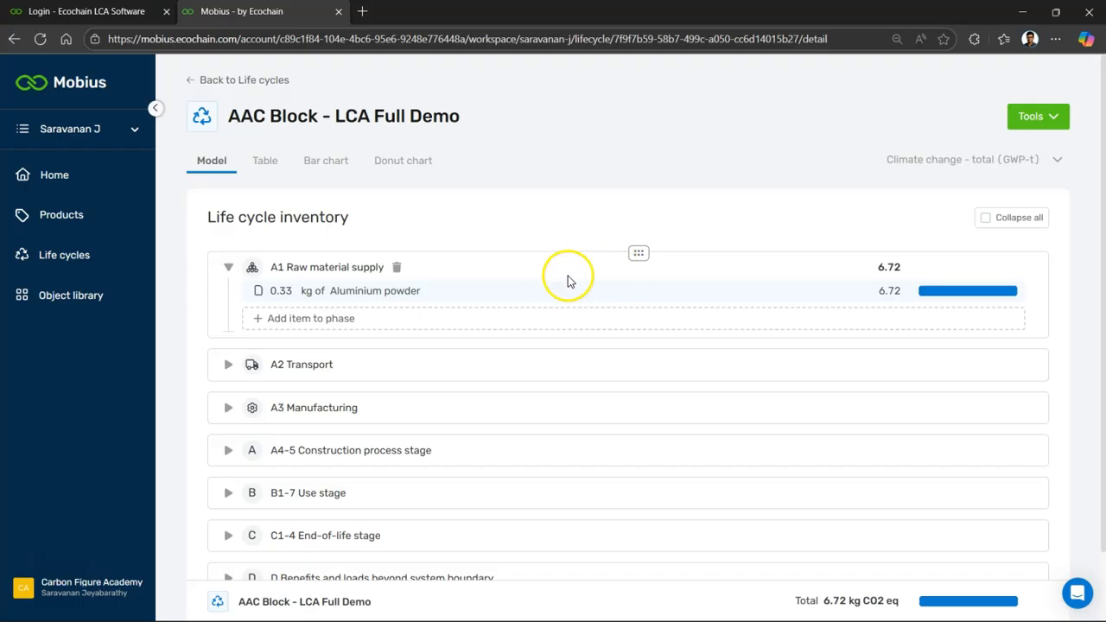
click(547, 294)
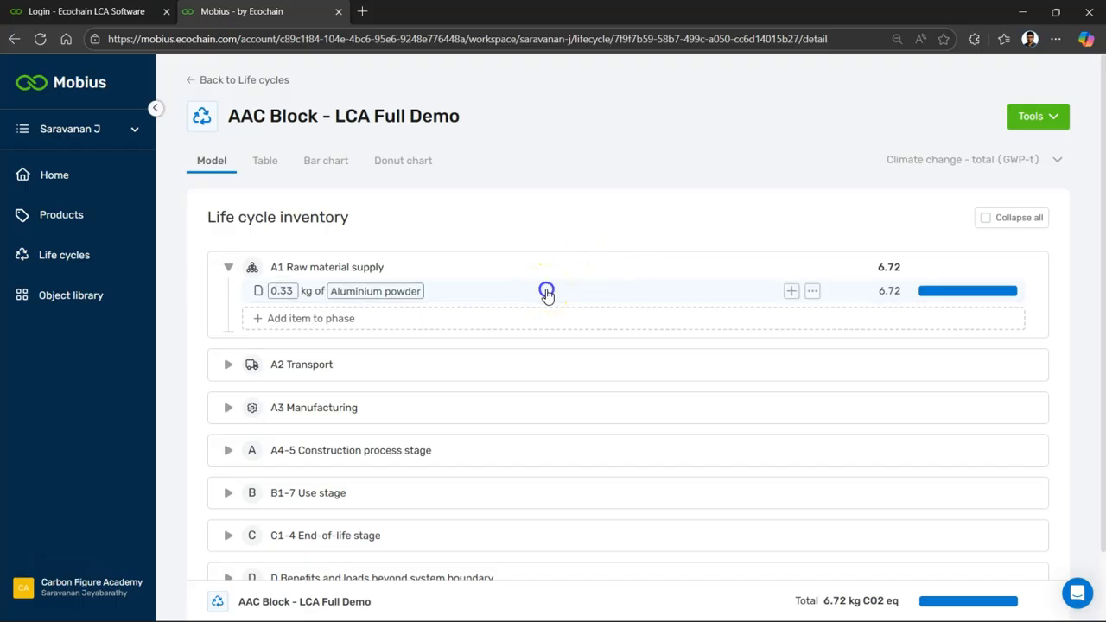
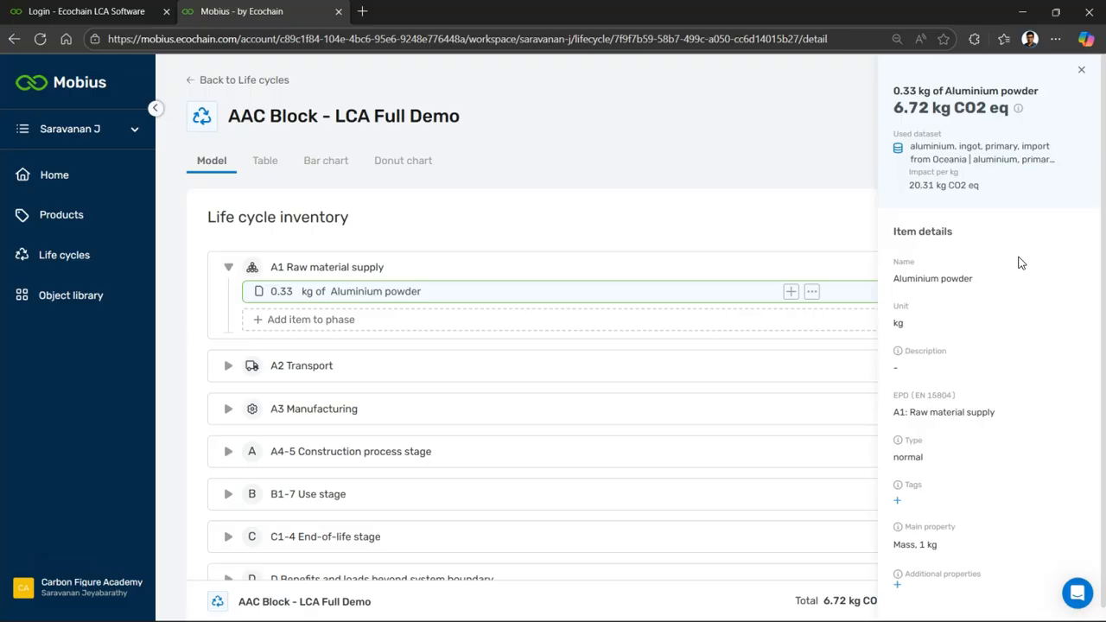
click(725, 155)
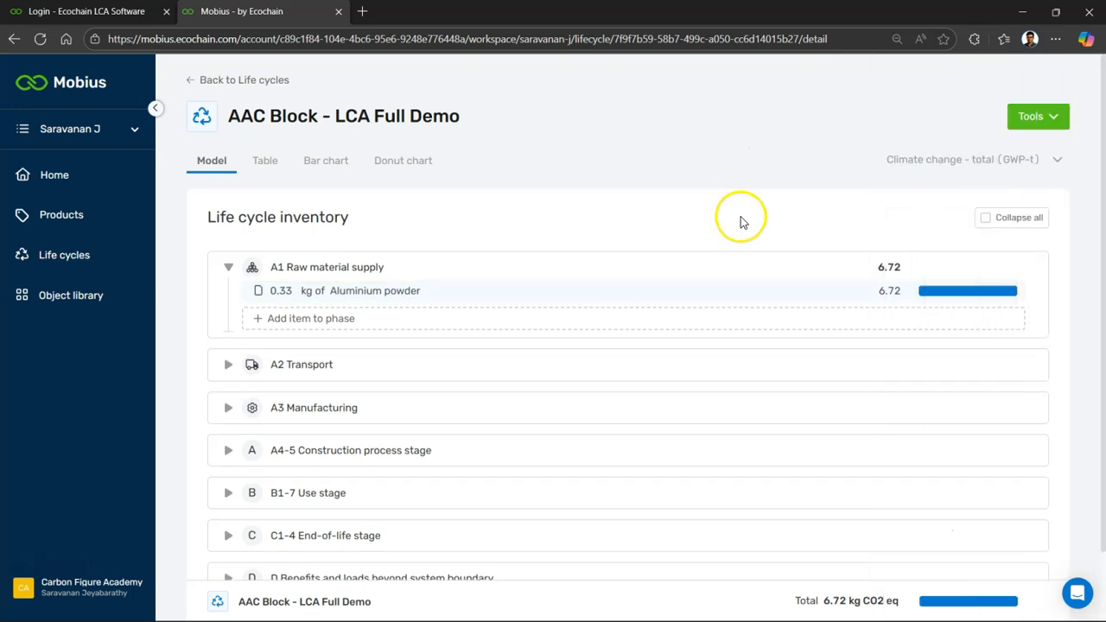
mouse_move(890, 298)
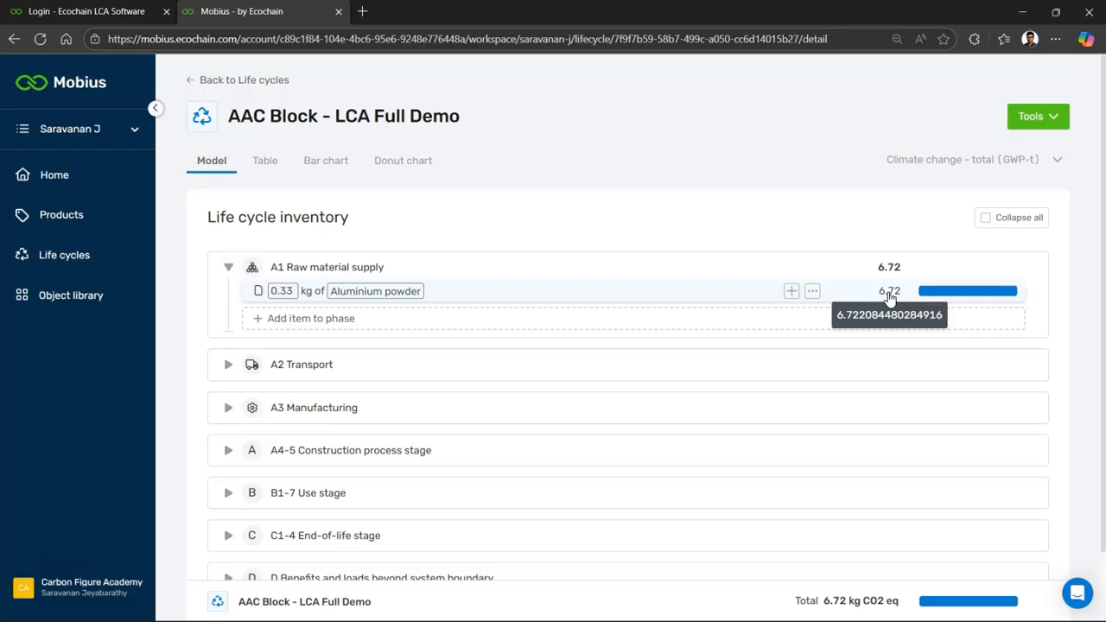
Add a new Normal item named AP to A1 Raw material supply with unit kg and amount 0.331.
click(278, 321)
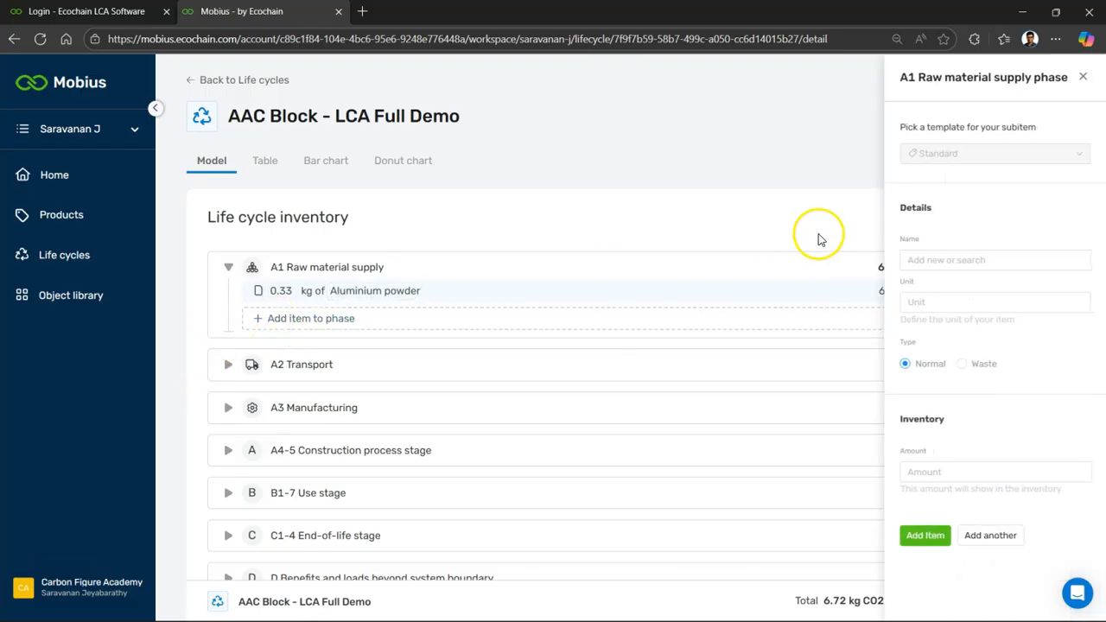
click(920, 260)
text(AP)
click(1004, 238)
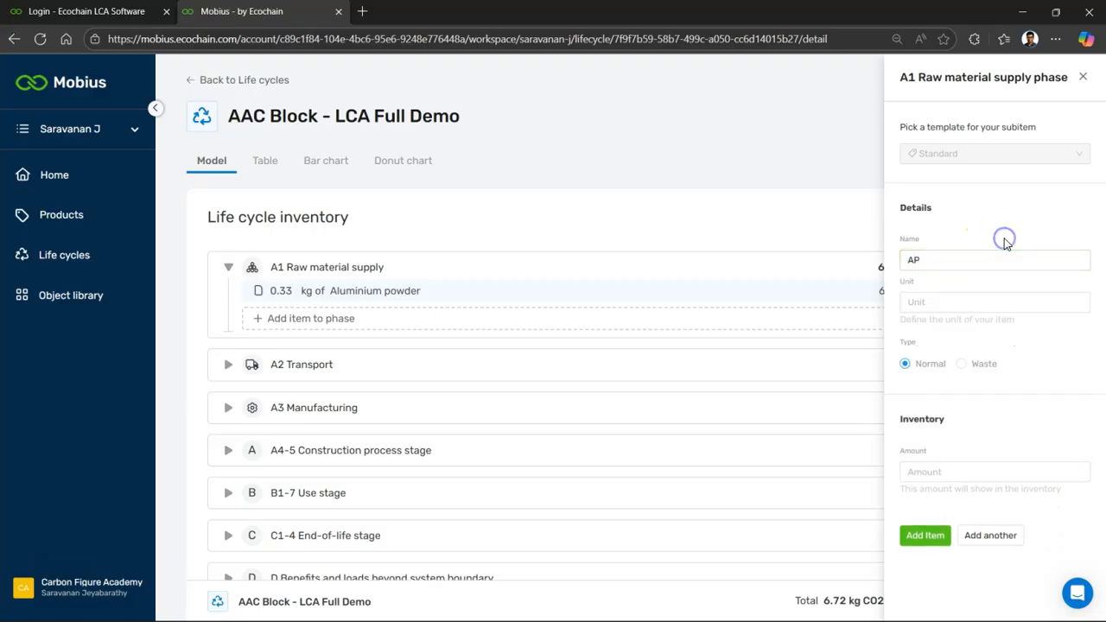
click(918, 304)
click(893, 352)
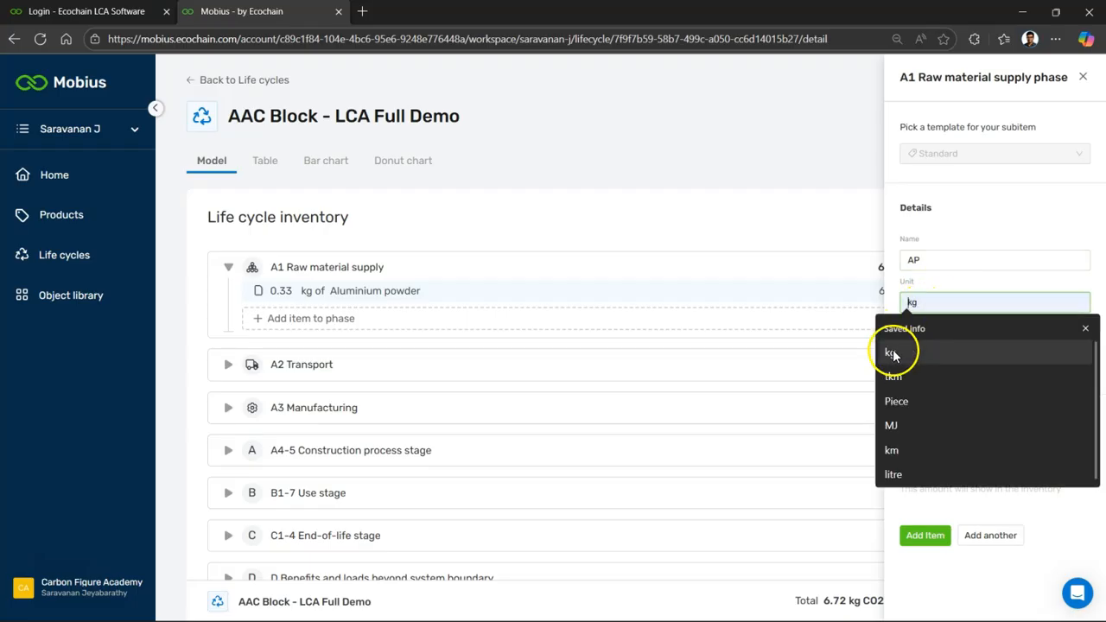
click(1093, 295)
click(922, 472)
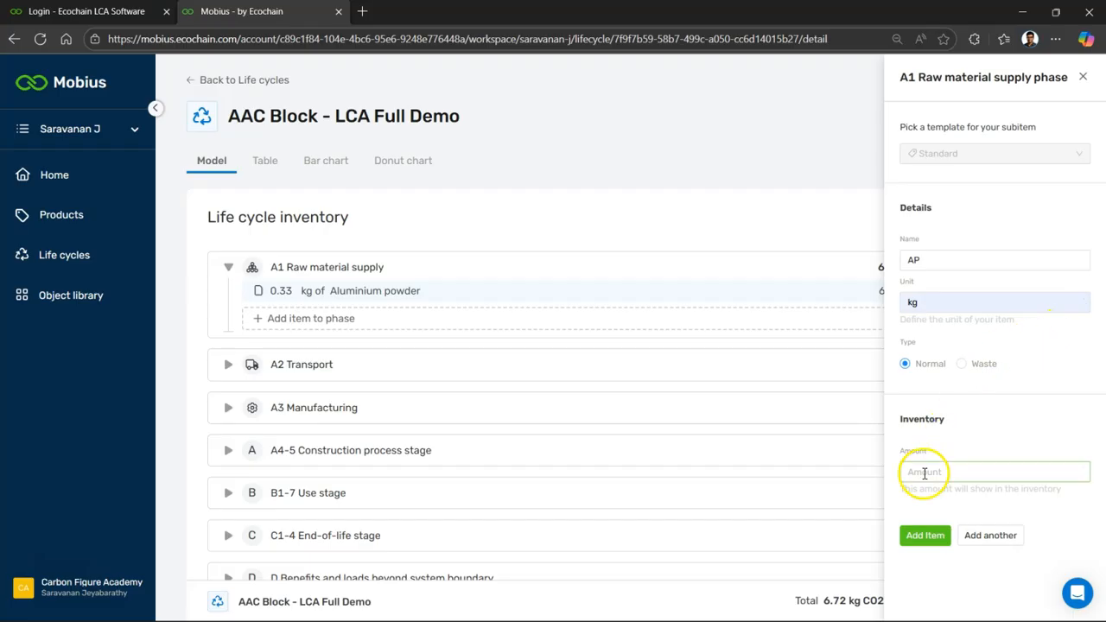
text(0.331)
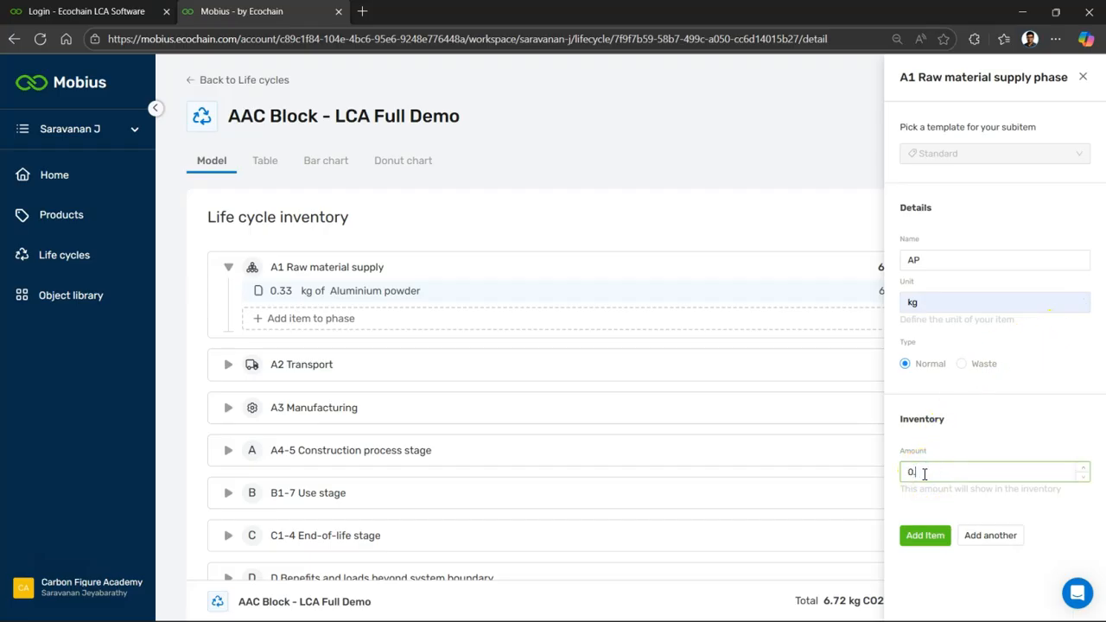
click(924, 537)
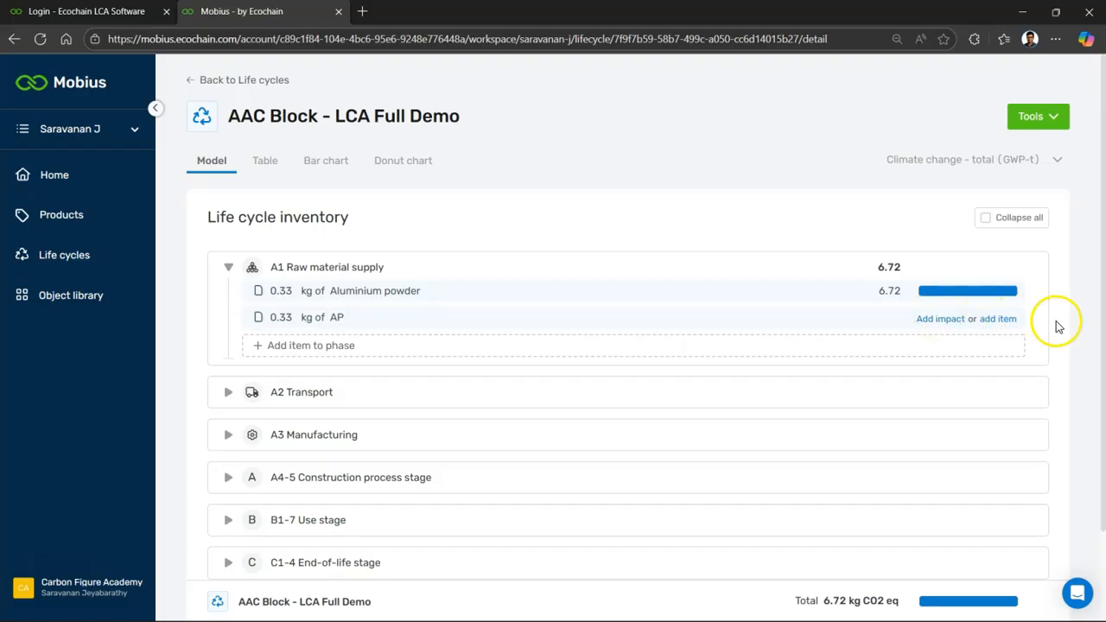
Start adding an impact to the AP item, close the search tips, and search the database for "Aluminium powder".
click(945, 320)
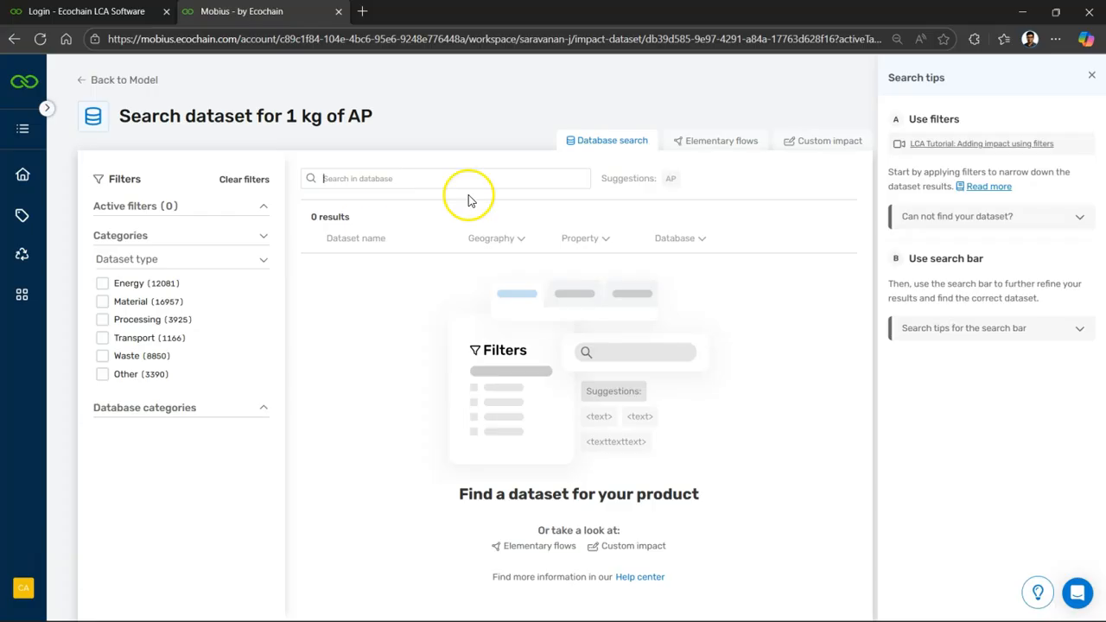
click(1090, 78)
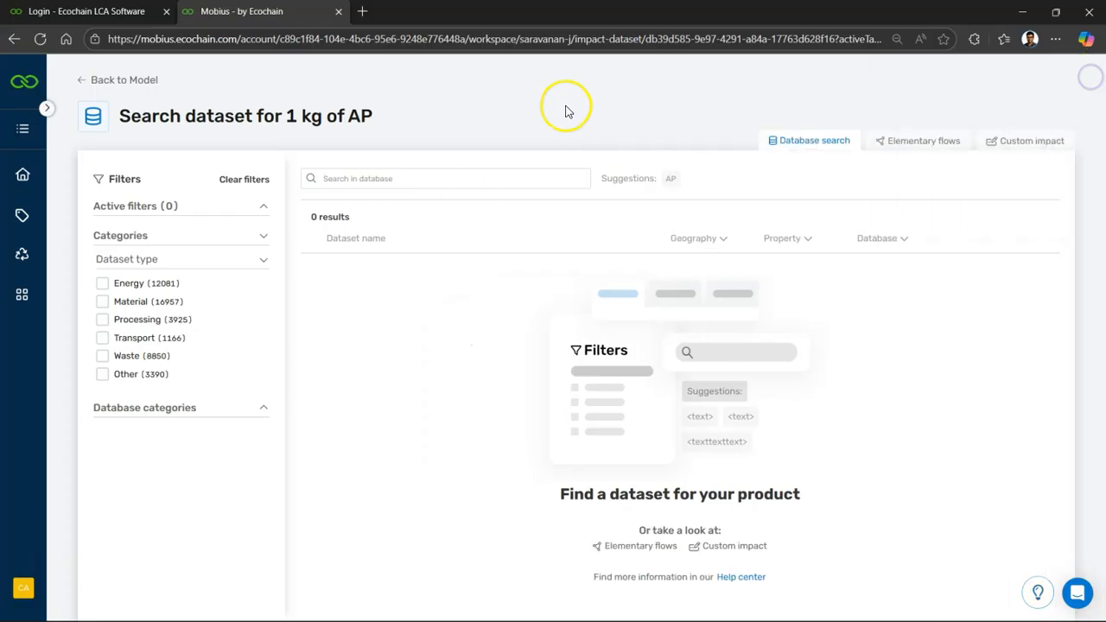
click(421, 179)
text(Alum)
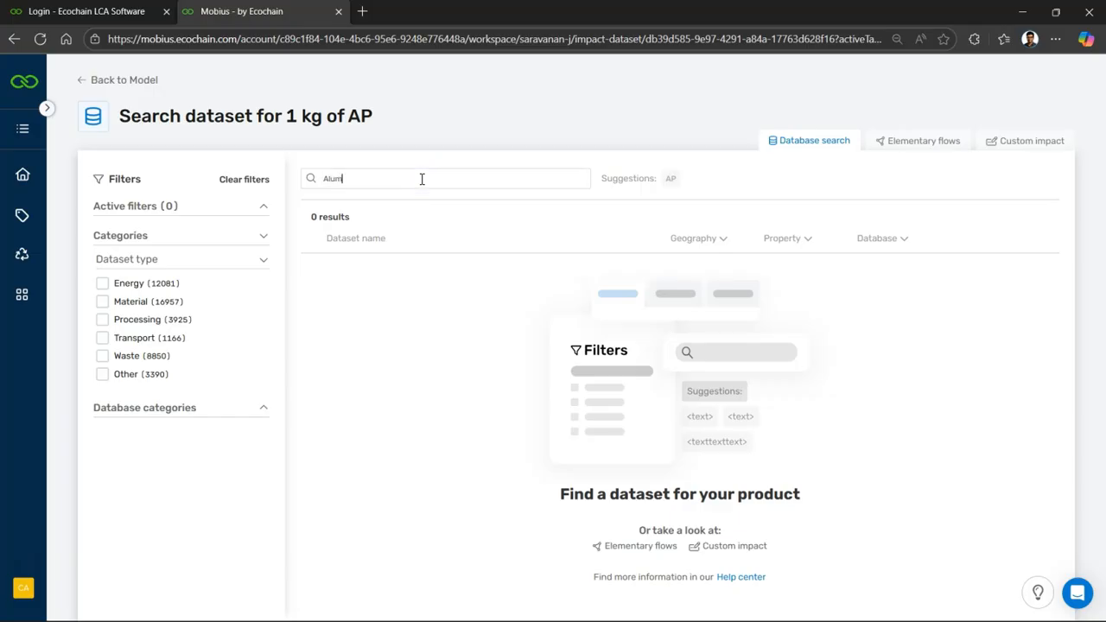
text(inium powder)
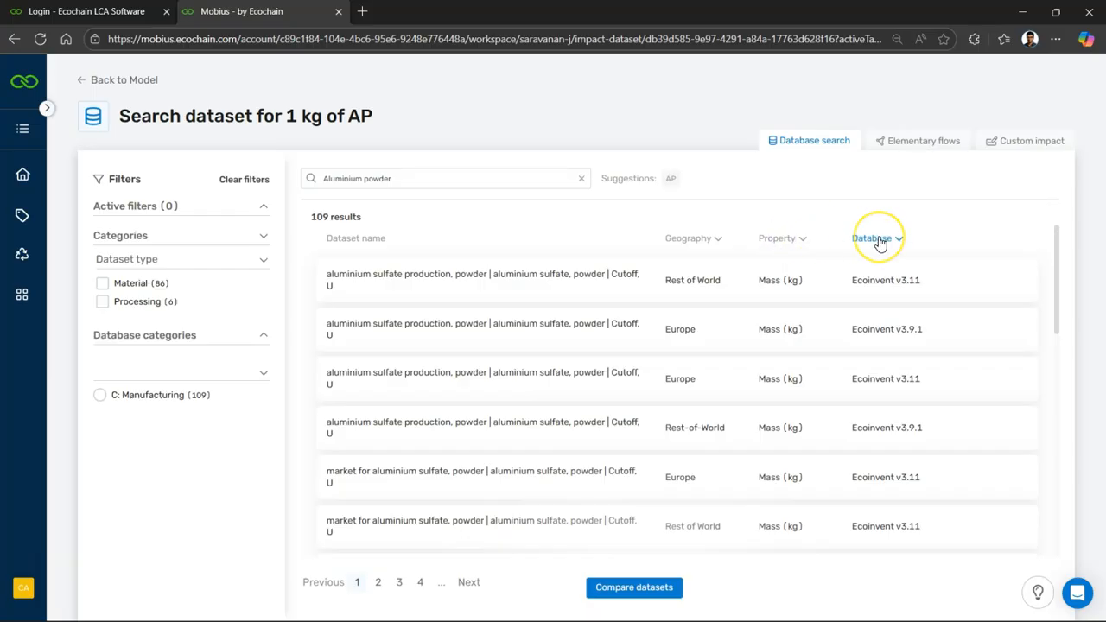
Filter the dataset results by the Asia geography and look through the remaining datasets.
click(698, 242)
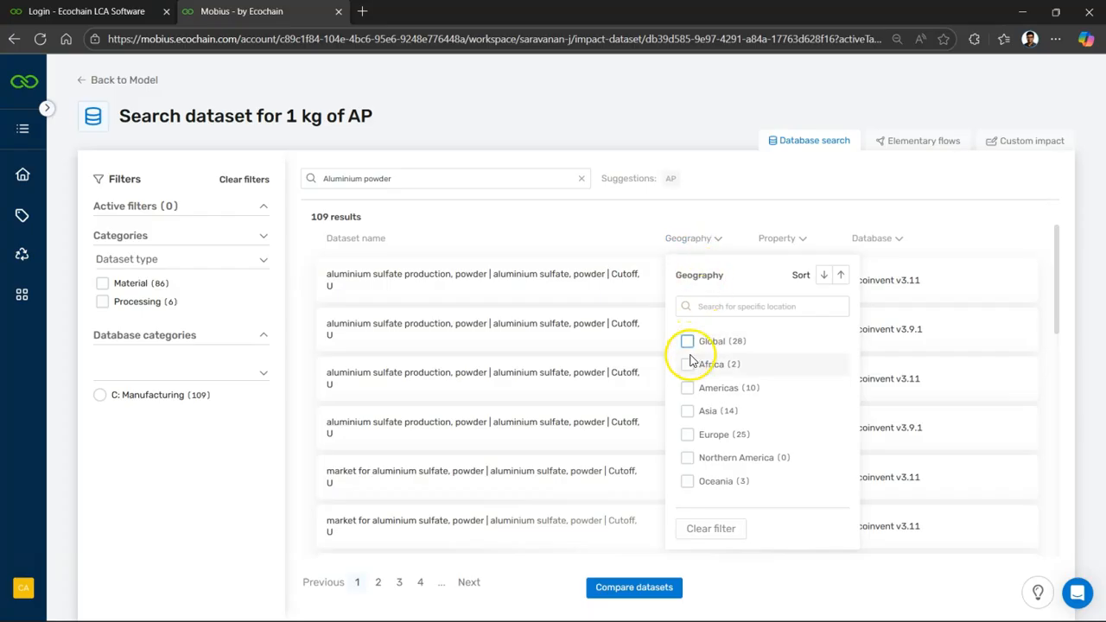
click(688, 413)
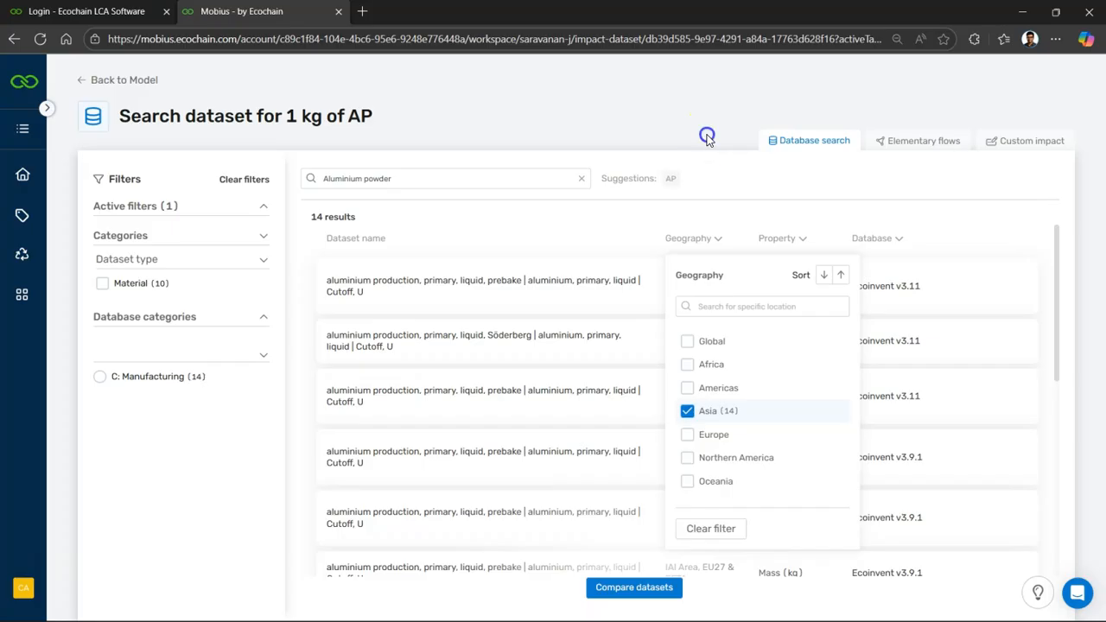
click(982, 217)
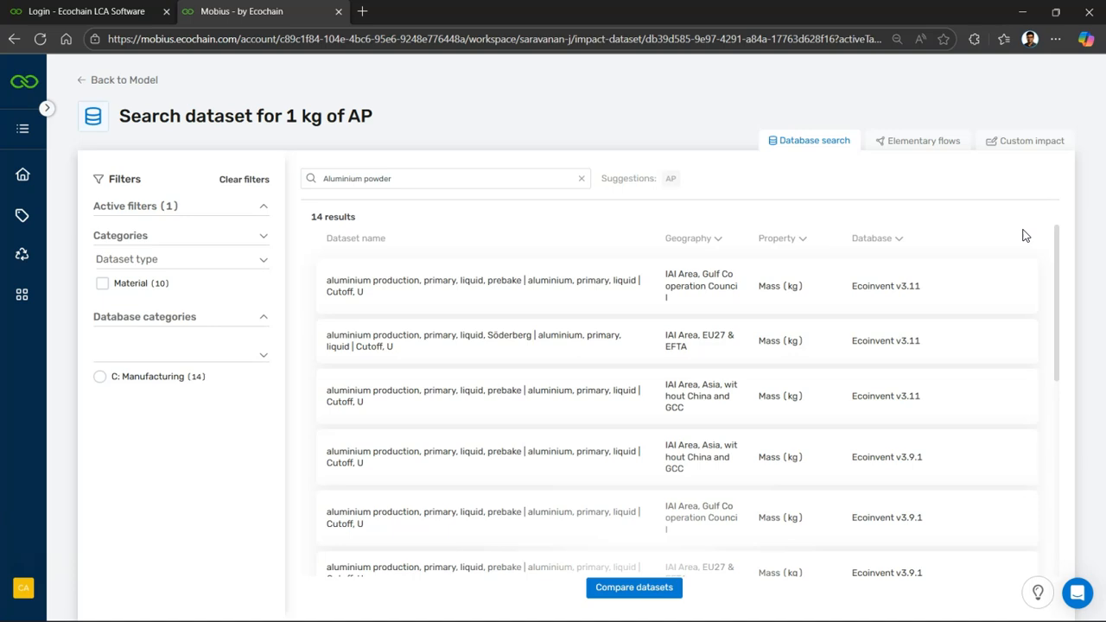
drag(1060, 235, 1043, 501)
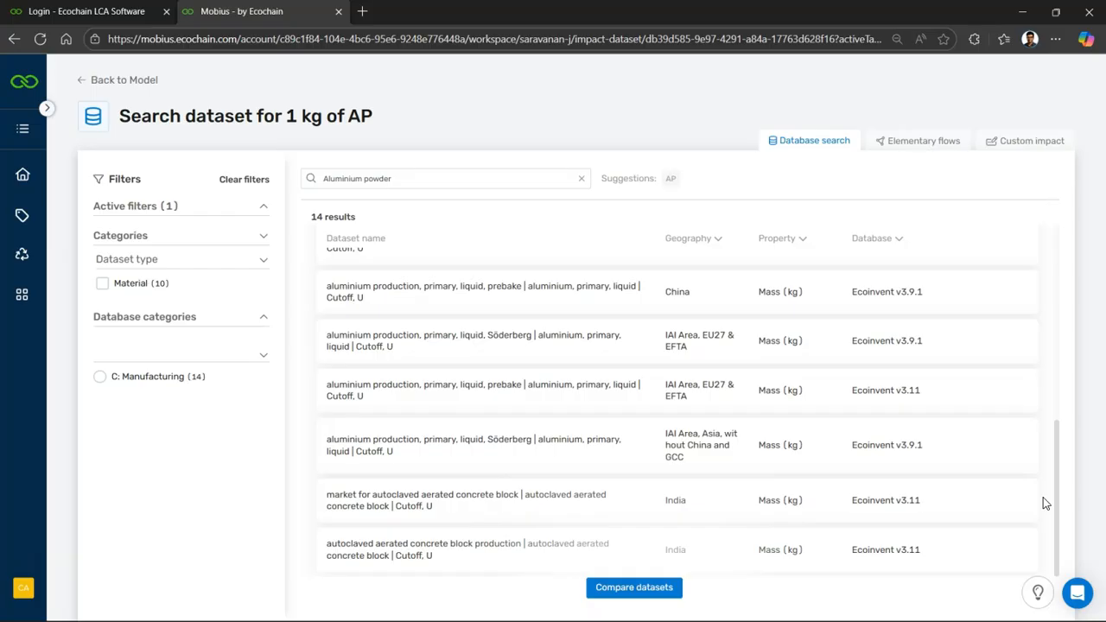
click(1054, 284)
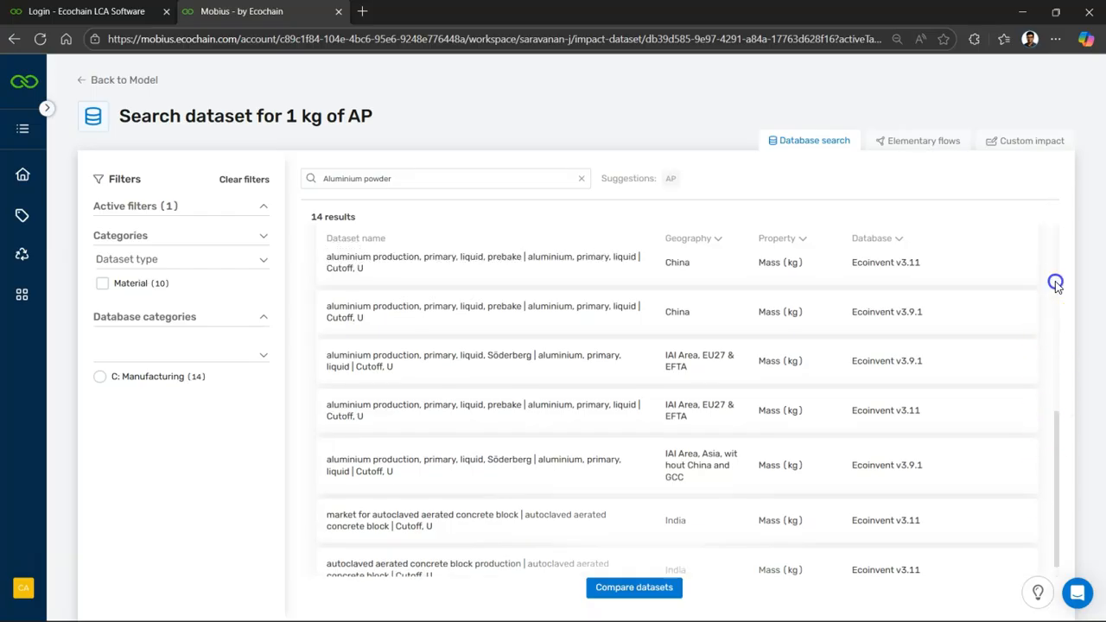
click(1057, 242)
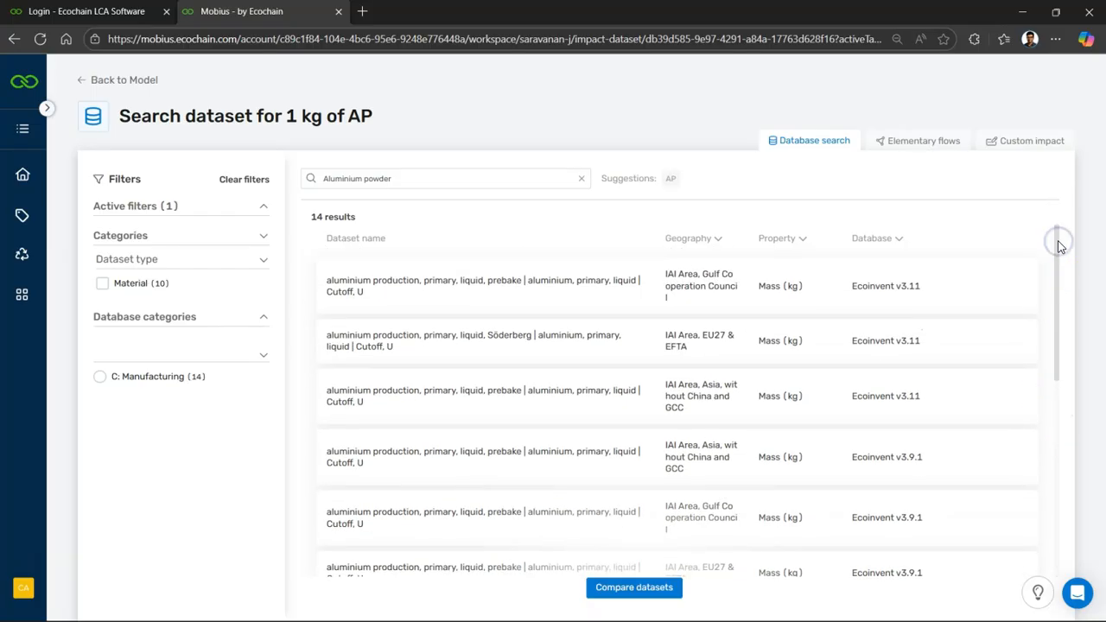
Filter the dataset results by the Mass property and look through the list to its end.
click(801, 238)
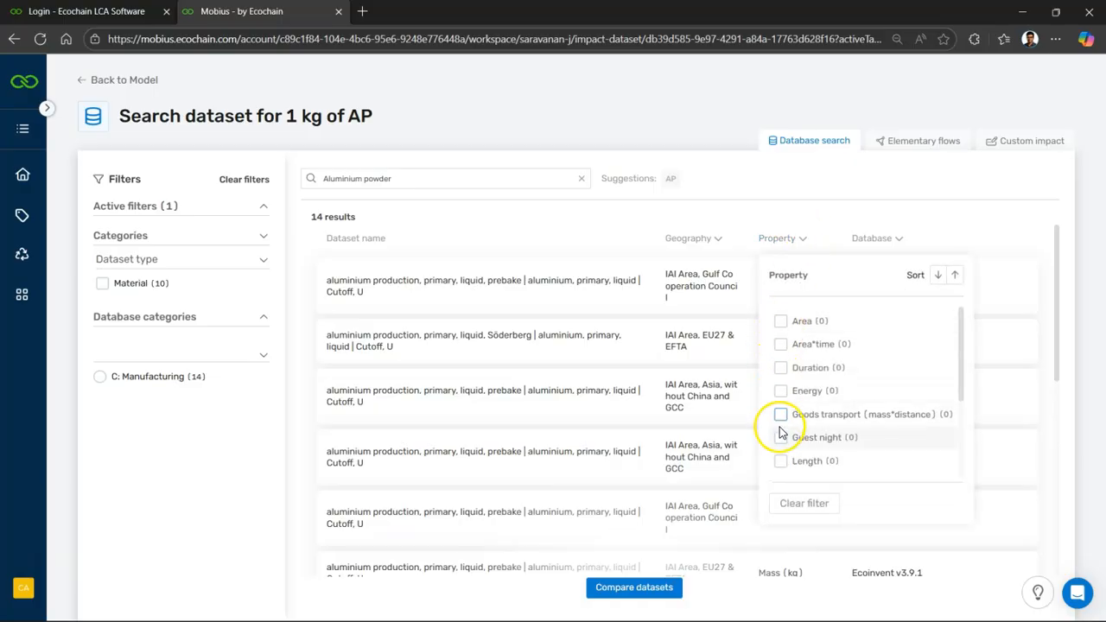
drag(961, 372, 959, 434)
click(780, 372)
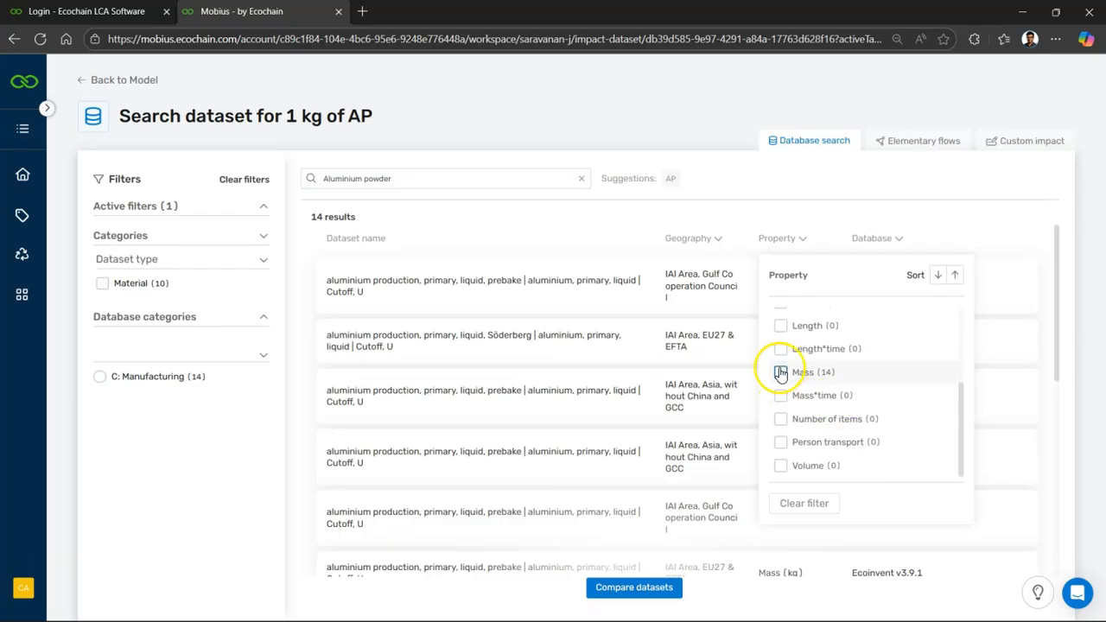
click(713, 205)
mouse_move(918, 282)
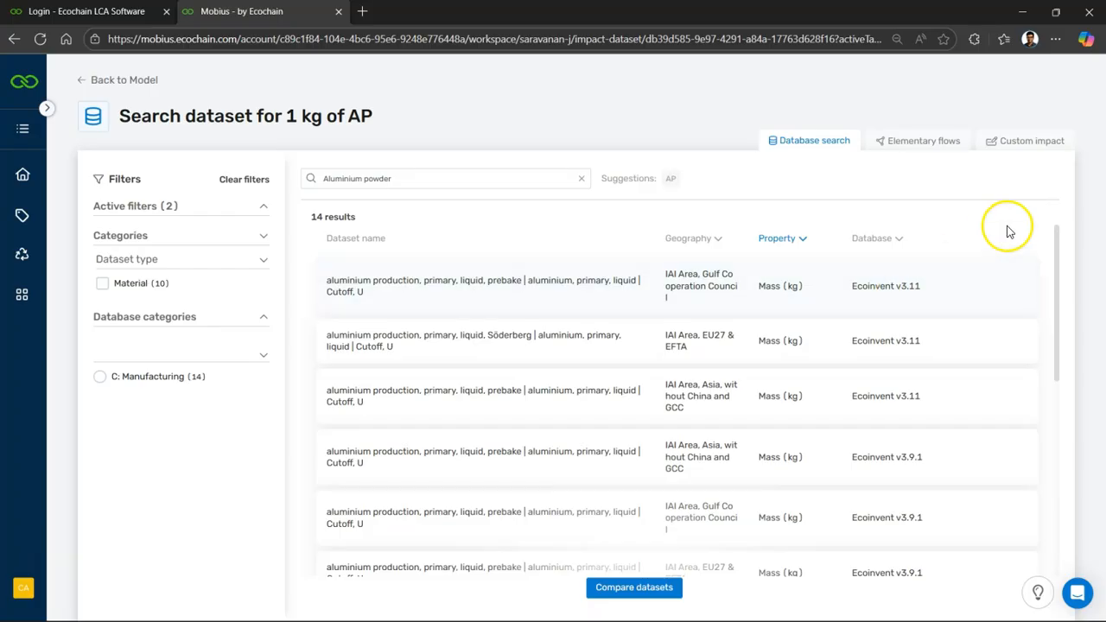
click(1053, 230)
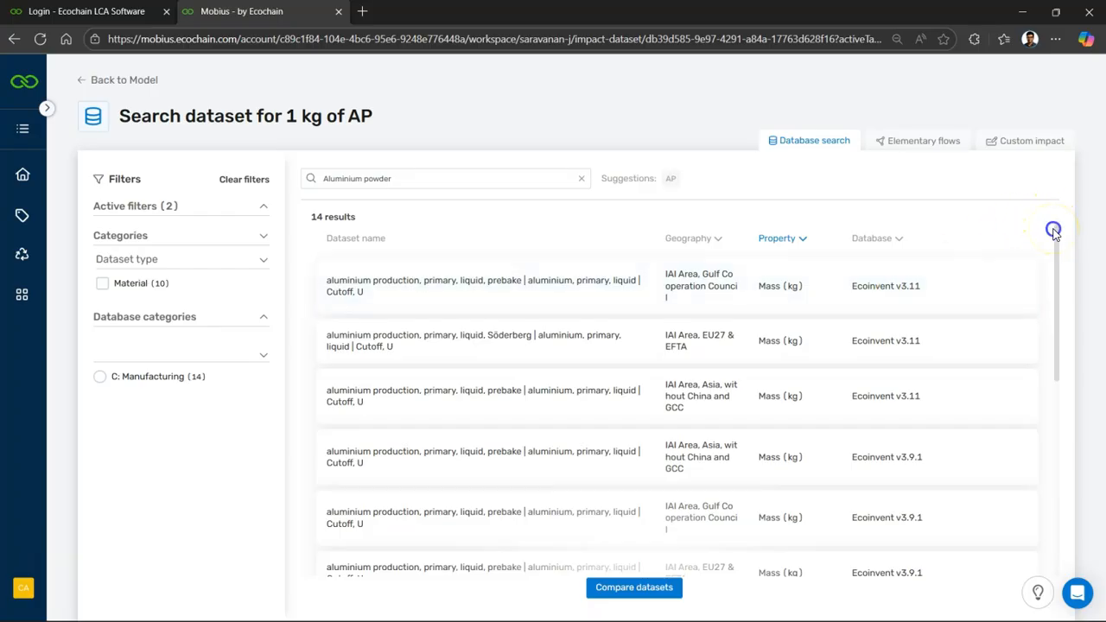
drag(1053, 231, 1064, 566)
click(1065, 296)
click(1055, 343)
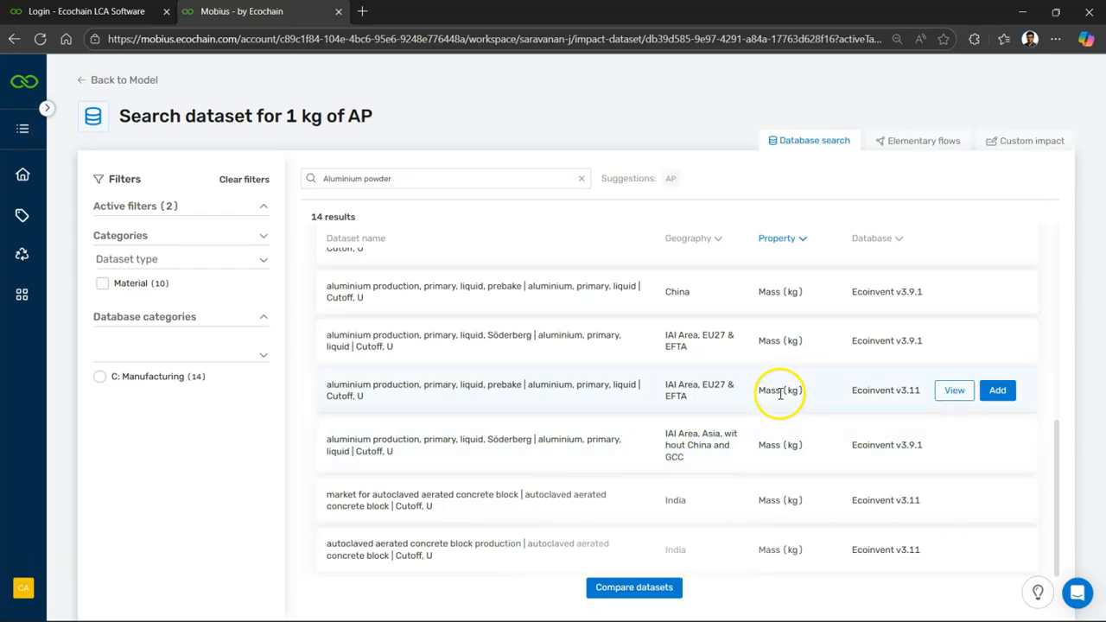
View the Ecoinvent v3.11 primary liquid prebake aluminium production dataset for IAI Area, EU27 & EFTA and read its description, time period and geography.
click(955, 391)
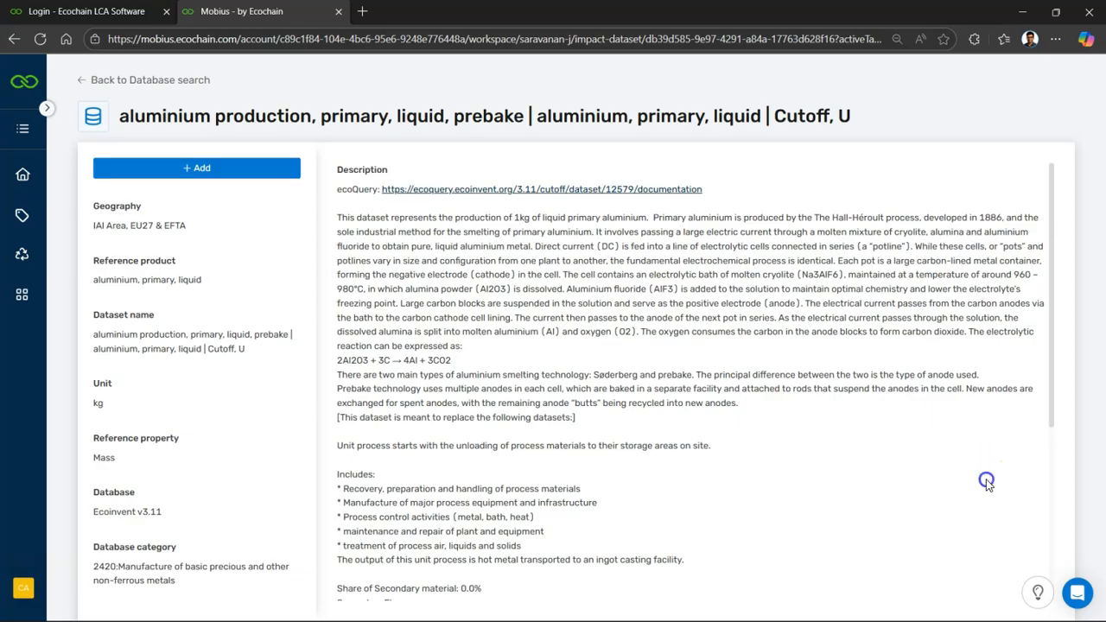
scroll(989, 485, down, 3)
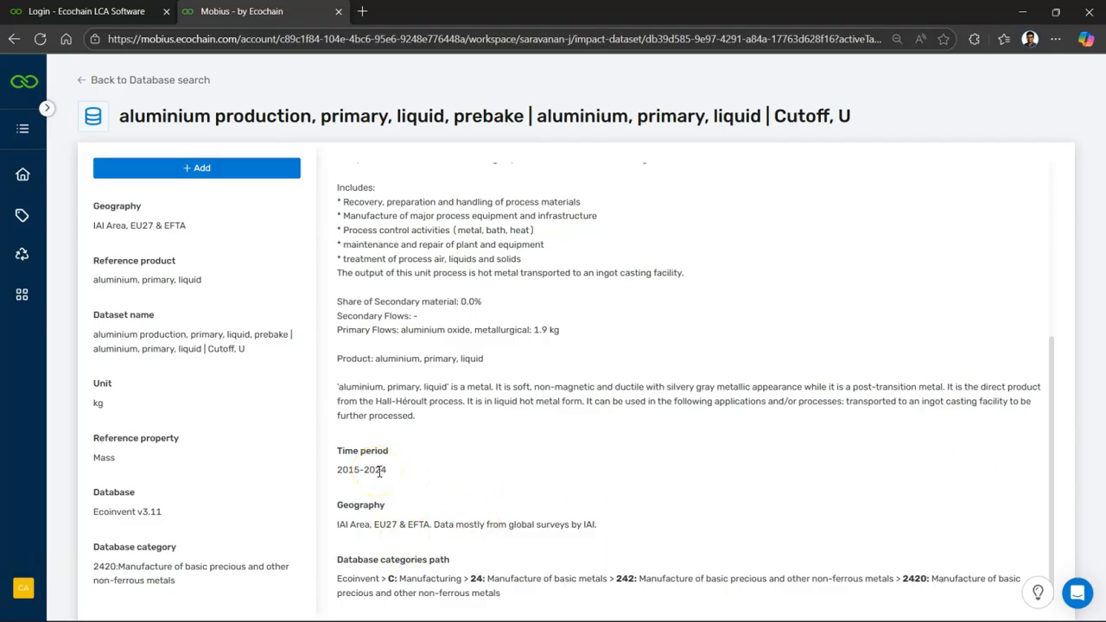
scroll(540, 475, up, 1)
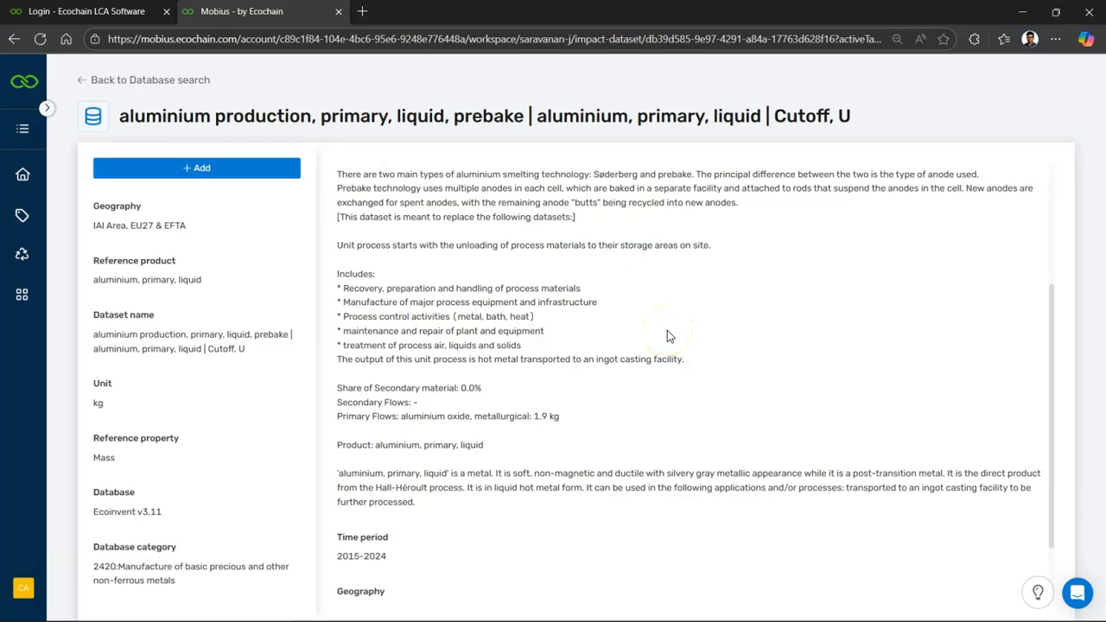
View the dataset's linked ecoQuery documentation page, return to the Mobius dataset page and close the documentation.
scroll(667, 336, up, 3)
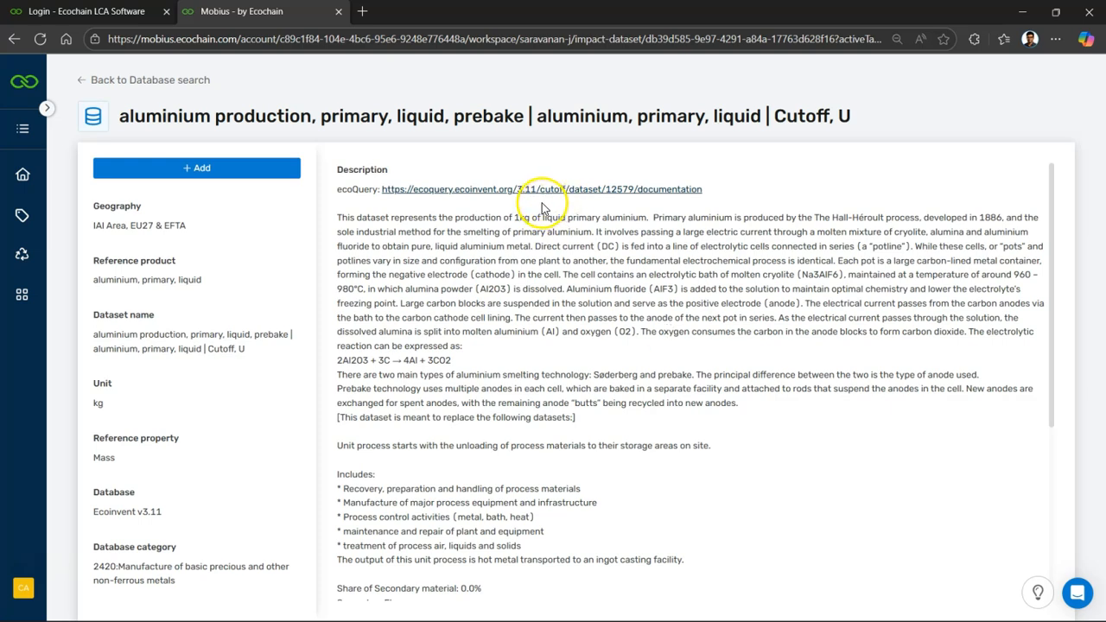
click(482, 190)
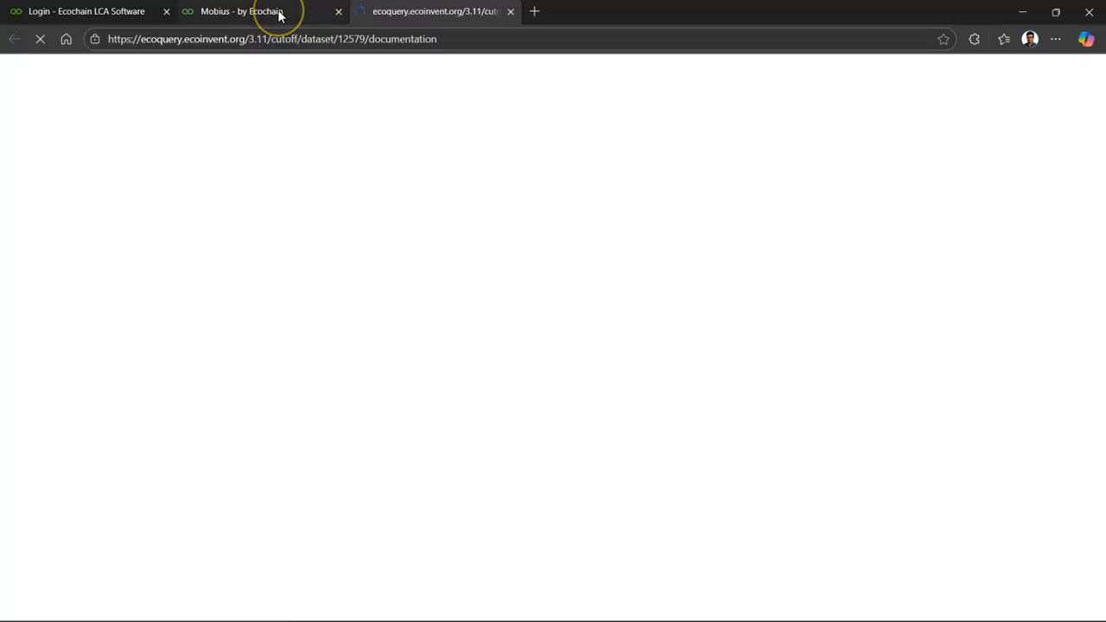
mouse_move(279, 16)
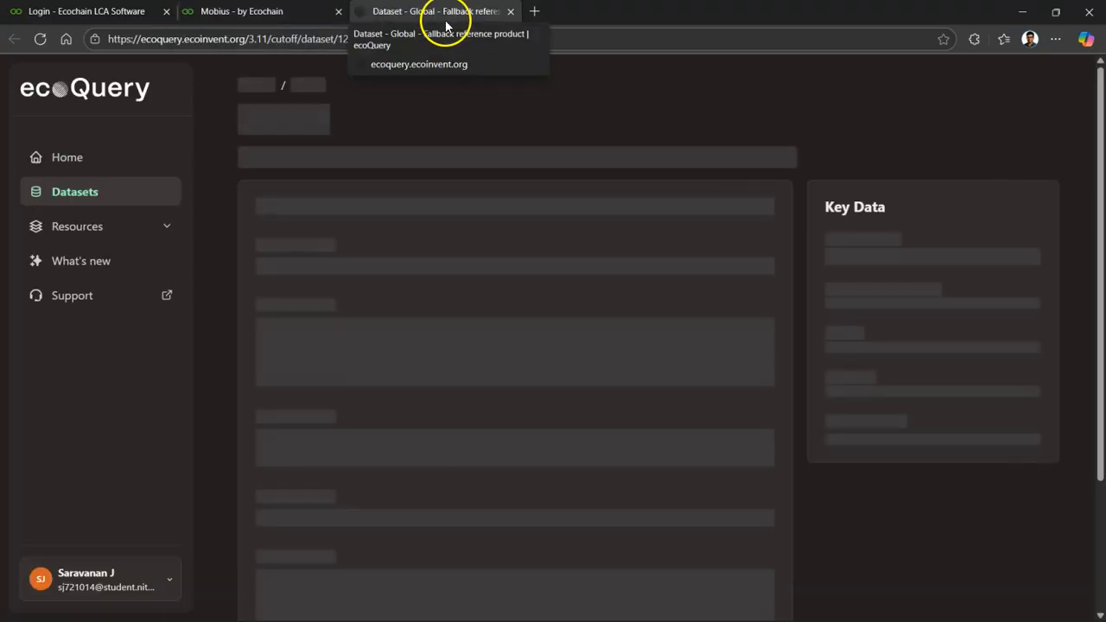
click(258, 10)
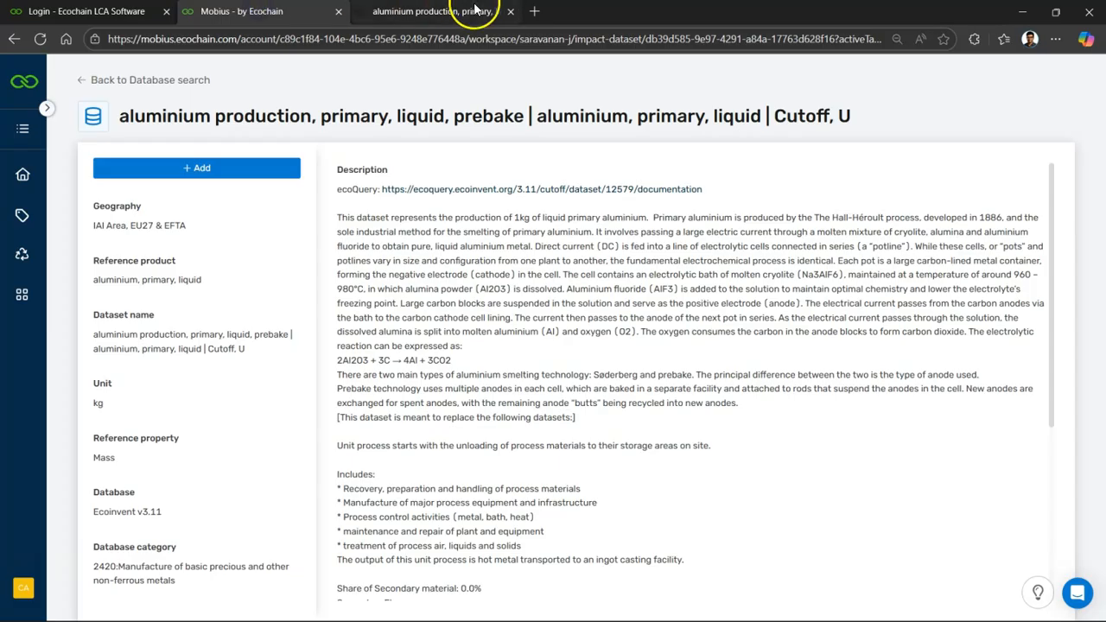
click(511, 12)
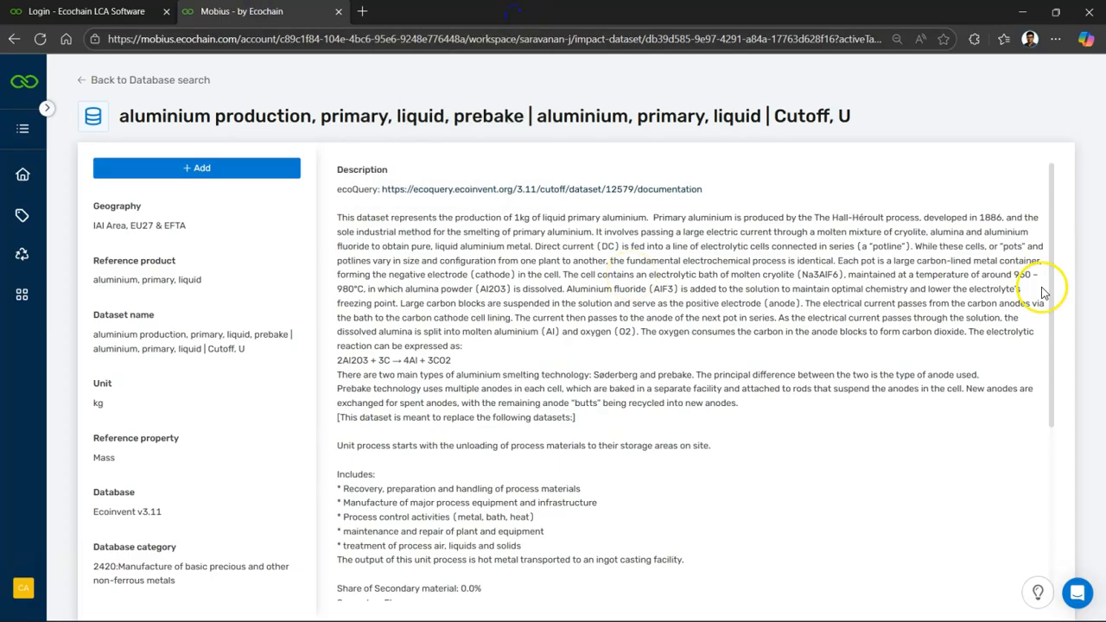
Add the Ecoinvent v3.11 prebake aluminium dataset for IAI Area, Asia, without China and GCC to AP, saving a mass of 1 kg.
click(100, 80)
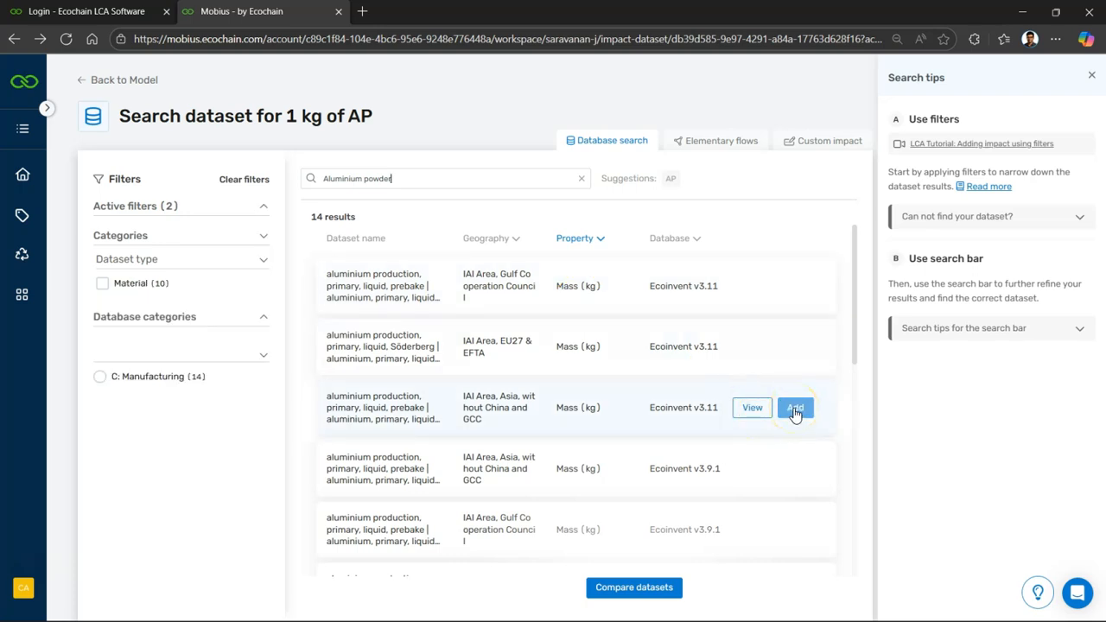
click(795, 408)
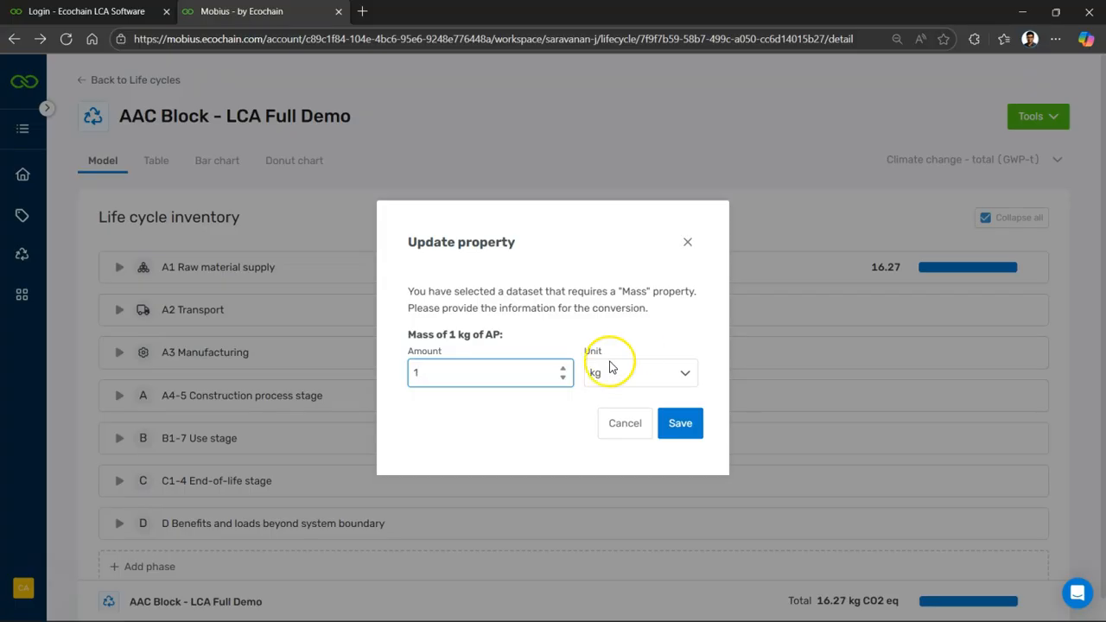
click(677, 425)
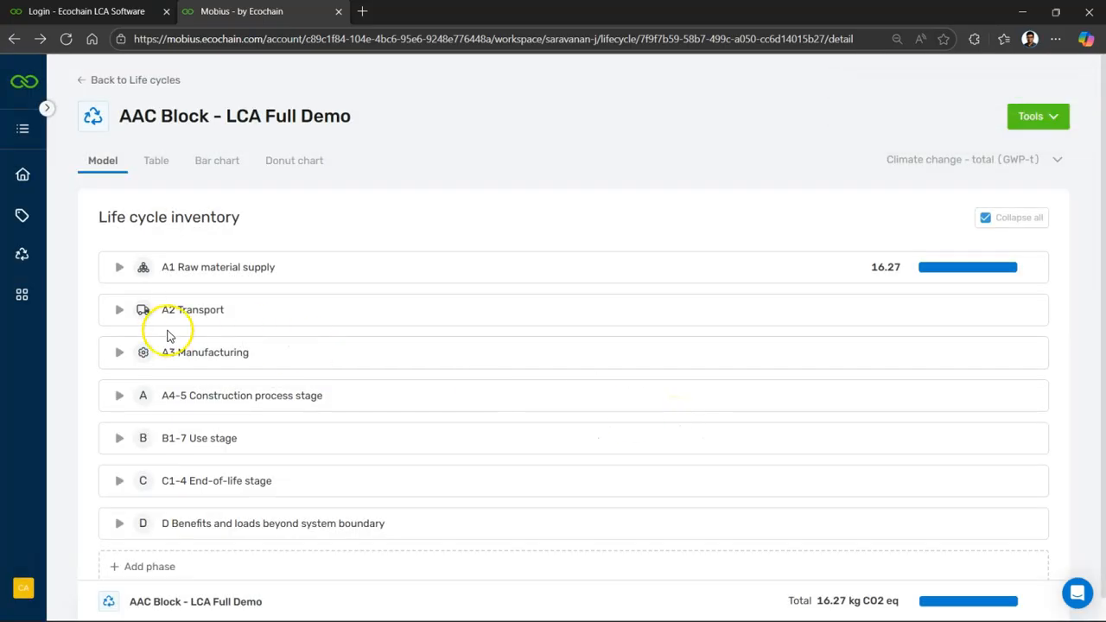
Expand the A1 Raw material supply phase and view the Aluminium powder item's impact and used dataset.
click(119, 266)
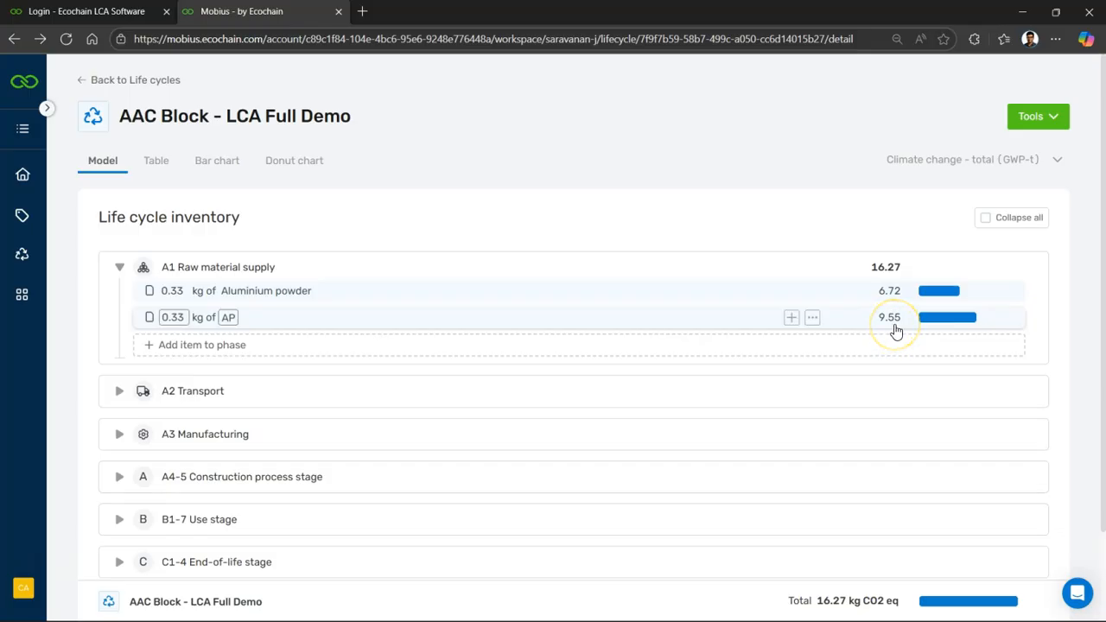
click(680, 304)
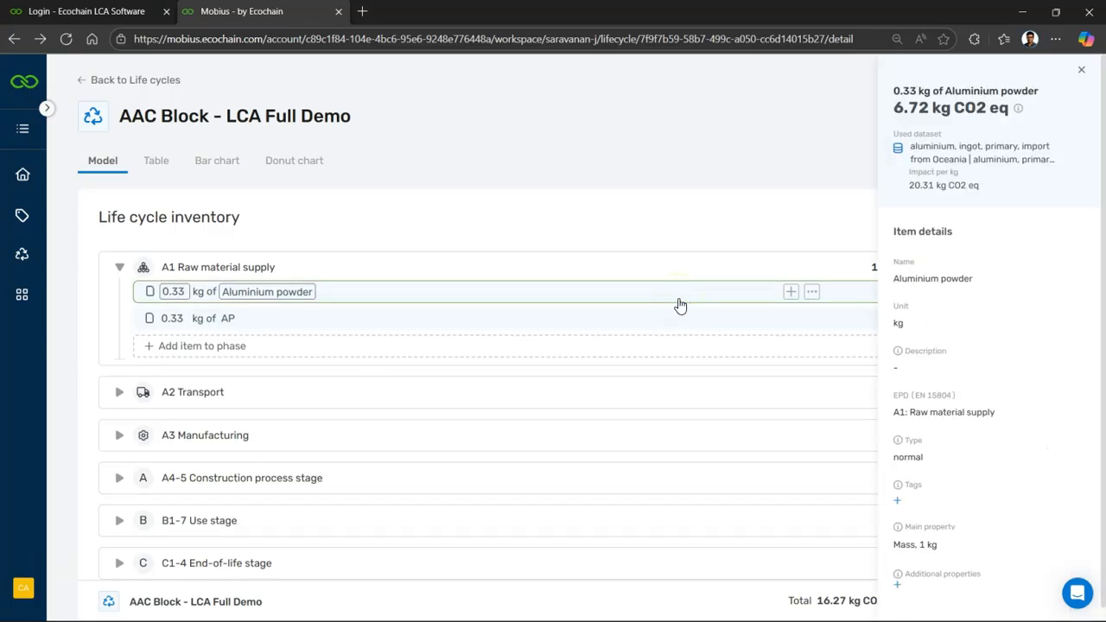
mouse_move(986, 167)
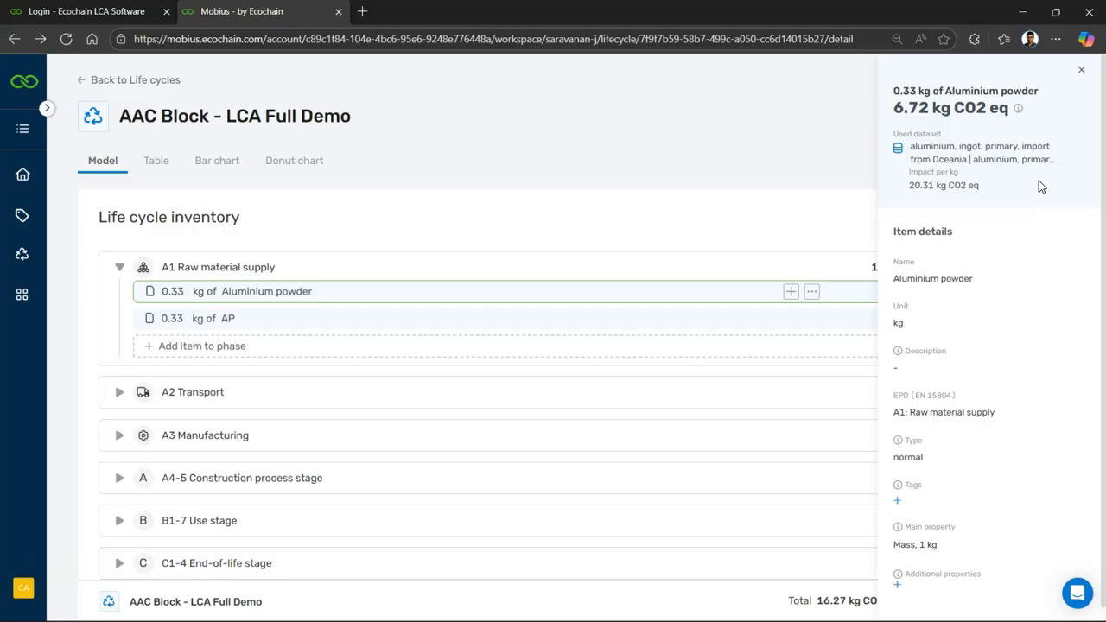
click(753, 212)
Switch to the Word document, check the A1 raw material rows of the inventory table, and return to Mobius.
mouse_move(709, 603)
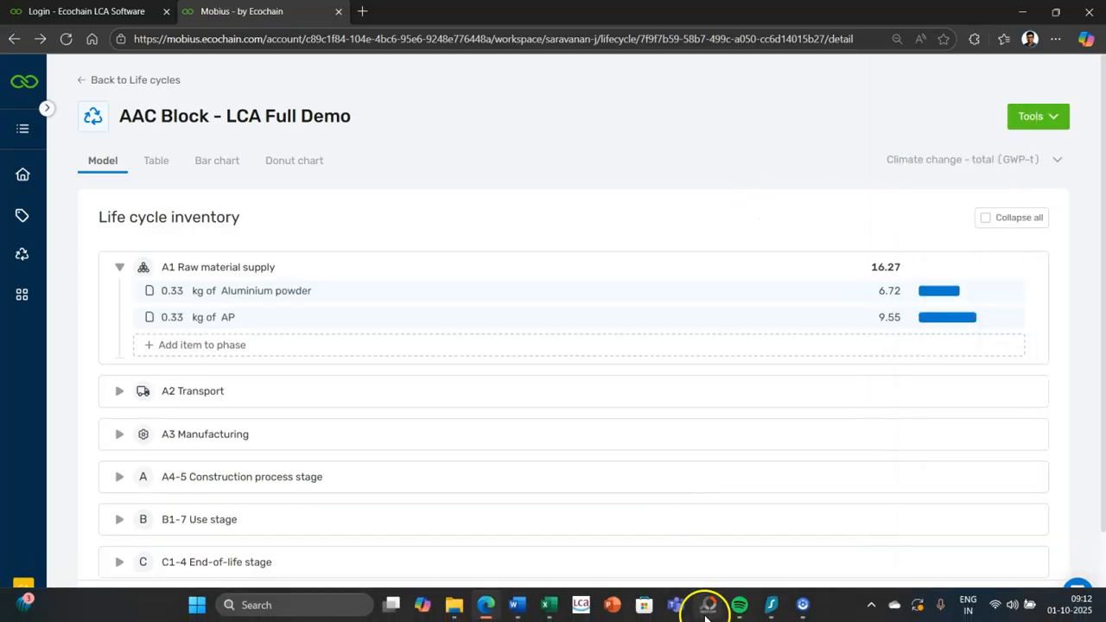
click(518, 603)
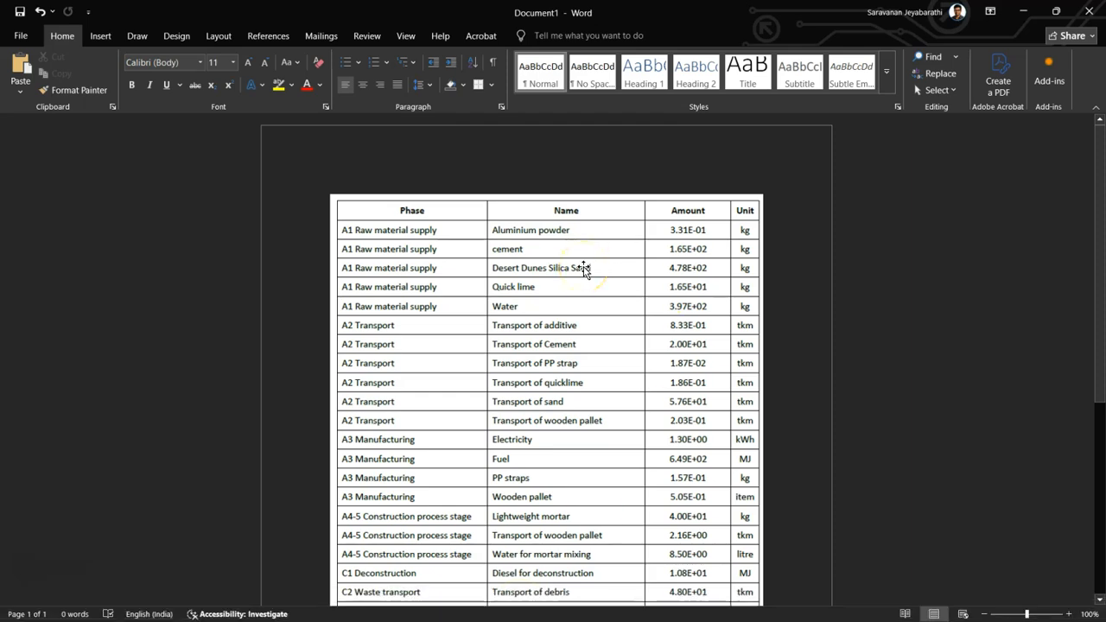
click(584, 241)
click(1023, 15)
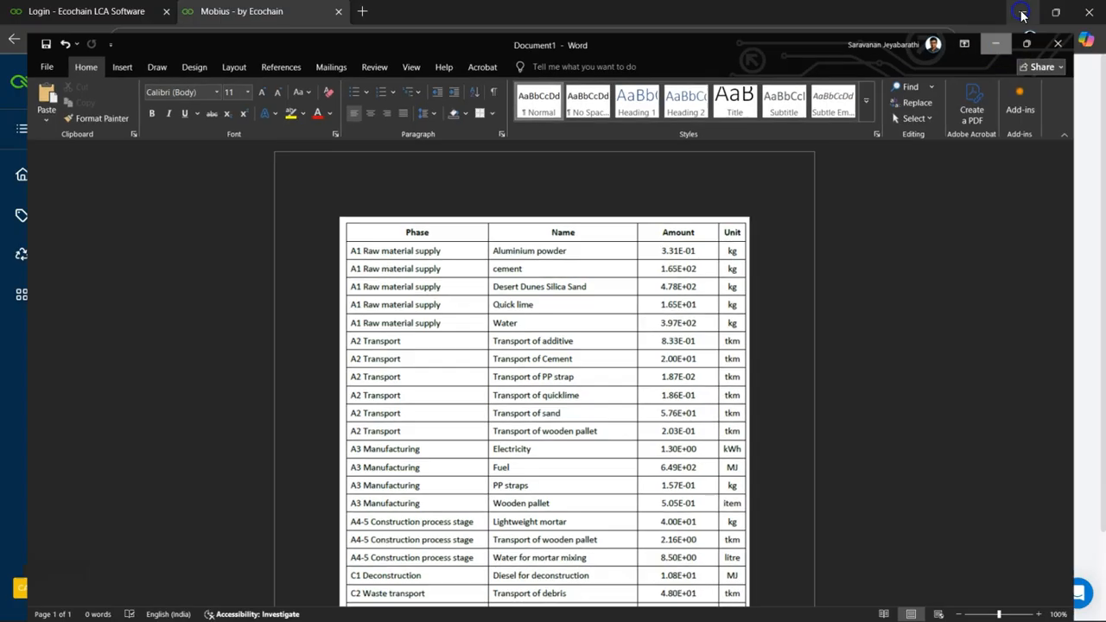
Examine the Aluminium powder item's details, including the EPD (EN 15804) phase options and the description, without changing them.
click(729, 292)
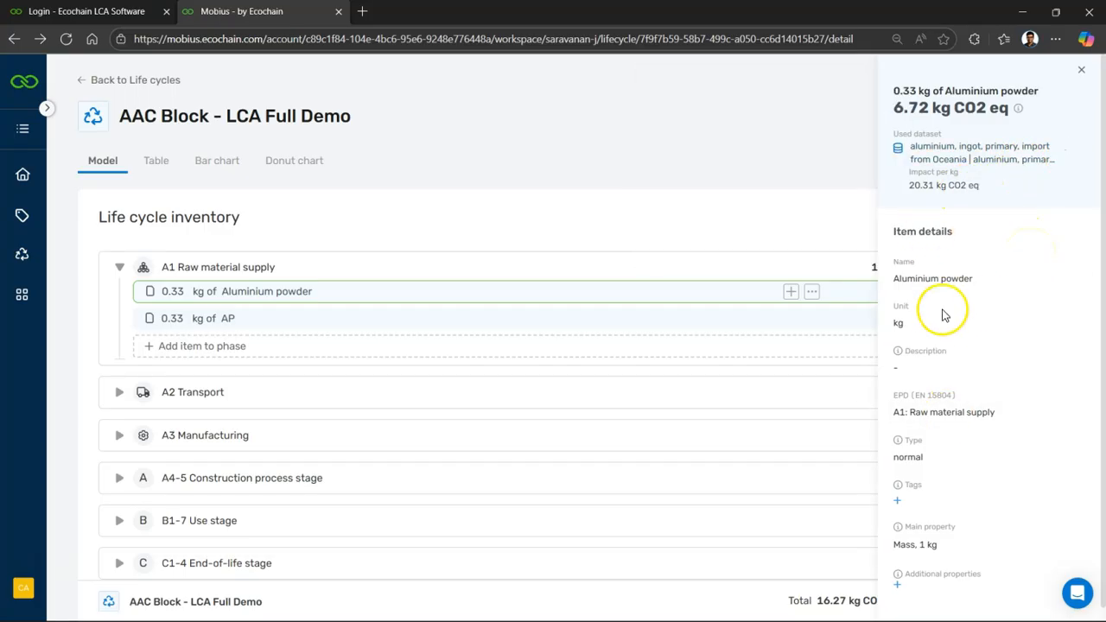
click(922, 421)
click(922, 420)
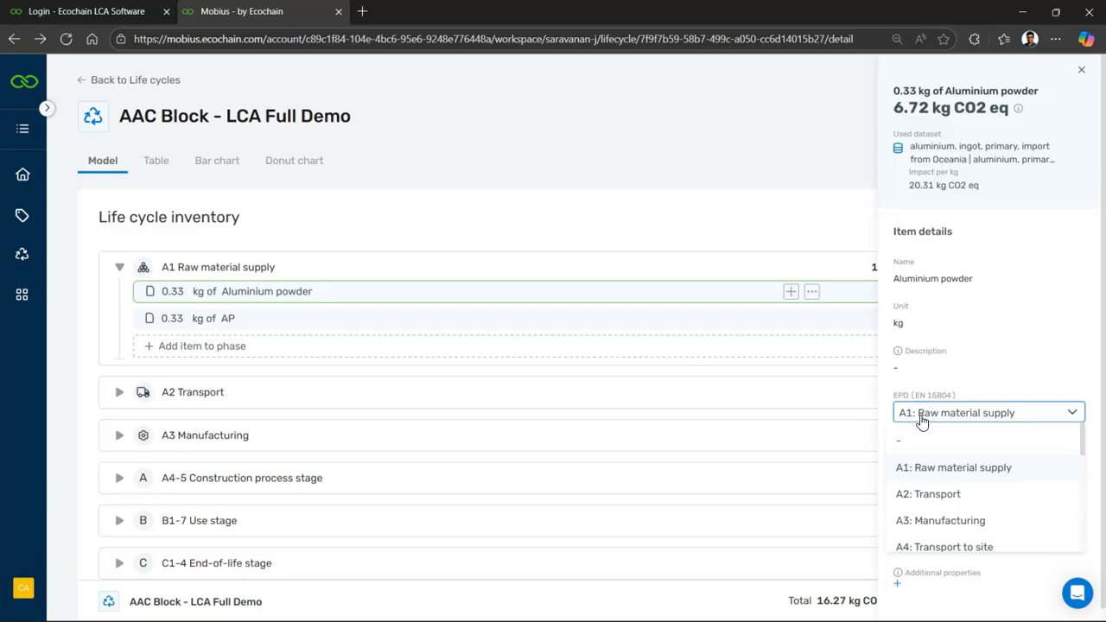
click(1093, 358)
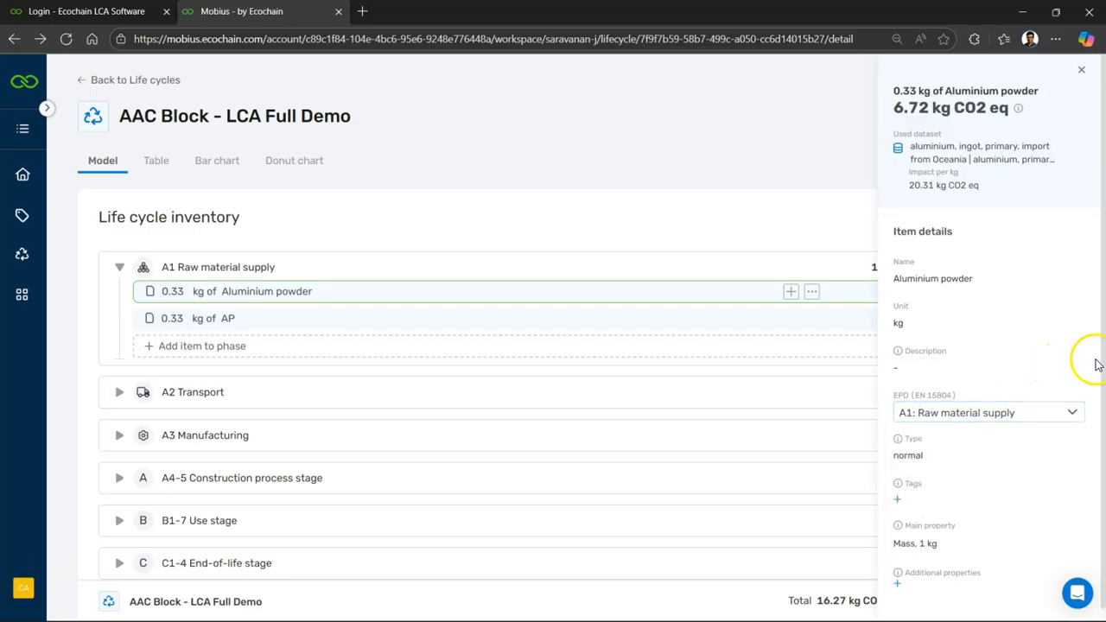
scroll(1103, 371, down, 1)
scroll(1104, 368, up, 1)
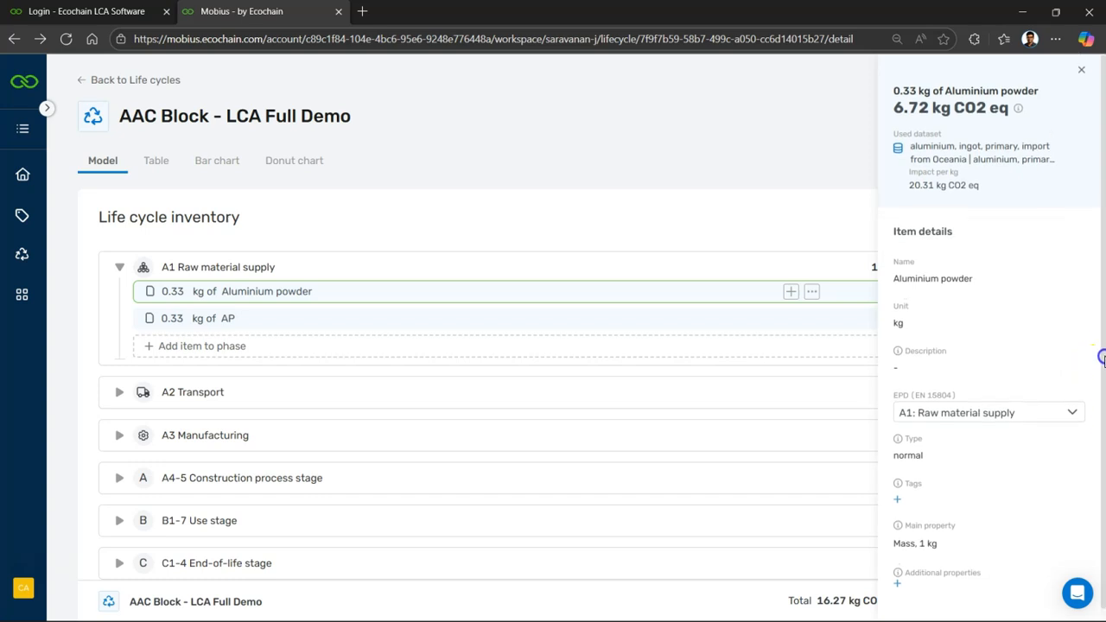
click(937, 369)
click(1081, 70)
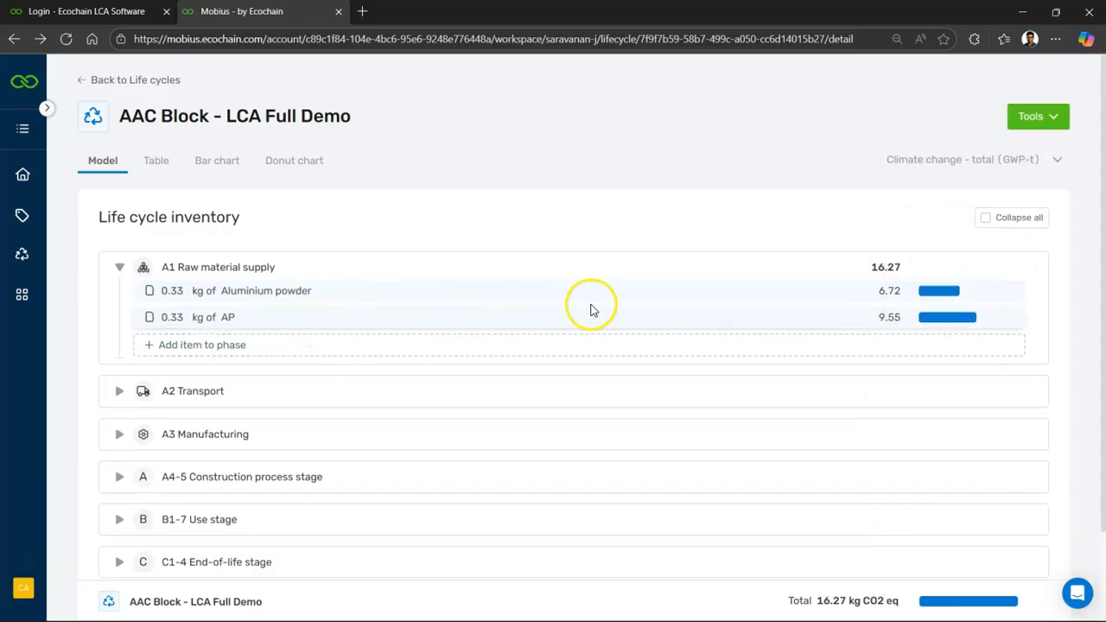
Delete the AP item from the A1 Raw material supply phase.
click(811, 319)
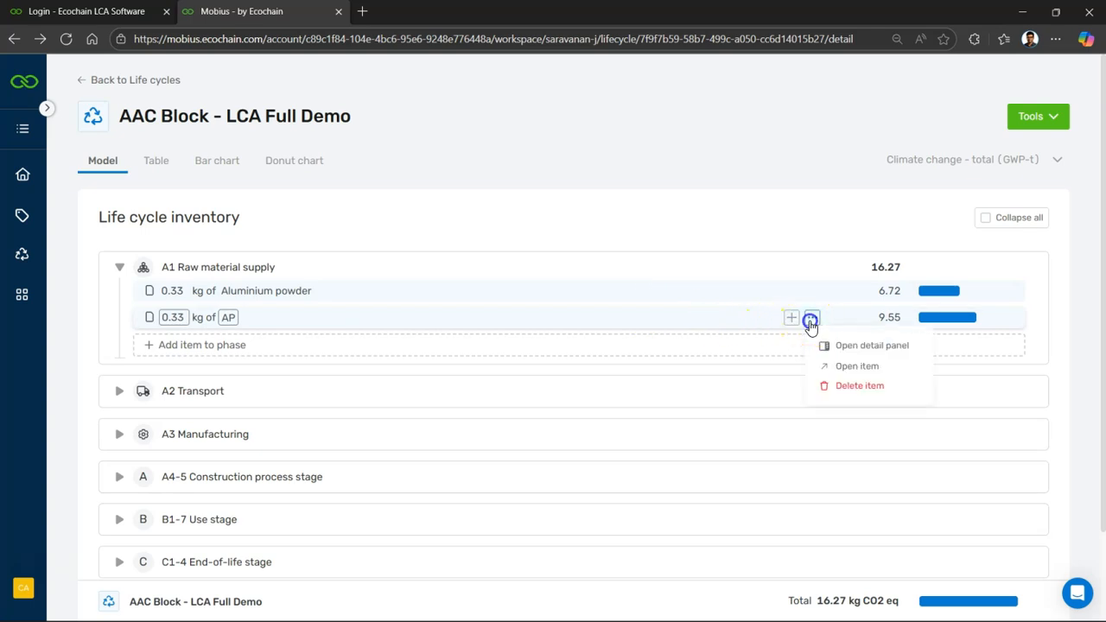
click(859, 387)
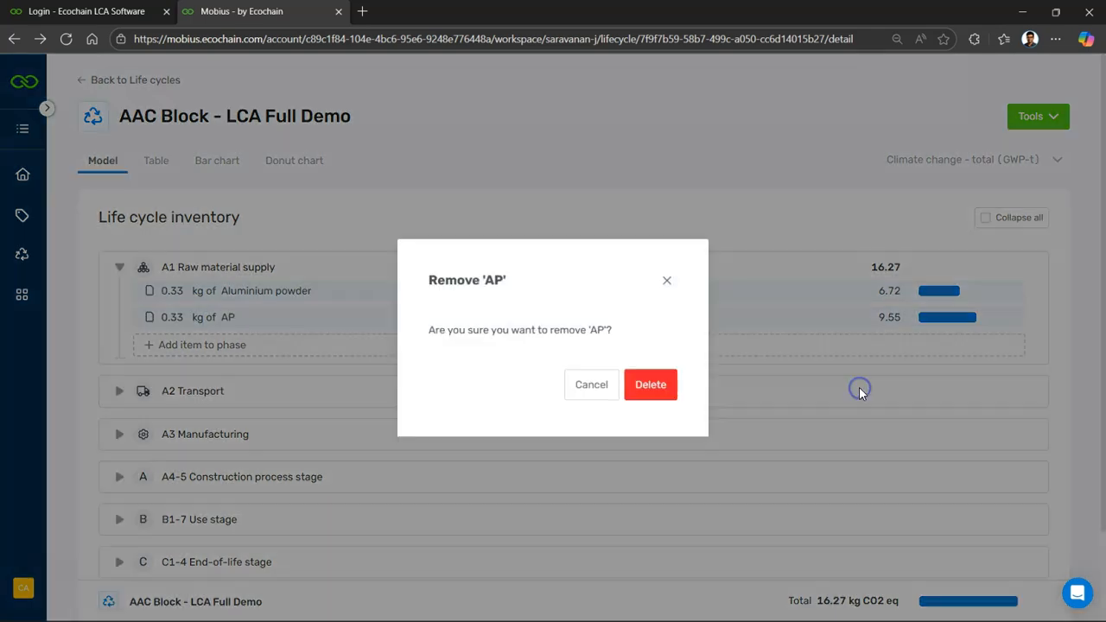
click(650, 387)
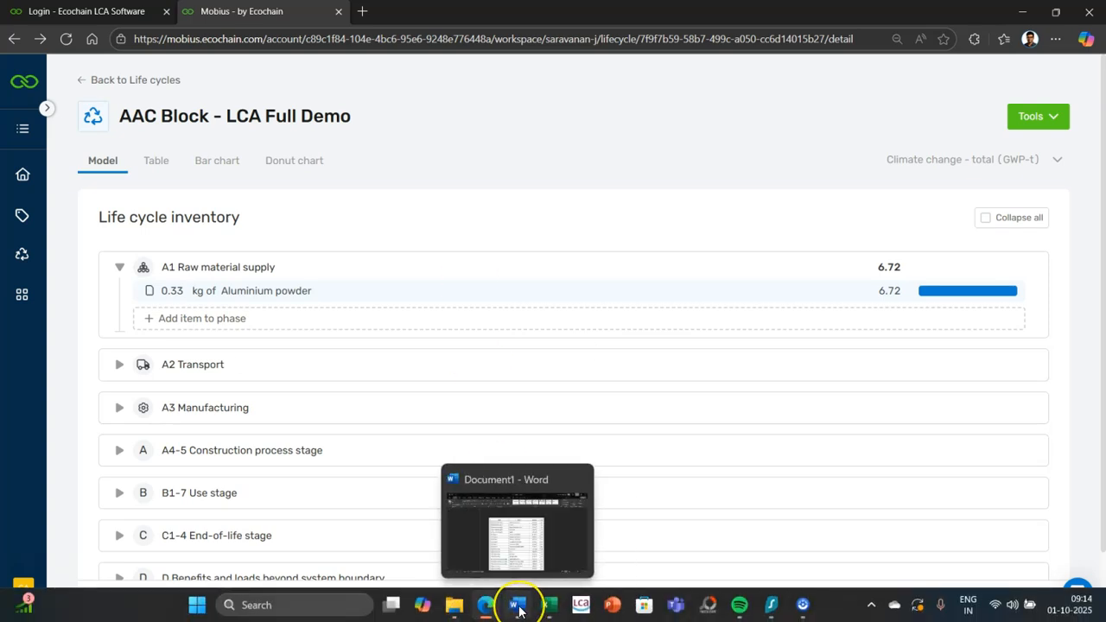
Add the library item cement to the A1 Raw material supply phase with an amount of 165 kg, checking the Word inventory table.
click(519, 609)
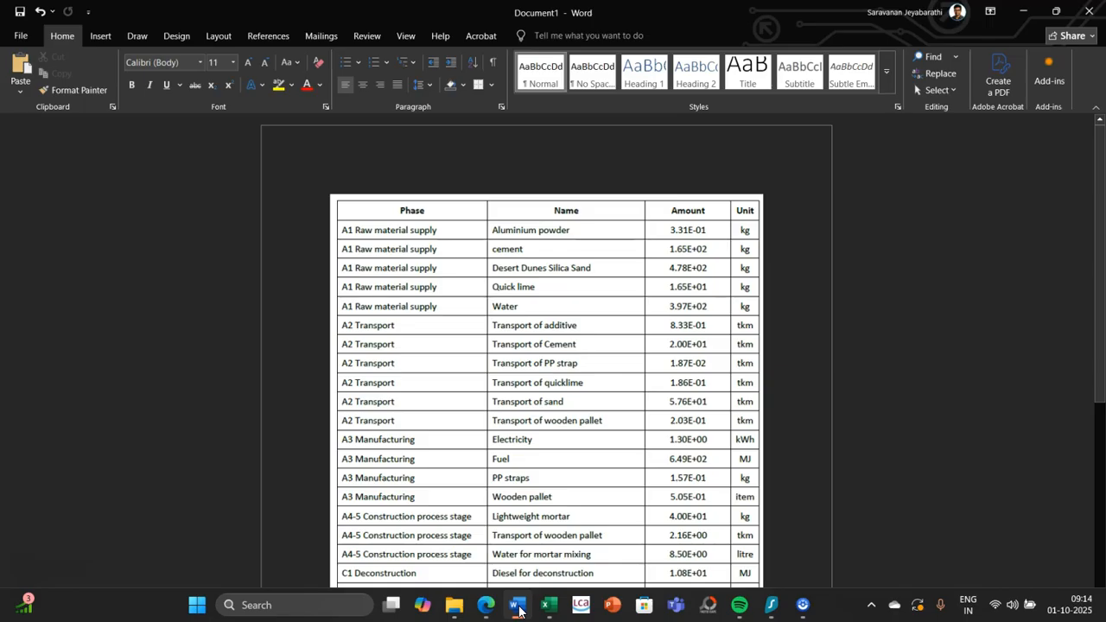
click(518, 609)
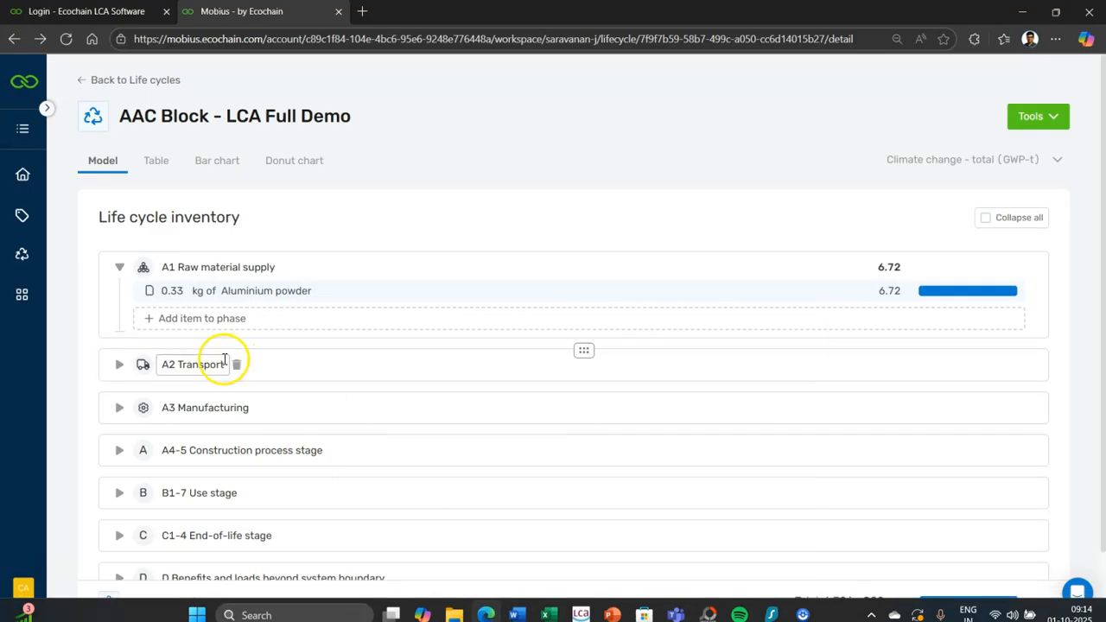
click(184, 327)
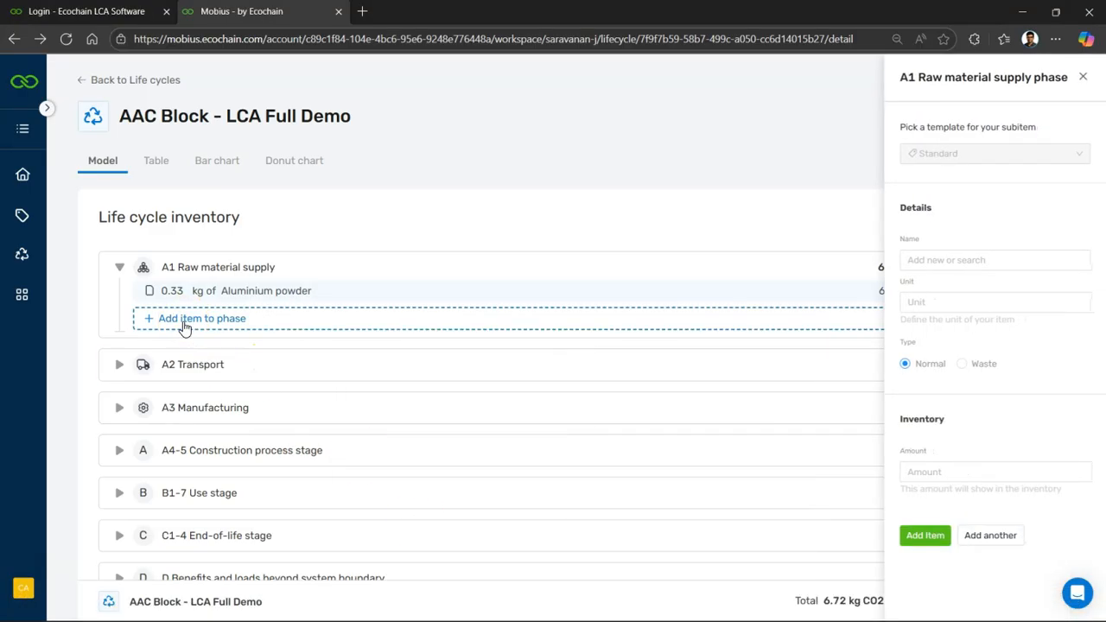
click(930, 261)
text(ce)
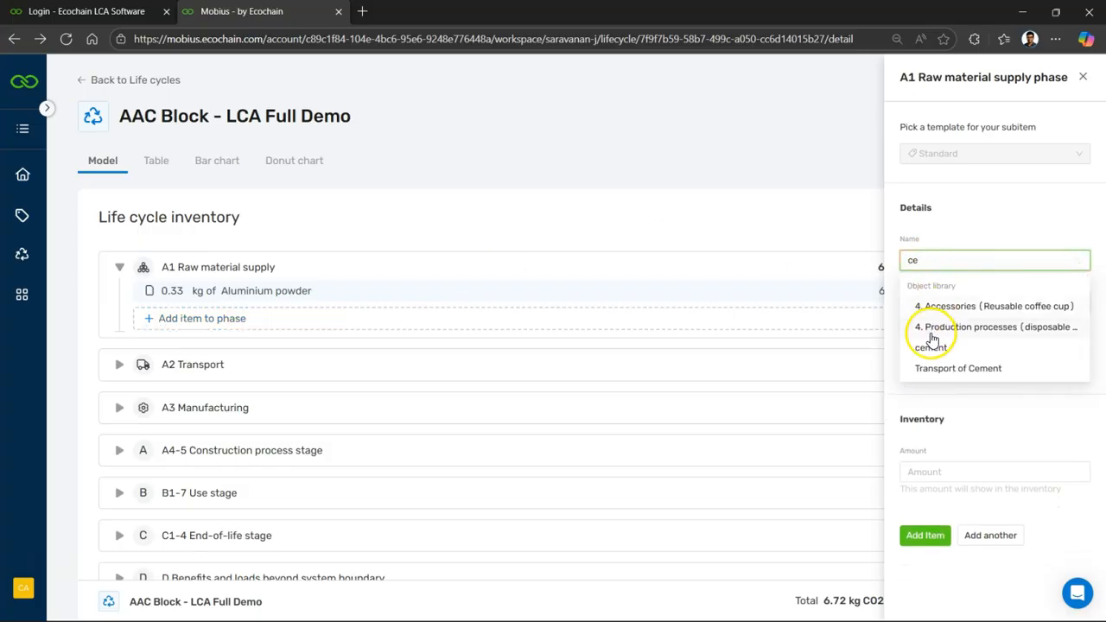
click(930, 348)
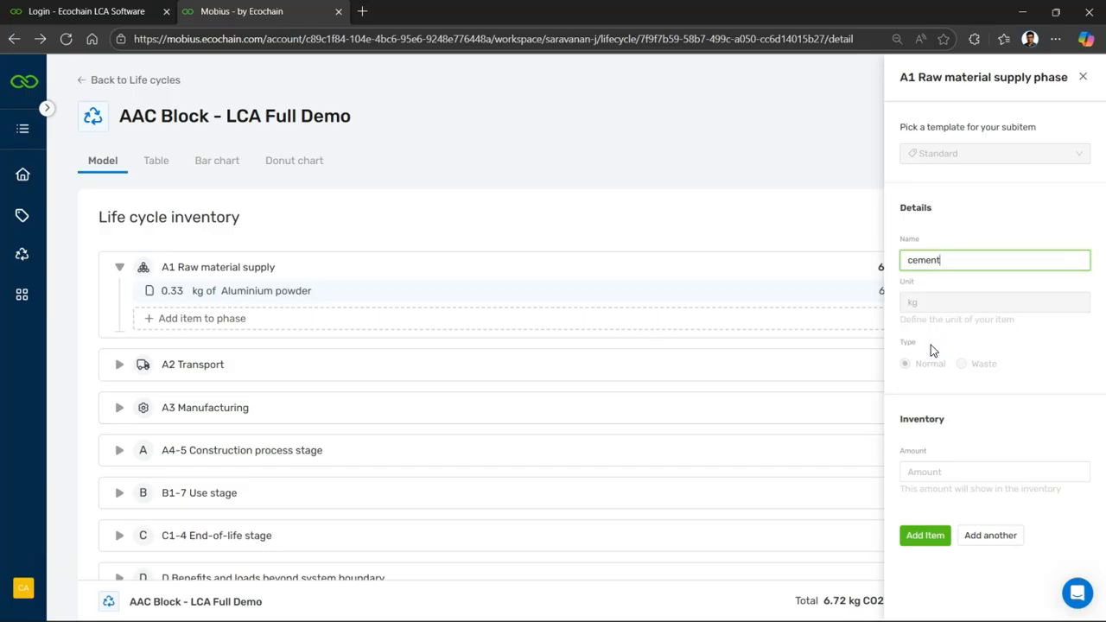
click(931, 468)
mouse_move(593, 605)
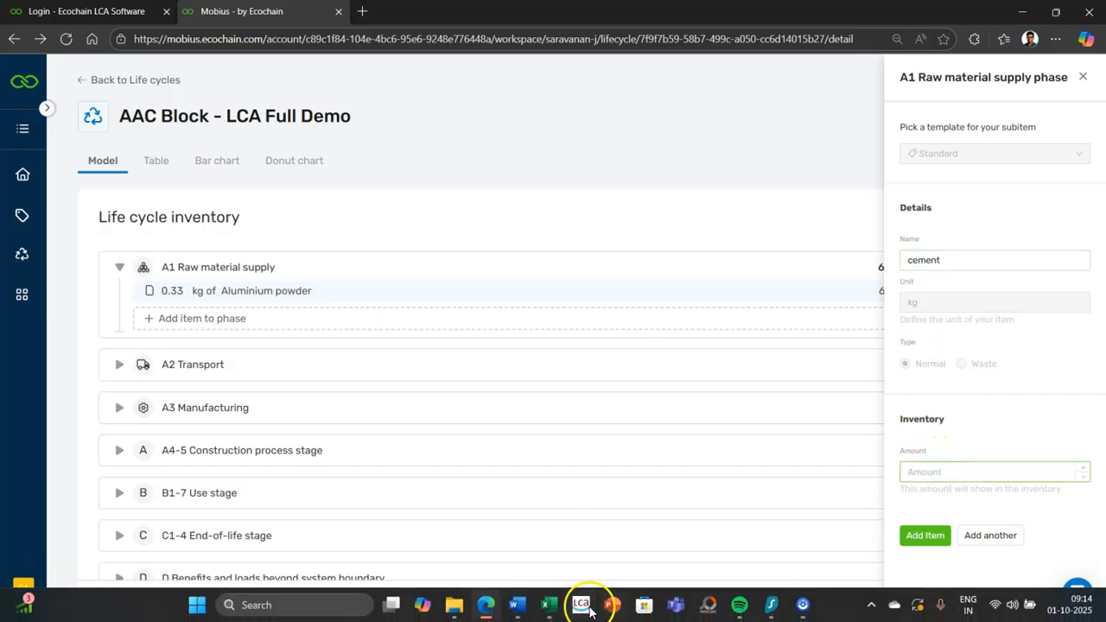
click(518, 606)
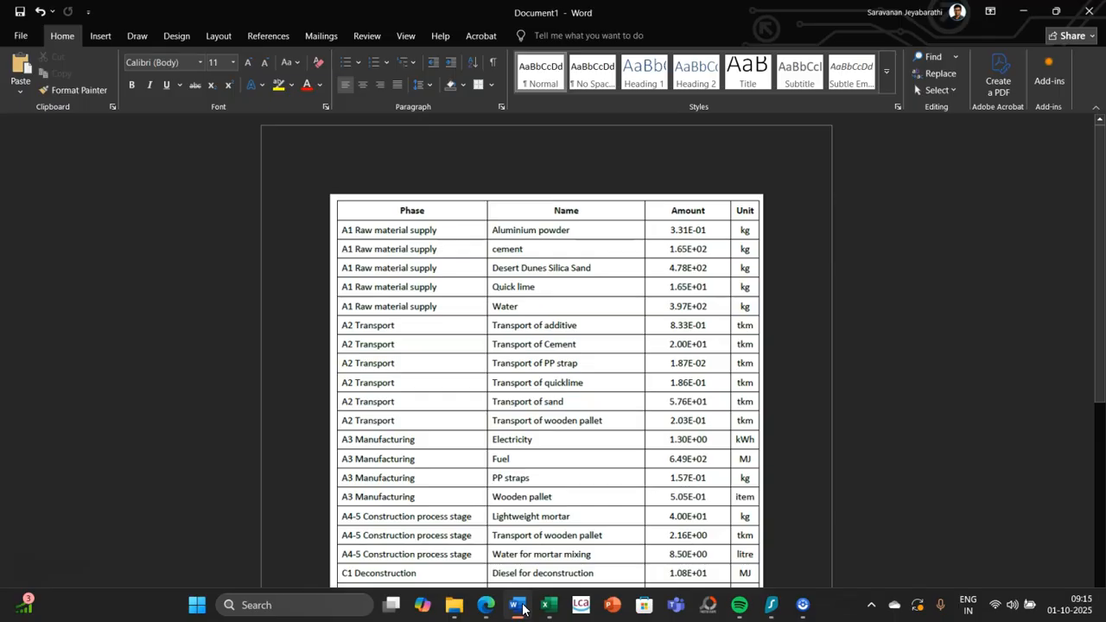
click(518, 605)
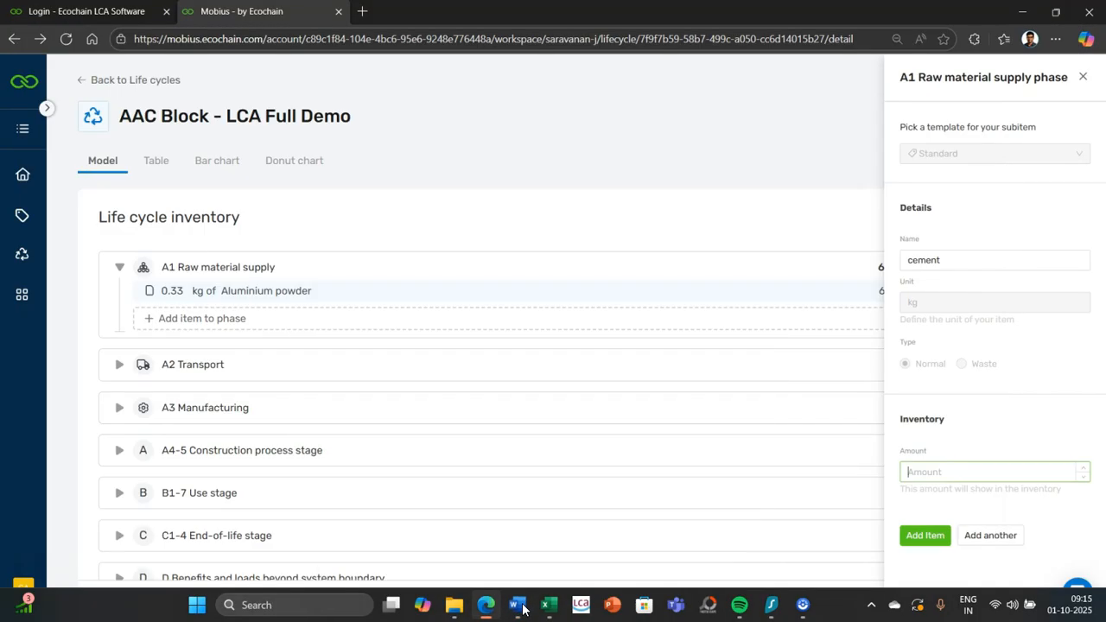
text(165)
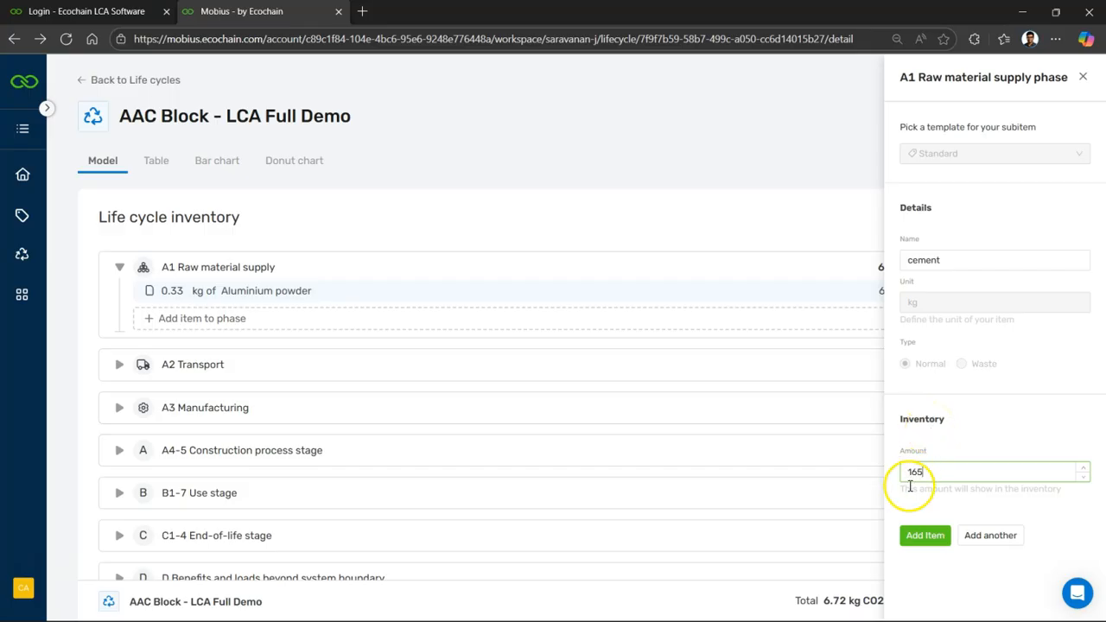
click(923, 536)
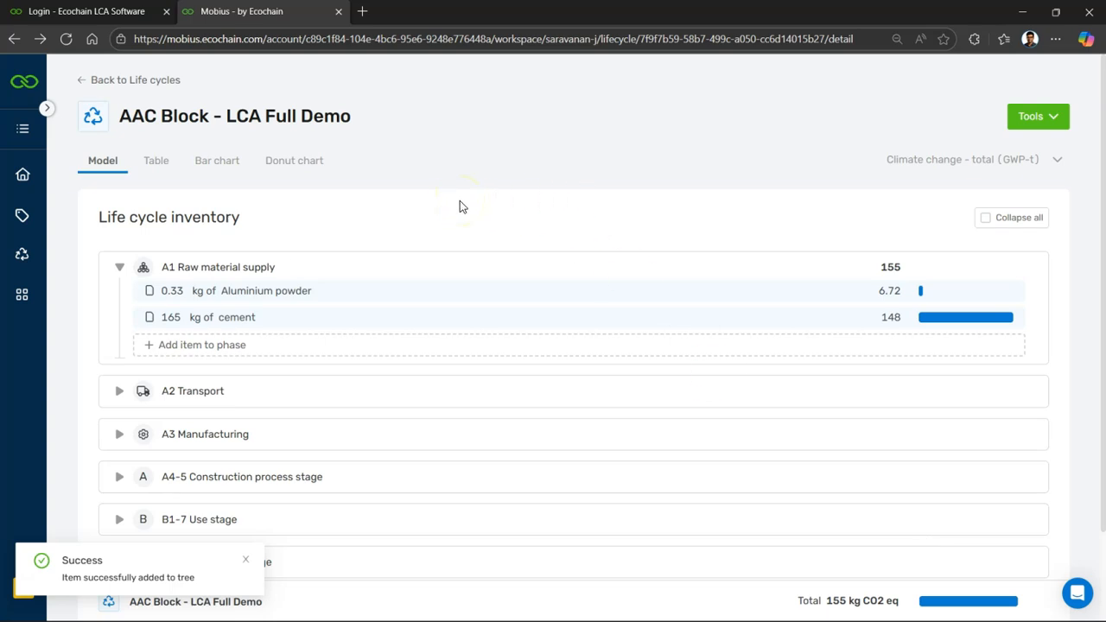
Review the cement item's dataset and description, close its details, and switch to the Word inventory table.
click(427, 322)
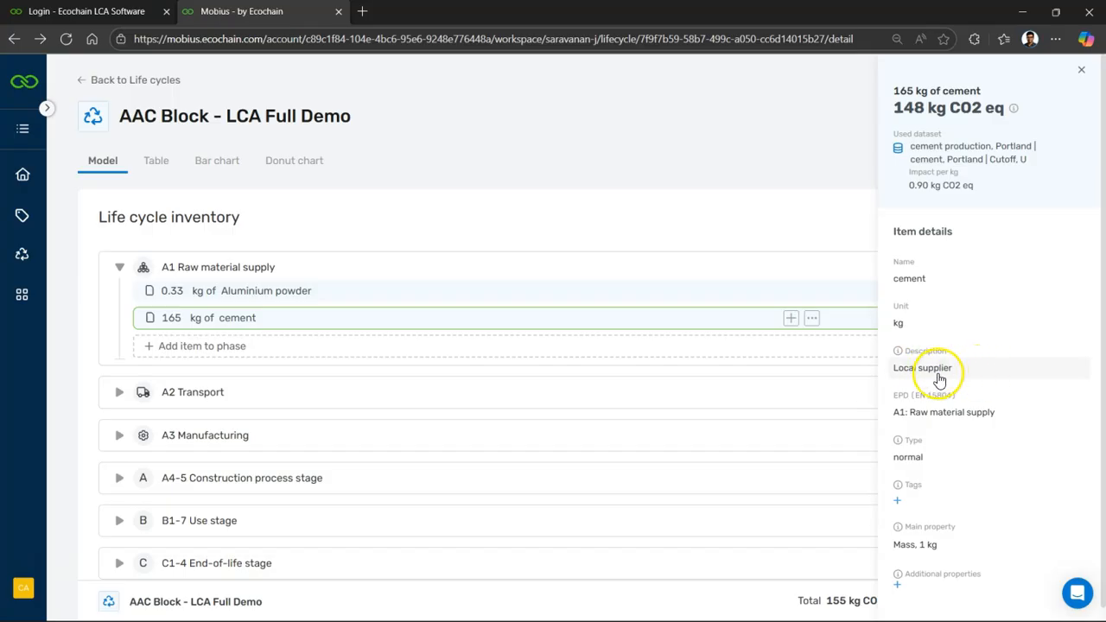
click(1083, 76)
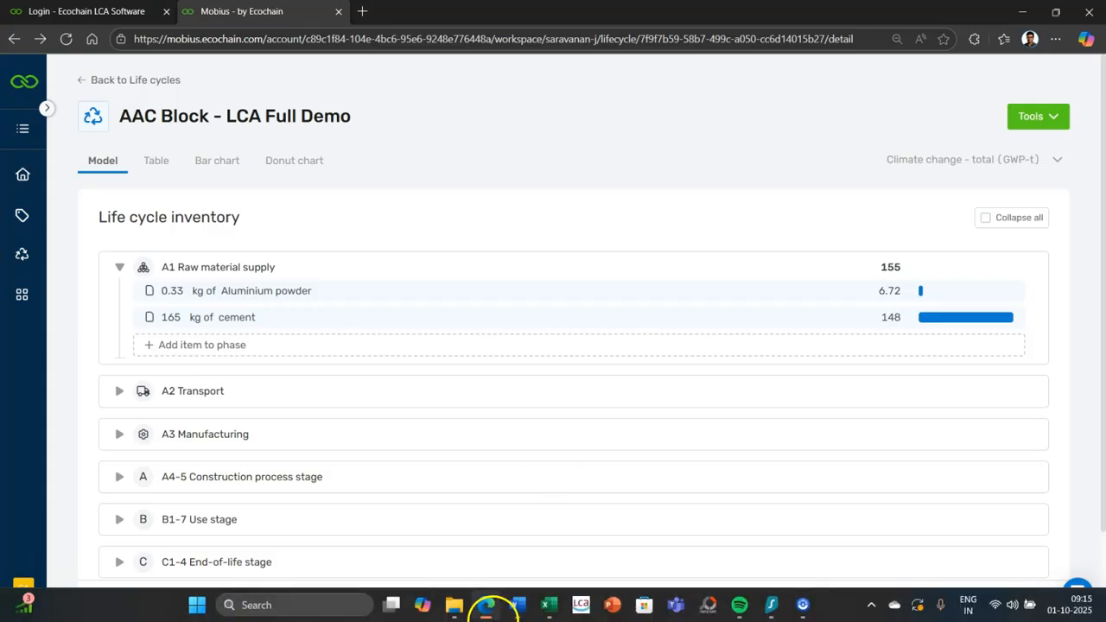
click(516, 608)
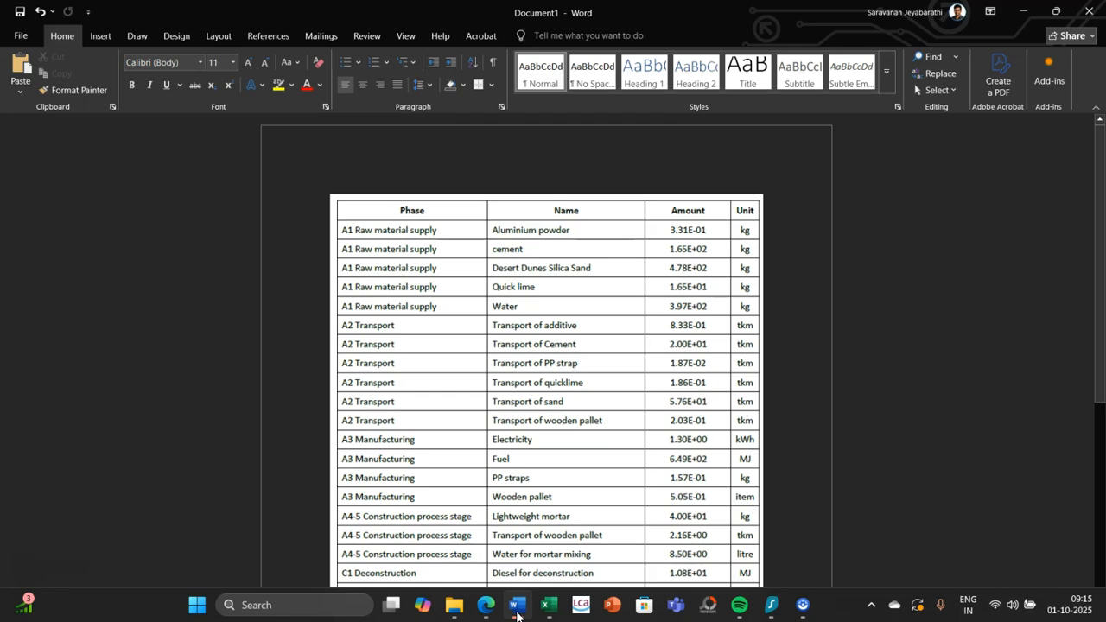
Add the library item Desert Dunes Silica Sand to the A1 Raw material supply phase with an amount of 478 kg from the Word inventory table.
click(516, 608)
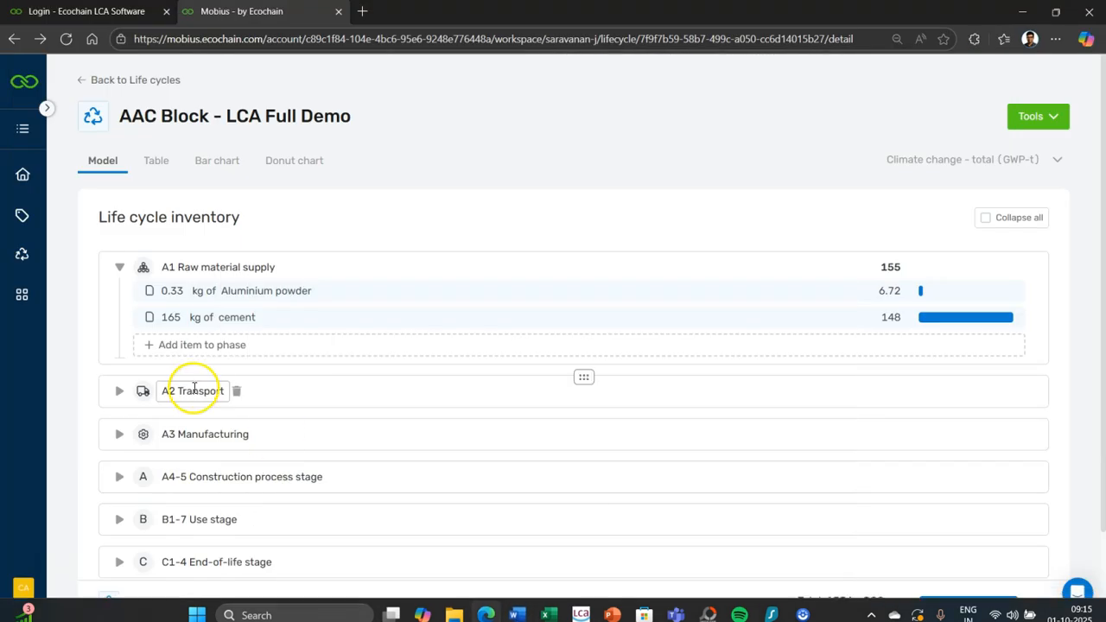
click(958, 259)
text(desert)
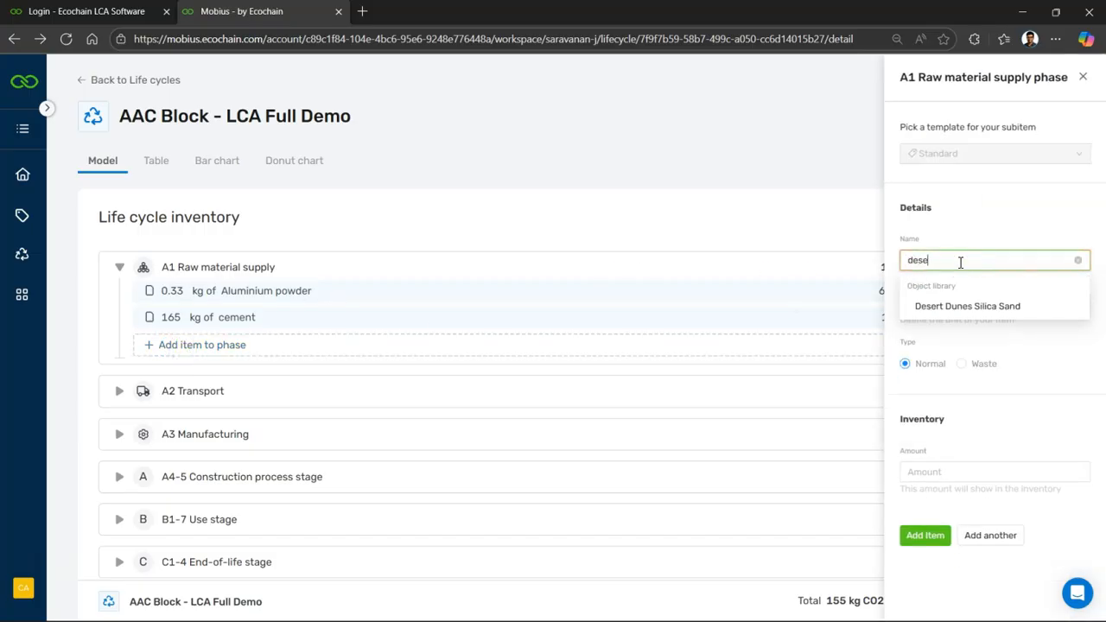
click(953, 310)
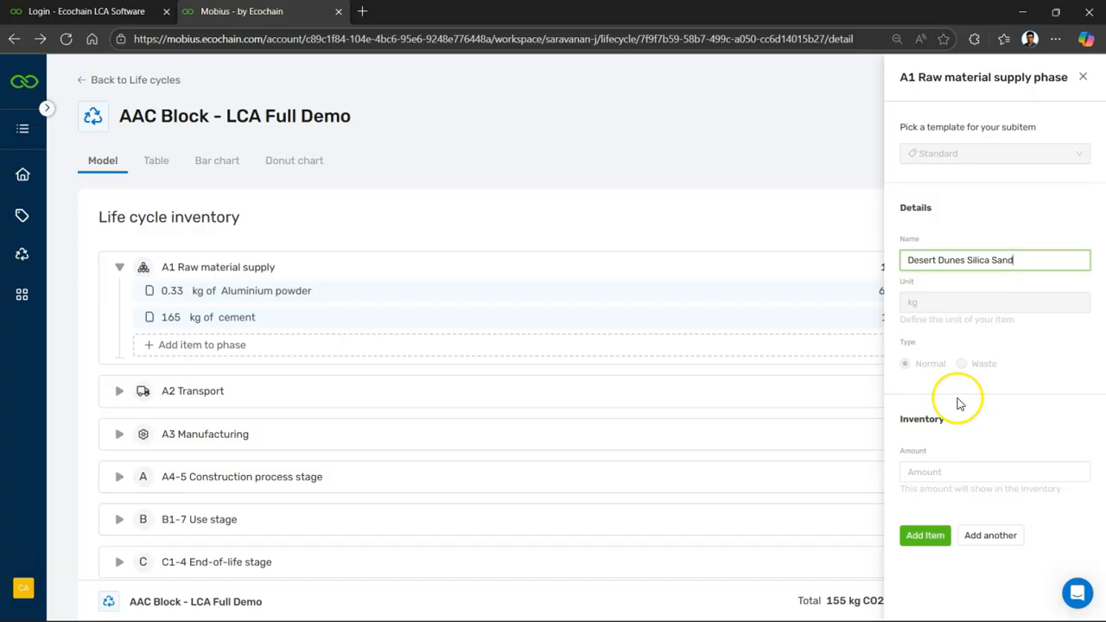
click(931, 472)
mouse_move(623, 615)
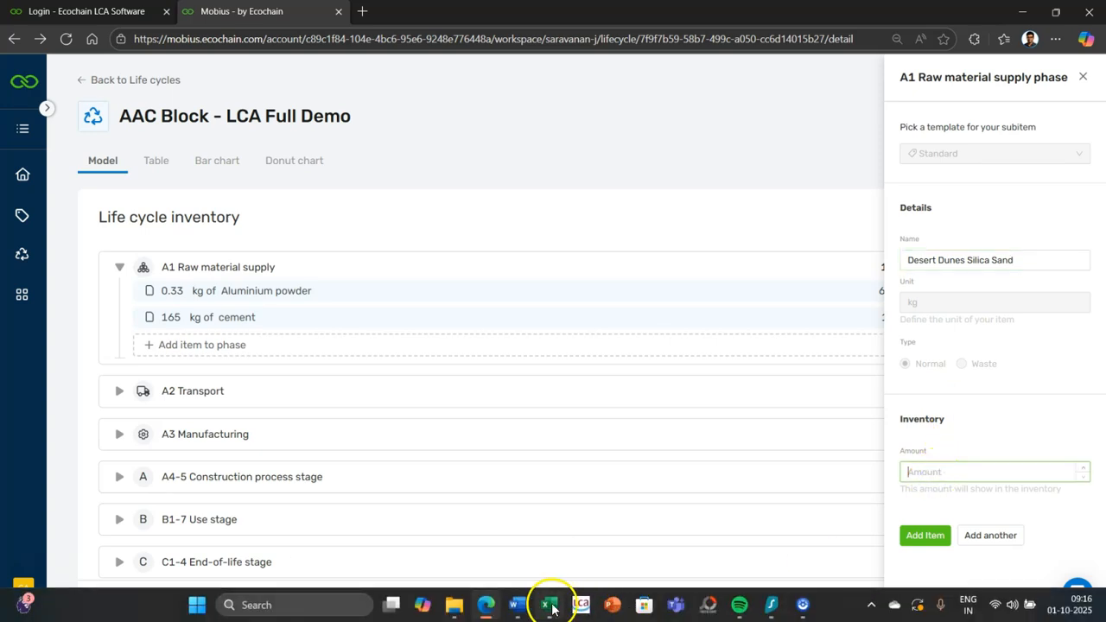
click(516, 610)
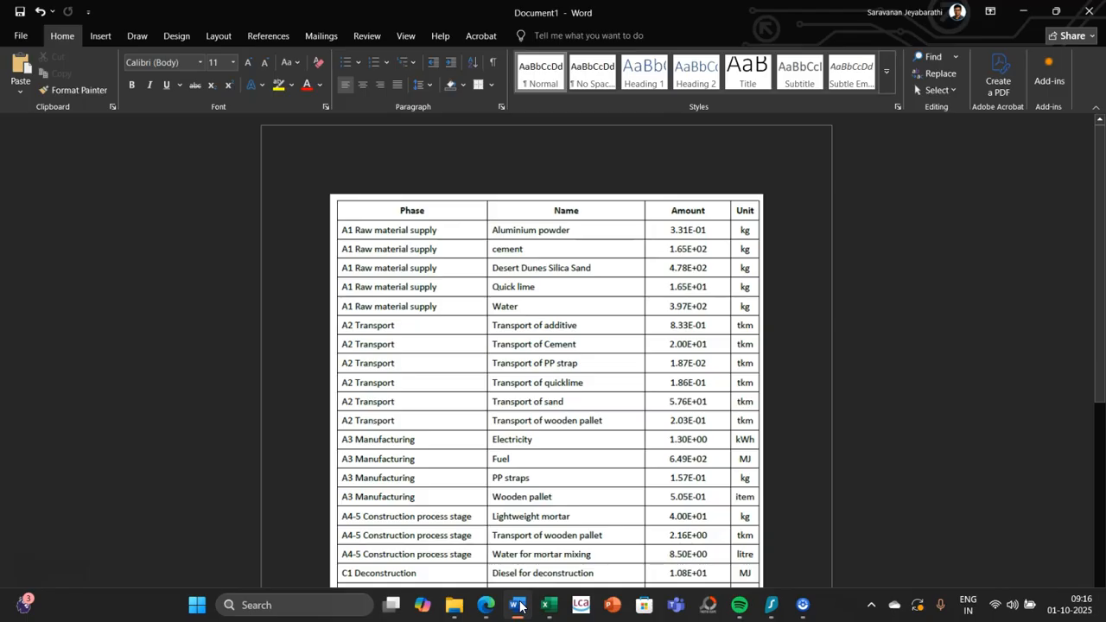
click(519, 608)
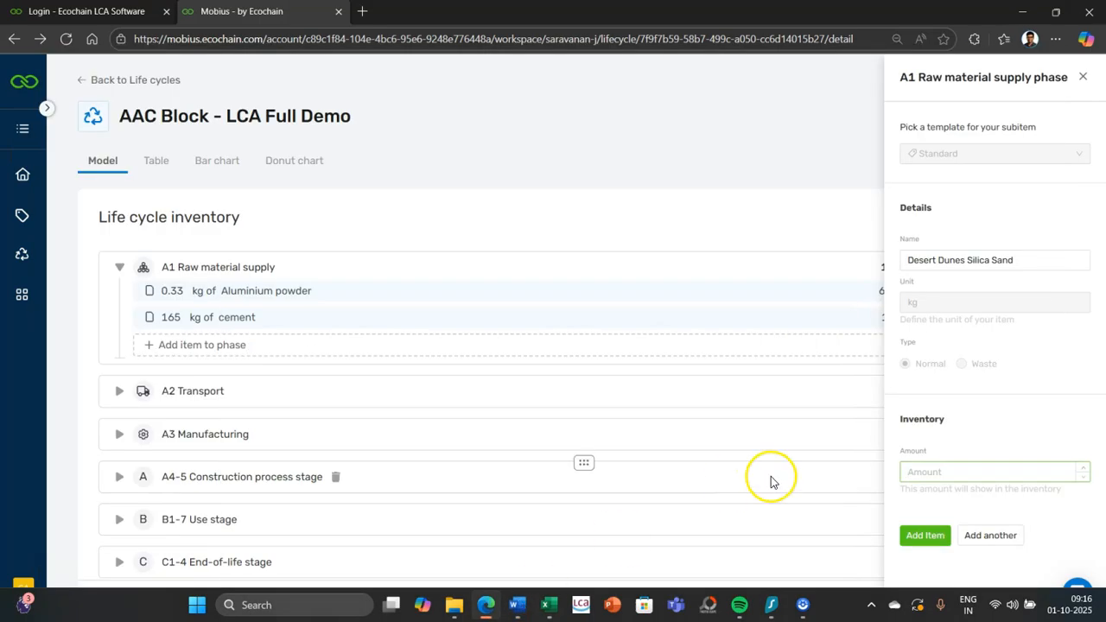
text(478)
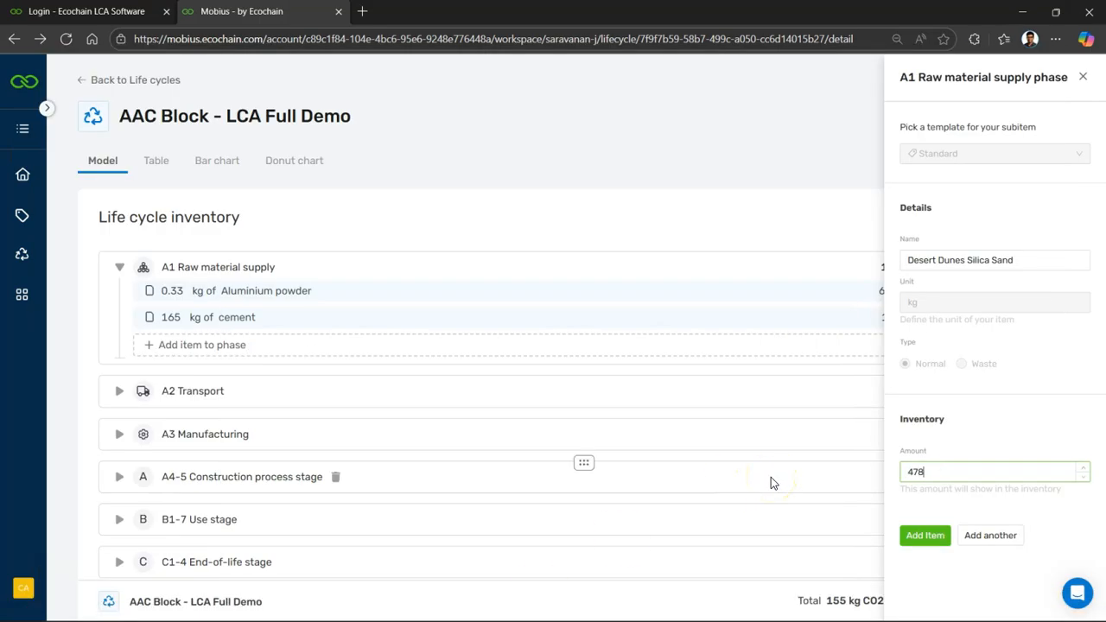
click(924, 536)
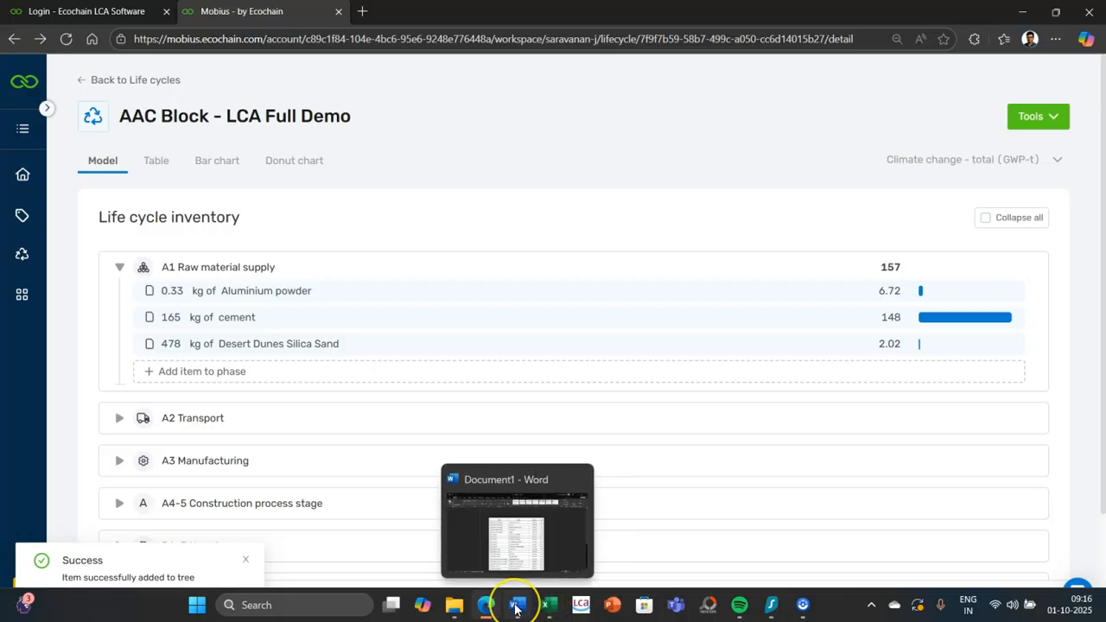
Check the Word inventory table and start a new A1 Raw material supply item using the library item Quick lime.
click(516, 607)
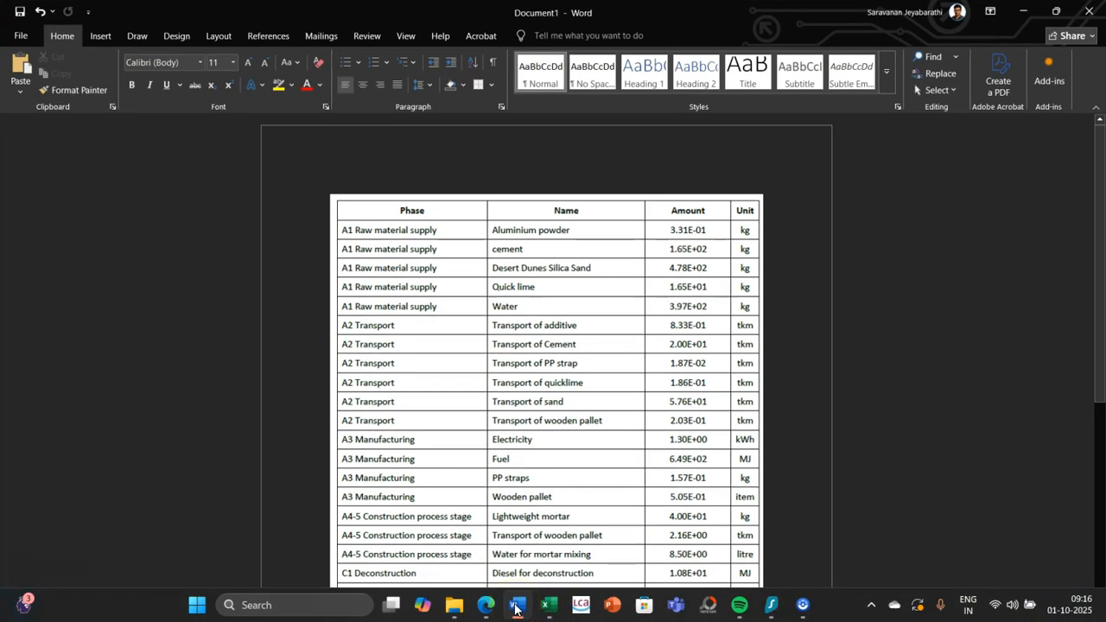
click(515, 606)
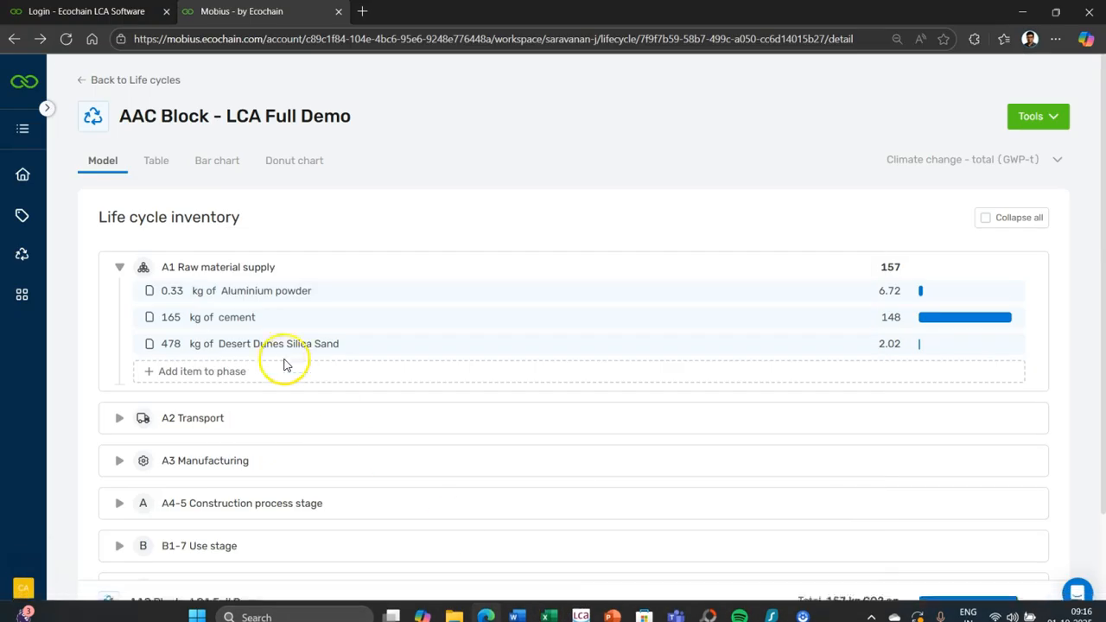
click(226, 372)
click(939, 258)
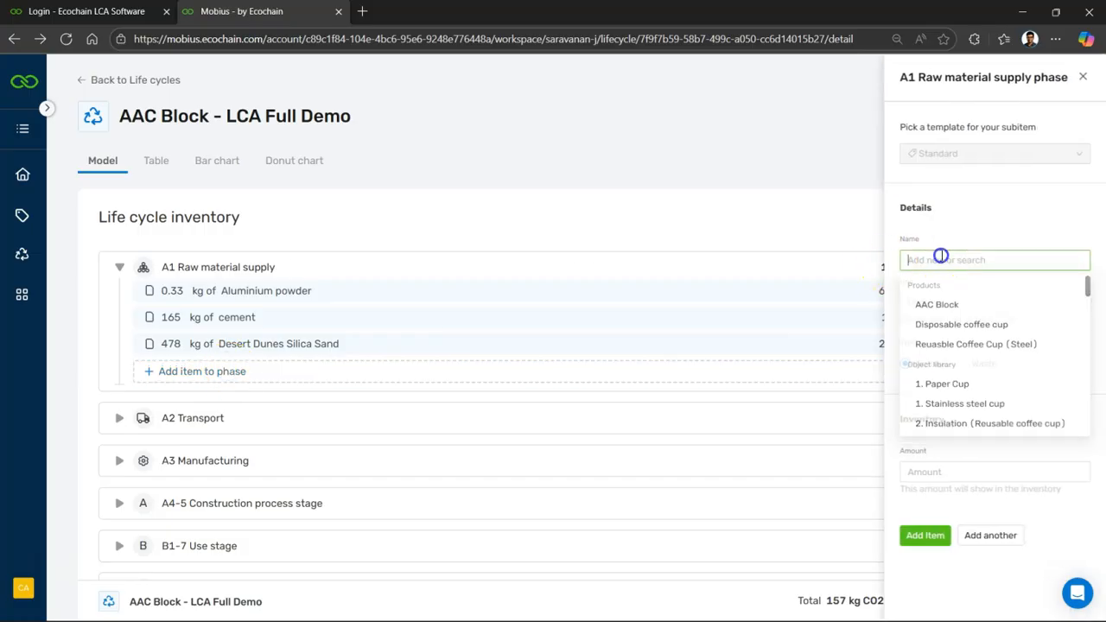
text(quic)
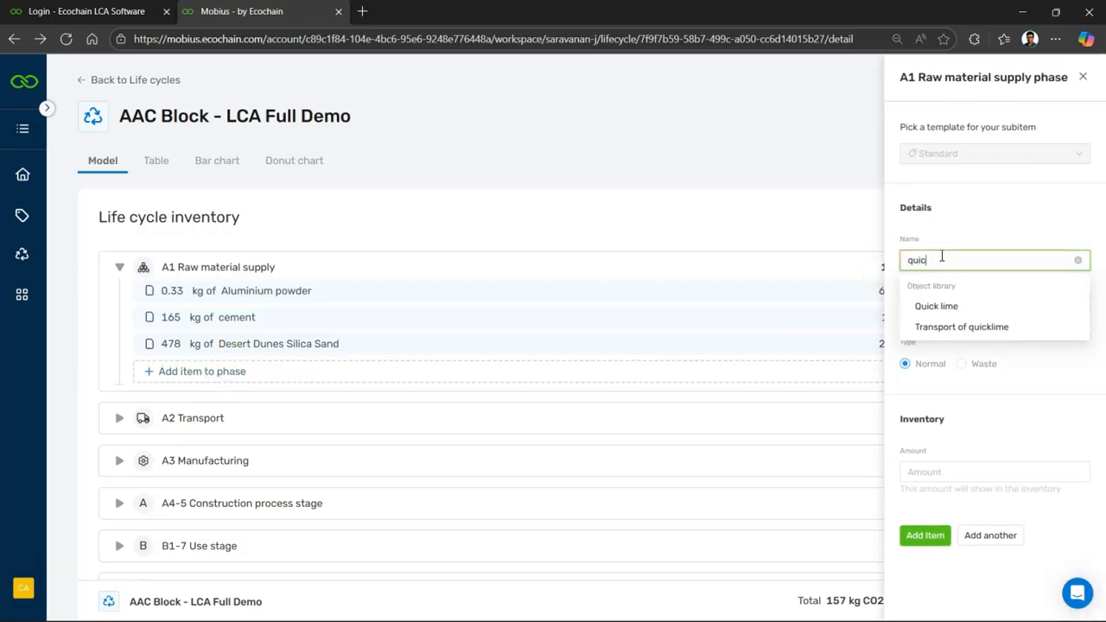
text(klime)
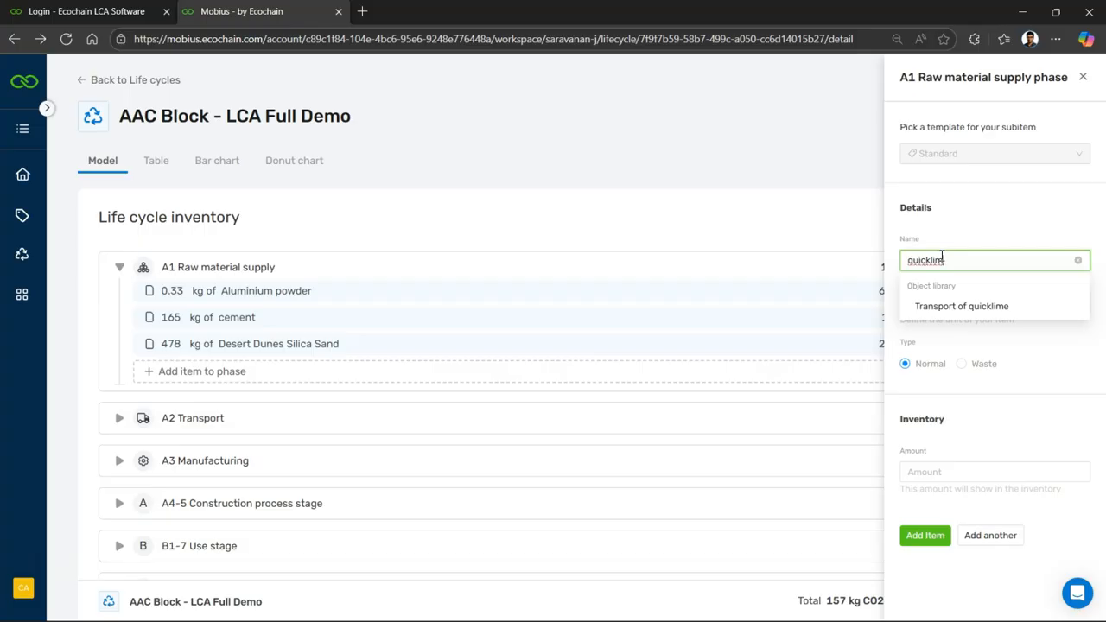
key(BackSpace)
key(BackSpace)
key(BackSpace)
key(BackSpace)
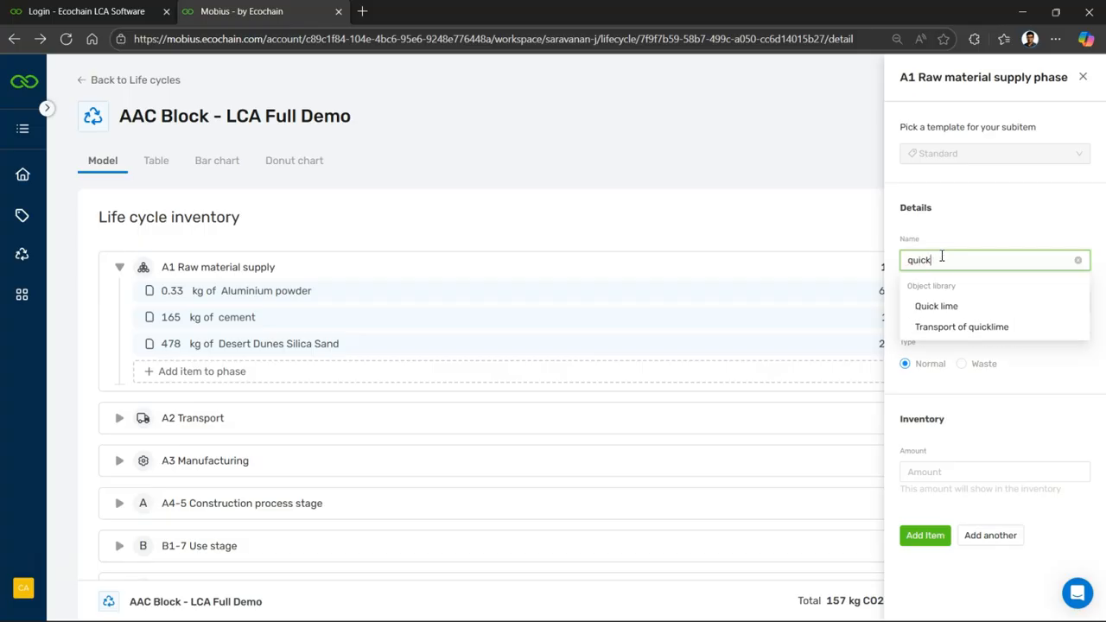
click(937, 306)
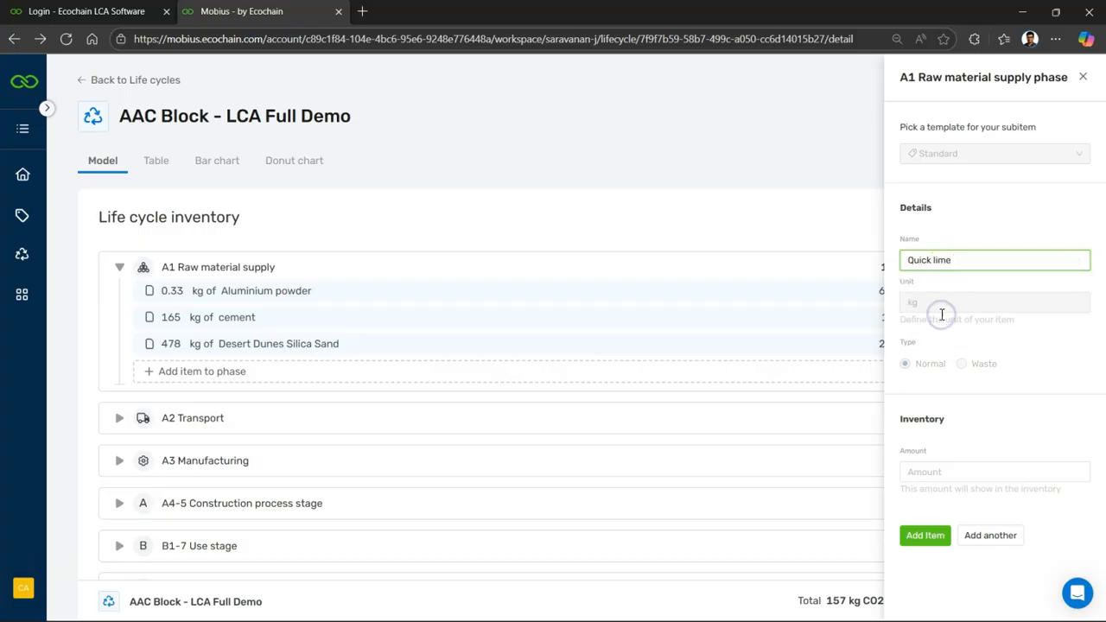
Set the Quick lime amount to 16.5 kg according to the Word inventory table and add the item to the phase.
click(923, 465)
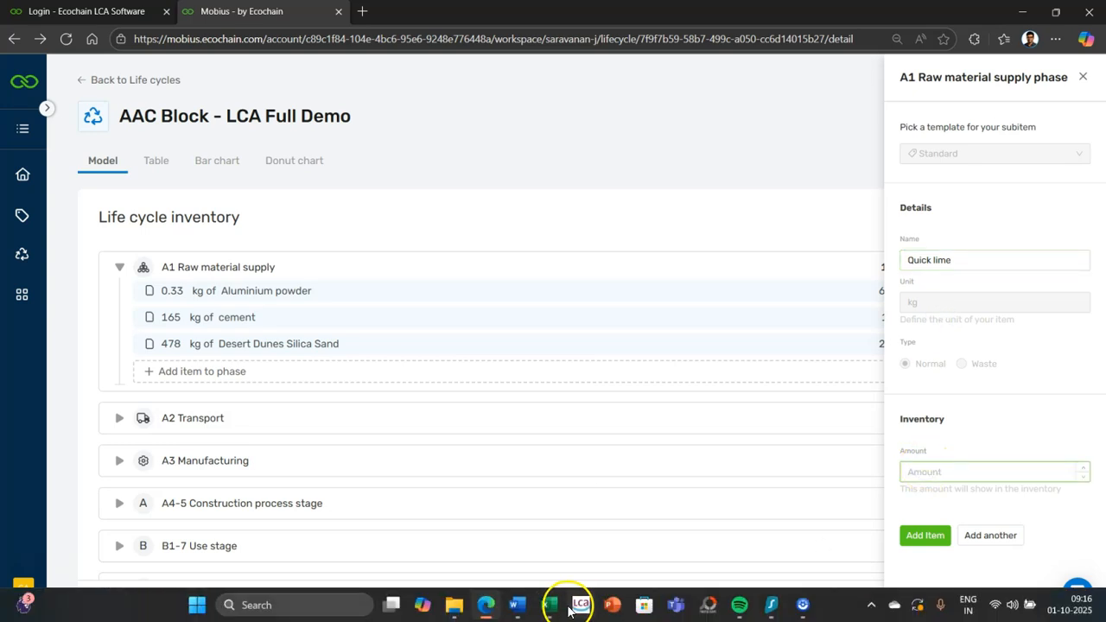
click(522, 606)
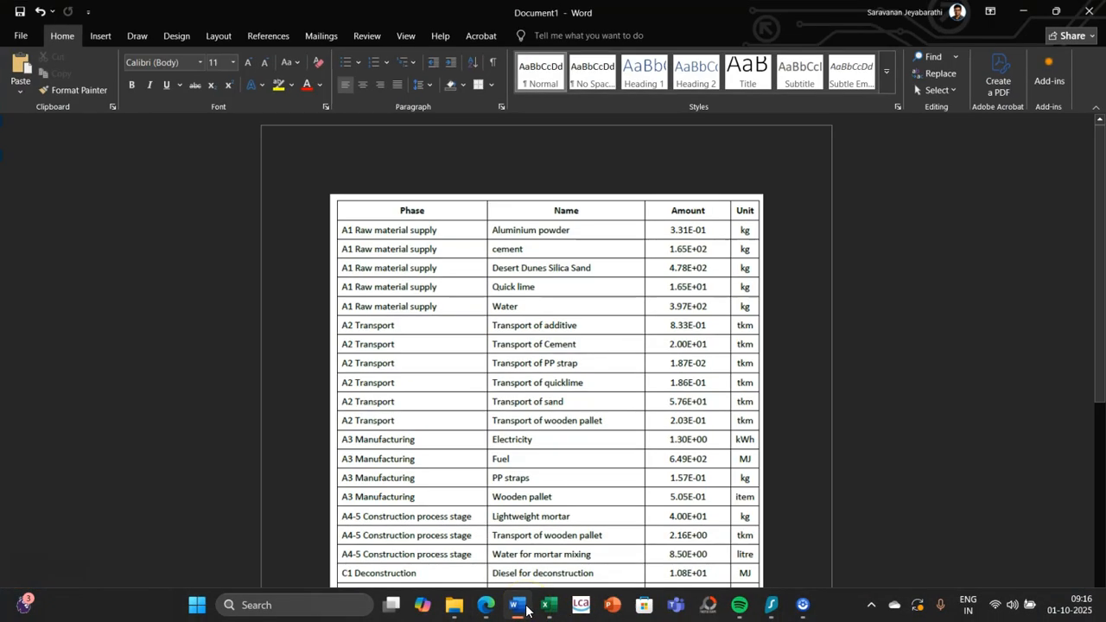
click(522, 607)
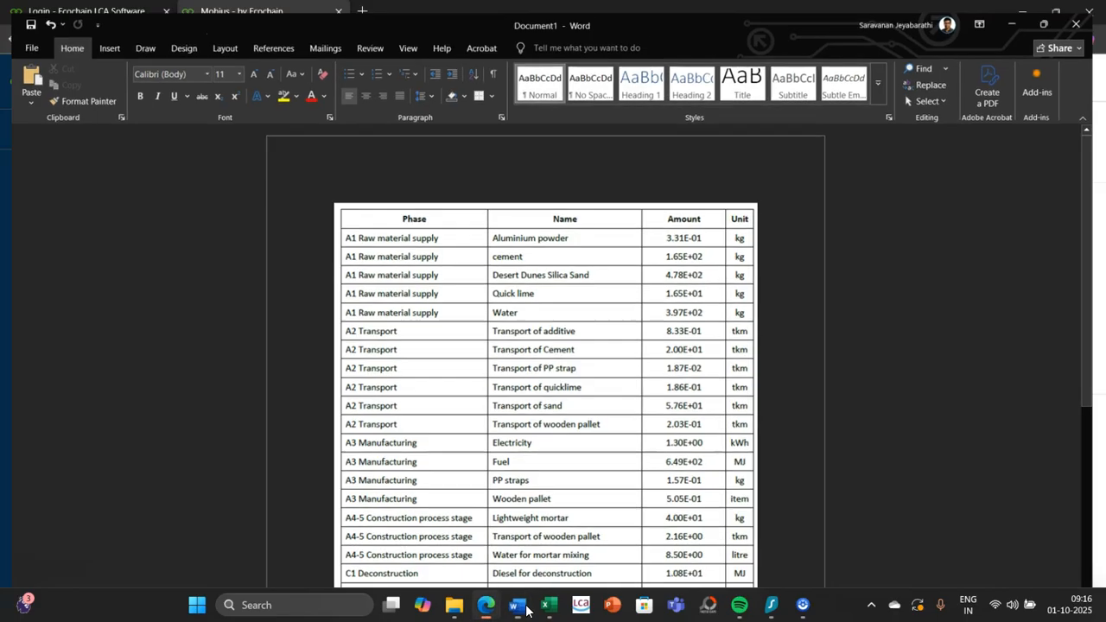
text(16.5)
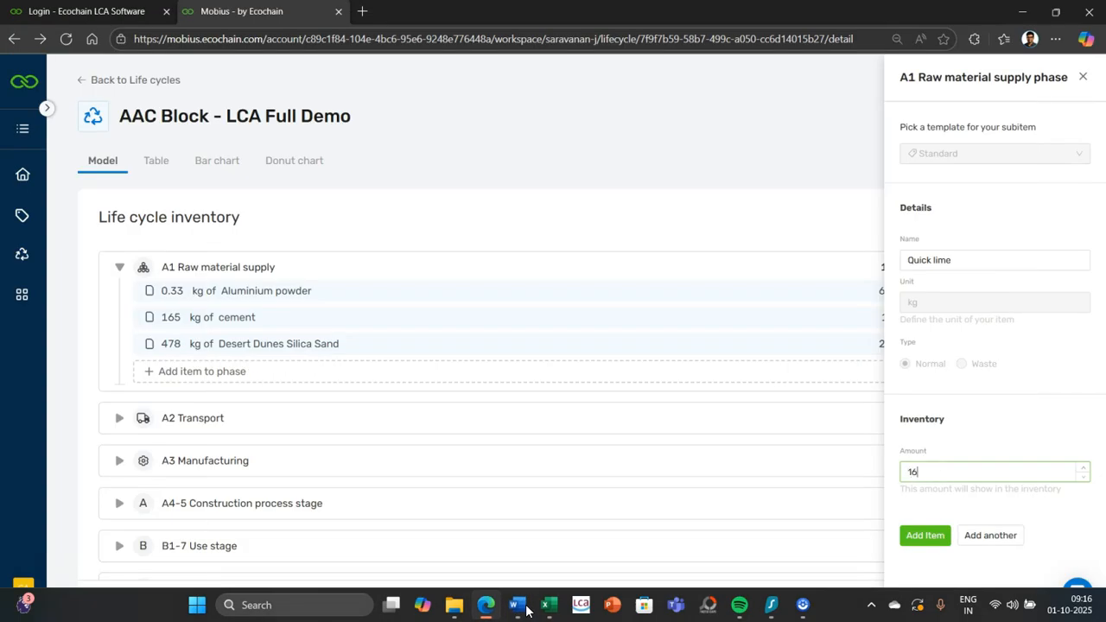
click(927, 537)
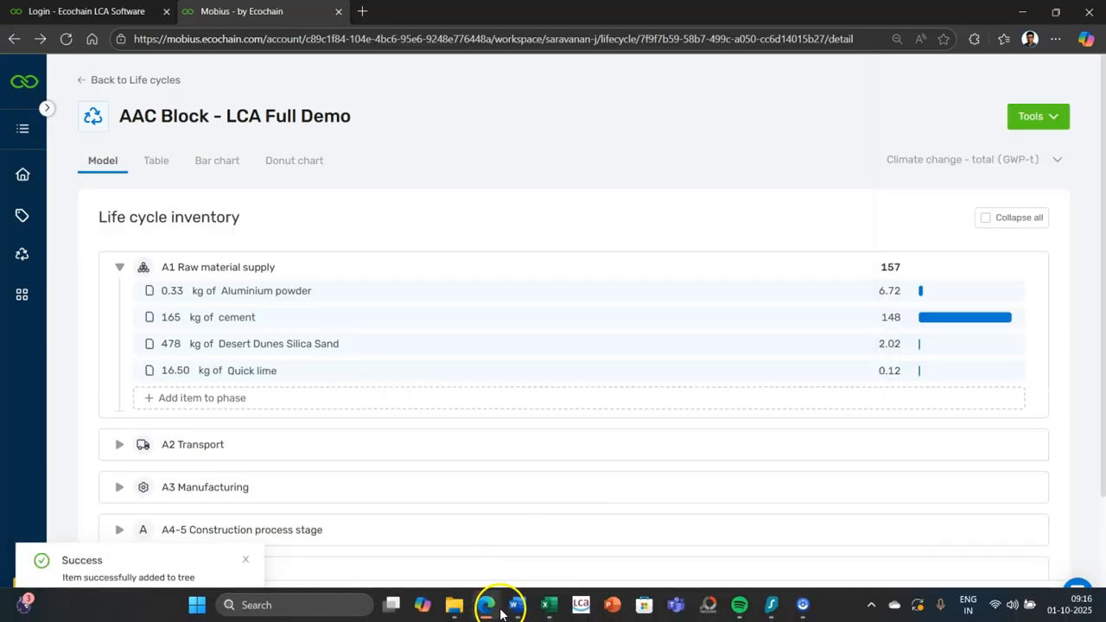
Add the first Water item from the library to the A1 Raw material supply phase with an amount of 397 litre, checking the Word inventory table.
click(515, 610)
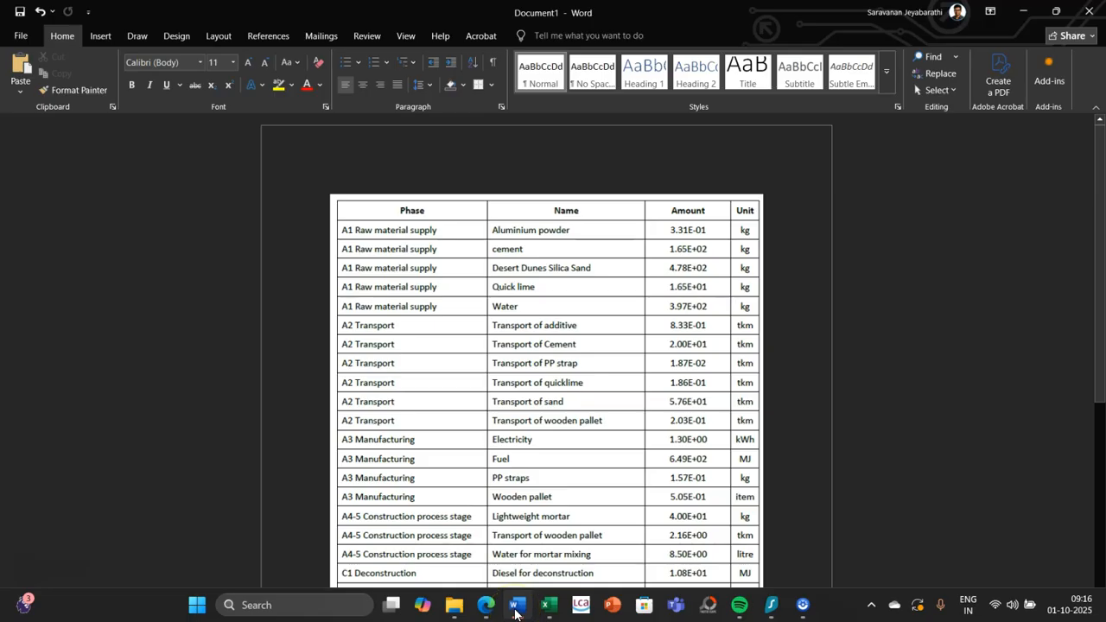
click(515, 610)
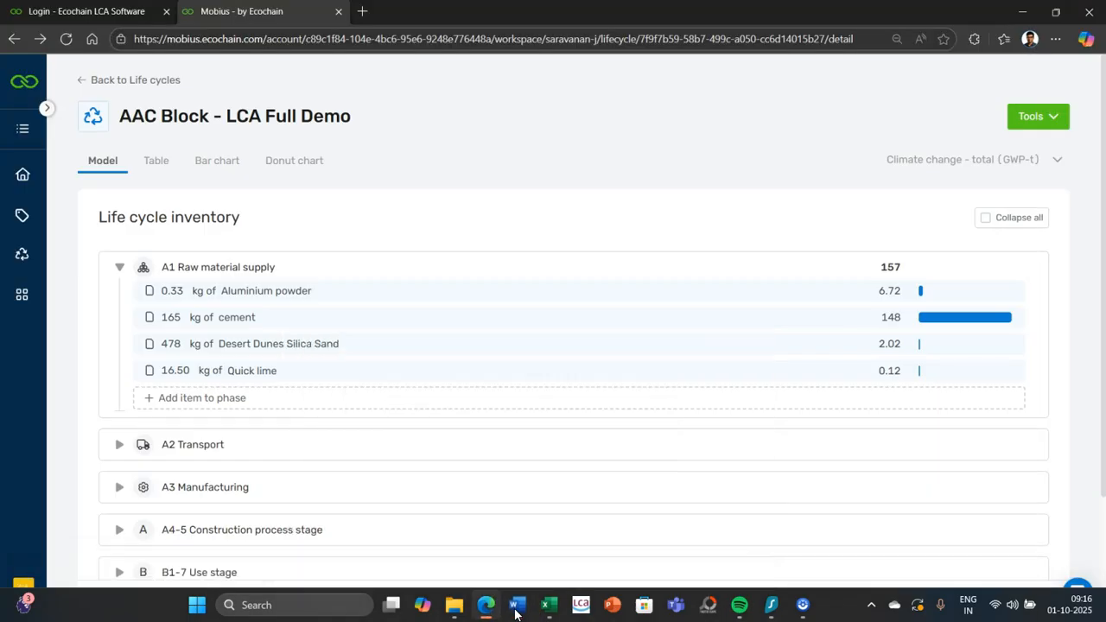
click(205, 406)
click(961, 262)
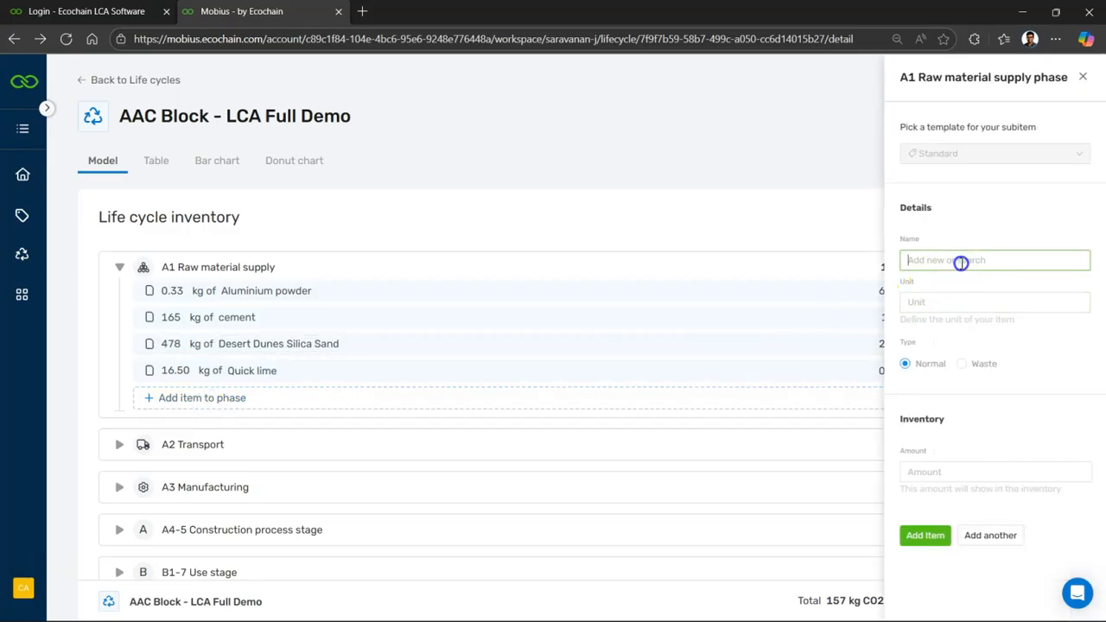
text(Water)
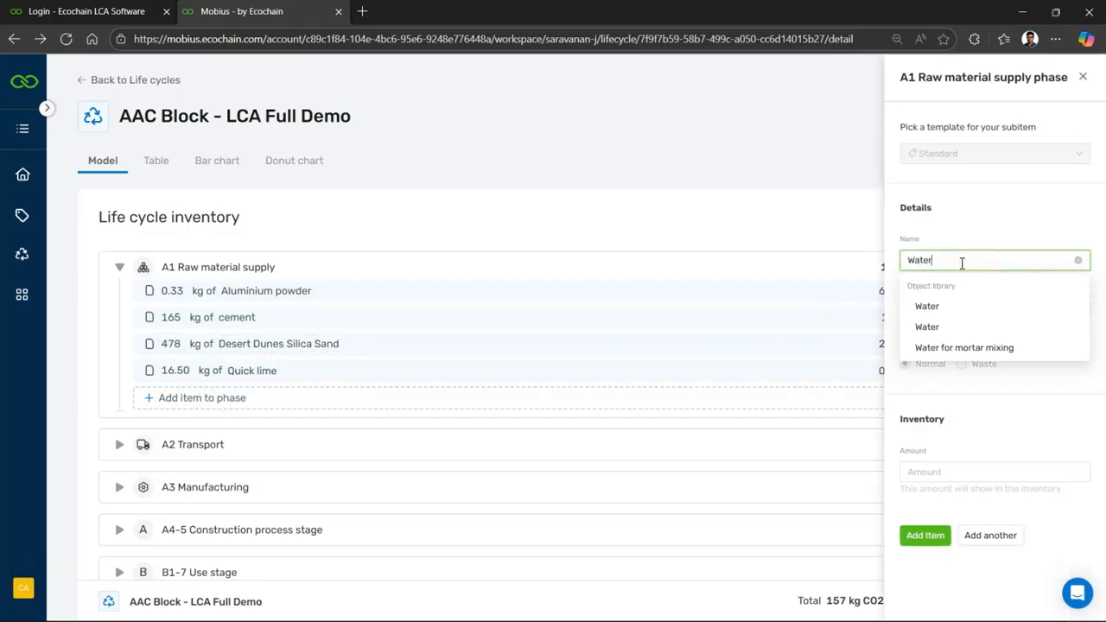
click(922, 311)
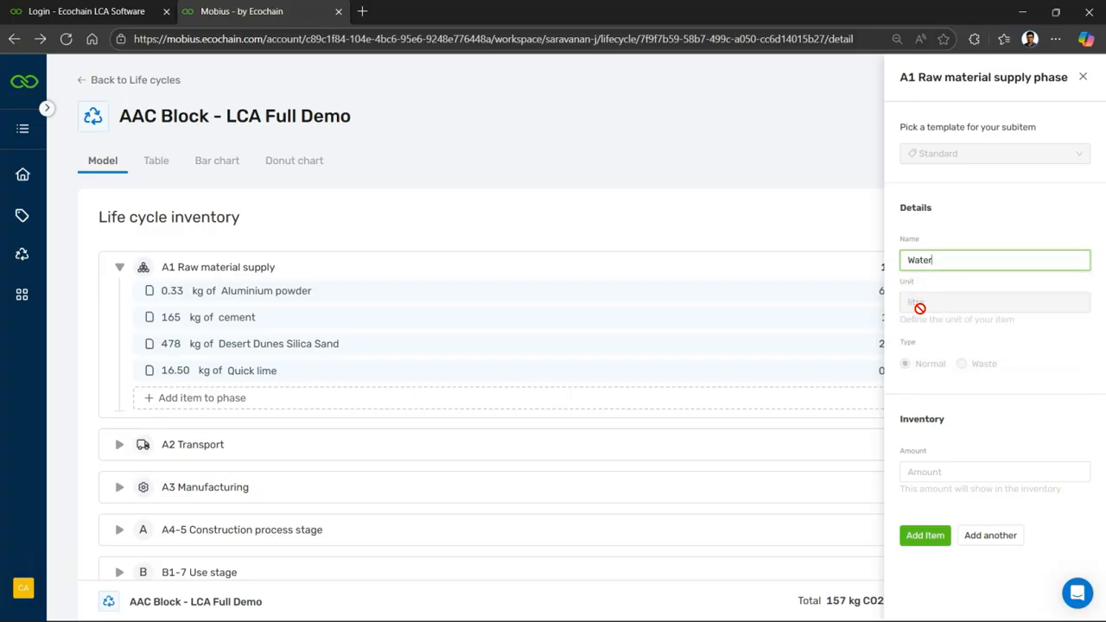
click(935, 471)
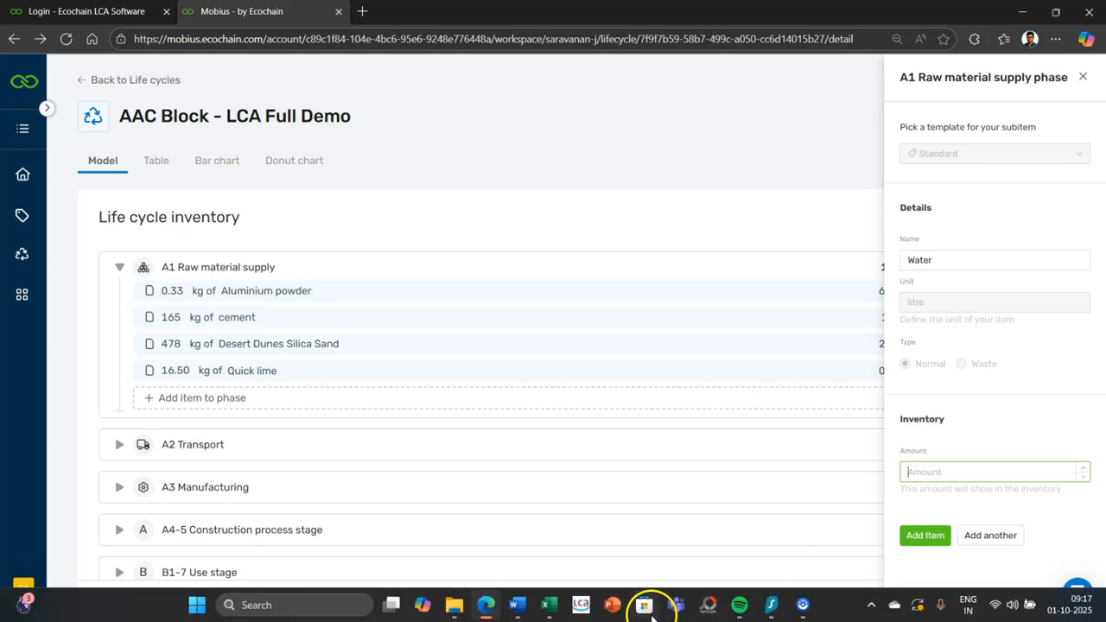
click(516, 604)
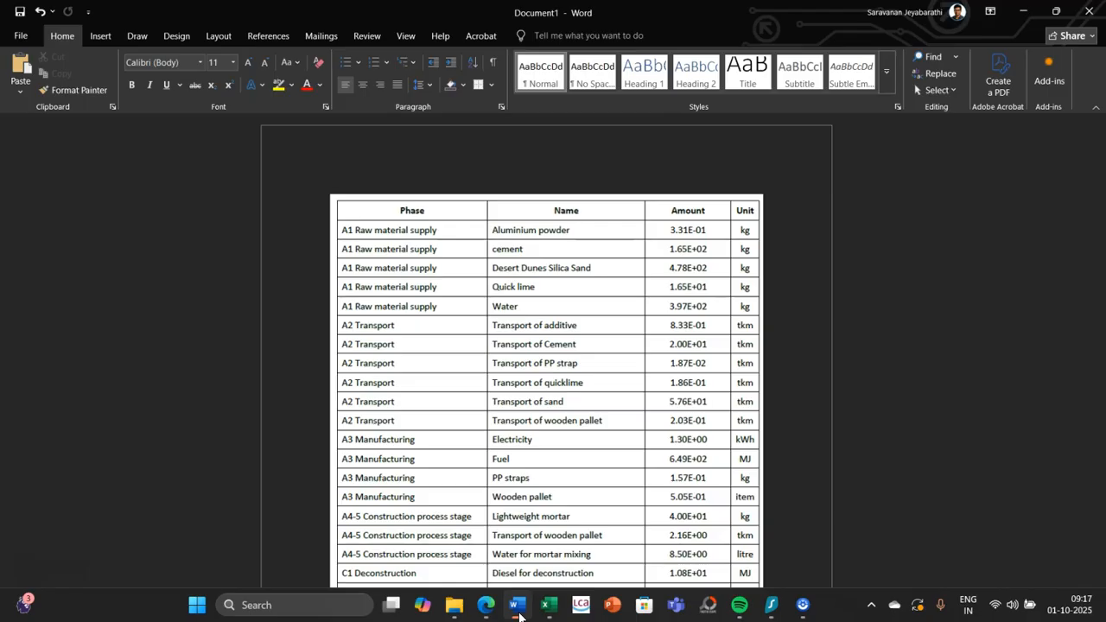
click(517, 604)
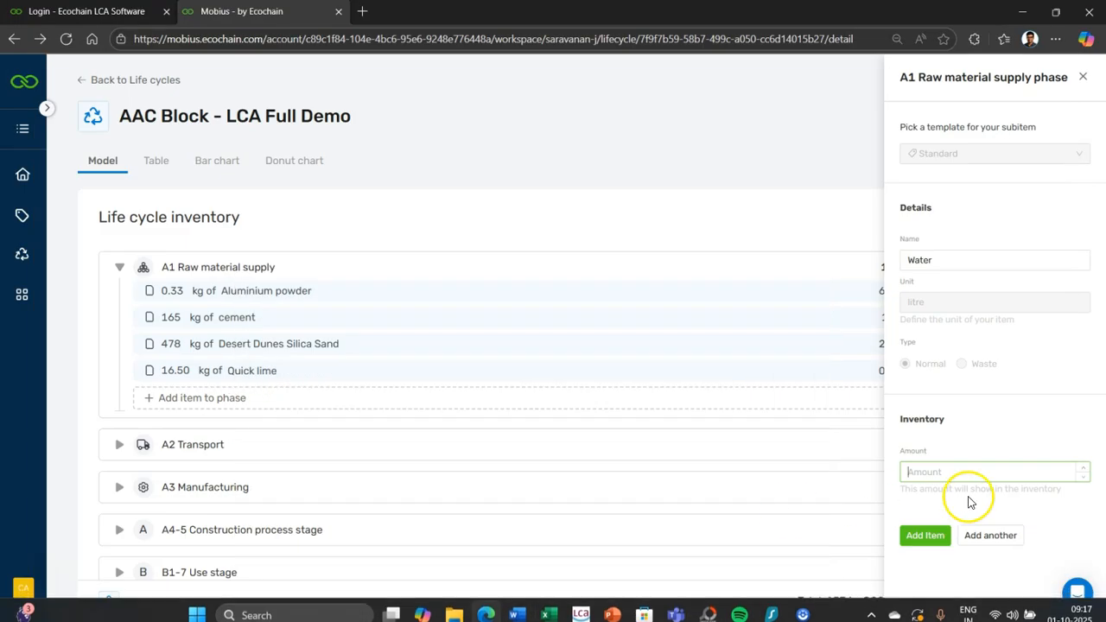
text(397)
click(920, 535)
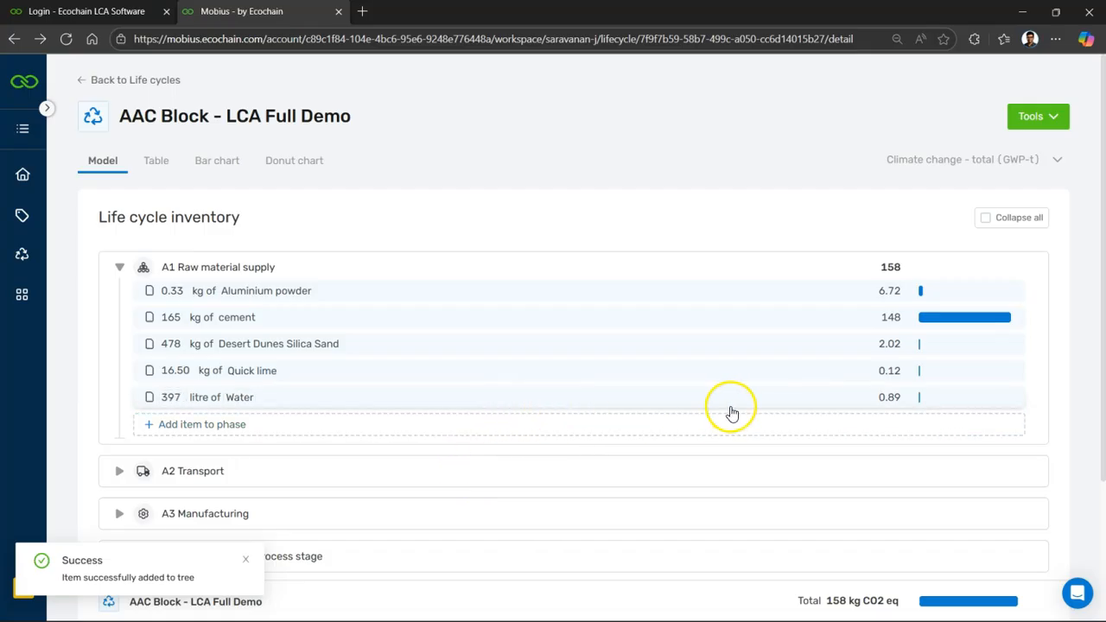
Review the Water item's dataset and details, and check the A2 Transport entries in the Word inventory table before returning to the life cycle.
click(698, 404)
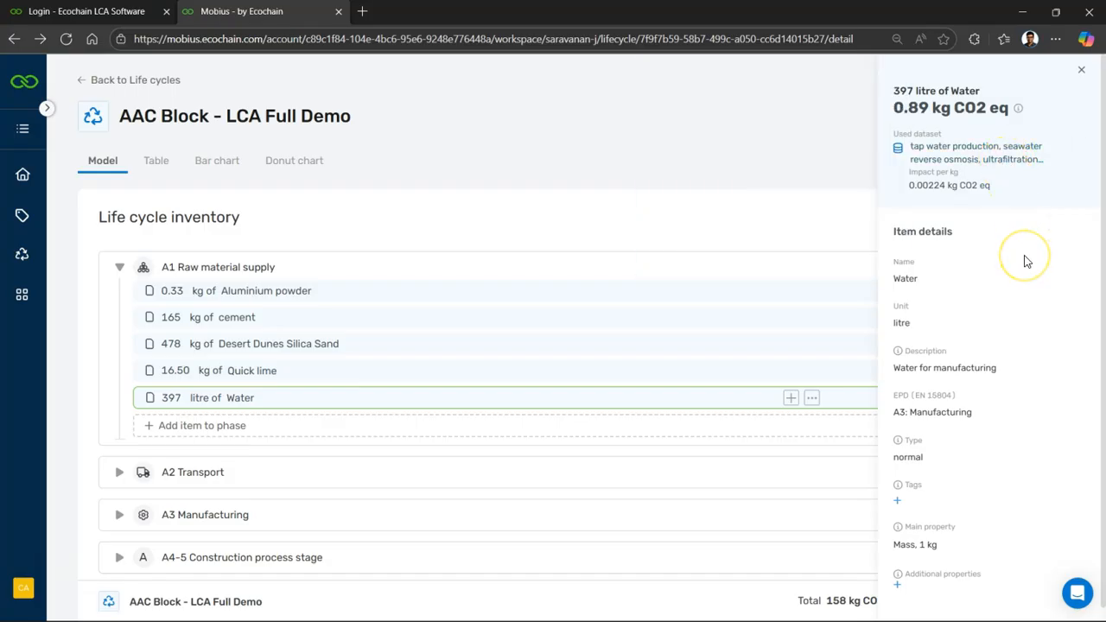
click(679, 192)
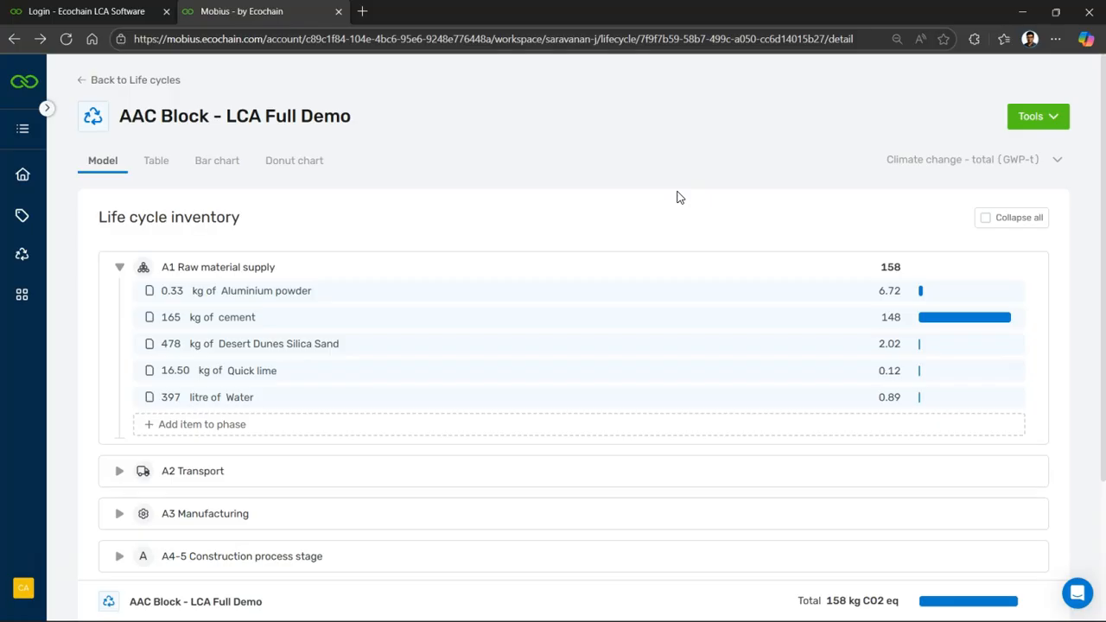
mouse_move(555, 619)
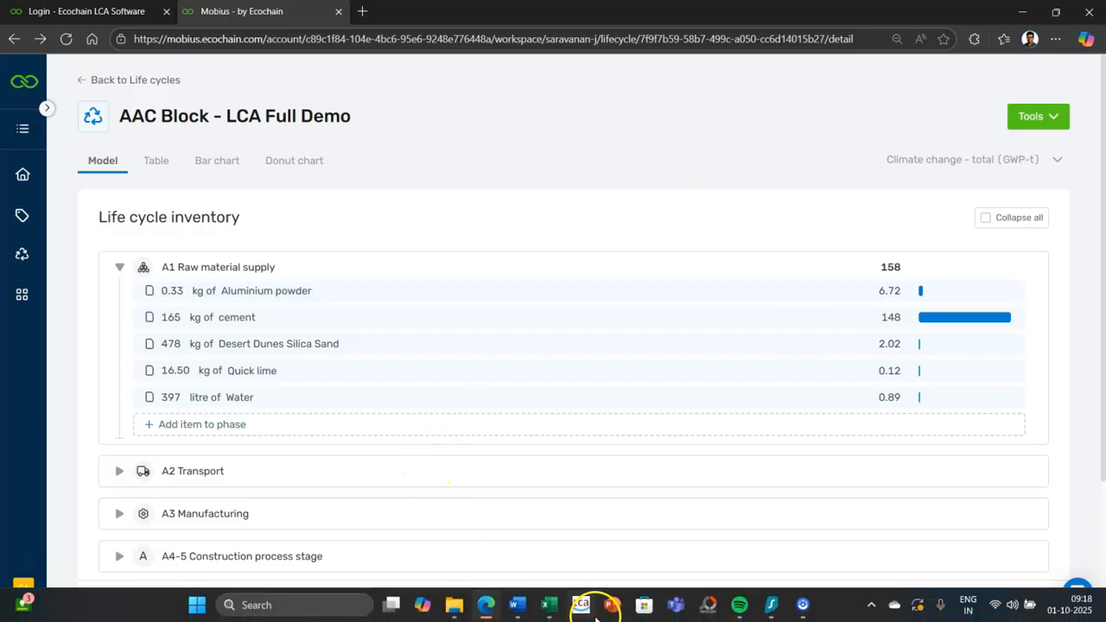
click(519, 609)
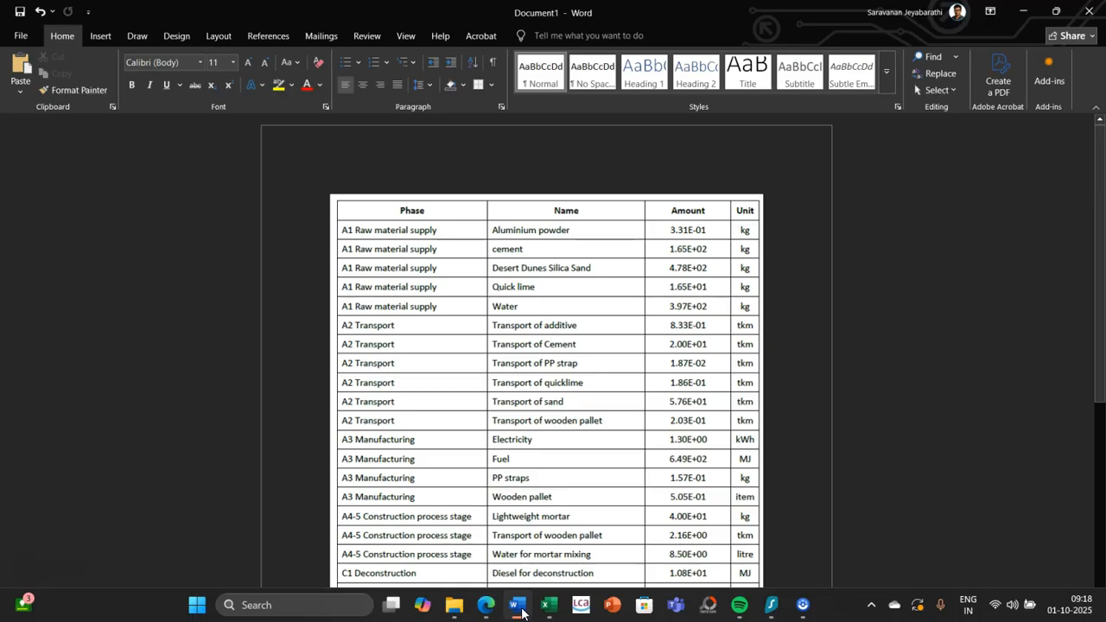
click(519, 608)
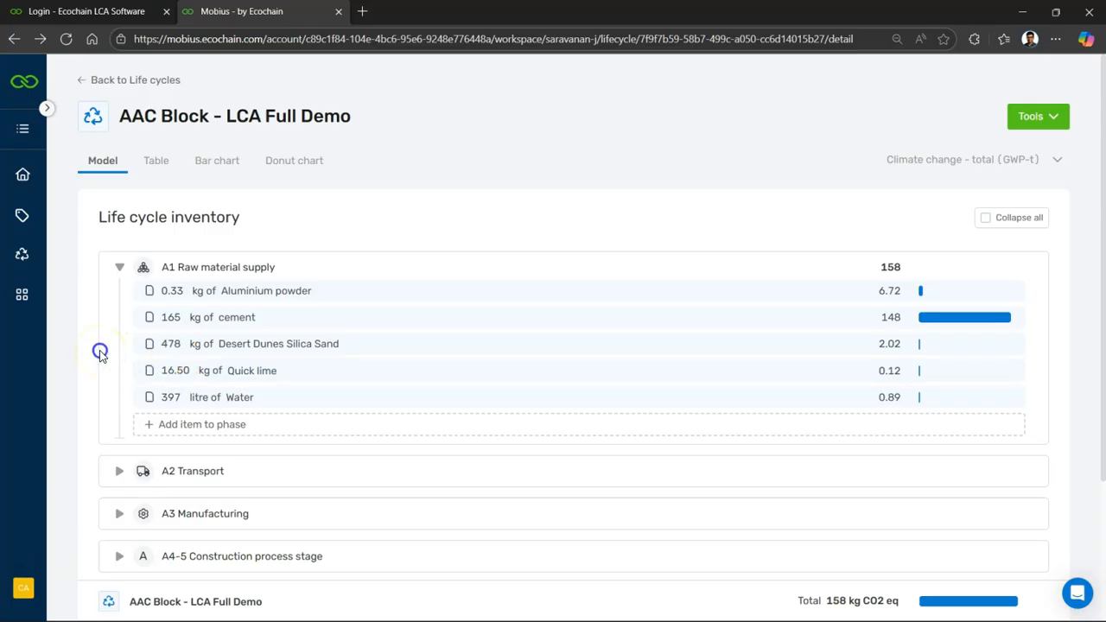
scroll(101, 358, down, 2)
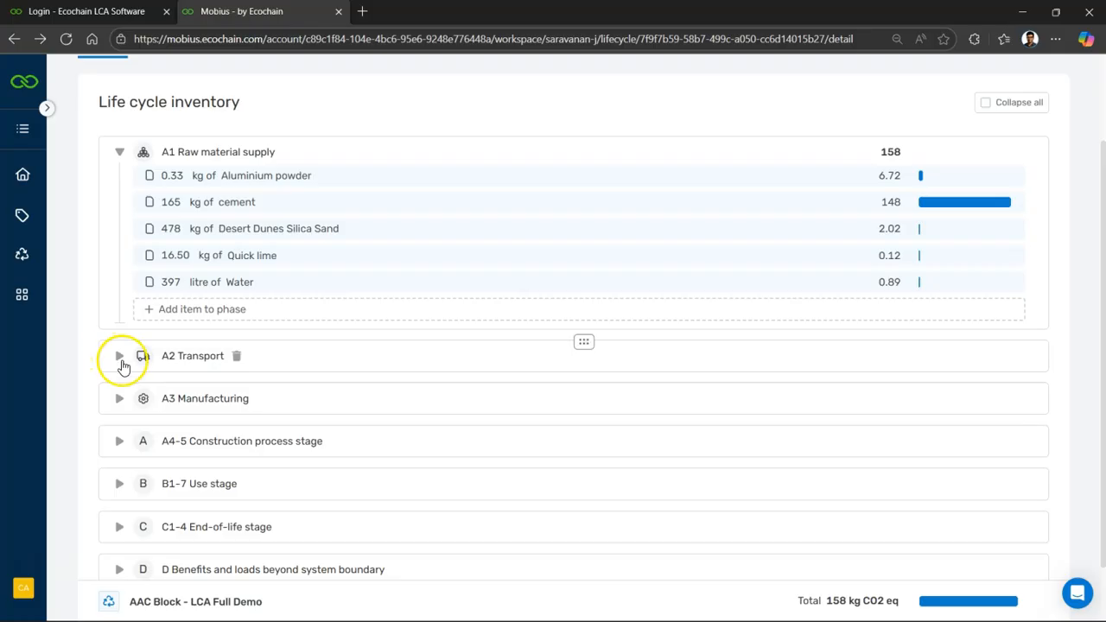
Expand the A2 Transport phase and check its entries in the Word inventory table before returning to the life cycle.
click(118, 359)
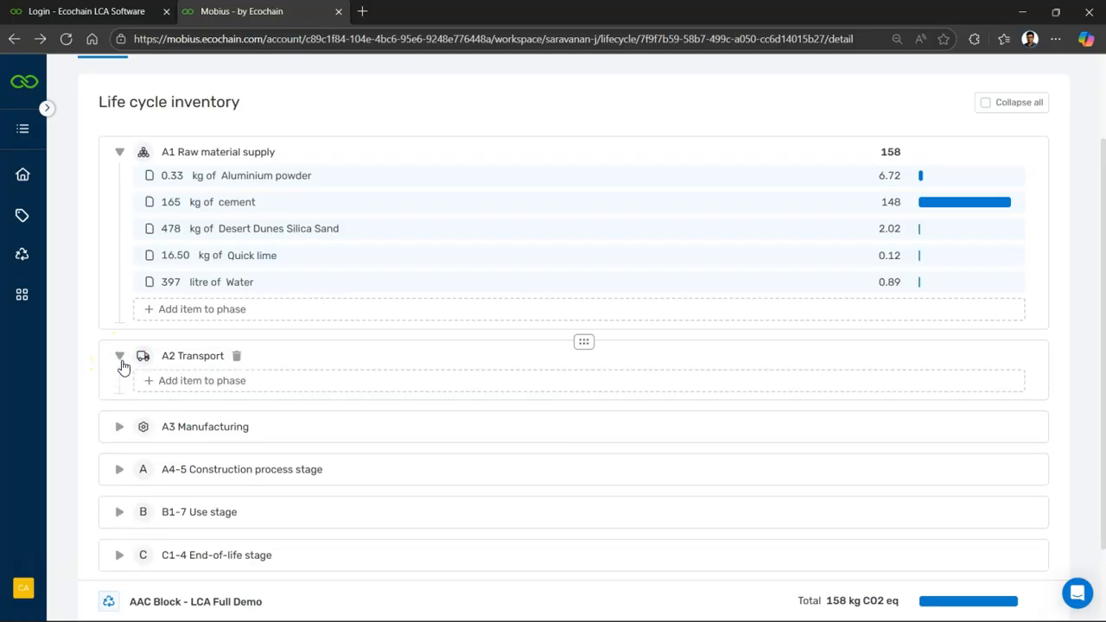
mouse_move(598, 615)
click(514, 610)
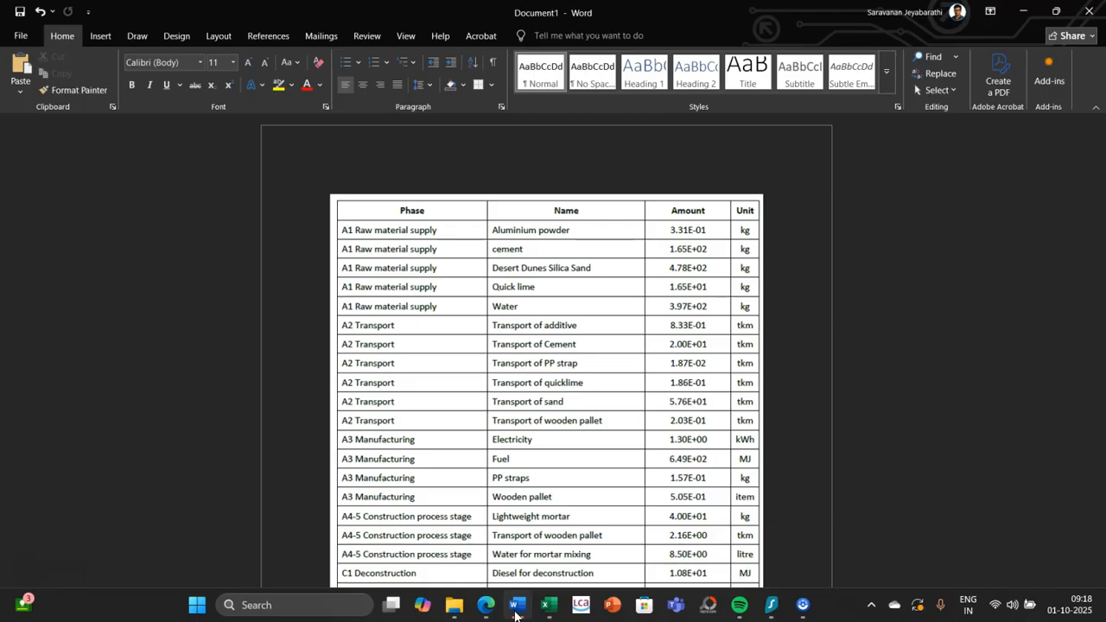
click(485, 605)
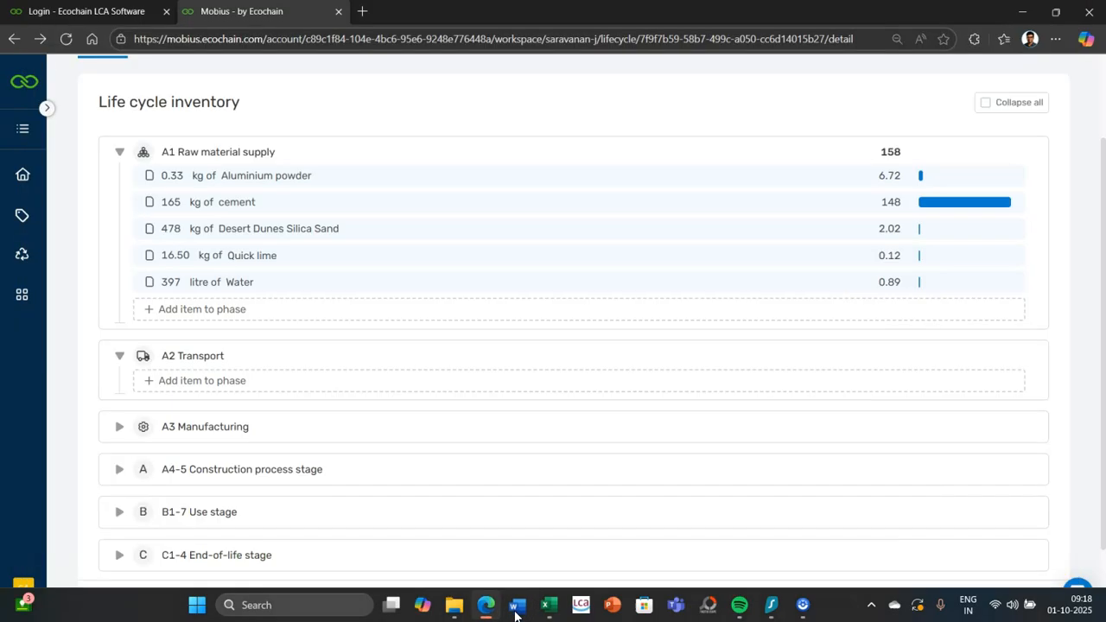
click(134, 378)
click(203, 381)
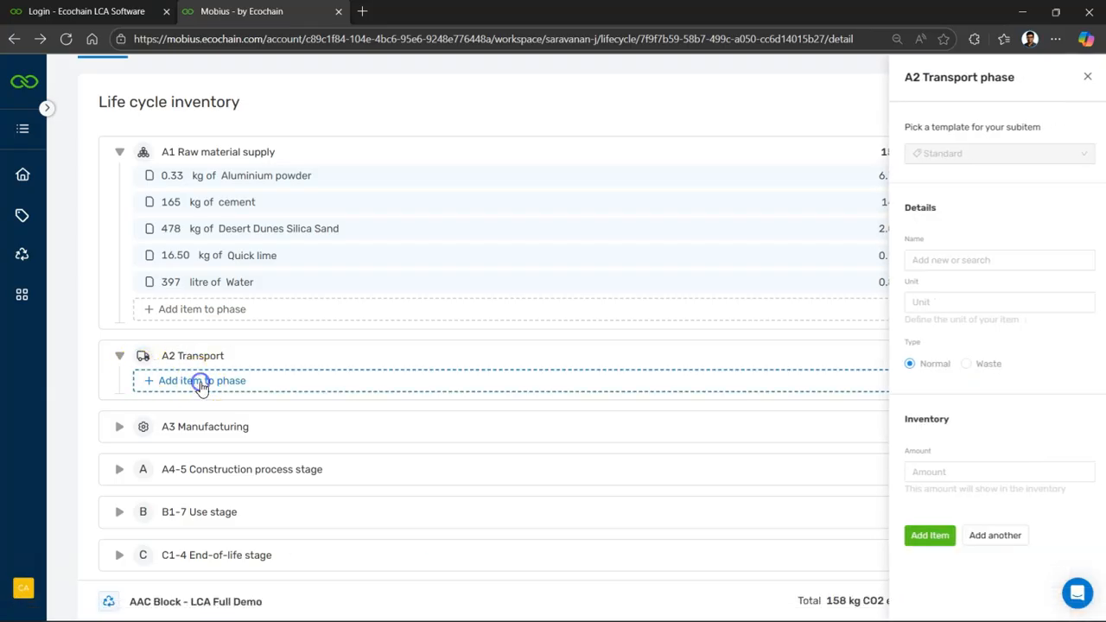
click(982, 252)
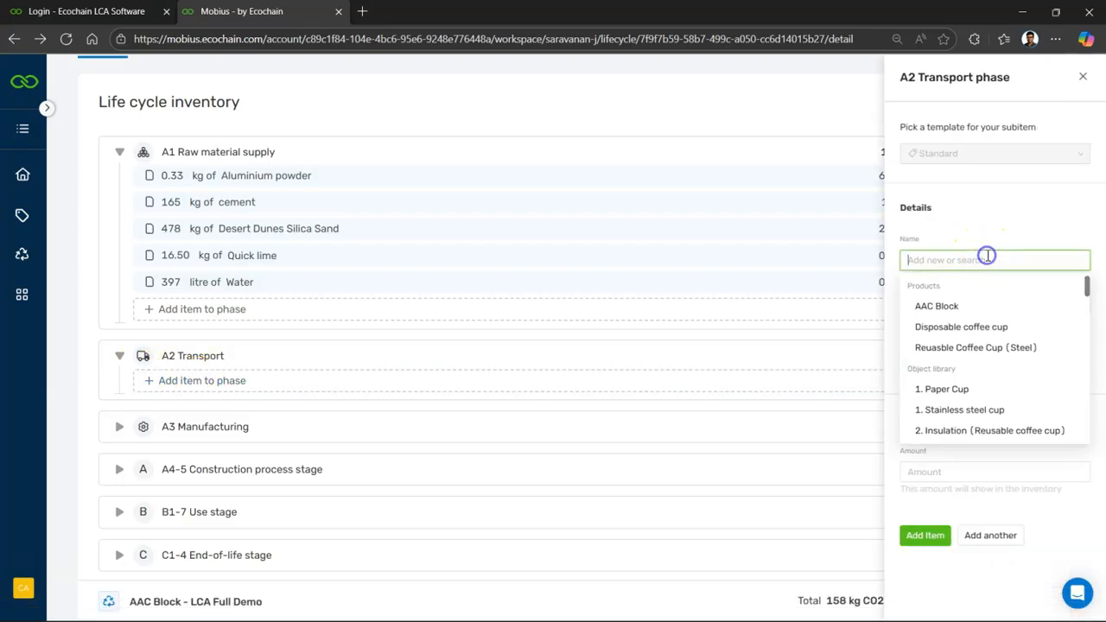
text(tra)
text(n)
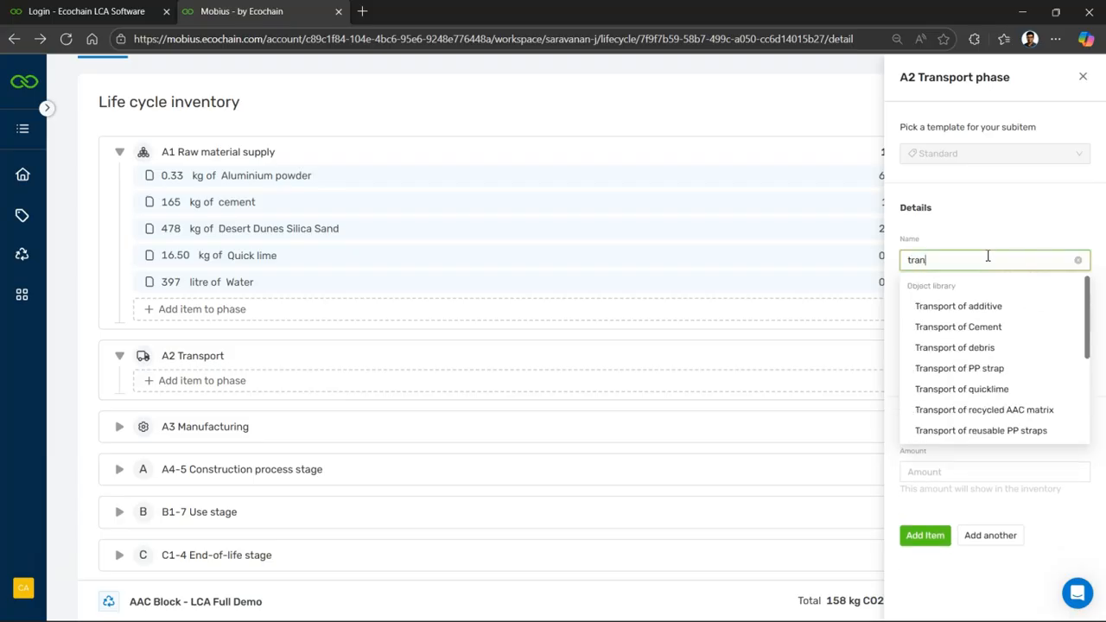
text(sport of)
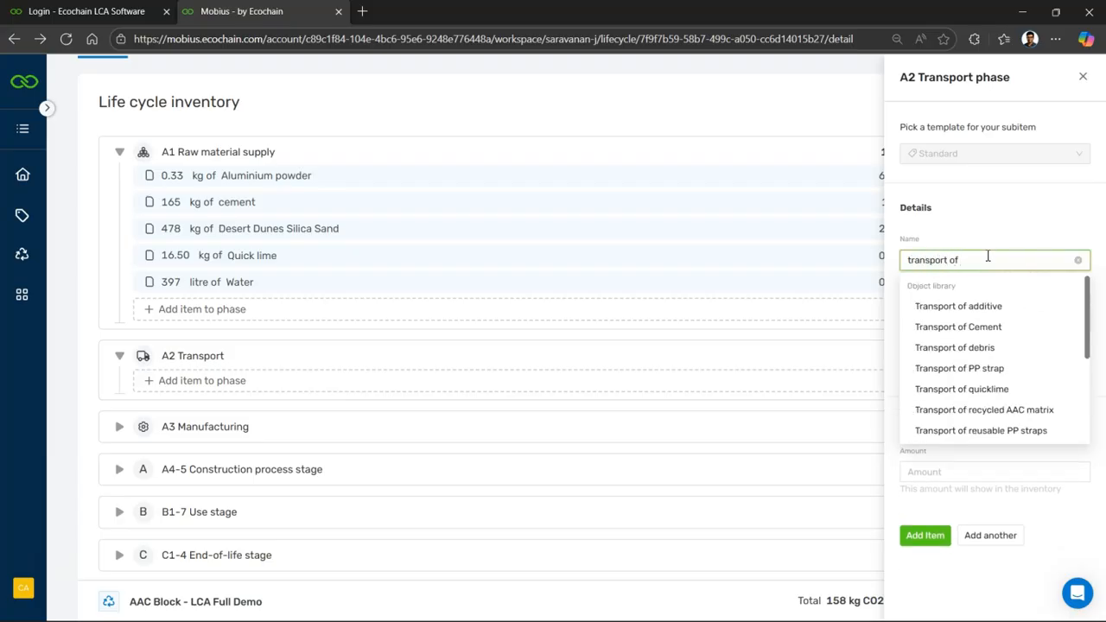
click(973, 306)
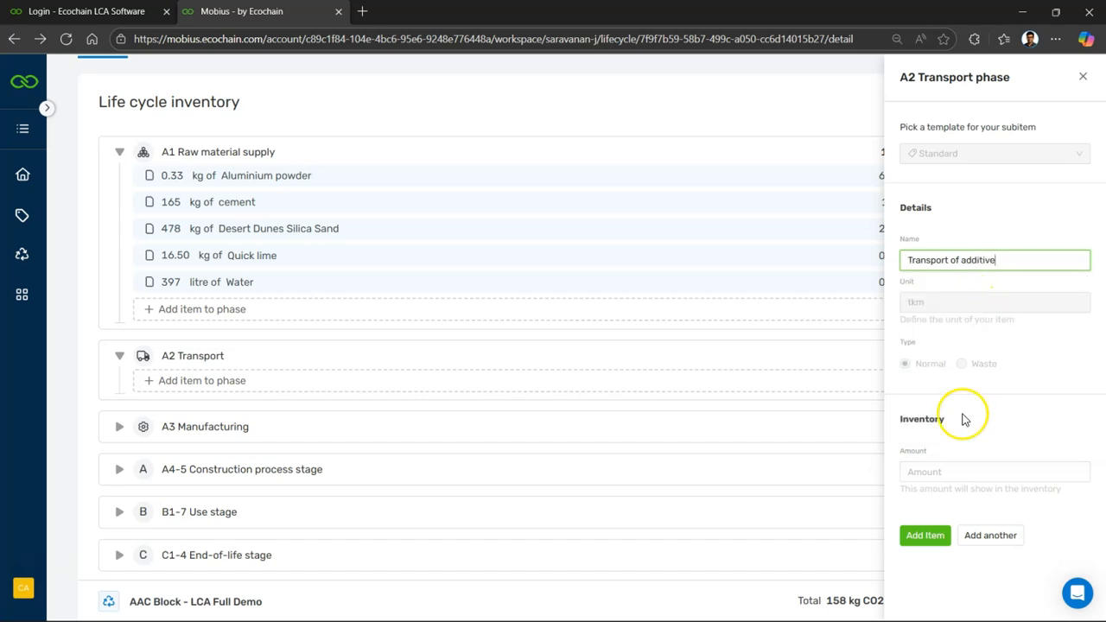
click(950, 470)
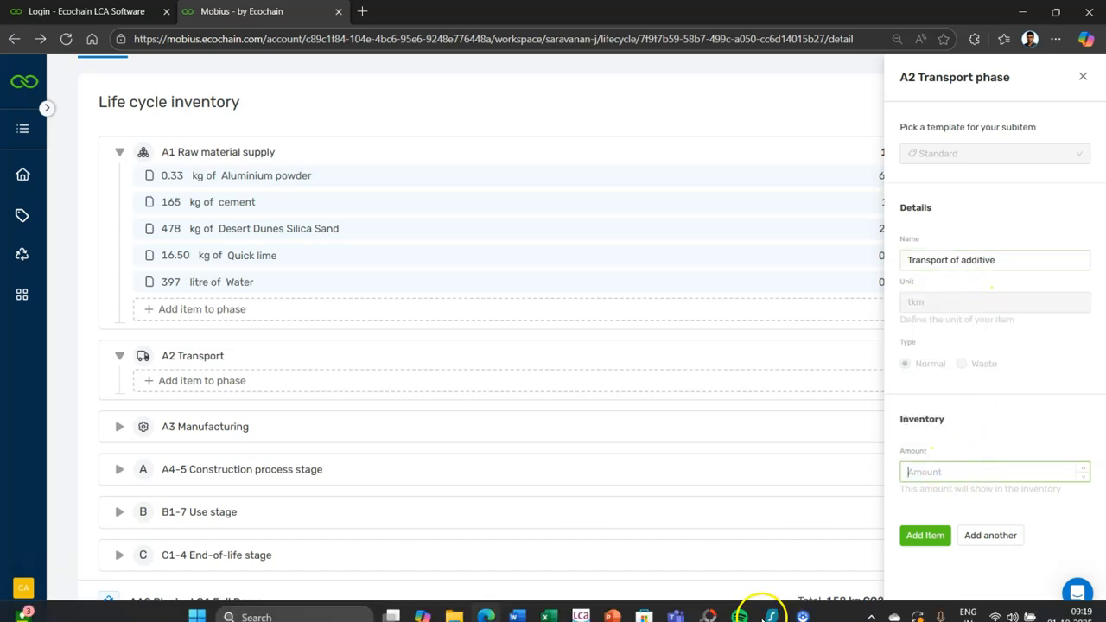
click(519, 603)
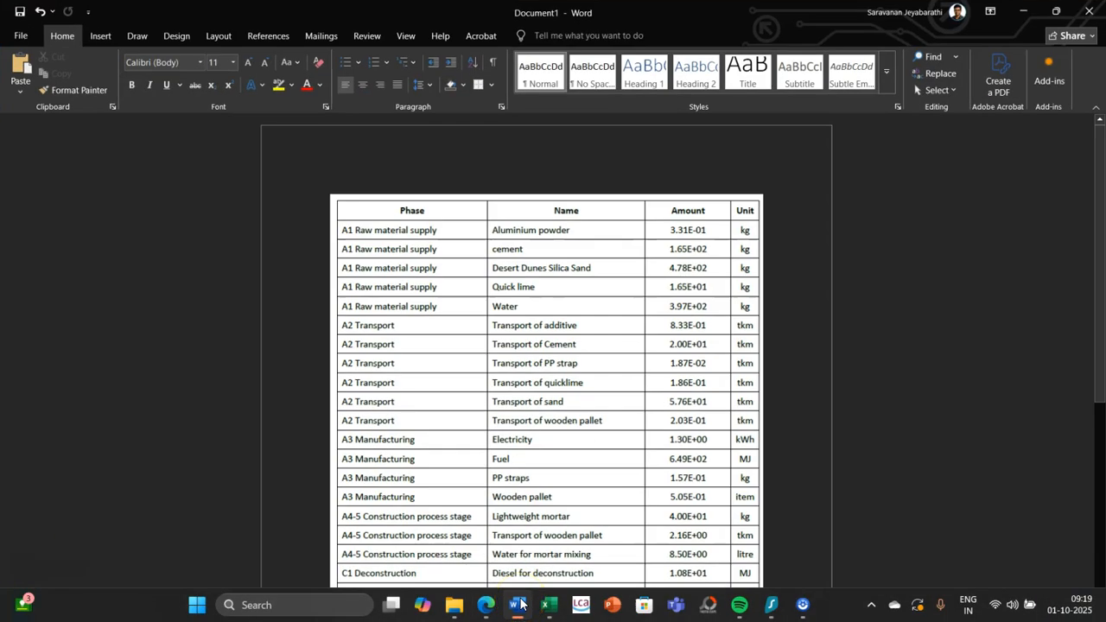
click(520, 603)
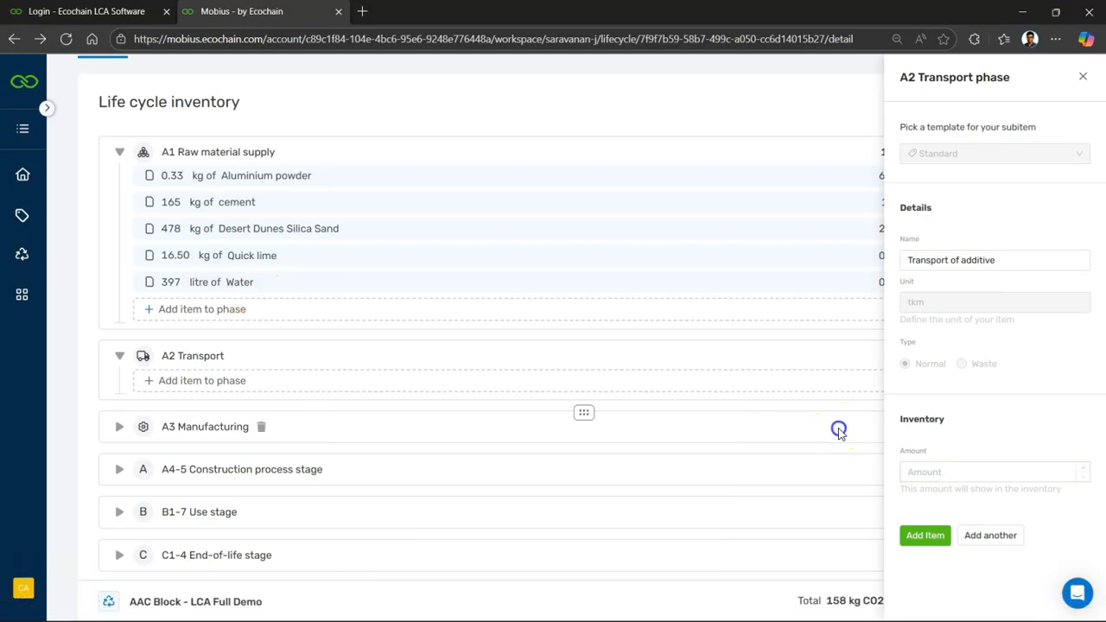
click(838, 432)
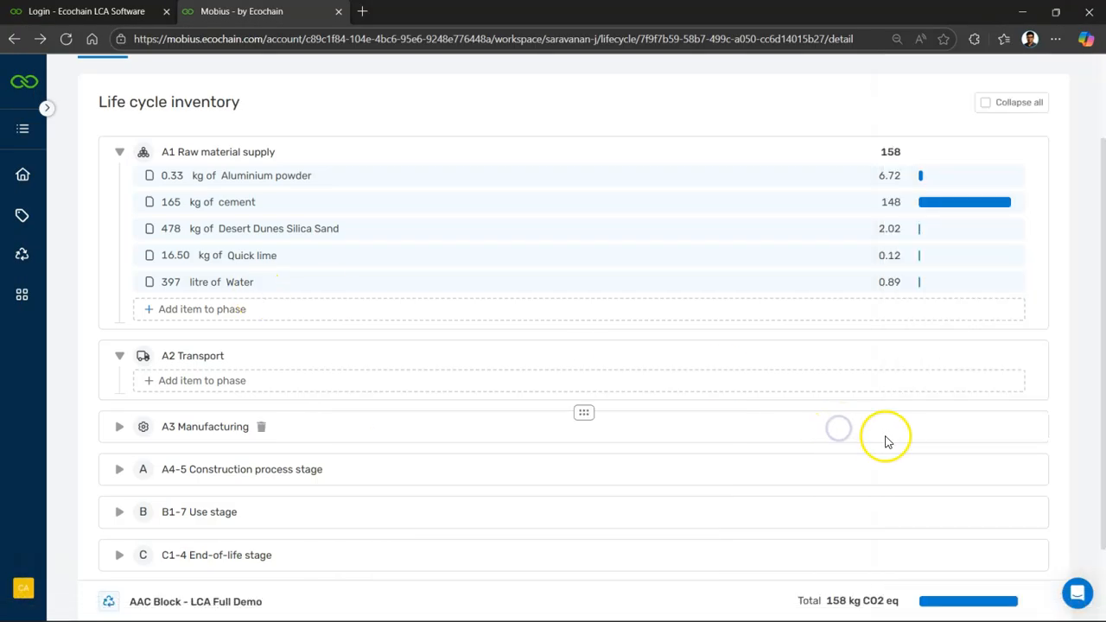
Add the library item Transport of additive to the A2 Transport phase with an amount of 0.833 tkm.
click(355, 377)
click(968, 262)
text(transport of)
click(973, 304)
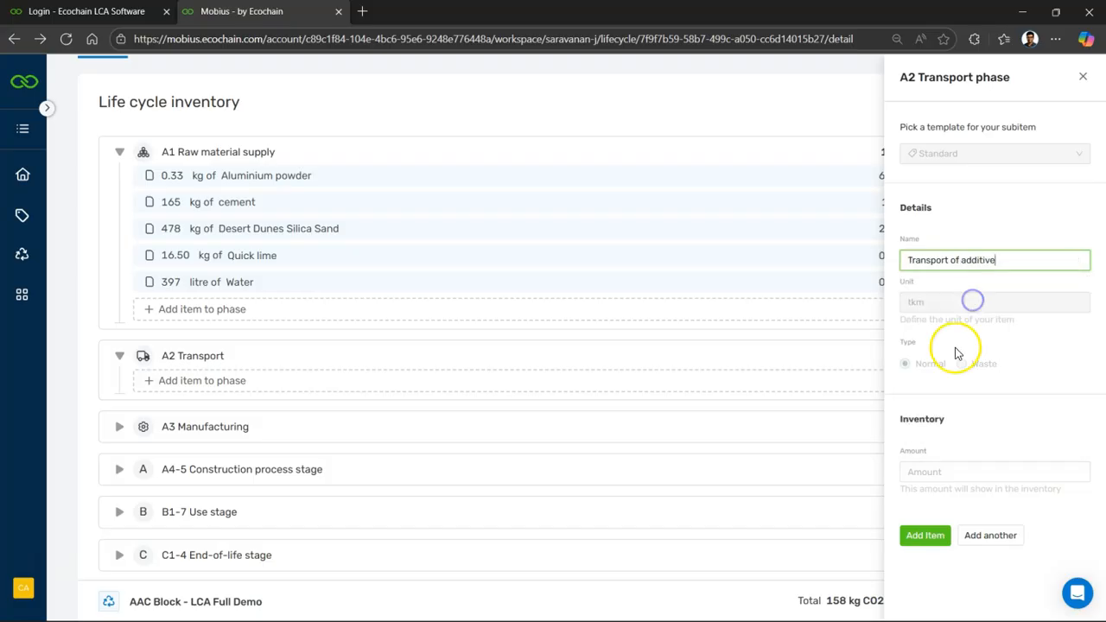
click(923, 472)
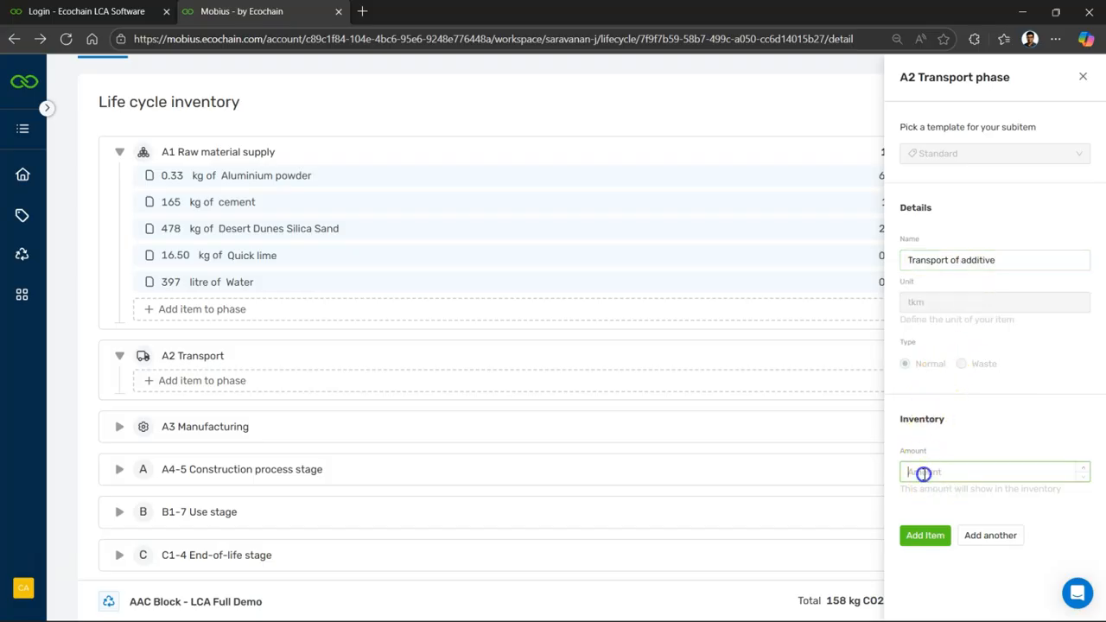
text(0.833)
click(925, 534)
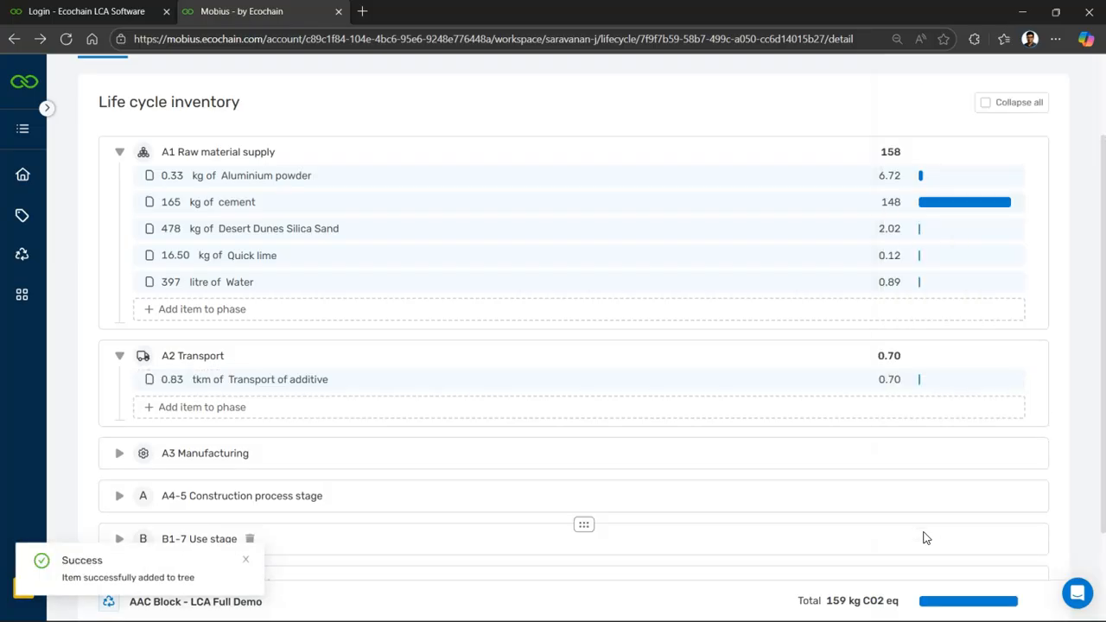
Review the Transport of additive item's dataset, description and available EPD (EN 15804) modules, leaving its settings as they are.
click(507, 389)
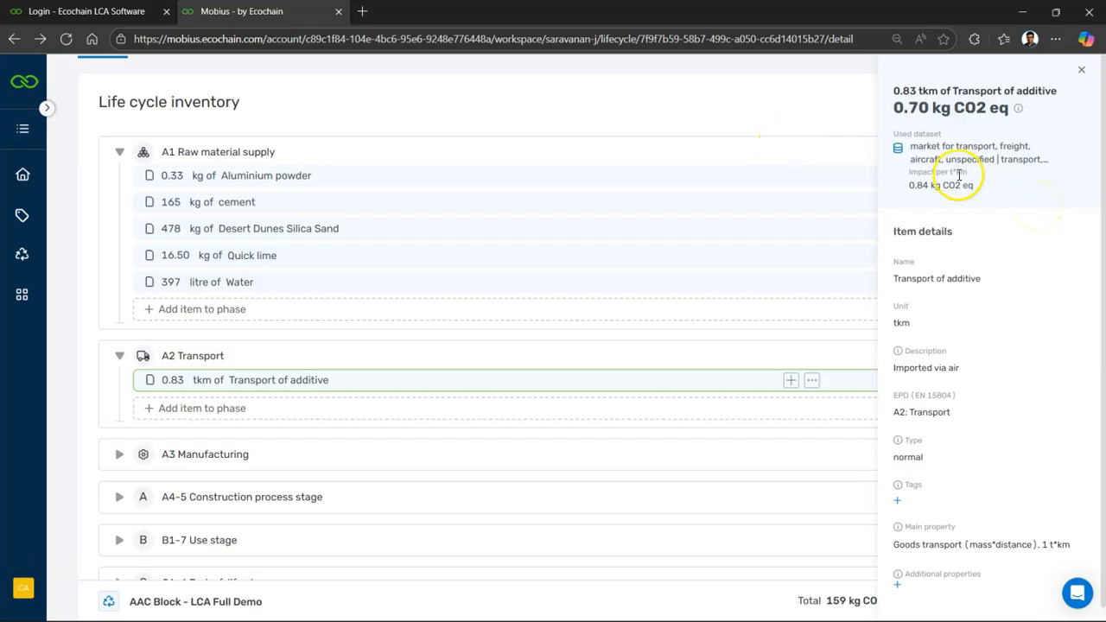
mouse_move(996, 169)
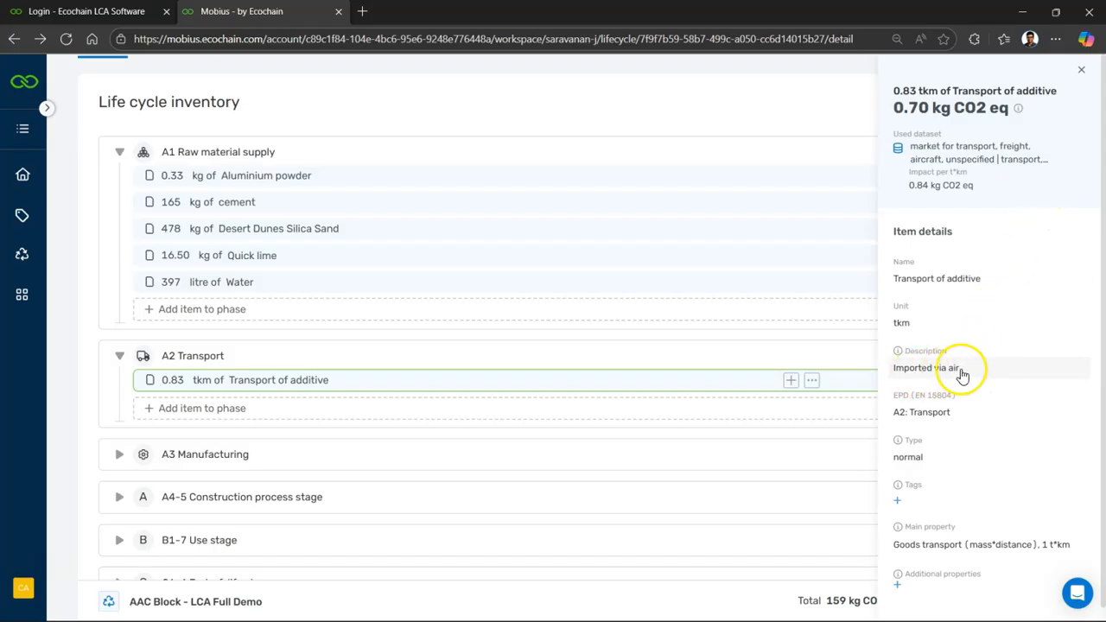
click(969, 420)
click(970, 420)
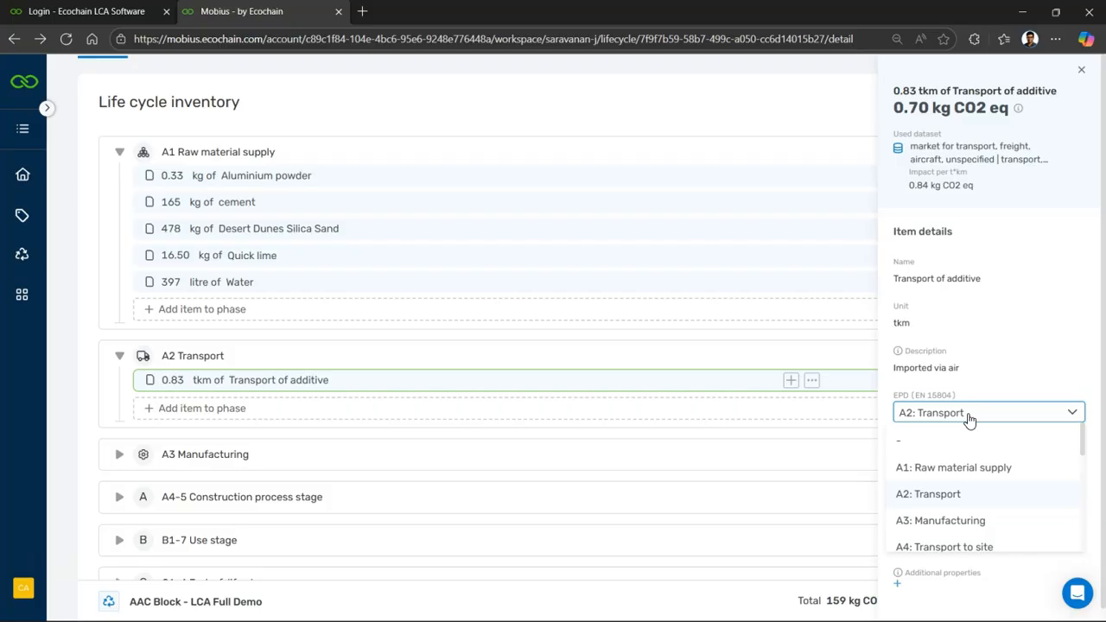
click(970, 420)
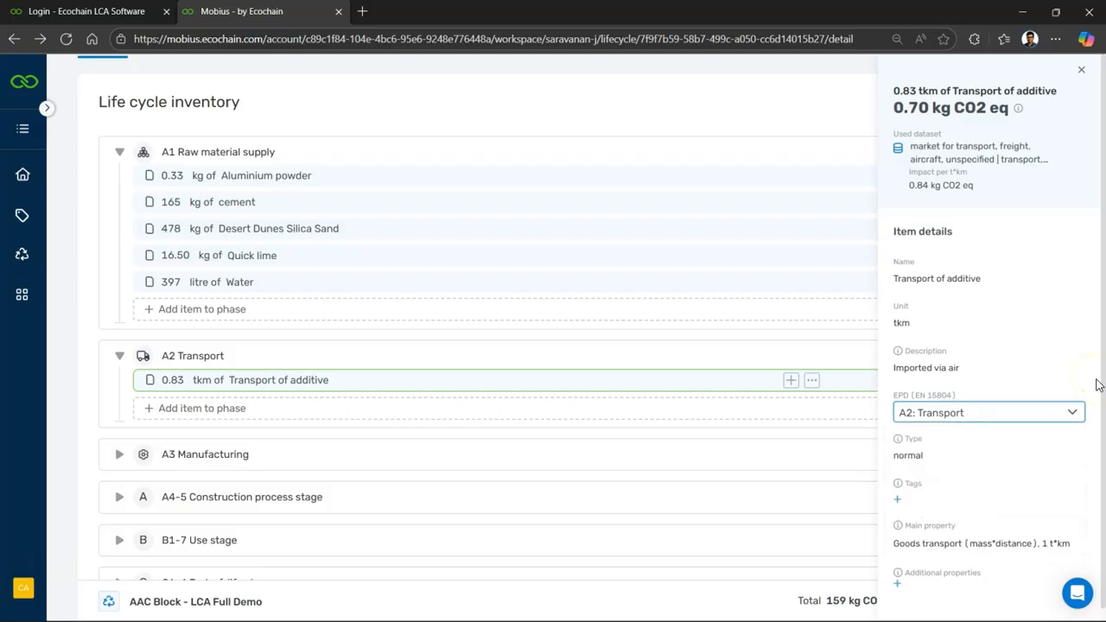
click(1082, 73)
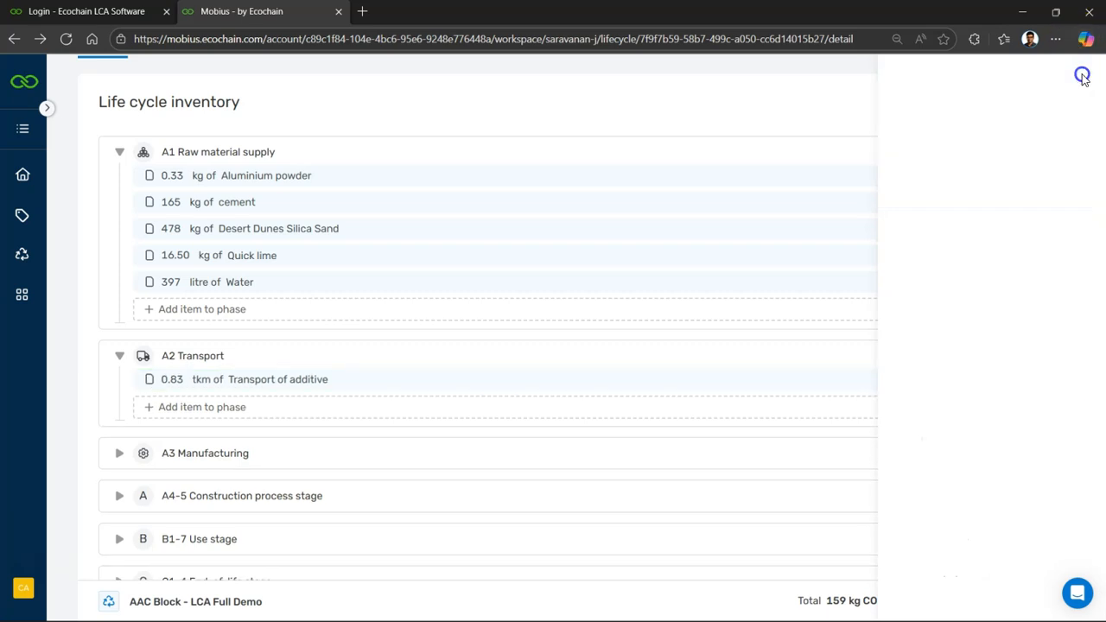
Check the Word inventory table and start a new A2 Transport item using the library item Transport of Cement.
mouse_move(717, 620)
click(523, 605)
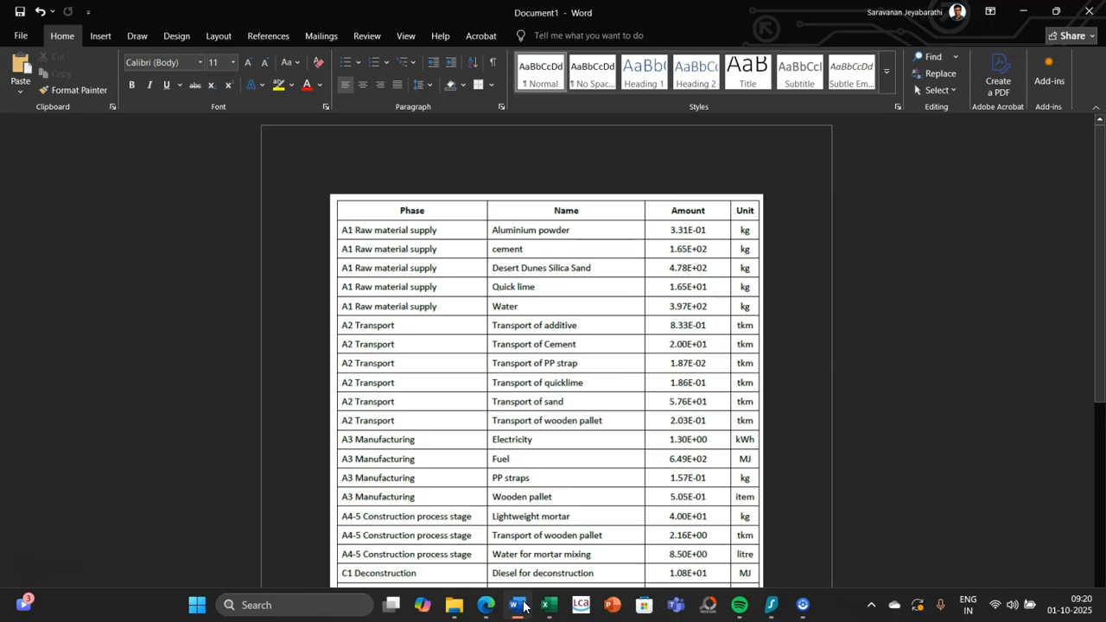
click(523, 606)
click(190, 411)
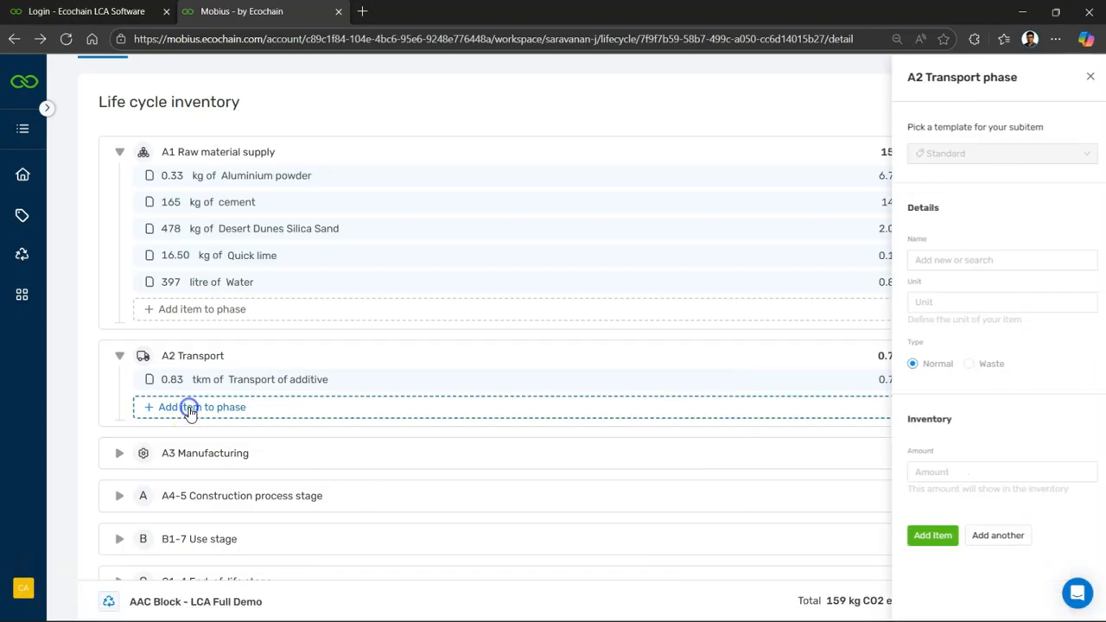
click(946, 255)
text(transport of)
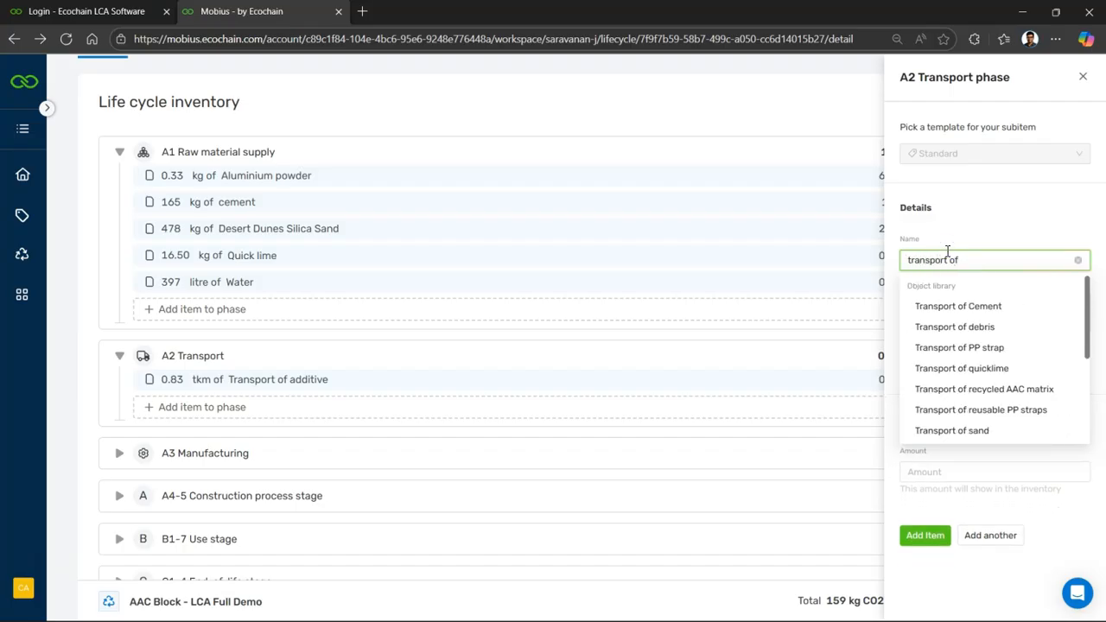
click(951, 304)
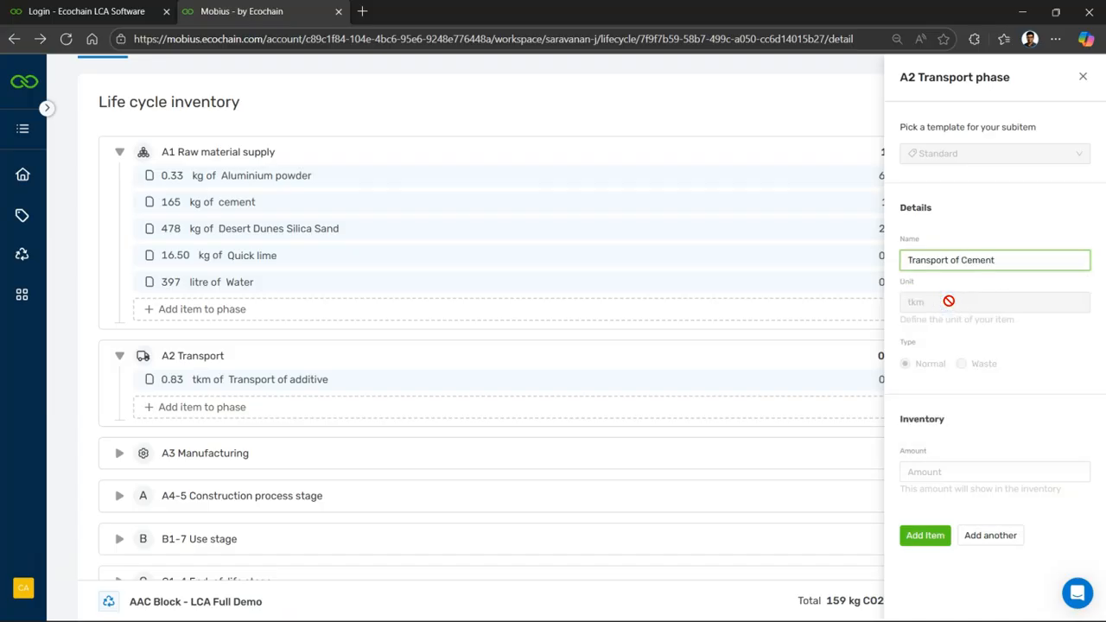
Set the Transport of Cement amount to 20 tkm according to the Word inventory table and add the item to the phase.
mouse_move(669, 615)
click(523, 611)
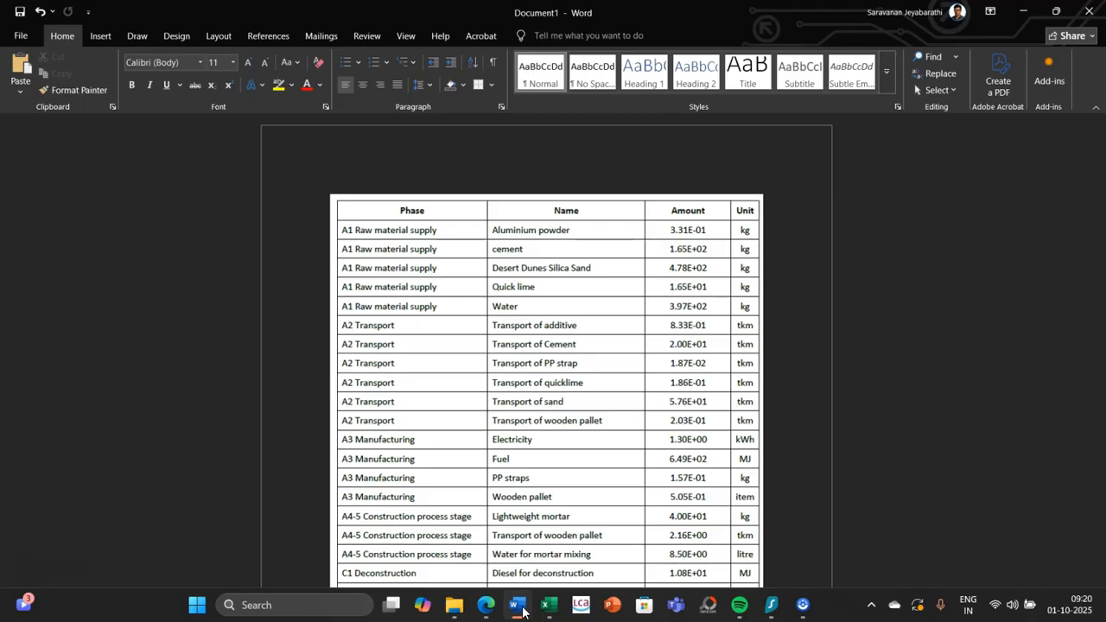
click(518, 606)
click(959, 473)
text(20)
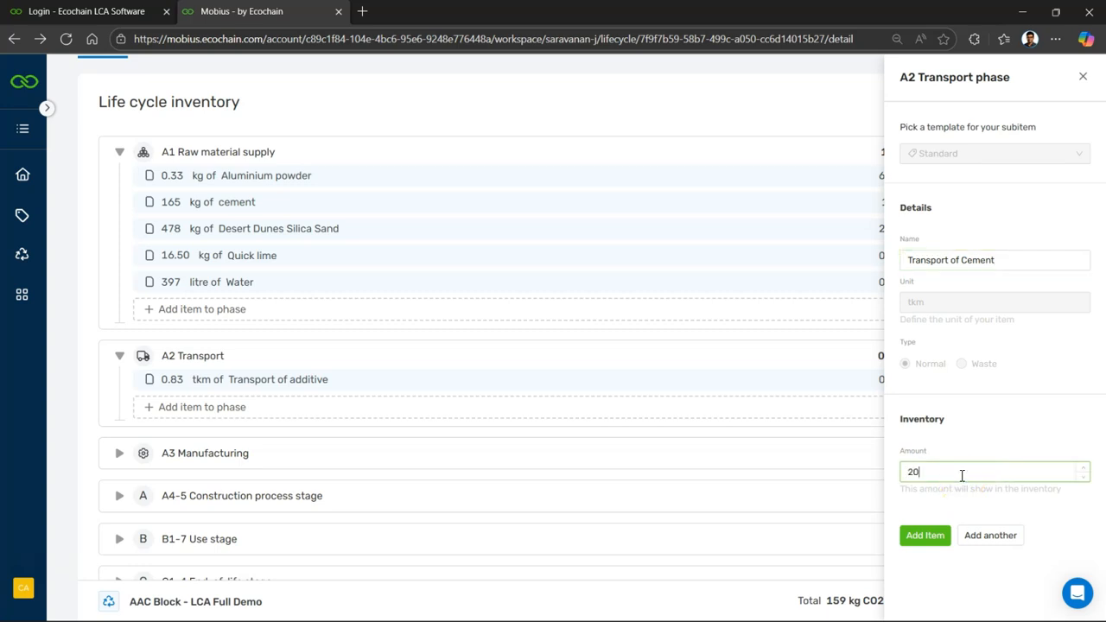
click(924, 537)
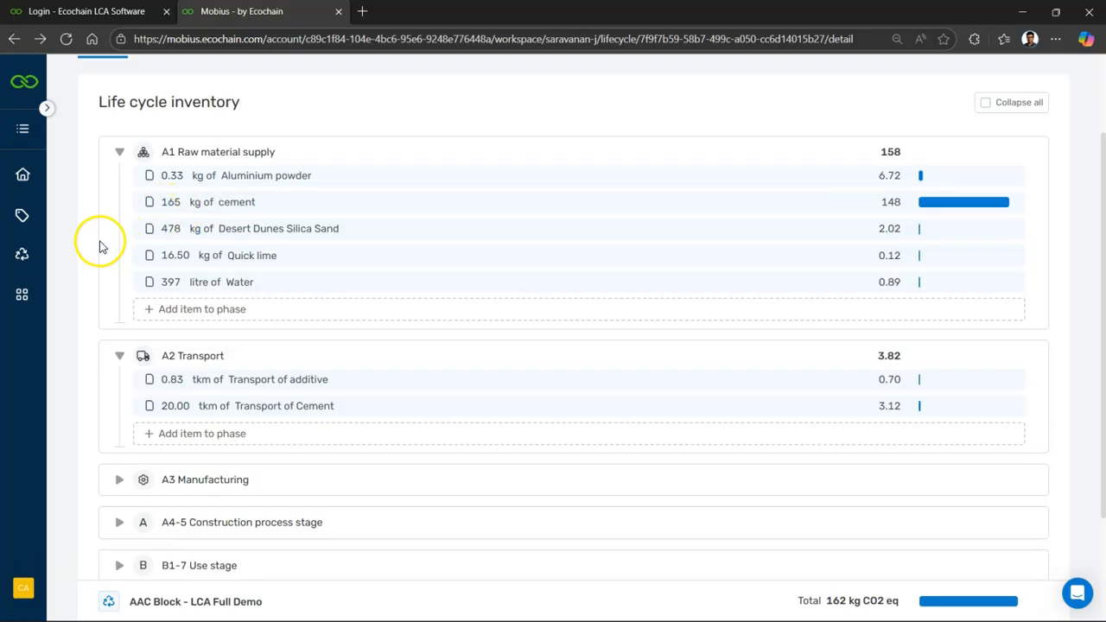
Open Google in a new browser tab and search for "kg to ton".
click(362, 12)
text(www)
key(Return)
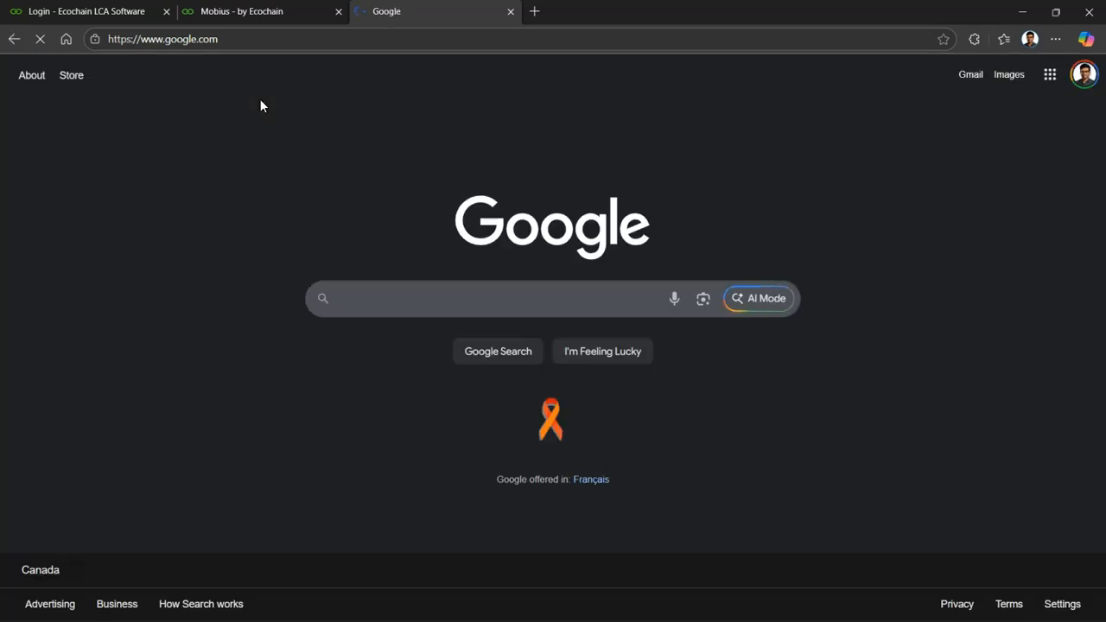
text(kg tp)
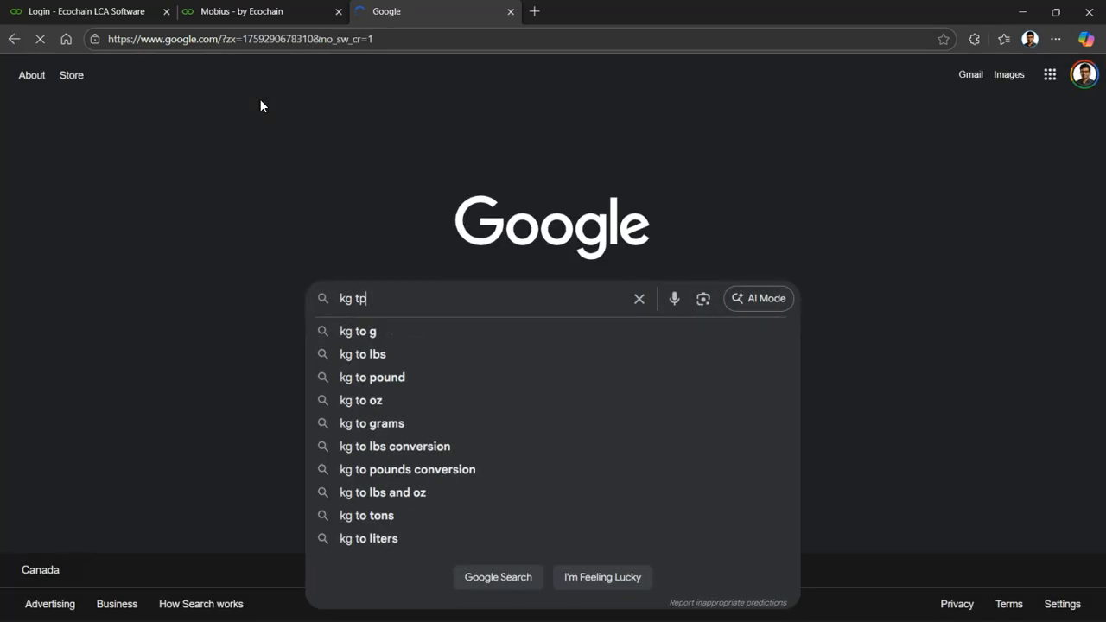
key(BackSpace)
text(o ton)
key(Return)
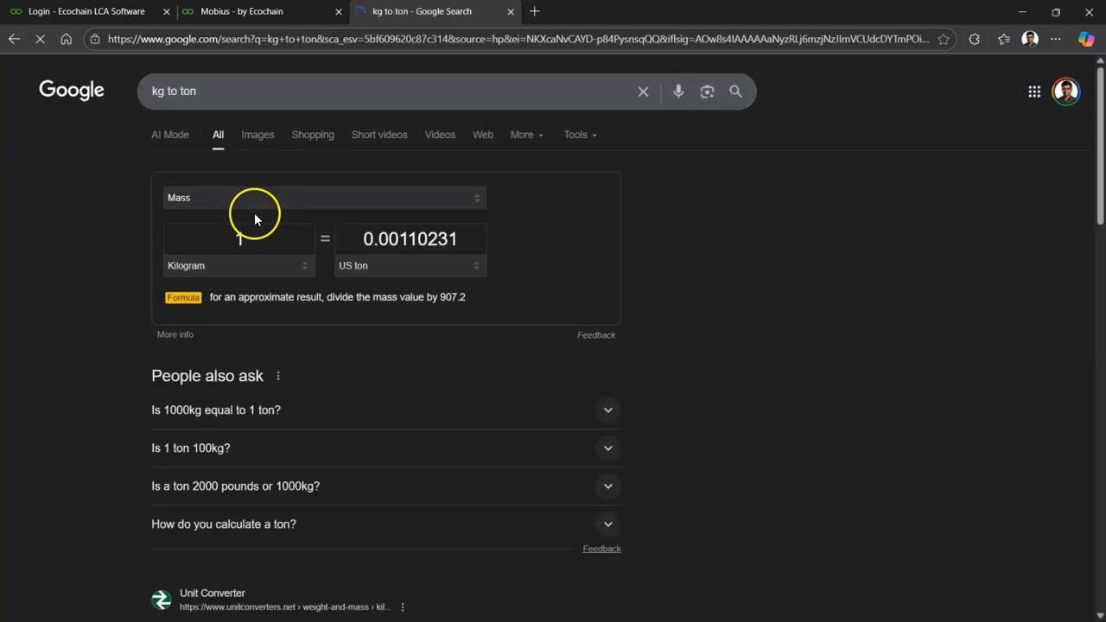
Convert 165 kilograms to tonnes in Google's mass unit converter.
click(373, 265)
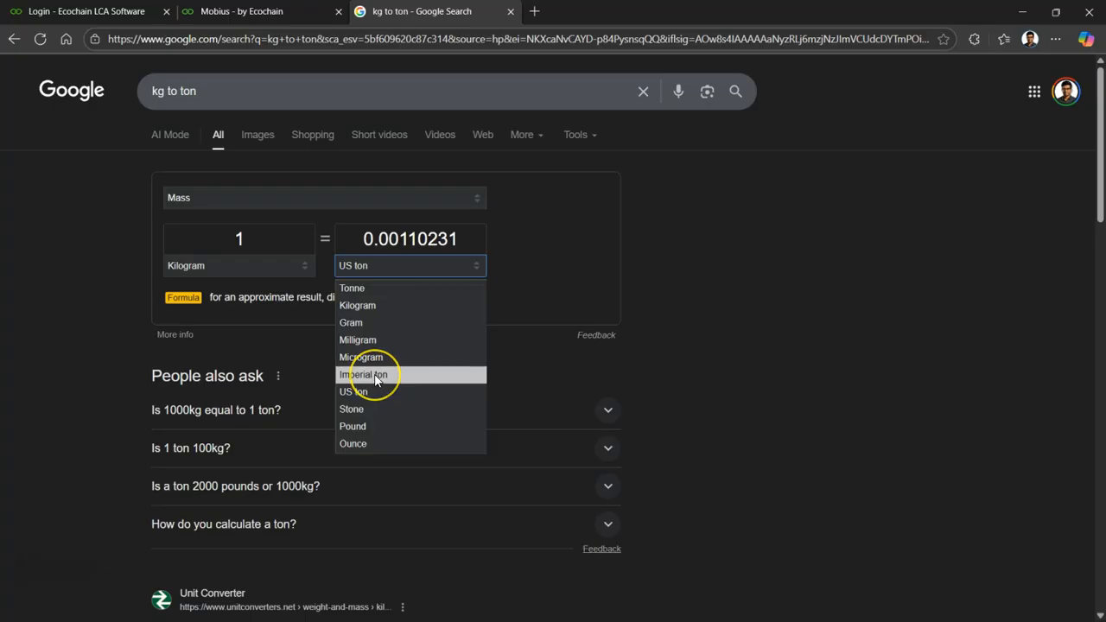
click(356, 288)
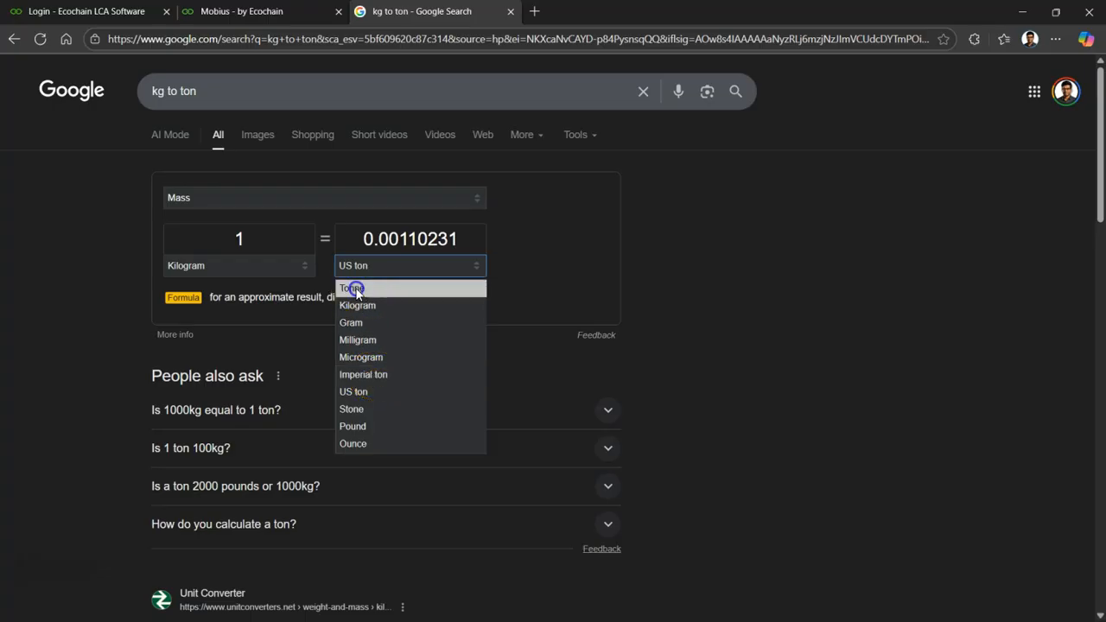
double_click(267, 242)
key(BackSpace)
text(165)
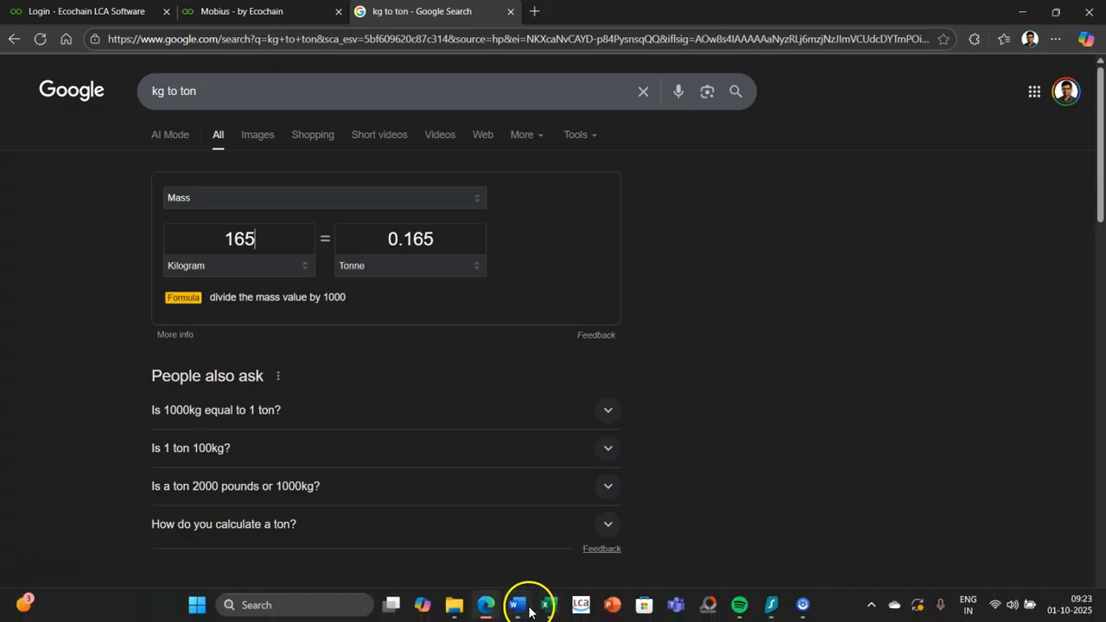
Review the transport amounts in the Word inventory table and return to the AAC Block life cycle in Mobius.
click(513, 609)
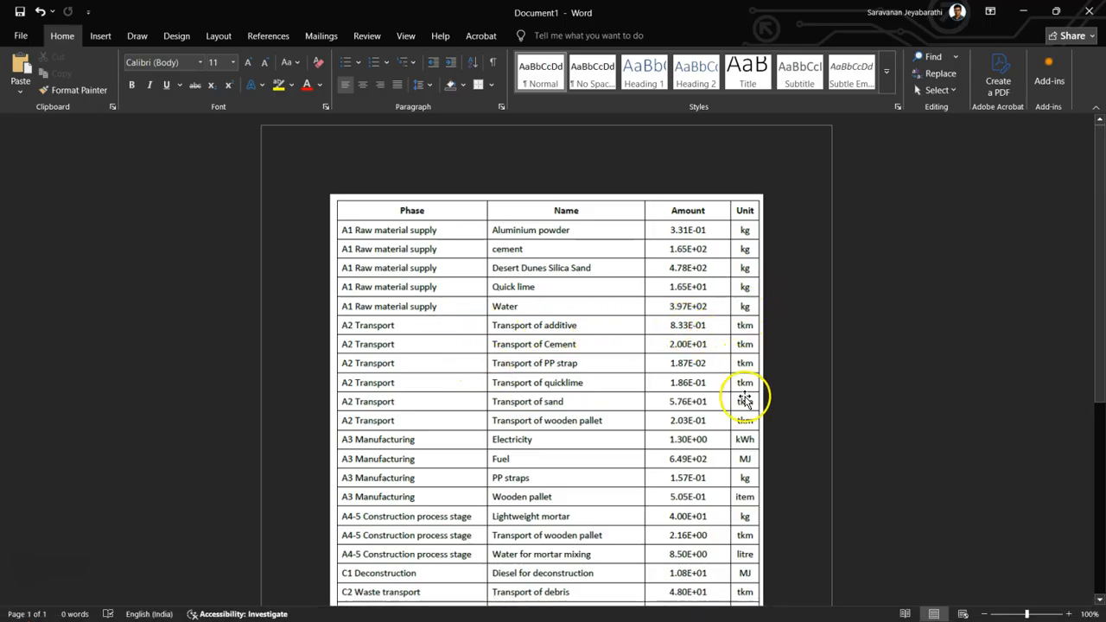
mouse_move(540, 619)
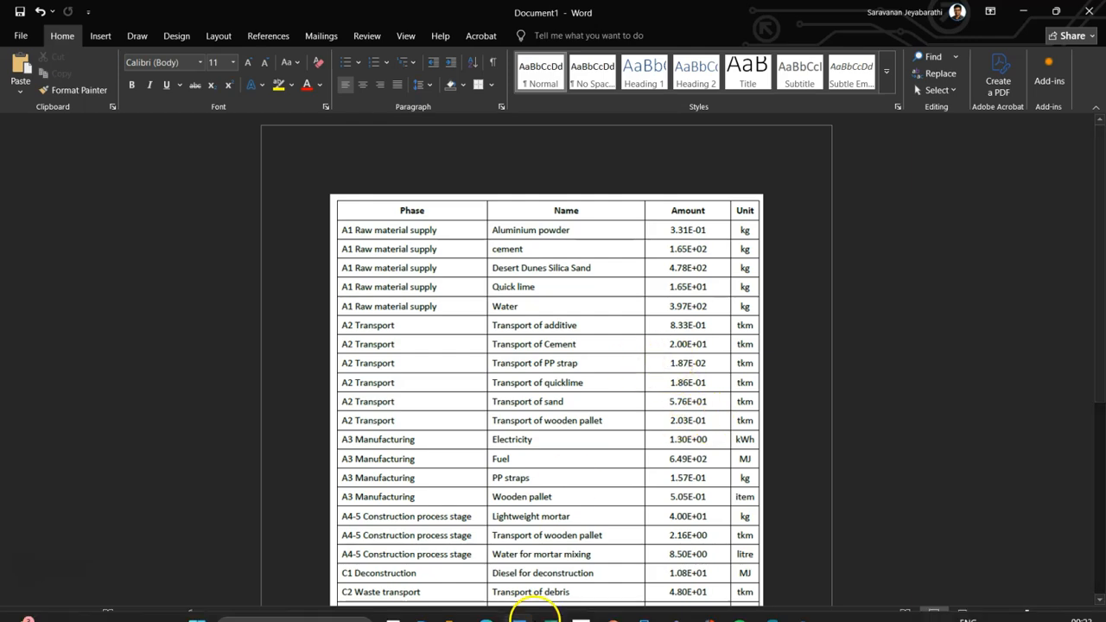
click(486, 604)
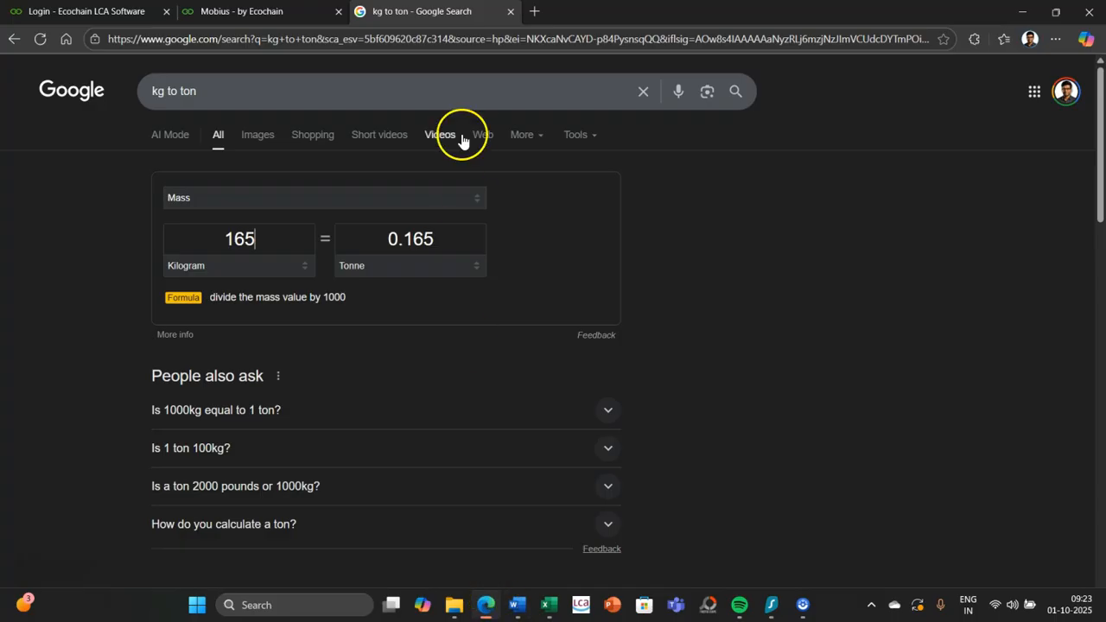
click(238, 12)
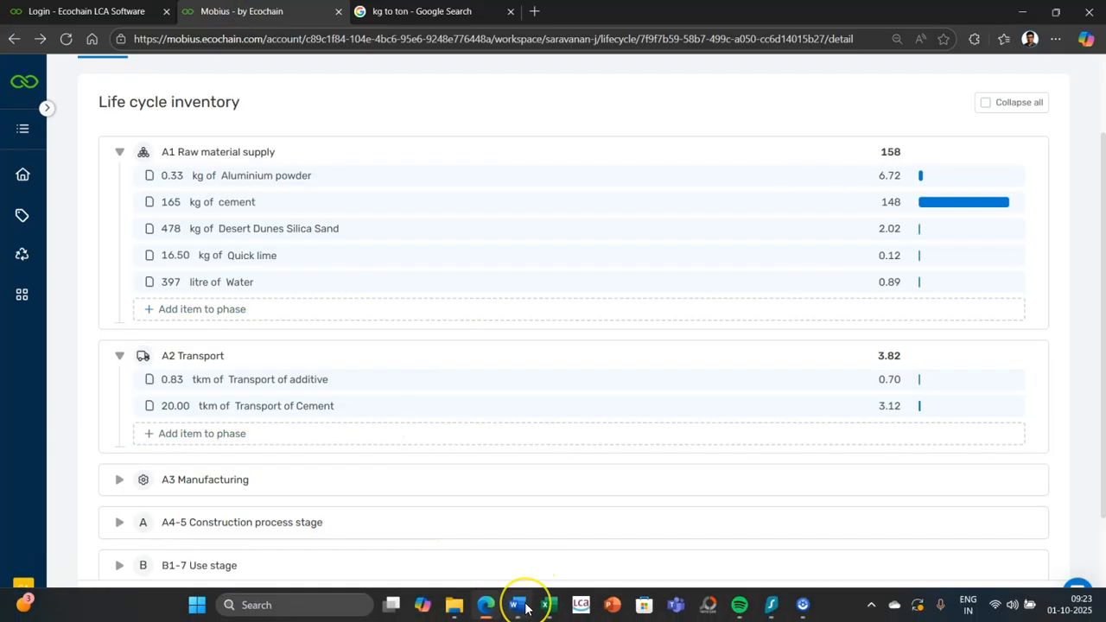
Check the next transport entry in the Word inventory table and start a new A2 Transport item using the library item Transport of PP strap.
click(518, 605)
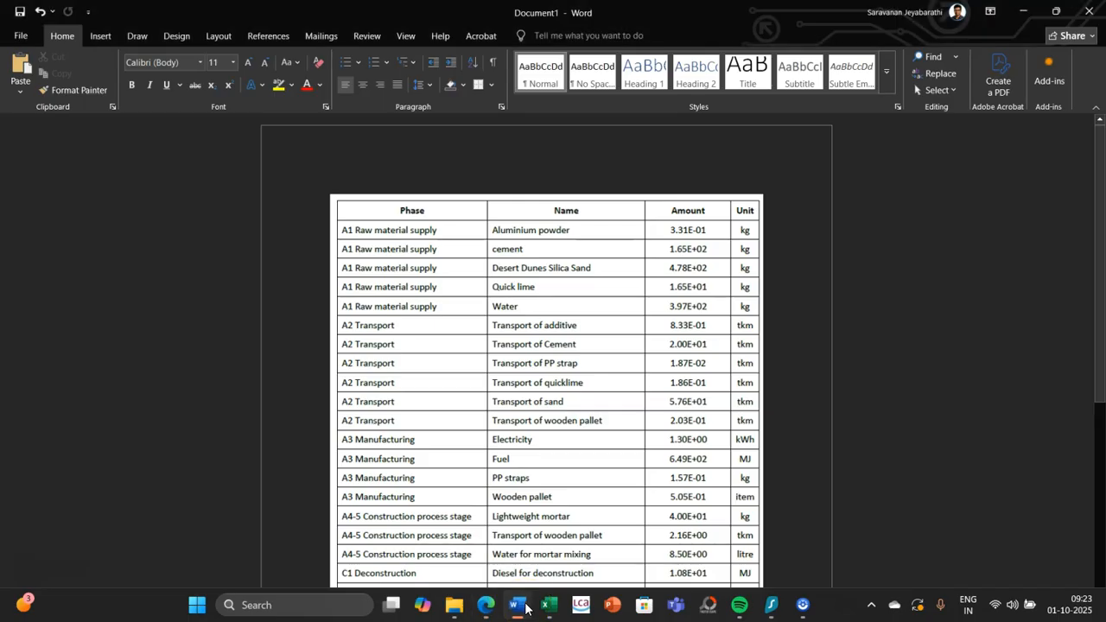
click(519, 604)
click(181, 438)
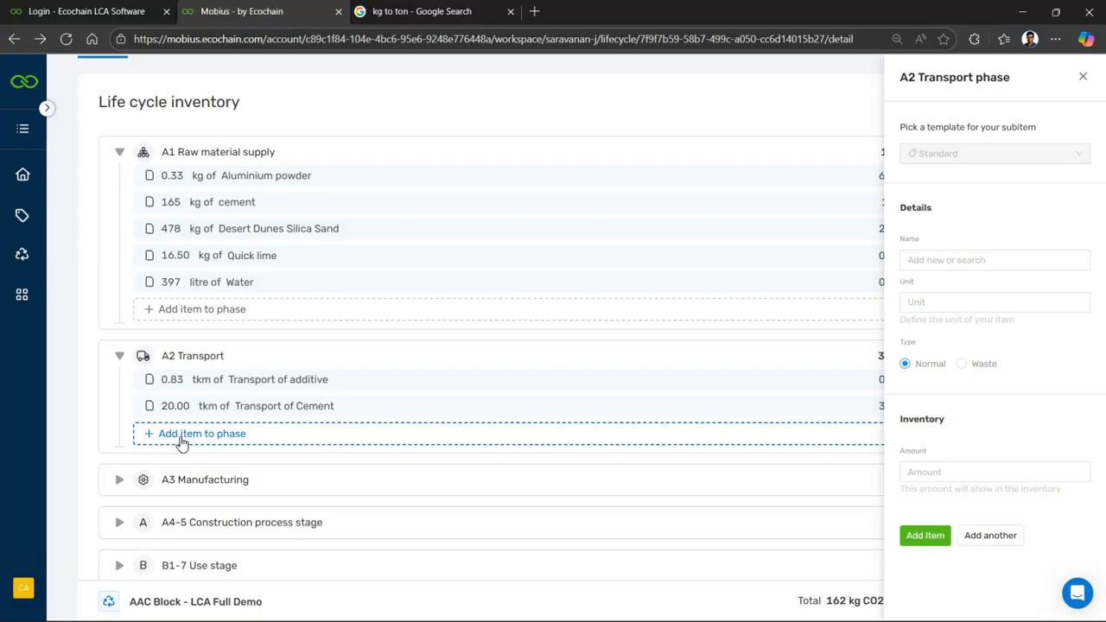
click(915, 262)
text(transport of)
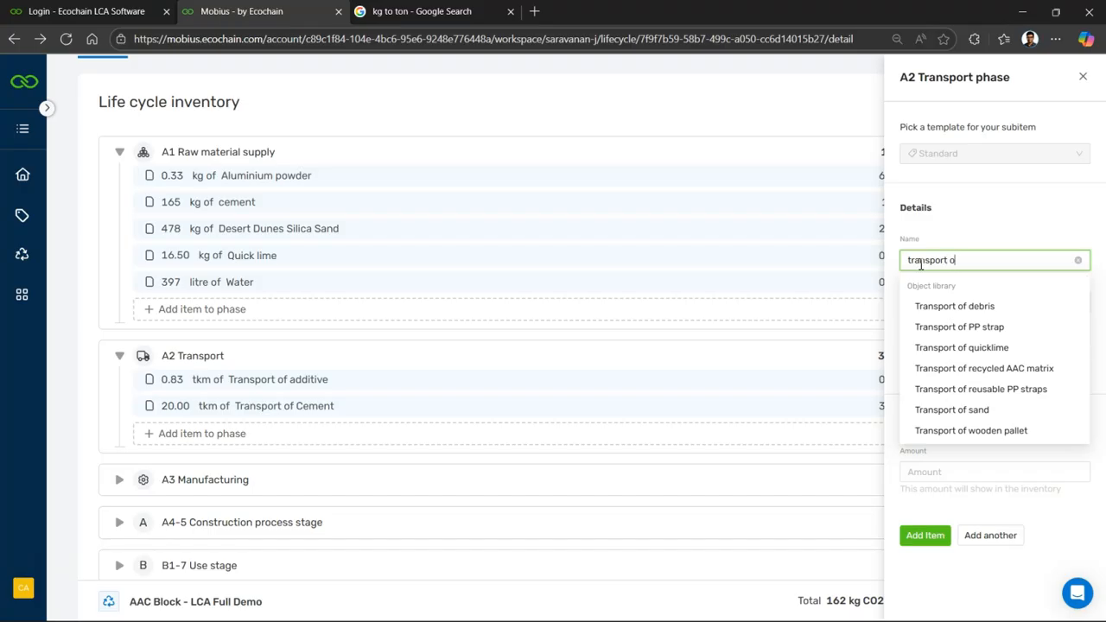
click(964, 327)
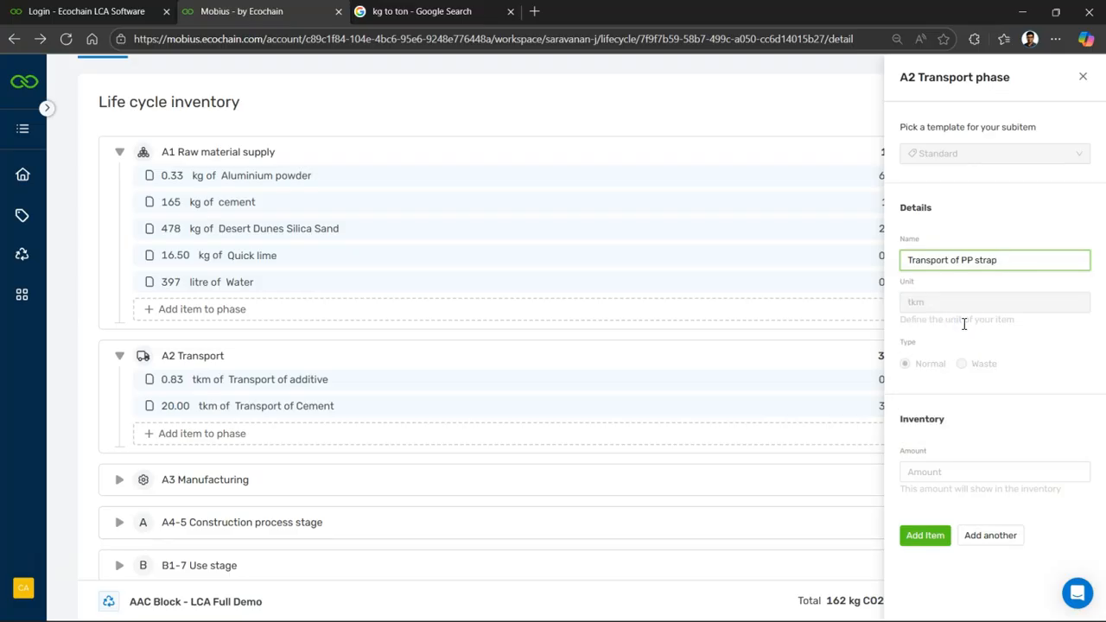
Consult the Word inventory table, set the Transport of PP strap amount to 0.00187 tkm and add the item to the phase.
click(933, 472)
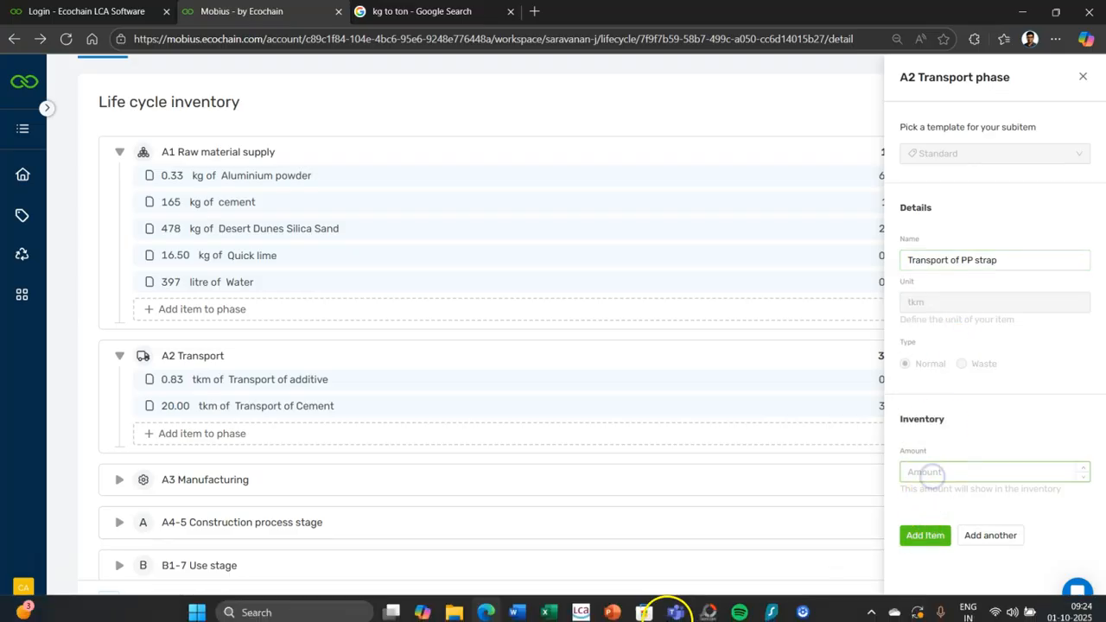
click(518, 604)
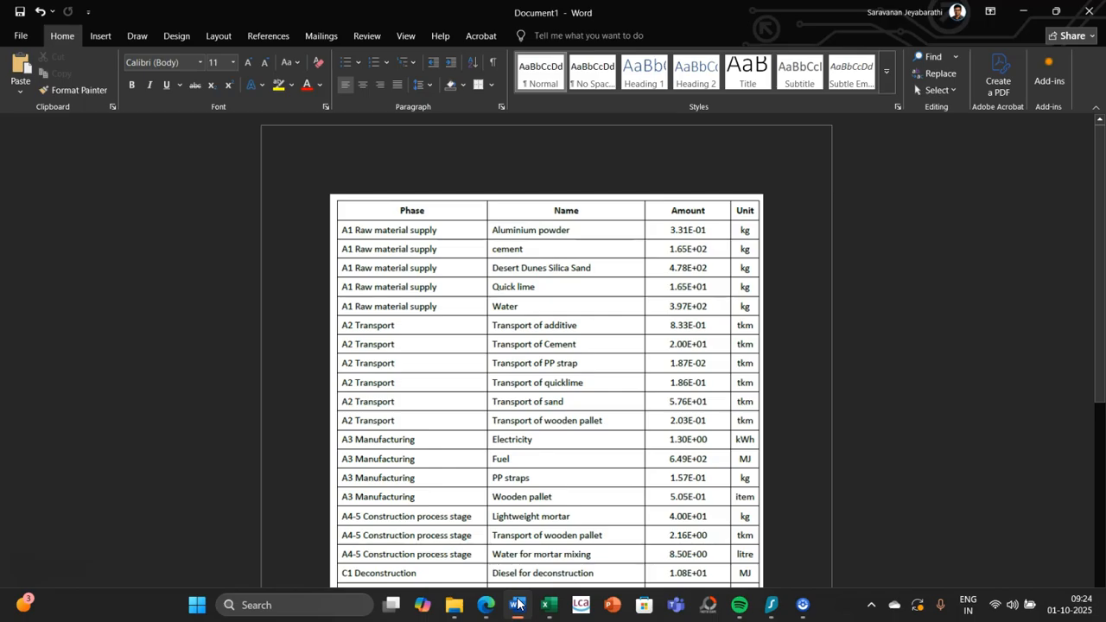
click(517, 604)
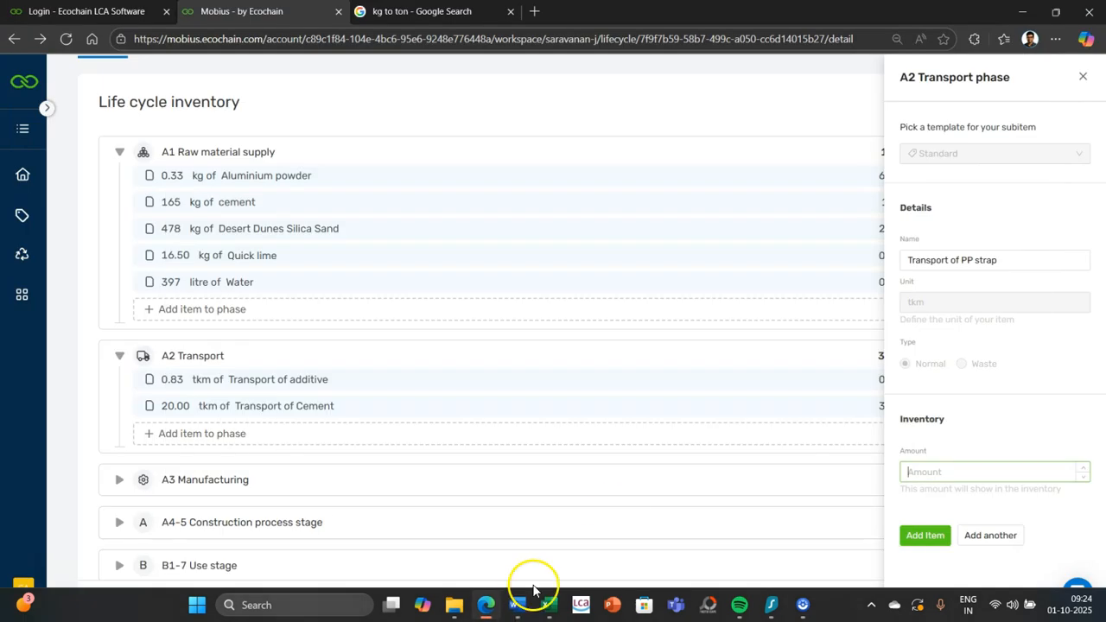
click(629, 519)
text(0.00187)
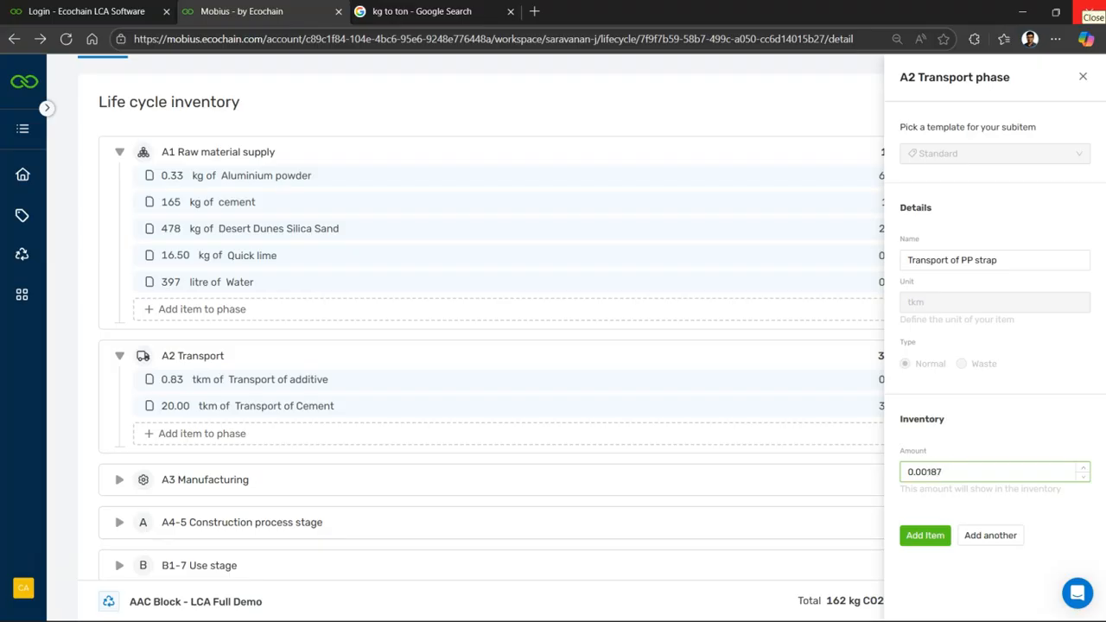
click(927, 537)
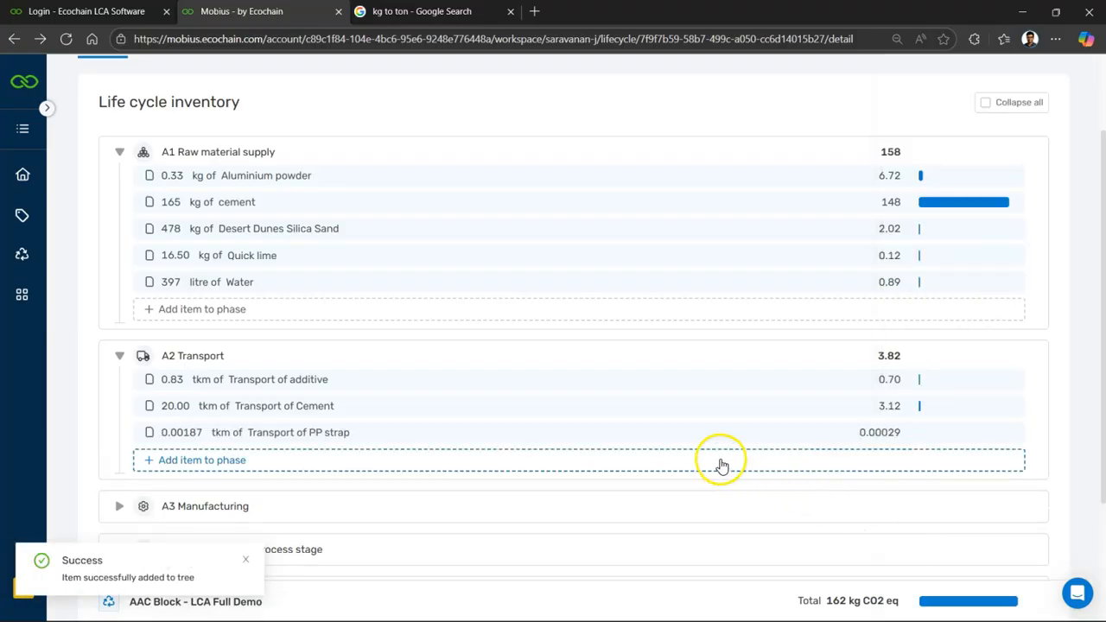
Inspect the dataset used by the Transport of PP strap item in its details and close them.
click(525, 442)
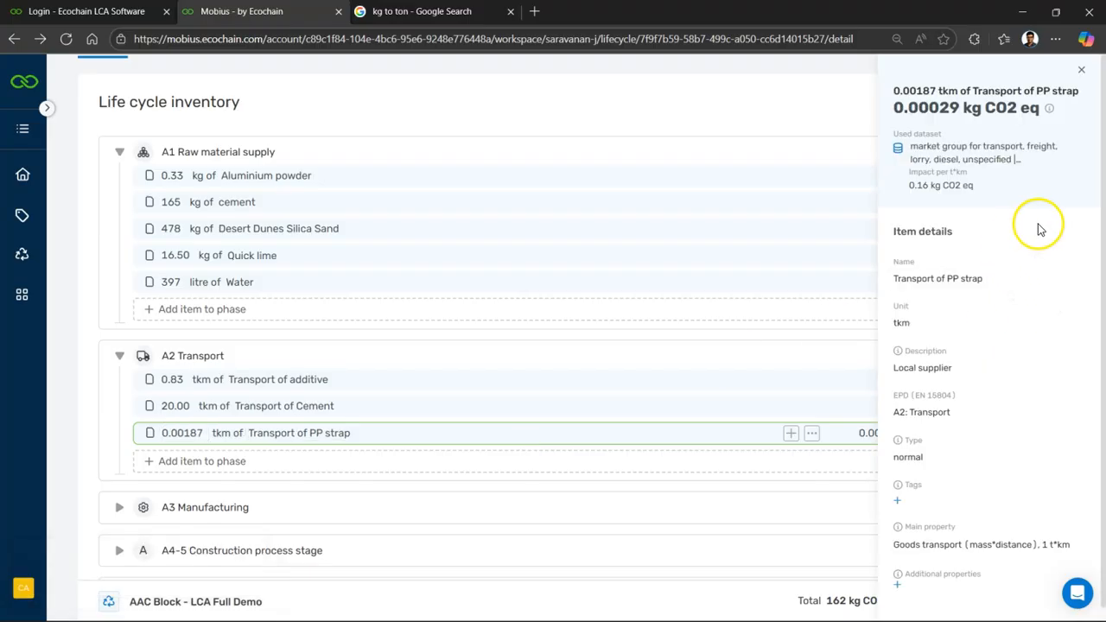
mouse_move(1018, 158)
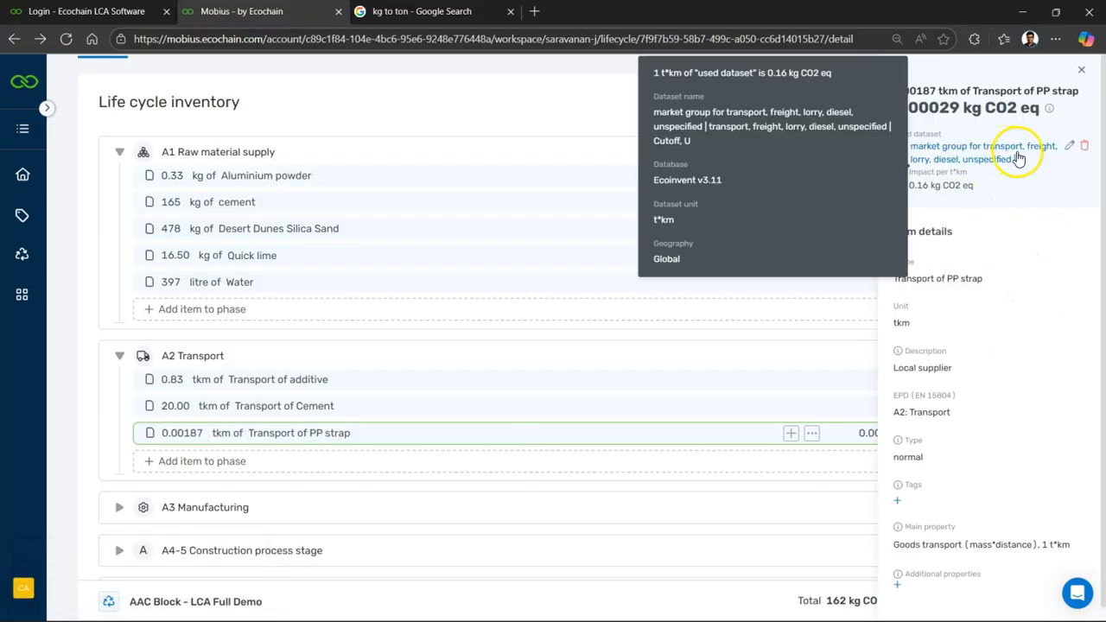
click(1082, 71)
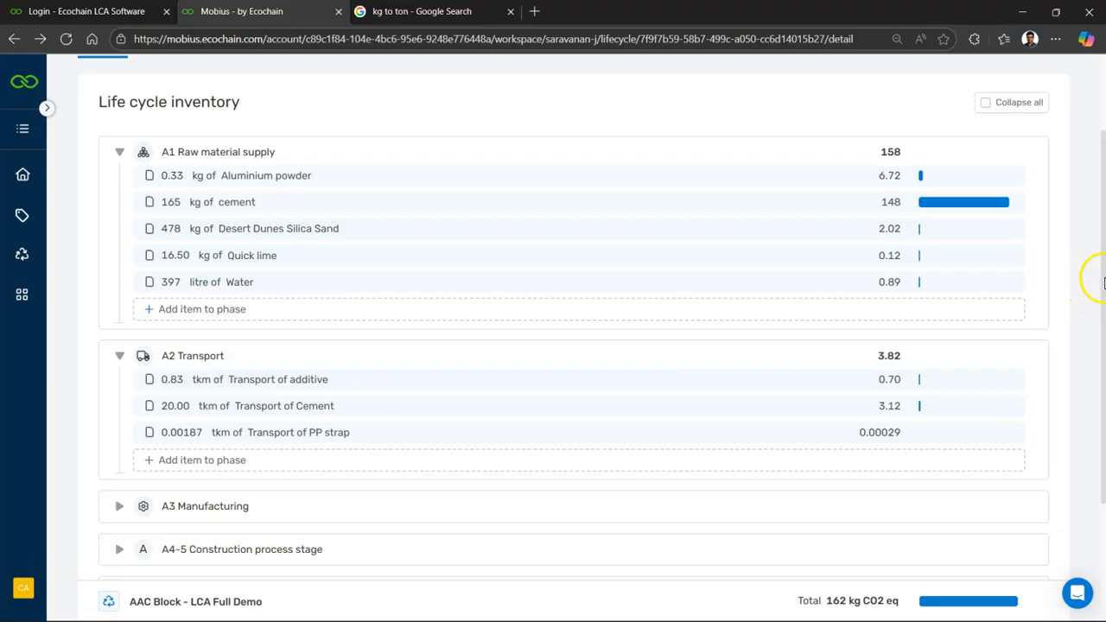
Check the Word inventory table and start a new A2 Transport item using the library item Transport of quicklime.
drag(1102, 248, 1095, 327)
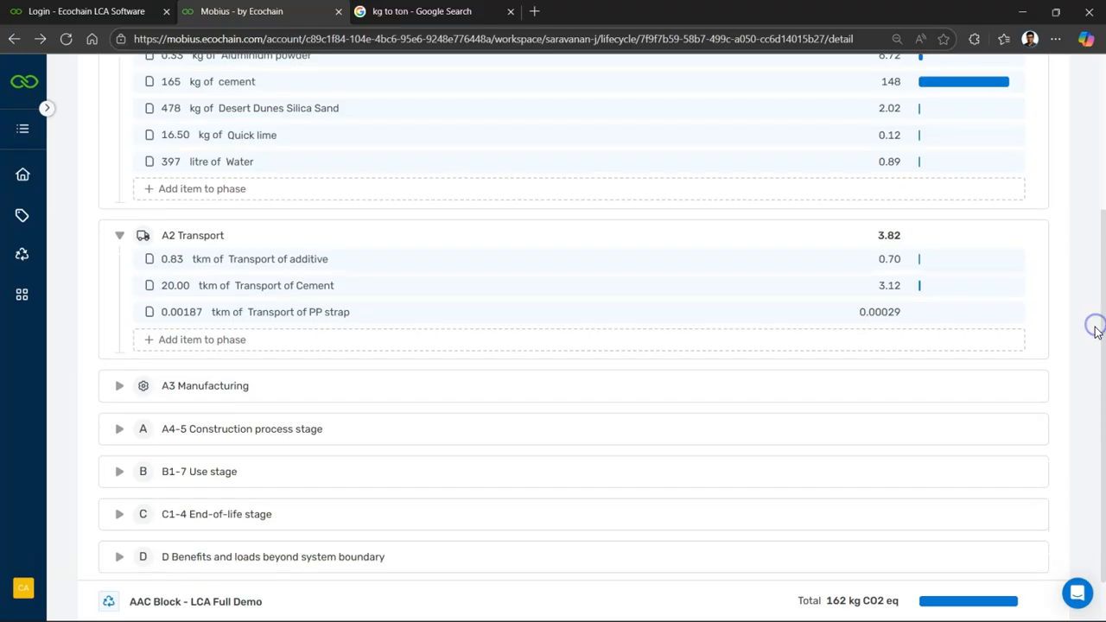
mouse_move(660, 619)
click(518, 605)
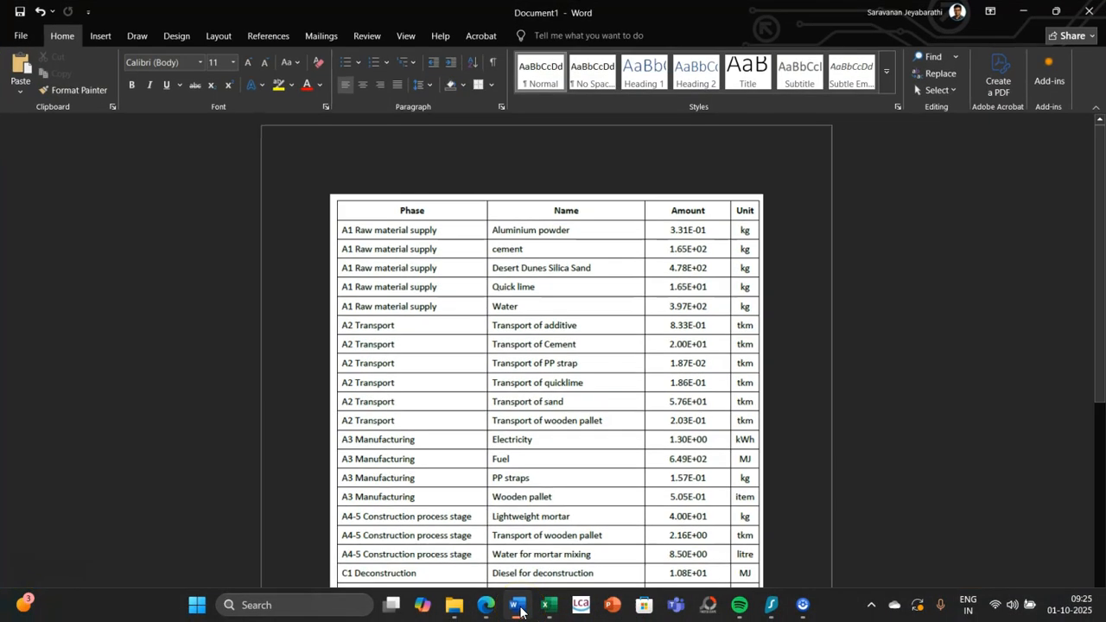
click(517, 608)
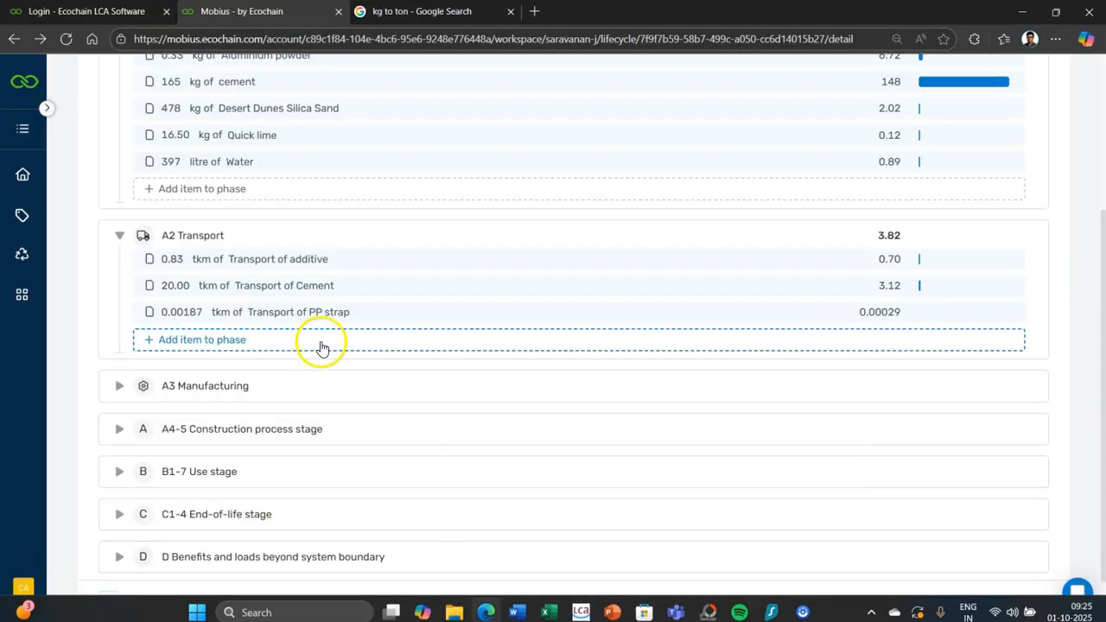
click(198, 338)
click(905, 257)
text(tra)
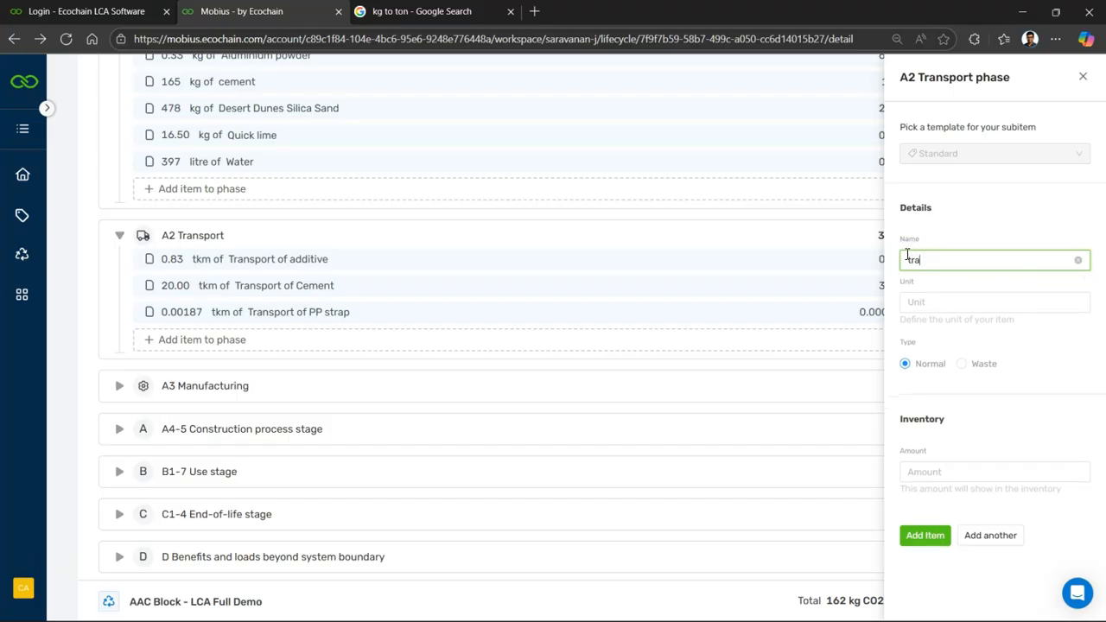
text(nsport )
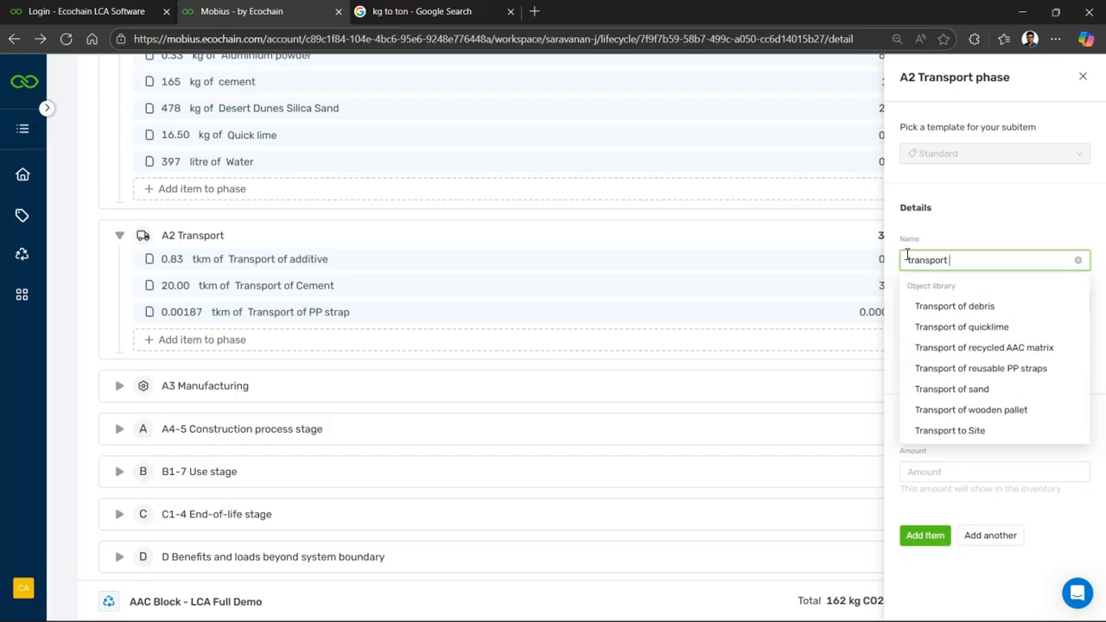
text(of)
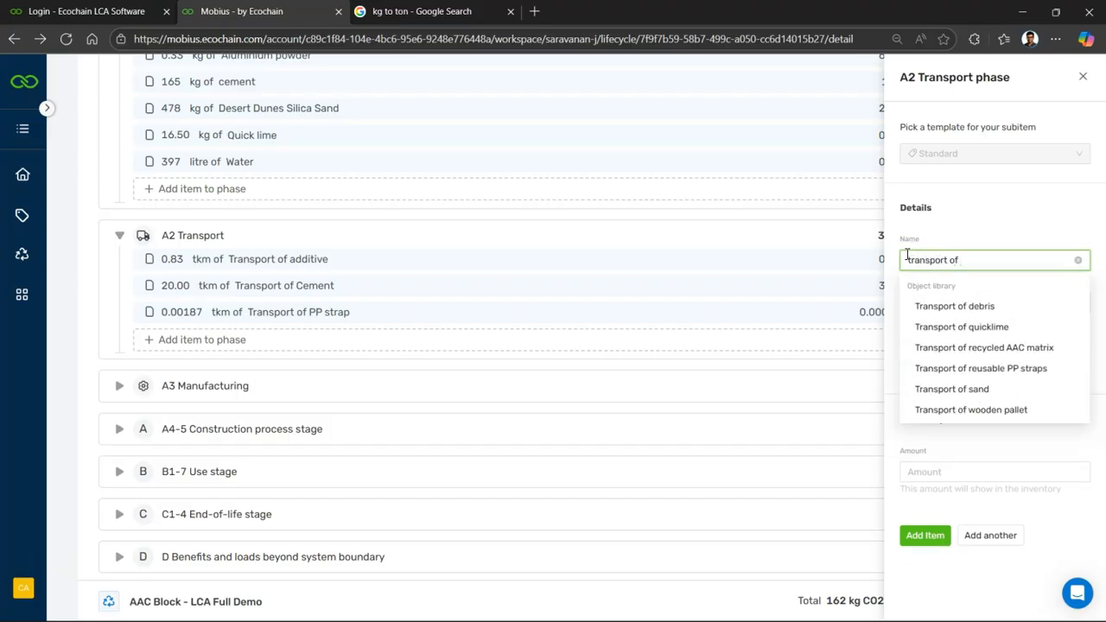
click(962, 328)
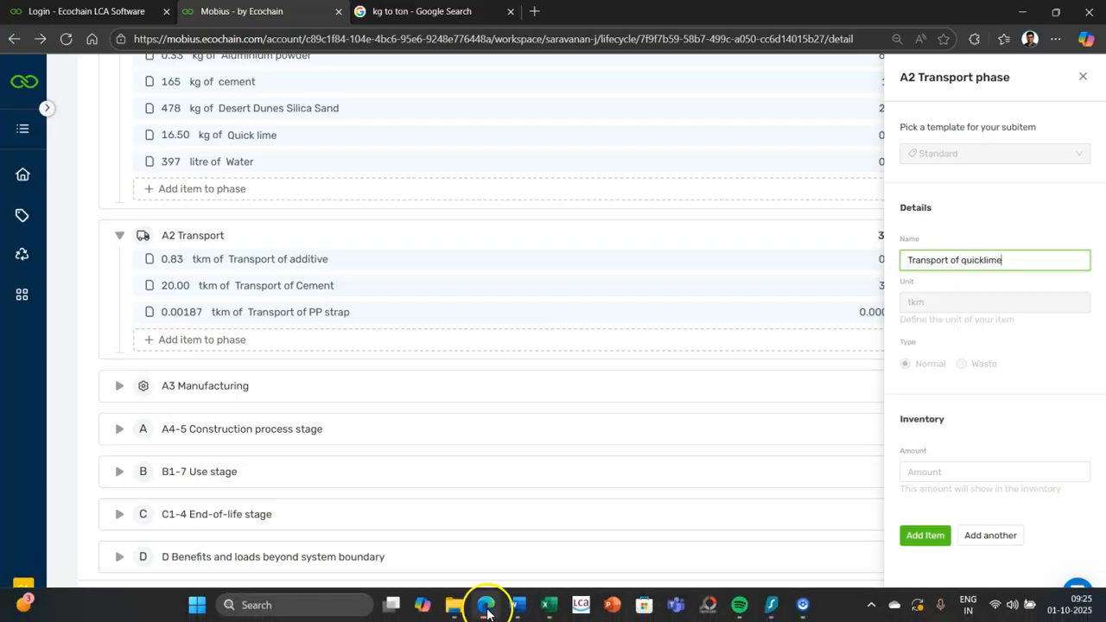
Set the Transport of quicklime amount to 0.186 tkm according to the Word inventory table and add the item to the phase.
click(518, 605)
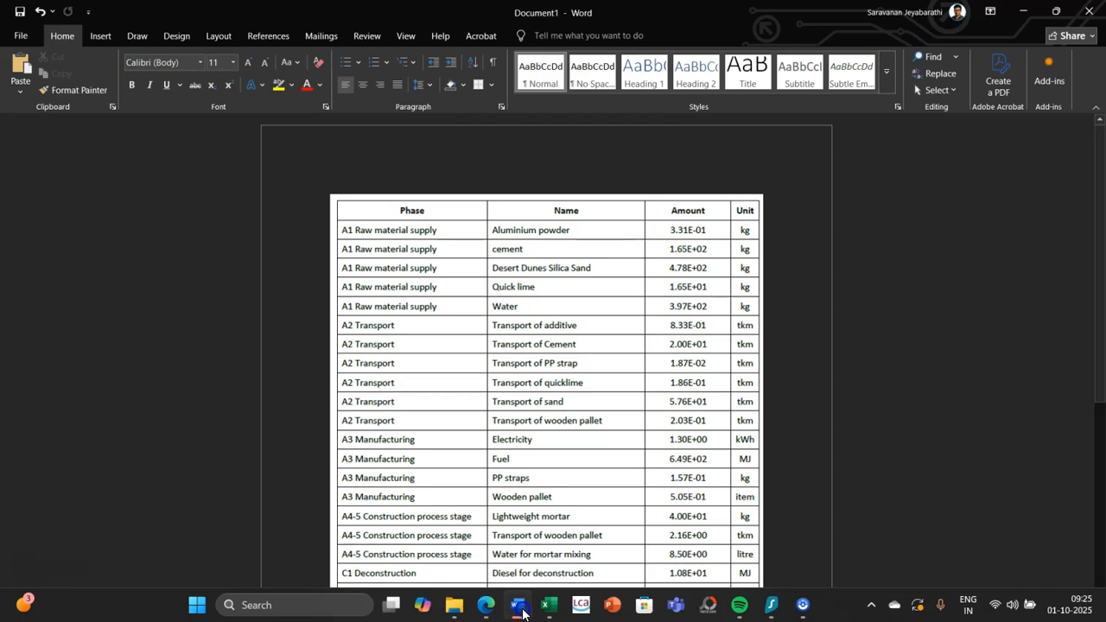
click(518, 606)
click(937, 481)
text(0.186)
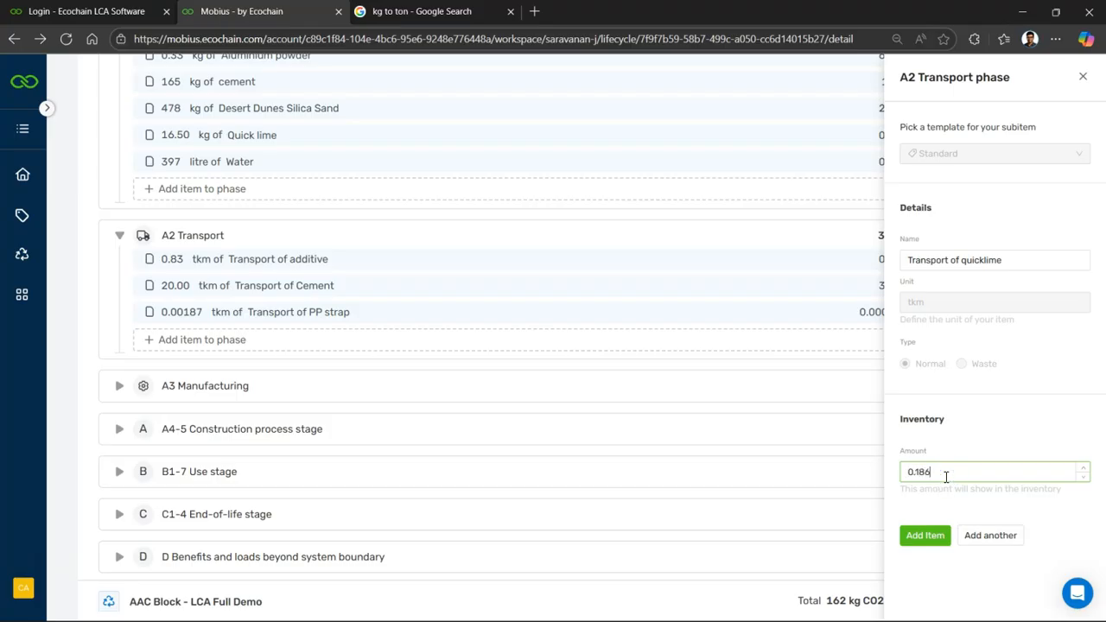
click(923, 535)
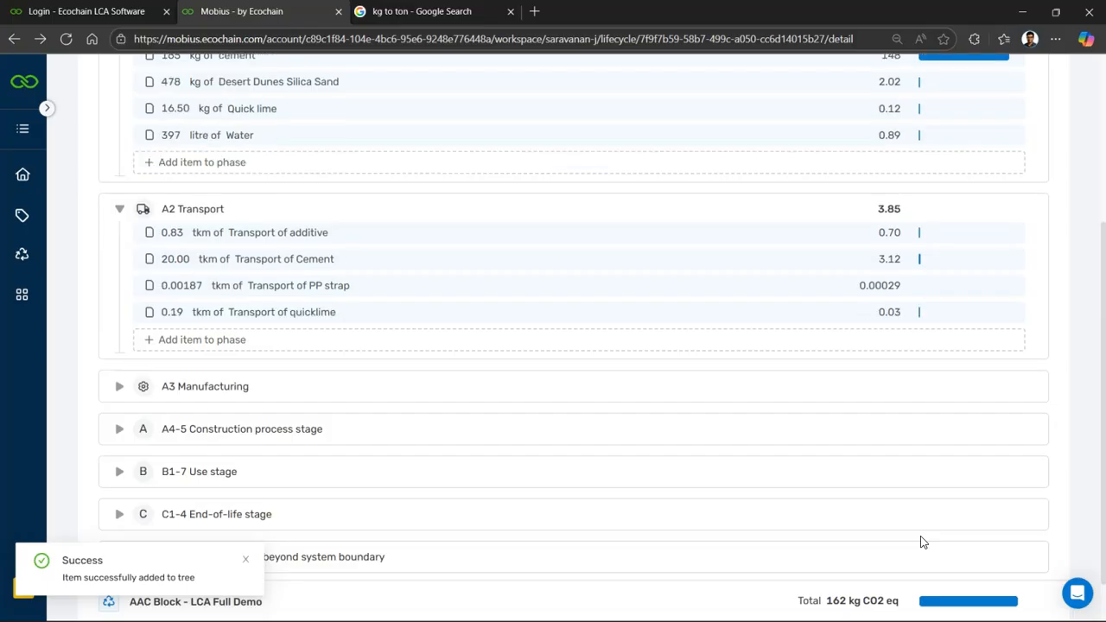
Review the details and used dataset of the Transport of quicklime item and close them.
click(581, 315)
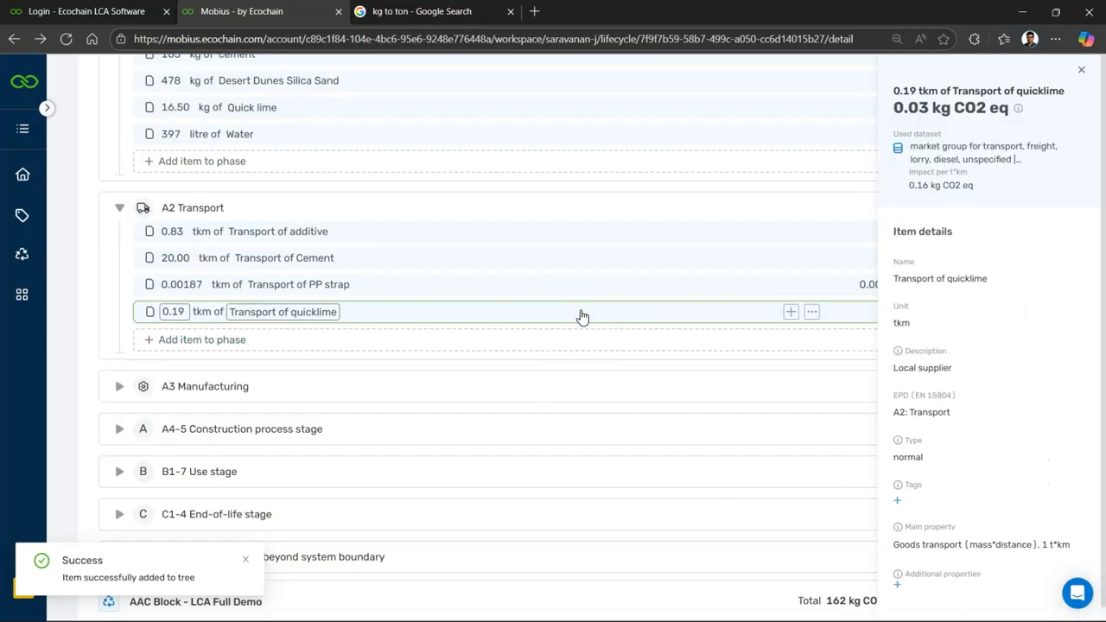
click(580, 315)
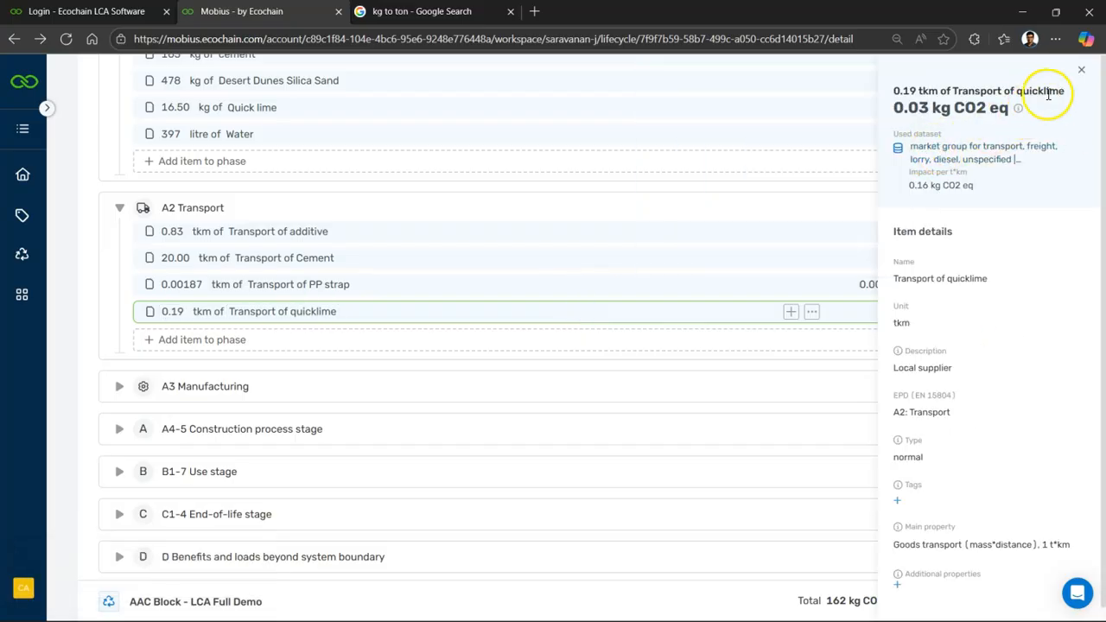
click(1081, 69)
click(662, 311)
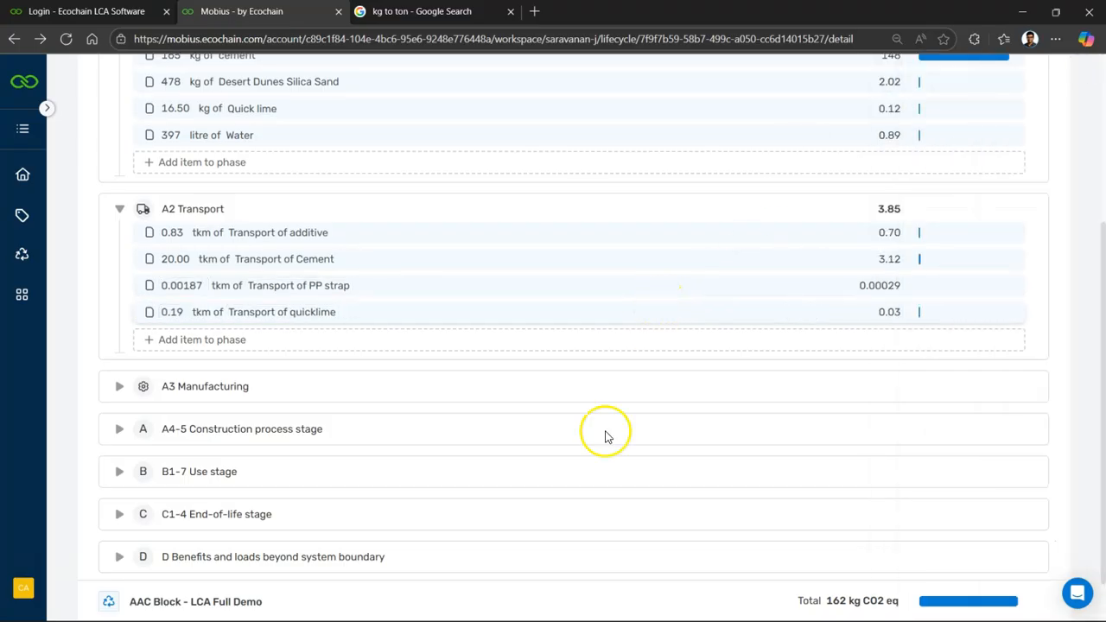
Check the Word inventory table and start a new A2 Transport item using the library item Transport of sand.
click(521, 606)
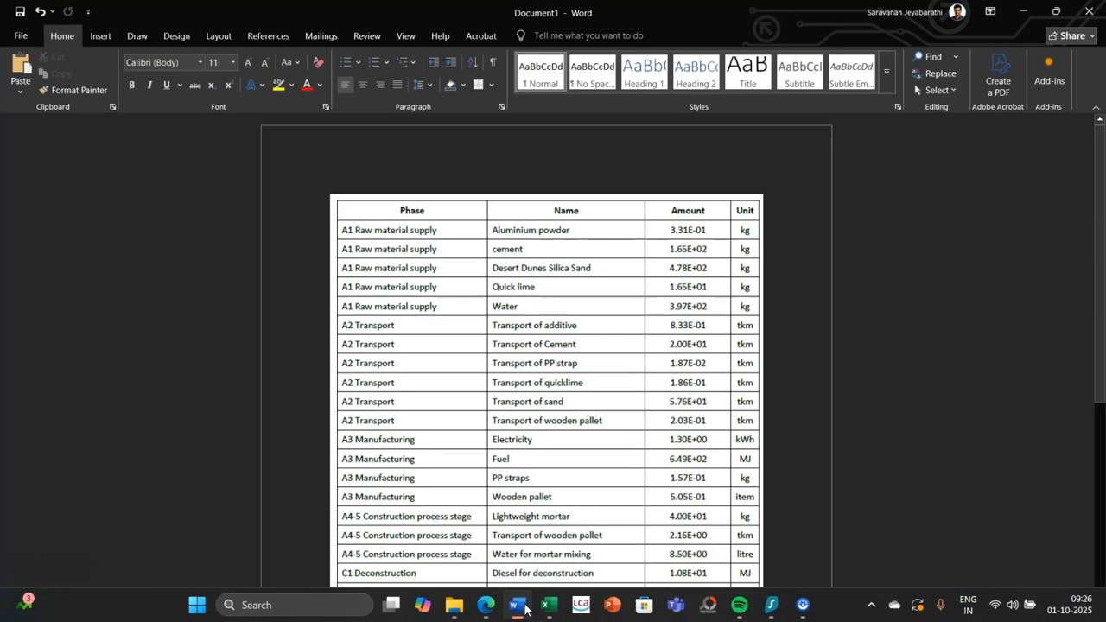
click(521, 605)
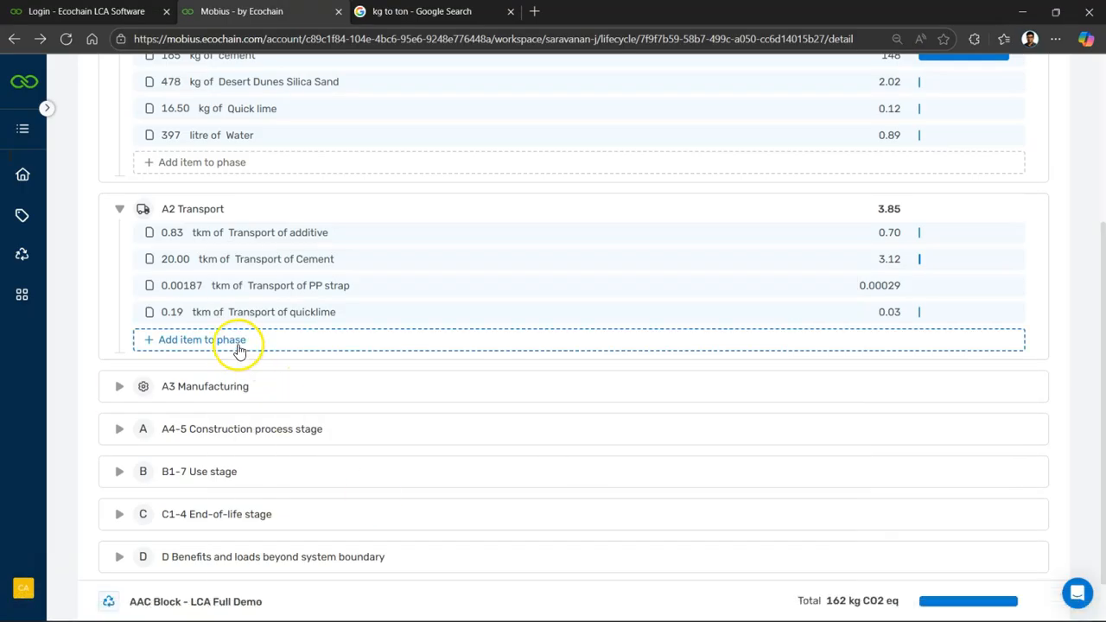
click(239, 350)
click(969, 265)
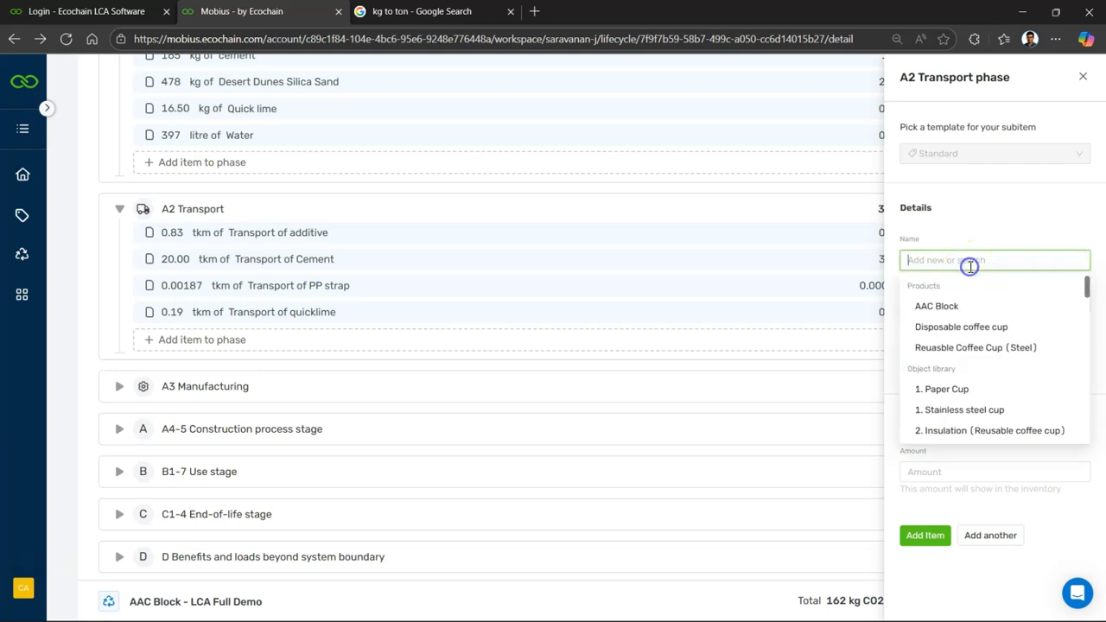
text(transport of )
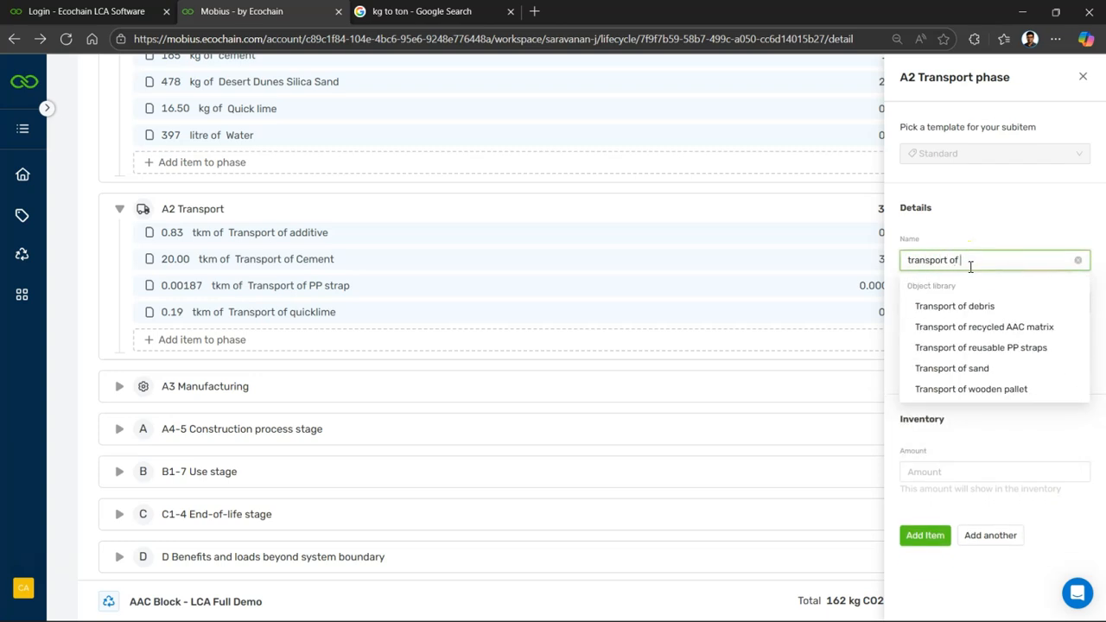
text(sand)
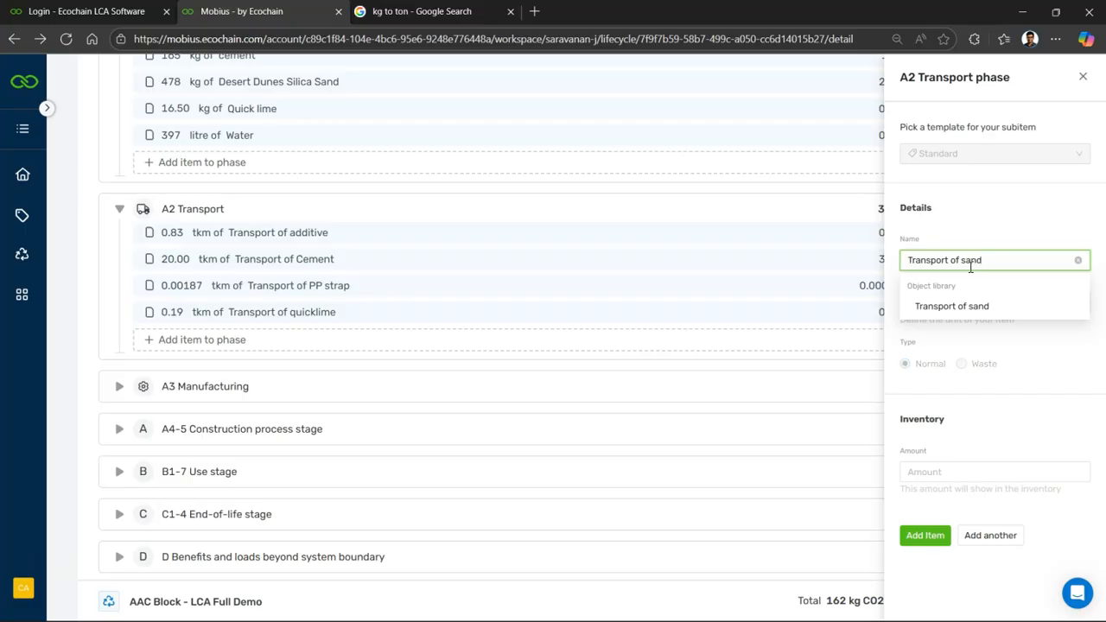
click(940, 311)
mouse_move(609, 612)
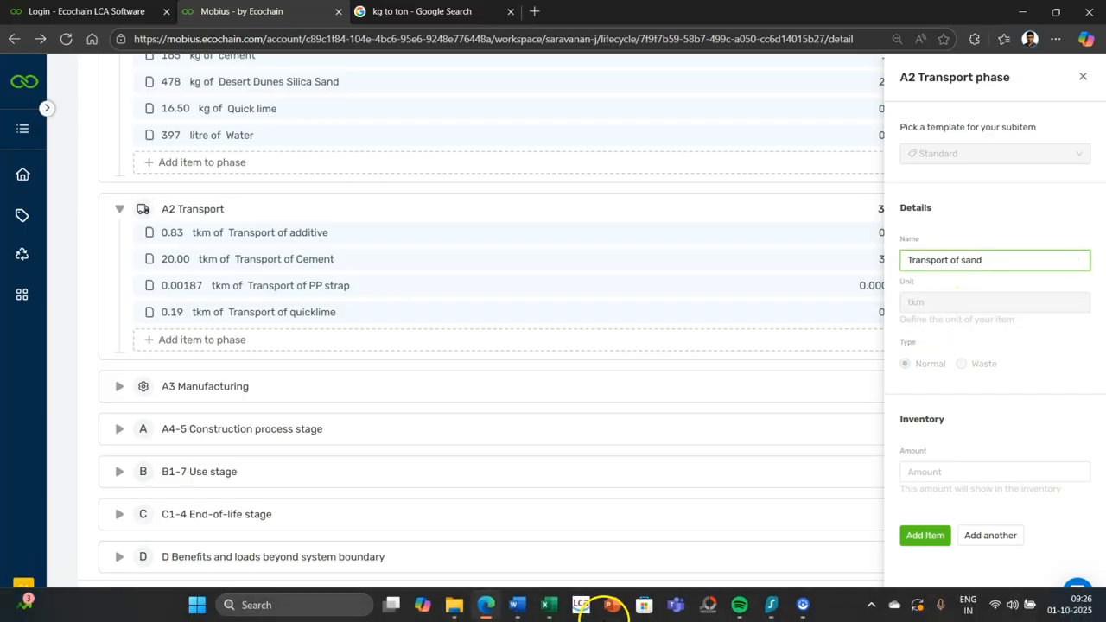
Check the Word inventory table, set the Transport of sand amount to 57.6 tkm and add the item to the phase.
click(511, 610)
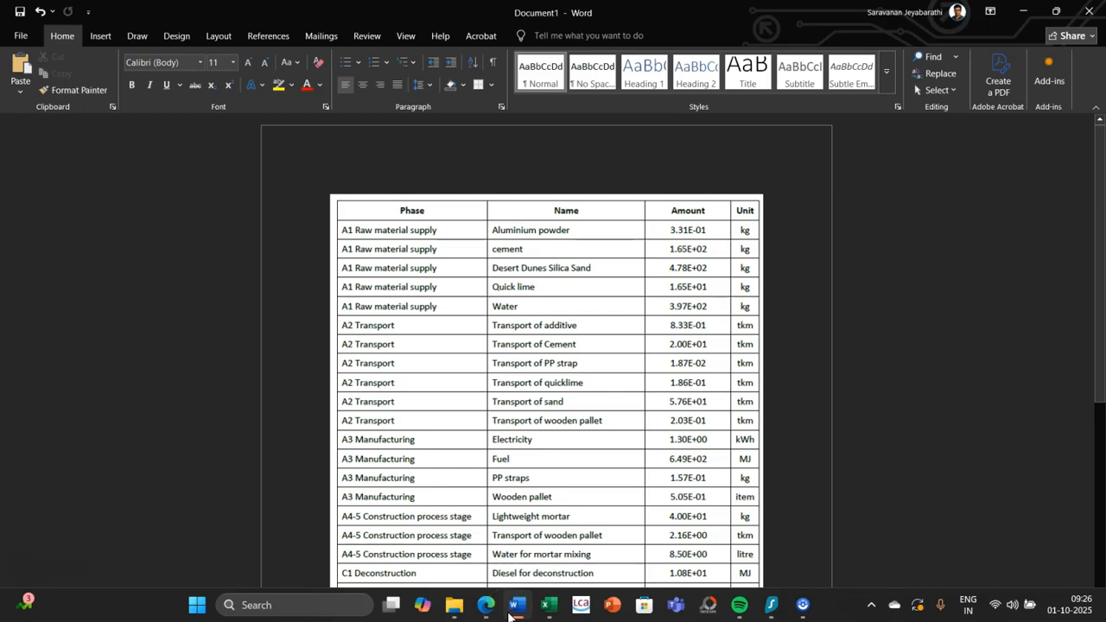
click(511, 610)
click(944, 464)
text(57.6)
click(917, 535)
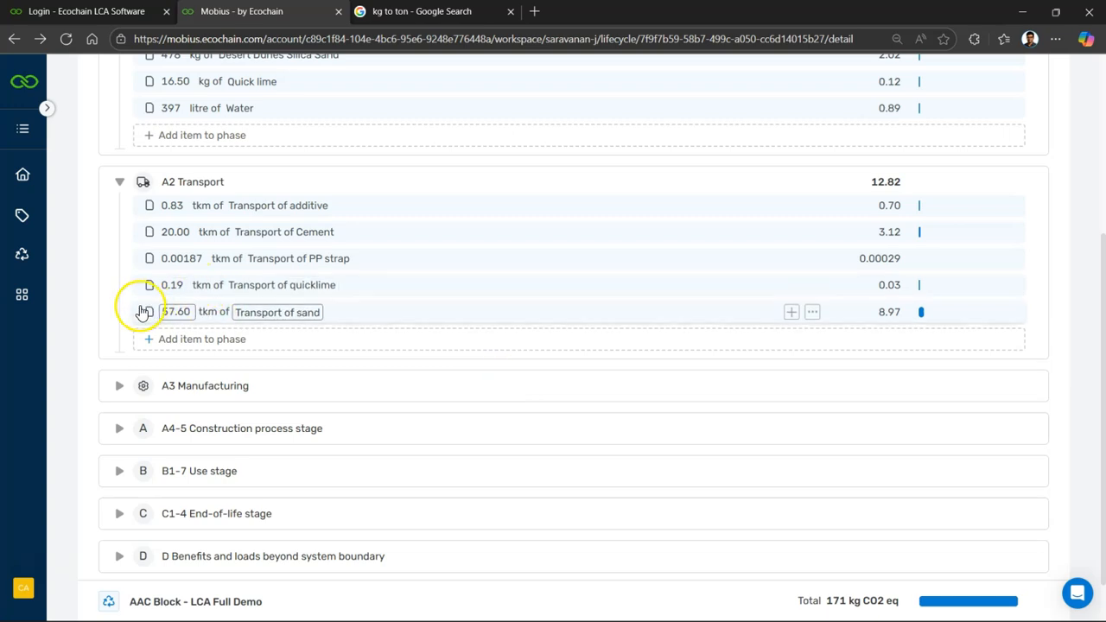
Check the Word inventory table and start a new A2 Transport item using the library item Transport of wooden pallet.
scroll(99, 317, up, 1)
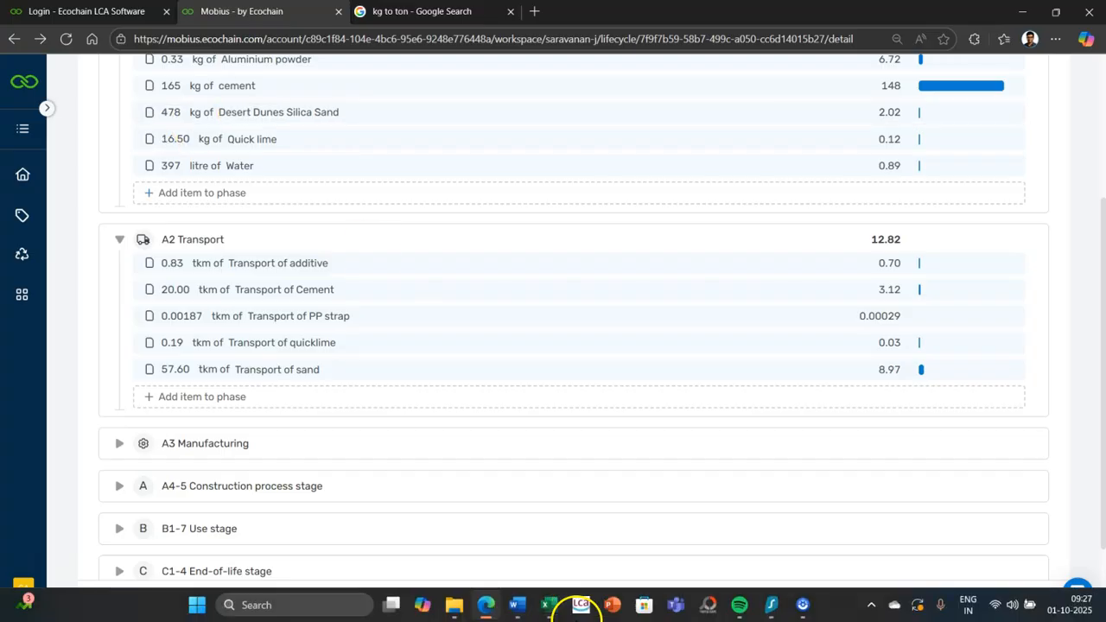
click(513, 610)
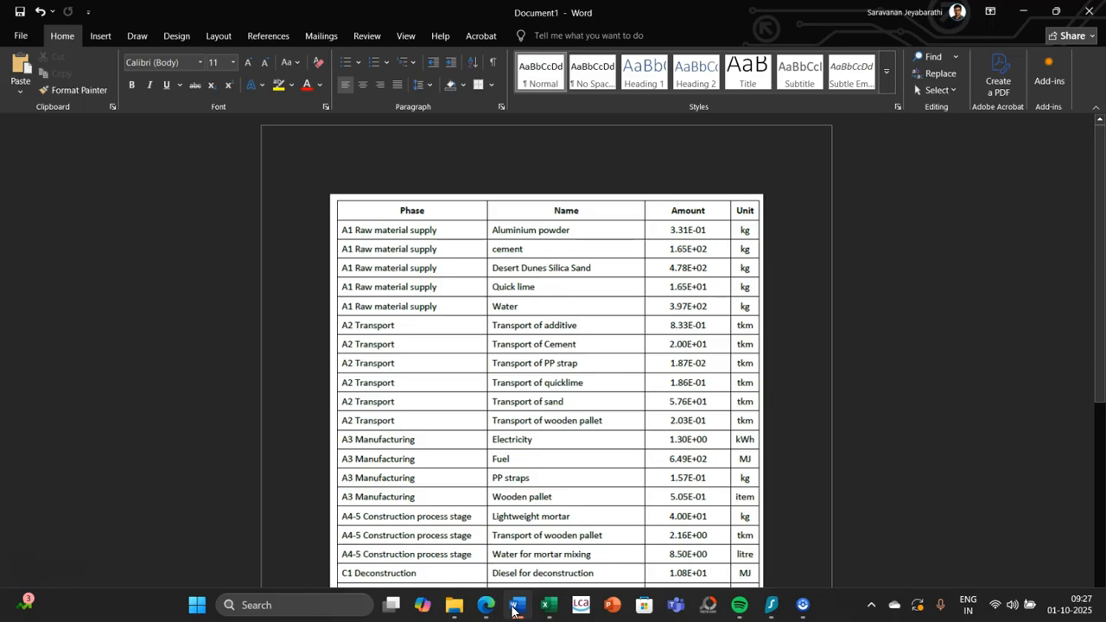
click(513, 610)
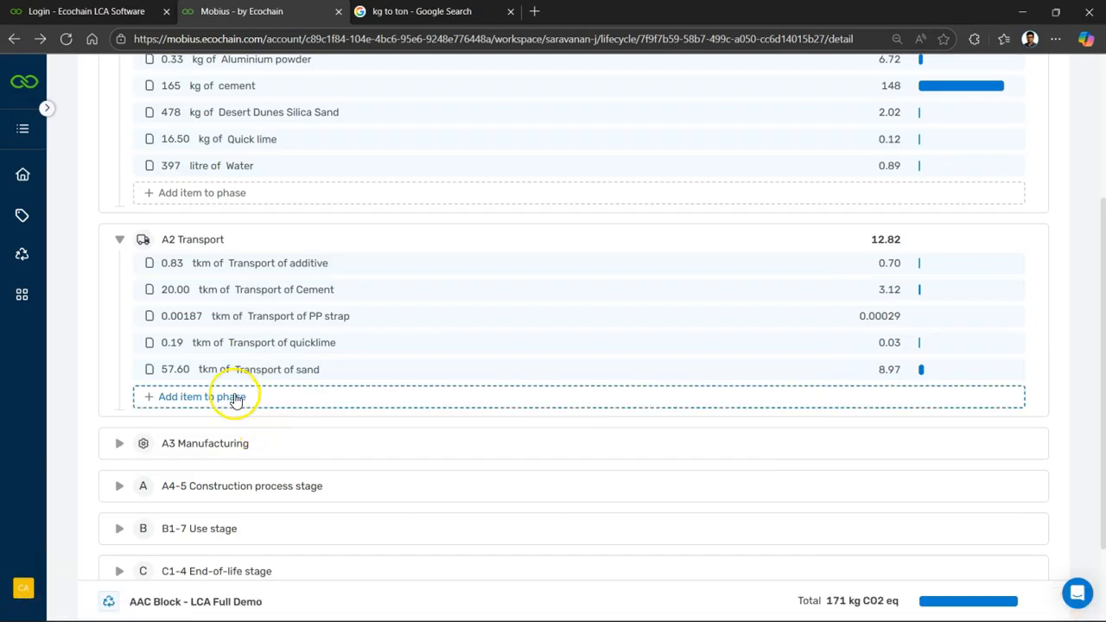
click(235, 397)
click(951, 257)
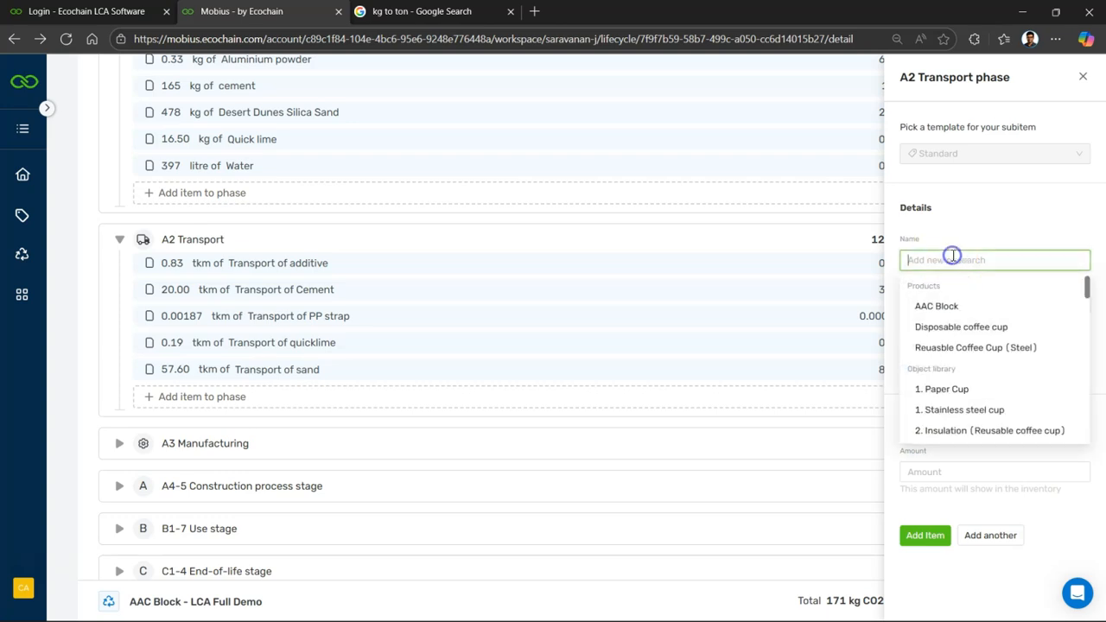
text(transport)
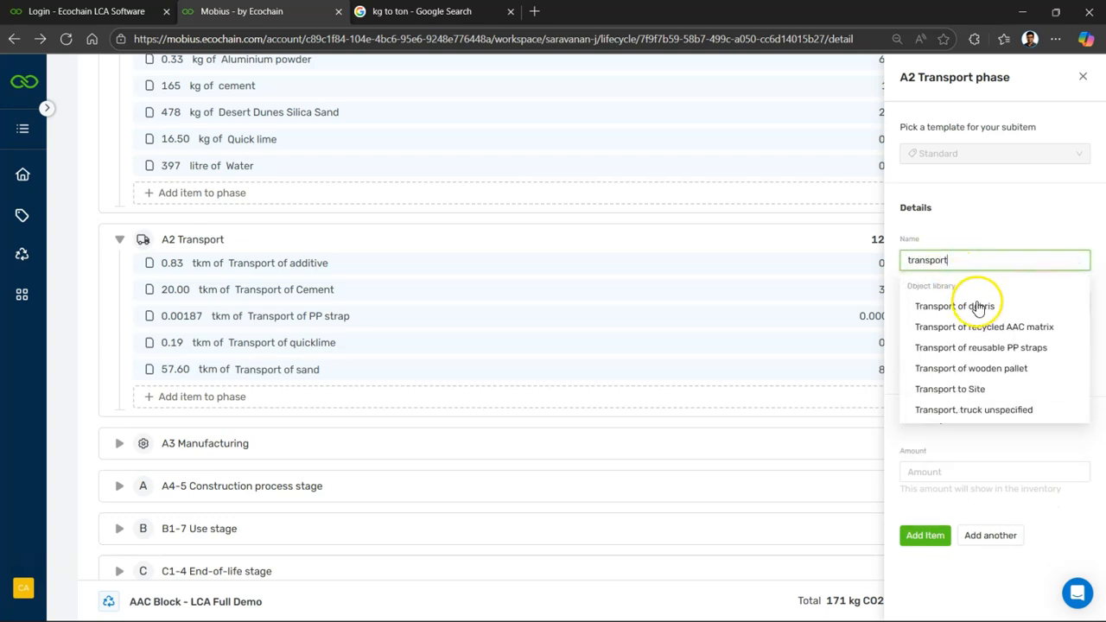
click(980, 367)
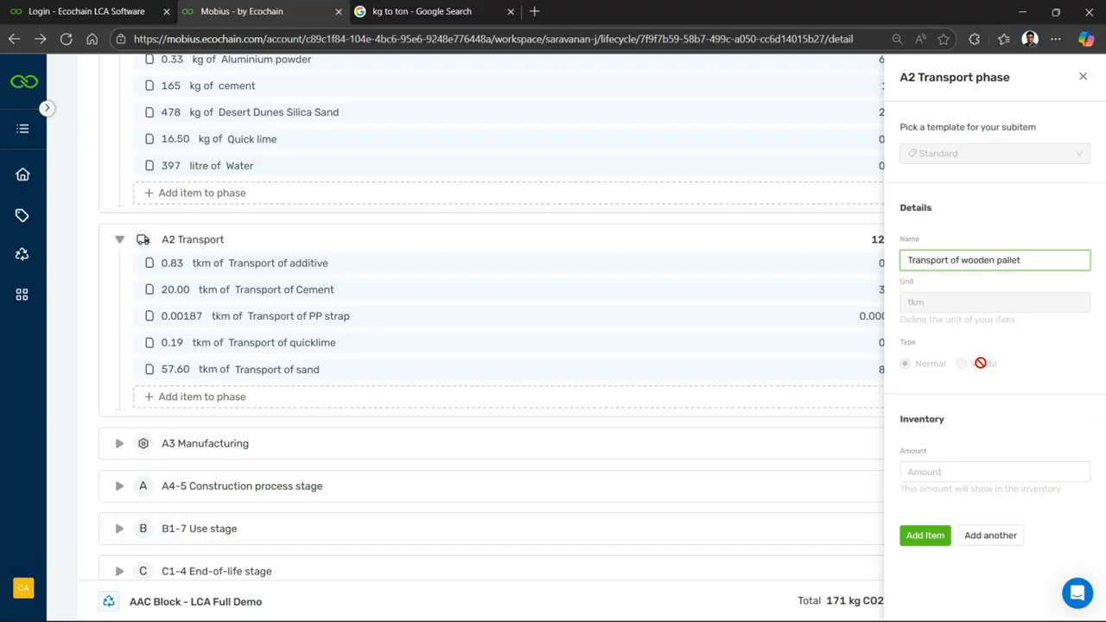
Consult the Word inventory table, set the Transport of wooden pallet amount to 20.3 tkm and add the item to the phase.
click(521, 607)
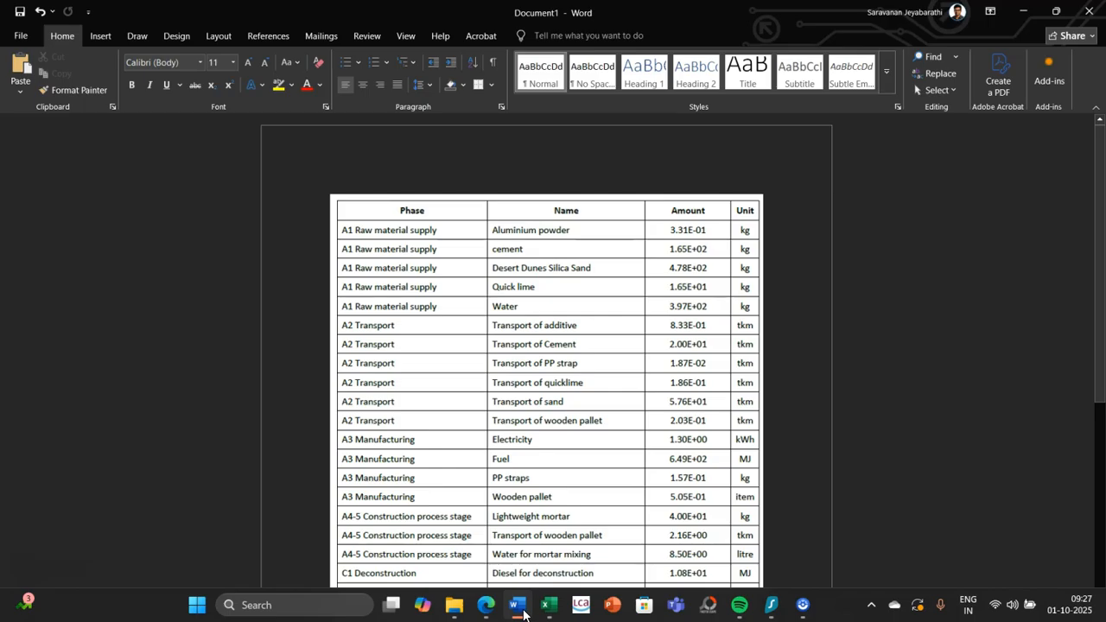
click(521, 607)
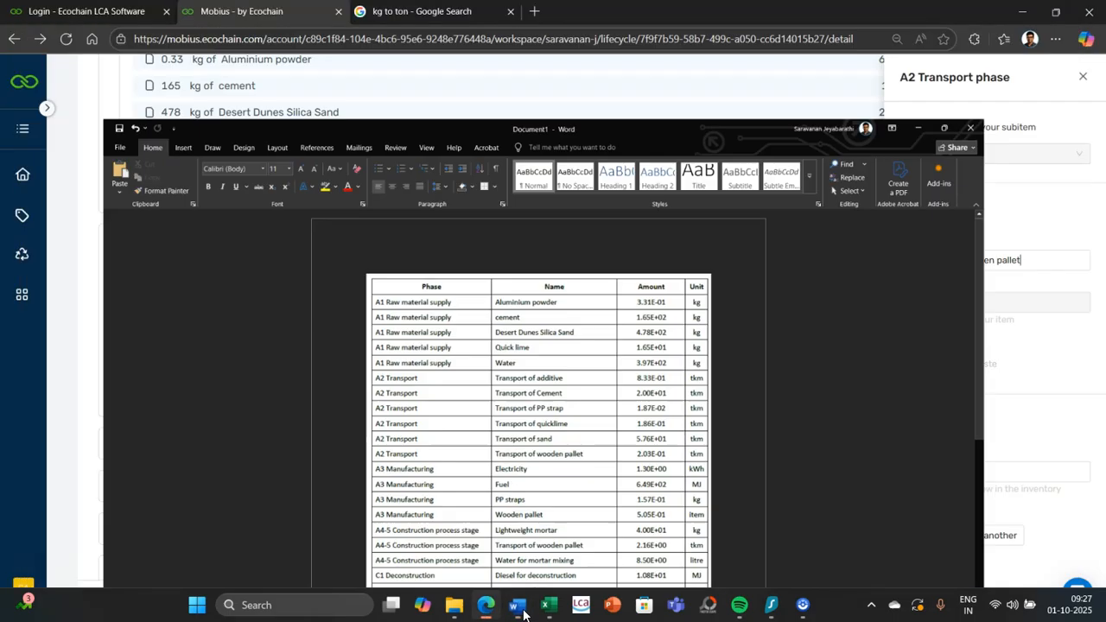
click(986, 482)
text(2)
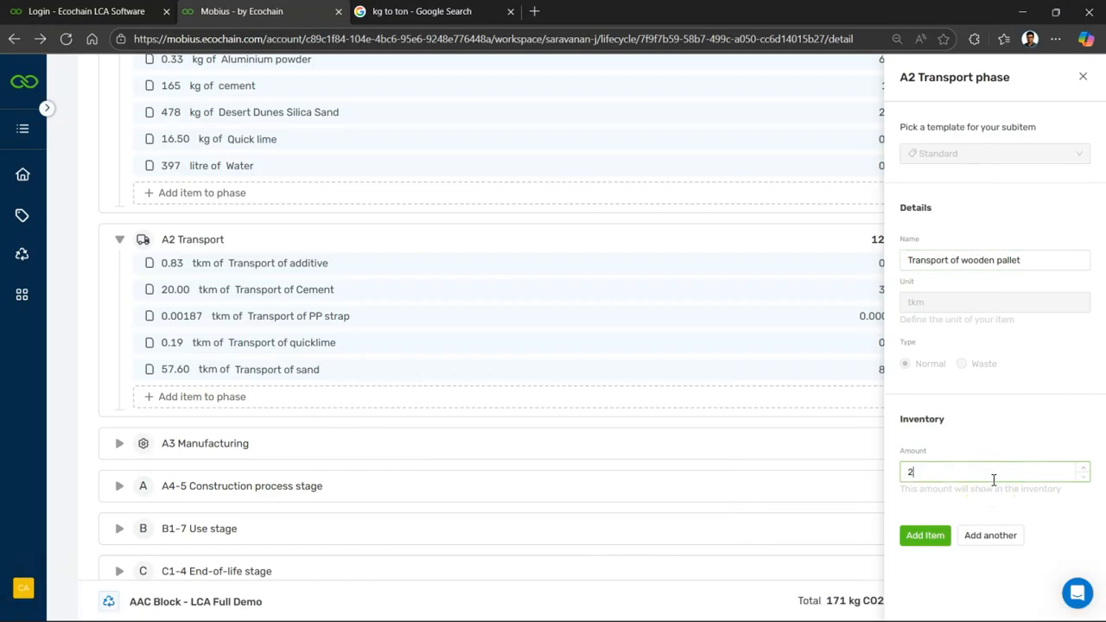
text(0.5)
click(926, 536)
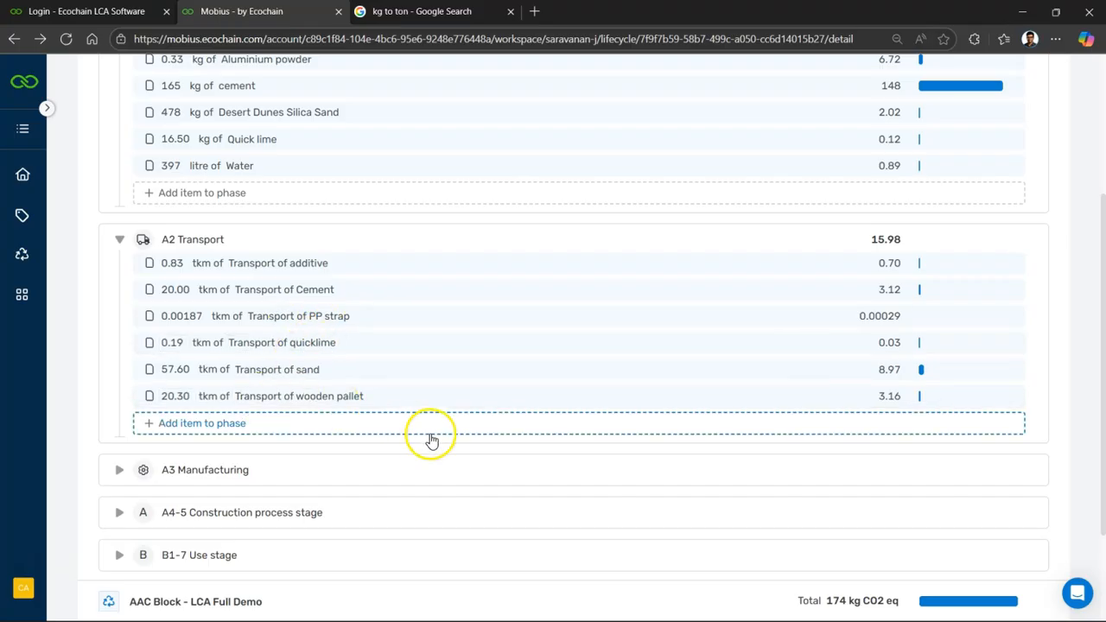
Check the Word inventory table, collapse the A2 Transport and A1 Raw material supply phases, and expand A3 Manufacturing.
click(519, 608)
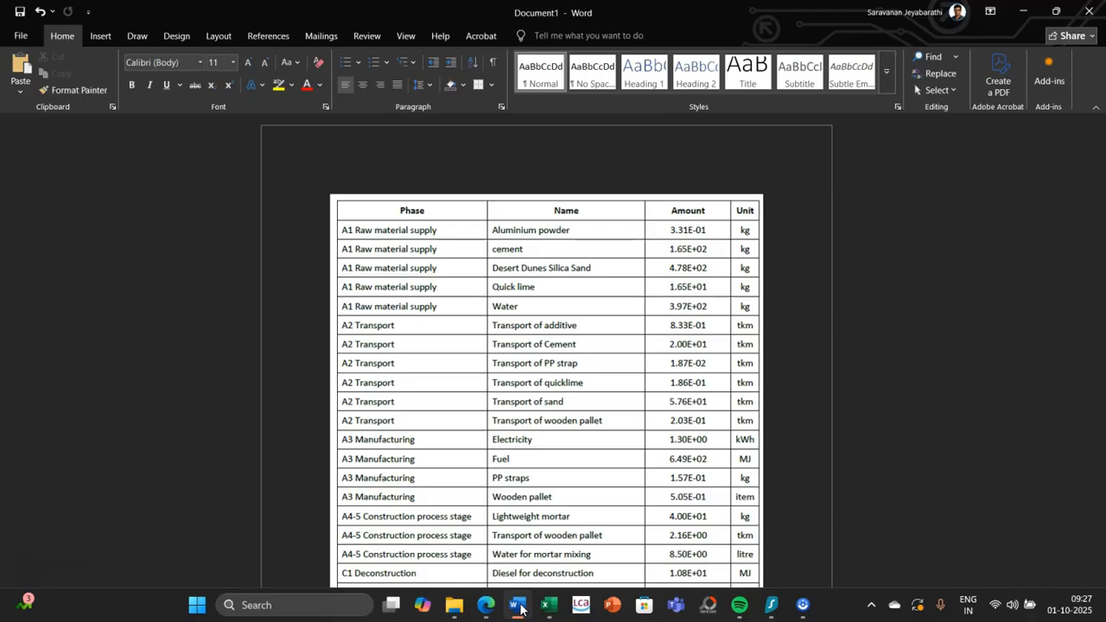
click(520, 608)
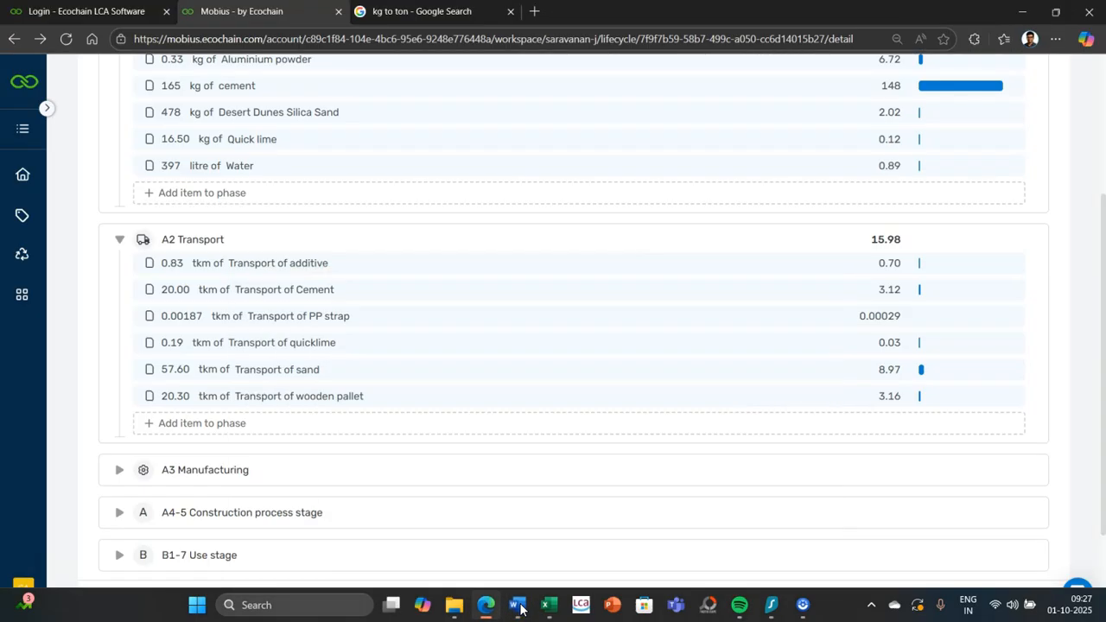
click(118, 240)
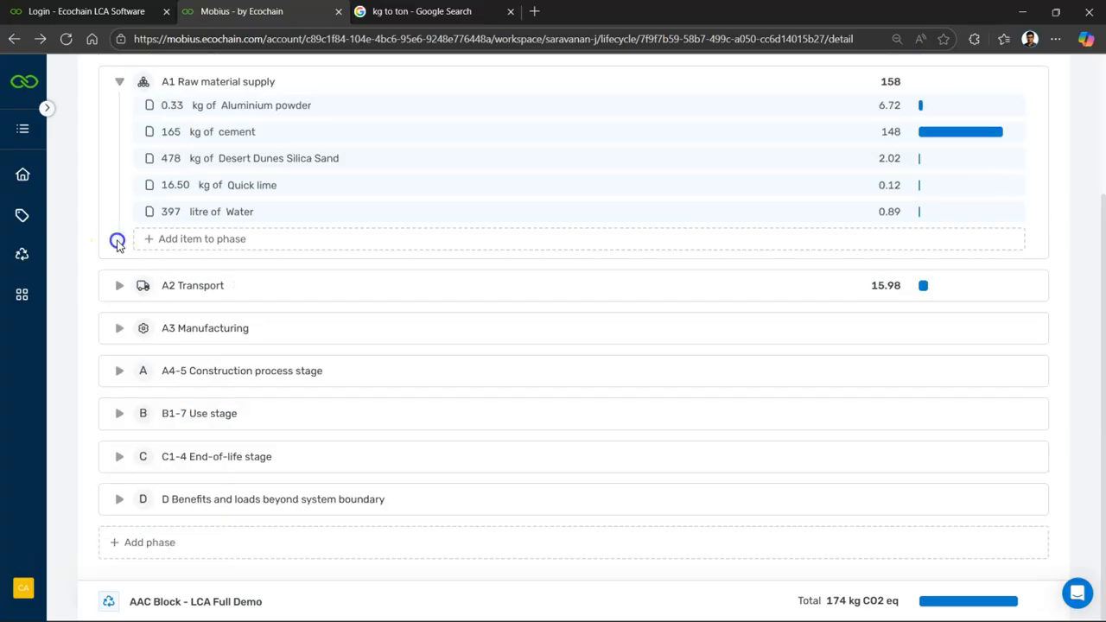
click(120, 82)
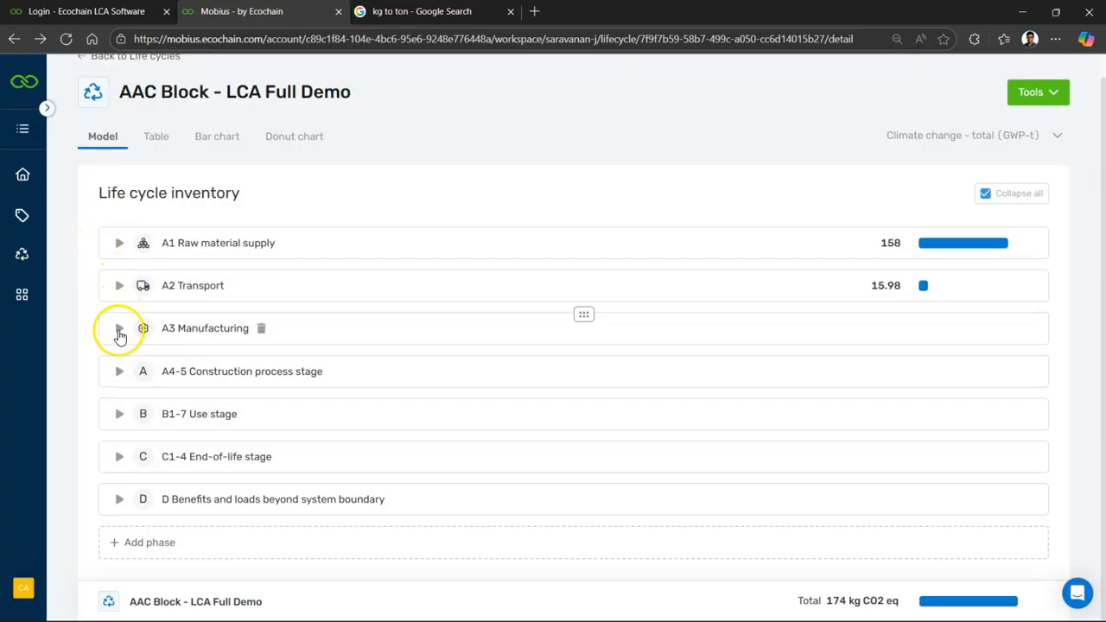
click(119, 331)
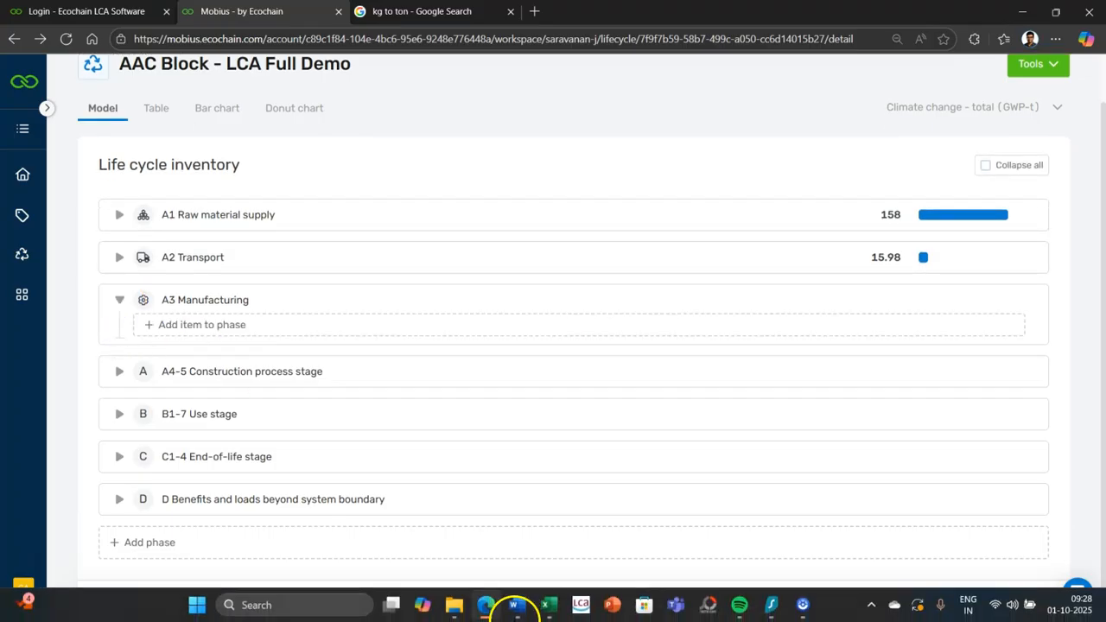
Review the A3 Manufacturing rows in the Word inventory table and start a new A3 item using the library item Electricity.
click(516, 606)
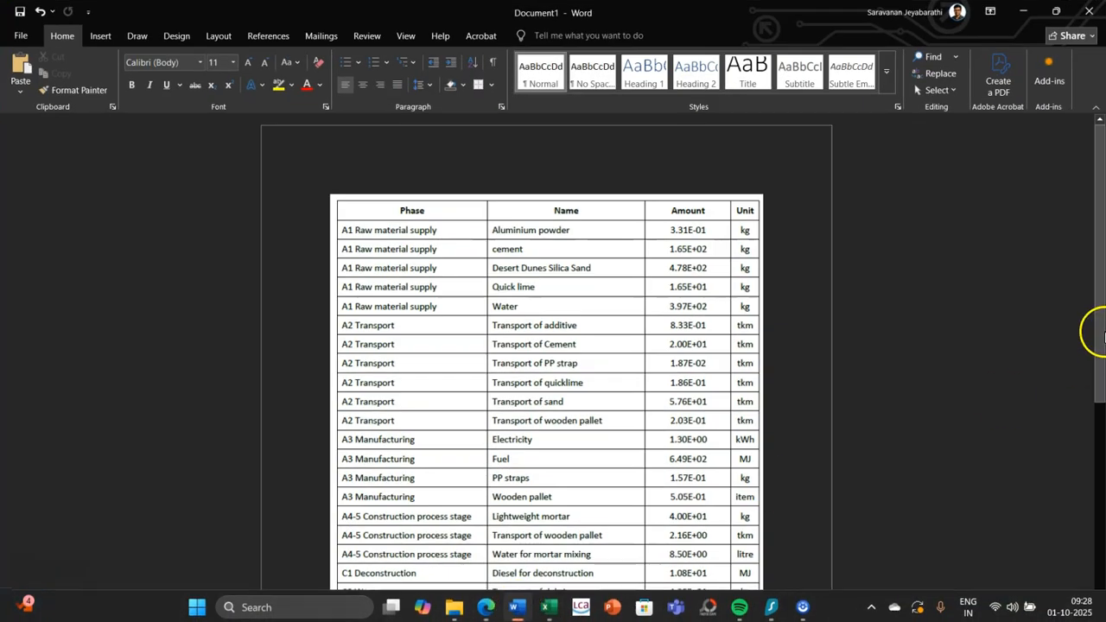
scroll(1097, 321, down, 4)
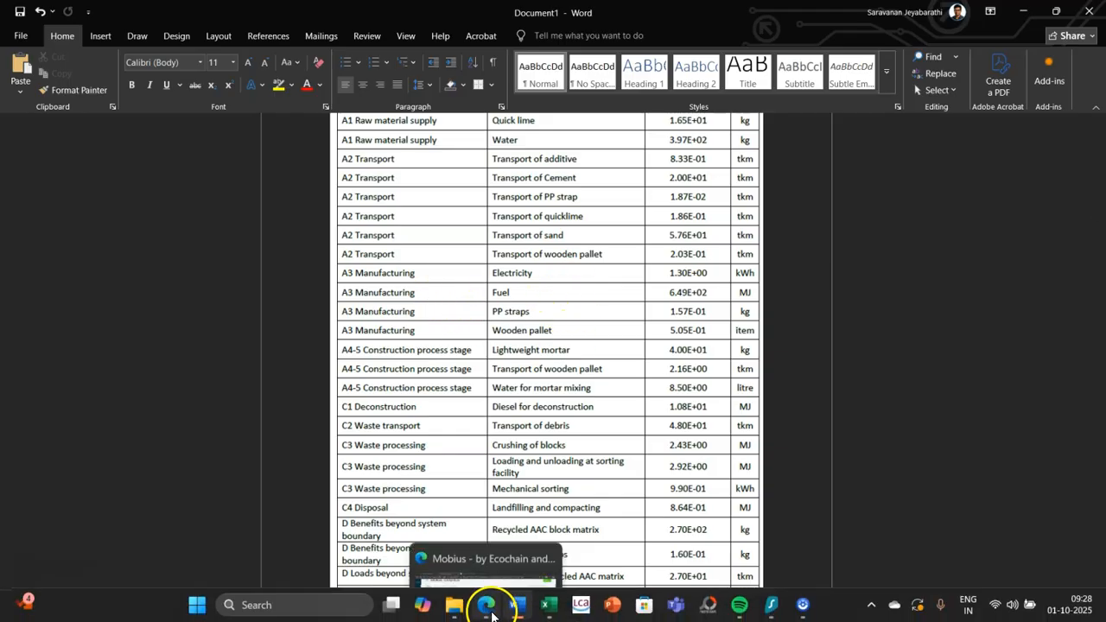
click(486, 603)
click(252, 335)
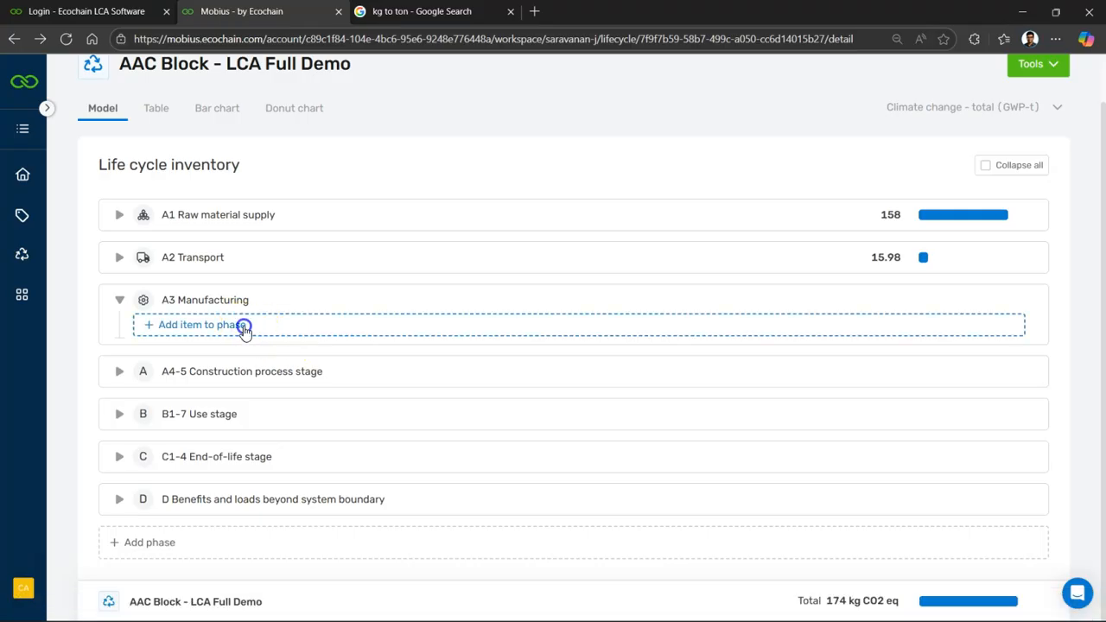
click(929, 258)
text(electr)
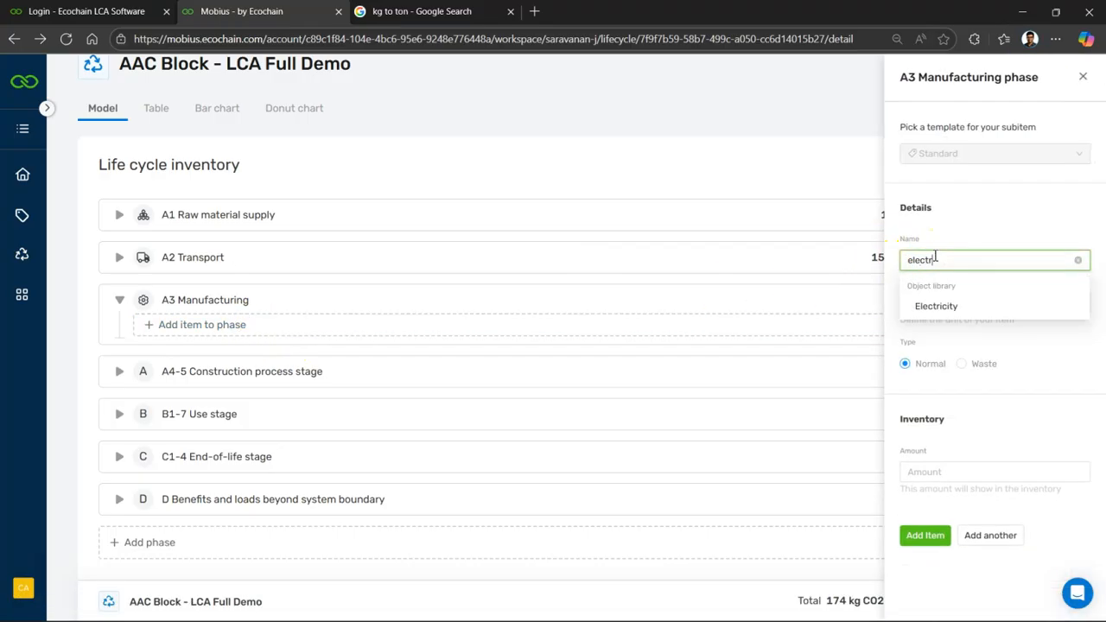
click(943, 306)
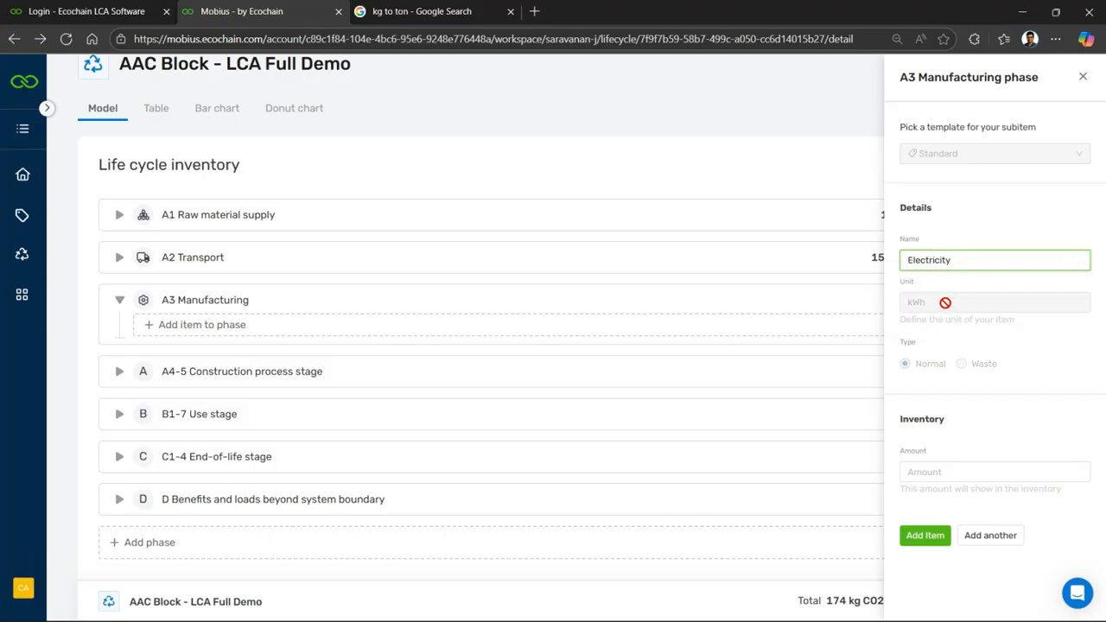
Set the Electricity amount to 1.30 kWh according to the Word inventory table and add the item to the A3 Manufacturing phase.
mouse_move(477, 615)
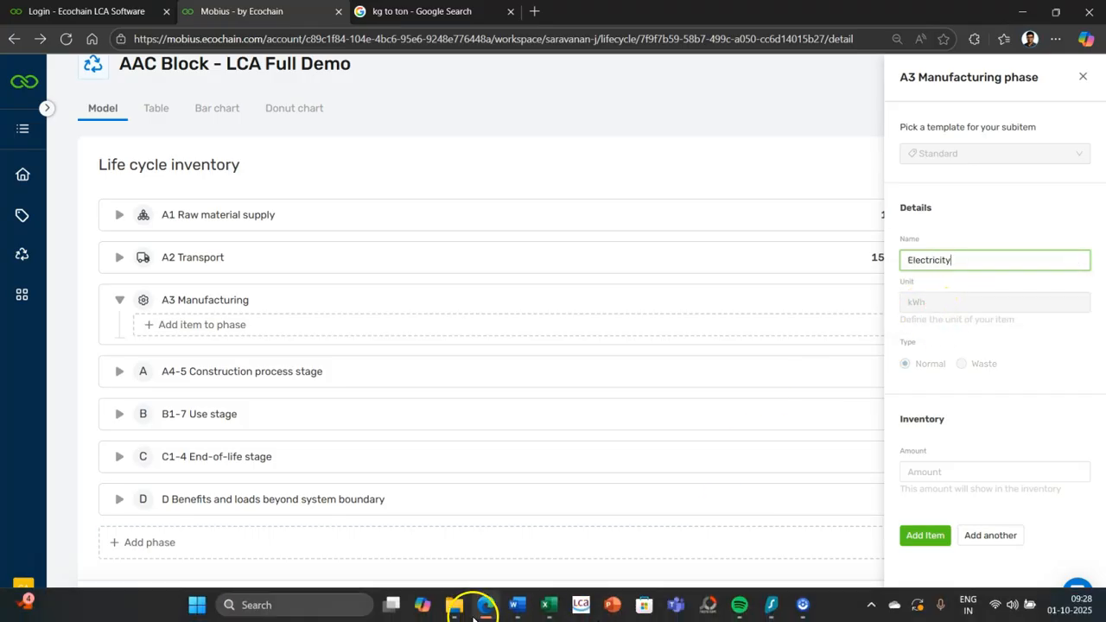
click(519, 606)
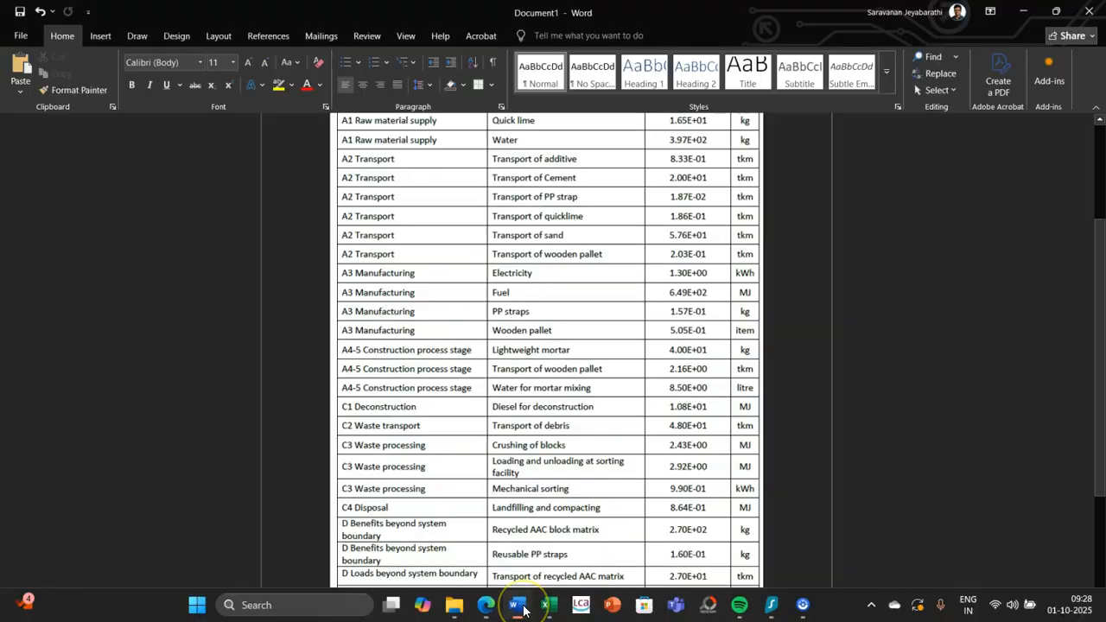
click(521, 607)
click(953, 471)
text(1.3)
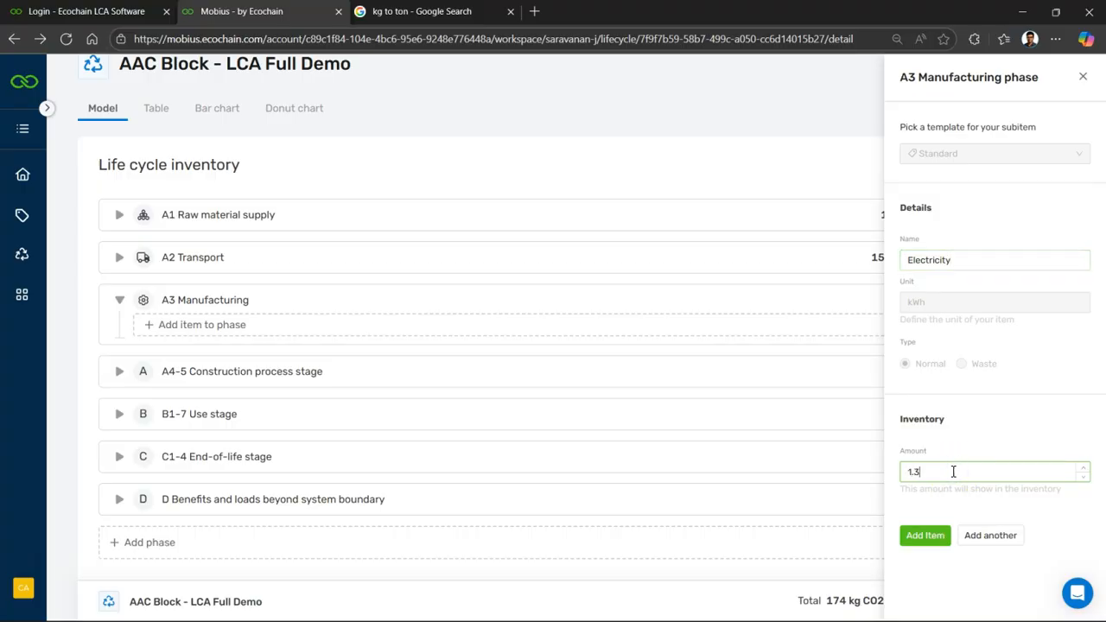
text(0)
click(924, 535)
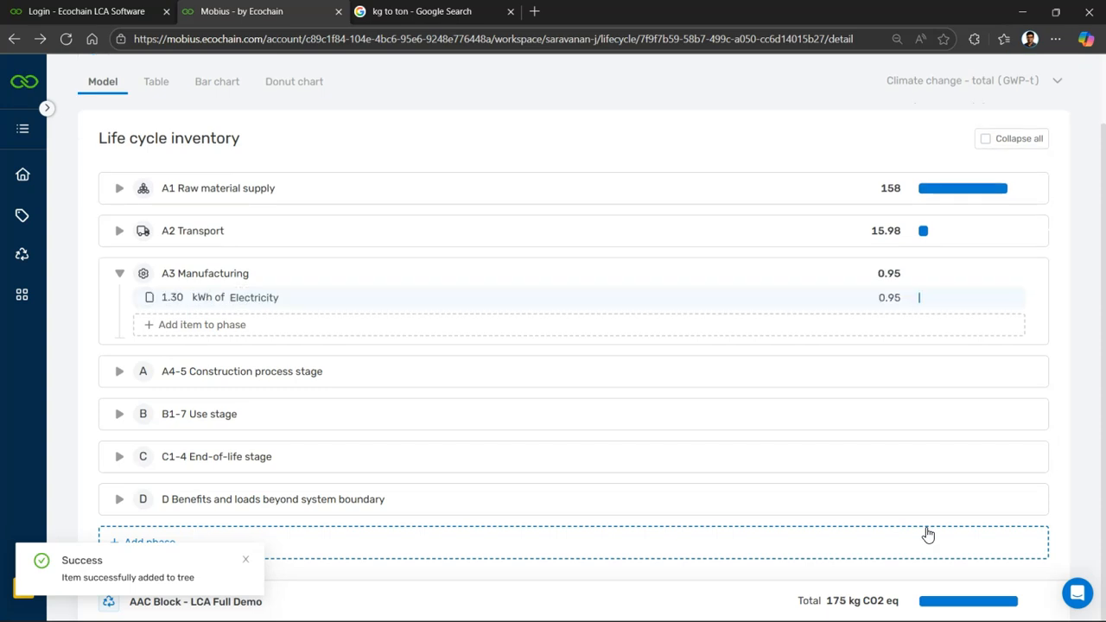
Review the item details and used dataset of the Electricity item in A3 Manufacturing.
click(499, 304)
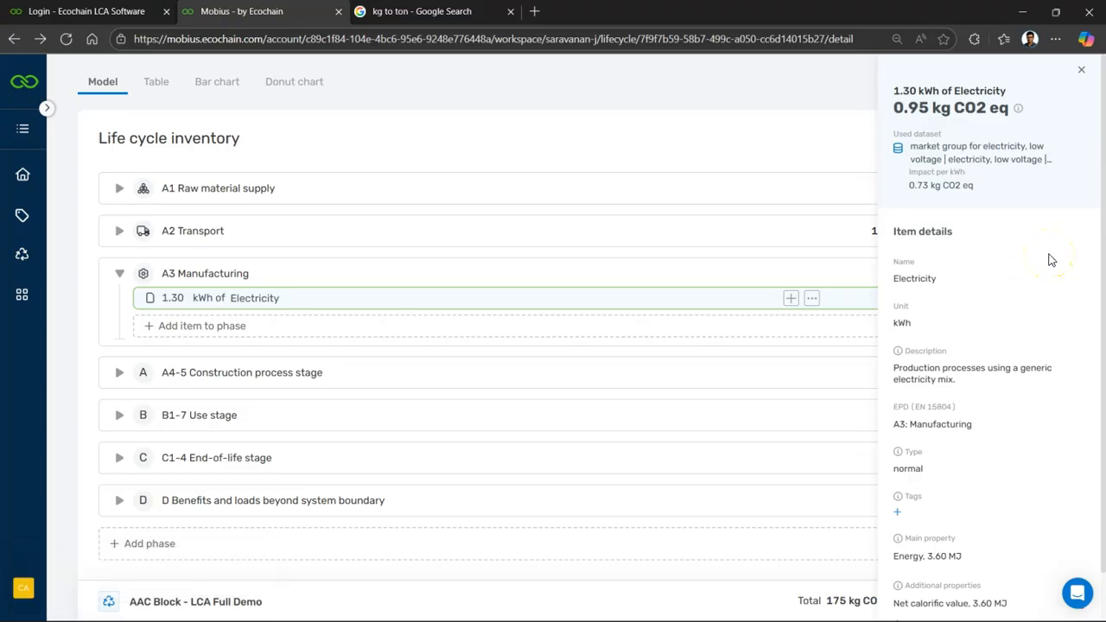
mouse_move(991, 165)
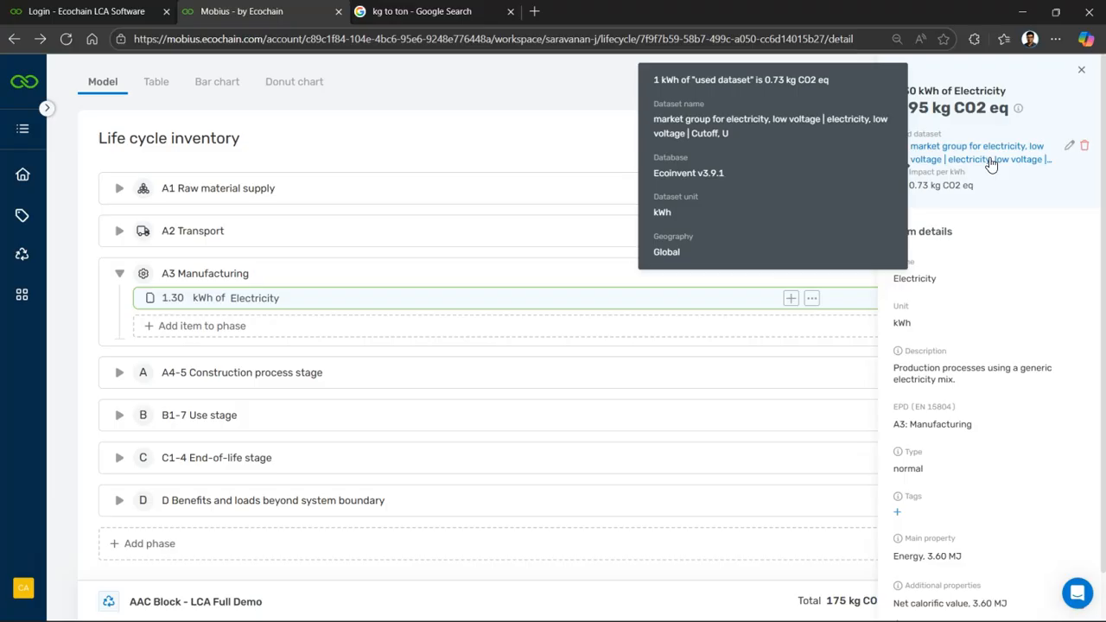
Review the dataset used for the Electricity item, open the dataset search for replacing it, and return to the life cycle model.
click(994, 164)
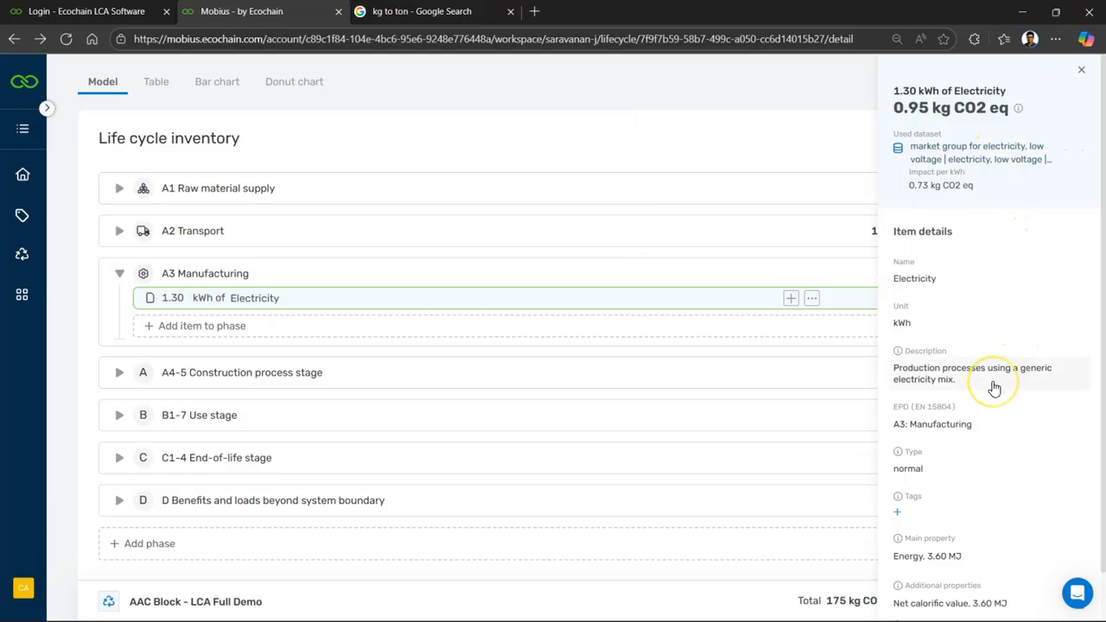
mouse_move(1048, 162)
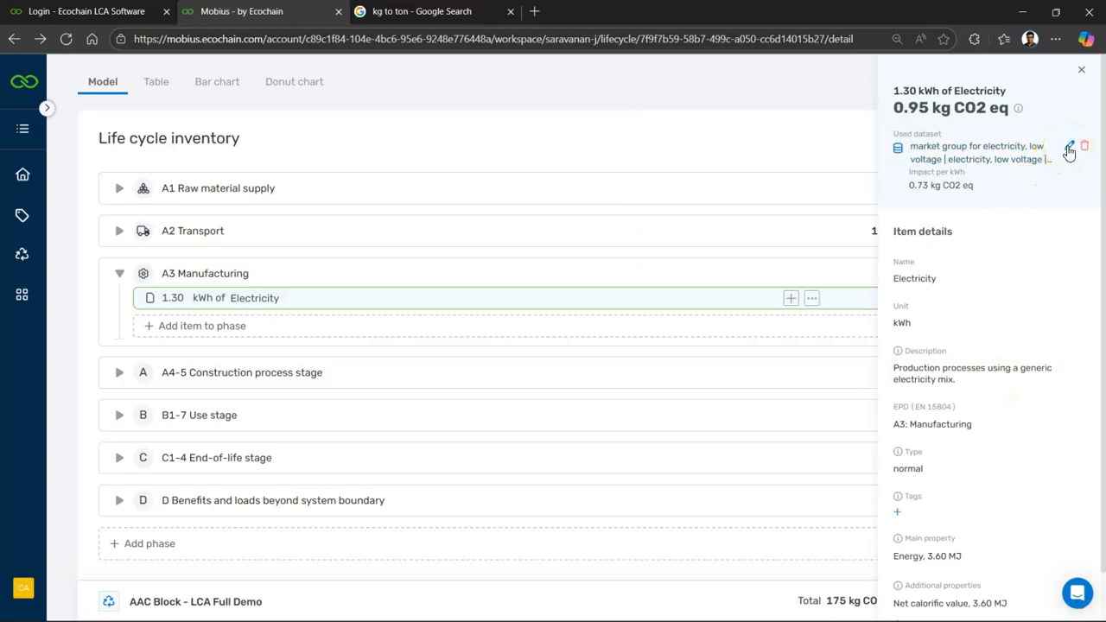
click(1069, 149)
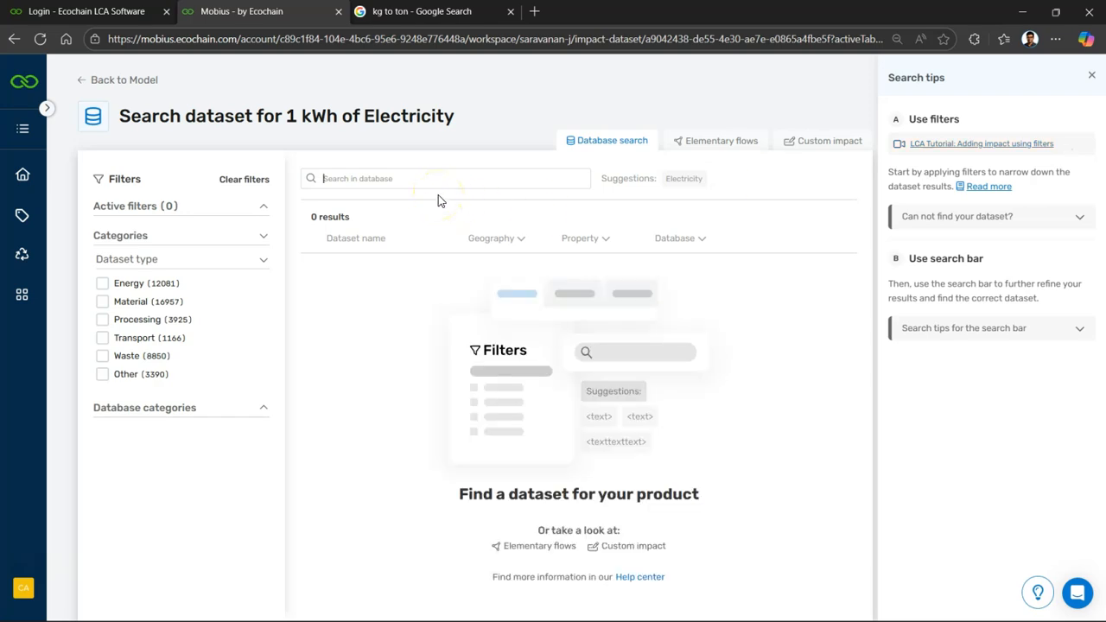
click(80, 83)
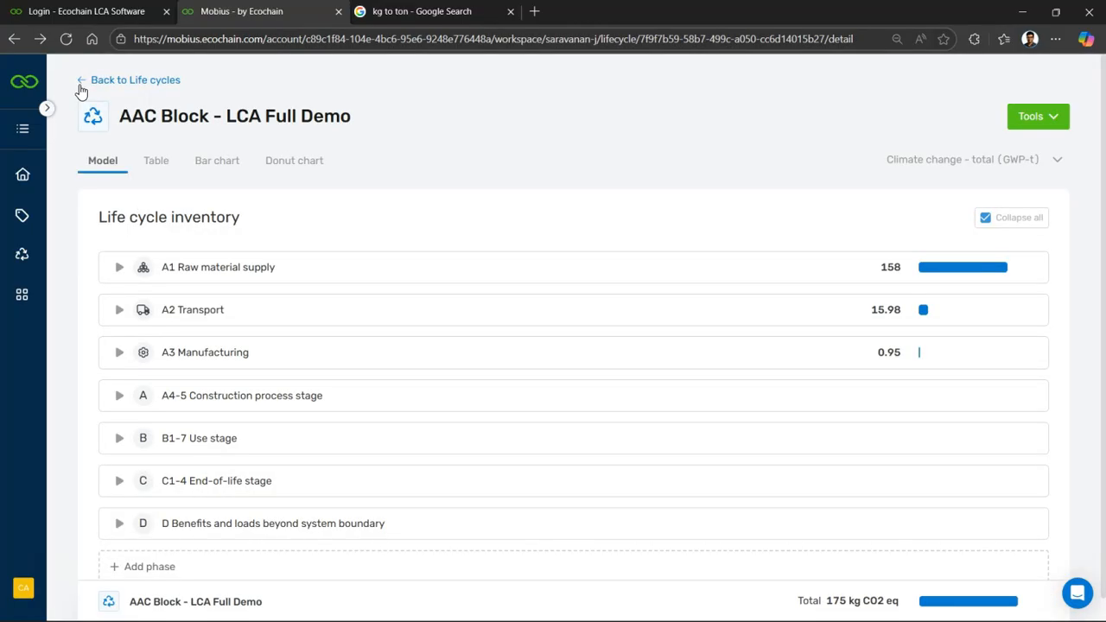
Check the A3 Manufacturing entries in the Word inventory table and start a new phase item using the library object Fuel for manufacturing.
click(119, 353)
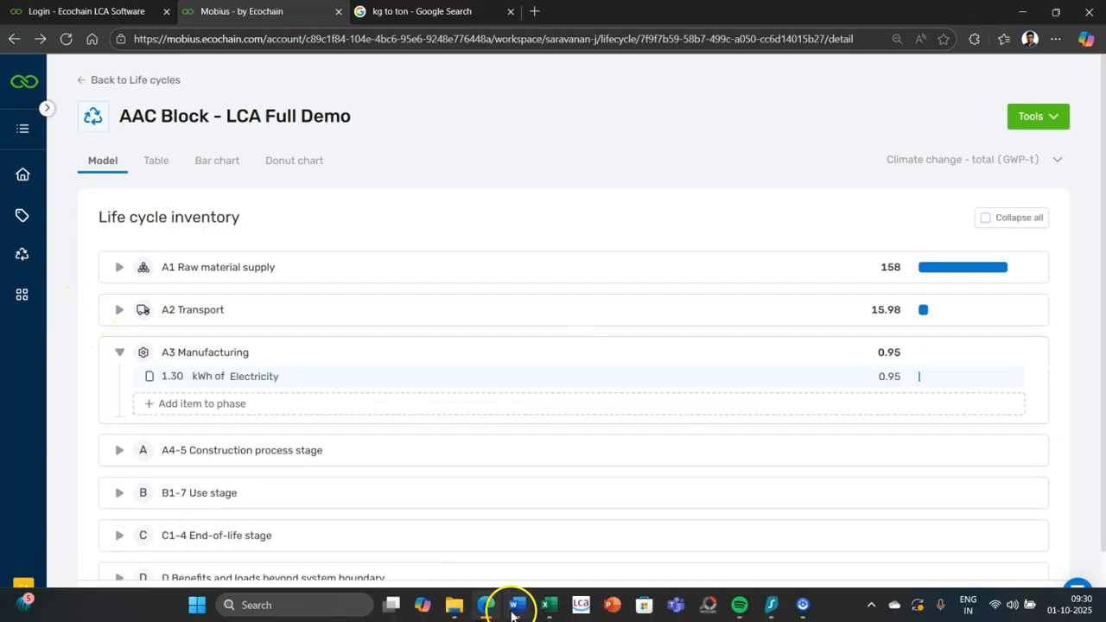
click(516, 608)
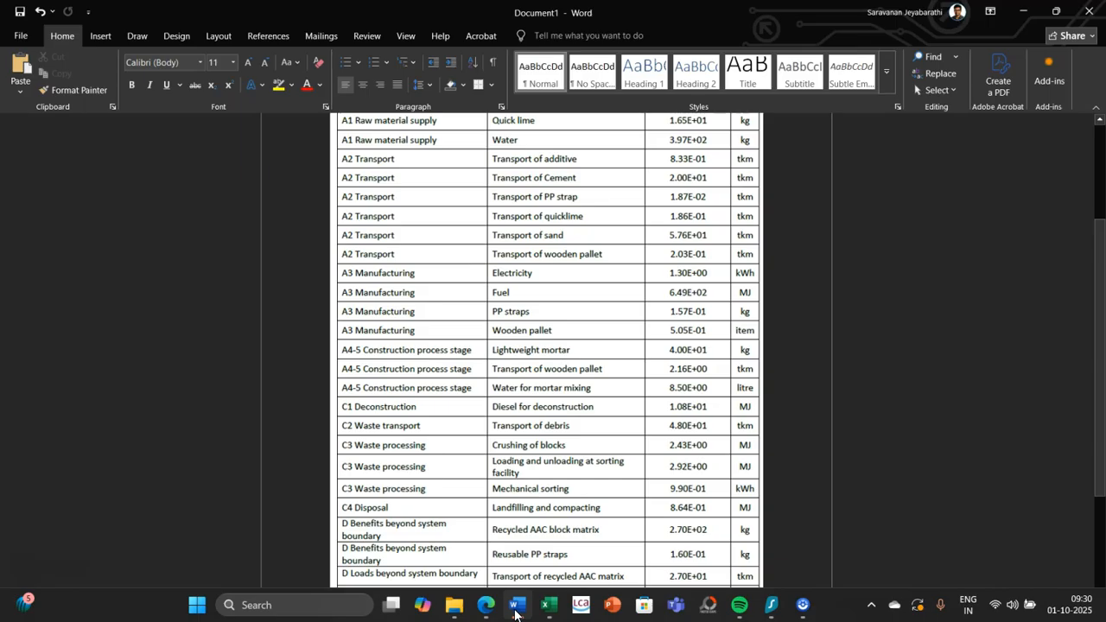
click(516, 609)
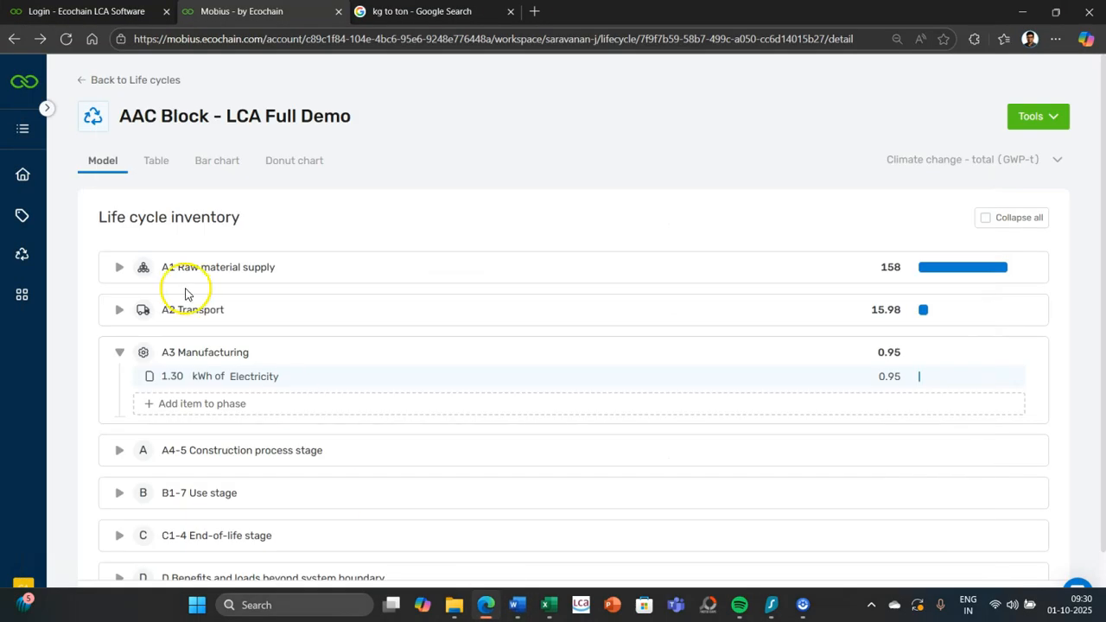
click(185, 402)
click(993, 258)
text(fue)
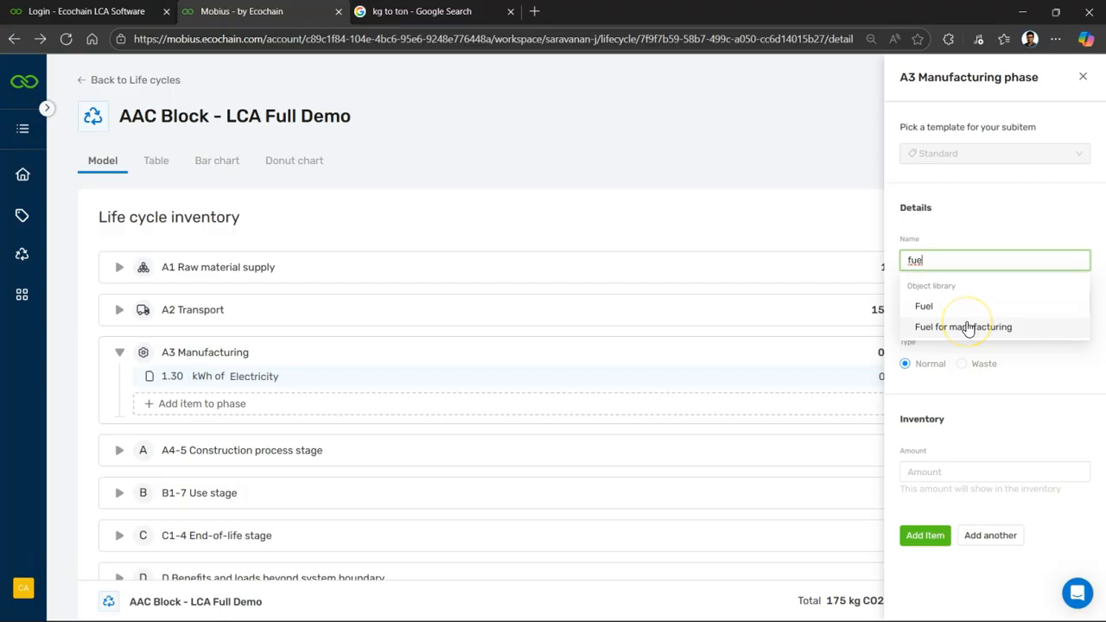
click(967, 326)
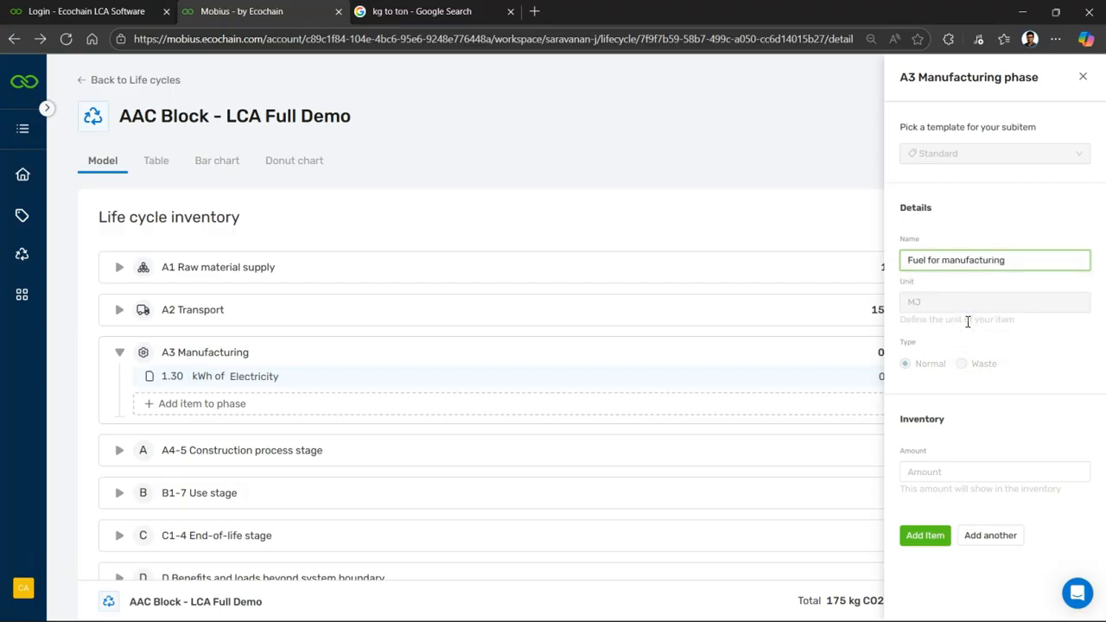
Look up the fuel quantity in the Word table, add the fuel item with an amount of 649 MJ, and review its details.
click(933, 472)
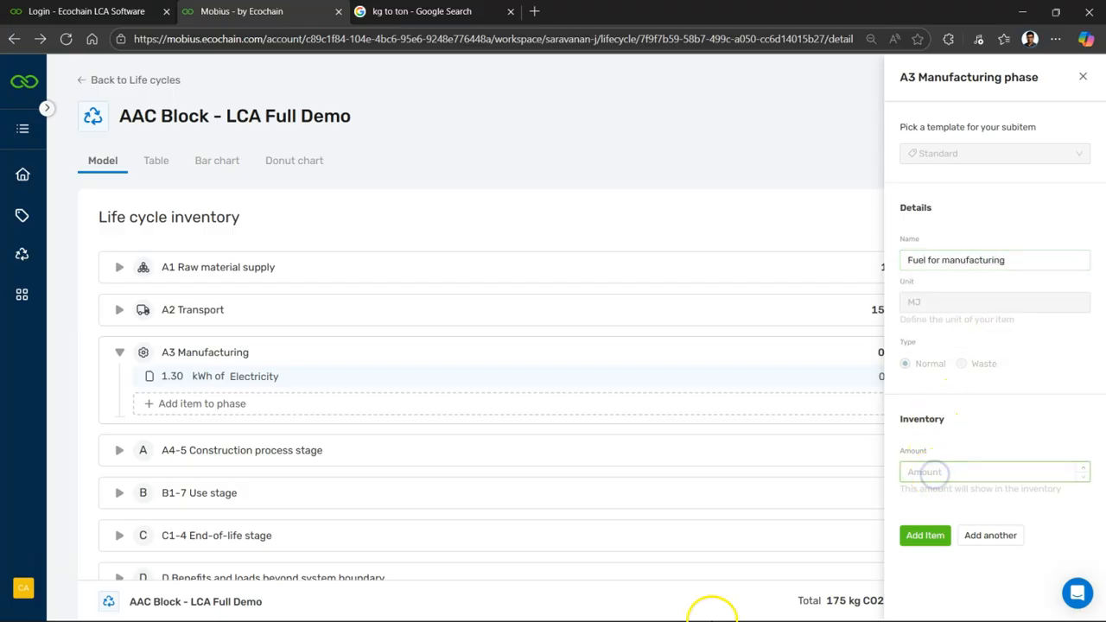
click(519, 605)
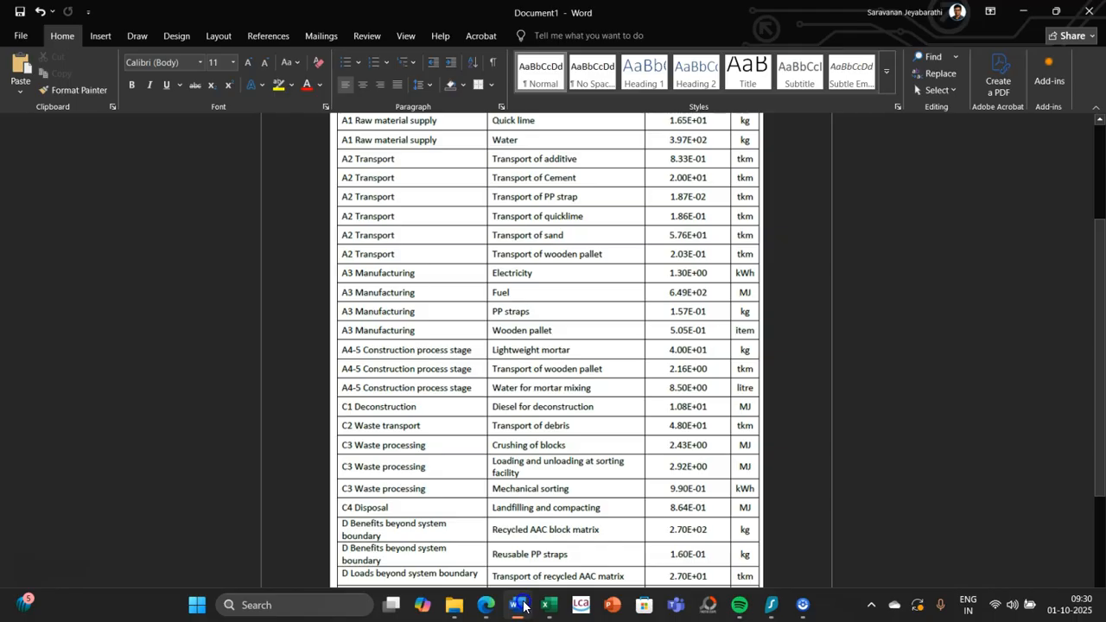
click(520, 605)
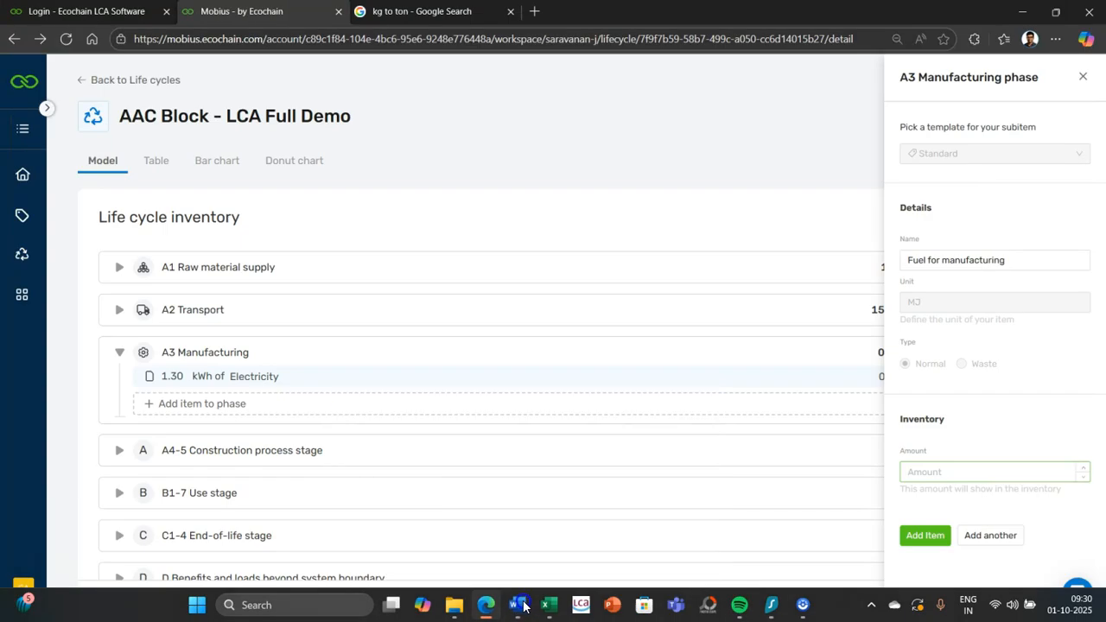
text(6)
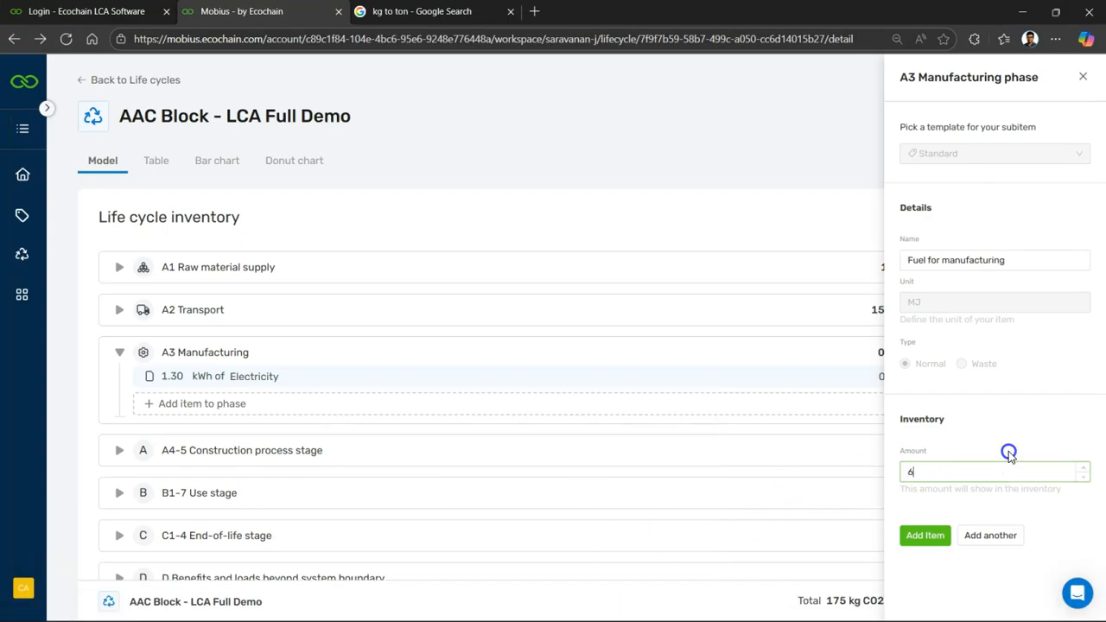
text(49)
click(925, 535)
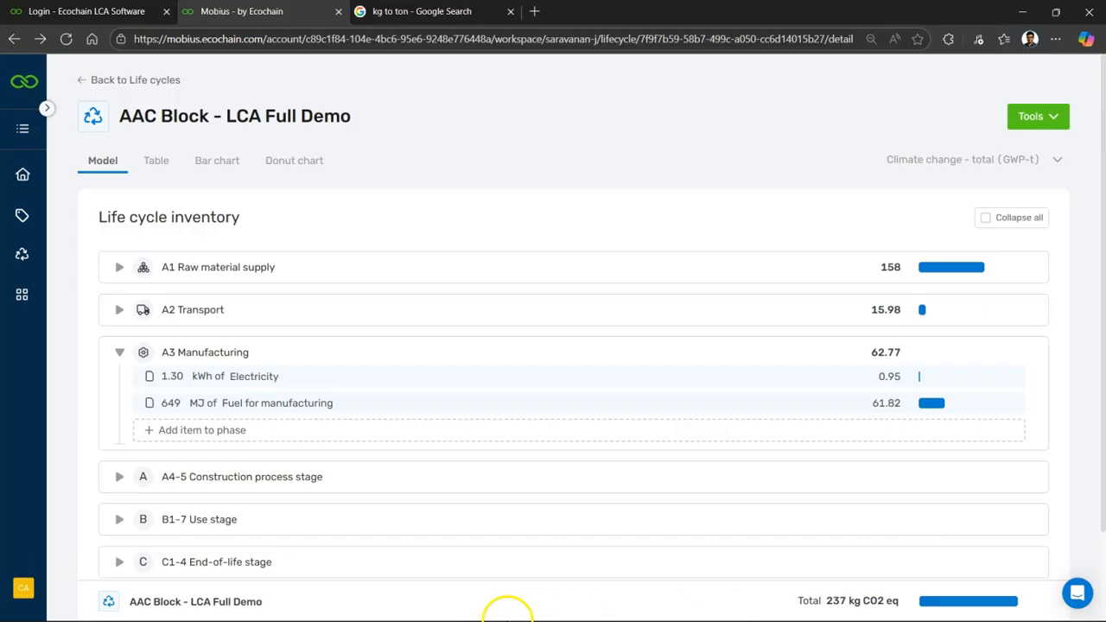
click(581, 413)
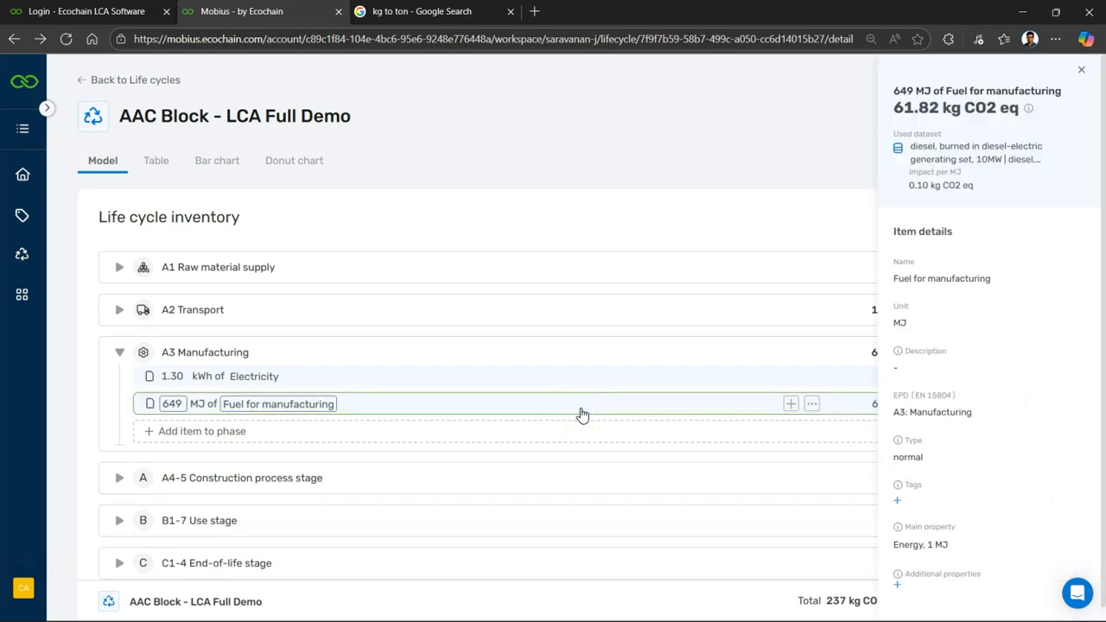
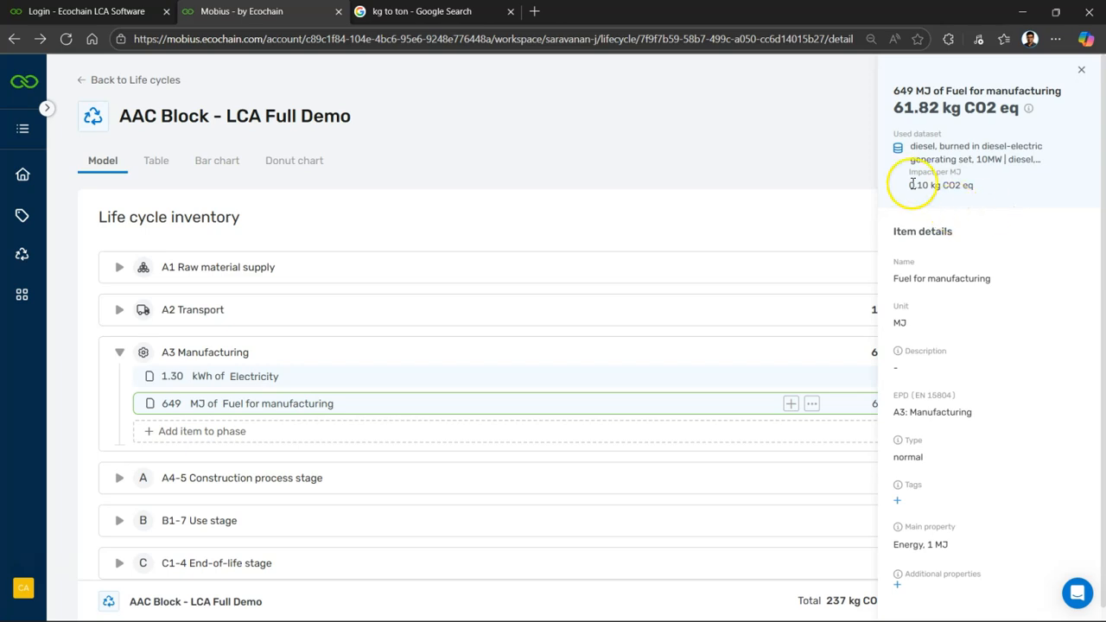
click(835, 161)
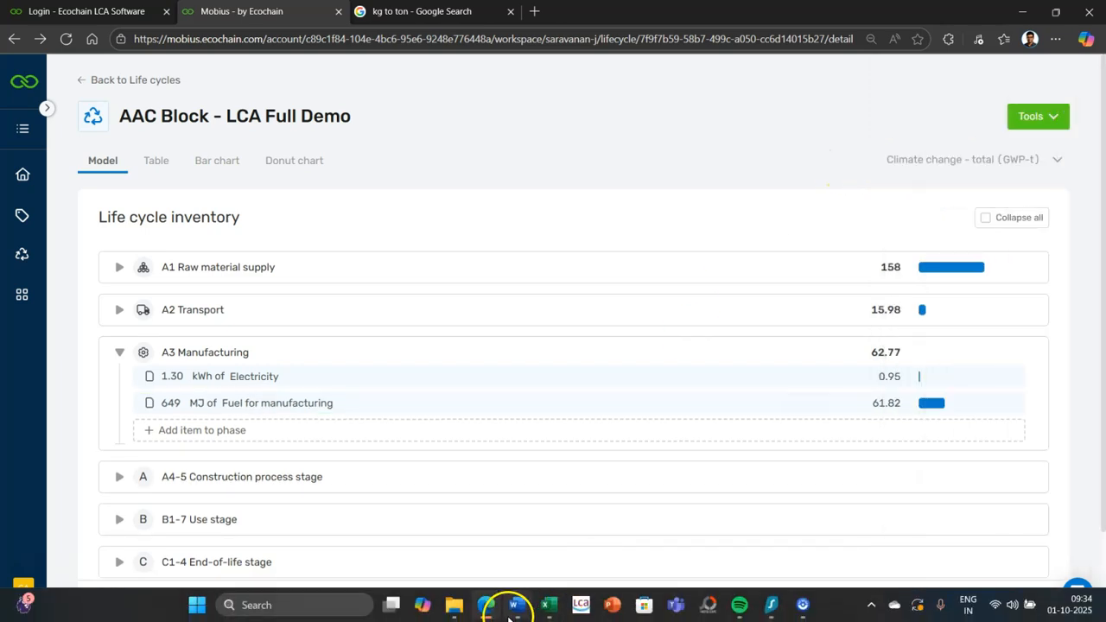
Consult the Word table for the material after fuel and start a new A3 Manufacturing item using the library object PP straps.
click(518, 610)
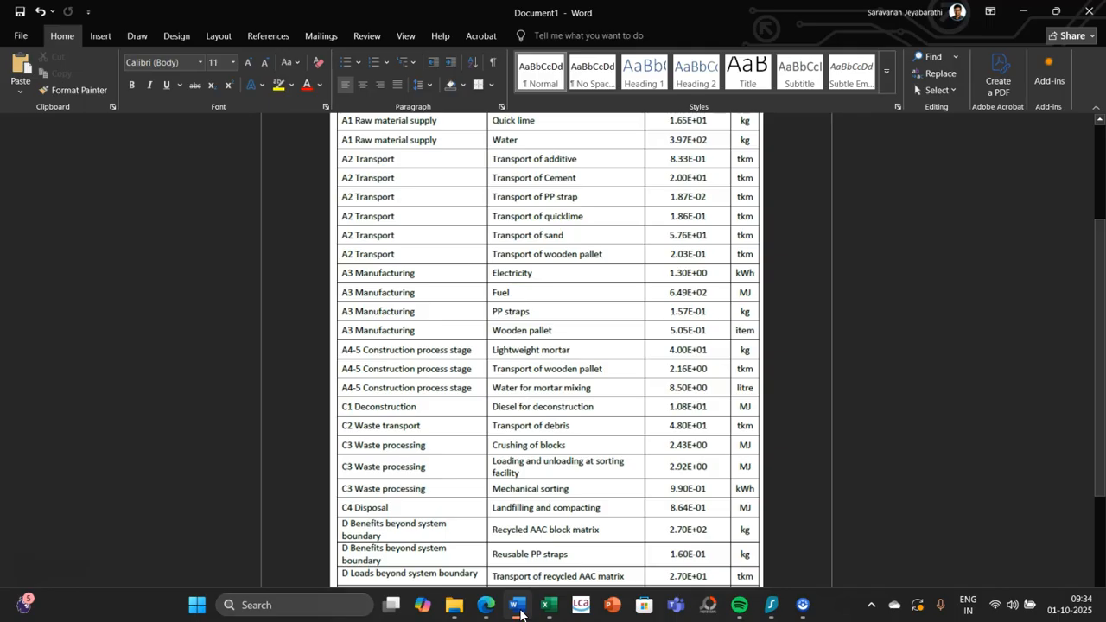
click(519, 609)
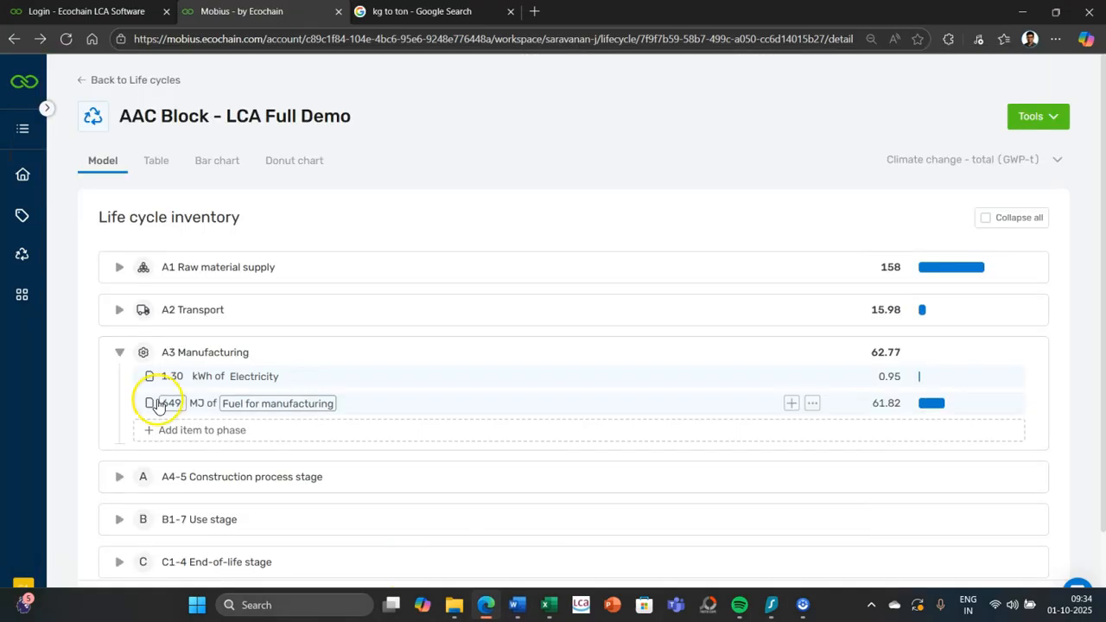
click(177, 429)
click(946, 259)
text(pp)
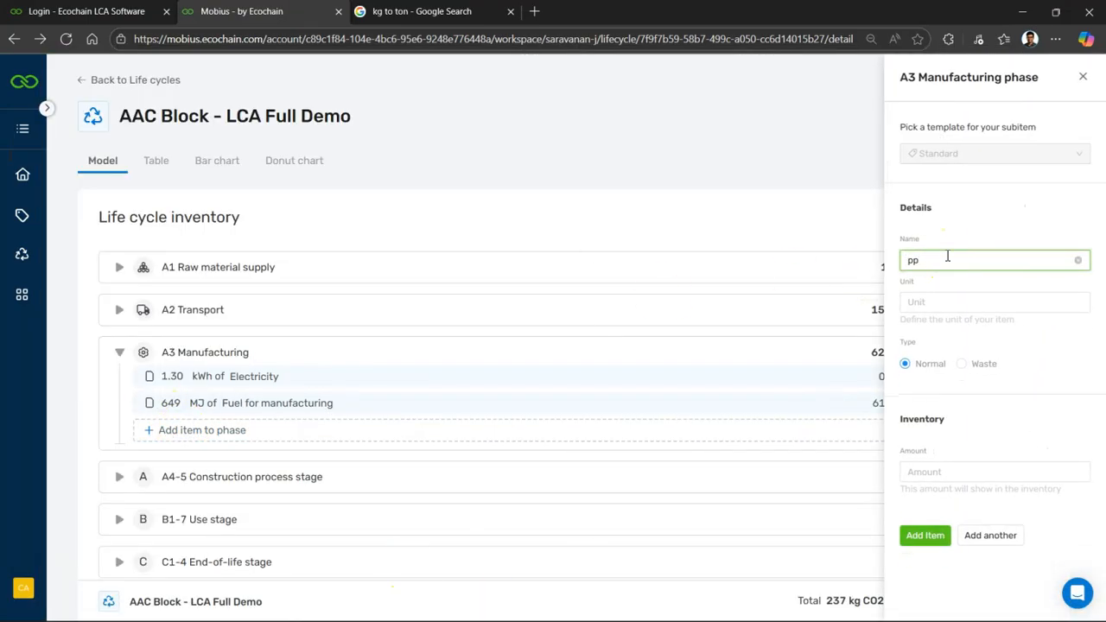
click(933, 306)
Look up the PP straps quantity in the Word table and add the item to A3 Manufacturing with an amount of 0.157 kg.
mouse_move(639, 615)
click(520, 609)
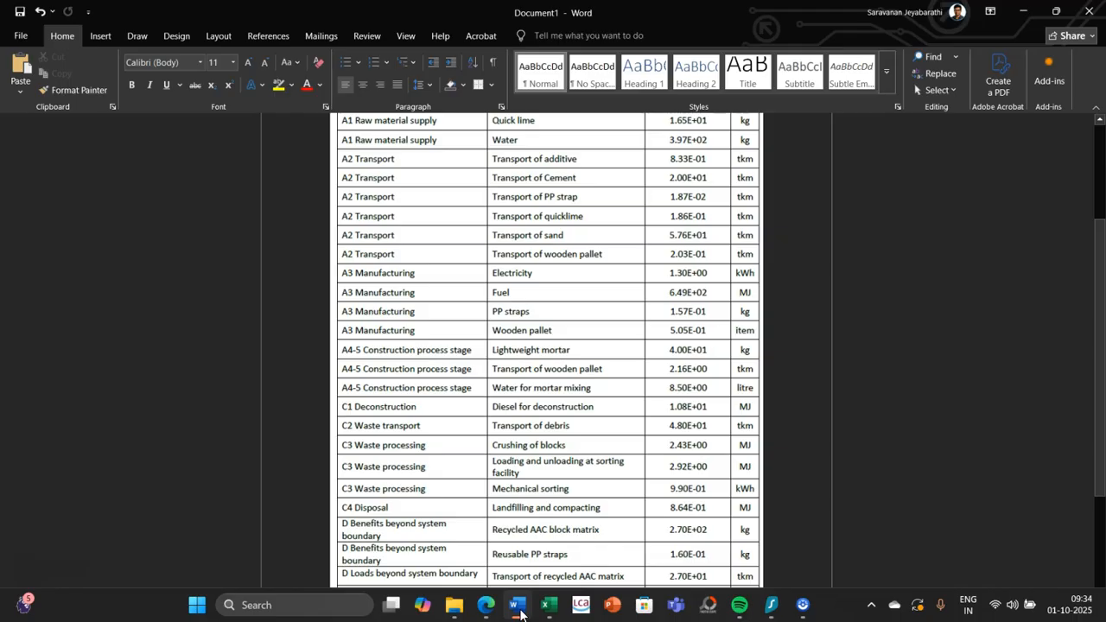
click(519, 610)
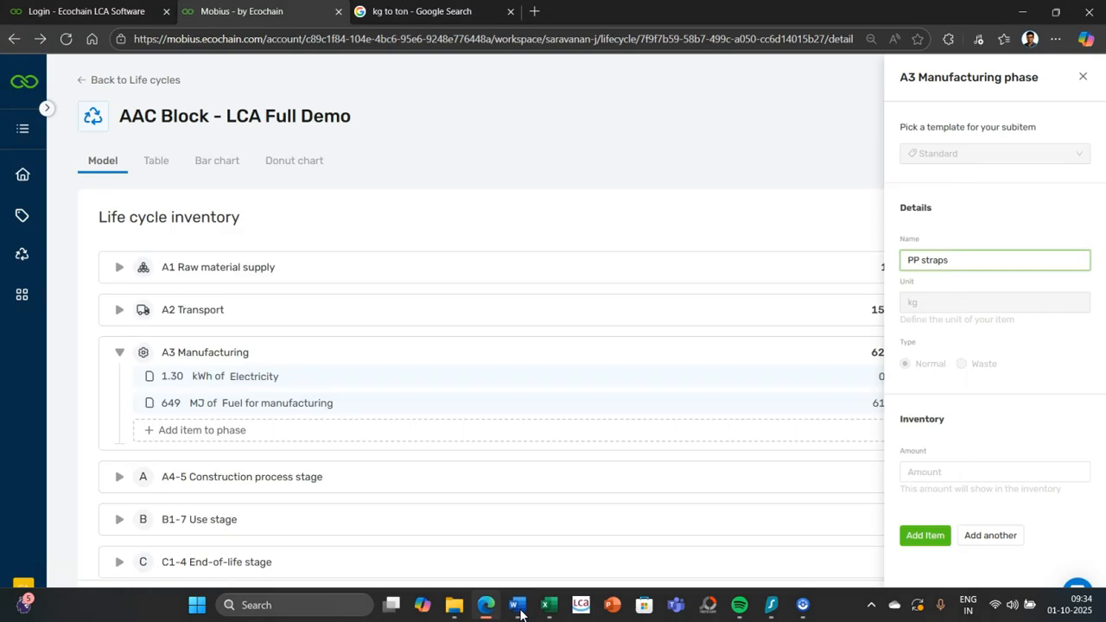
click(948, 482)
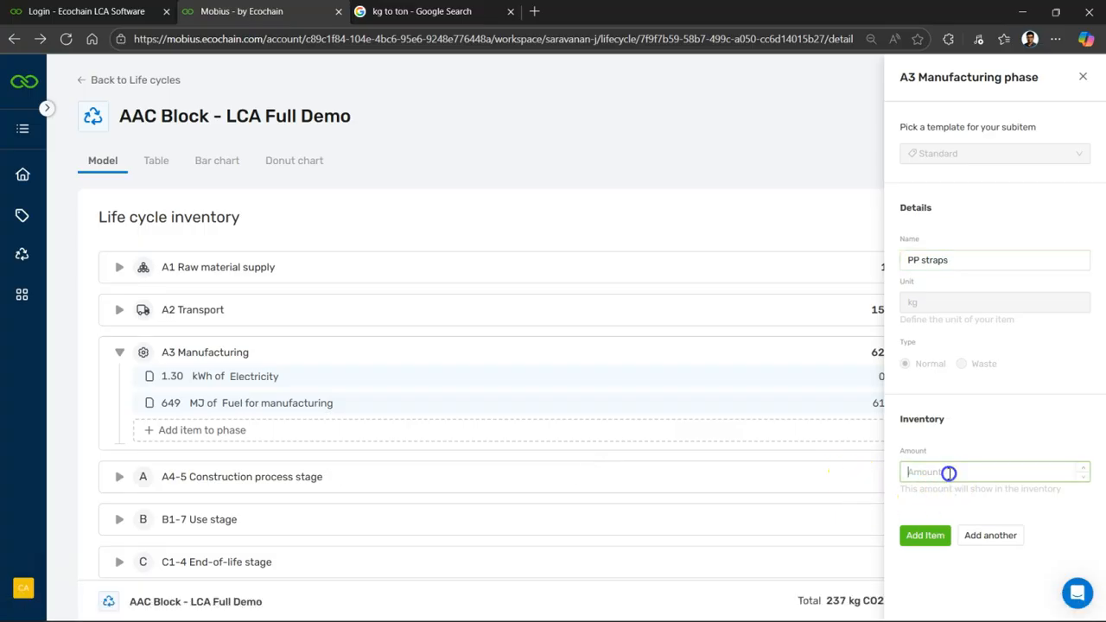
text(0.157)
click(926, 536)
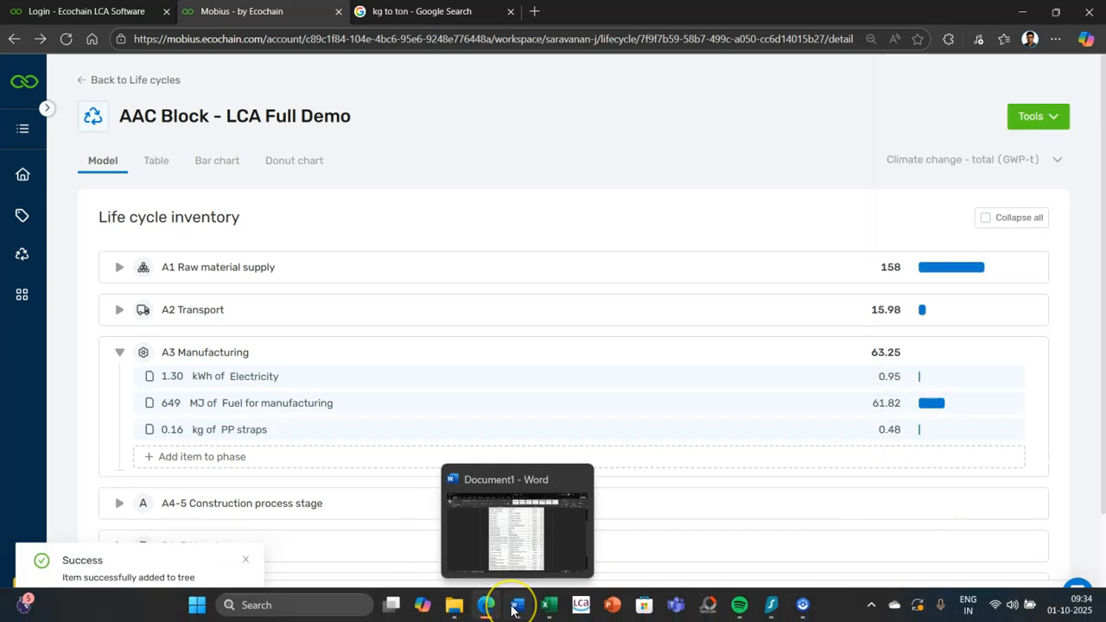
Check the remaining A3 entry in the Word table and start a new A3 Manufacturing item using the library object Wooden pallet.
click(514, 609)
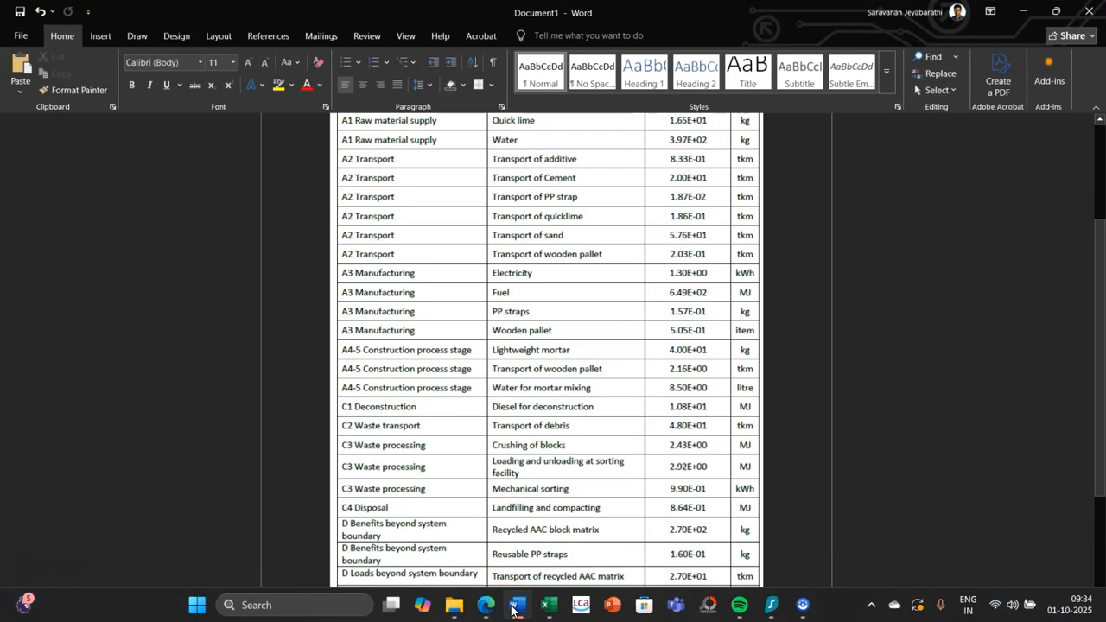
click(514, 608)
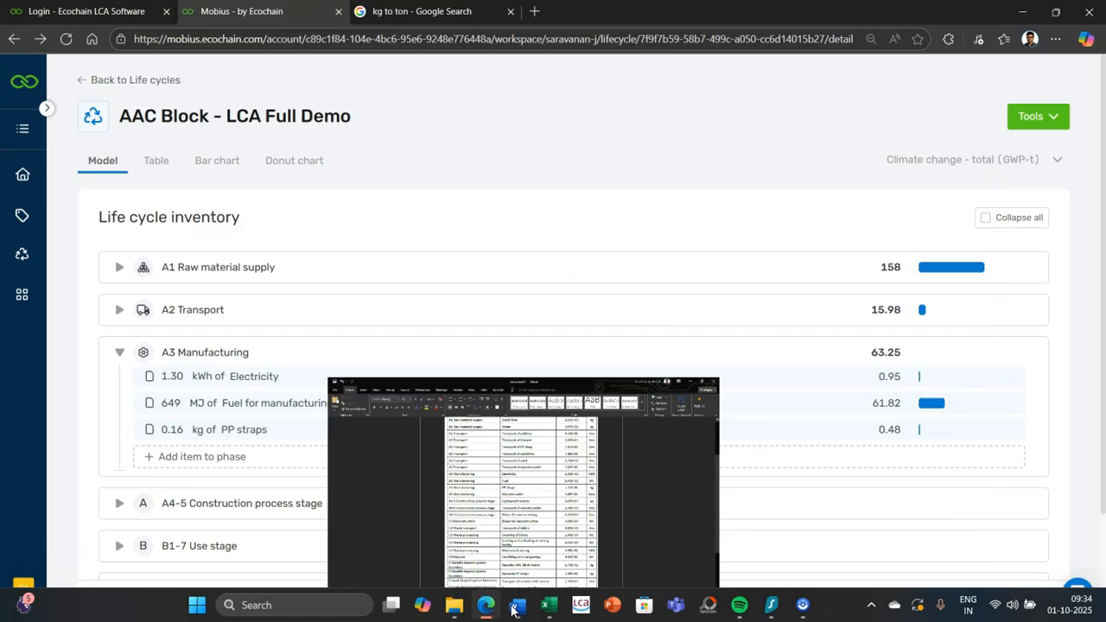
click(201, 458)
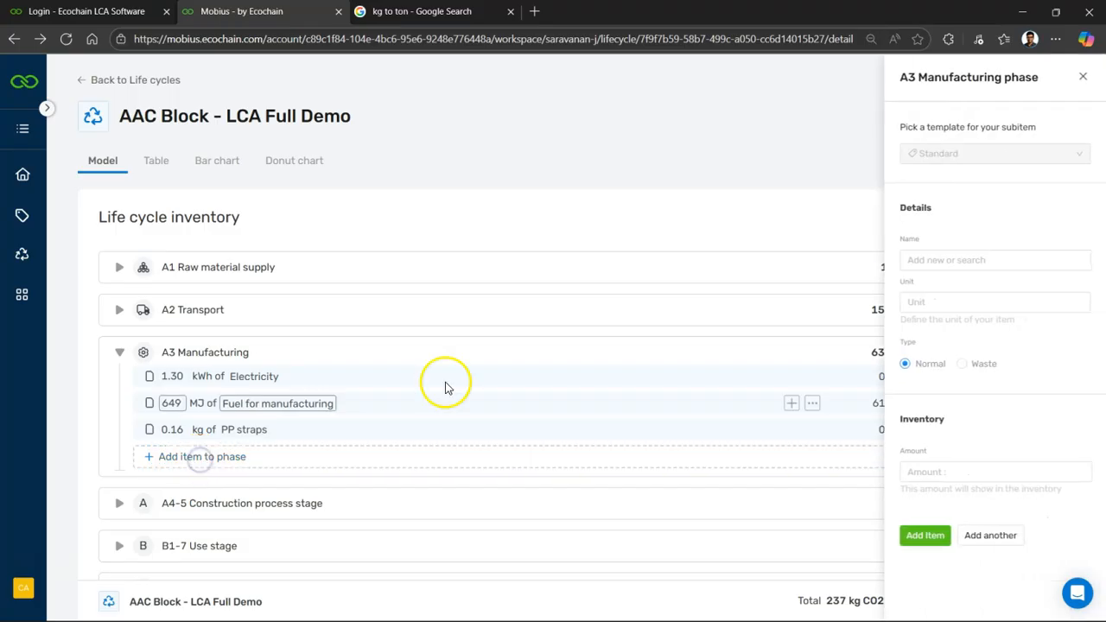
click(940, 261)
text(woode)
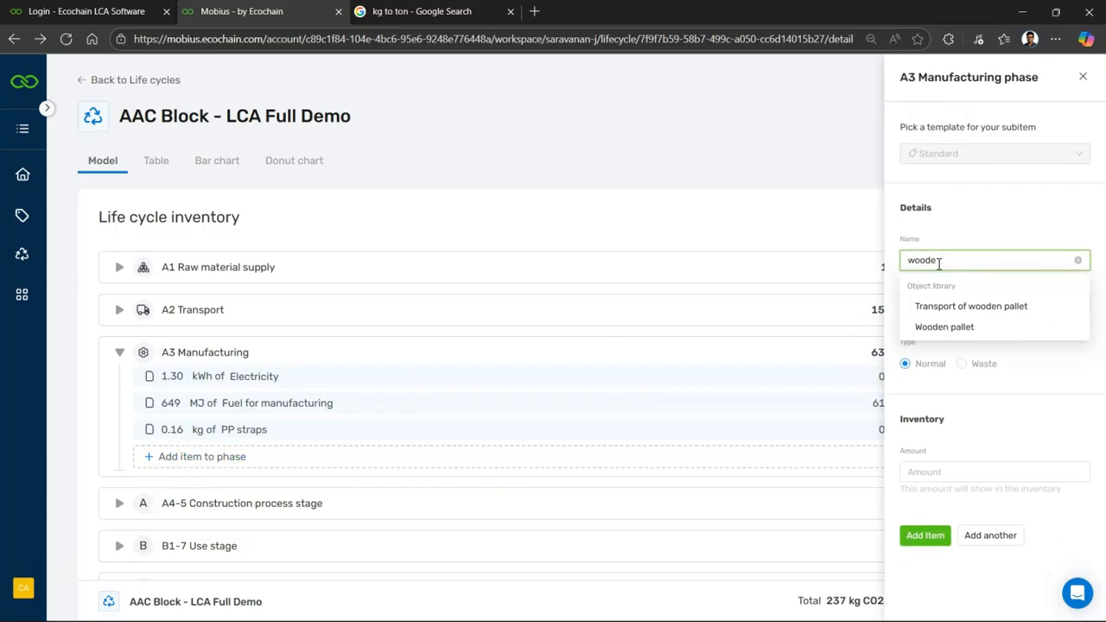
click(942, 327)
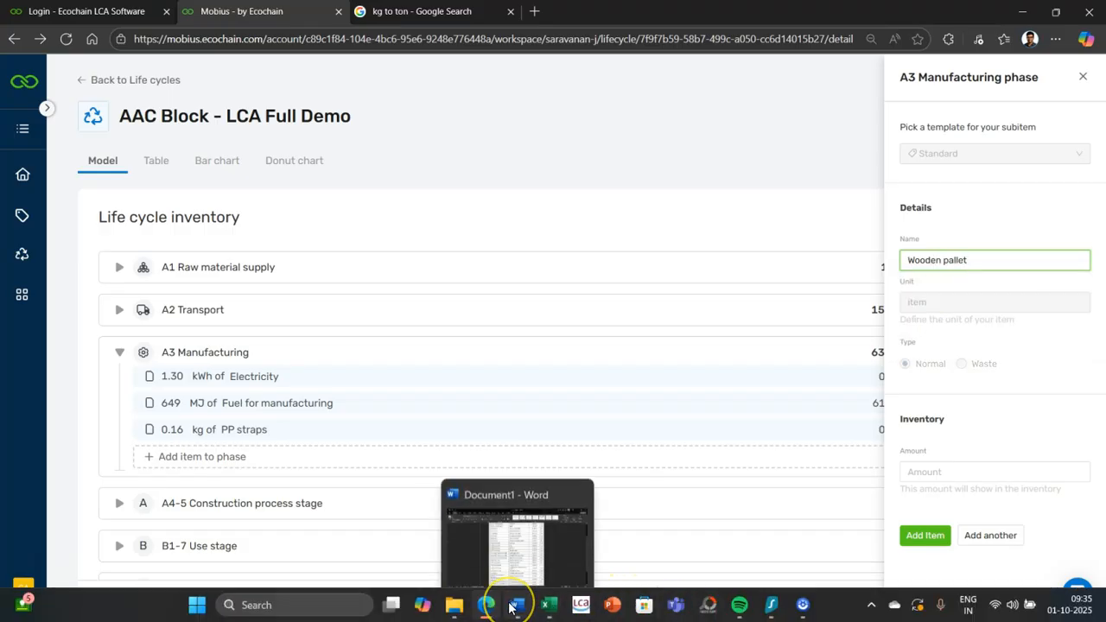
Look up the wooden pallet quantity in the Word table and add the item to A3 Manufacturing with an amount of 0.505.
click(510, 607)
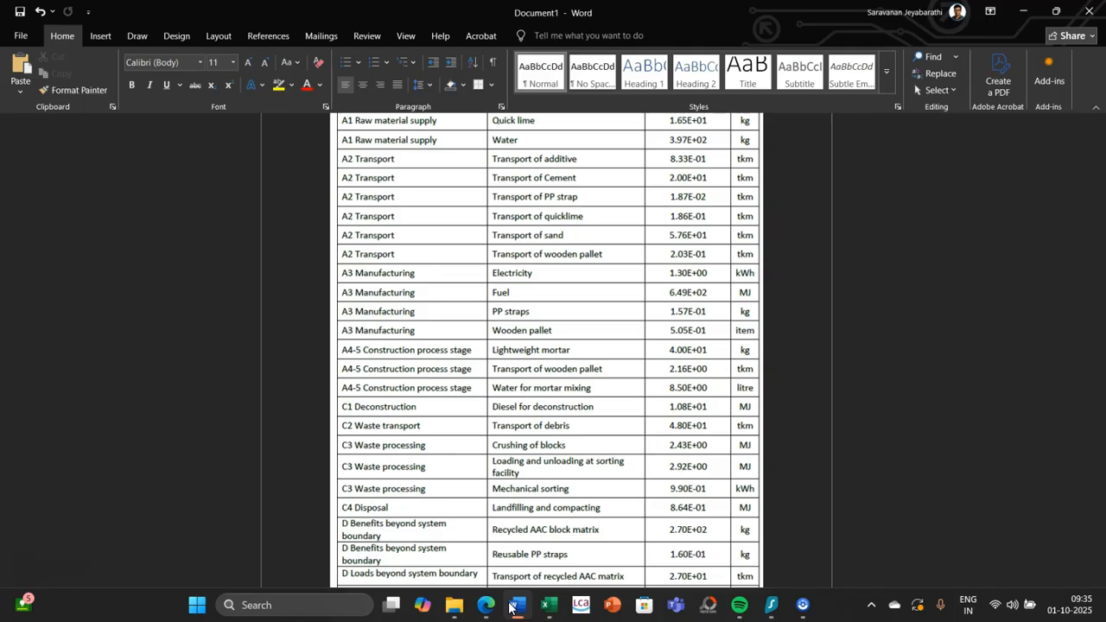
click(510, 608)
click(968, 468)
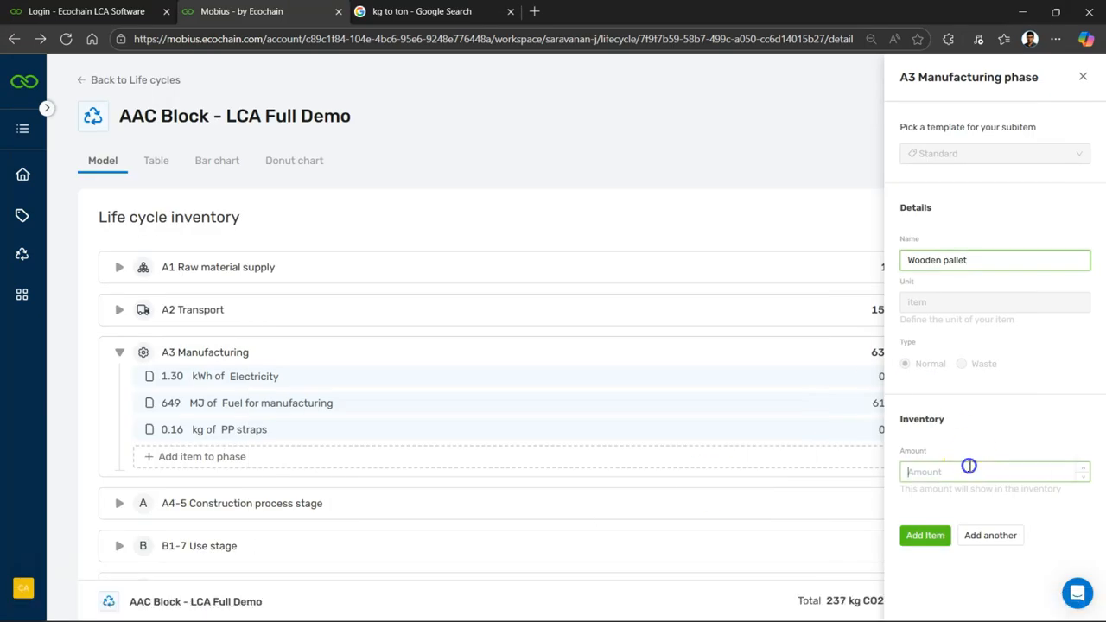
text(0.505)
click(923, 536)
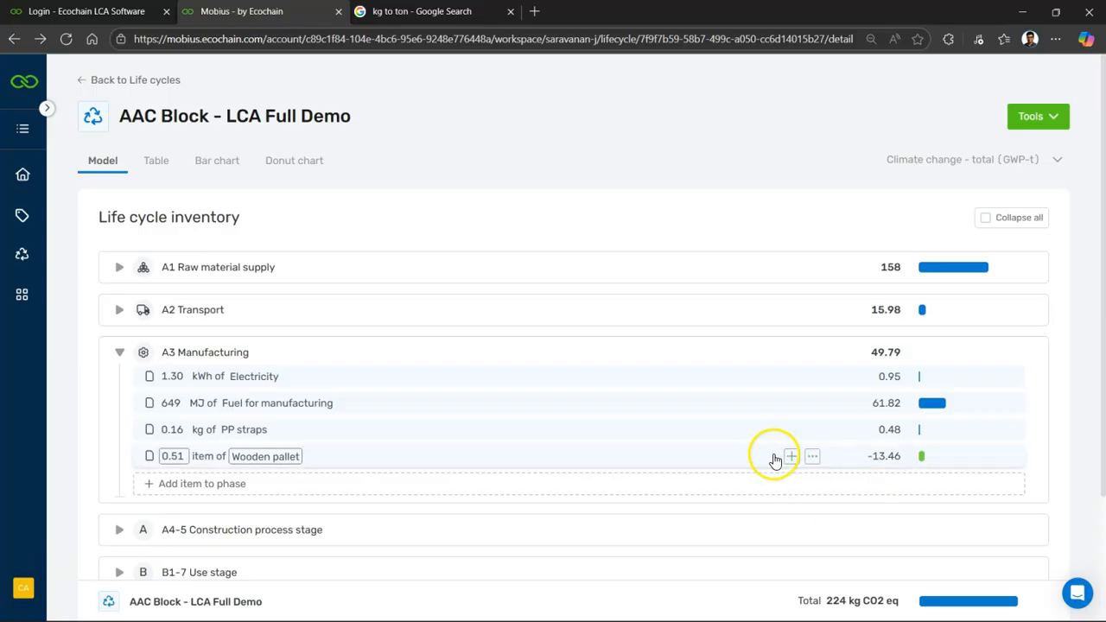
Examine the Wooden pallet item's details, including its used dataset and impact per item.
click(706, 458)
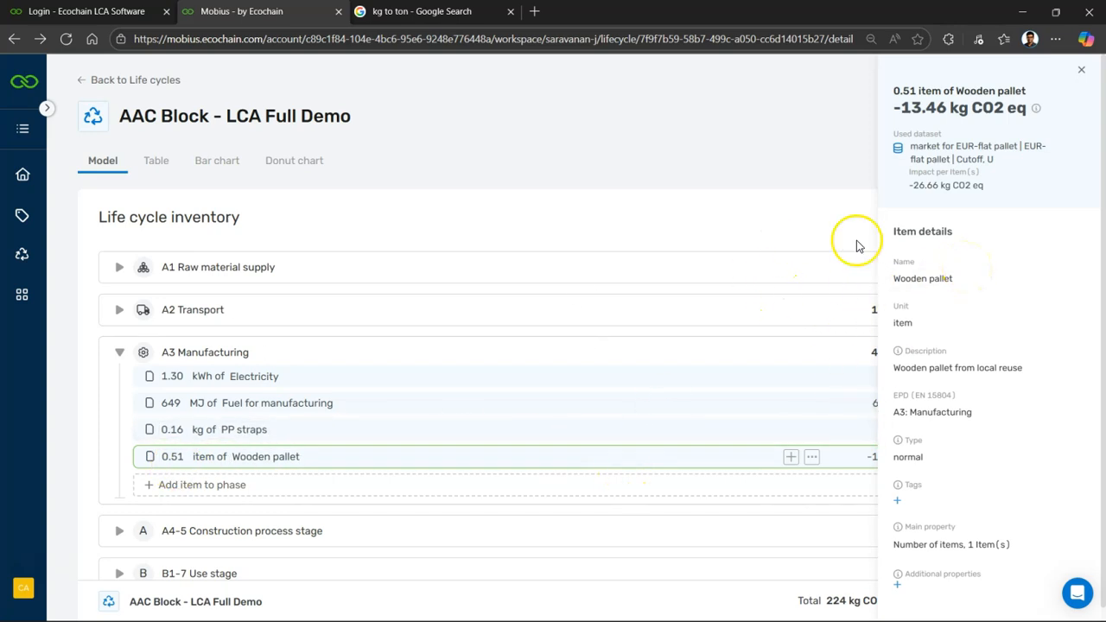
click(749, 208)
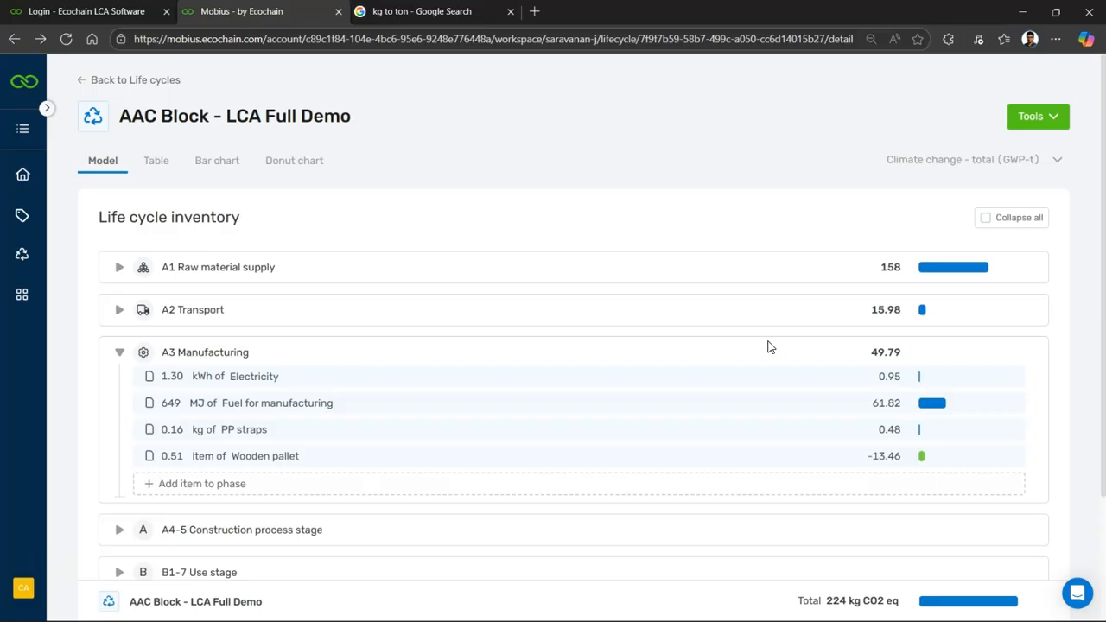
click(623, 457)
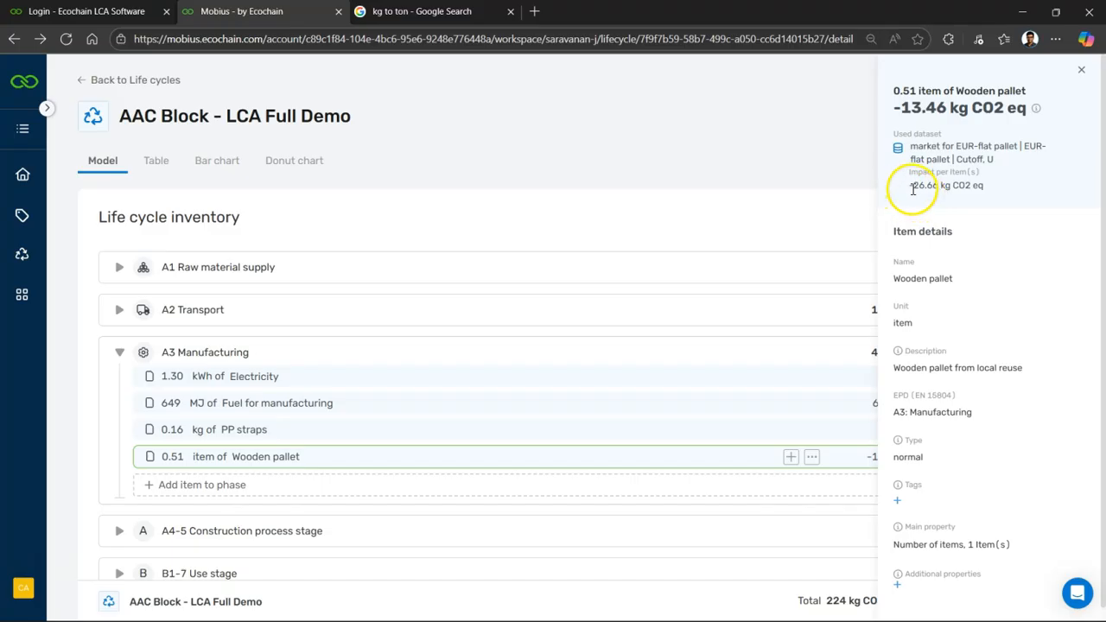
Review the Wooden pallet's impact per item and its EPD (EN 15804) stage options, and close the item details.
drag(911, 187, 987, 187)
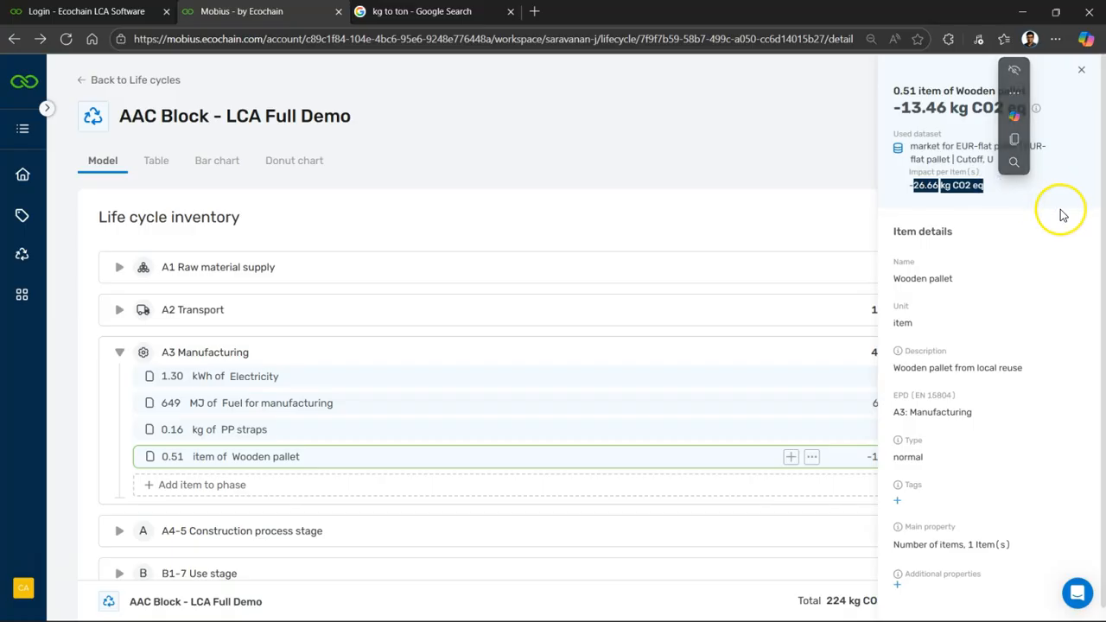
click(1068, 235)
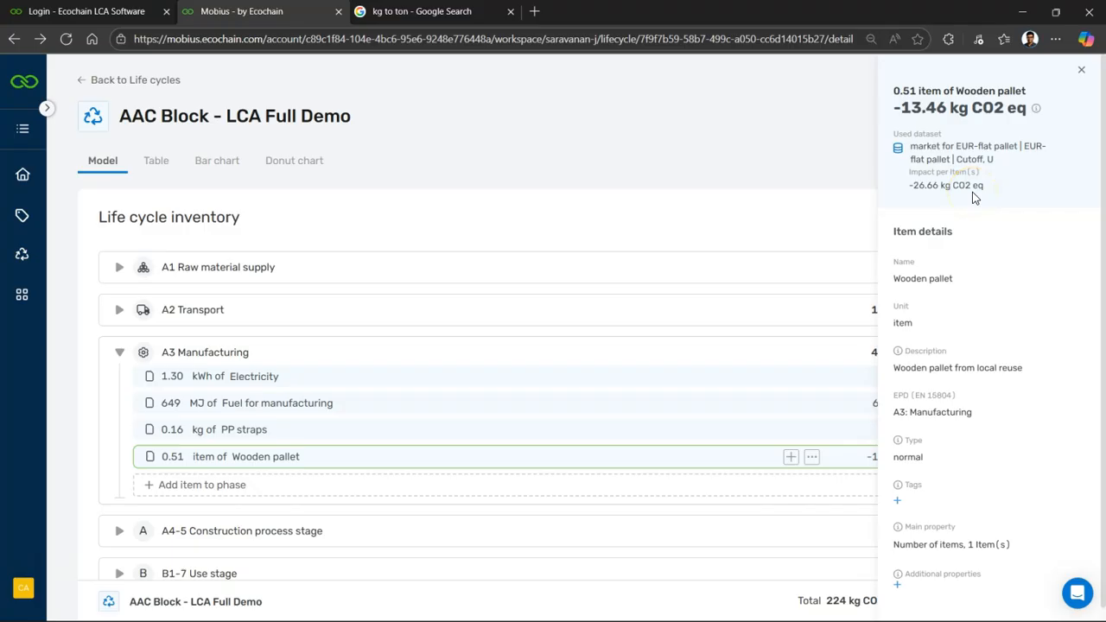
click(964, 423)
click(964, 424)
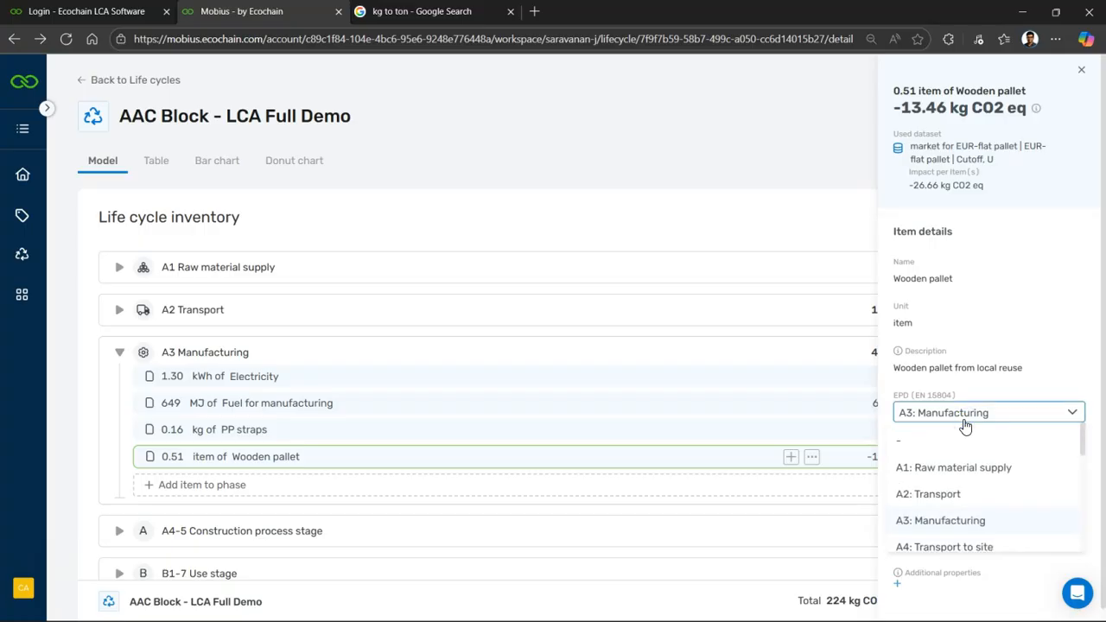
click(964, 423)
click(1080, 72)
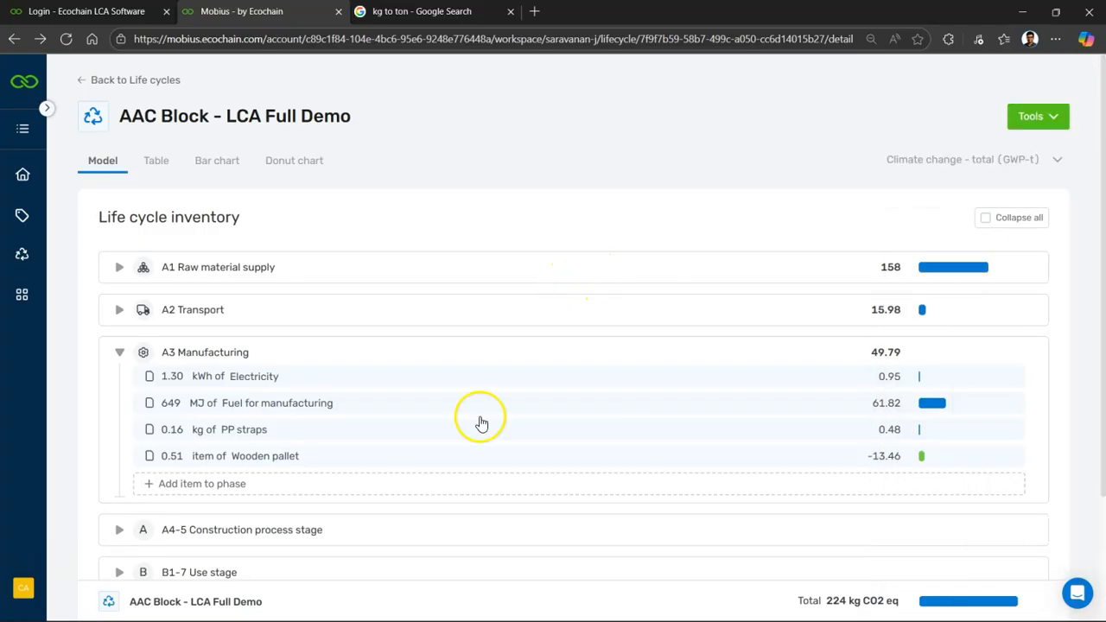
Check the A4-5 entries in the Word table, collapse A3 Manufacturing and expand A4-5 Construction process stage in the inventory.
click(523, 604)
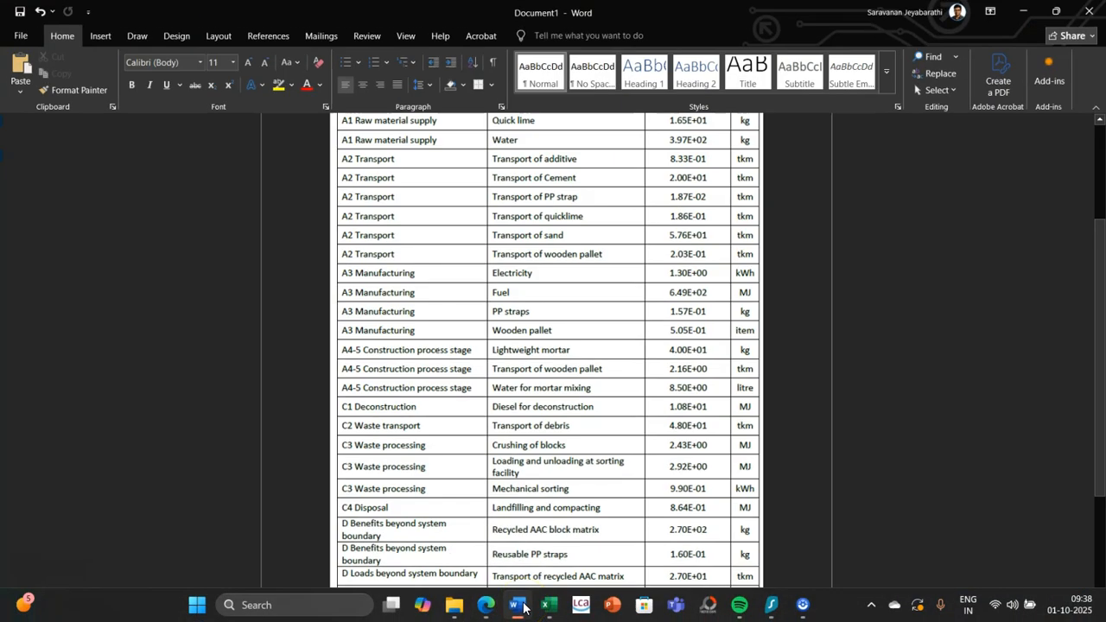
click(523, 604)
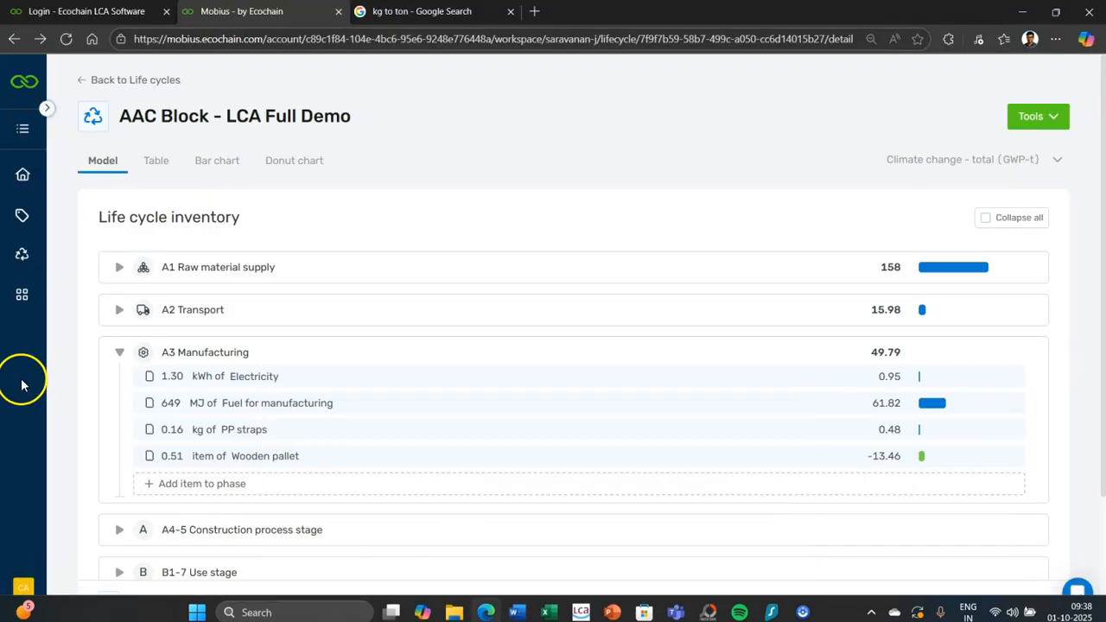
click(120, 353)
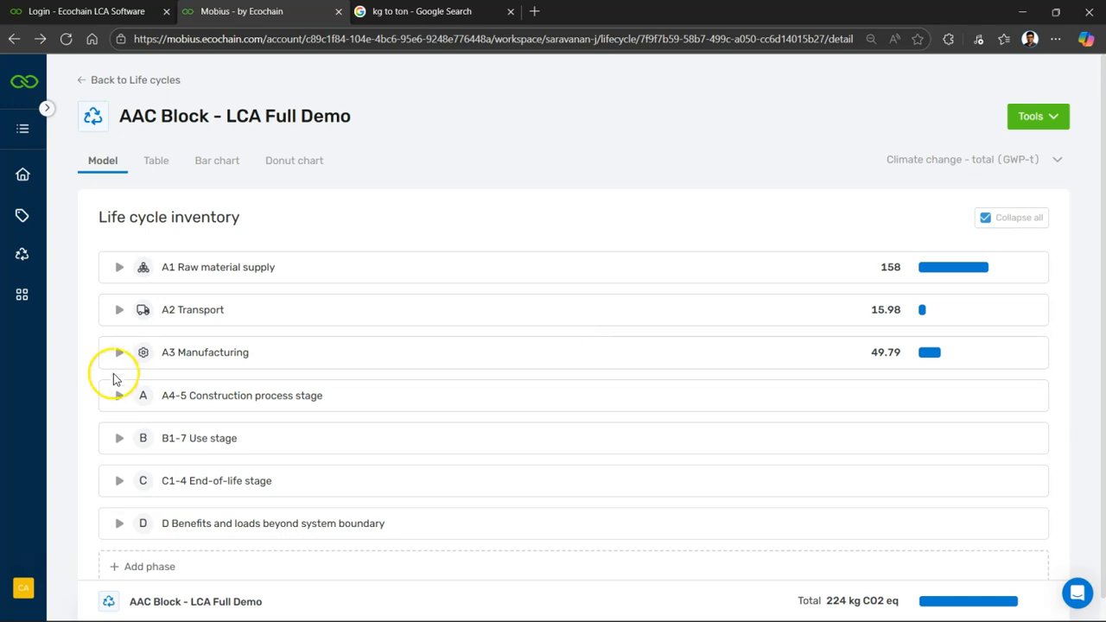
click(118, 395)
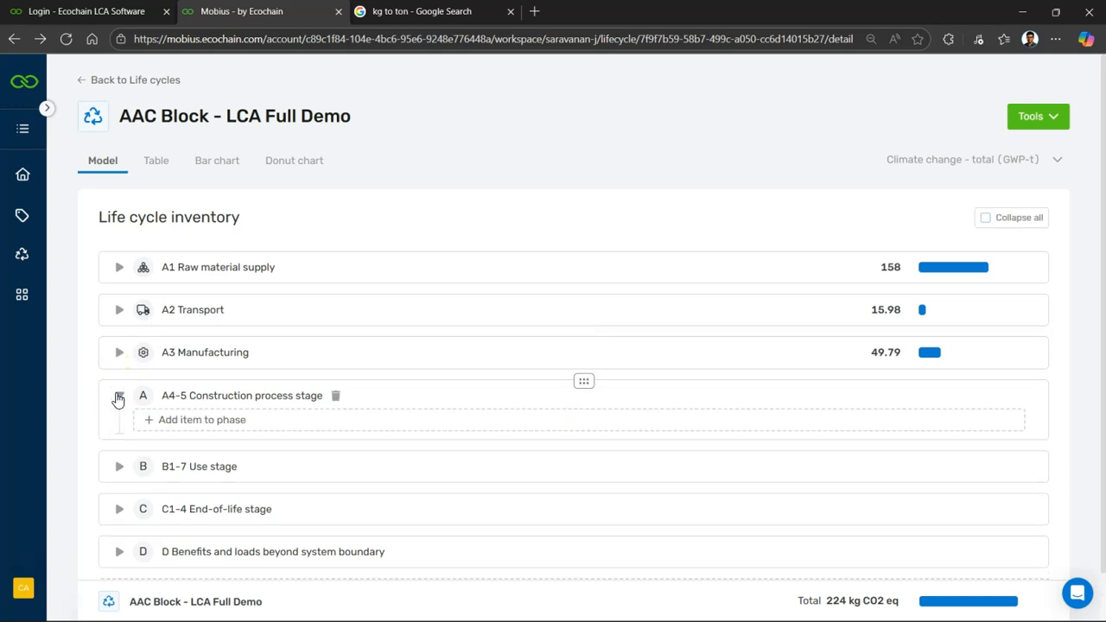
click(202, 421)
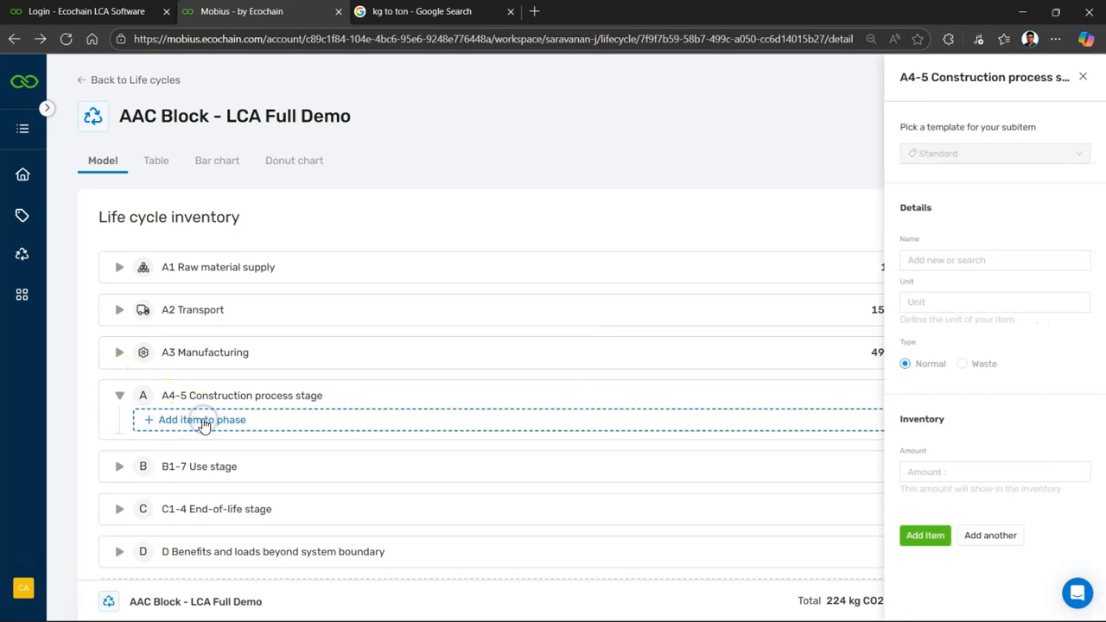
click(71, 359)
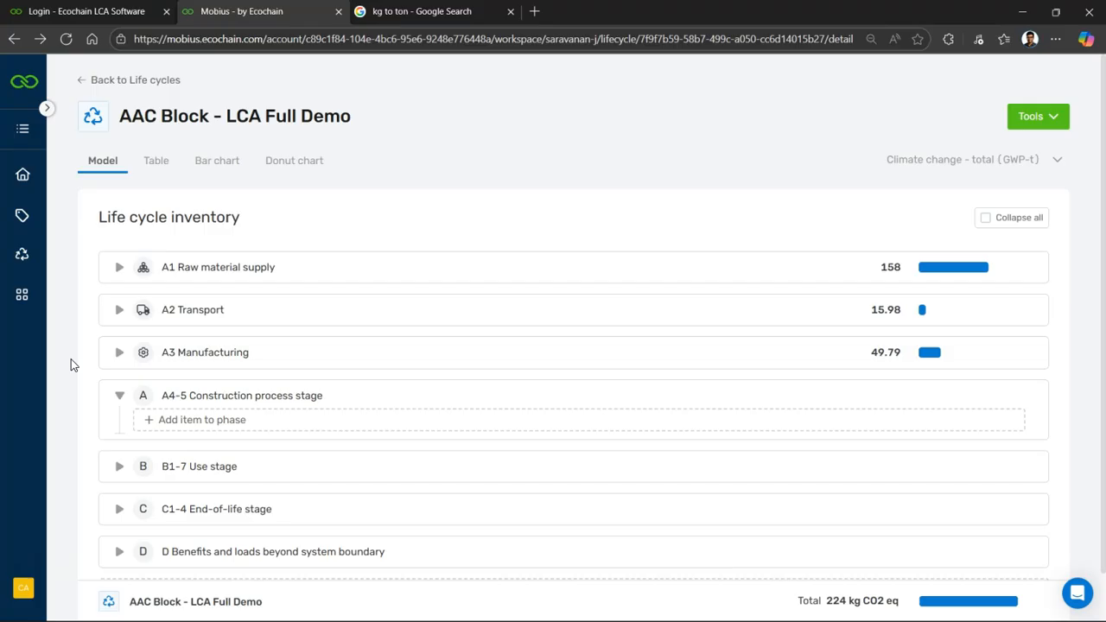
Expand A2 Transport for reference, start a new A4-5 Construction process stage item and search the object library for "tra".
click(121, 310)
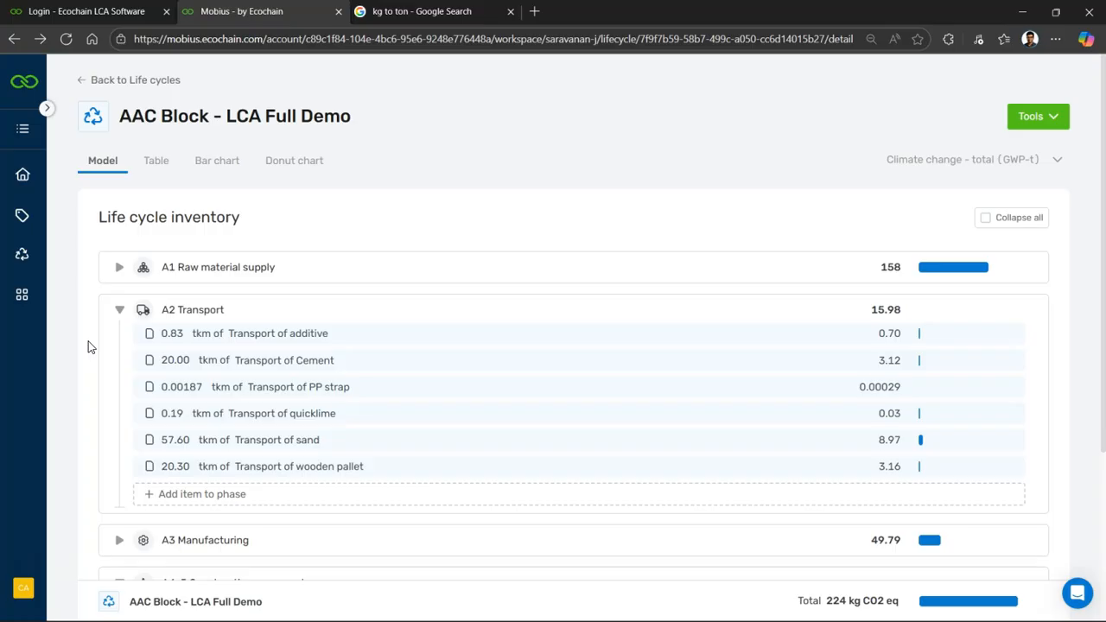
scroll(87, 347, down, 3)
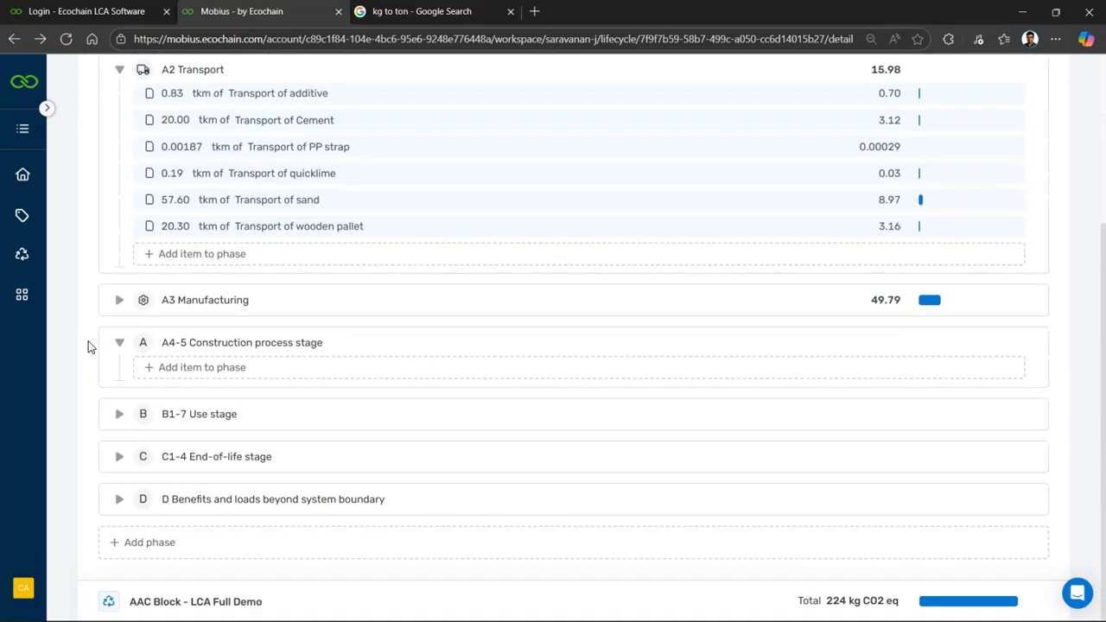
click(211, 369)
click(954, 262)
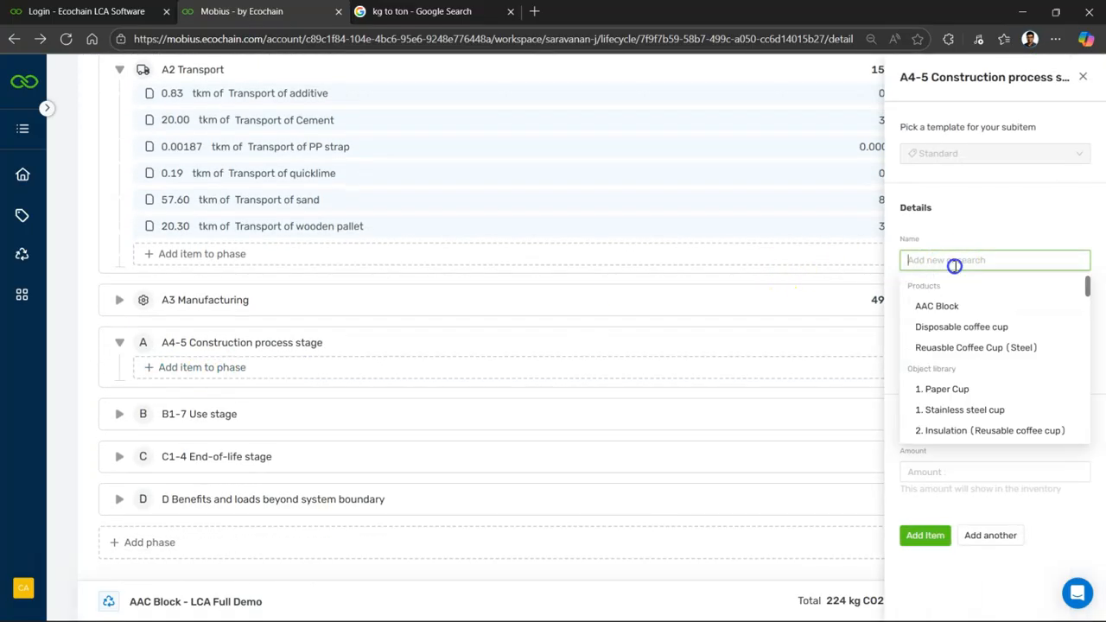
text(tra)
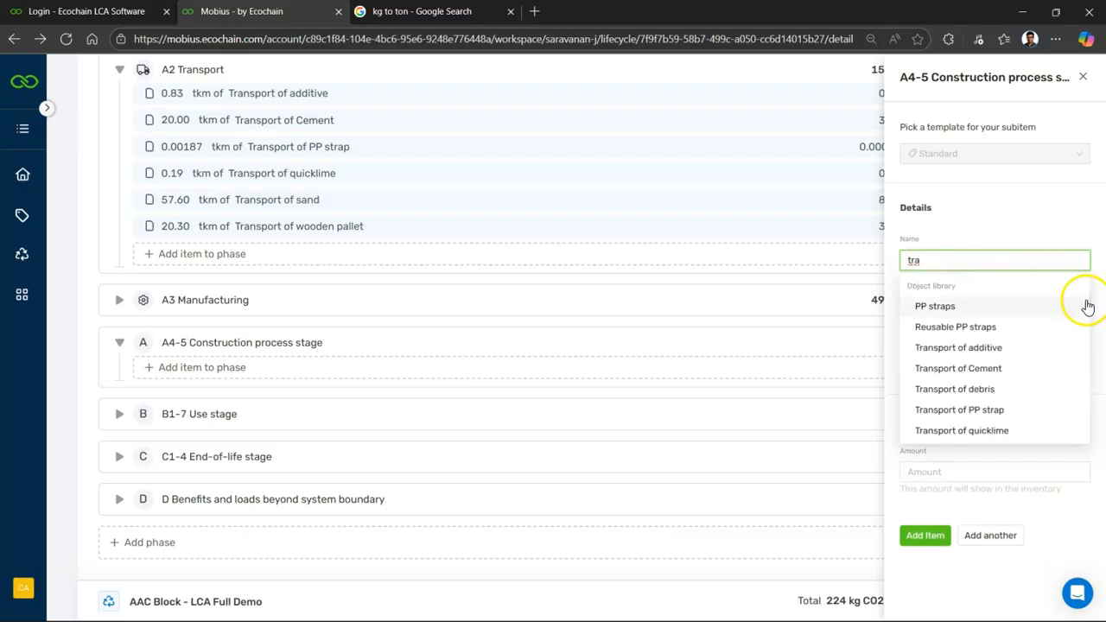
key(BackSpace)
key(BackSpace)
key(BackSpace)
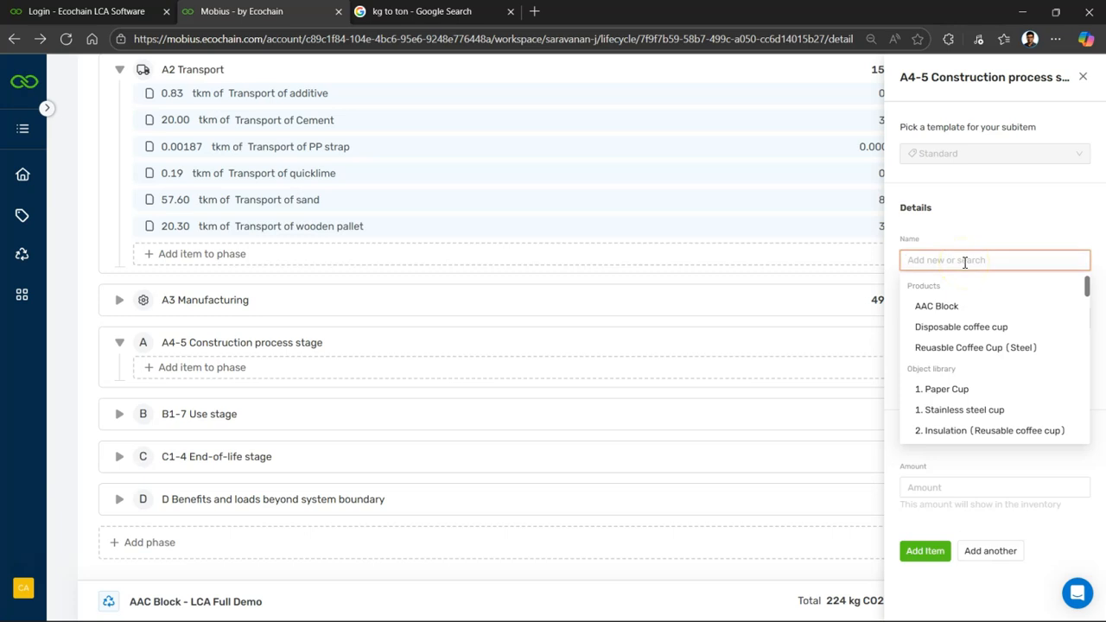
Name the new A4-5 item "Transport of AAC block" and set its unit to tkm.
text(Transport of AA)
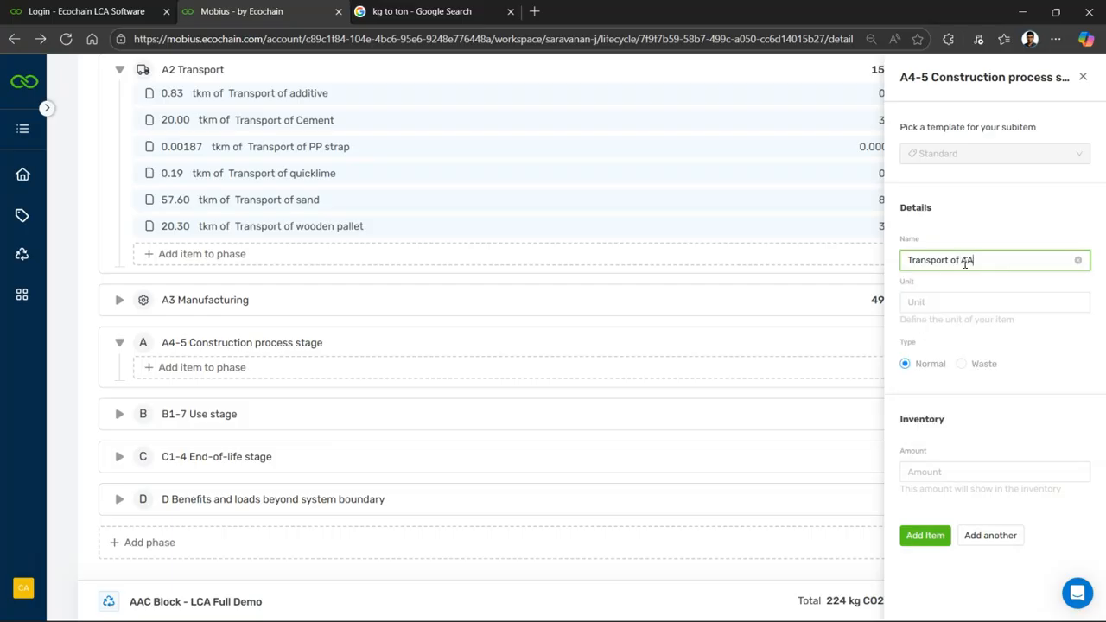
text(C block)
click(923, 297)
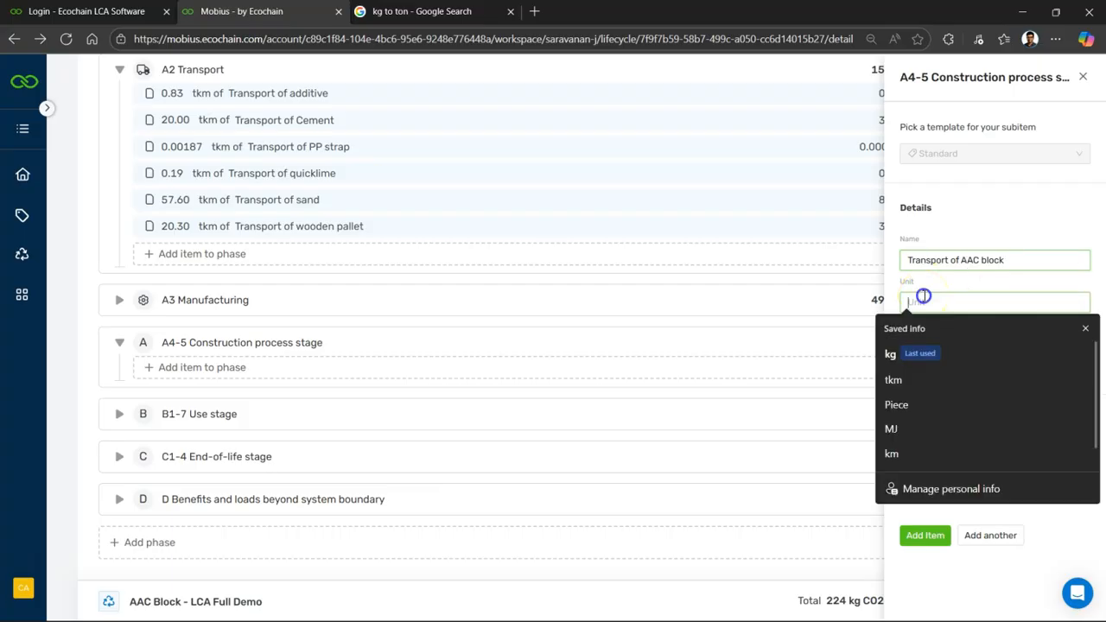
click(895, 378)
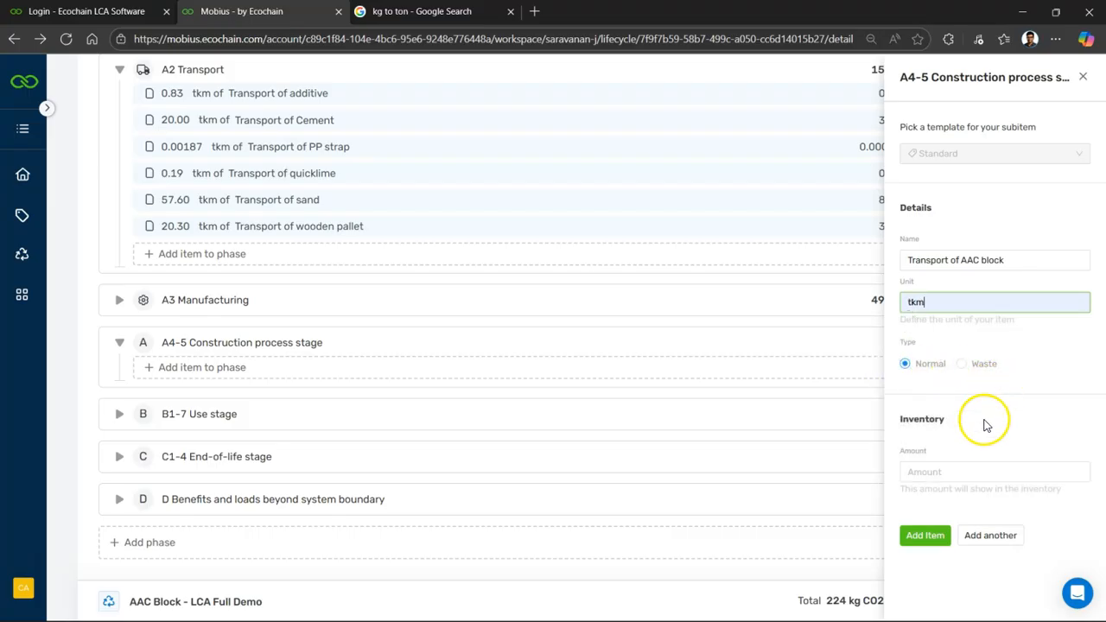
click(937, 474)
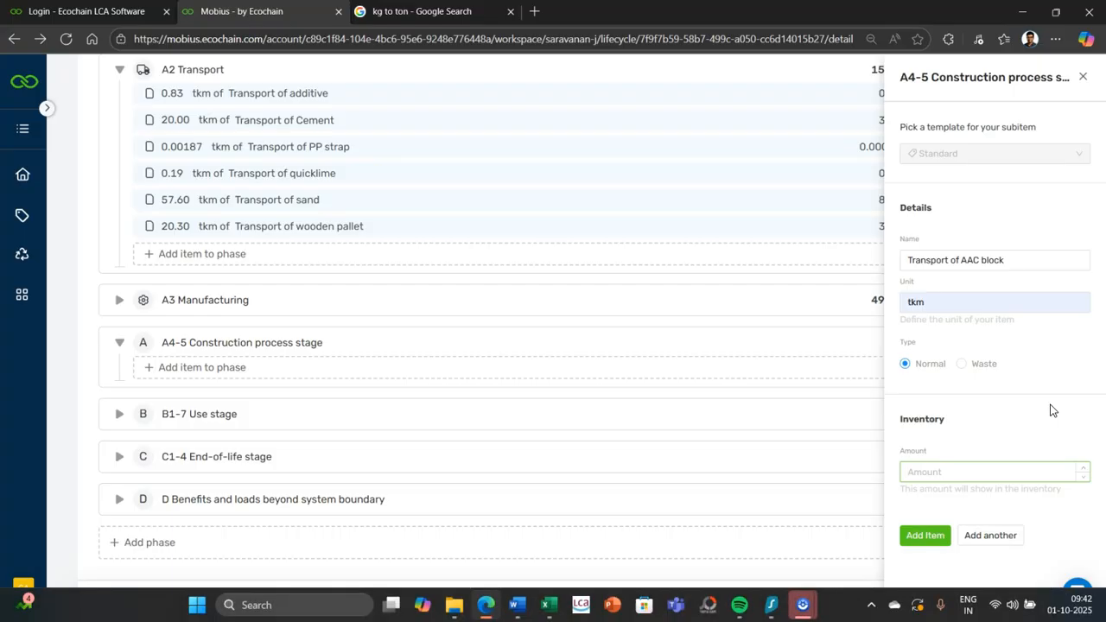
Convert 500 kilograms to tonnes in the Google mass converter.
click(397, 26)
click(276, 230)
key(BackSpace)
key(BackSpace)
key(BackSpace)
text(500)
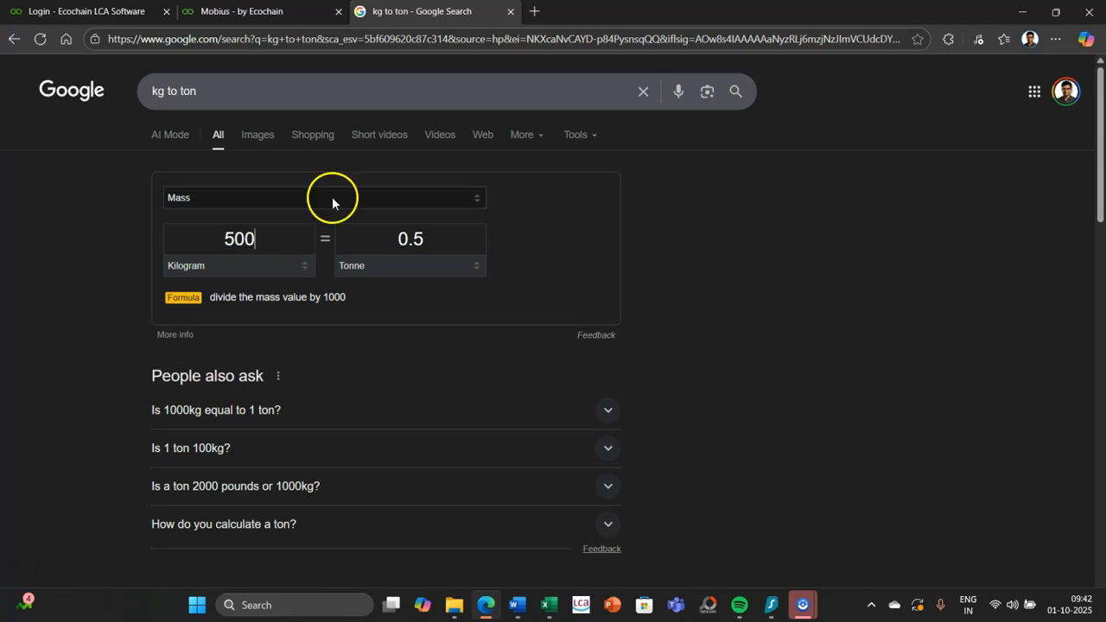
Calculate 0.5x100 with a Google search in a new browser tab.
click(533, 12)
key(Return)
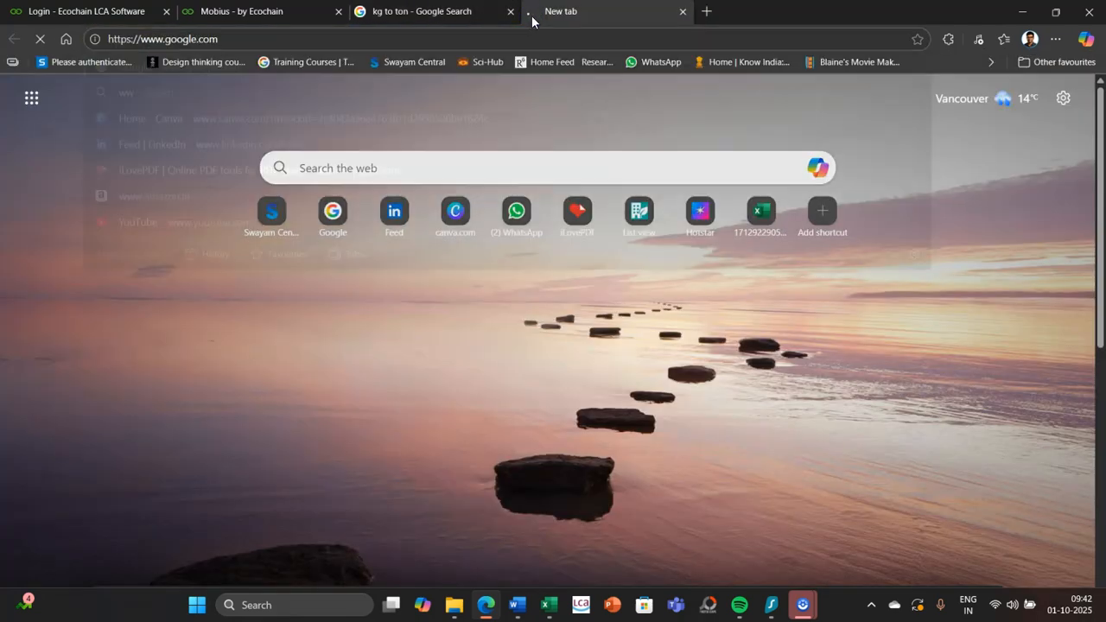
text(0.)
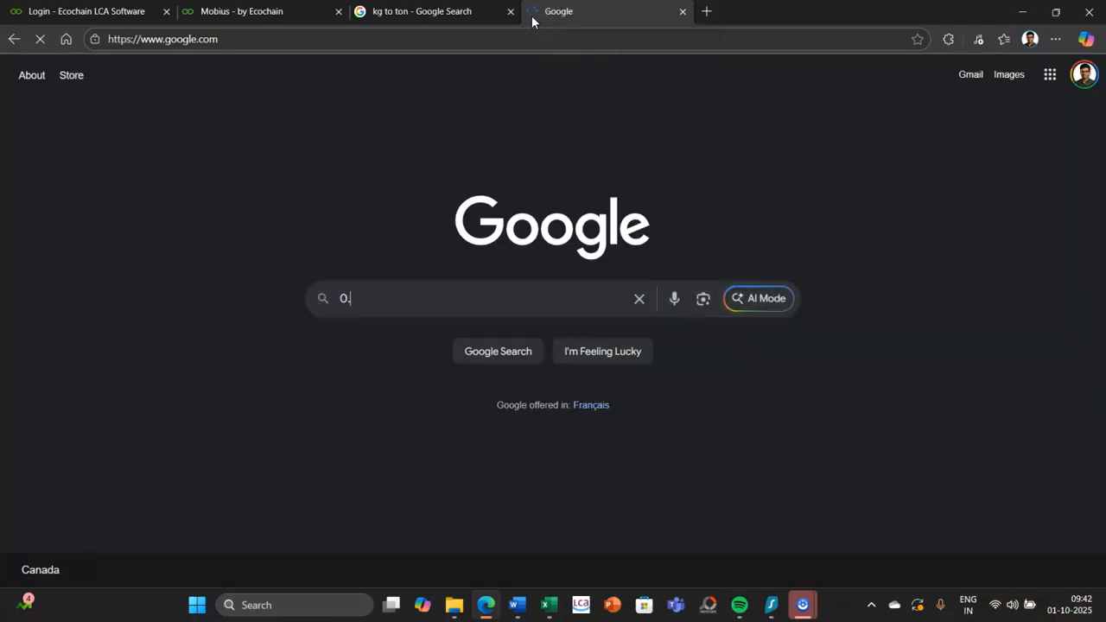
text(5x100)
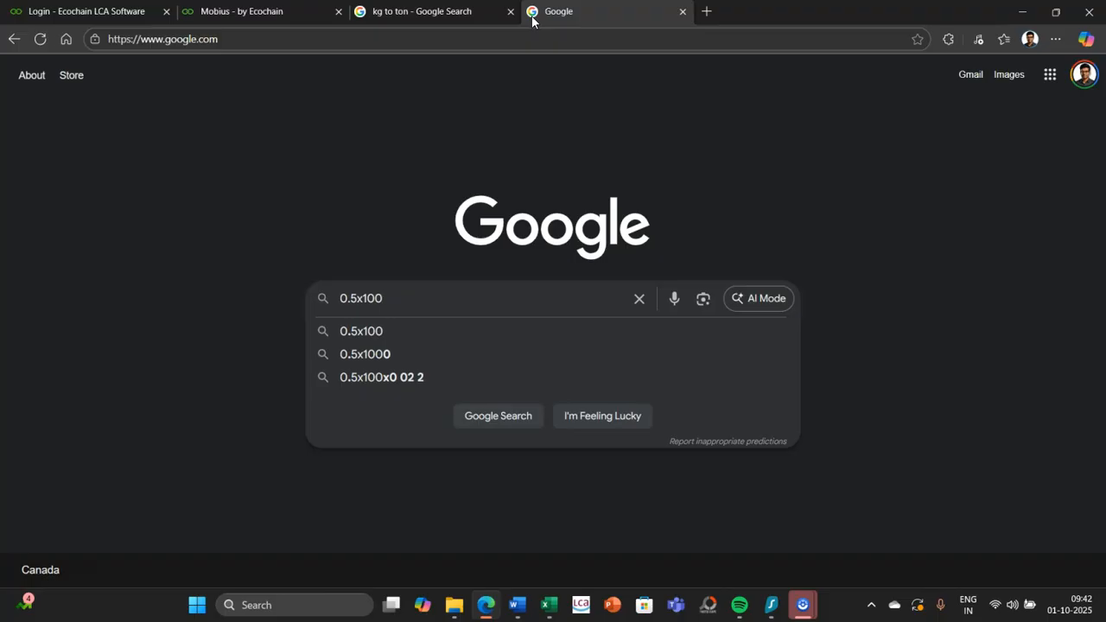
key(Return)
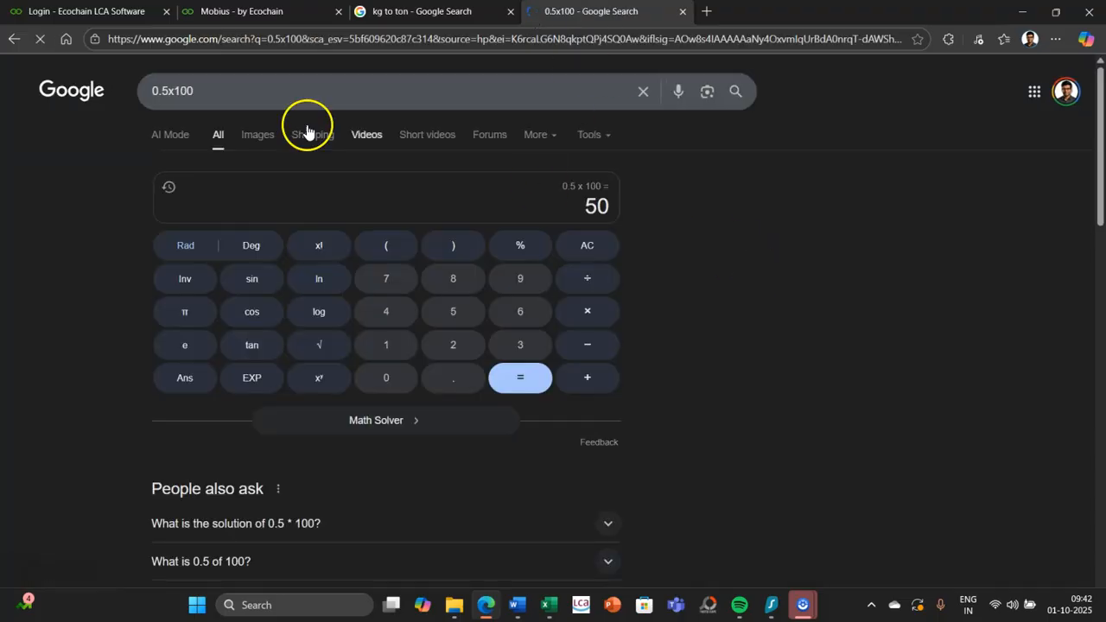
Return to Mobius and add Transport of AAC block to A4-5 Construction process stage with an amount of 50 tkm.
click(221, 21)
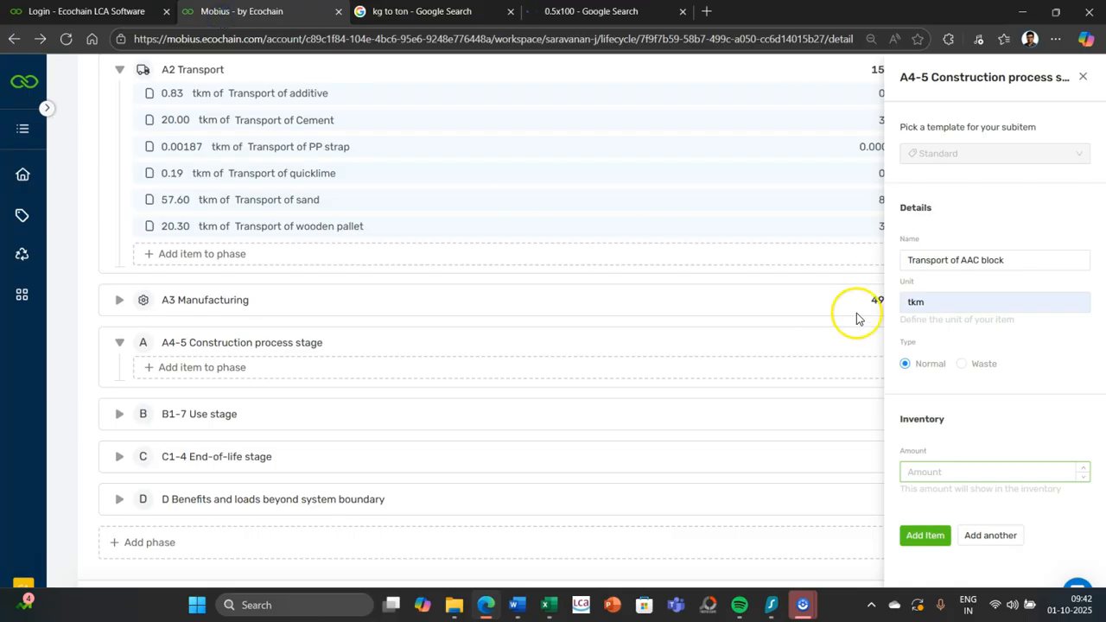
text(50)
click(923, 536)
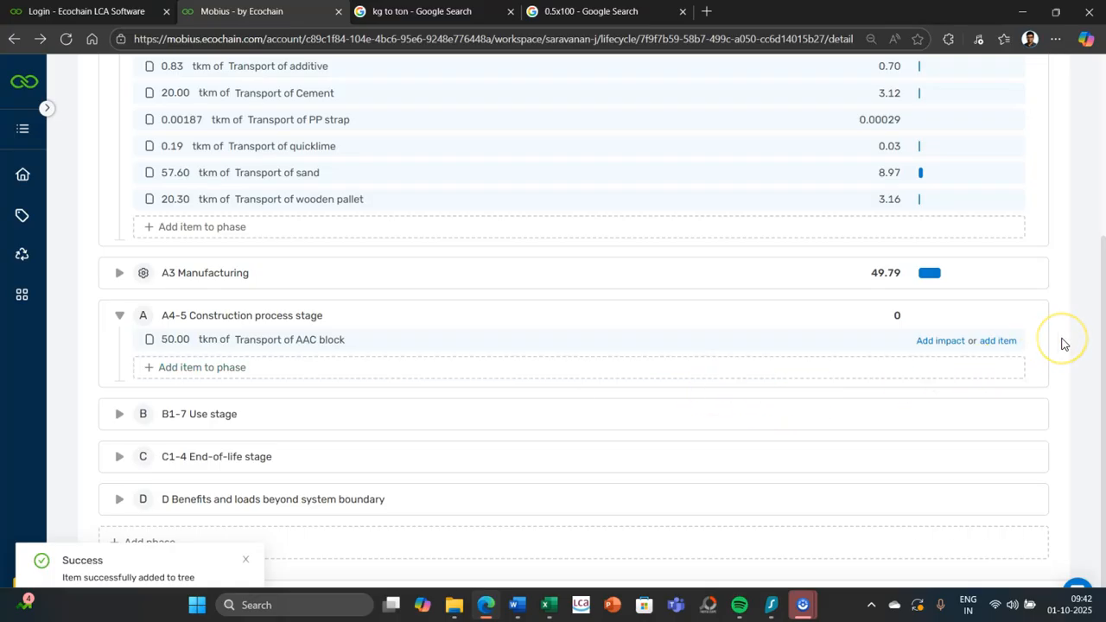
Open the impact dataset search for the Transport of AAC block item.
click(927, 342)
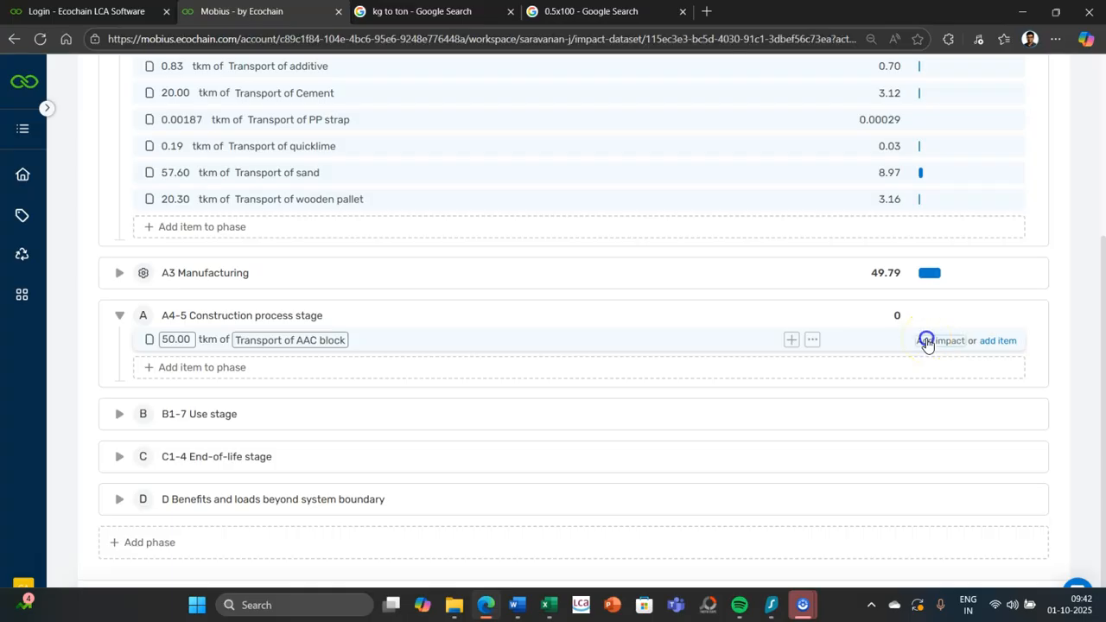
mouse_move(831, 589)
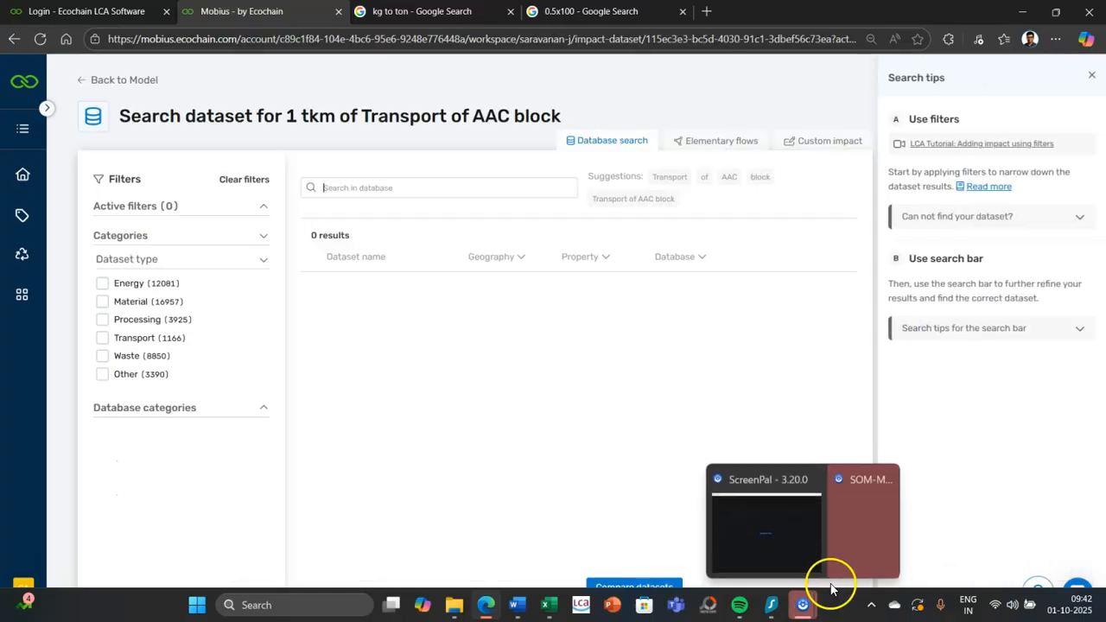
click(843, 539)
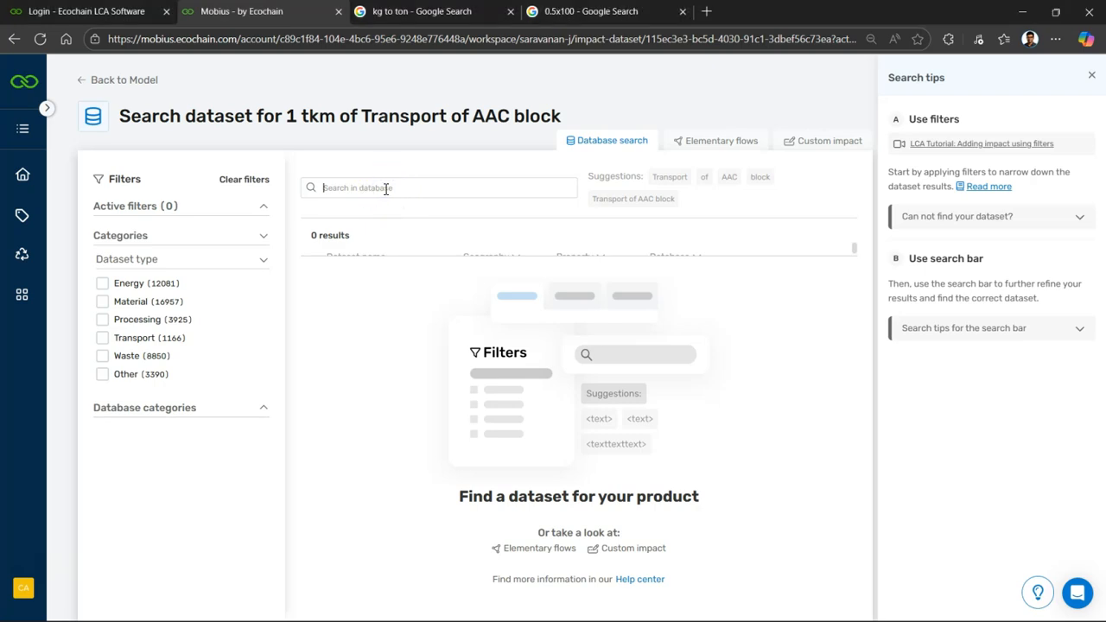
text(frieght)
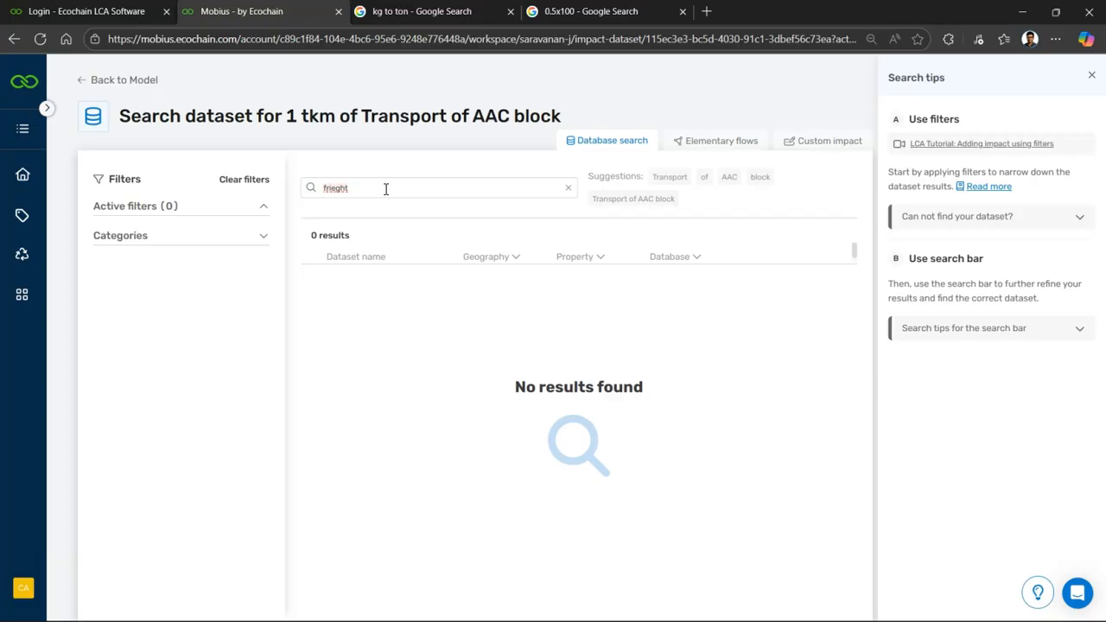
key(BackSpace)
key(BackSpace)
text(ht)
key(BackSpace)
key(BackSpace)
key(BackSpace)
key(BackSpace)
key(BackSpace)
key(BackSpace)
key(BackSpace)
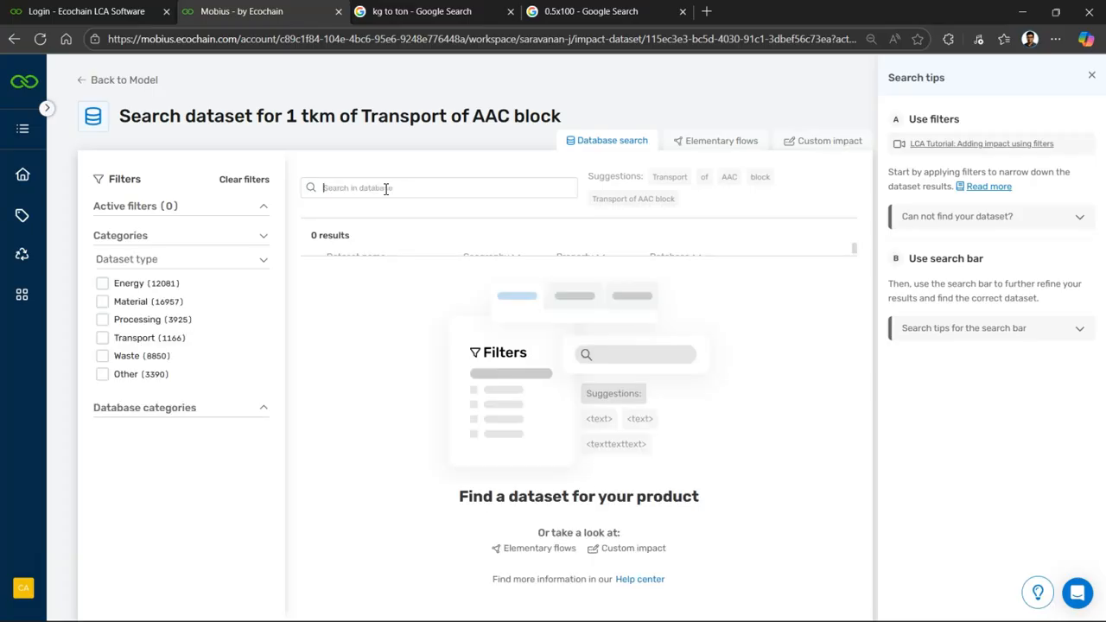
Search the datasets for "lorry" and filter them by dataset type Transport and property Goods transport (mass*distance).
text(lorry)
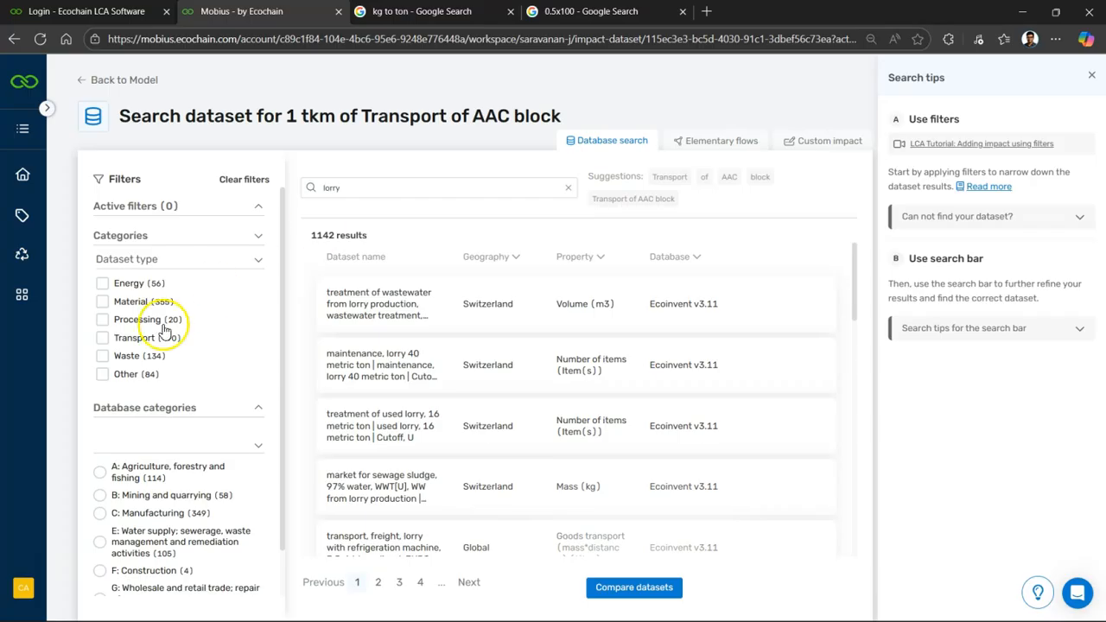
click(103, 336)
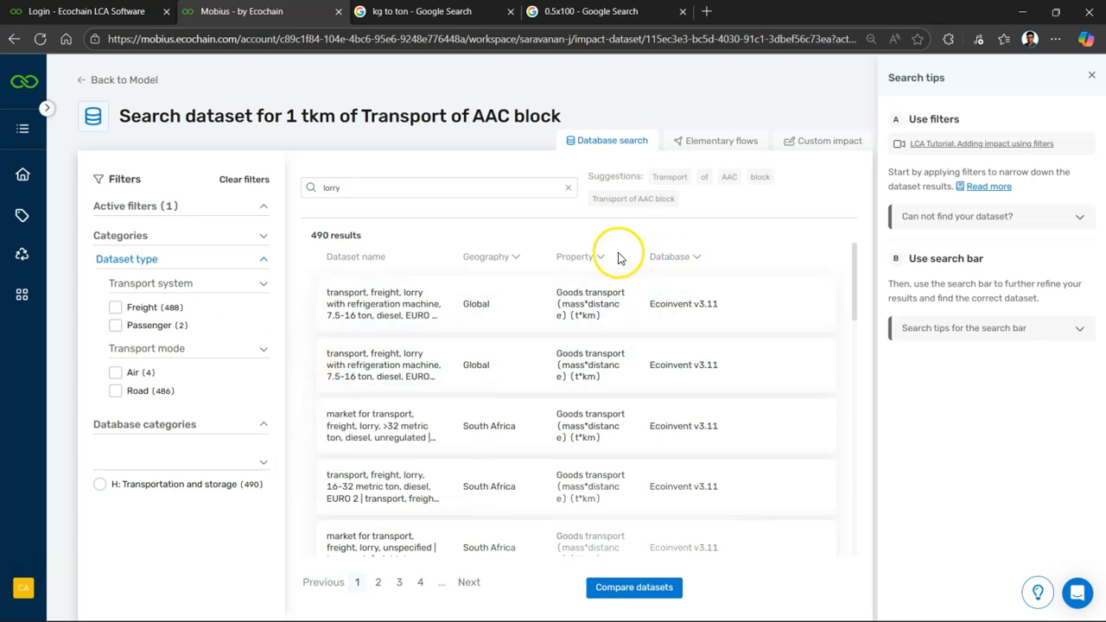
click(583, 257)
click(586, 259)
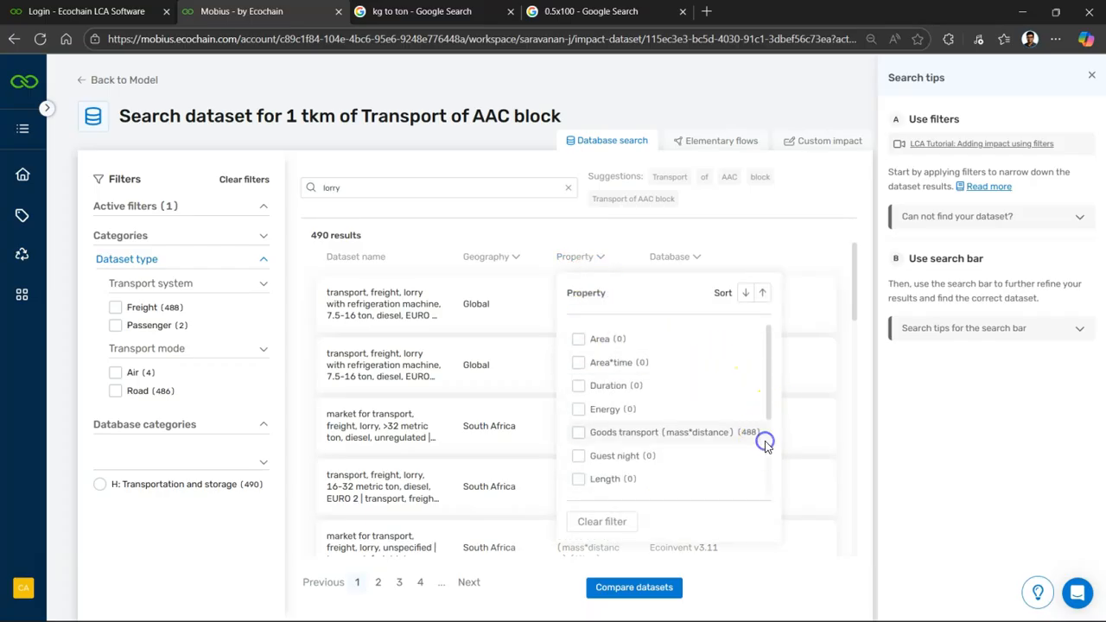
click(578, 434)
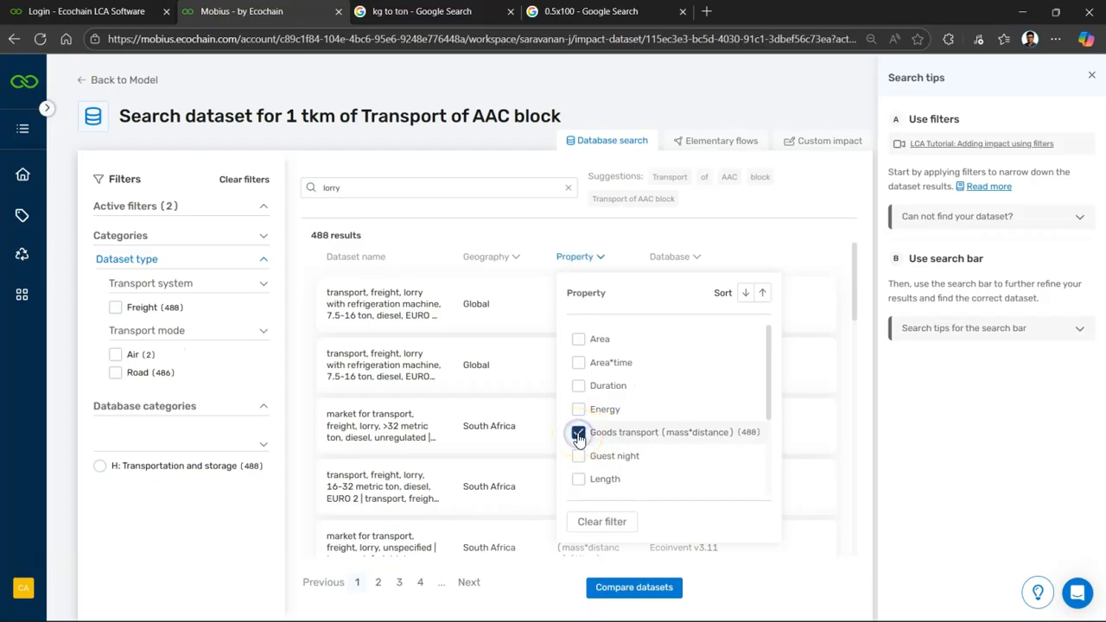
Filter the lorry datasets by Global geography.
click(812, 235)
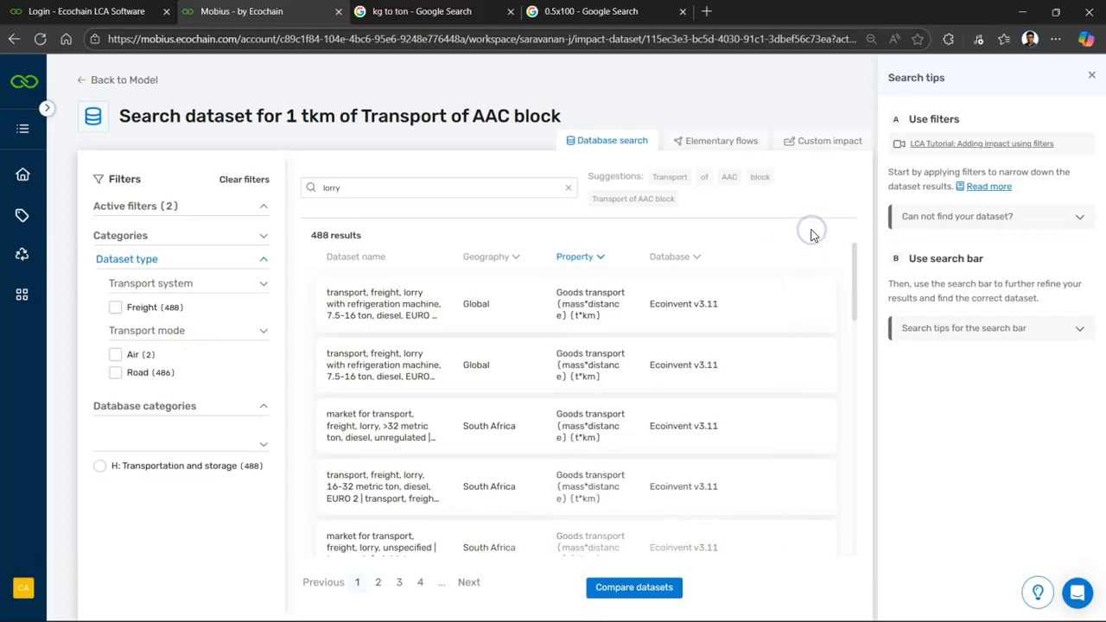
click(507, 258)
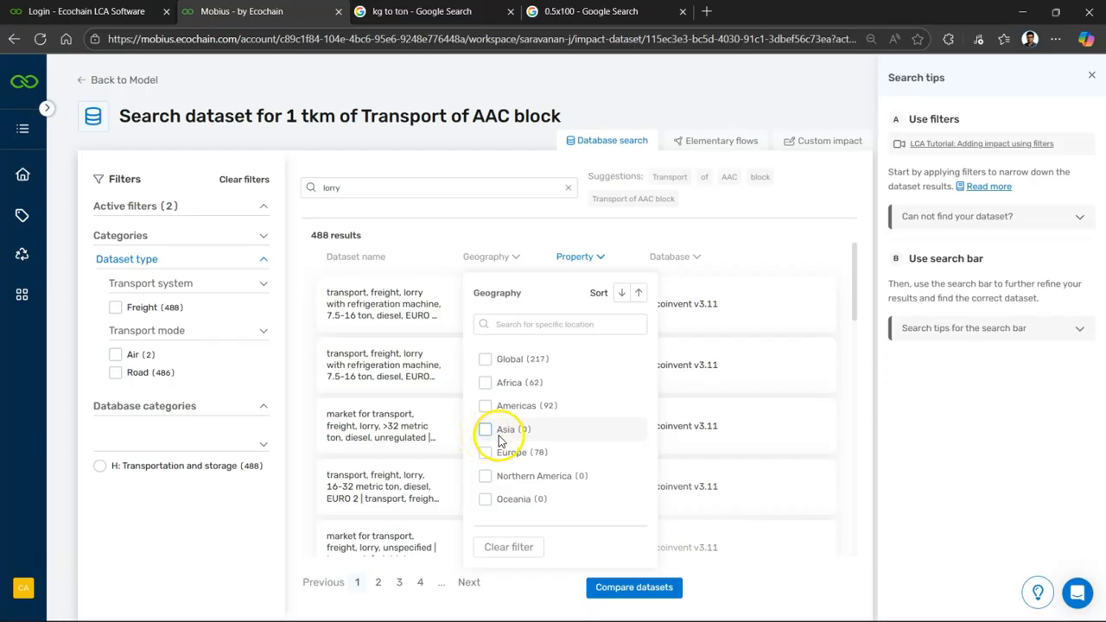
click(486, 363)
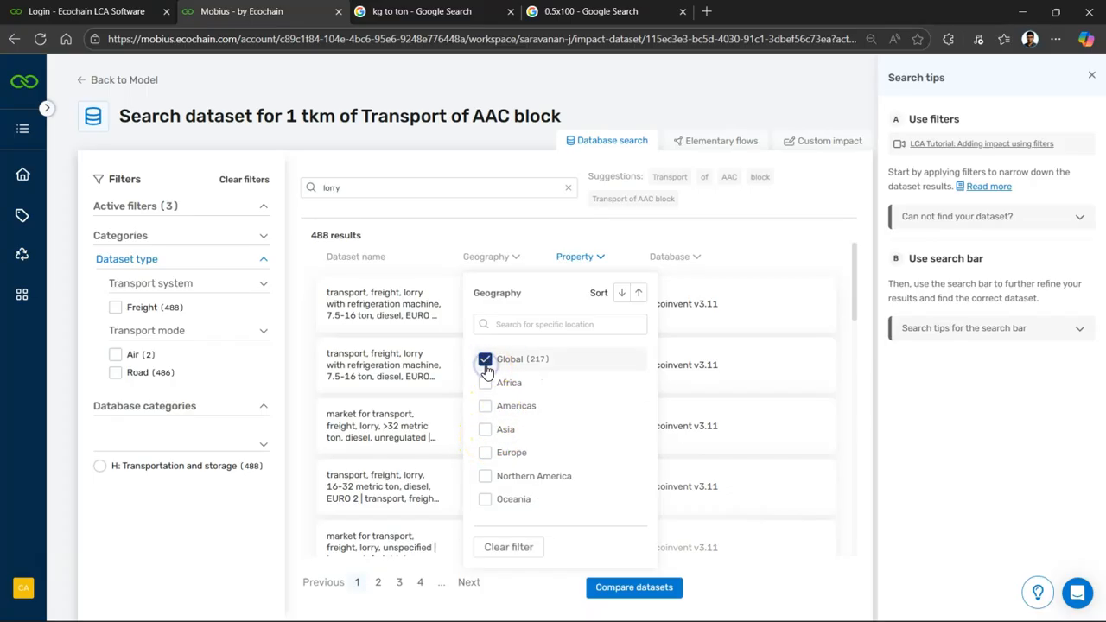
click(771, 241)
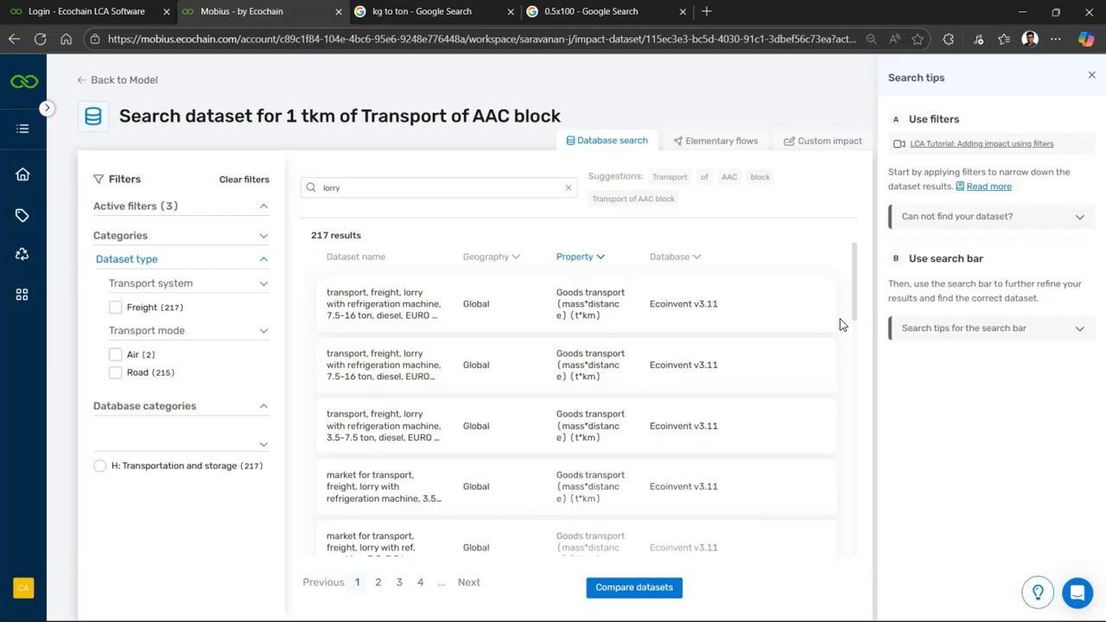
Add the Rest-of-World Ecoinvent v3.9.1 dataset "market for transport, freight, lorry, unspecified" from the third results page, saving the goods transport property as 1 t*km.
click(854, 272)
drag(854, 272, 837, 388)
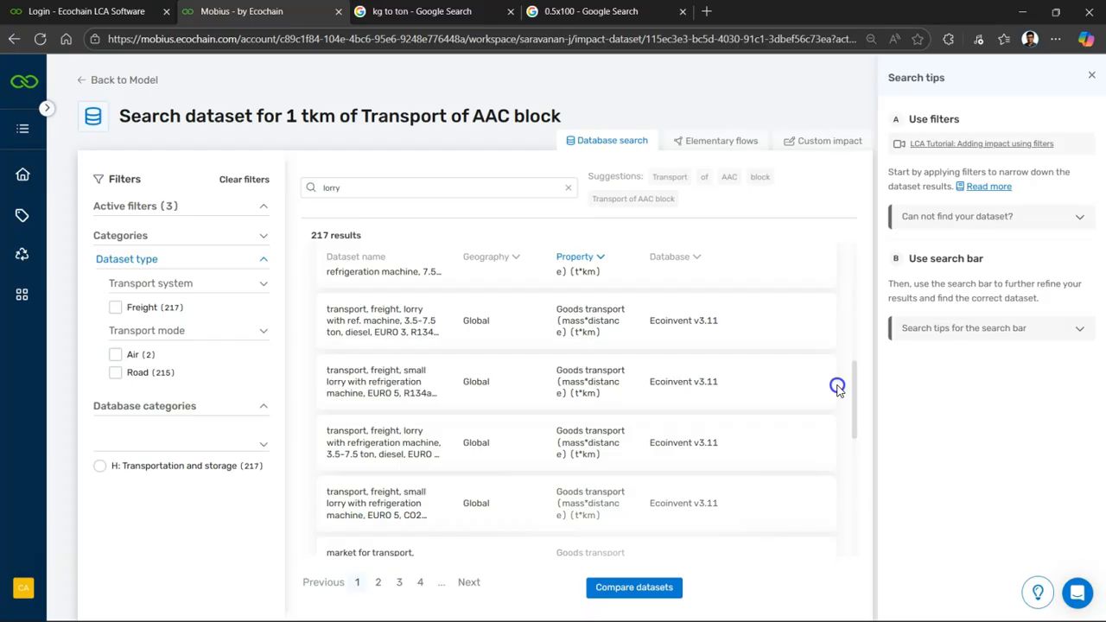
drag(837, 389, 829, 521)
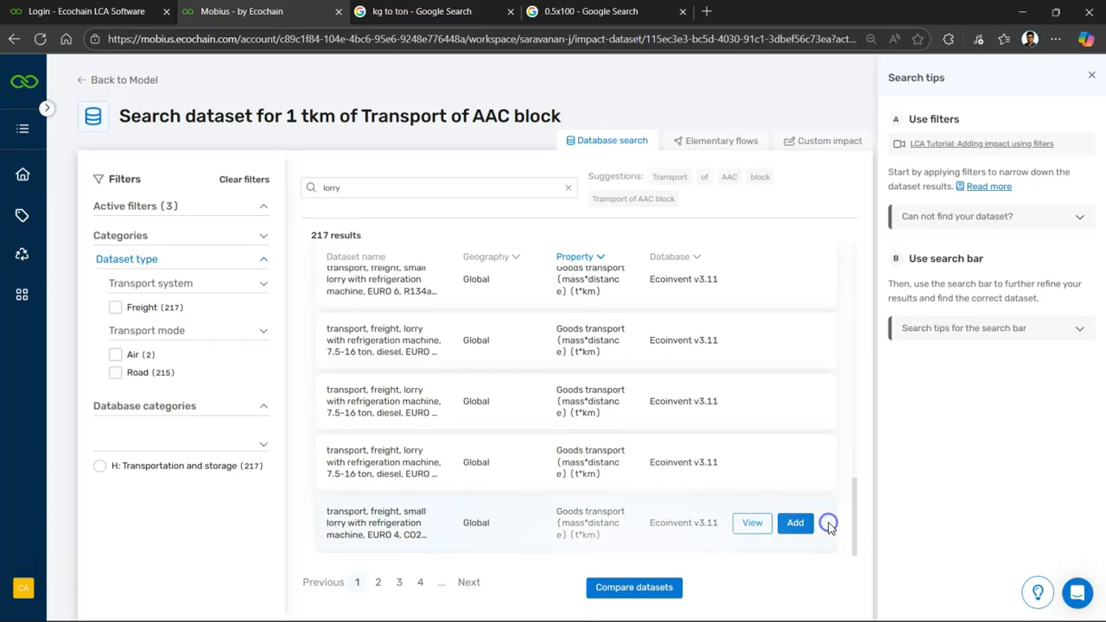
click(468, 585)
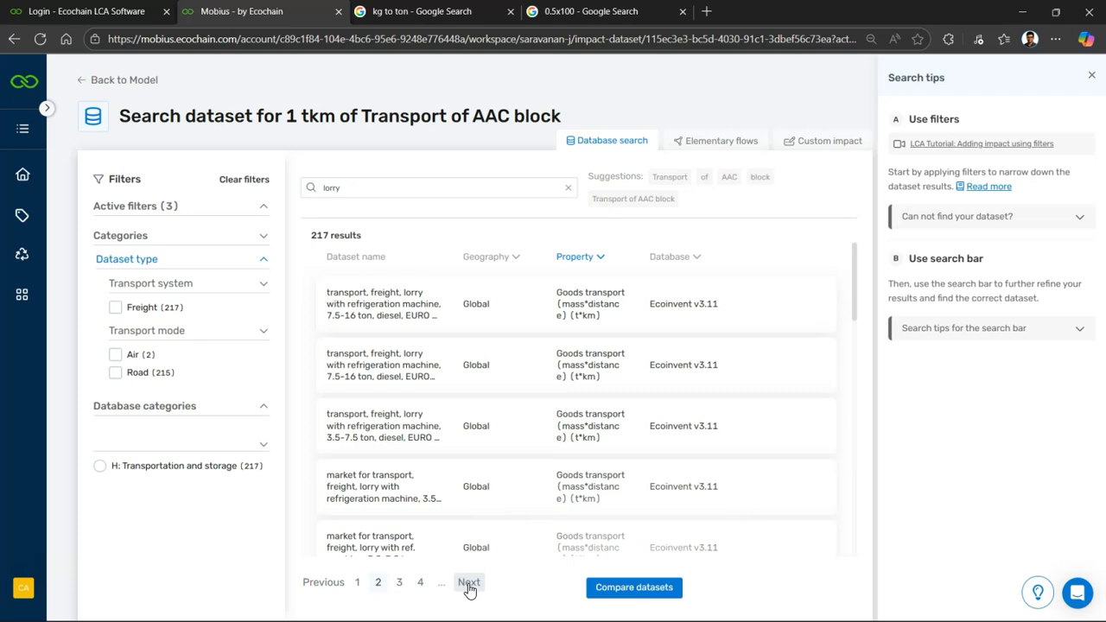
click(469, 585)
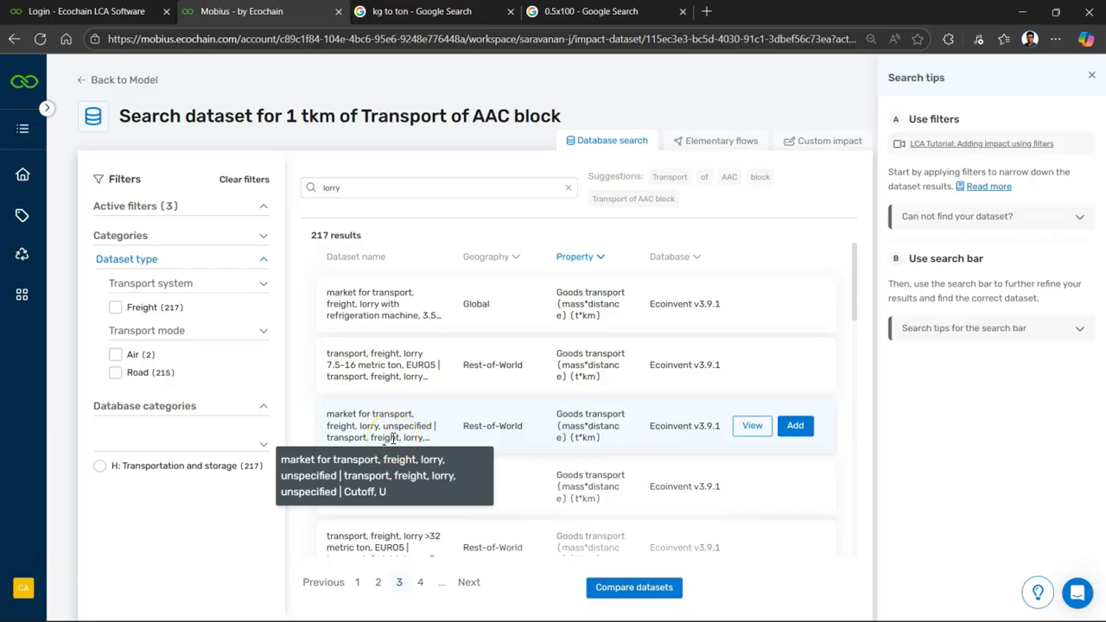
click(436, 439)
click(794, 428)
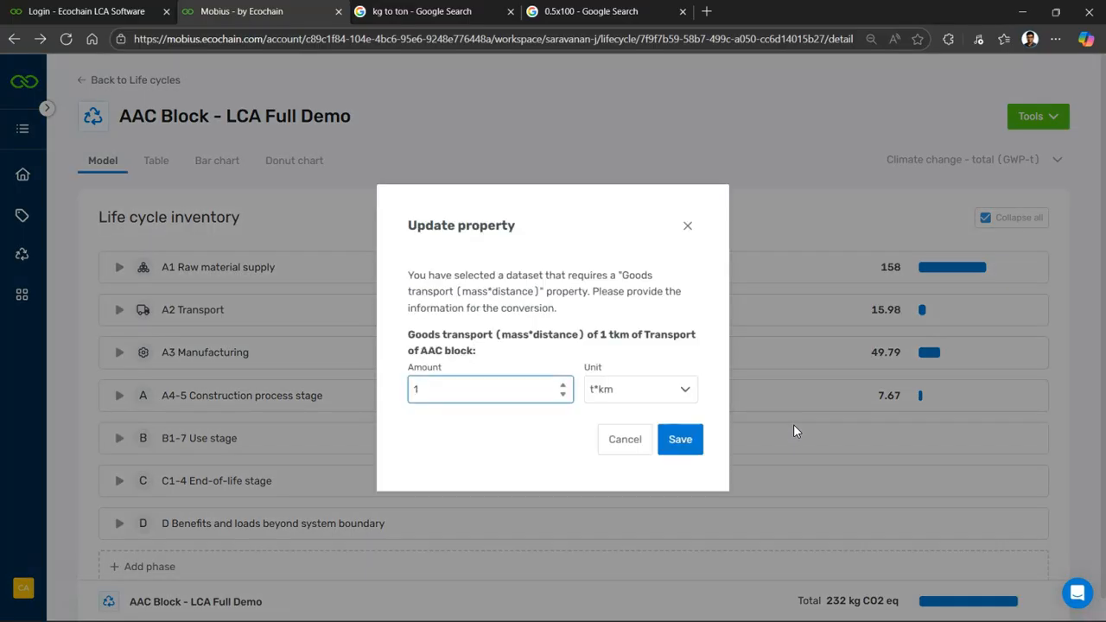
click(678, 439)
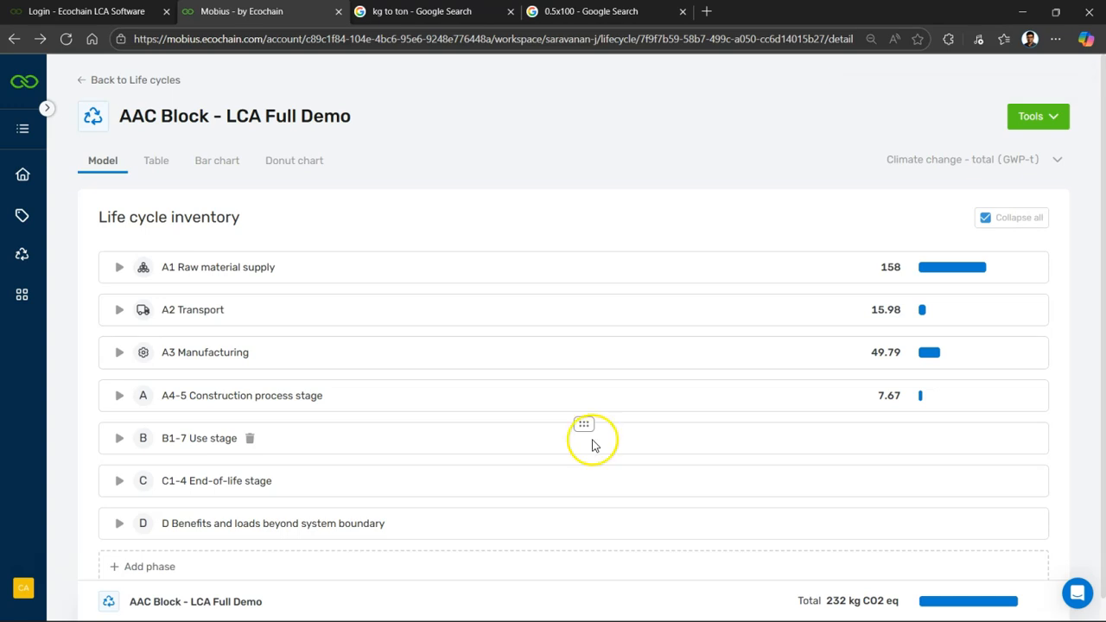
Assign the EPD (EN 15804) module A4: Transport to site to Transport of AAC block in A4-5 Construction process stage.
click(119, 396)
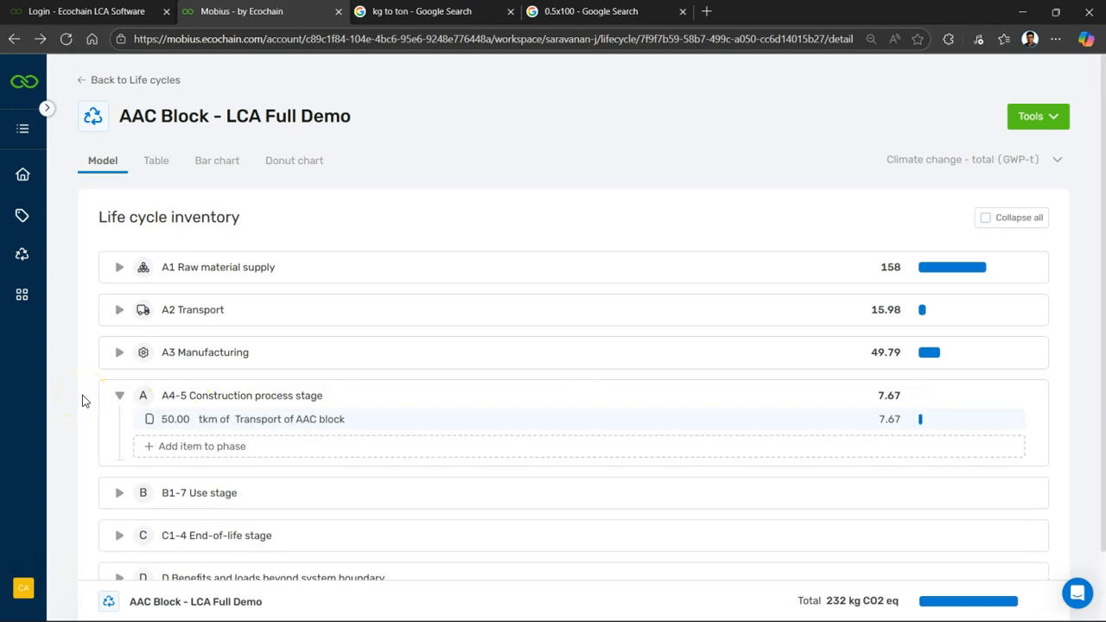
click(574, 428)
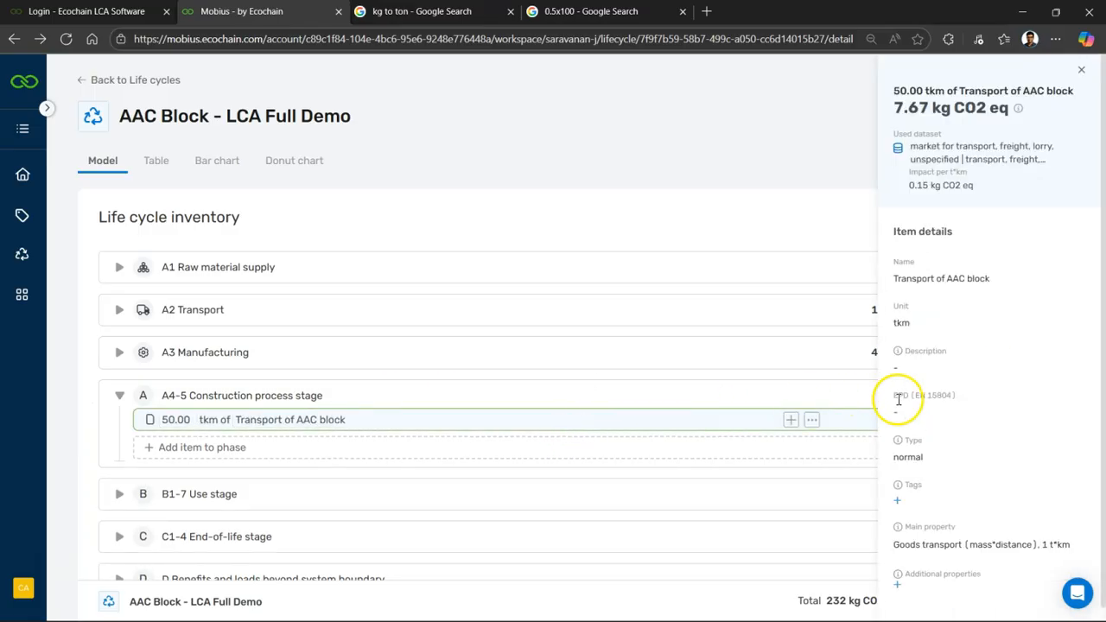
click(991, 417)
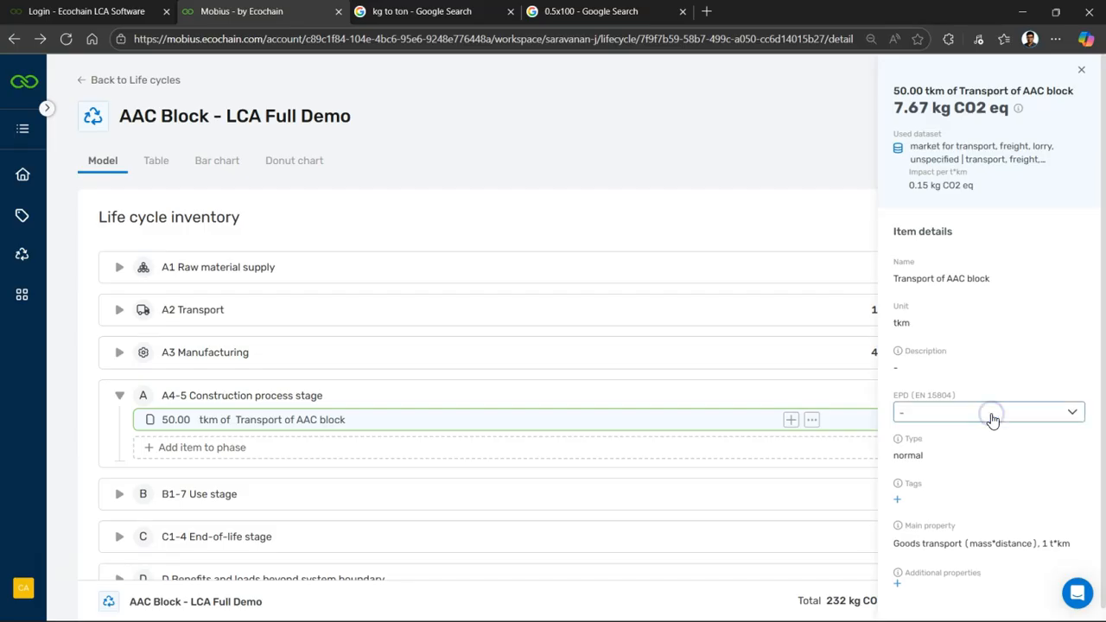
click(991, 417)
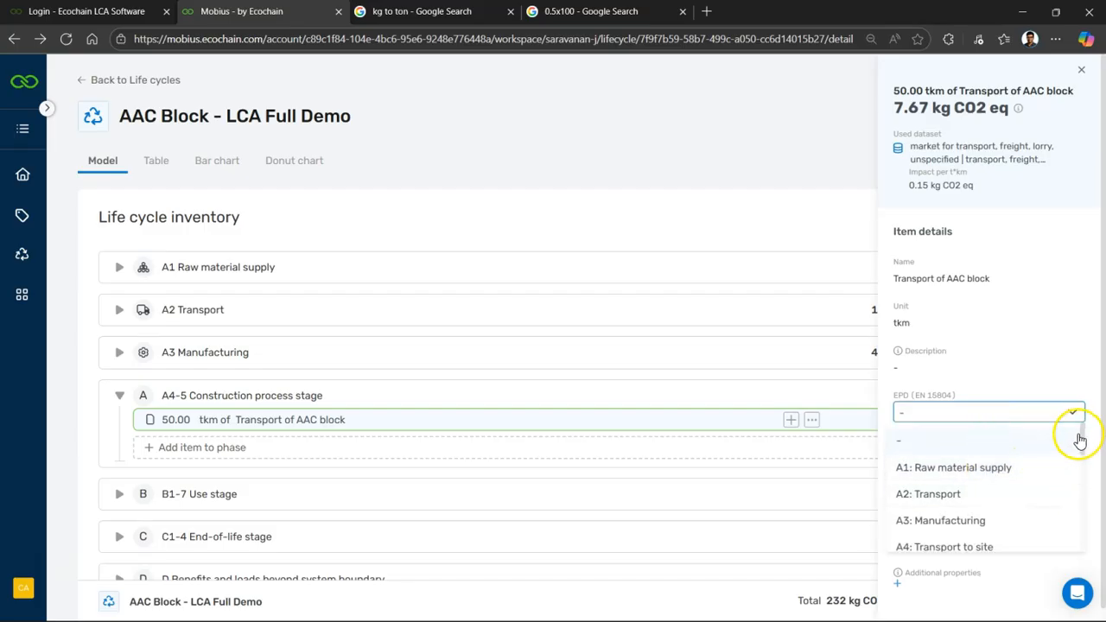
drag(1081, 439, 1078, 462)
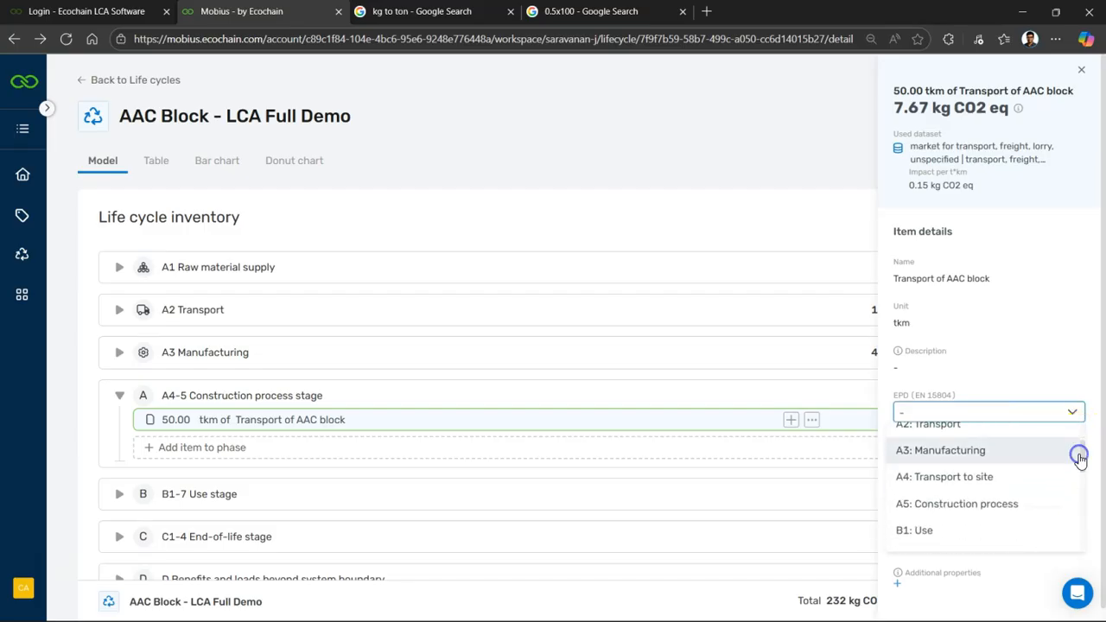
click(964, 478)
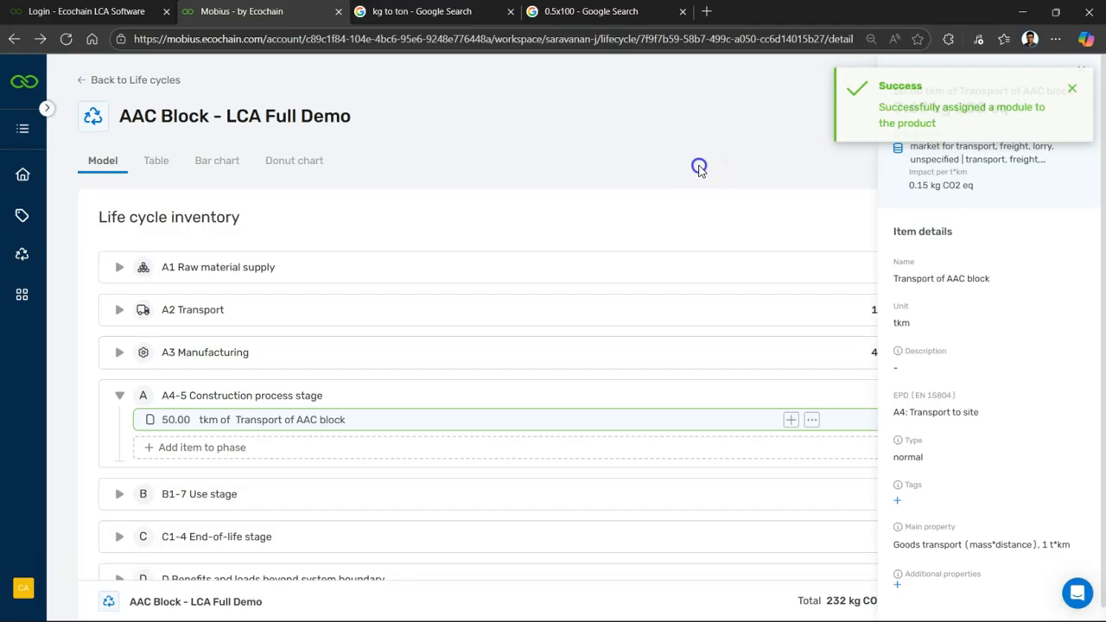
click(698, 168)
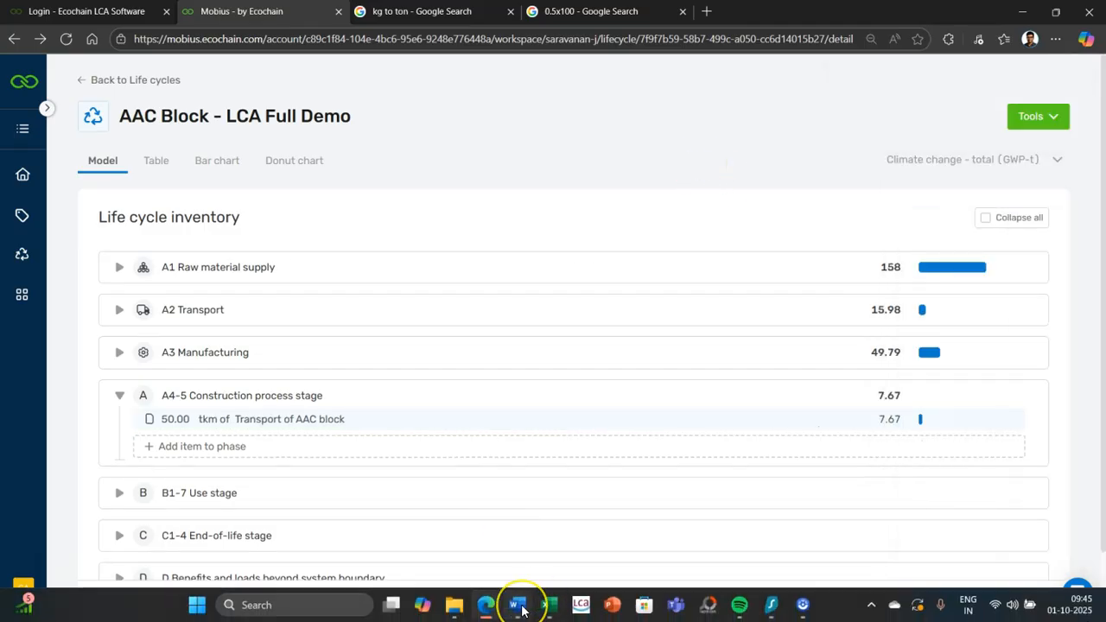
Consult the Word inventory table and add Lightweight mortar to A4-5 Construction process stage in Mobius with an amount of 40 kg.
click(519, 606)
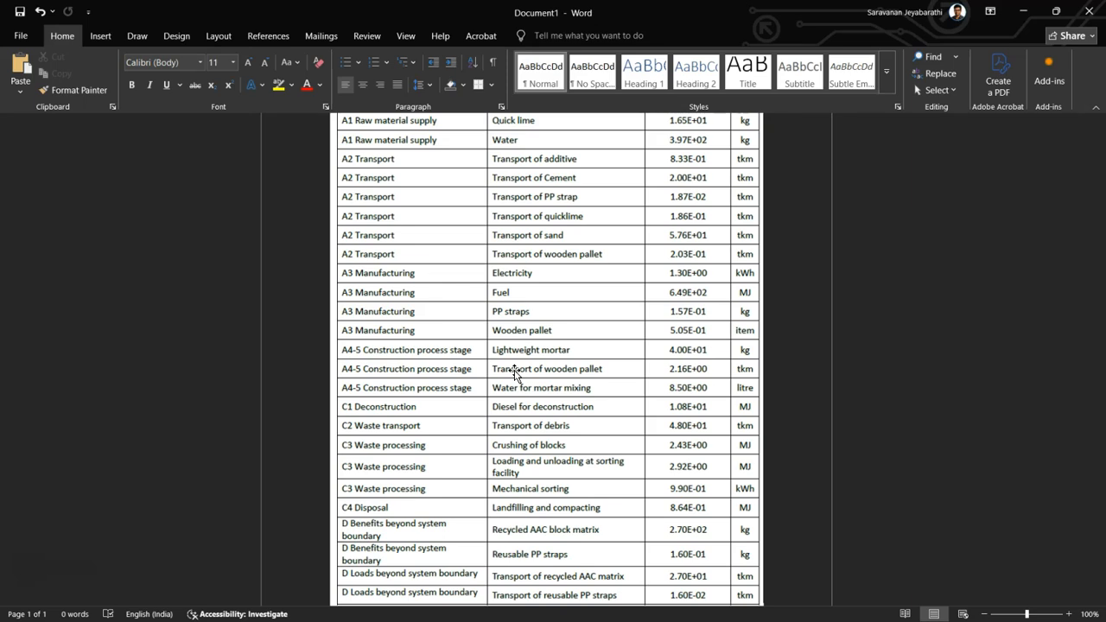
click(487, 604)
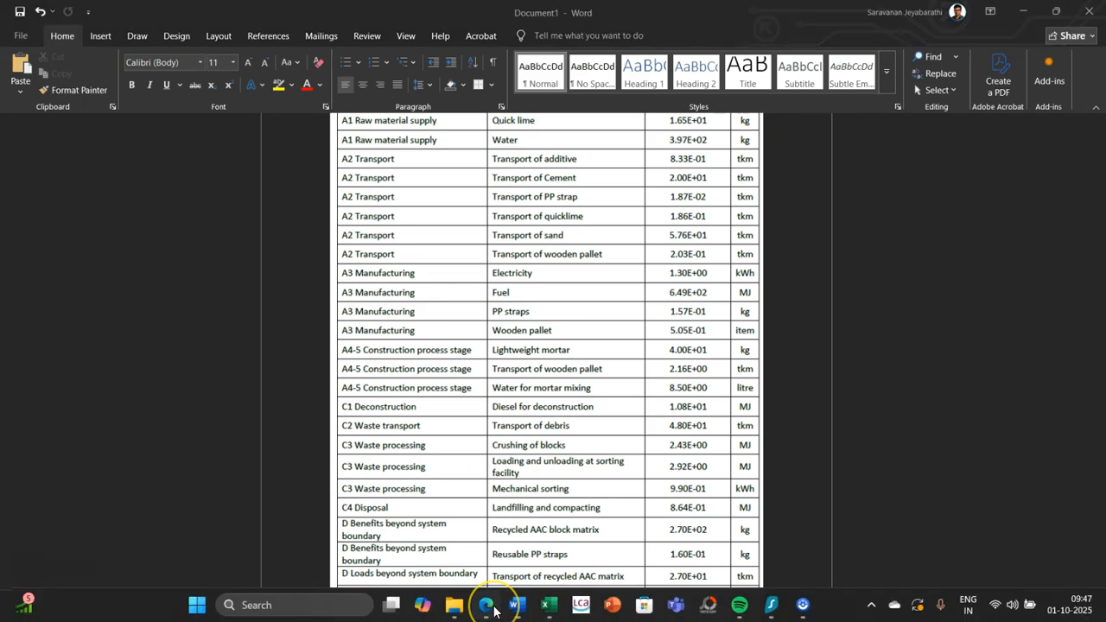
click(210, 447)
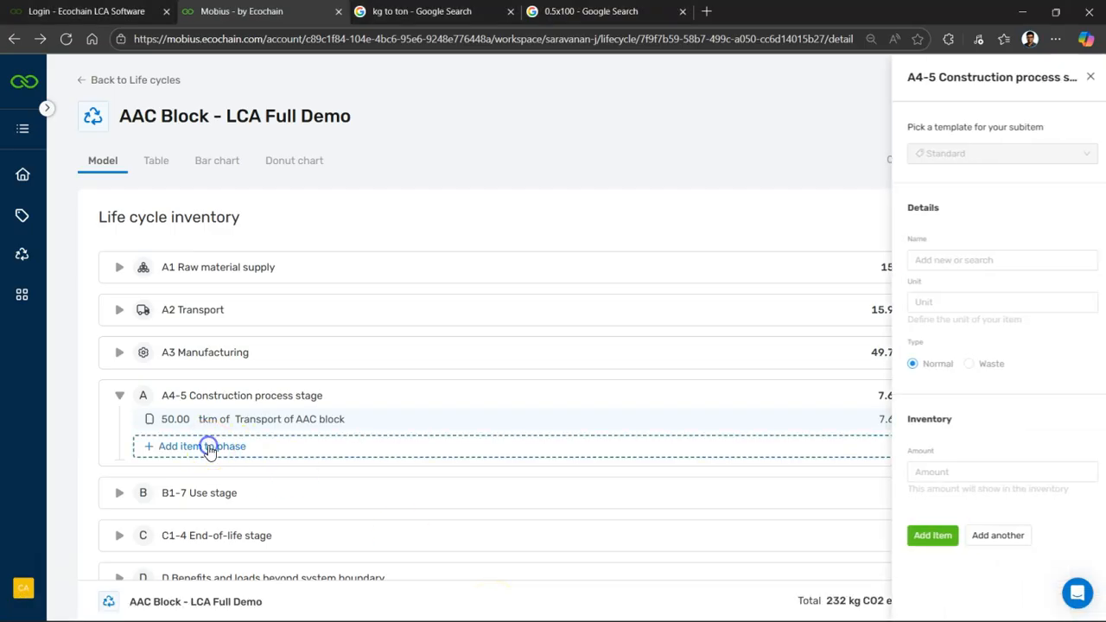
click(978, 258)
text(mor)
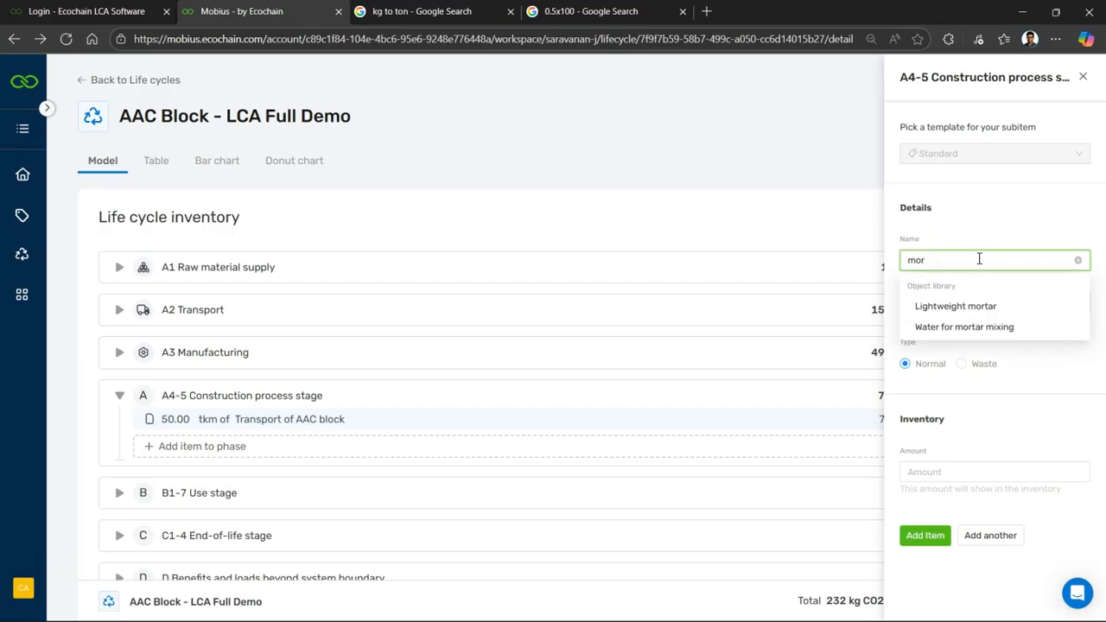
click(956, 305)
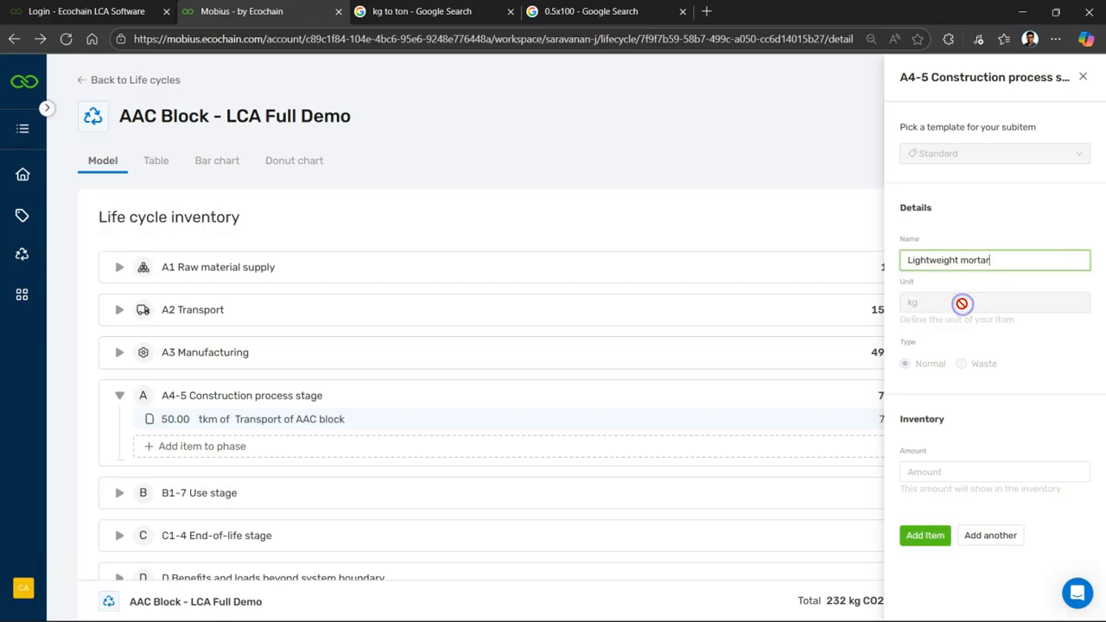
mouse_move(592, 615)
click(517, 605)
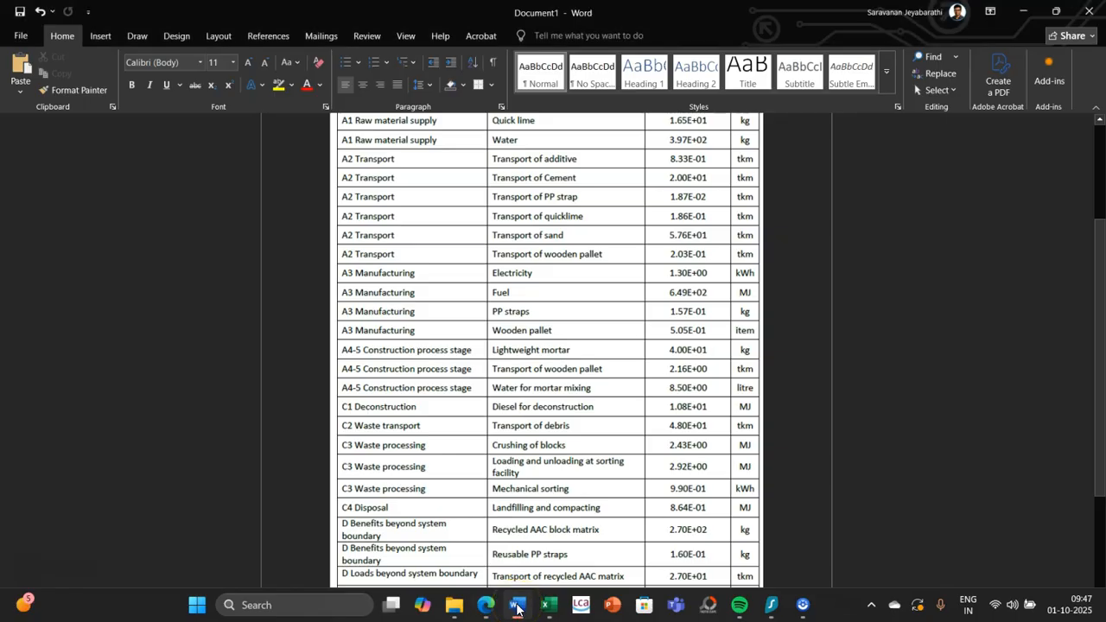
click(517, 605)
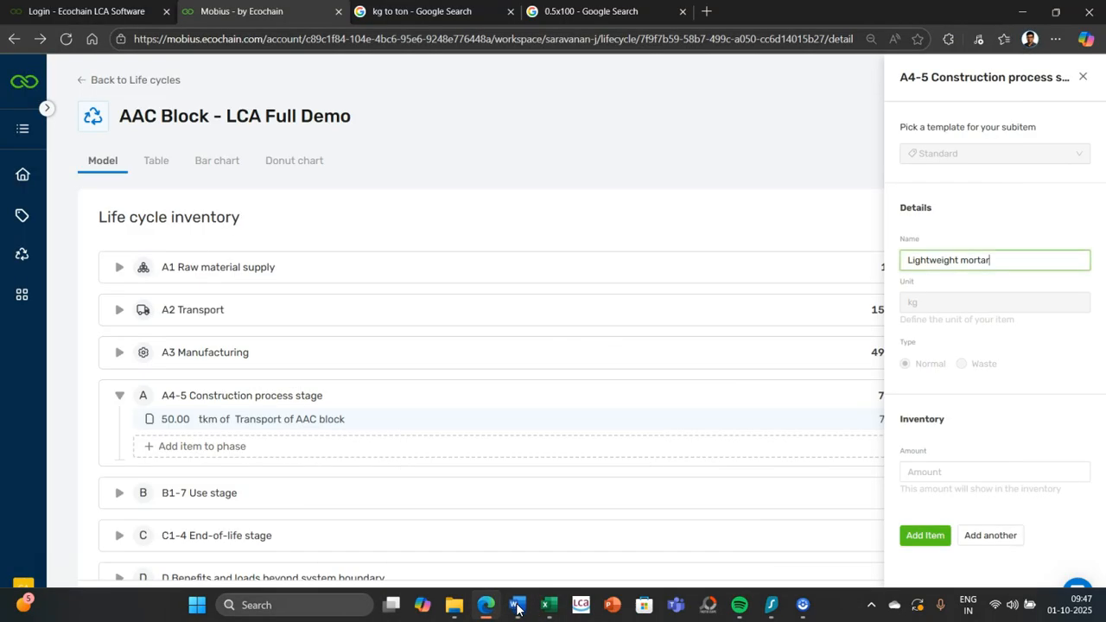
click(953, 472)
text(40)
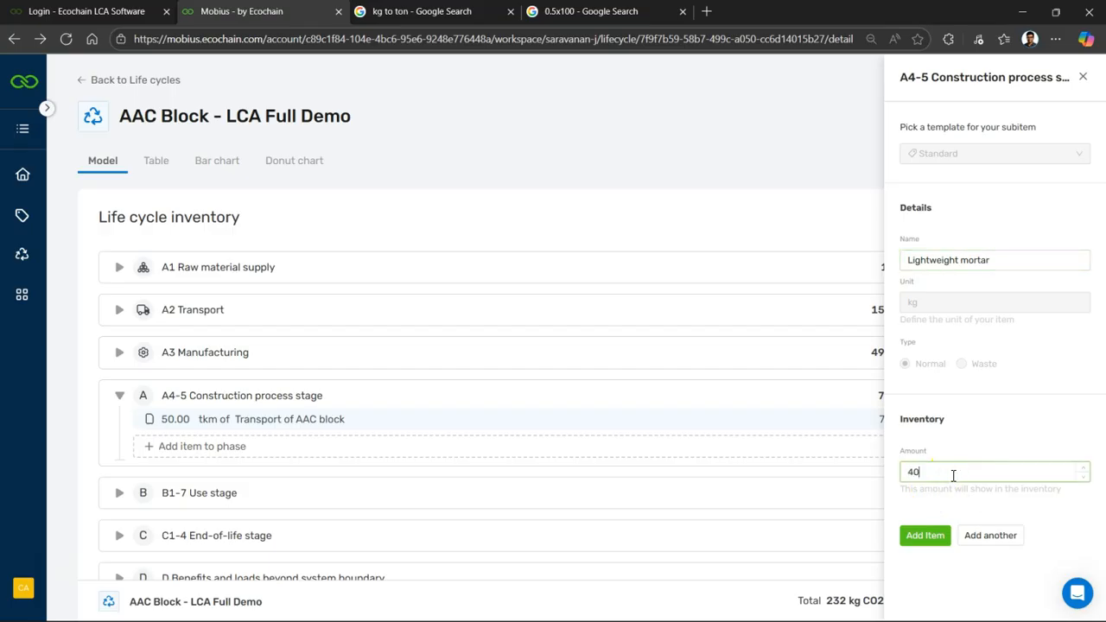
click(929, 536)
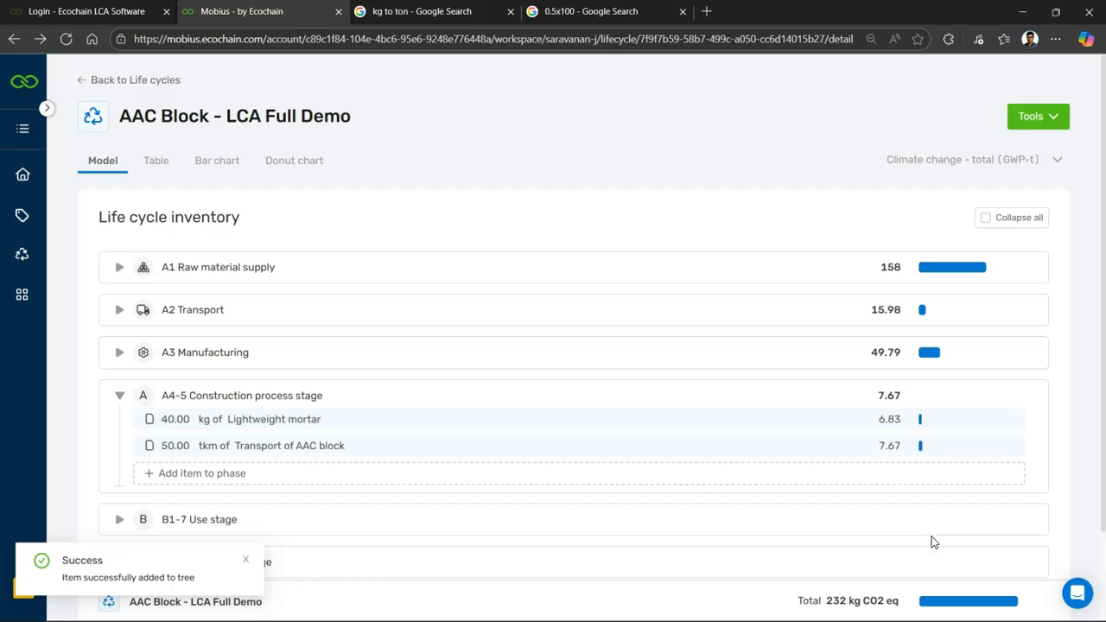
Add Water for mortar mixing to A4-5 Construction process stage with an amount of 8.50 litre, checking the amount in the Word inventory table.
click(205, 476)
click(948, 259)
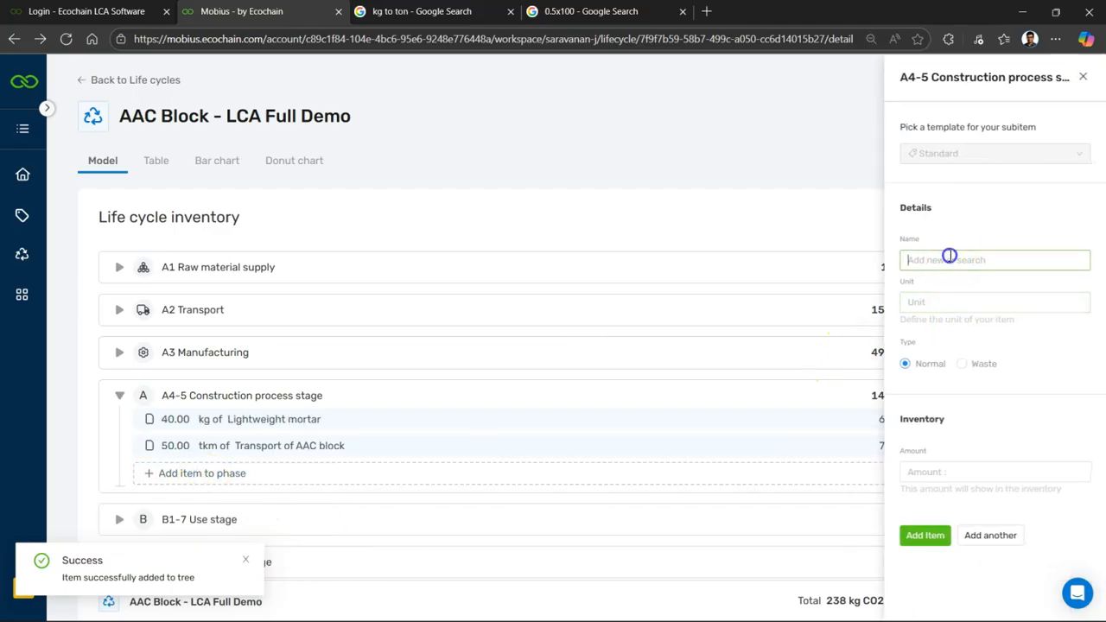
text(Water)
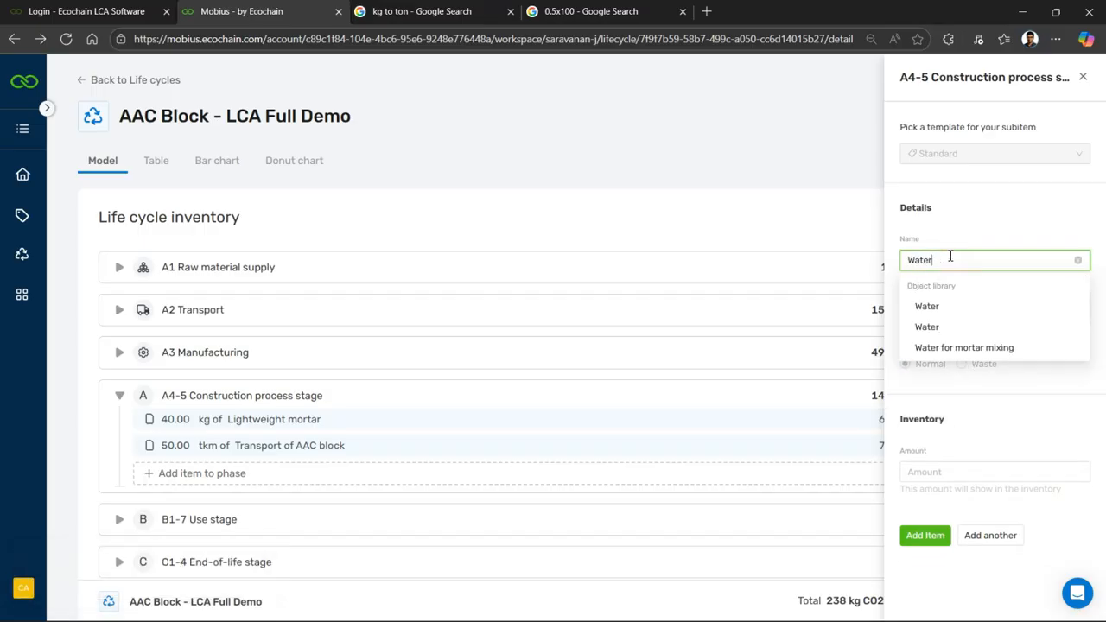
click(957, 347)
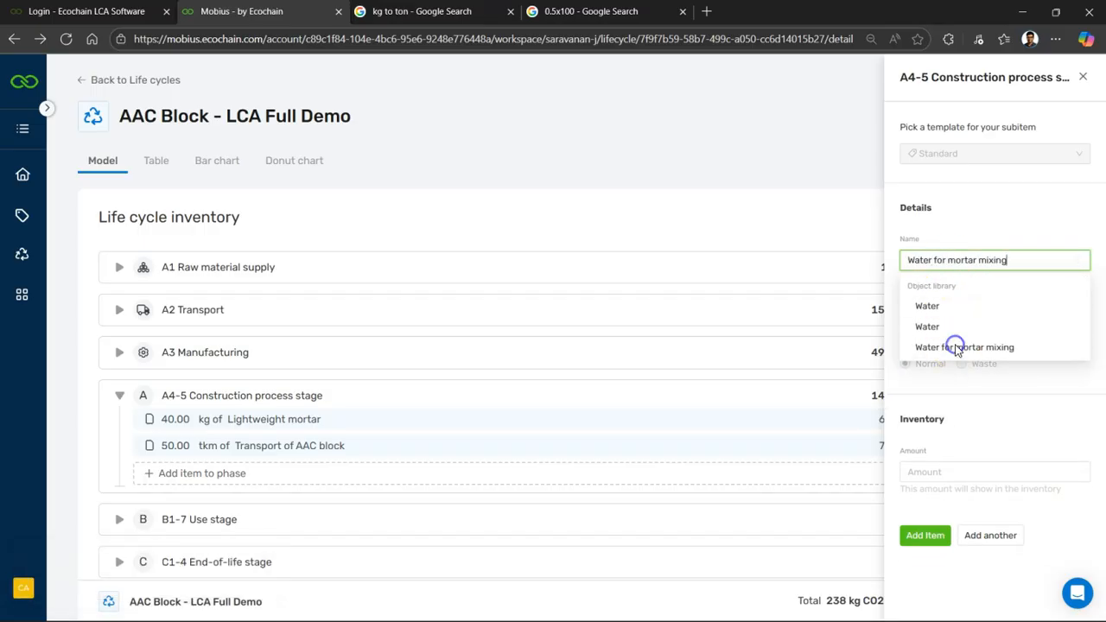
mouse_move(700, 609)
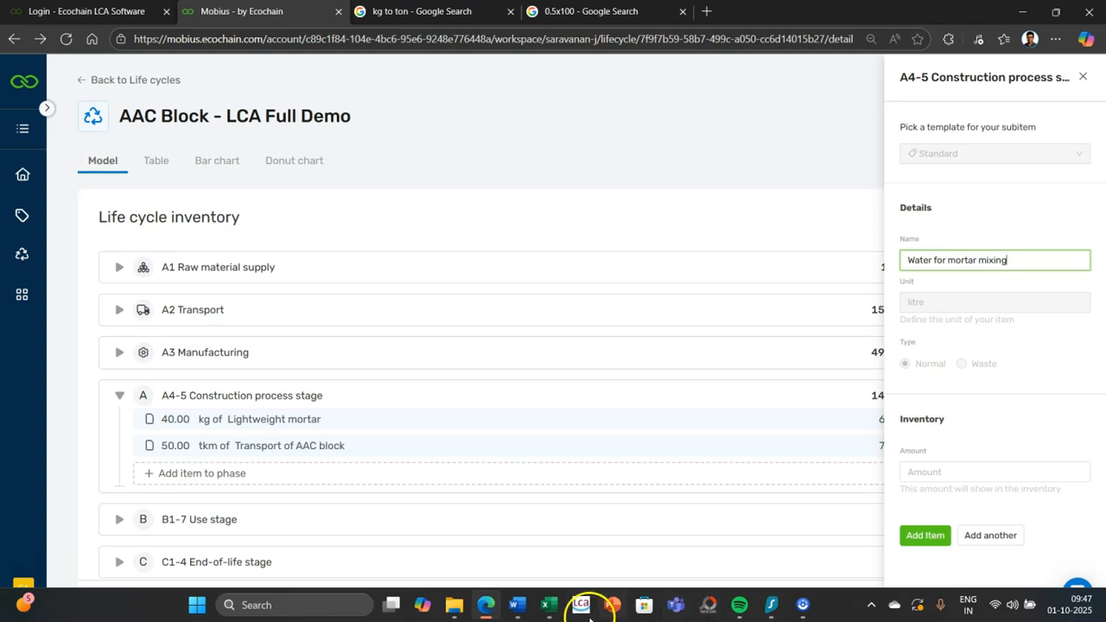
click(515, 608)
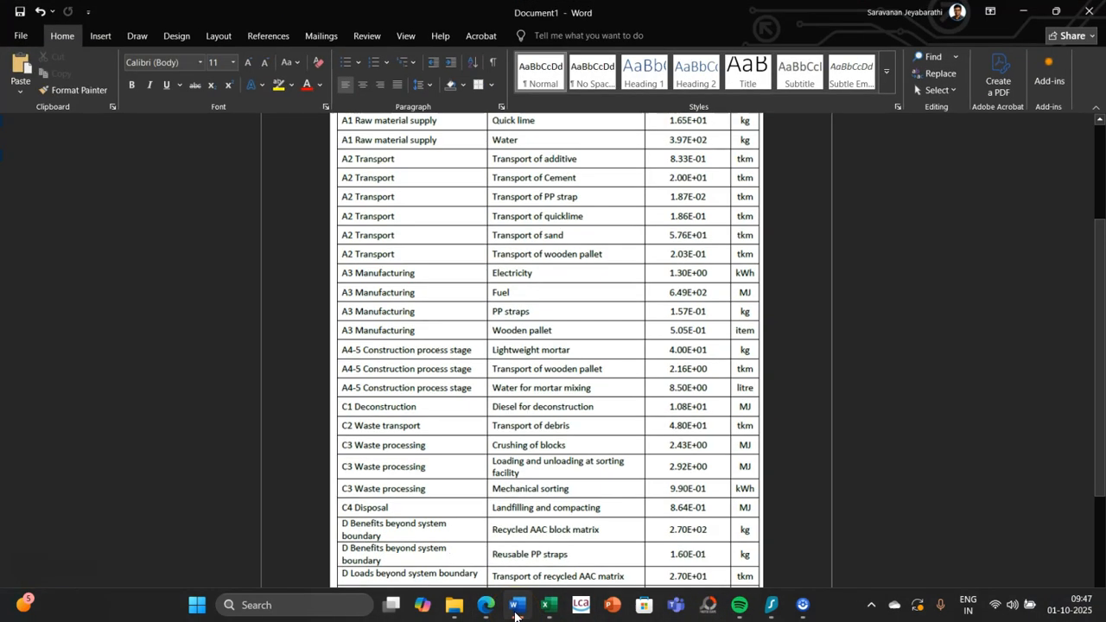
click(515, 608)
click(985, 471)
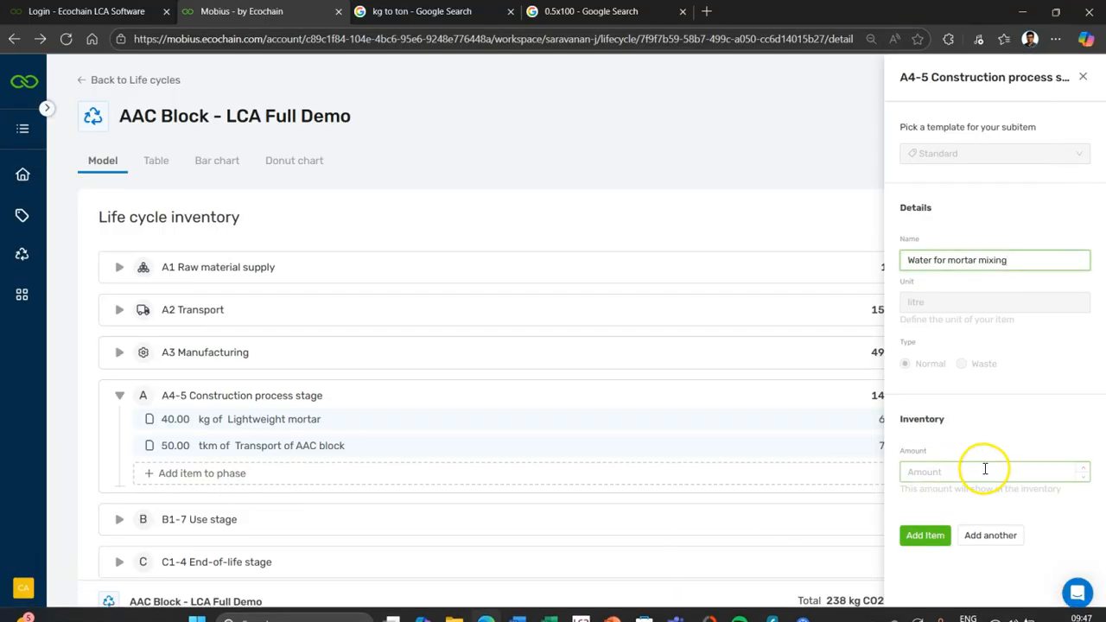
text(8)
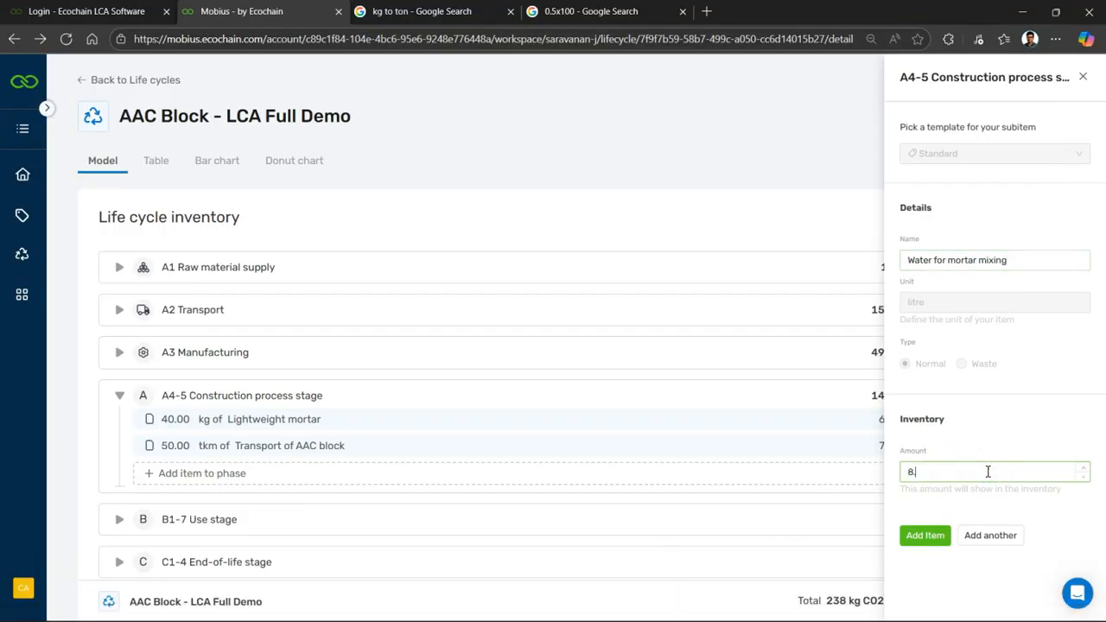
text(.50)
click(940, 539)
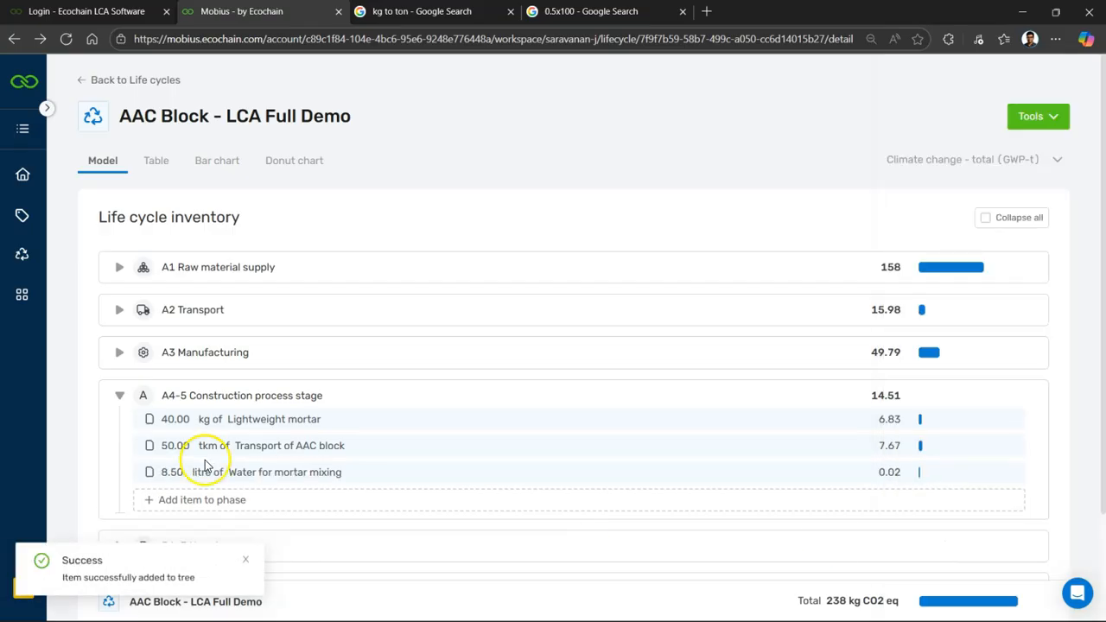
scroll(71, 444, down, 2)
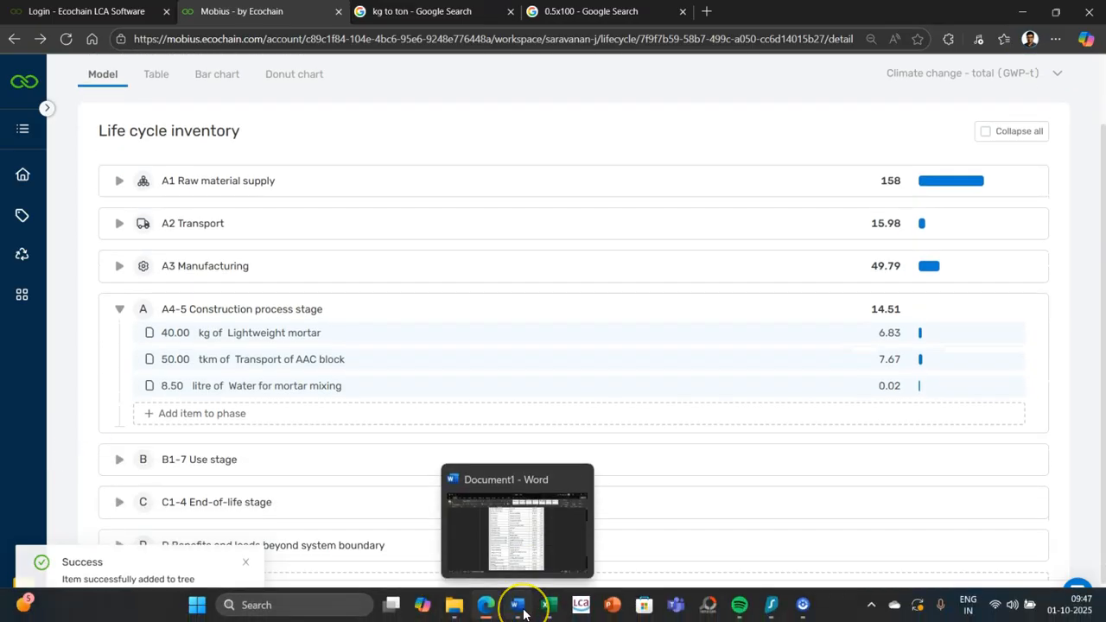
Check the Word inventory table, collapse A4-5 Construction process stage in Mobius and delete the B1-7 Use stage phase.
click(525, 610)
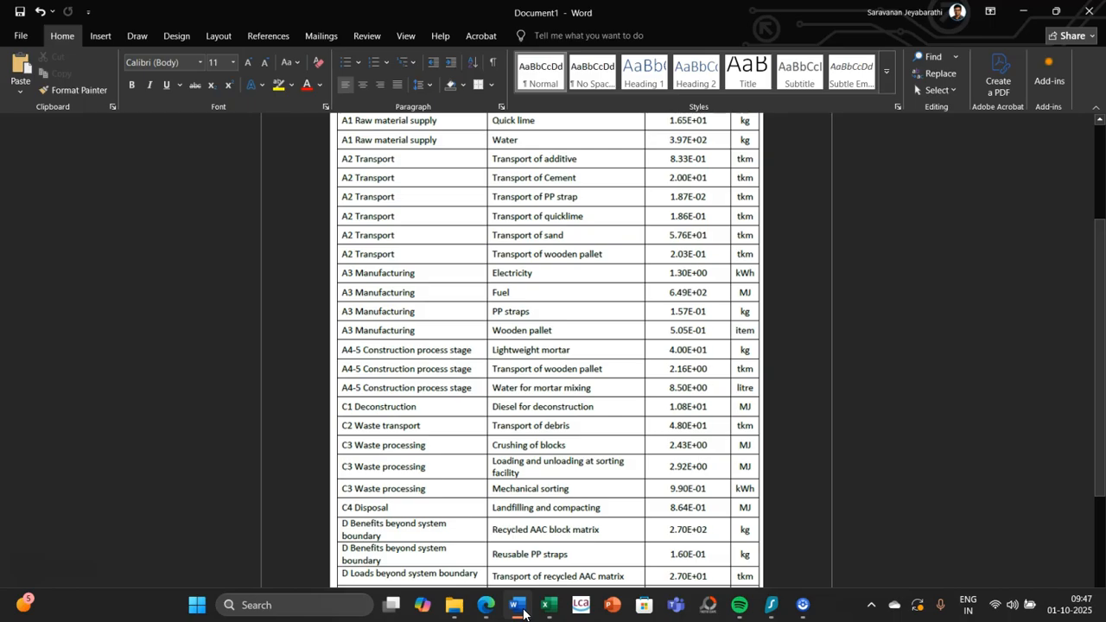
click(520, 608)
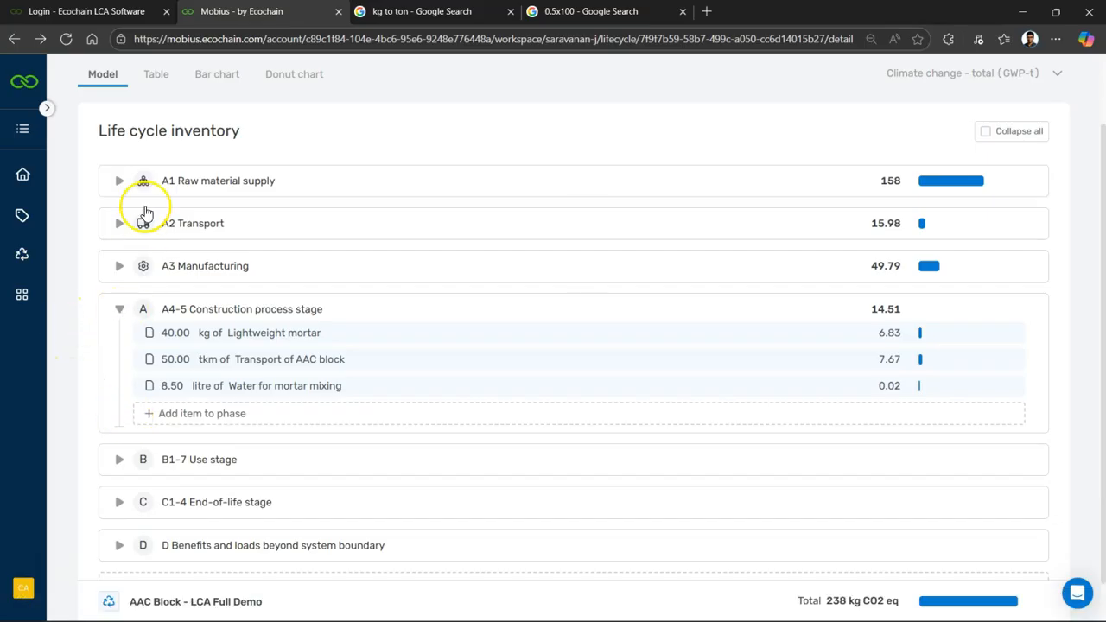
click(120, 308)
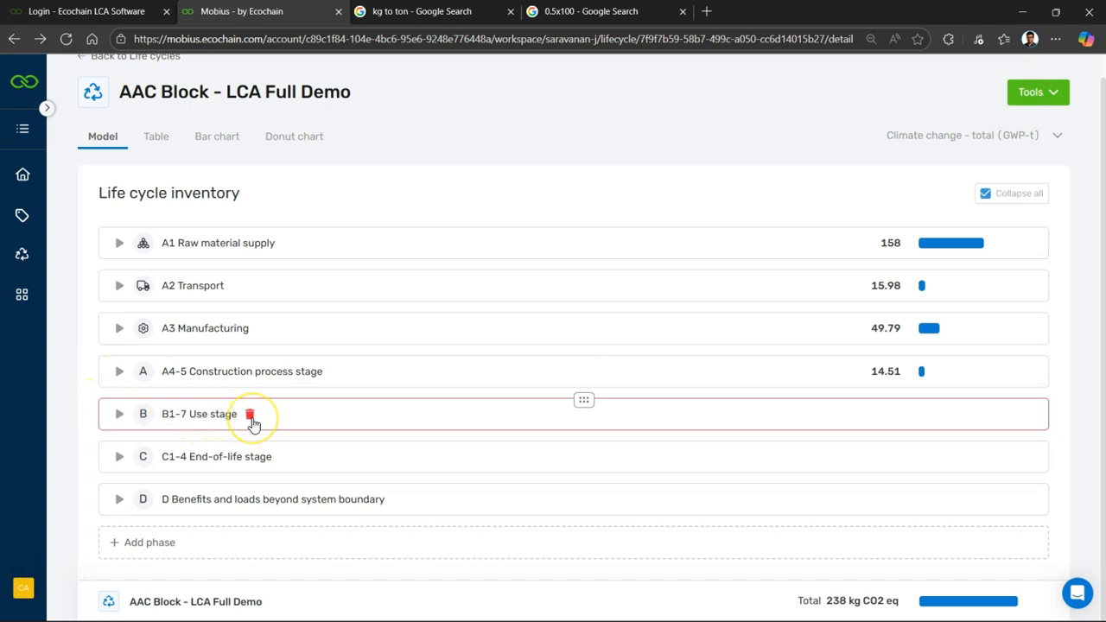
click(251, 417)
click(650, 392)
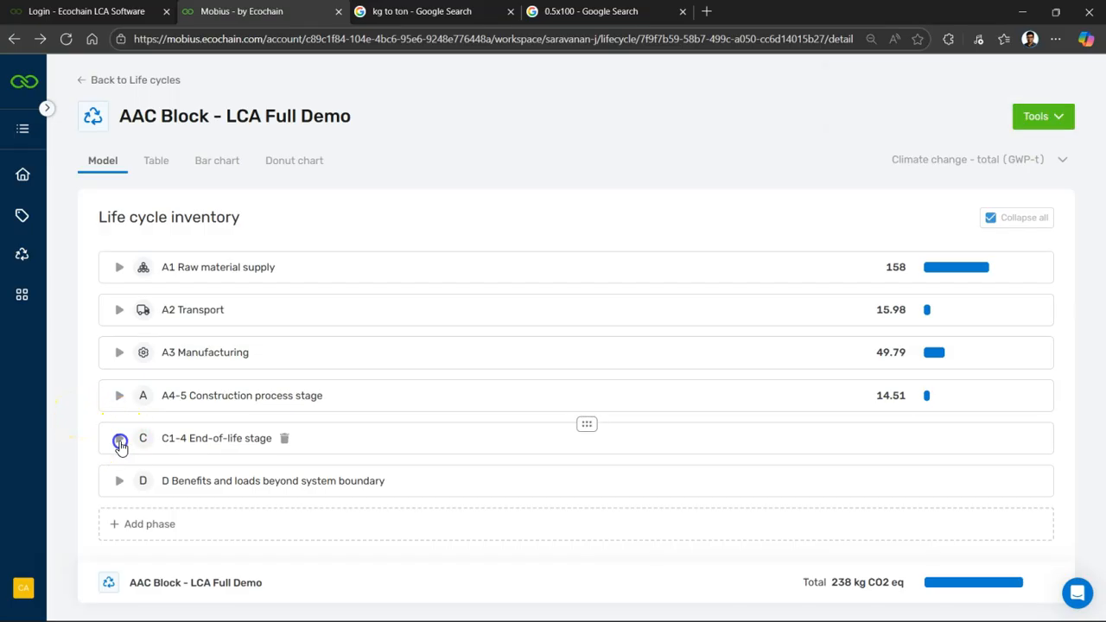
Expand C1-4 End-of-life stage and review the C1 to C4 entries in the Word inventory table.
click(119, 439)
click(89, 423)
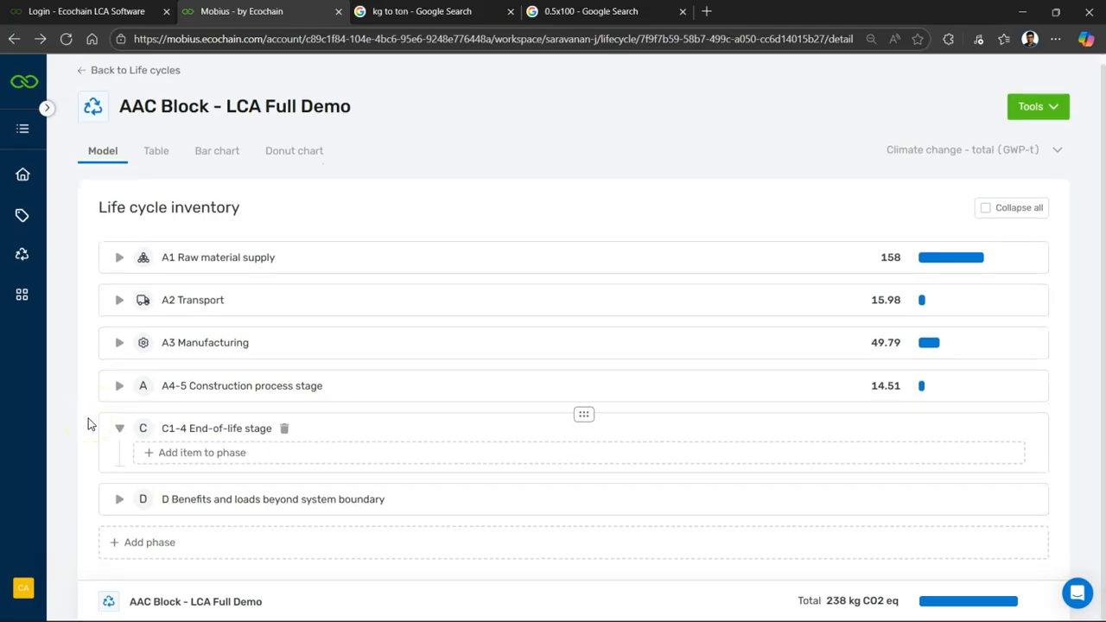
mouse_move(388, 618)
click(517, 605)
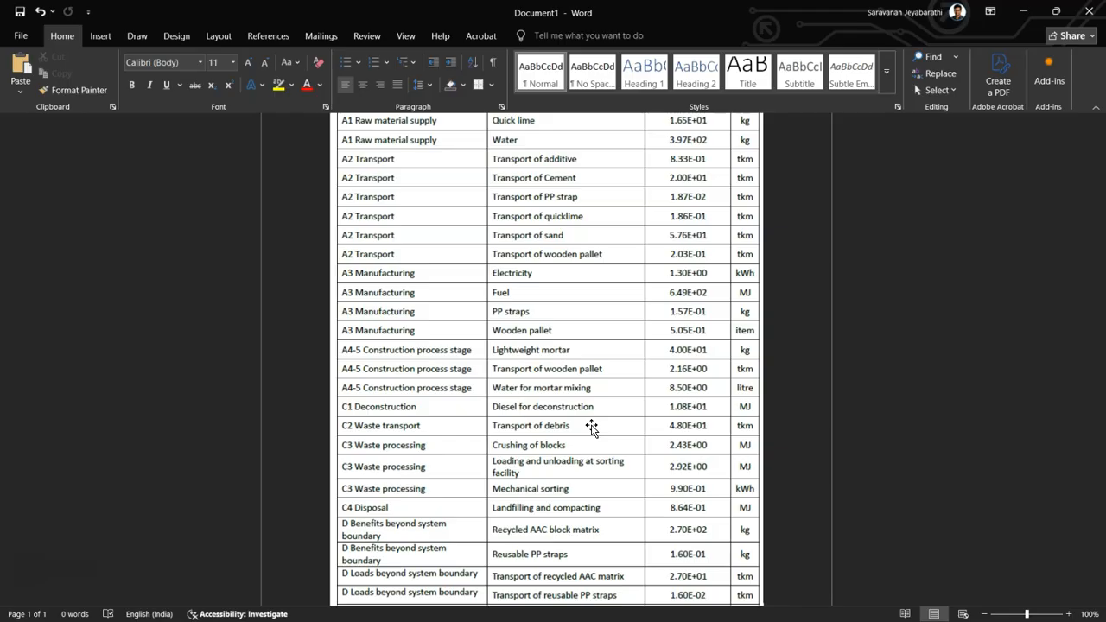
key(super+e)
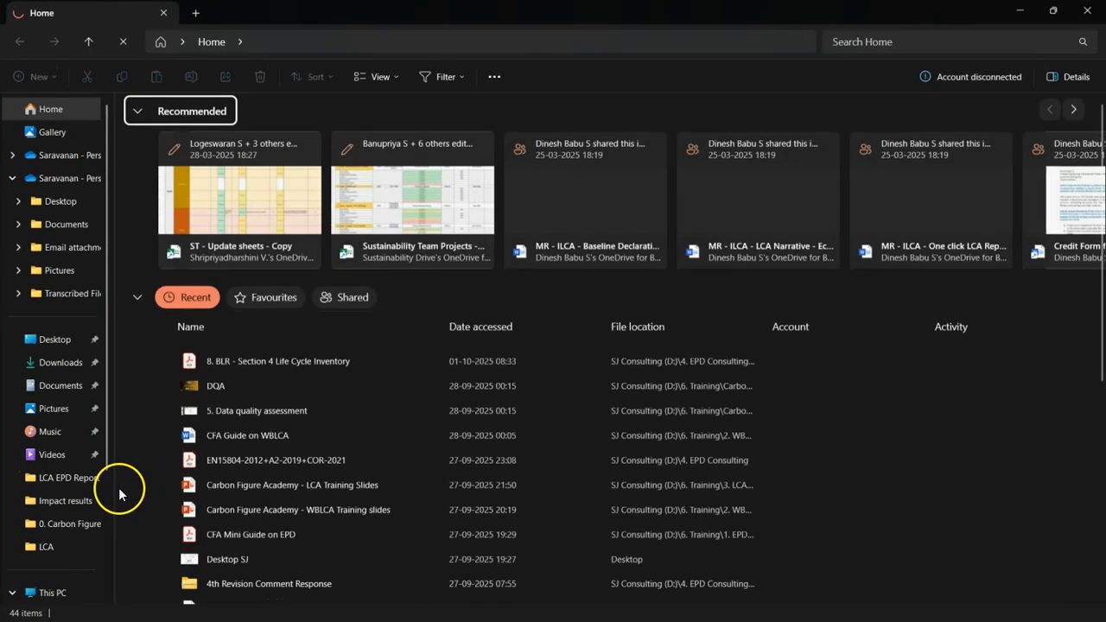
mouse_move(528, 618)
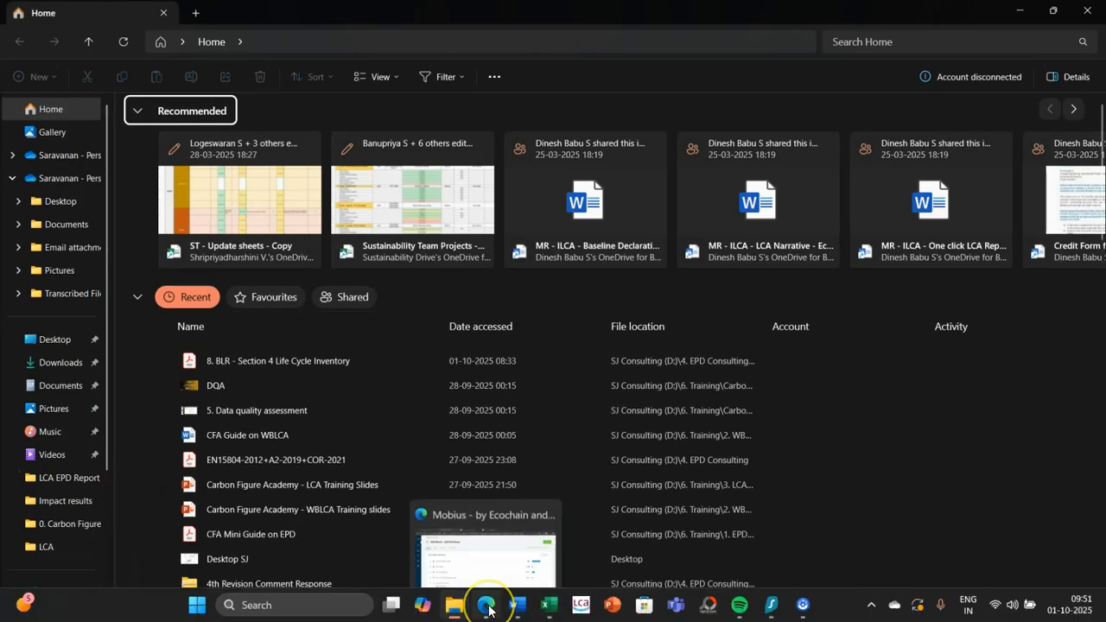
Switch to the browser, search Google for "epd international" and open the International EPD System website.
click(487, 608)
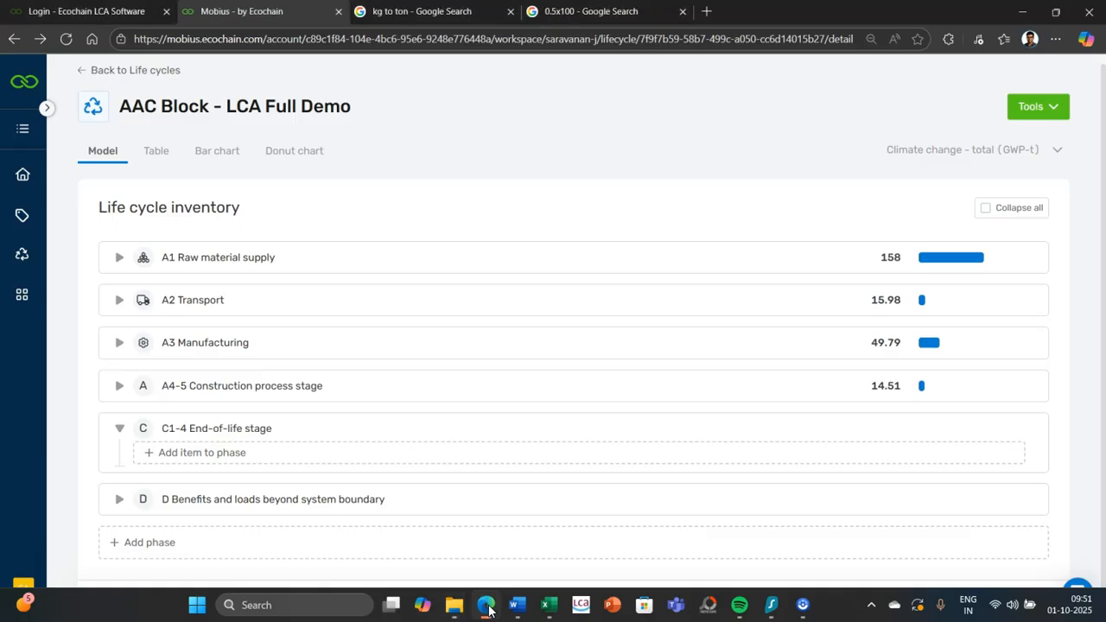
click(635, 12)
double_click(288, 87)
key(BackSpace)
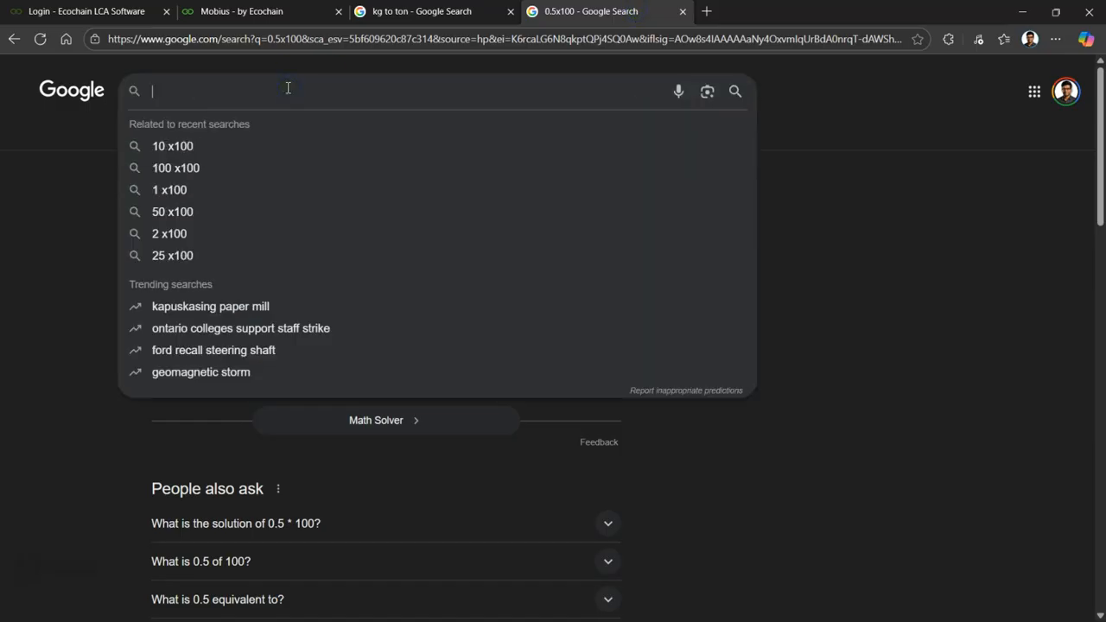
text(epd)
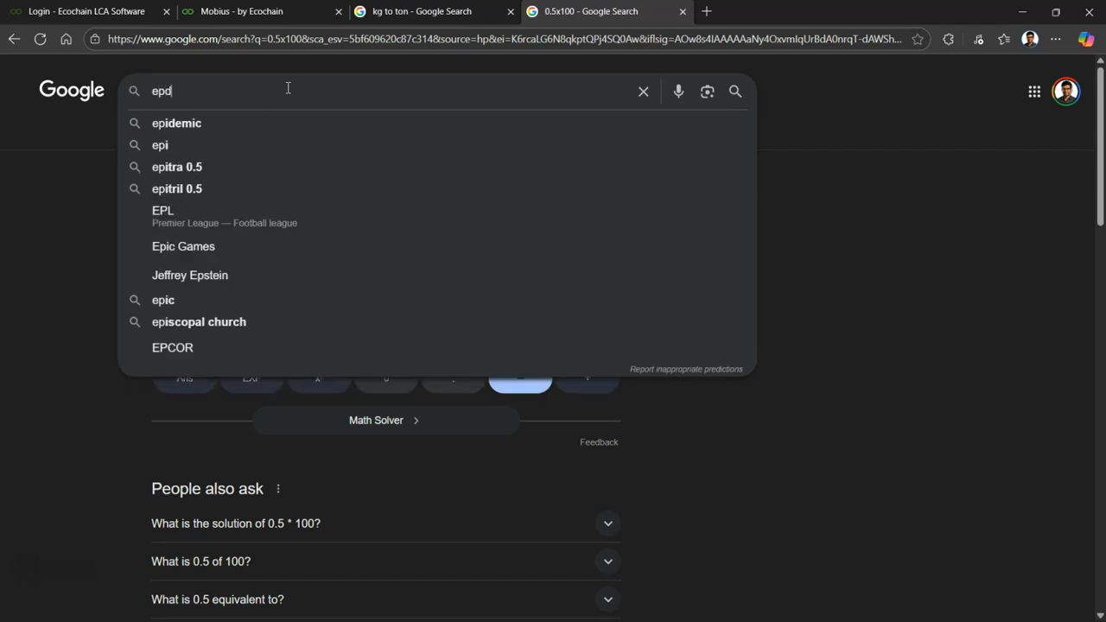
text( intern)
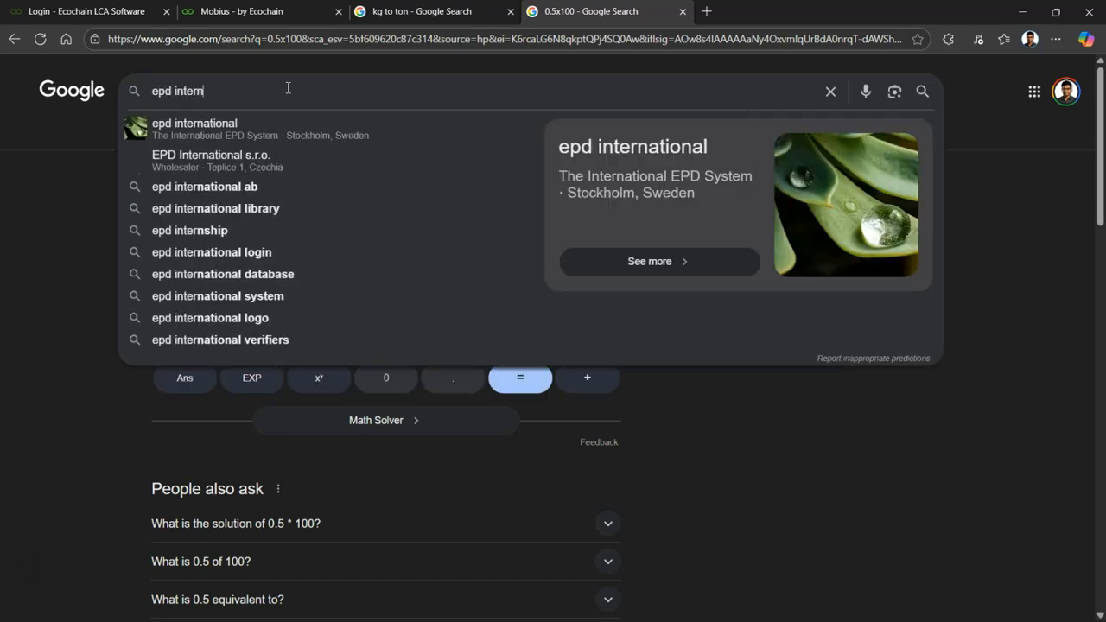
text(ational)
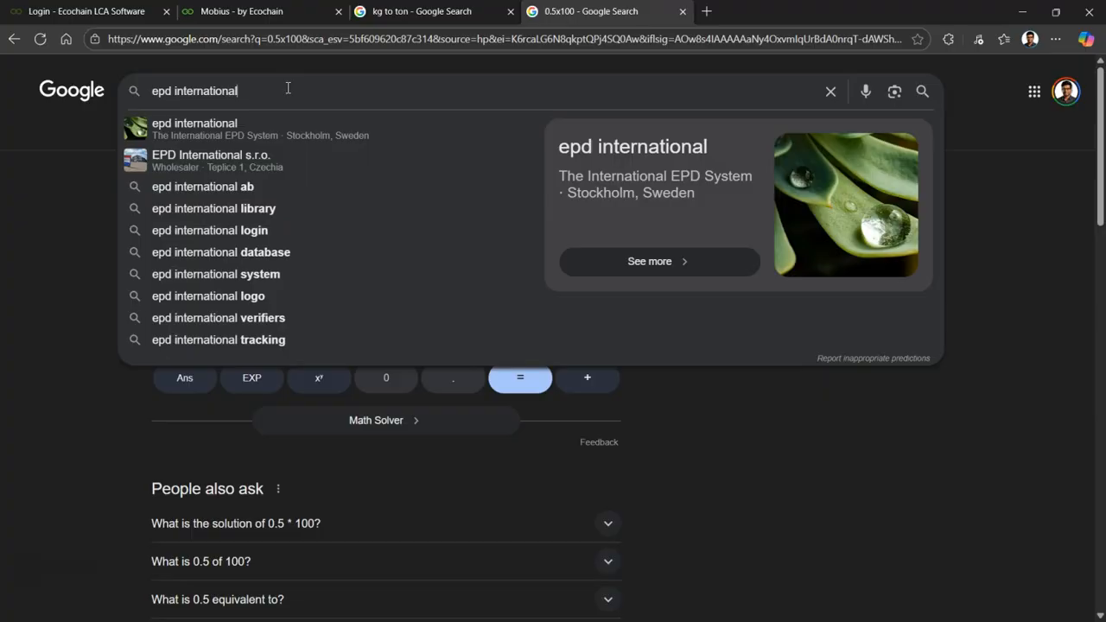
key(Return)
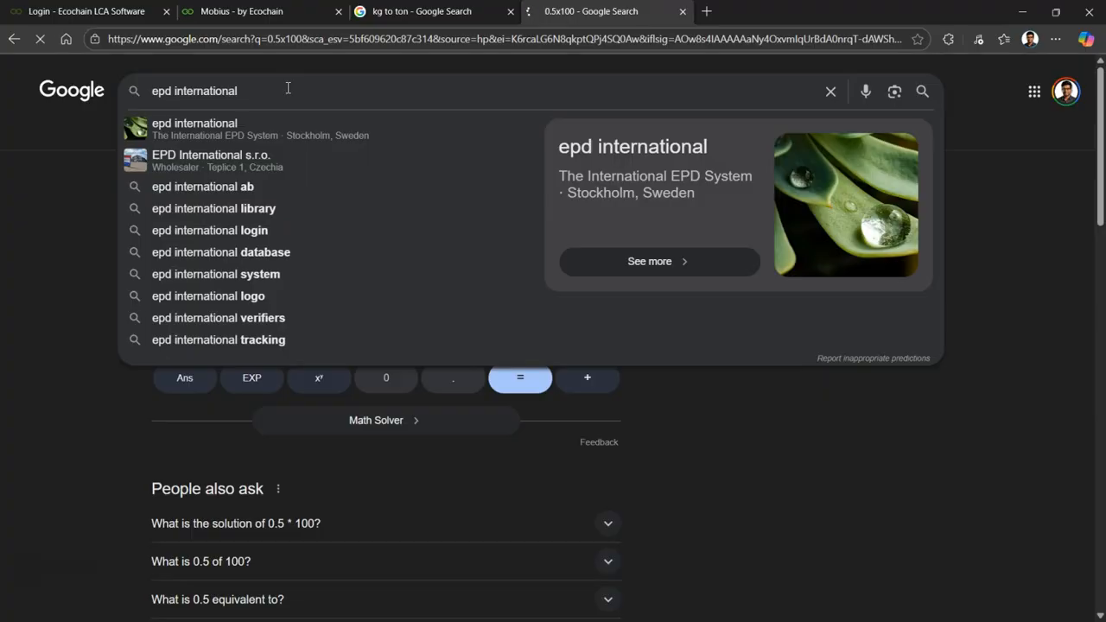
click(168, 216)
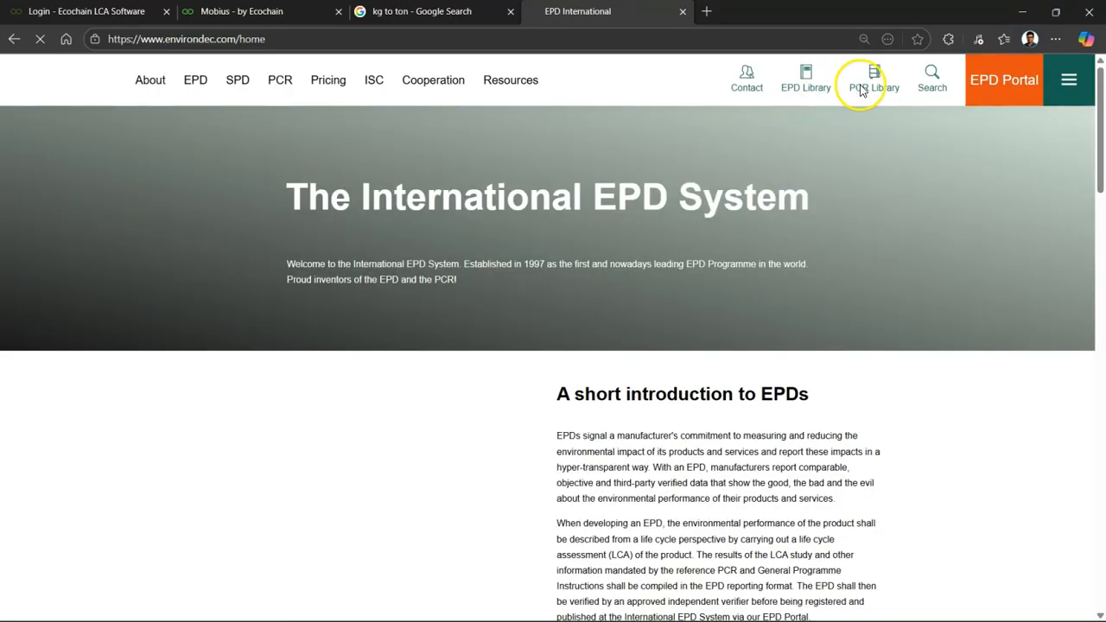
Open the EPD Portal and log in with the account e-mail and password.
click(1027, 81)
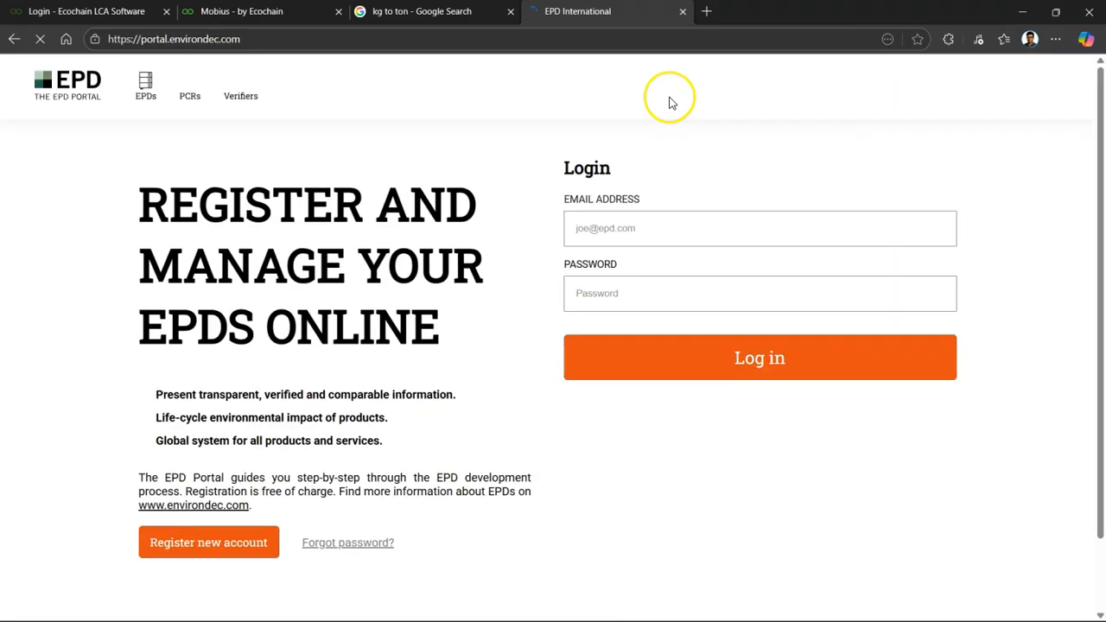
click(600, 224)
click(609, 286)
click(634, 291)
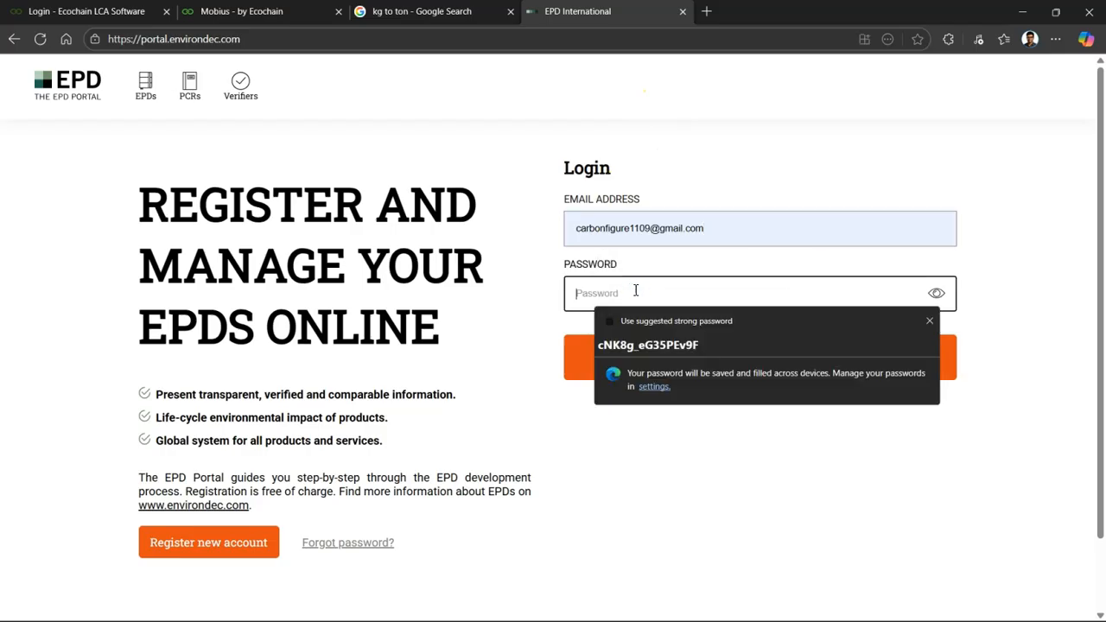
text(a****)
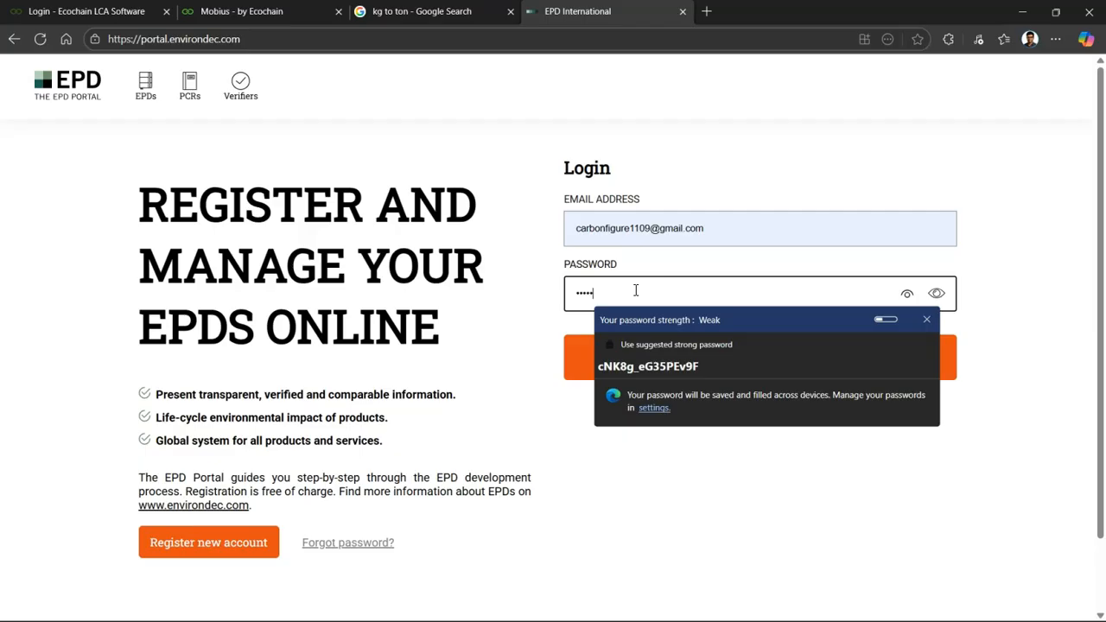
text(******)
click(572, 357)
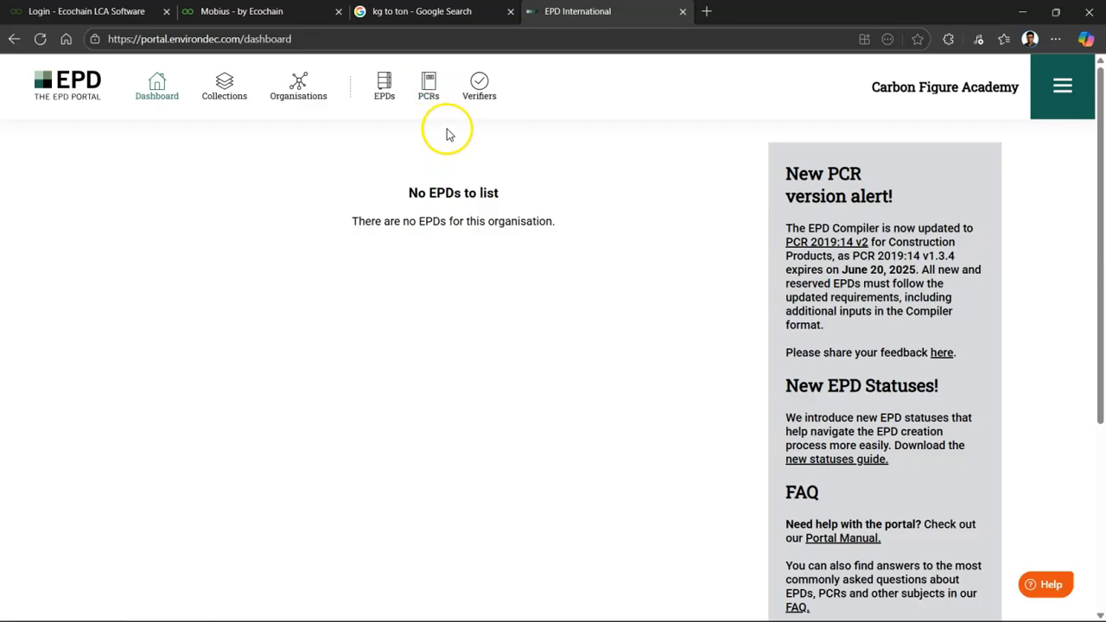
Open the PCR Library and search it for the product category Construction products.
click(436, 90)
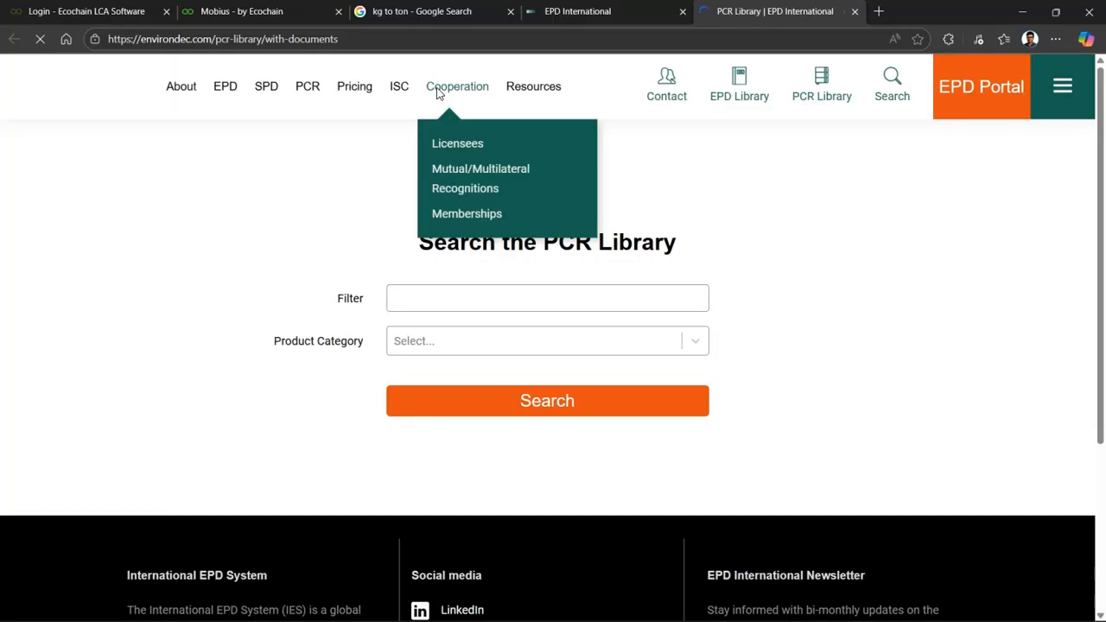
click(435, 299)
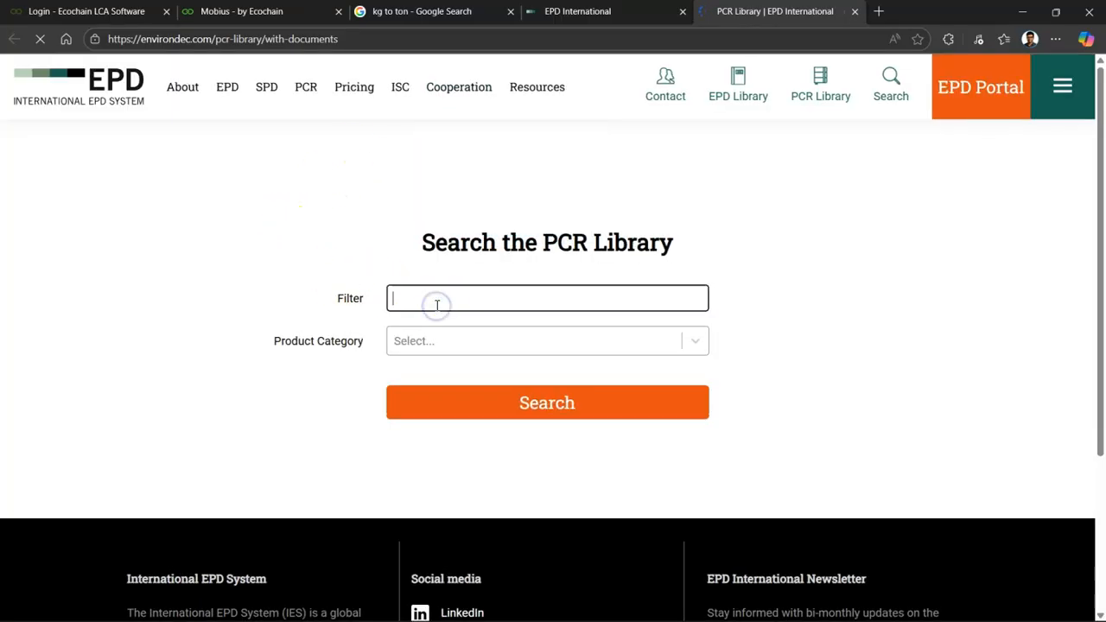
click(464, 342)
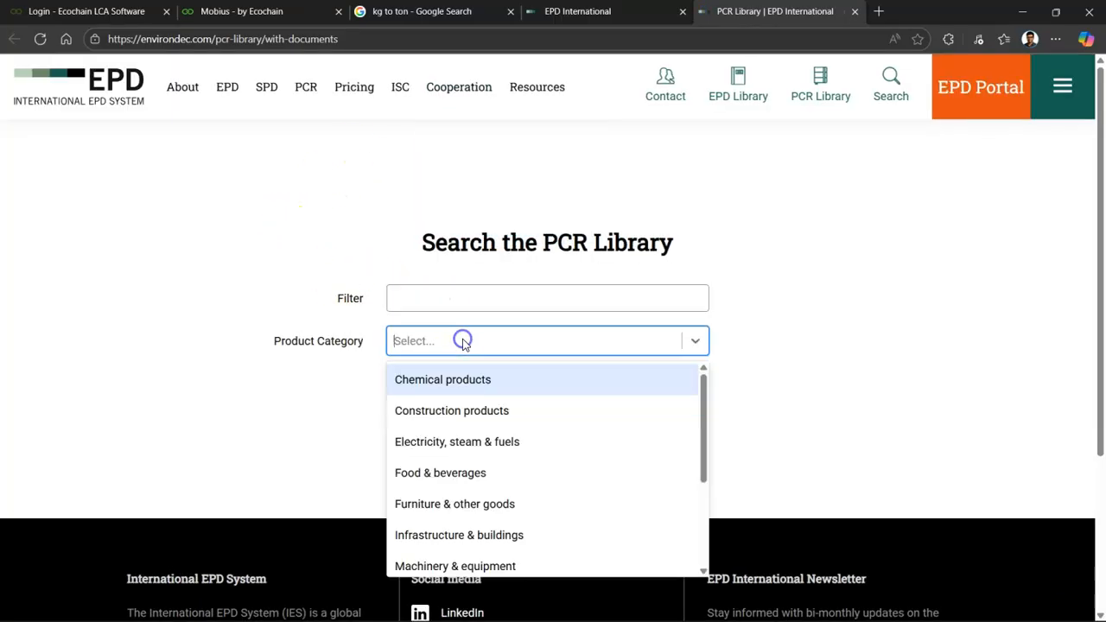
click(453, 409)
click(455, 410)
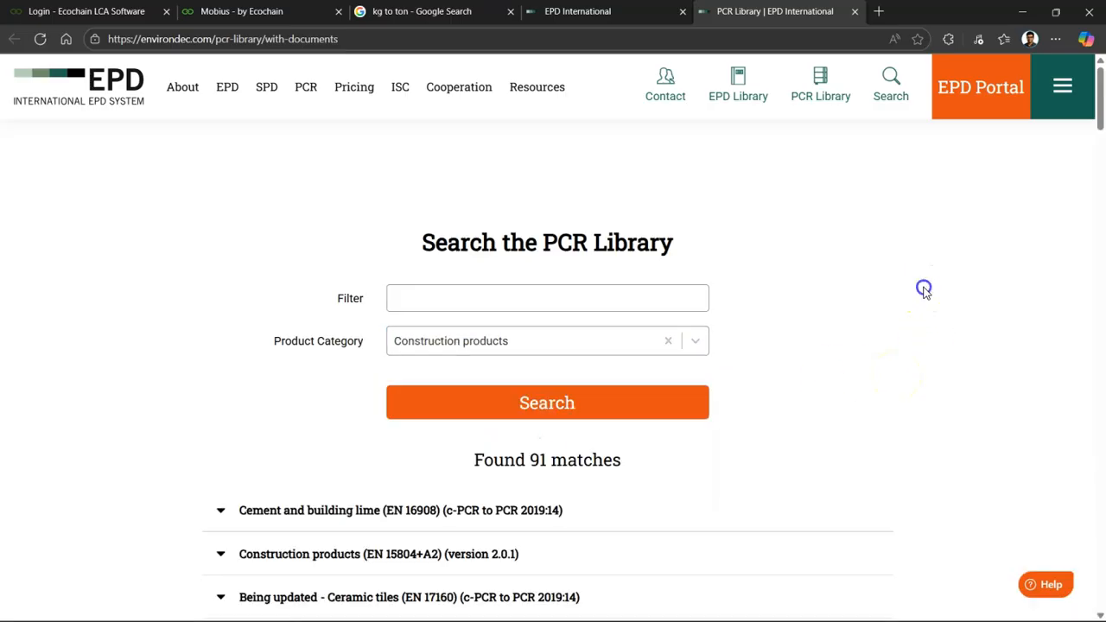
Expand the Construction products (EN 15804+A2) (version 2.0.1) entry and open its PCR 2019:14 PDF document.
scroll(923, 291, down, 3)
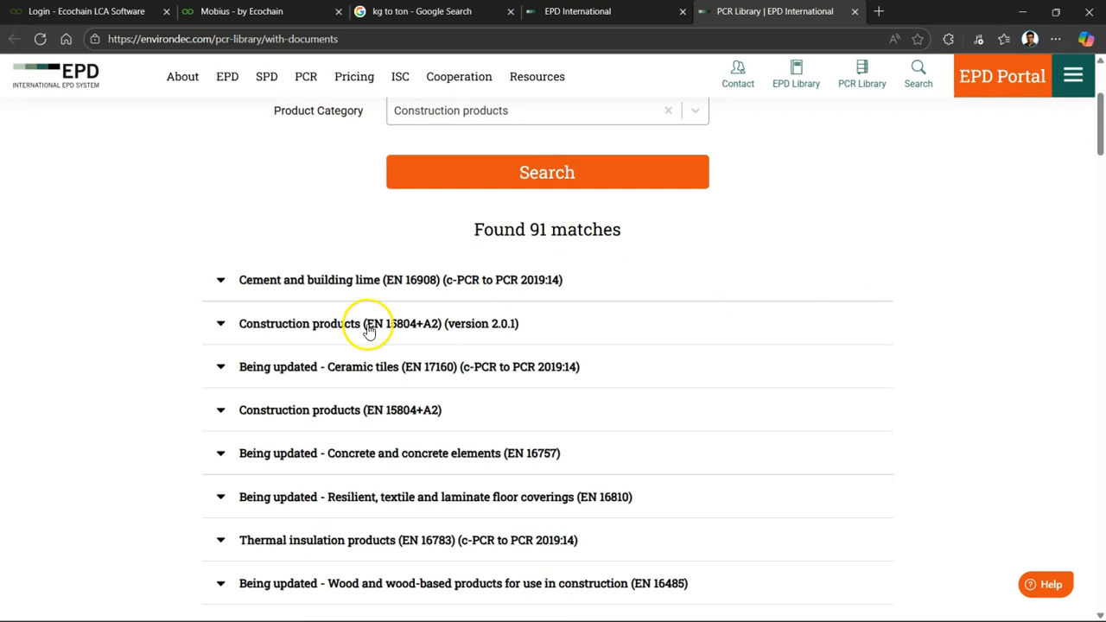
click(262, 326)
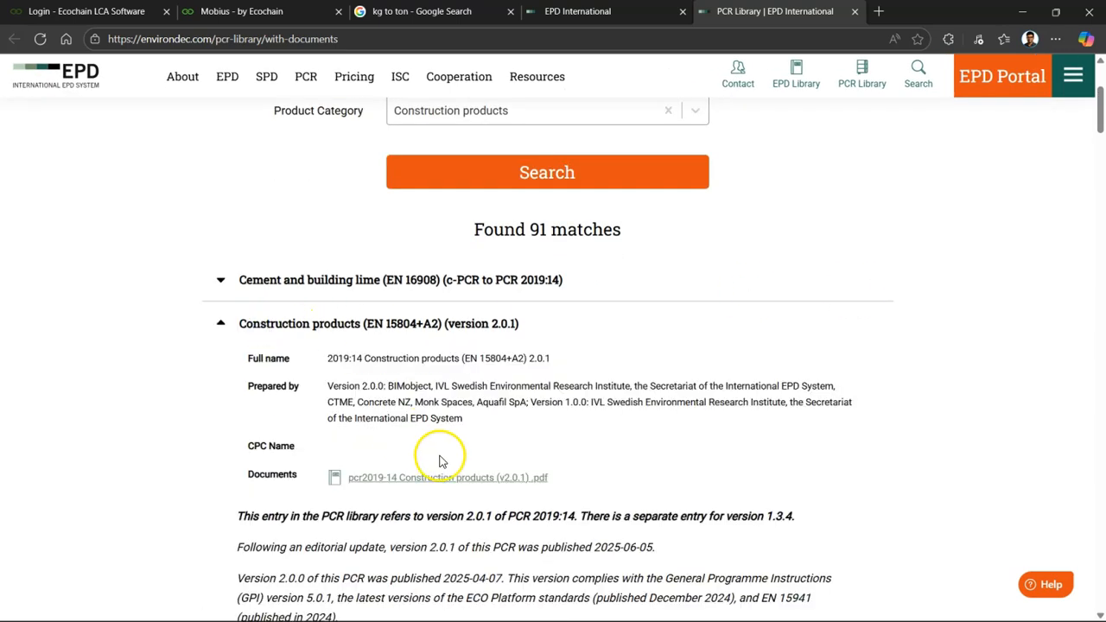
click(469, 479)
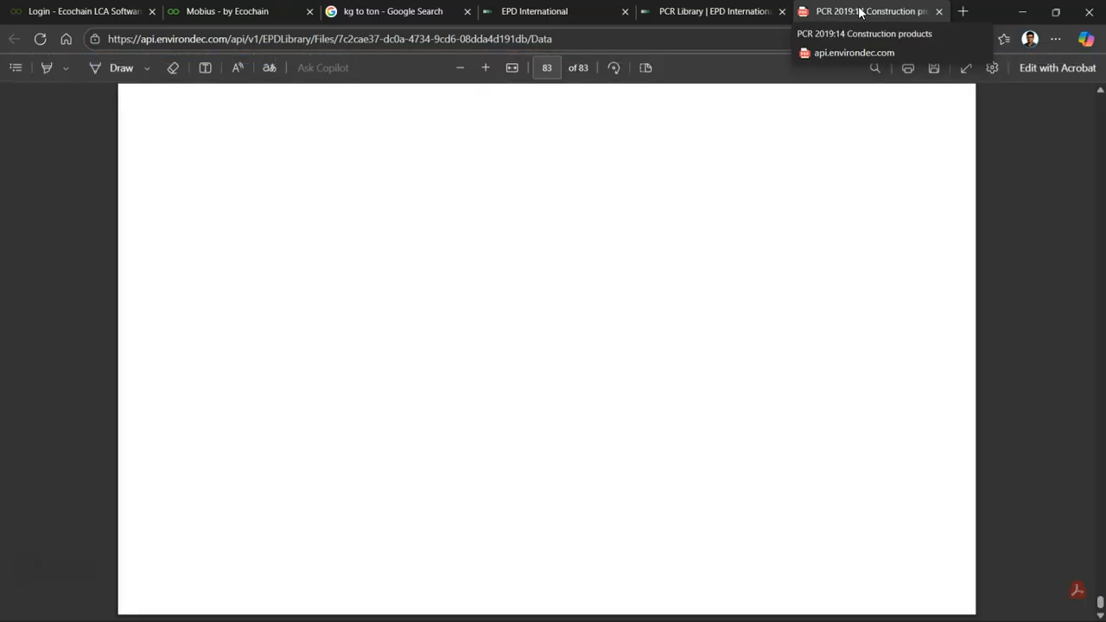
click(898, 250)
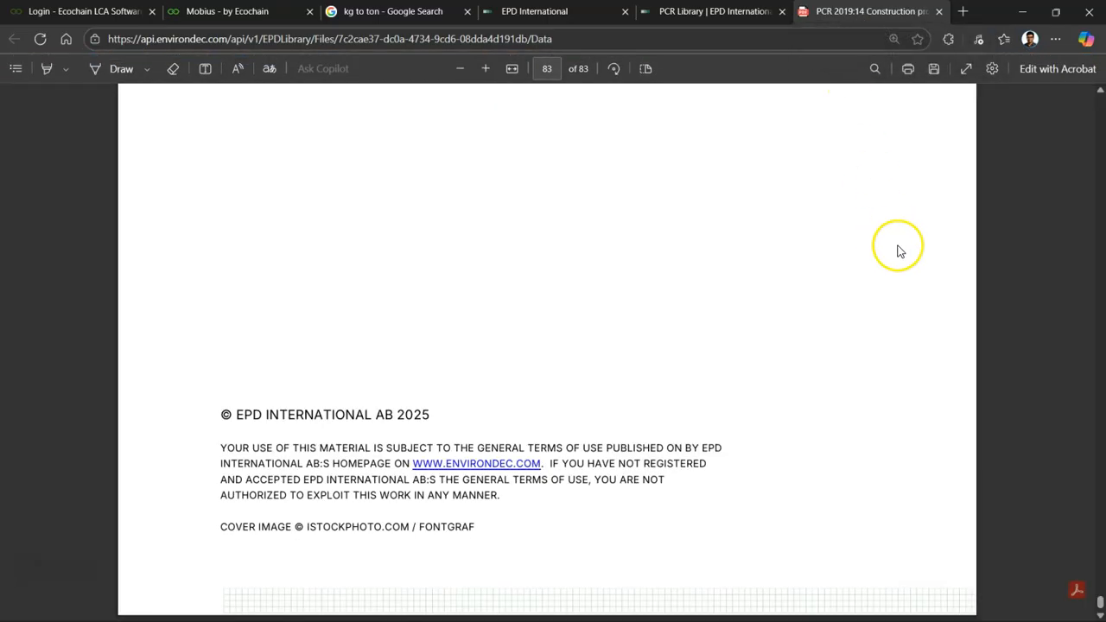
Find Table 4 on page 40 of the PCR and examine the default data for modelling modules C1, C2, C3 and C4.
scroll(942, 250, up, 5)
scroll(944, 251, up, 20)
scroll(944, 251, up, 20)
scroll(944, 252, up, 8)
scroll(943, 252, down, 5)
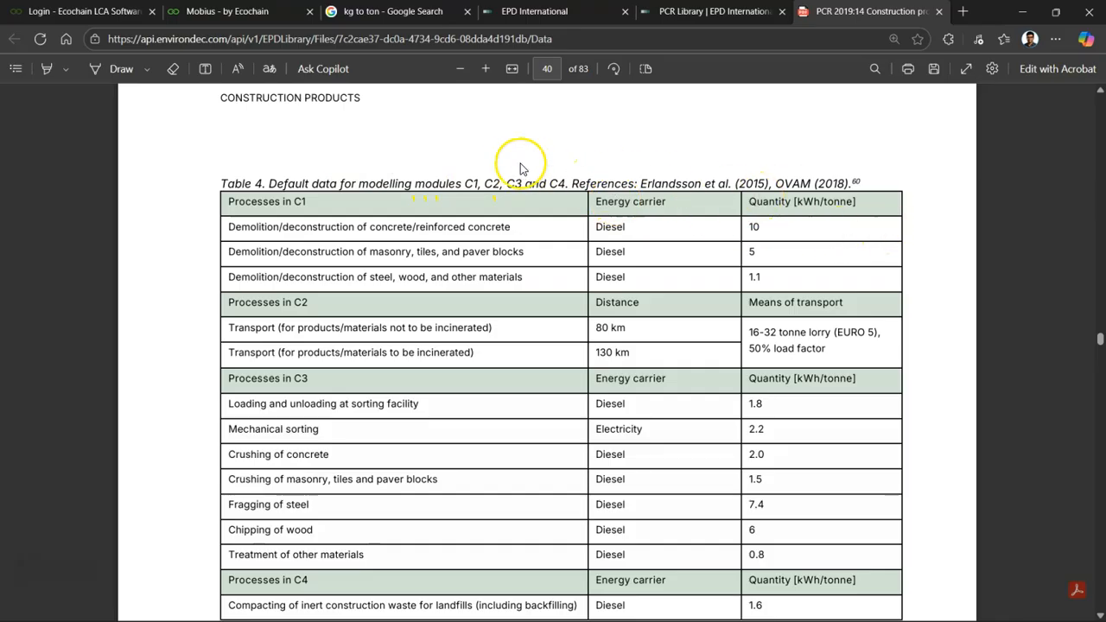
scroll(507, 154, down, 1)
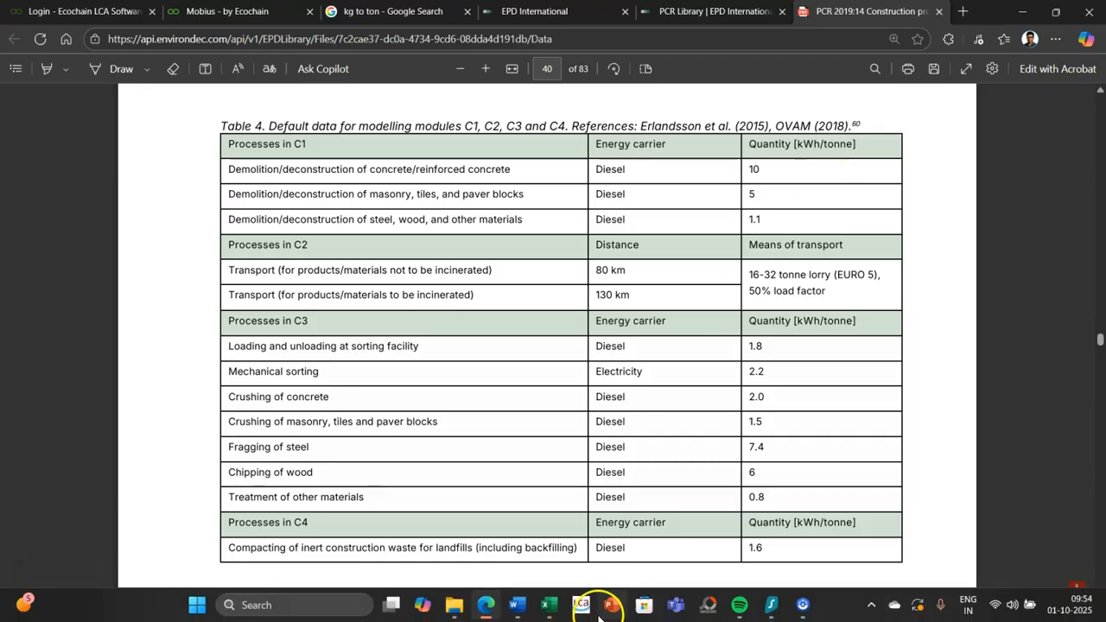
Add 10.8 MJ of the library object Diesel for deconstruction to the C1-4 End-of-life stage in Mobius, taking the amount from the Word table.
click(529, 610)
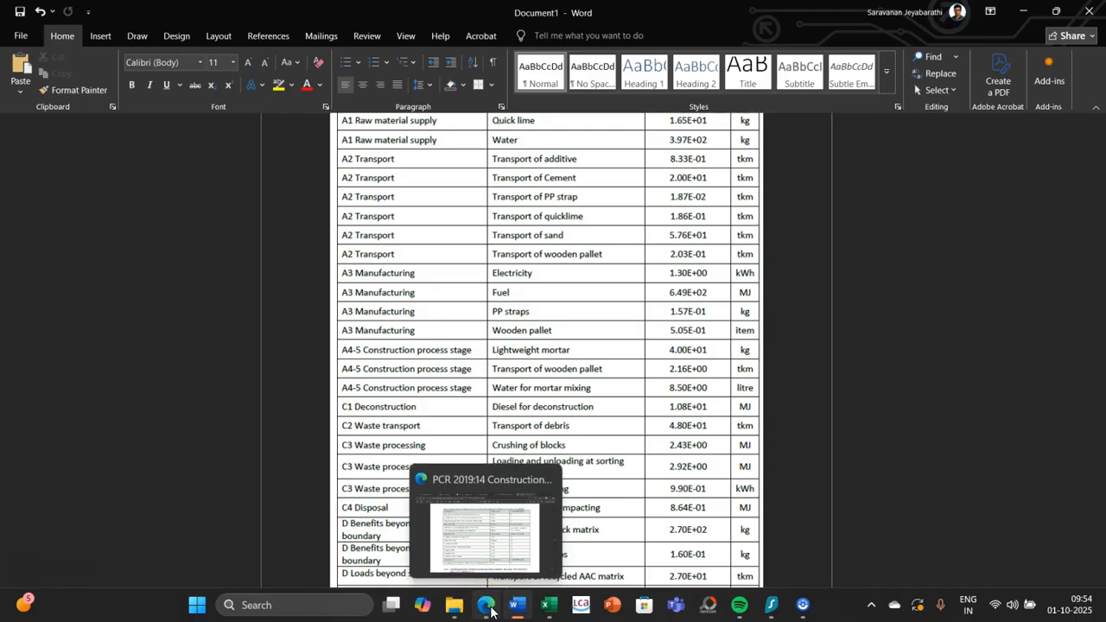
click(490, 611)
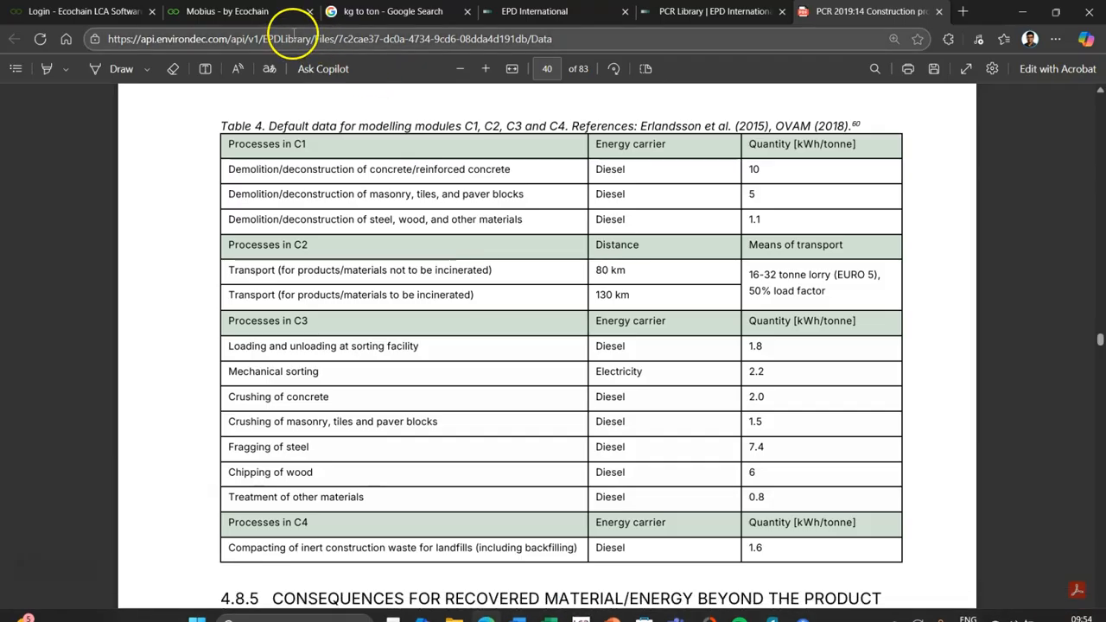
click(256, 13)
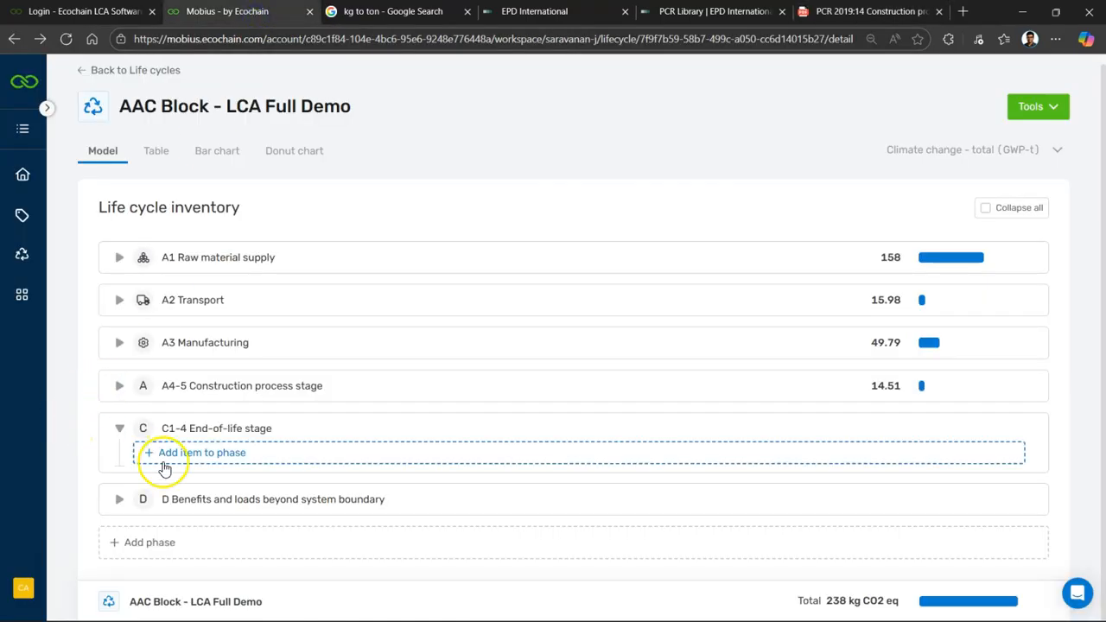
click(236, 453)
click(961, 261)
text(dec)
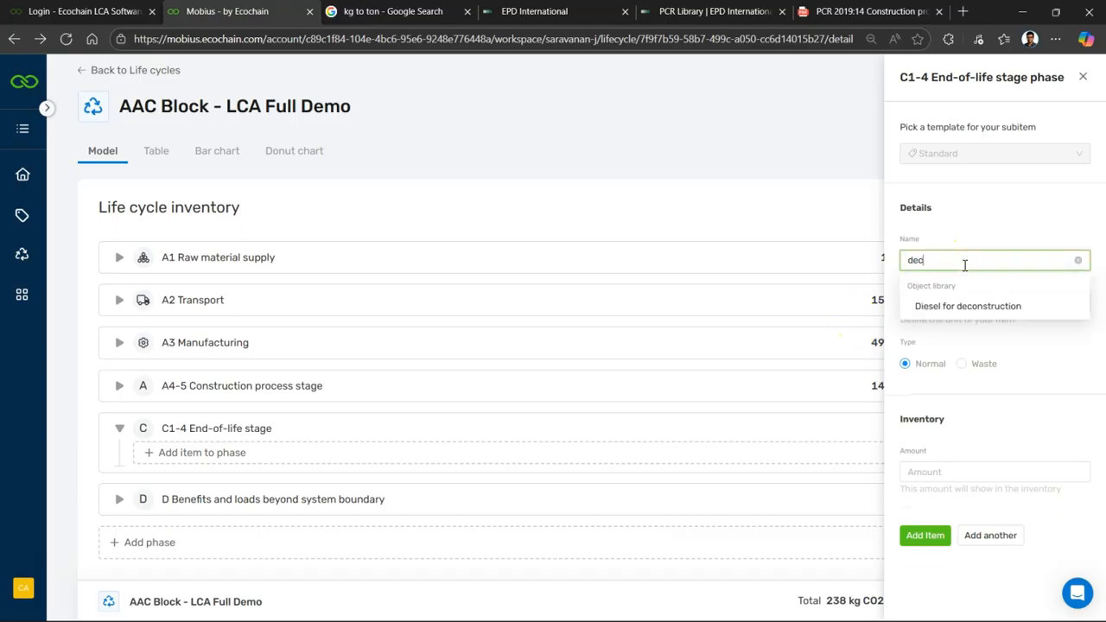
click(950, 306)
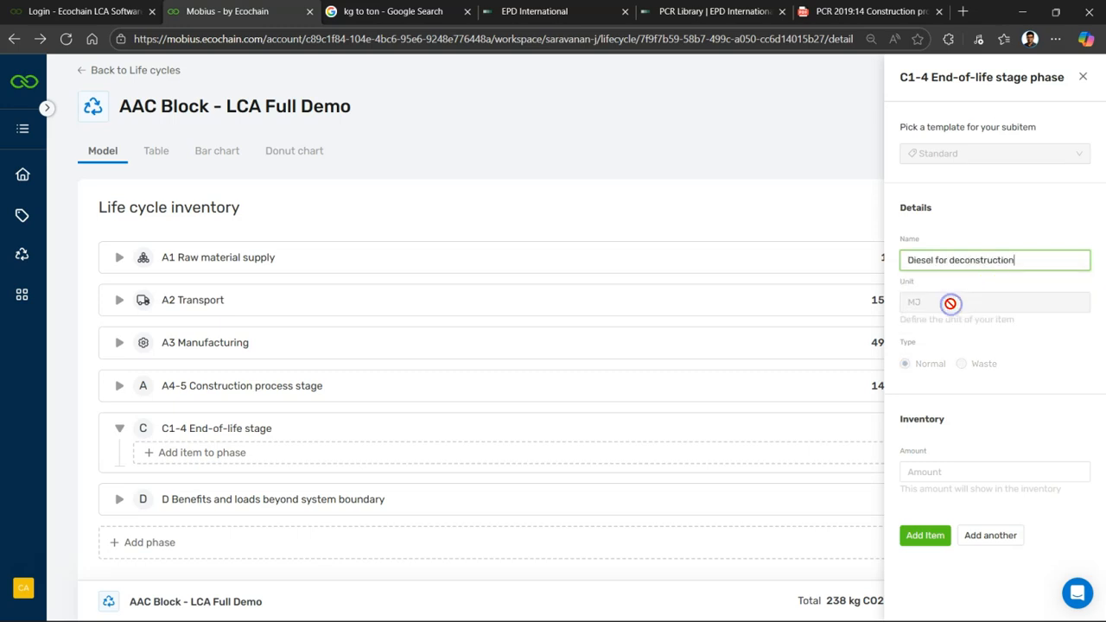
click(516, 604)
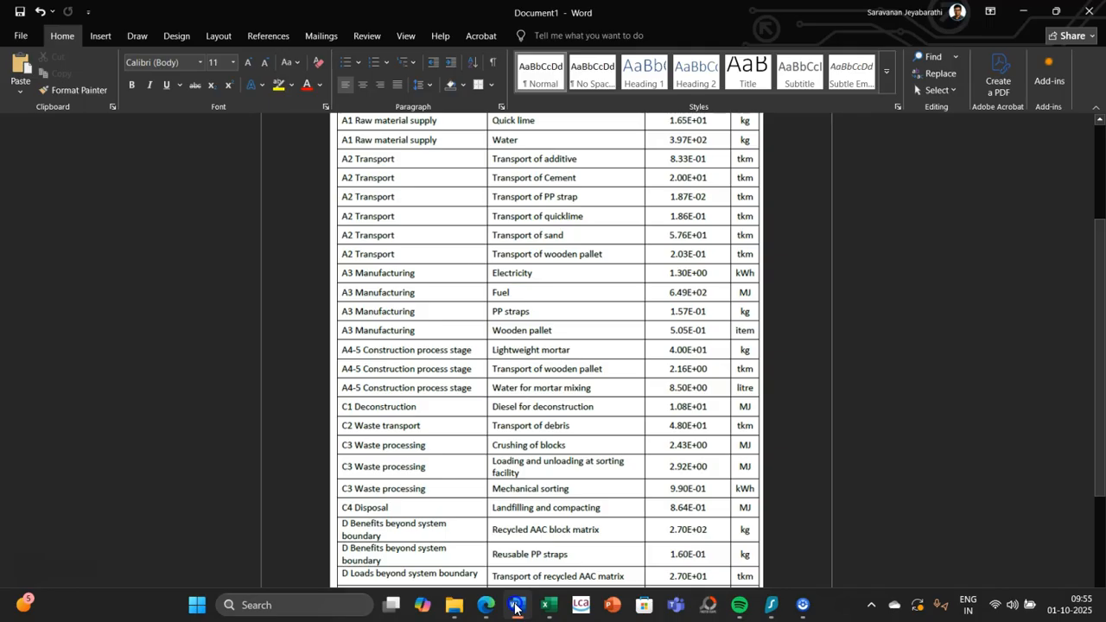
click(516, 605)
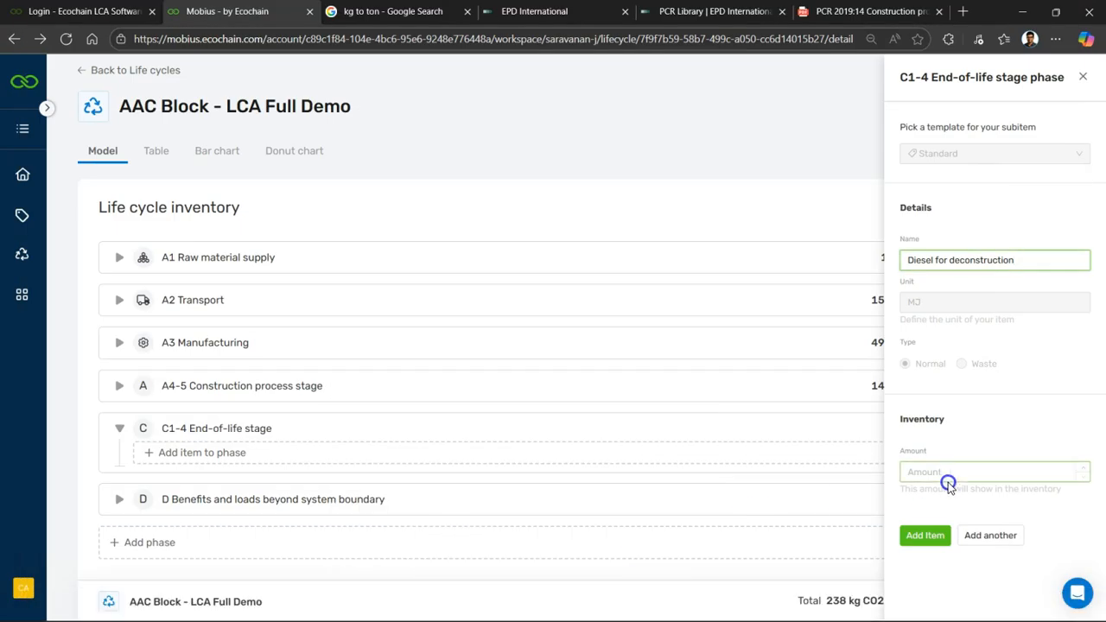
click(932, 469)
text(10.8)
click(919, 534)
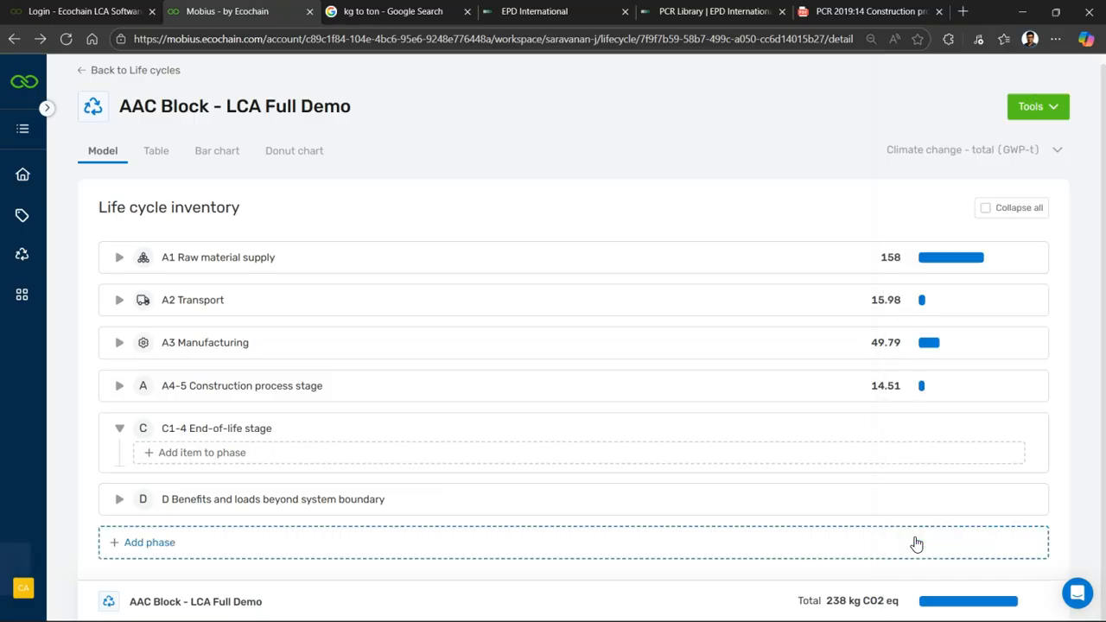
Check the C2 Waste transport row in the Word table and add 48 tkm of Transport of debris to the C1-4 End-of-life stage.
mouse_move(654, 618)
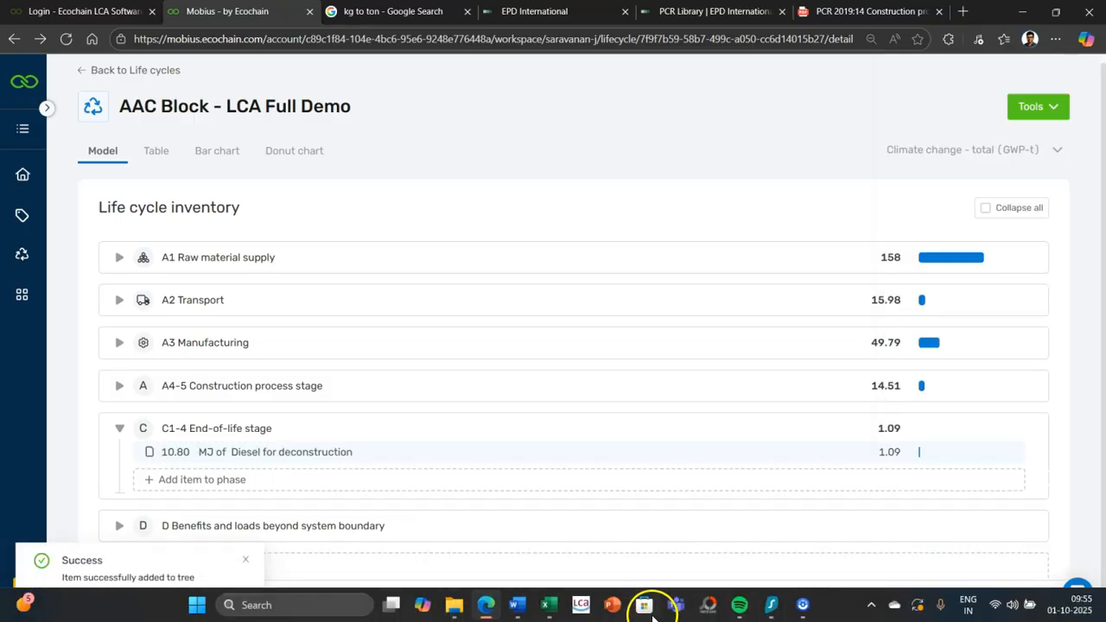
click(520, 604)
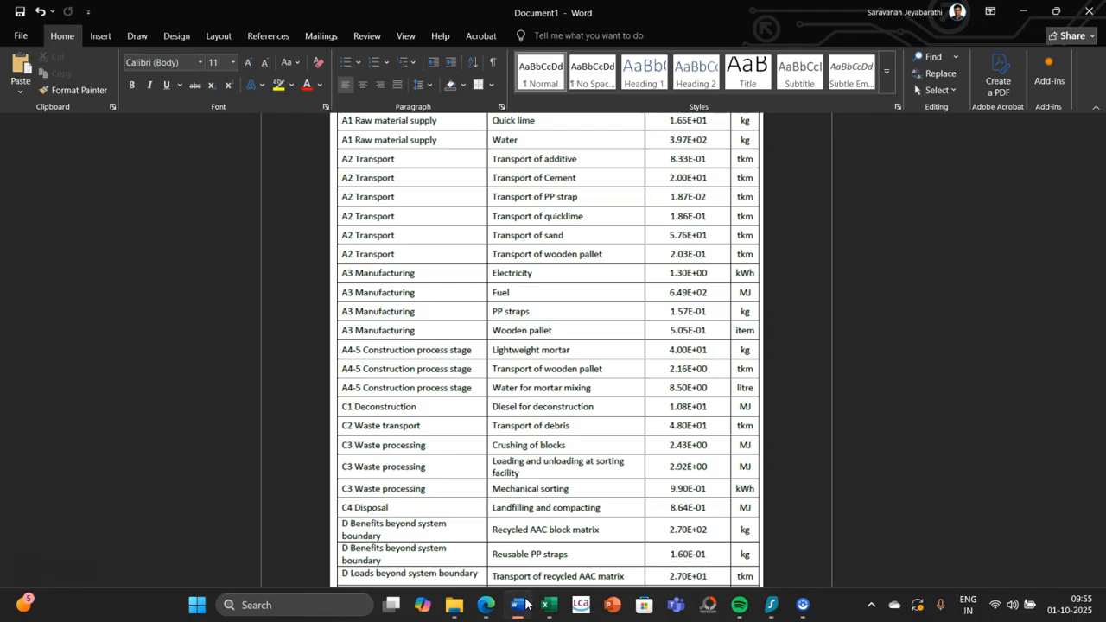
click(487, 605)
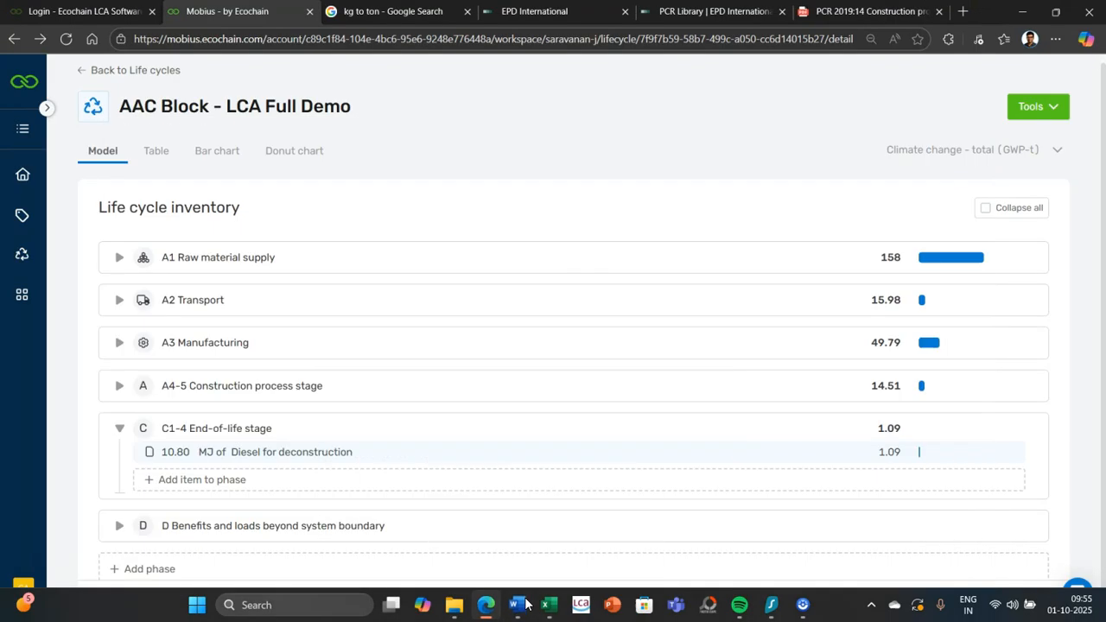
click(183, 482)
click(981, 257)
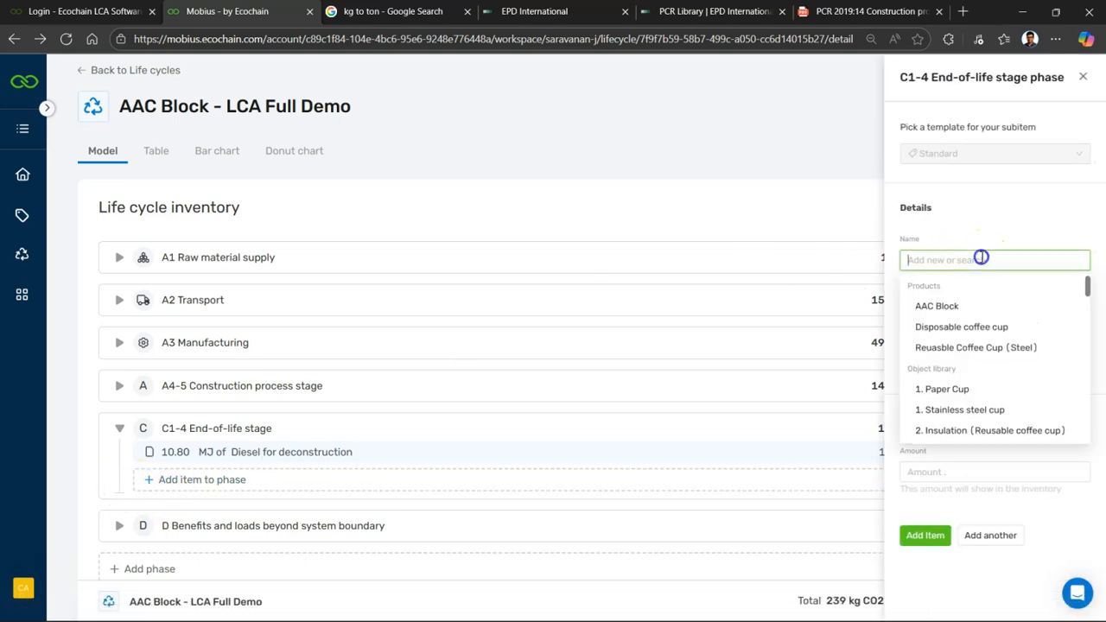
text(transport of)
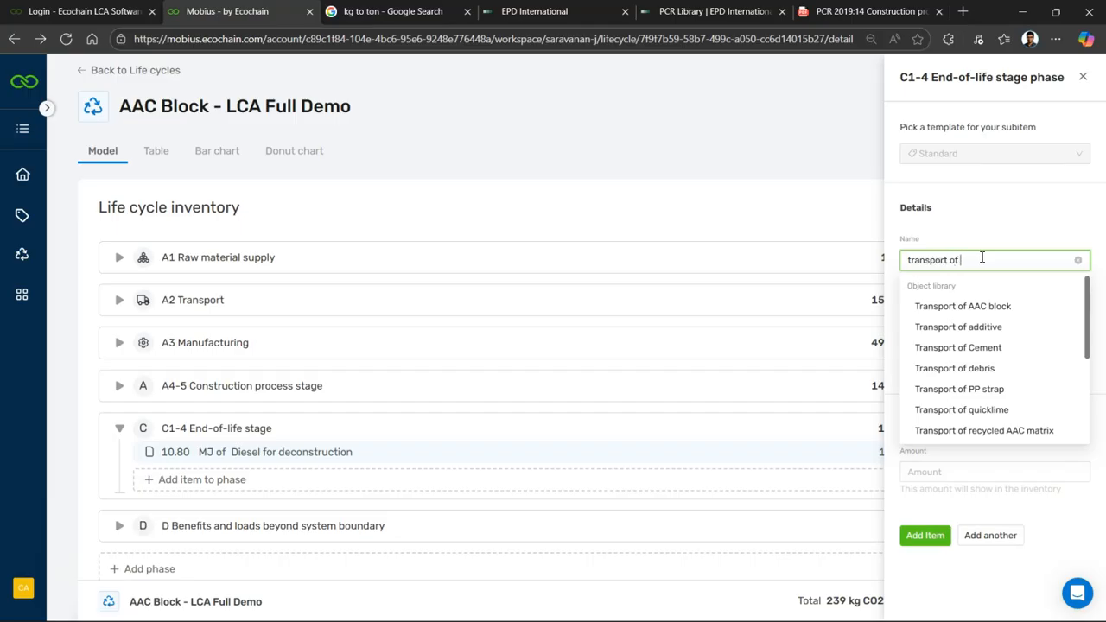
click(971, 368)
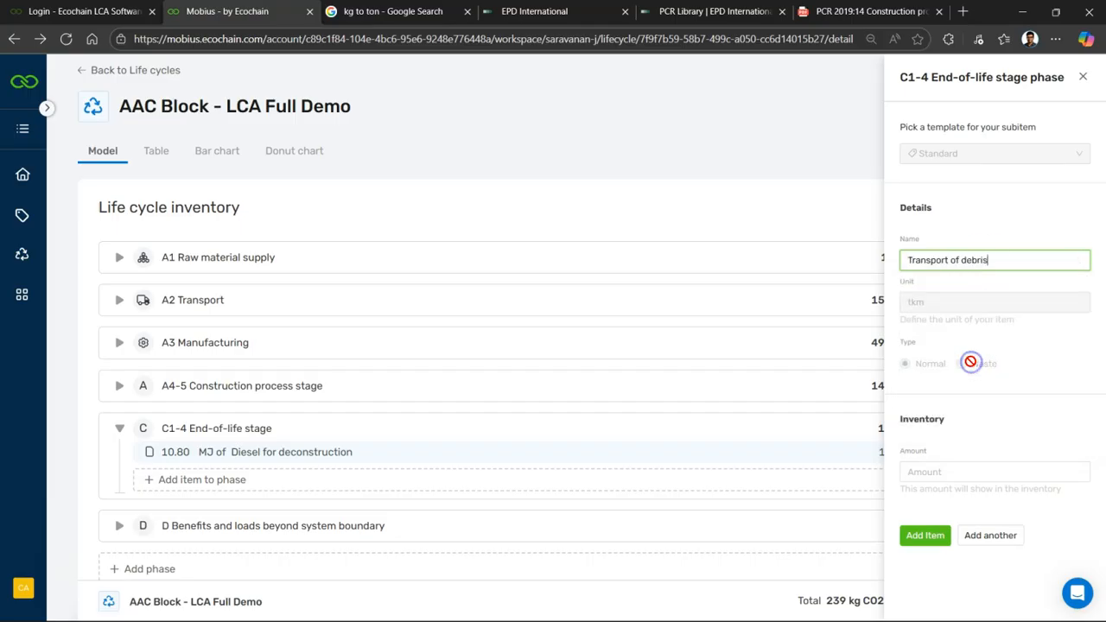
click(942, 471)
text(48)
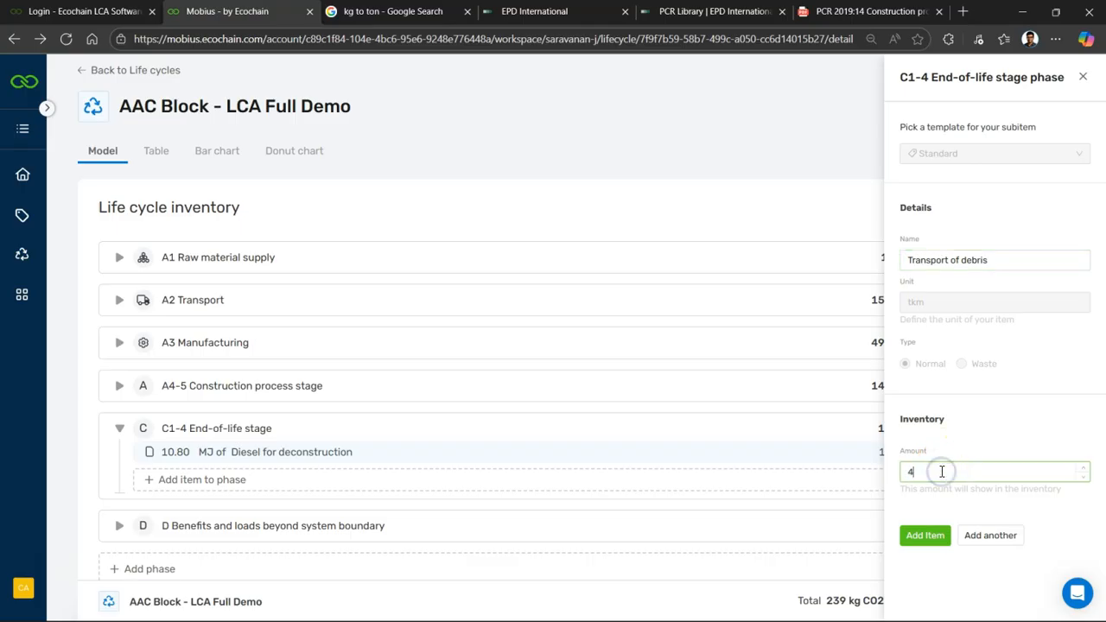
click(914, 538)
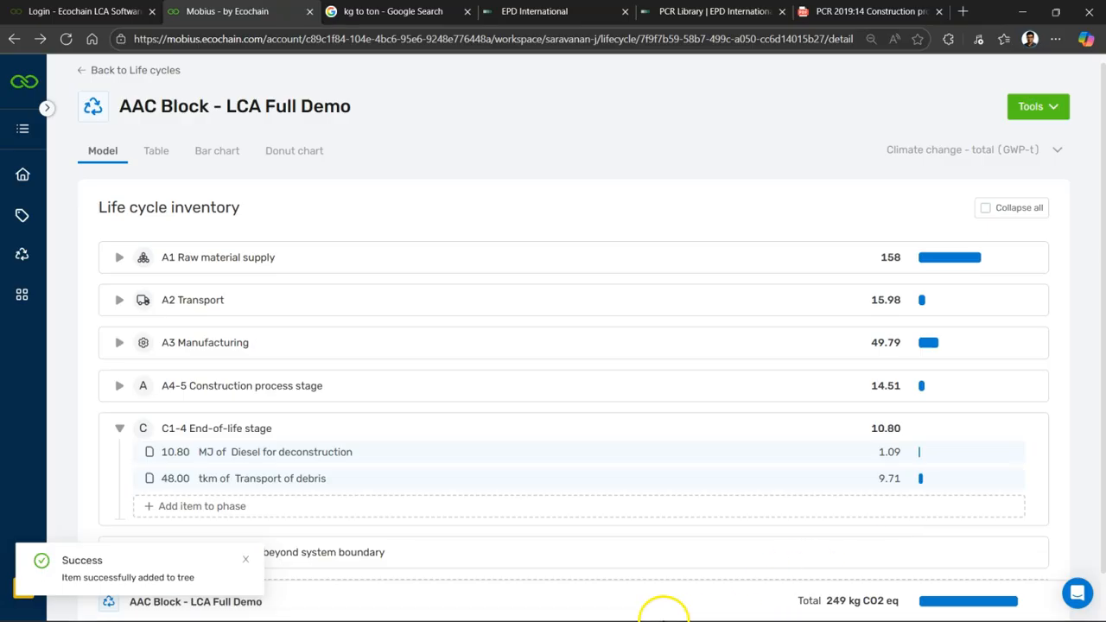
Review the Word table again and inspect the dataset and item details of Transport of debris in Mobius.
mouse_move(662, 615)
click(520, 604)
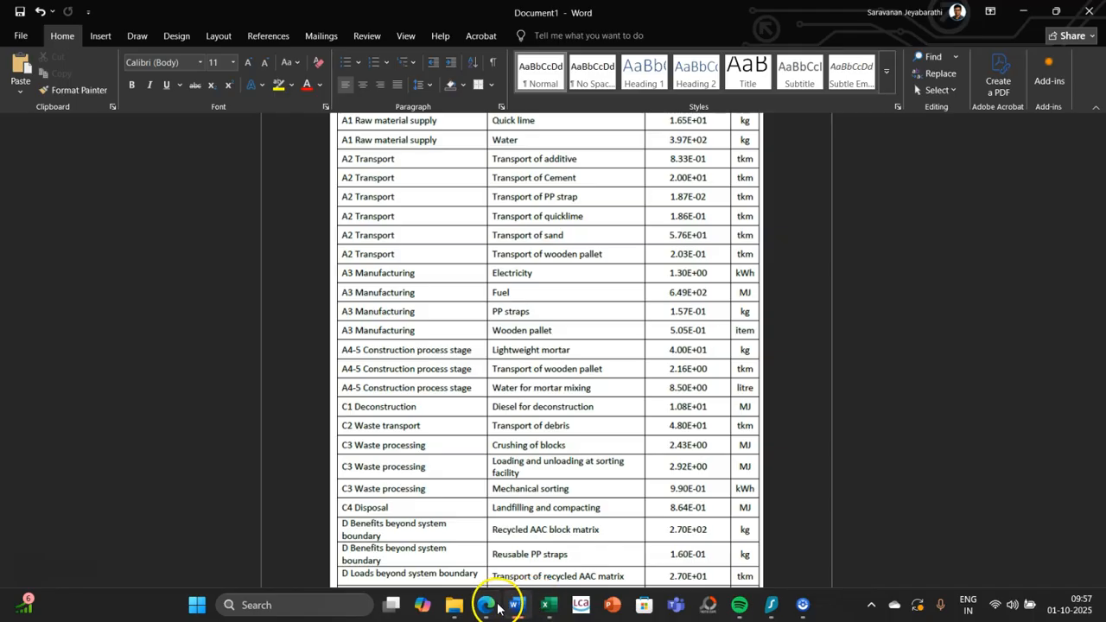
click(493, 608)
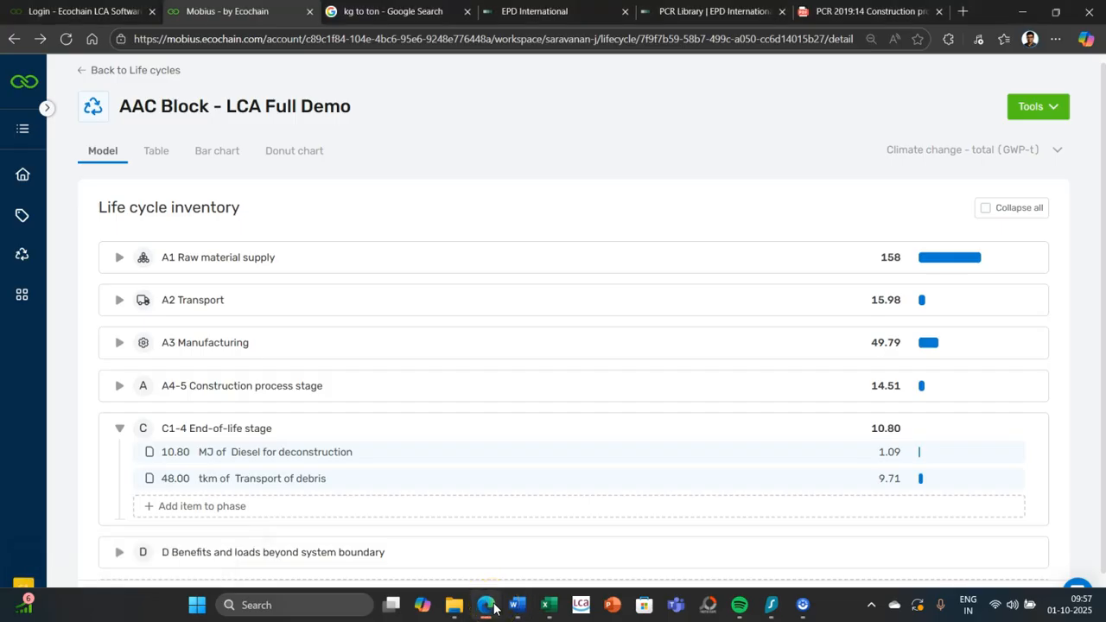
click(584, 484)
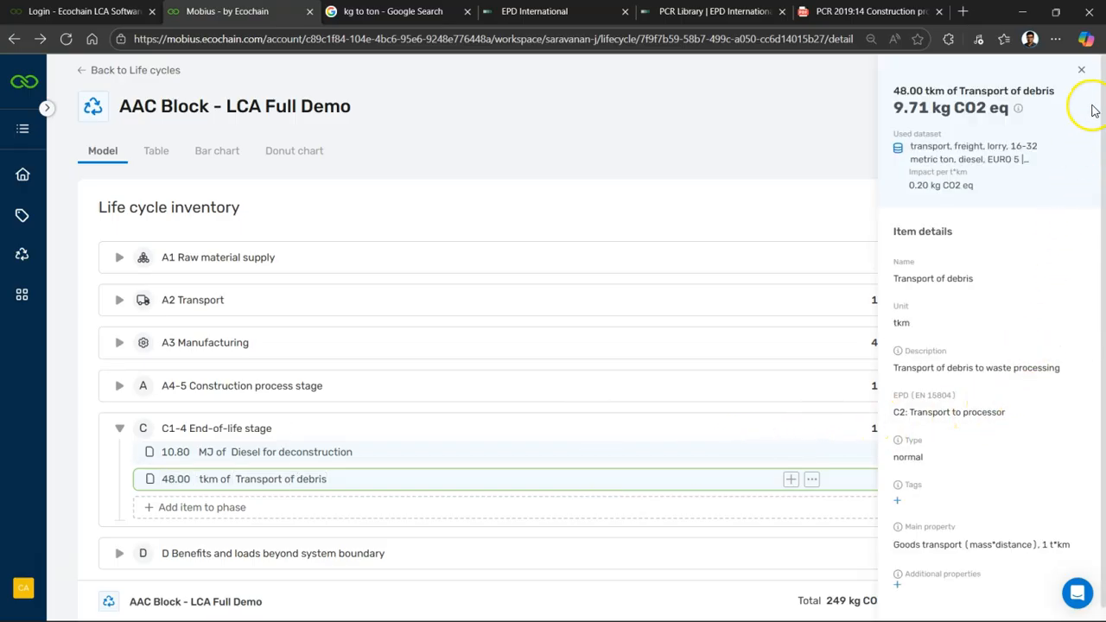
click(1081, 70)
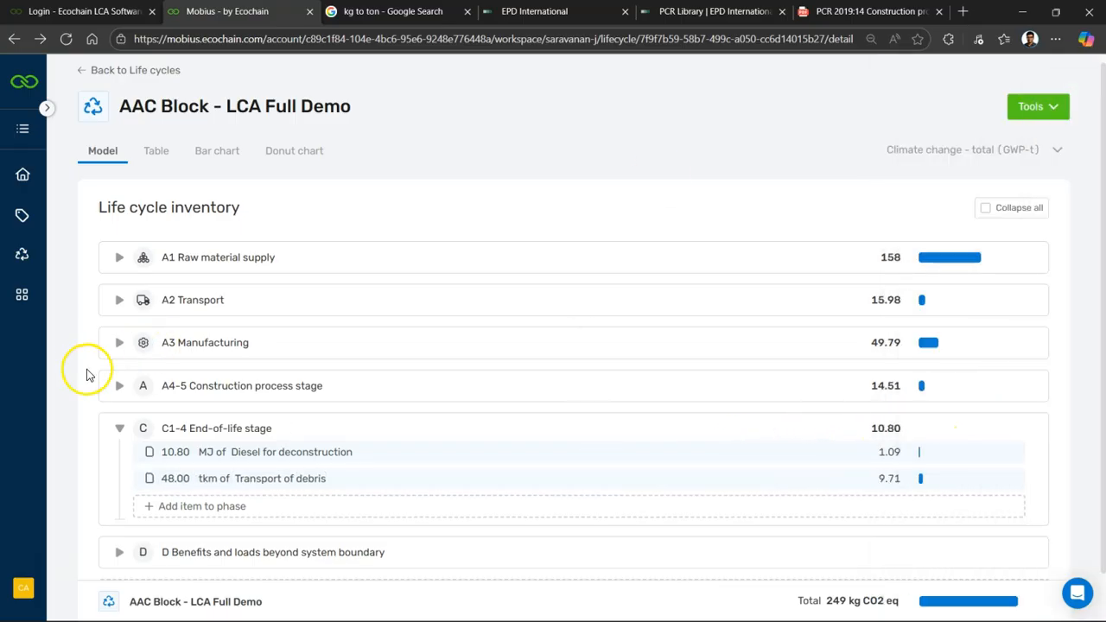
scroll(82, 370, down, 1)
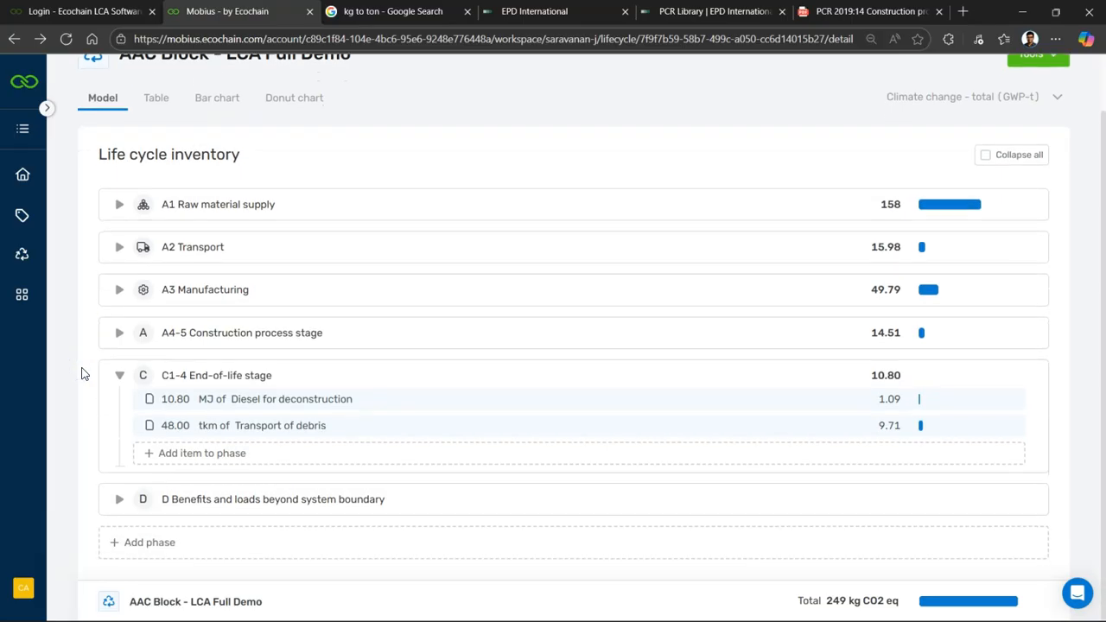
mouse_move(515, 607)
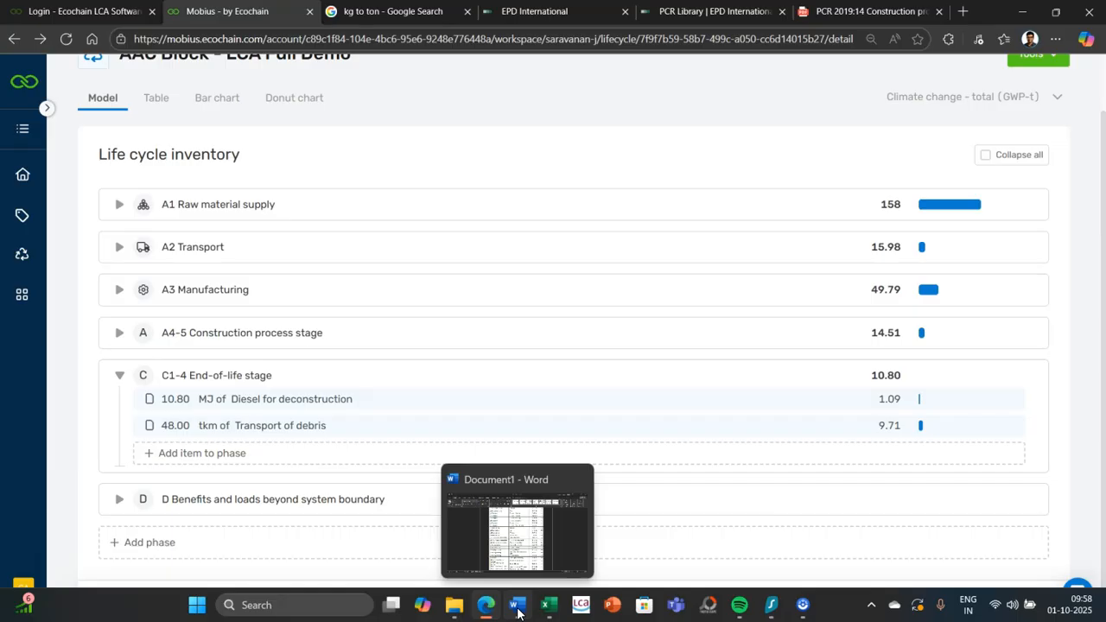
Examine the PCR 2019:14 rules for modules C1-C4 in section 4.8.4, the Table 4 defaults and the Module D section 4.8.5.
click(864, 11)
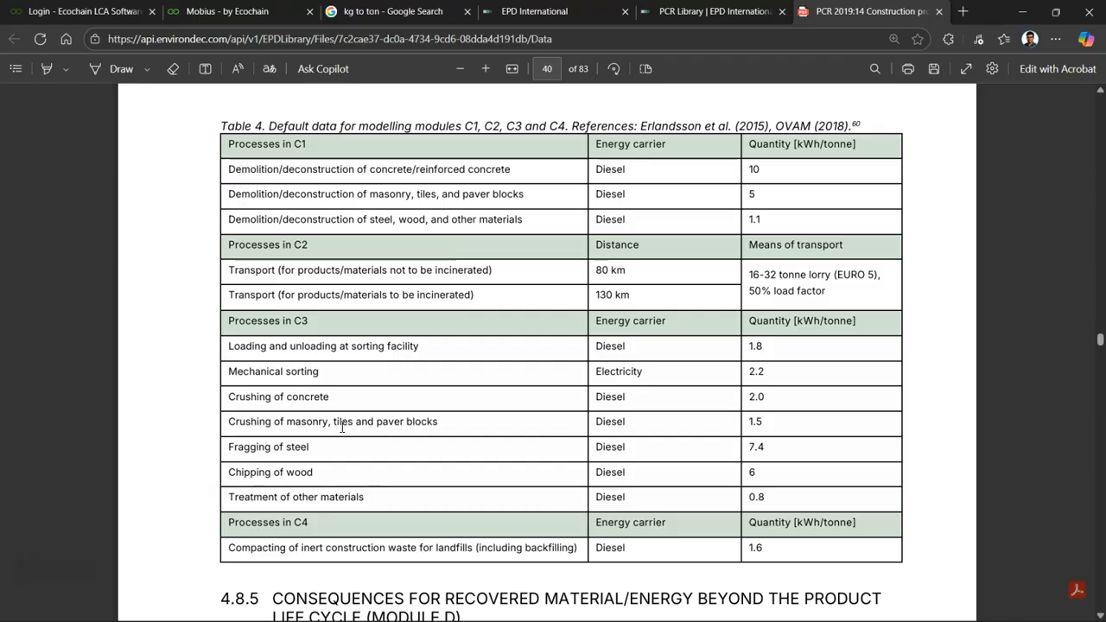
scroll(342, 427, up, 14)
scroll(342, 427, up, 20)
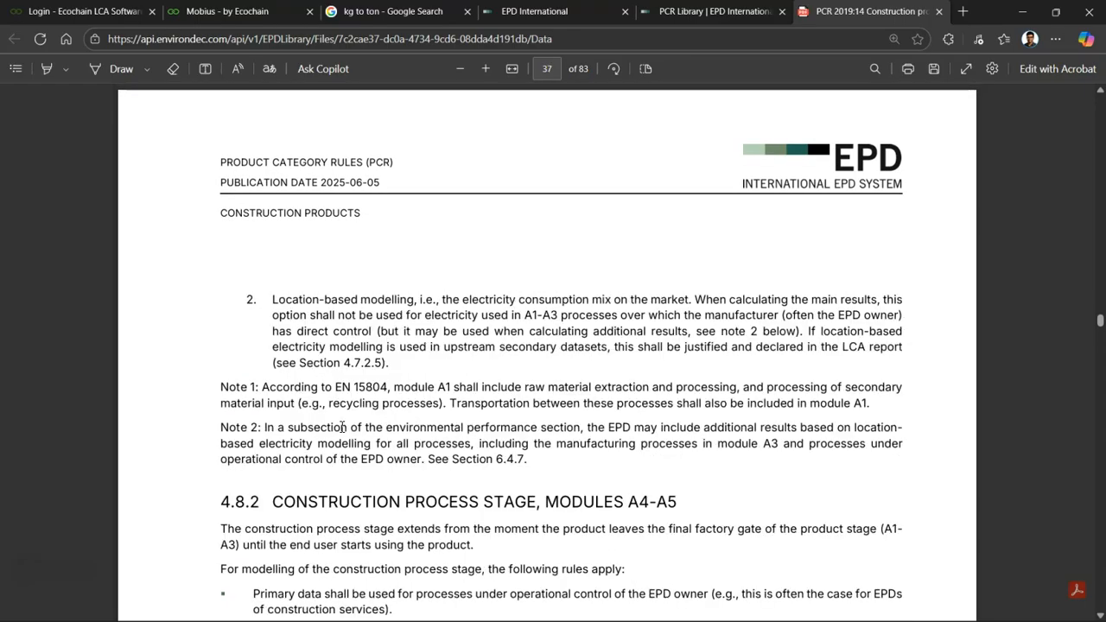
scroll(342, 426, down, 10)
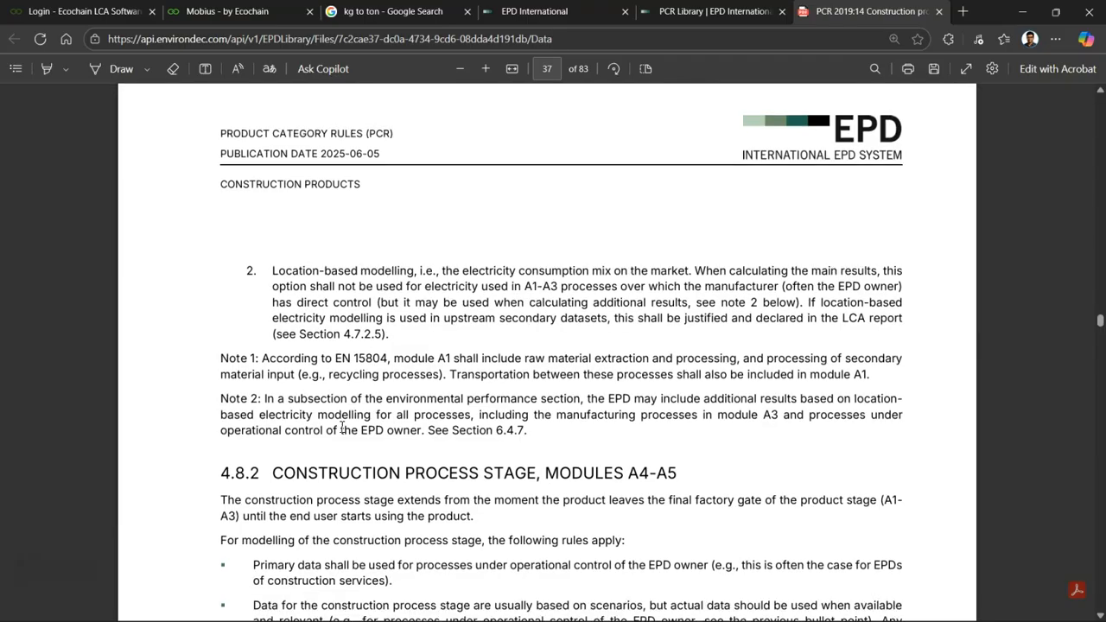
scroll(342, 427, down, 10)
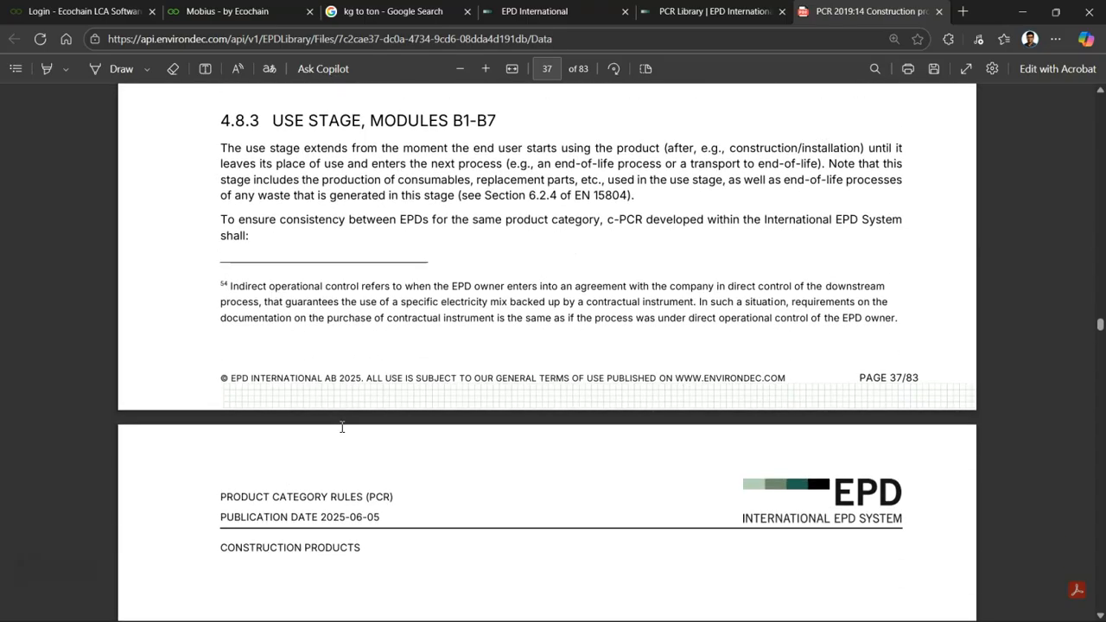
scroll(342, 427, down, 3)
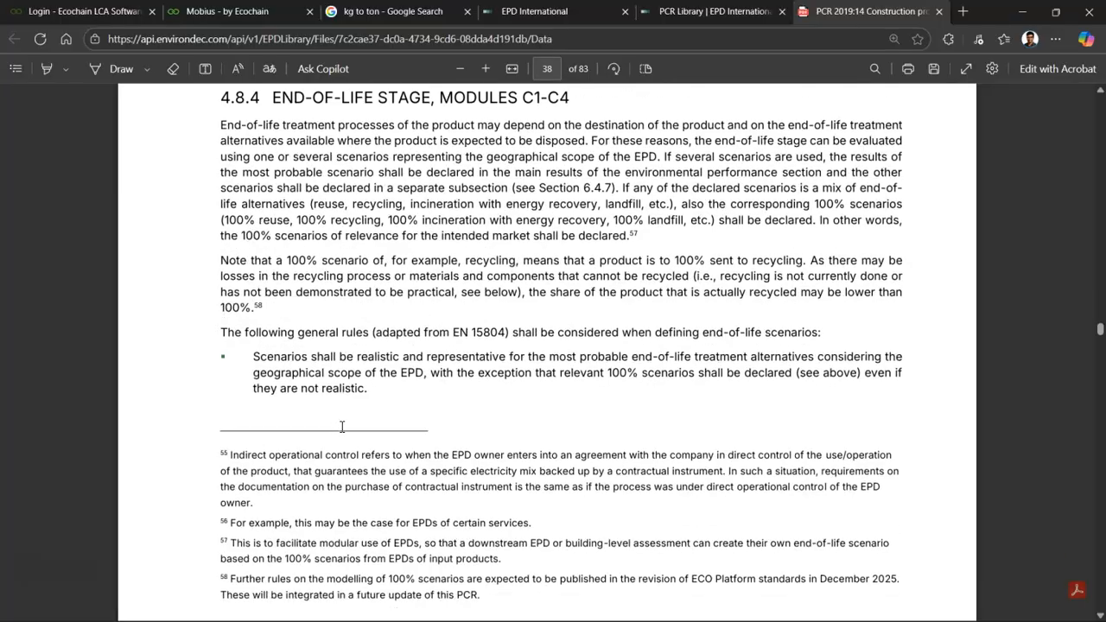
scroll(342, 427, down, 7)
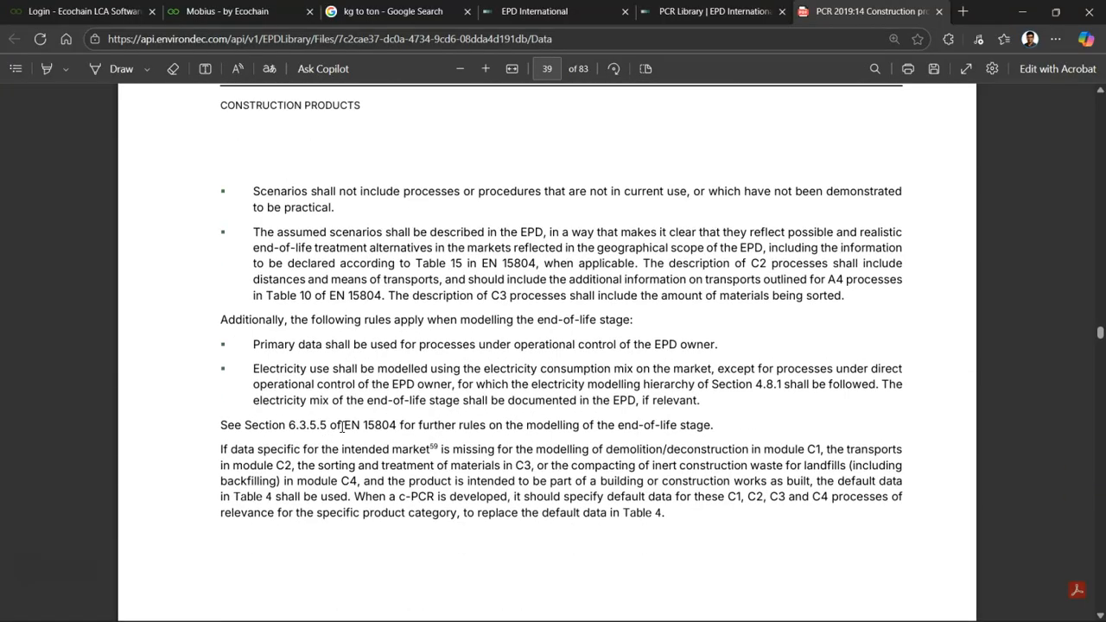
scroll(342, 427, up, 7)
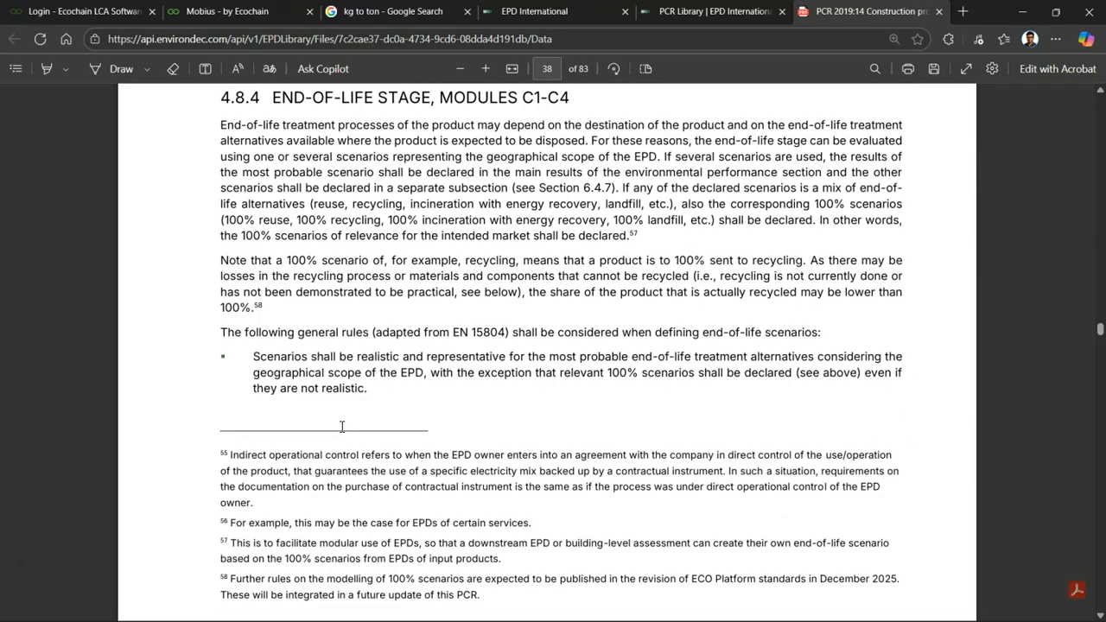
scroll(342, 427, down, 7)
scroll(342, 427, down, 10)
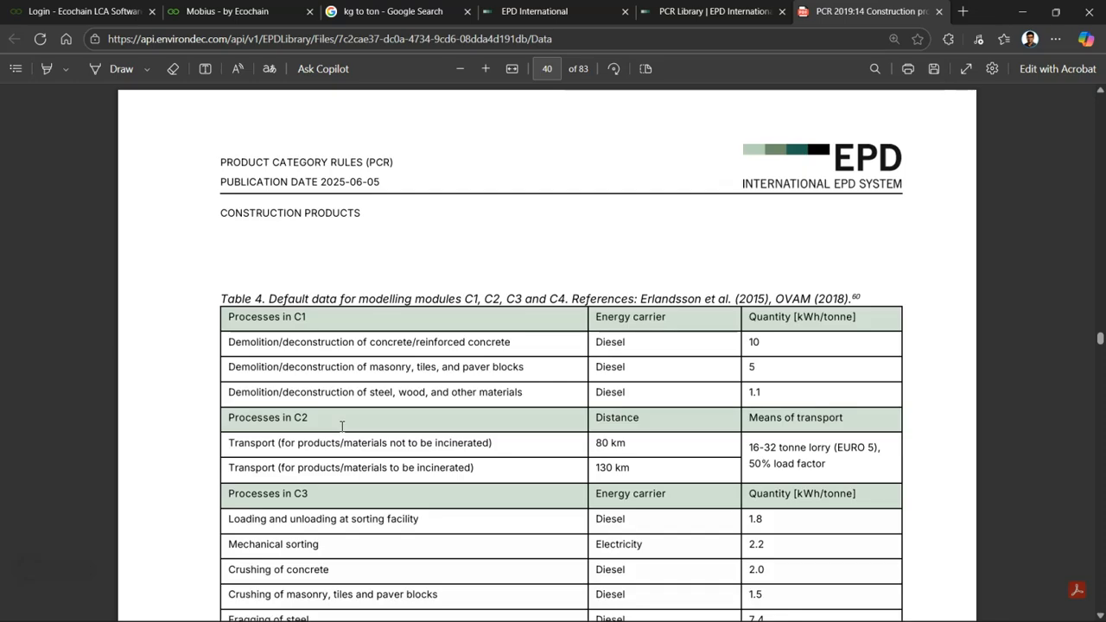
scroll(342, 427, down, 3)
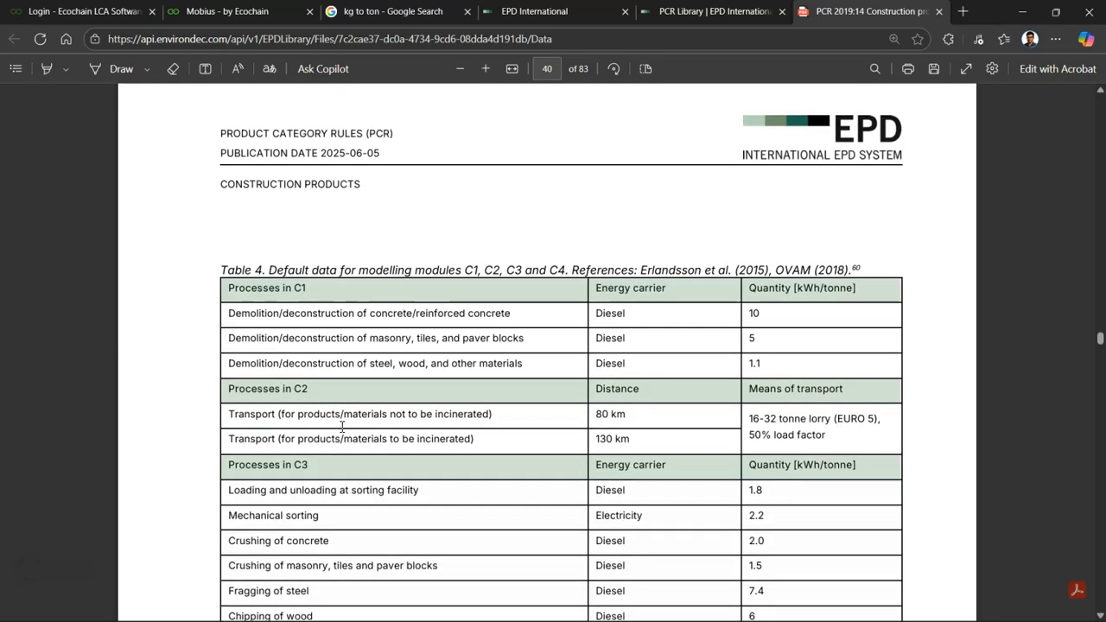
scroll(343, 427, down, 4)
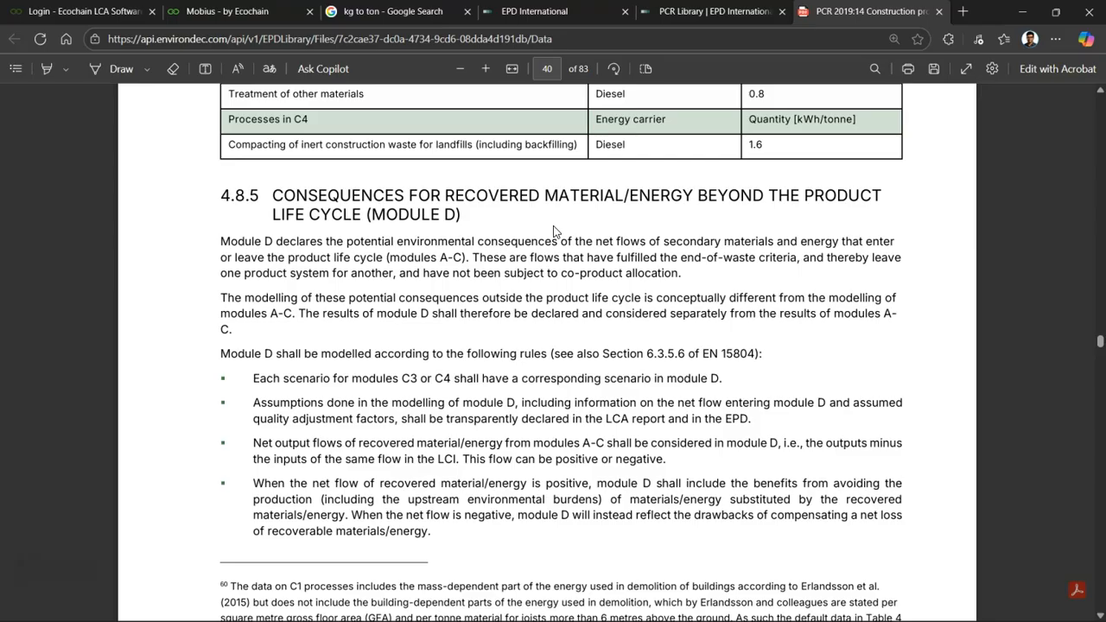
Return to Mobius, check the C3 Waste processing rows in Word, and start a C1-4 End-of-life stage item from the library object Crushing of blocks.
click(208, 11)
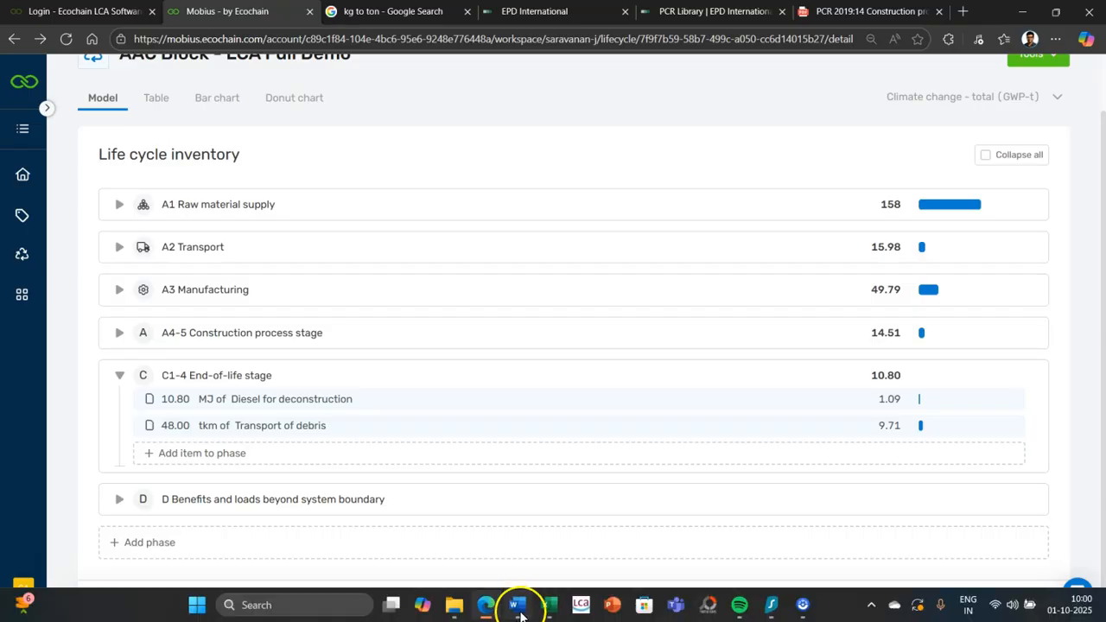
click(518, 605)
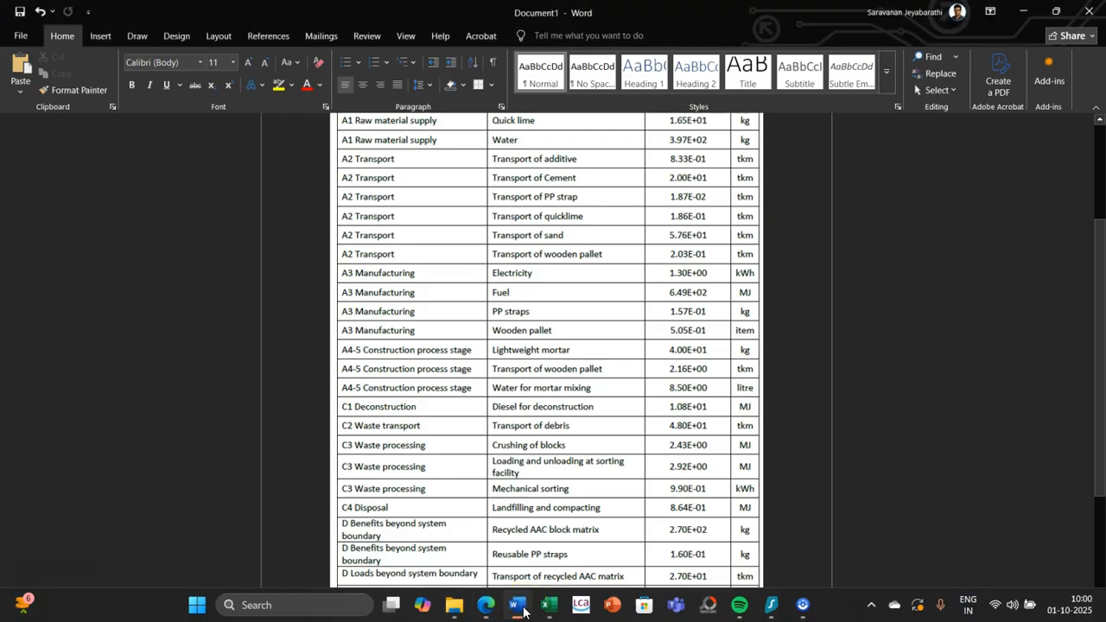
click(519, 605)
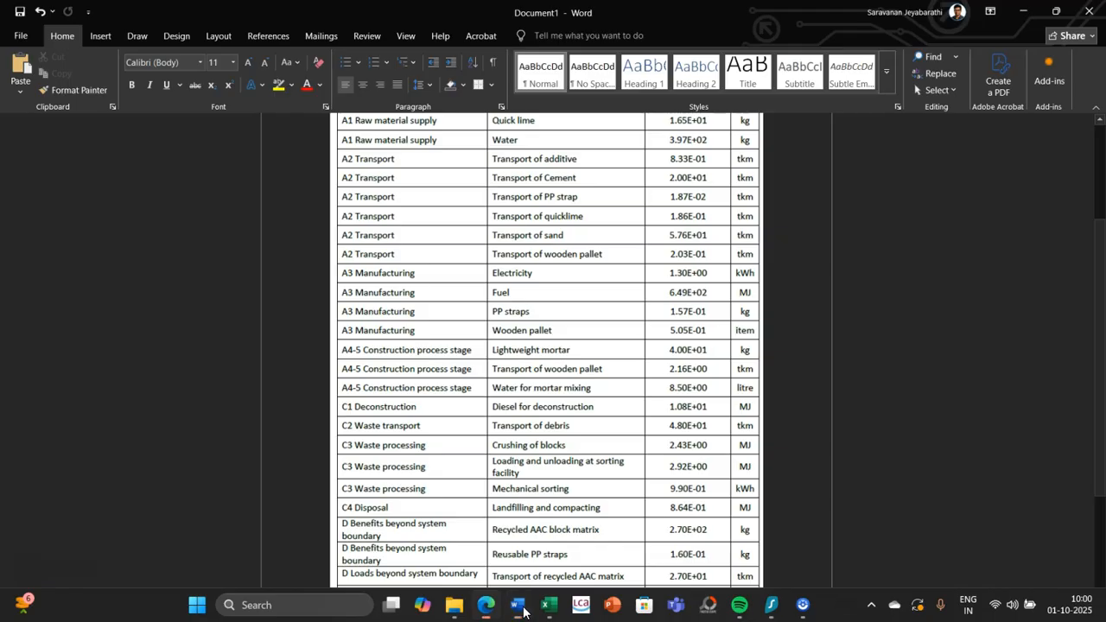
click(155, 453)
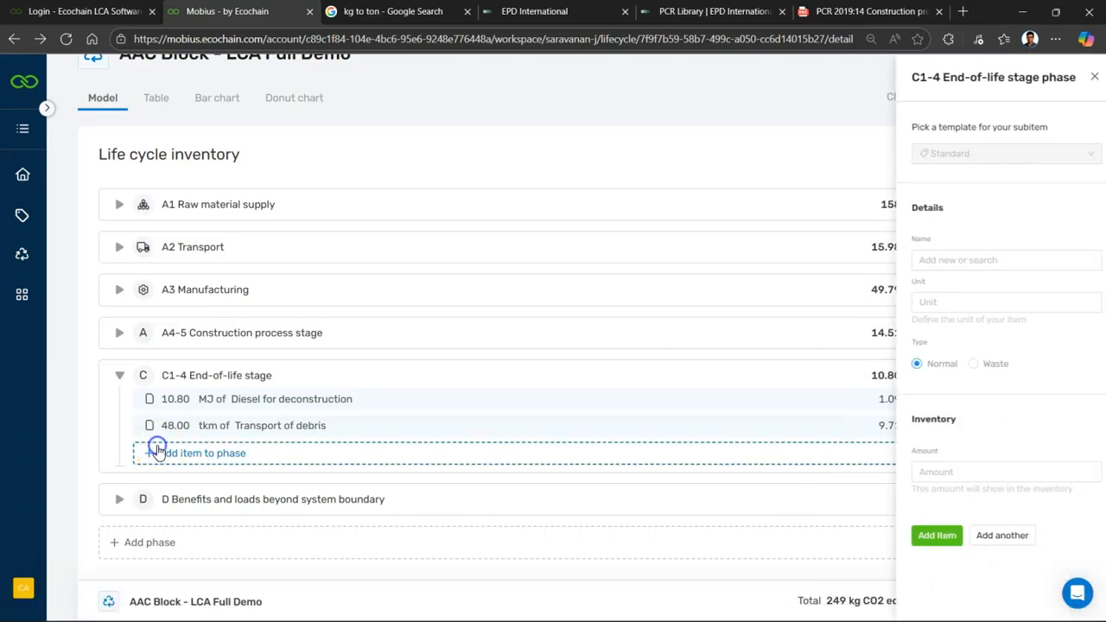
click(948, 252)
text(cr)
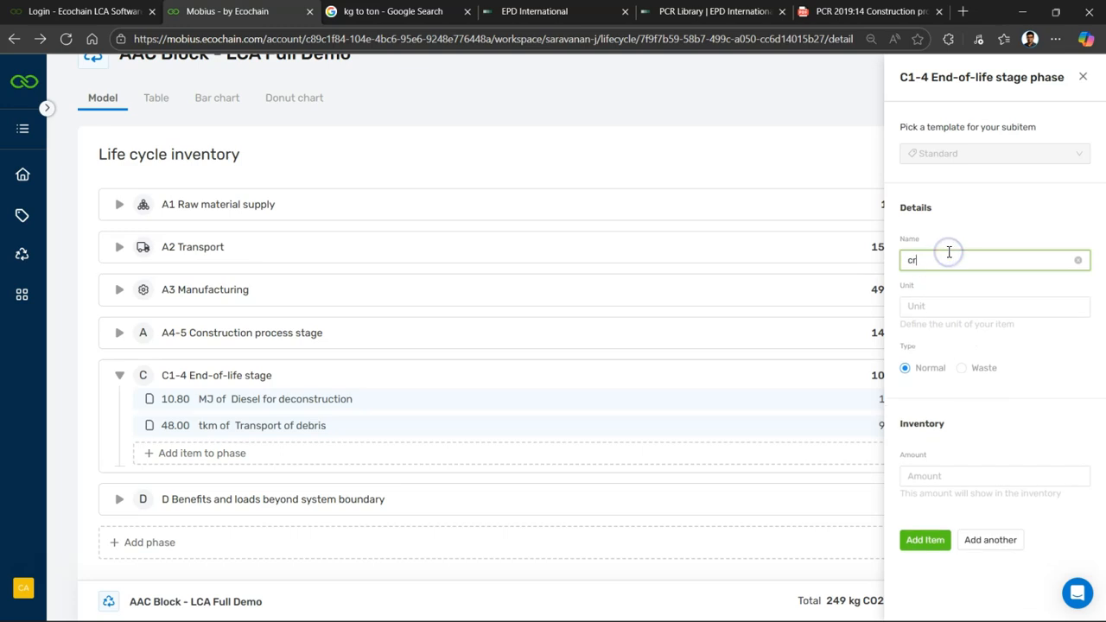
text(ushing)
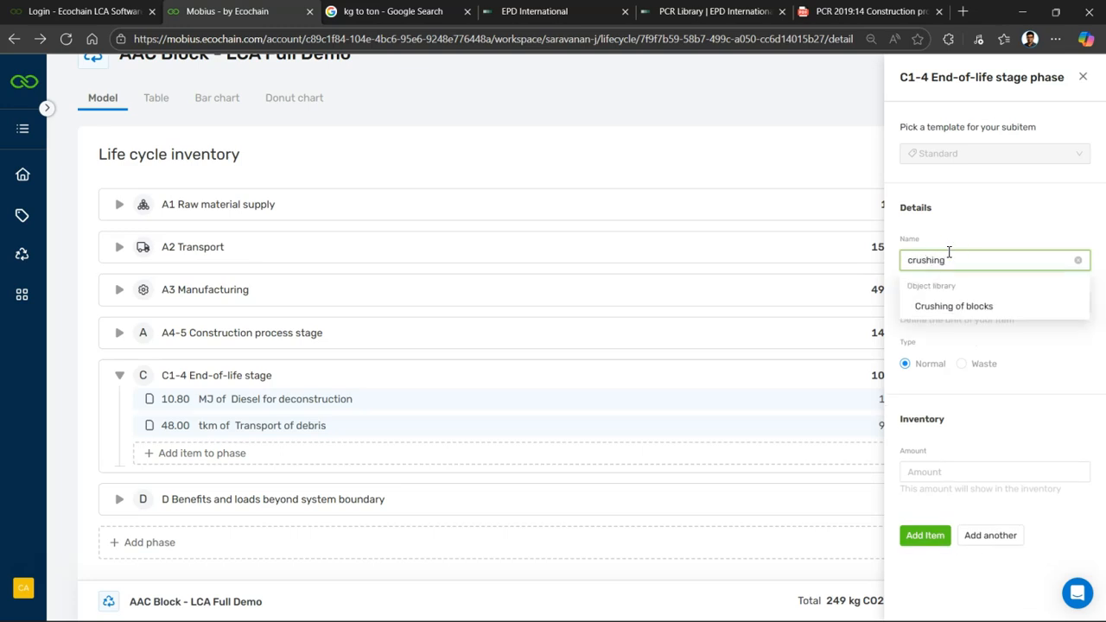
click(957, 306)
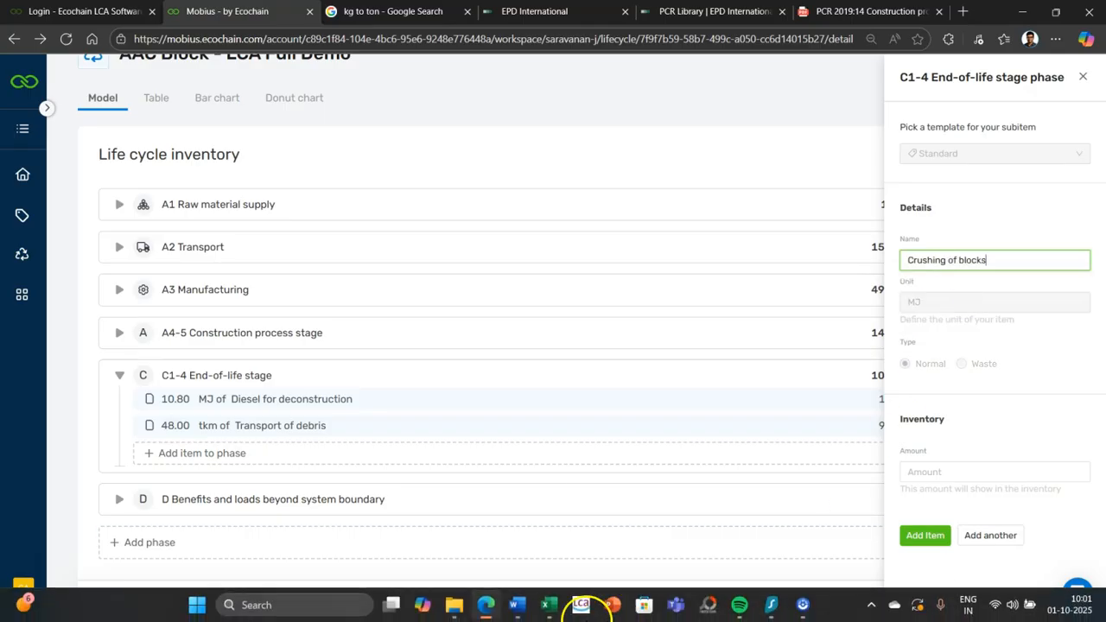
Look up the Crushing of blocks amount in the Word table, set it to 2.43 MJ, and add the item to the phase.
click(516, 605)
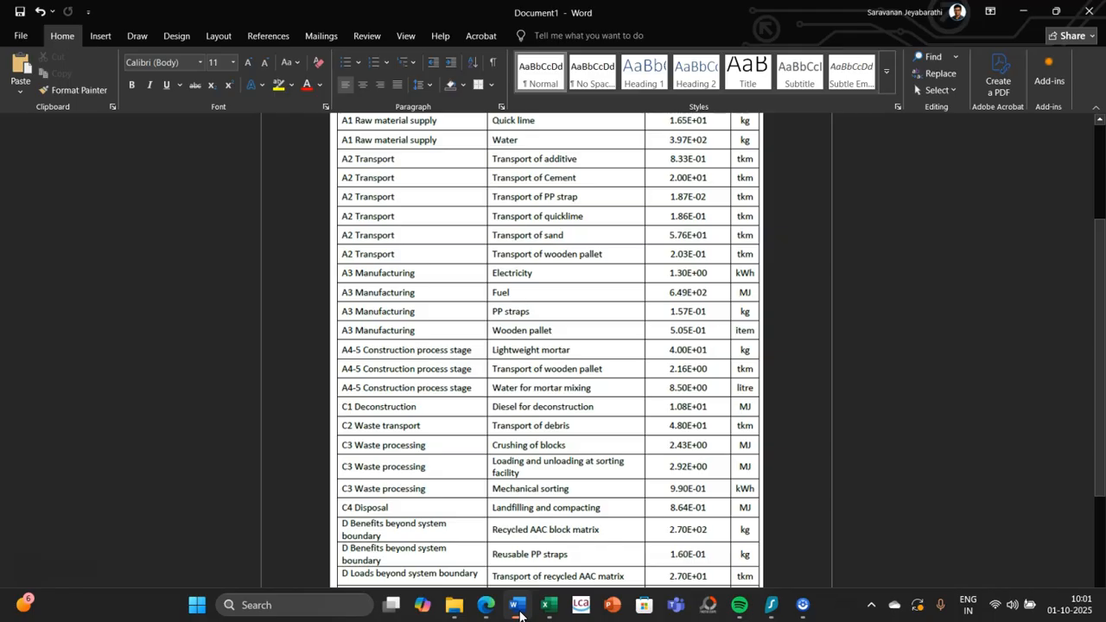
click(517, 604)
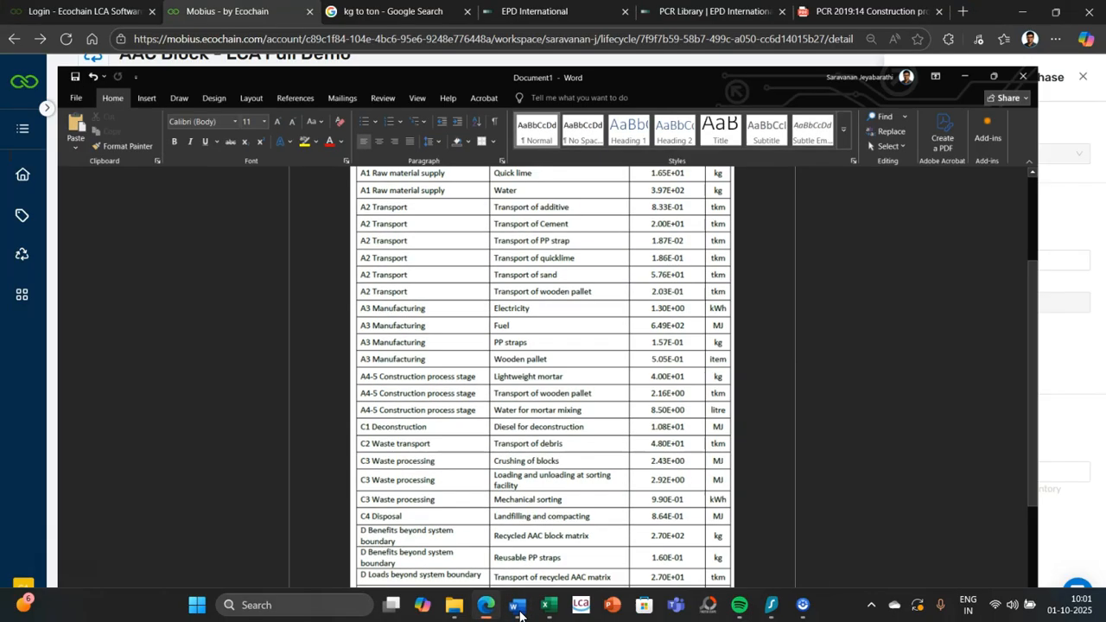
click(968, 477)
text(2)
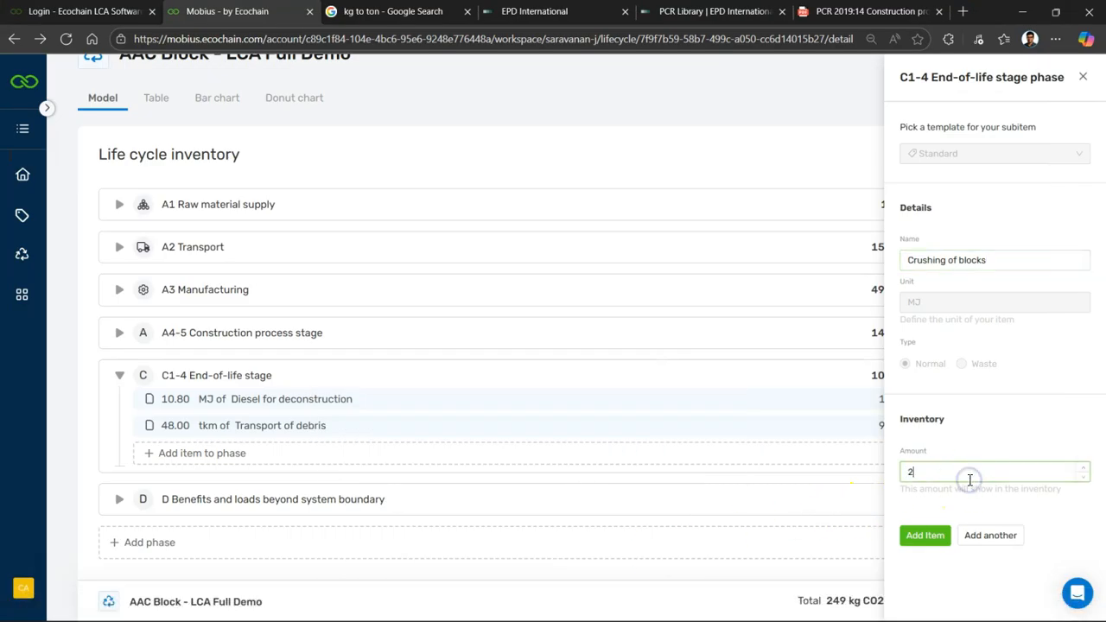
text(.43)
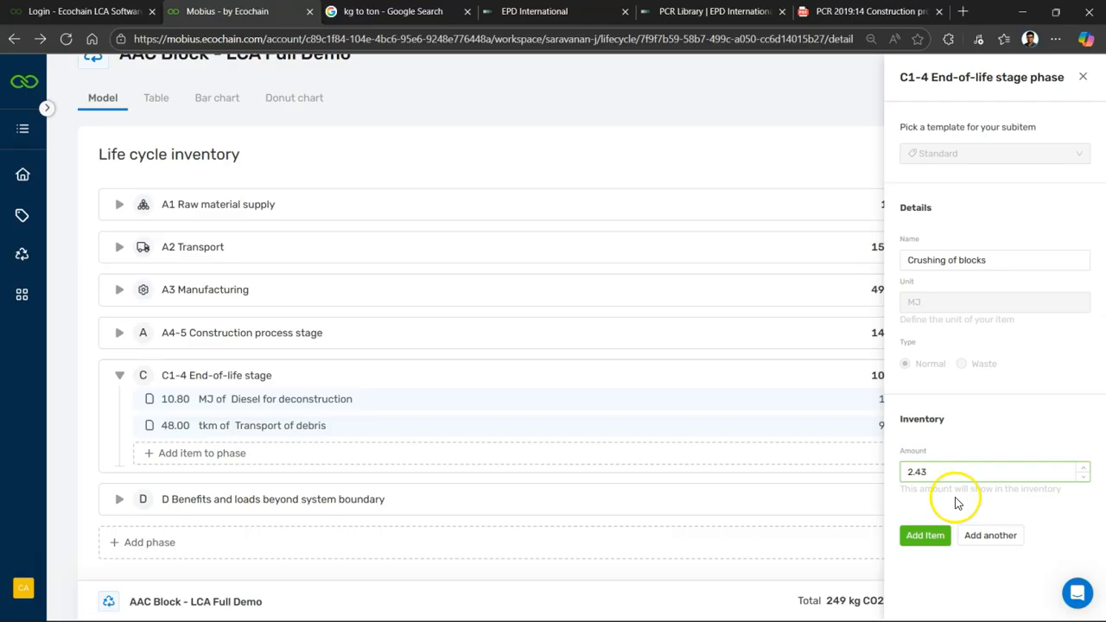
click(936, 534)
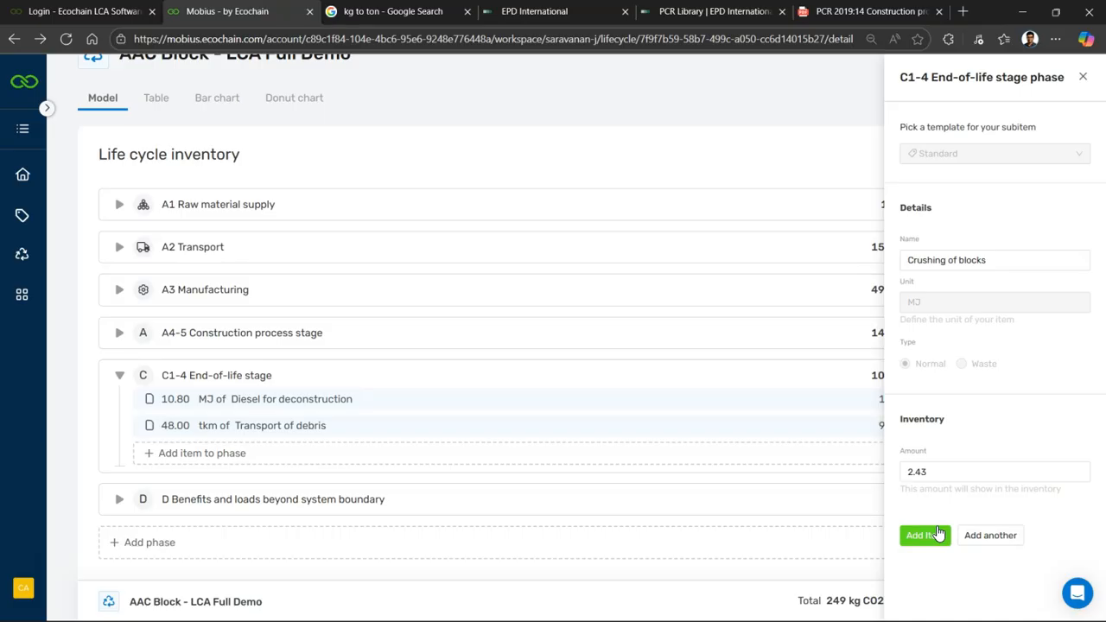
click(937, 535)
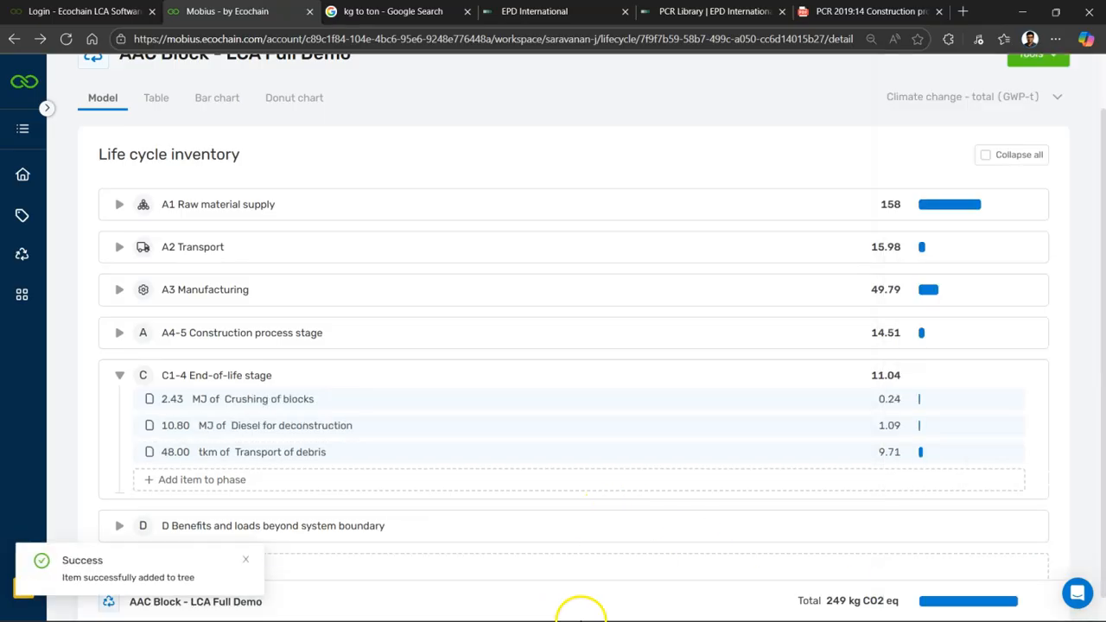
Consult the Word table and add the library object Loading and unloading at sorting facility to the C1-4 End-of-life stage with 0.990 MJ.
mouse_move(605, 608)
click(519, 607)
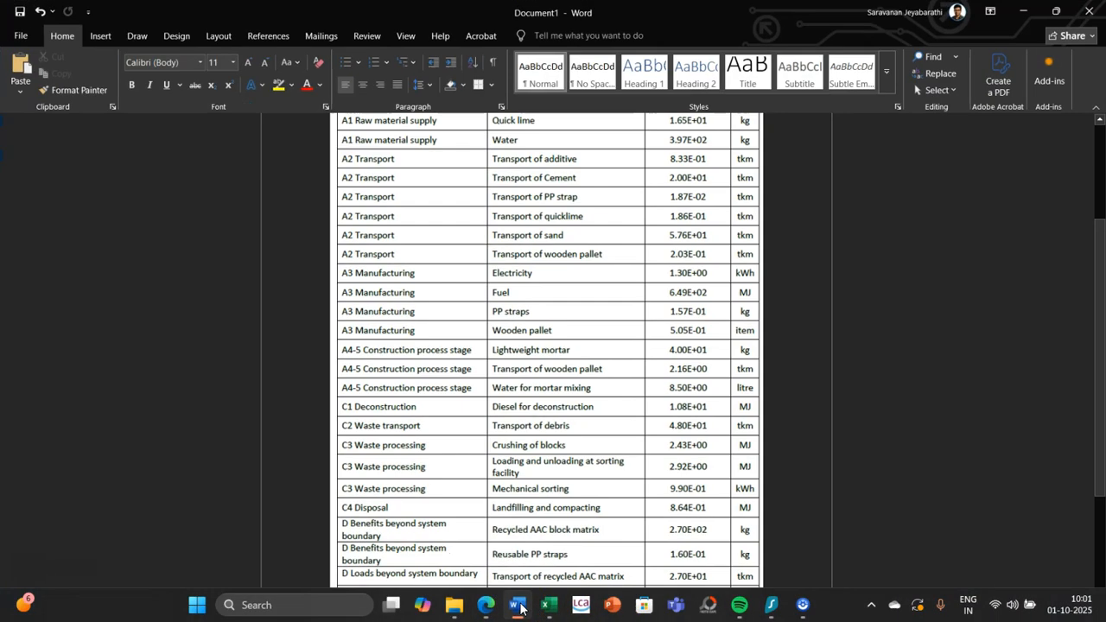
click(518, 607)
click(156, 479)
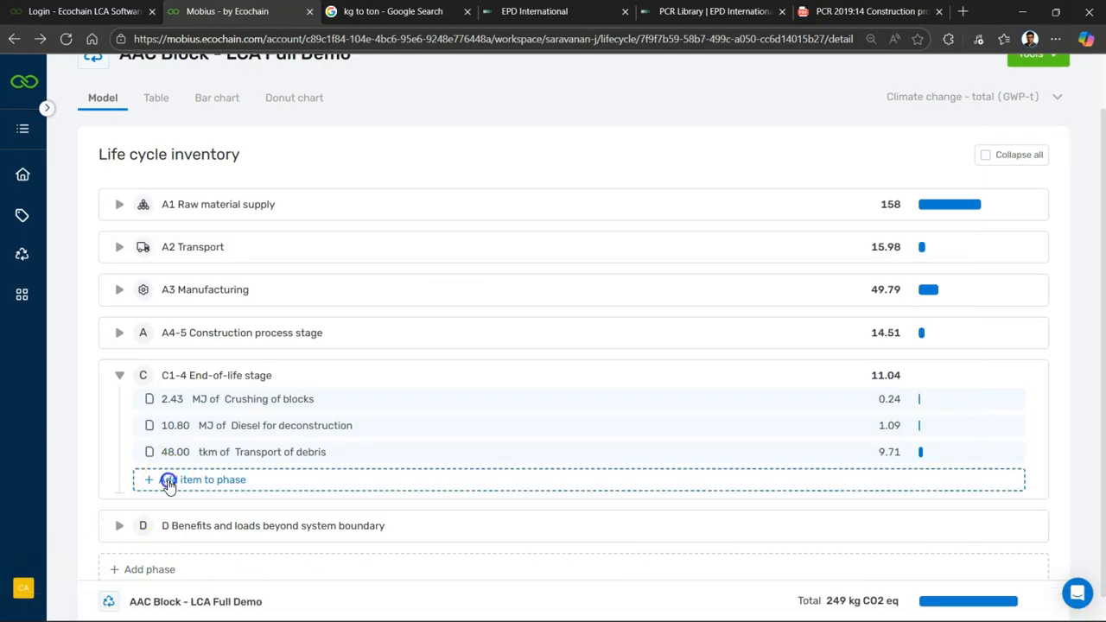
click(956, 260)
text(loading at sorting facility)
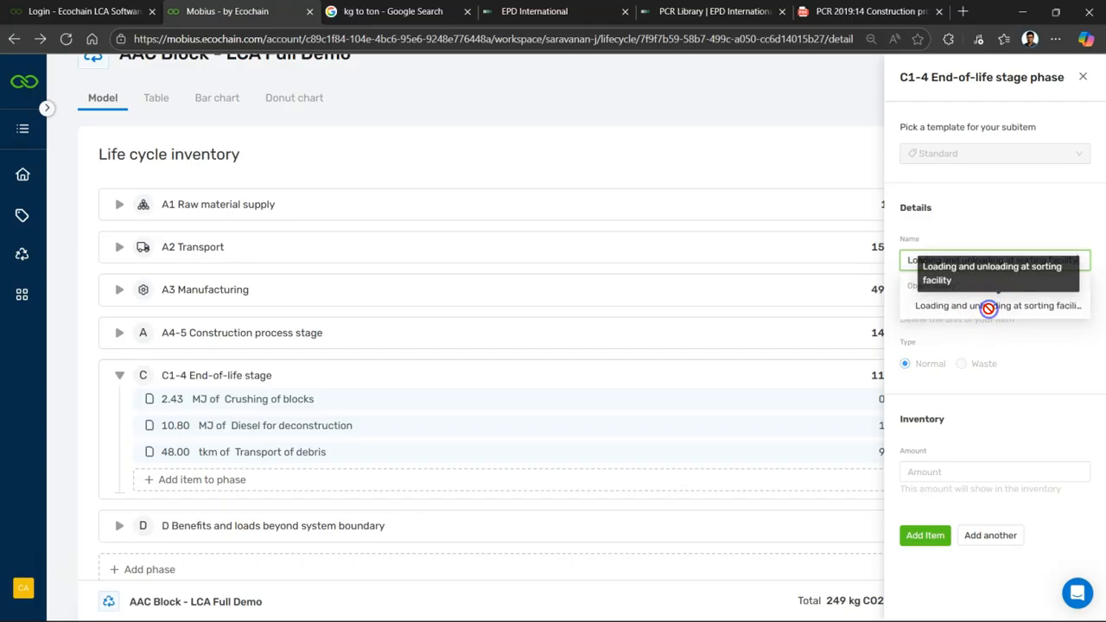
click(988, 307)
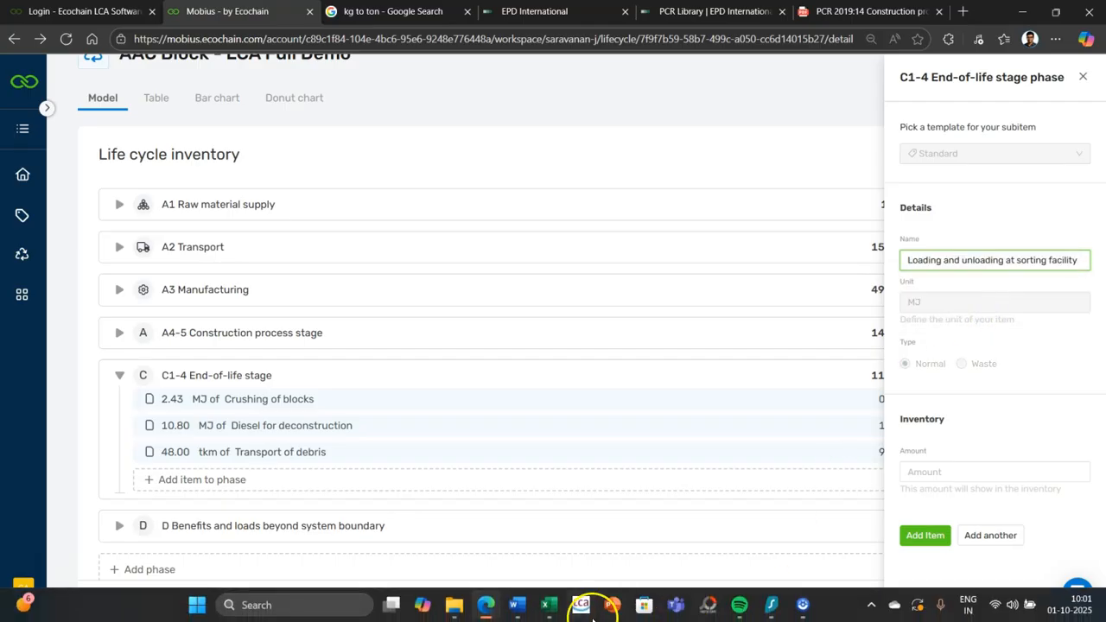
click(516, 608)
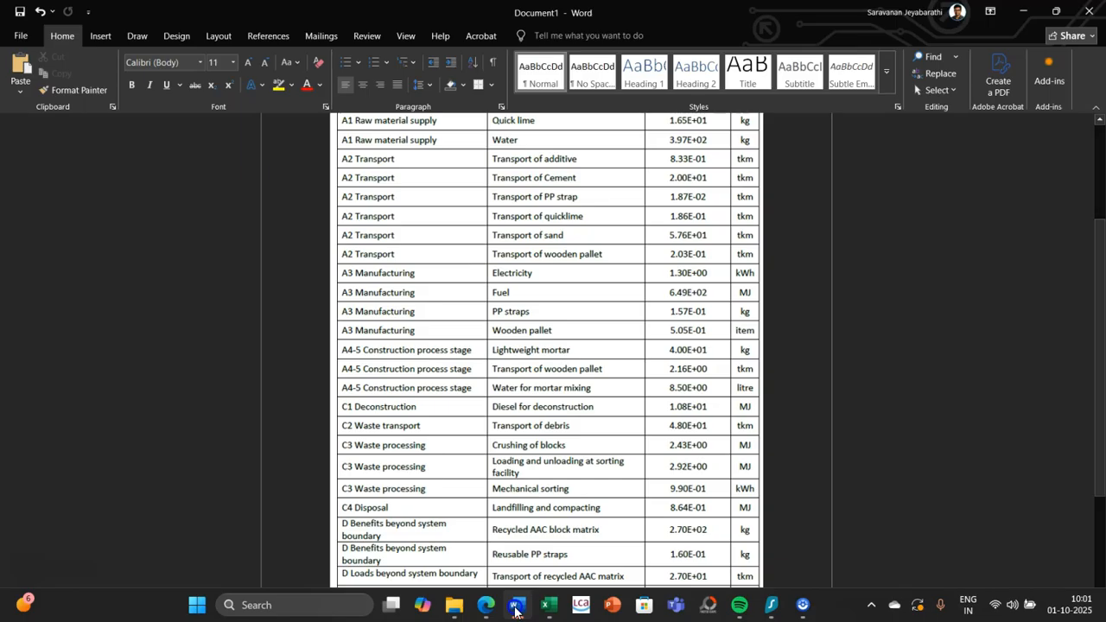
click(515, 608)
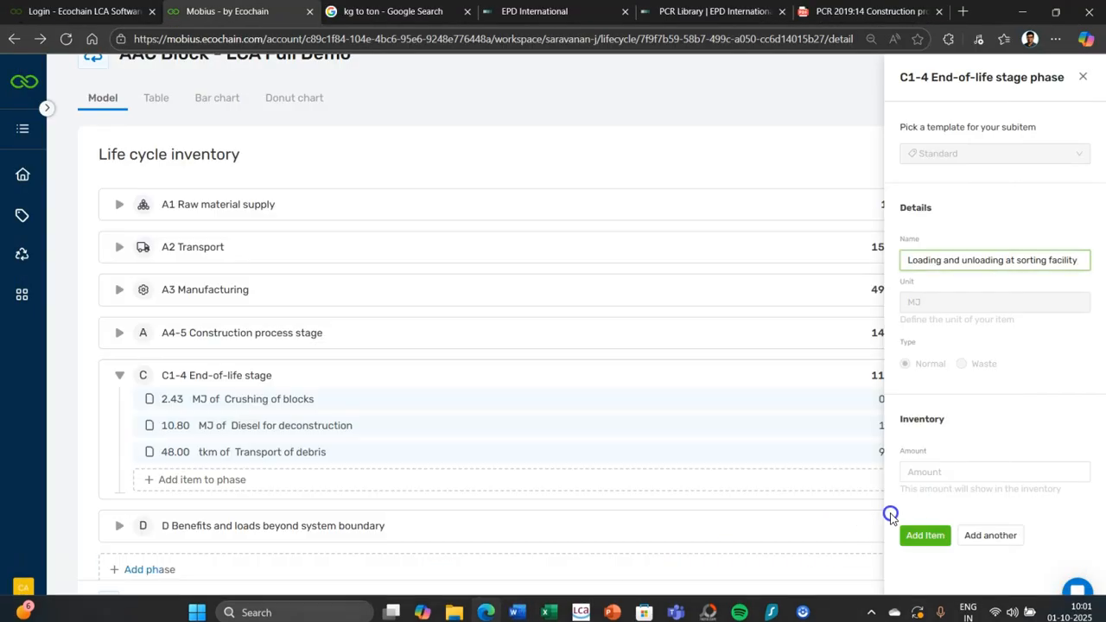
click(966, 475)
text(0.990)
click(926, 536)
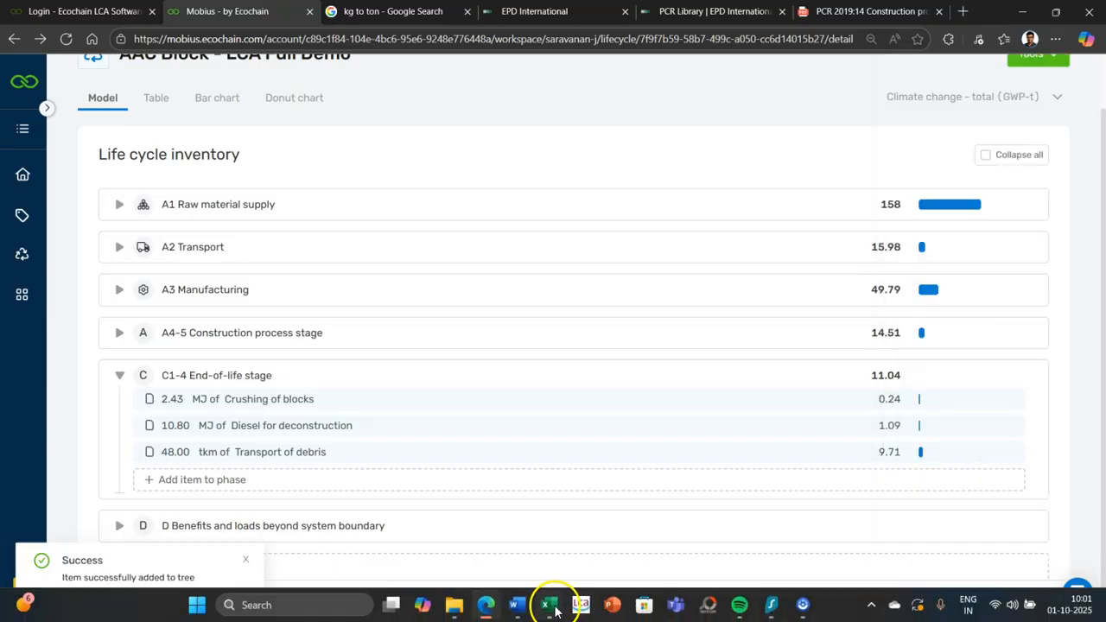
Recheck the C3 Waste processing rows in the Word table and set the Loading and unloading at sorting facility amount to 2.92 MJ.
click(522, 605)
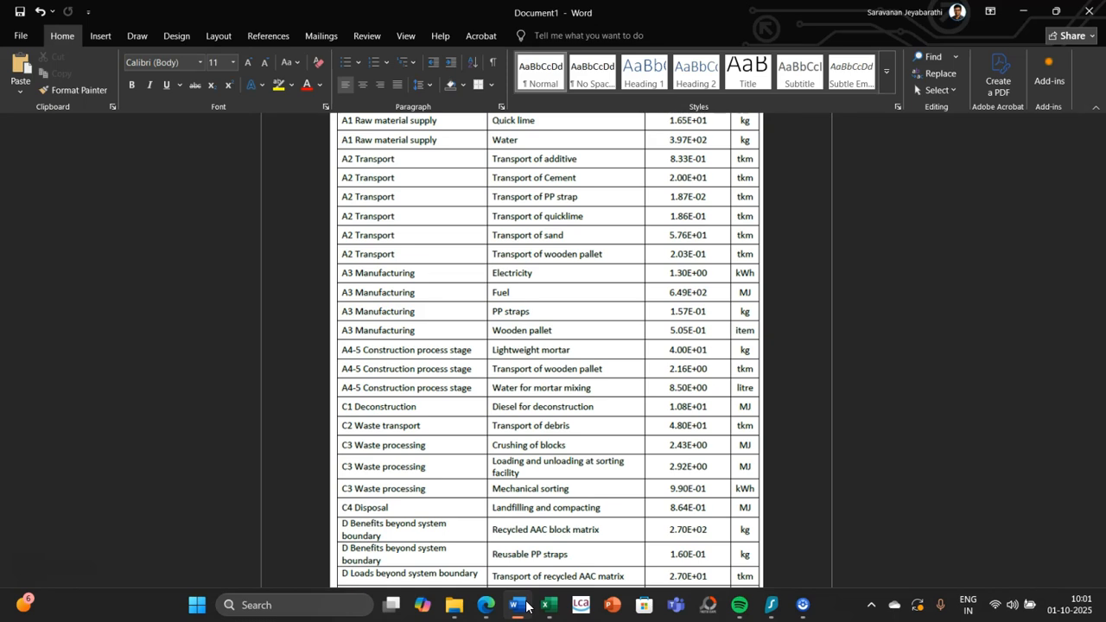
click(526, 605)
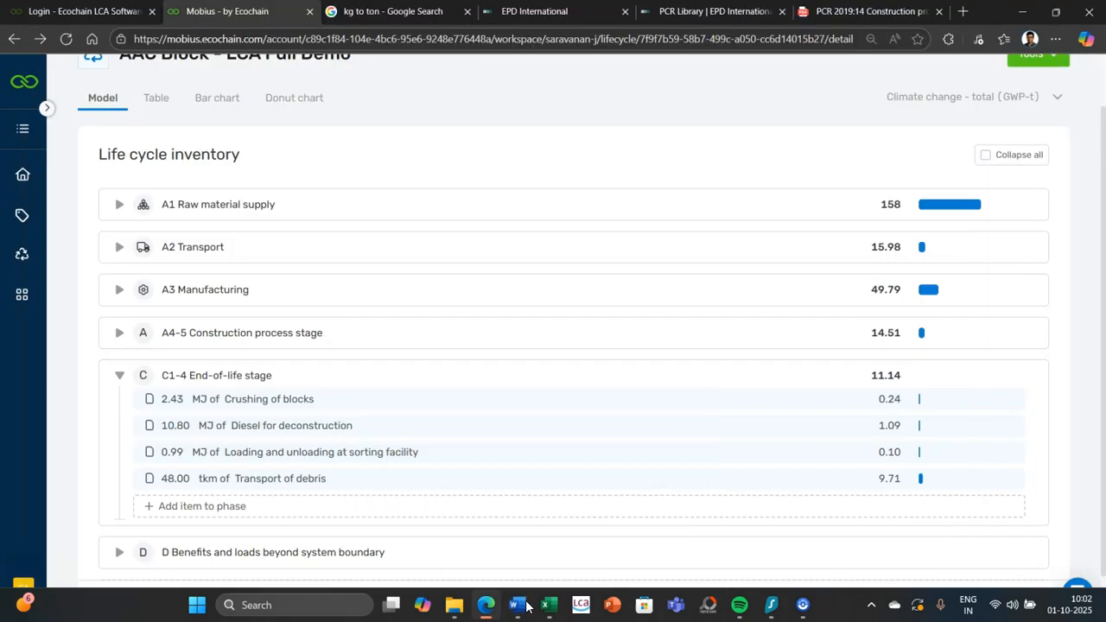
click(526, 605)
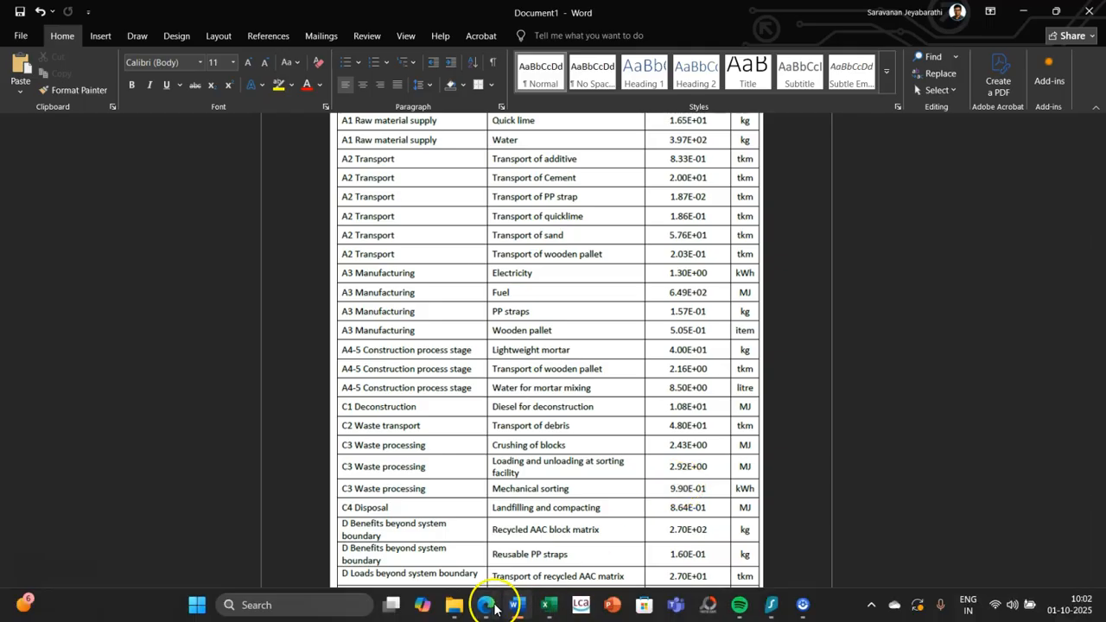
click(489, 605)
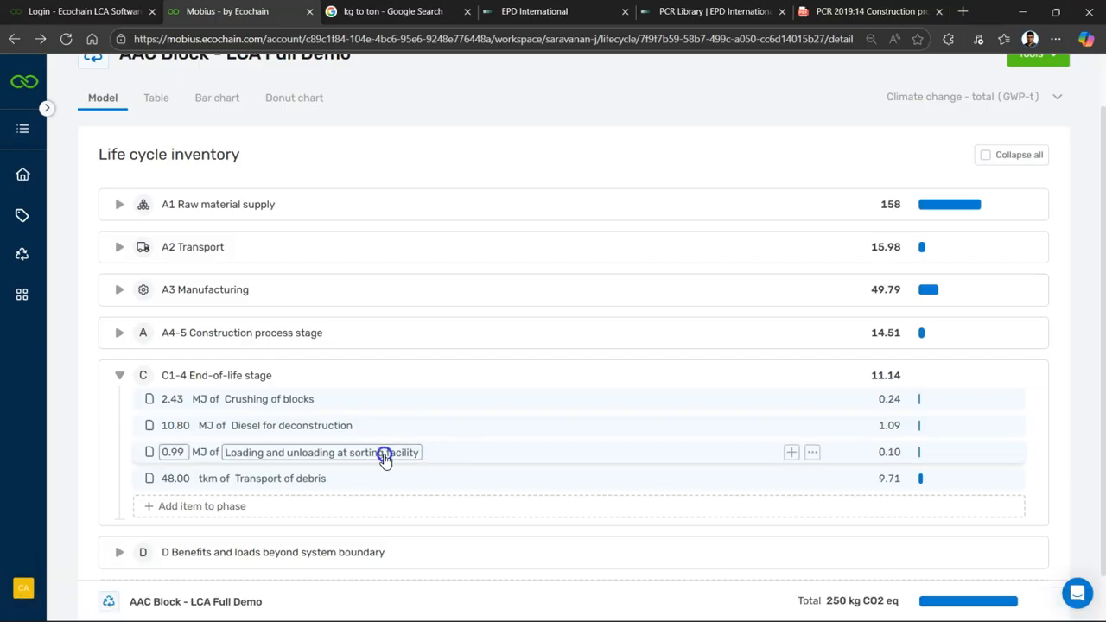
click(181, 455)
key(BackSpace)
text(2.92)
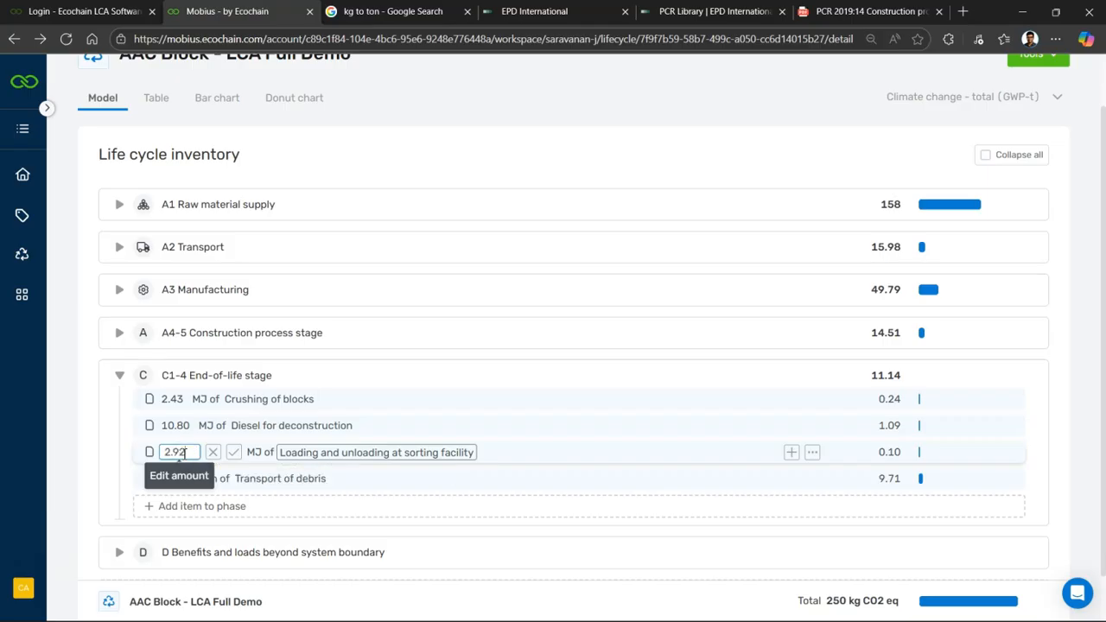
key(Return)
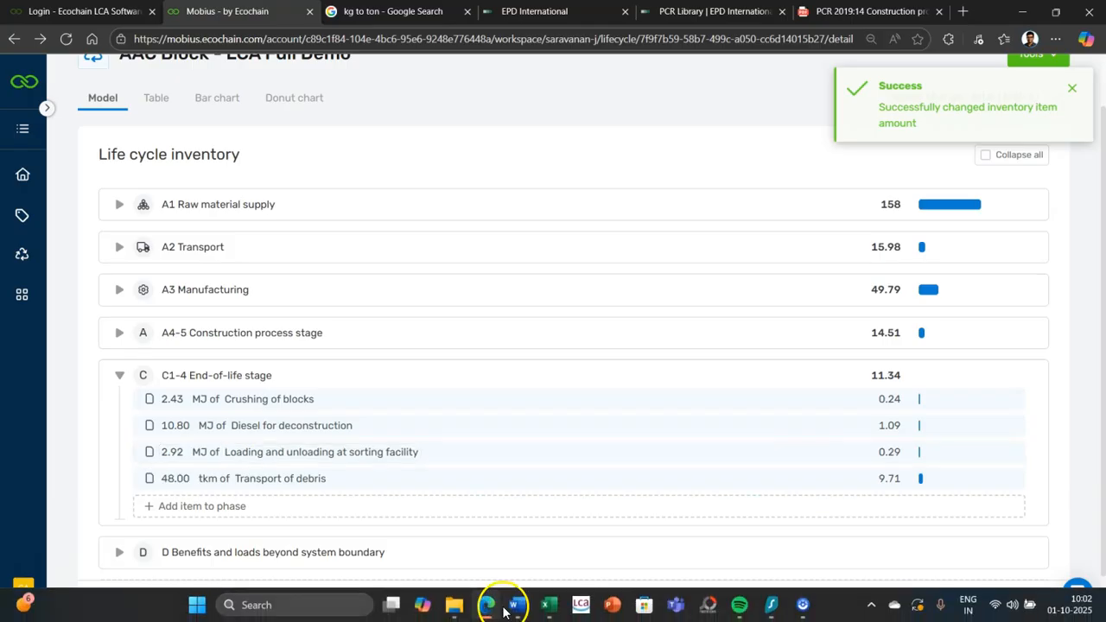
Review the Mechanical sorting row in the Word table and add 0.990 kWh of the library object Mechanical sorting to the C1-4 End-of-life stage.
click(515, 606)
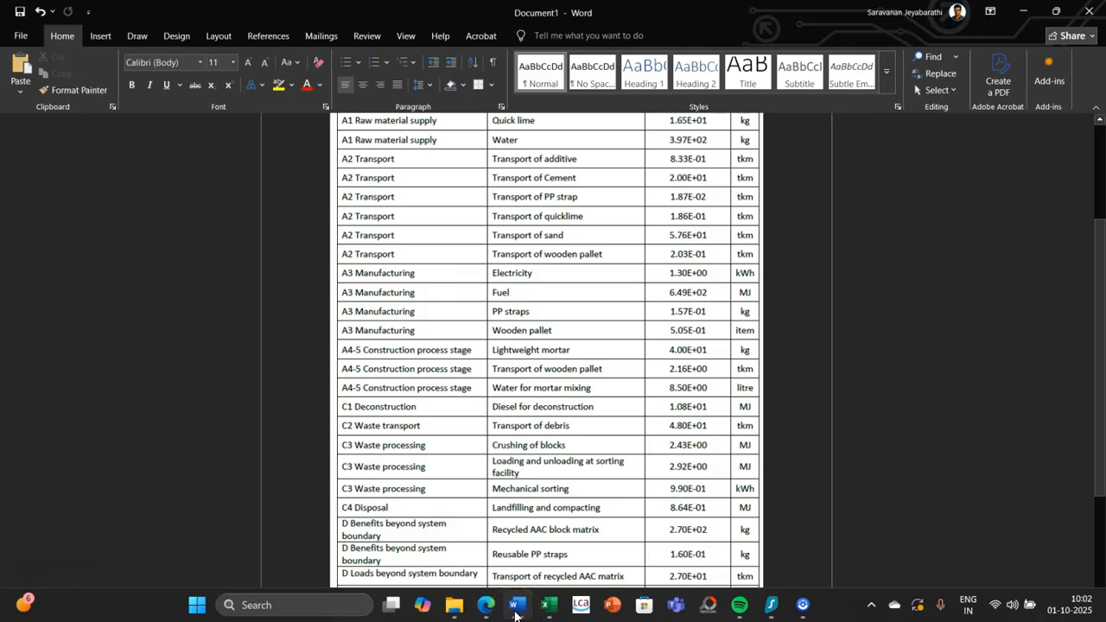
click(516, 605)
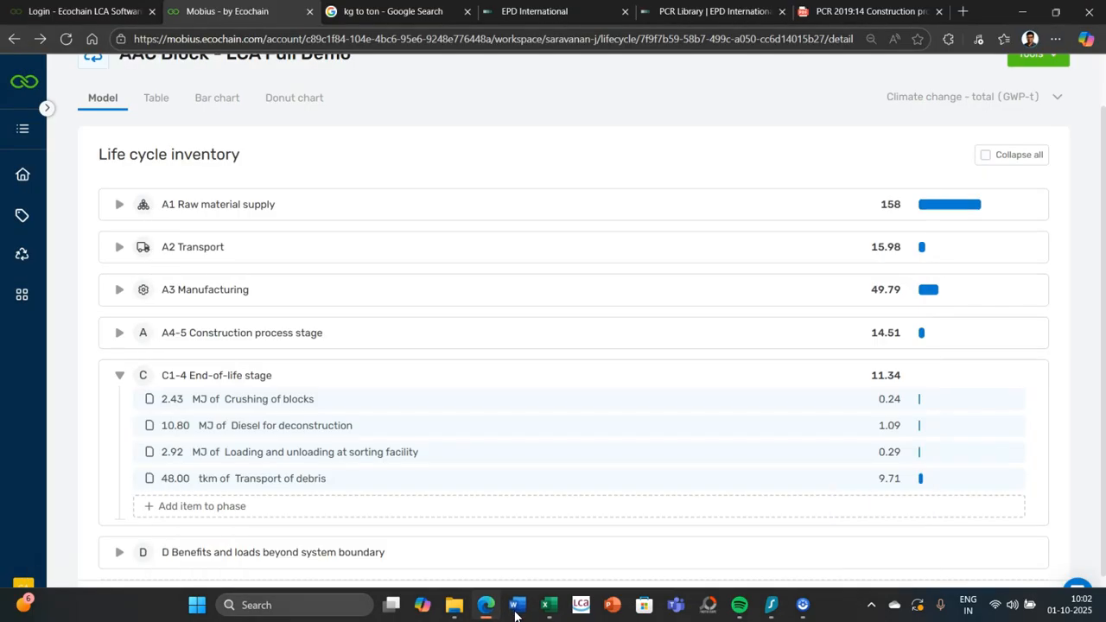
click(515, 605)
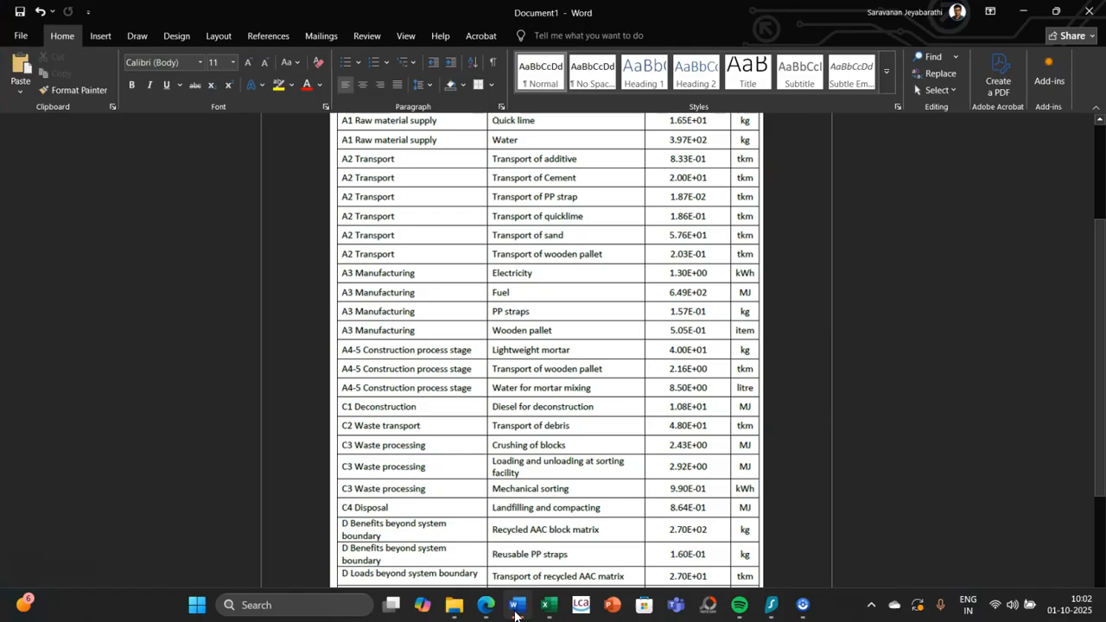
click(516, 605)
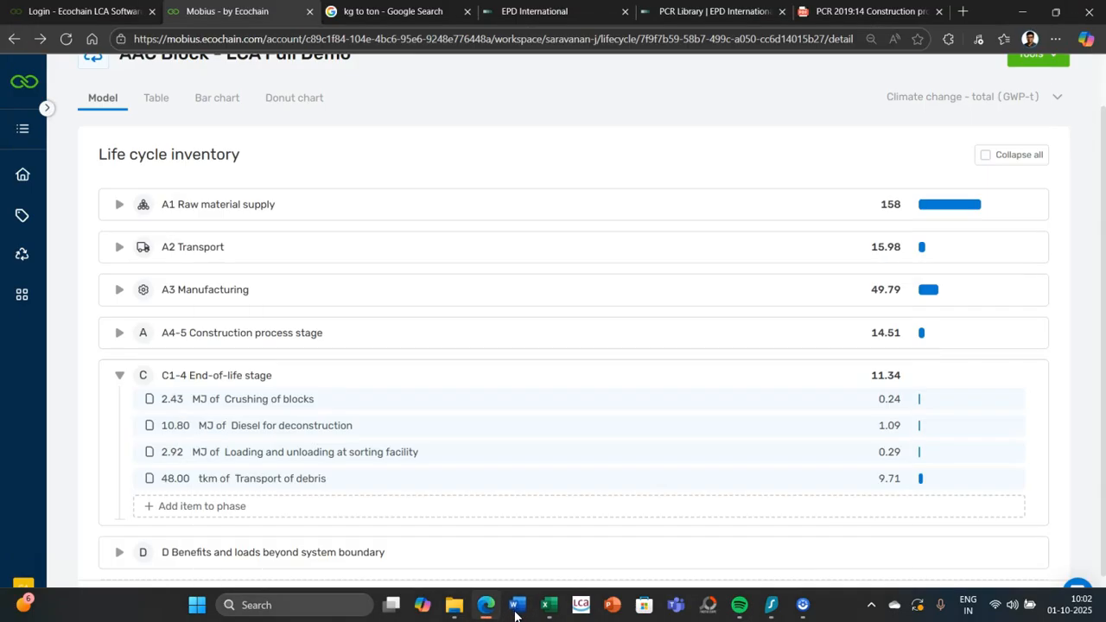
click(238, 514)
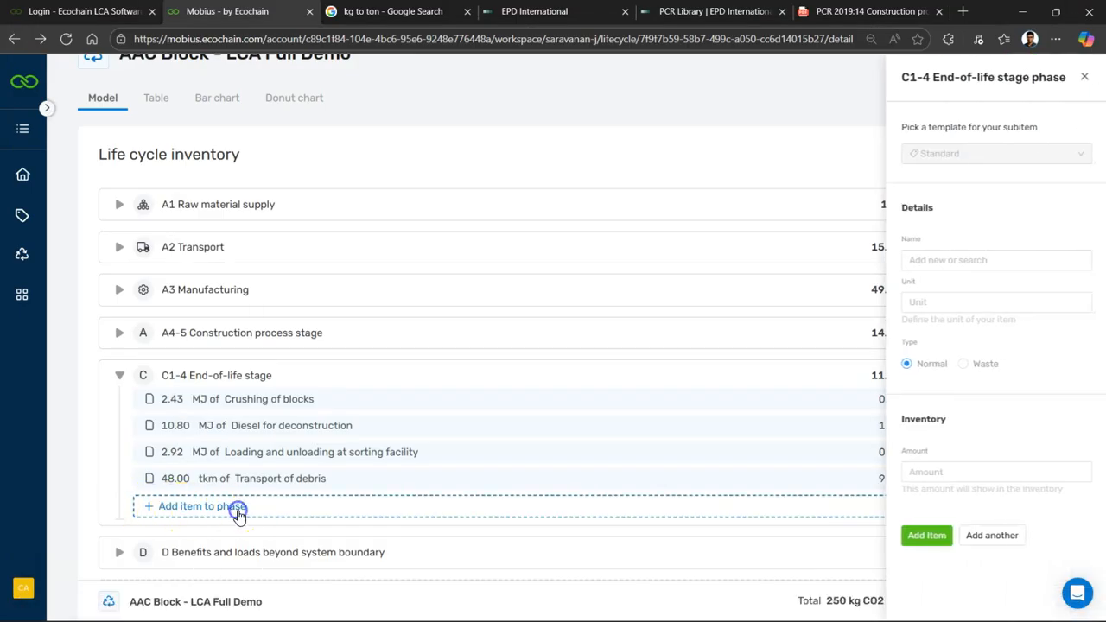
click(931, 258)
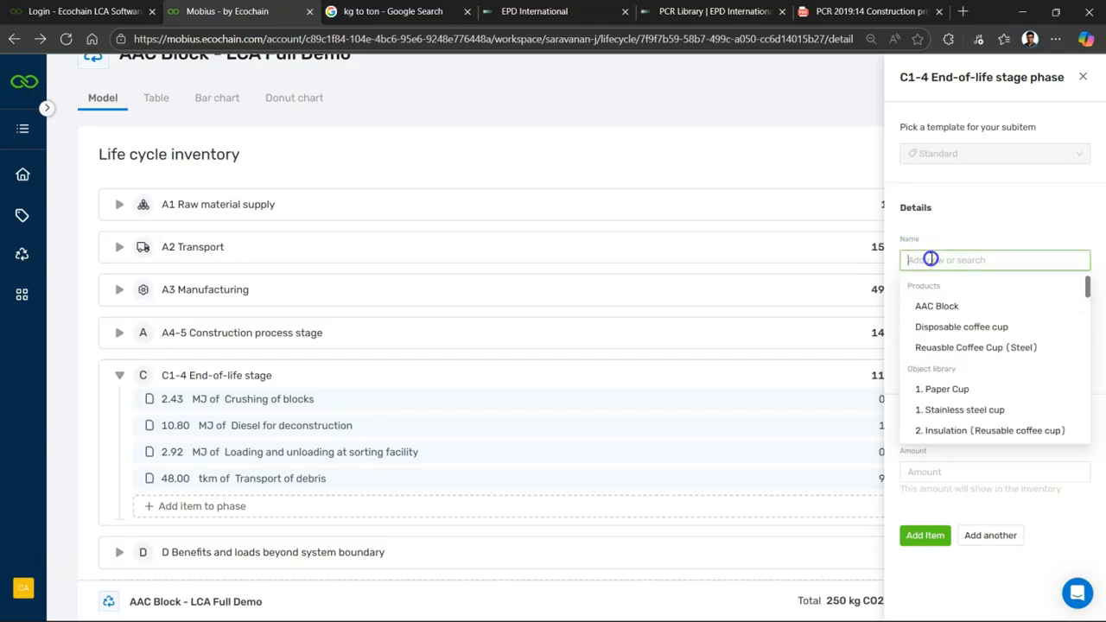
text(mechani)
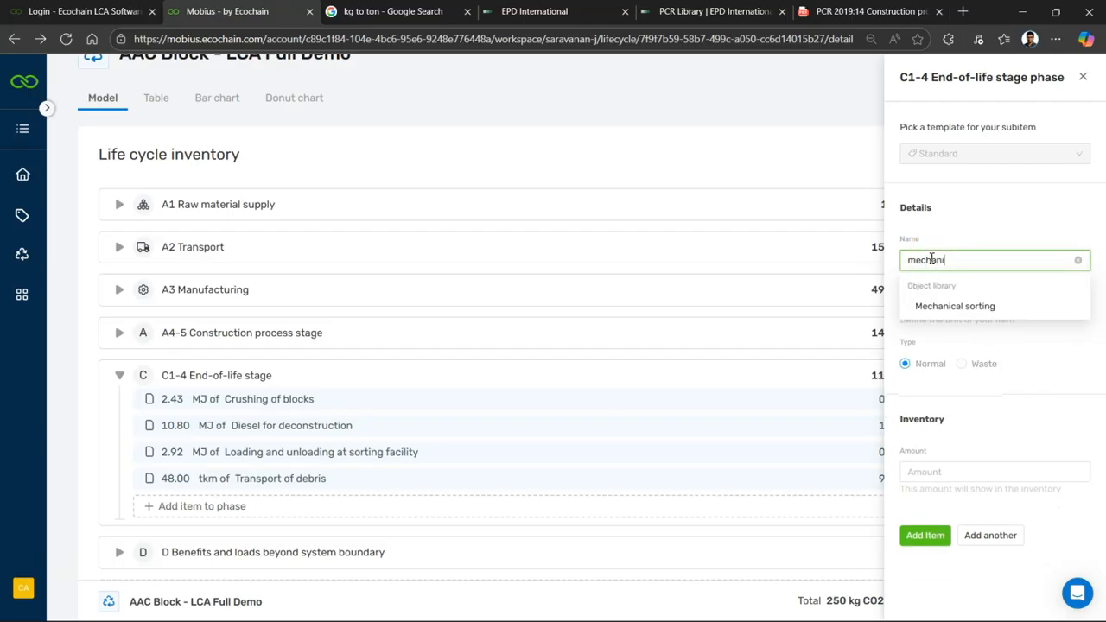
click(955, 303)
click(921, 474)
text(0.990)
click(923, 535)
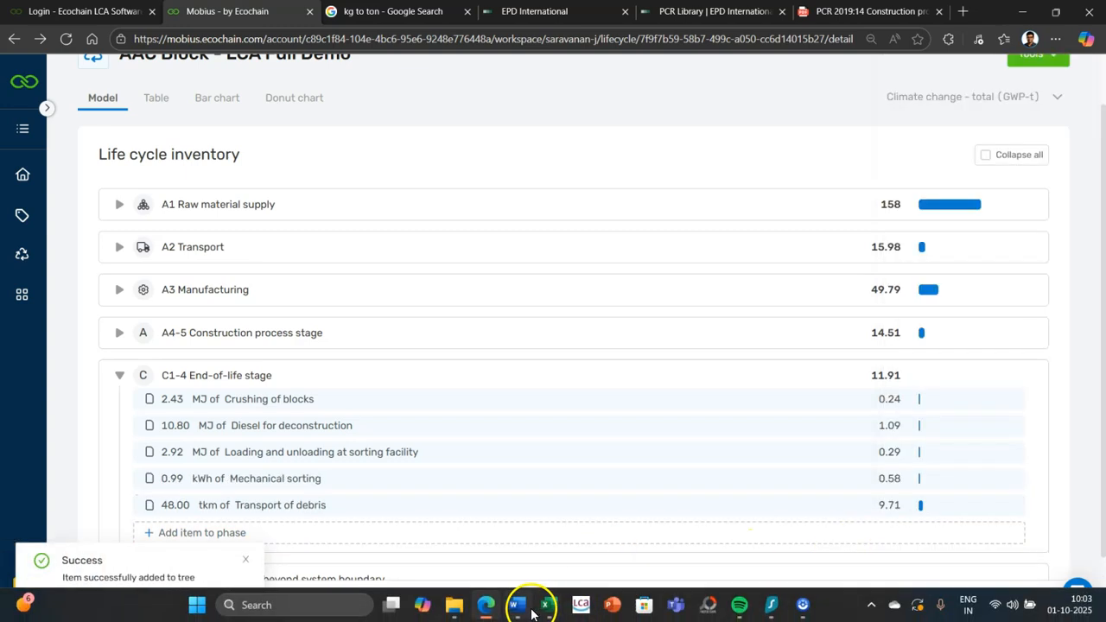
Review the C4 Disposal row in the Word table and start a C1-4 End-of-life stage item from the library object Landfilling and compacting.
click(517, 607)
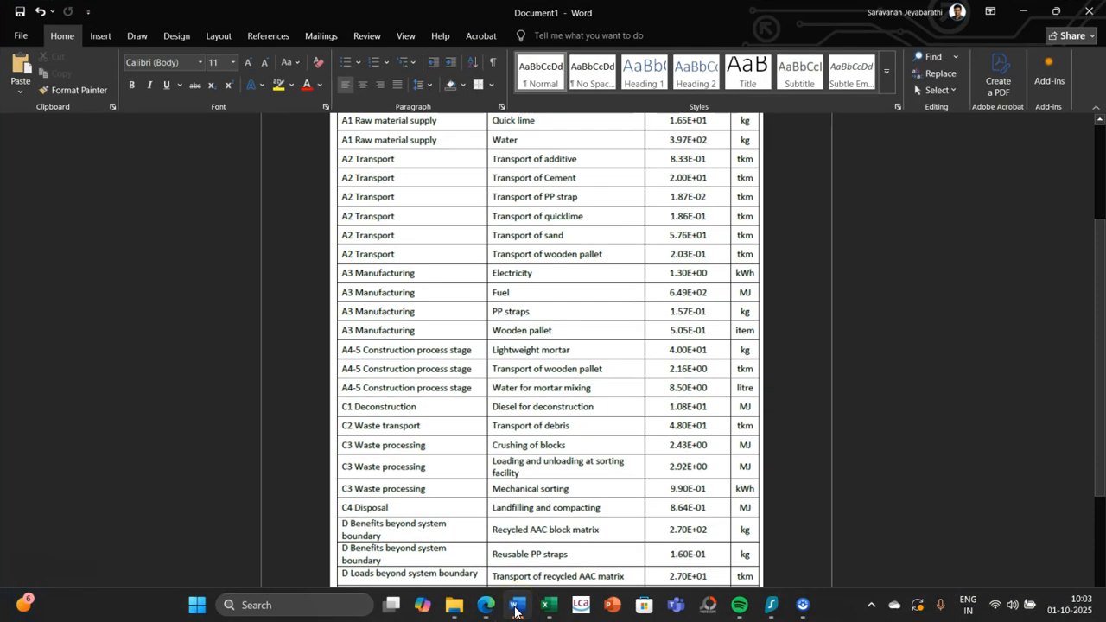
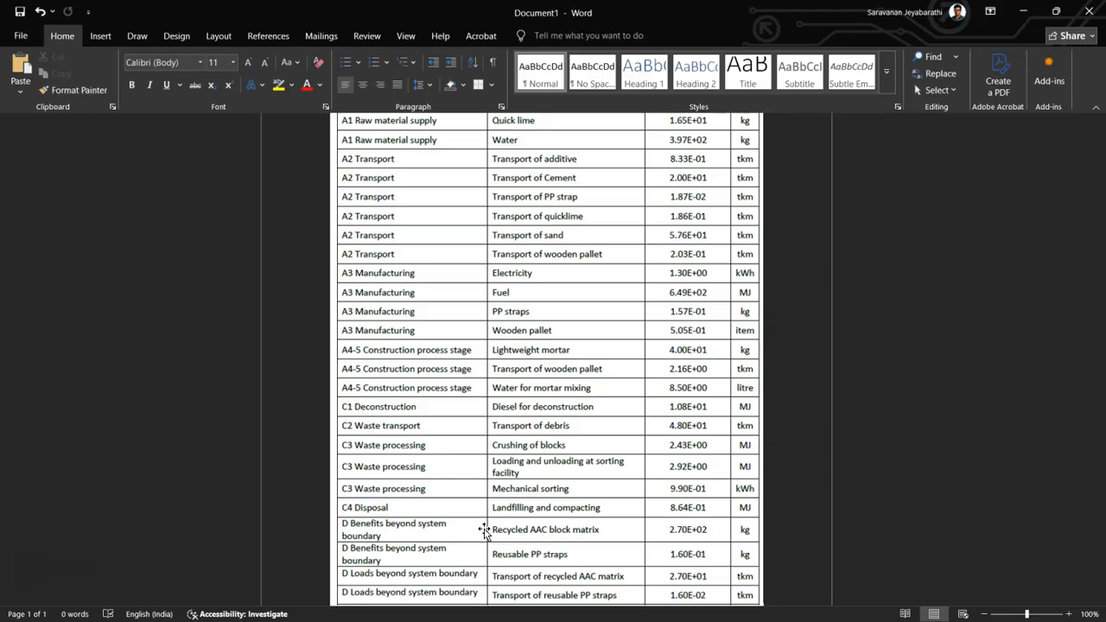
click(487, 607)
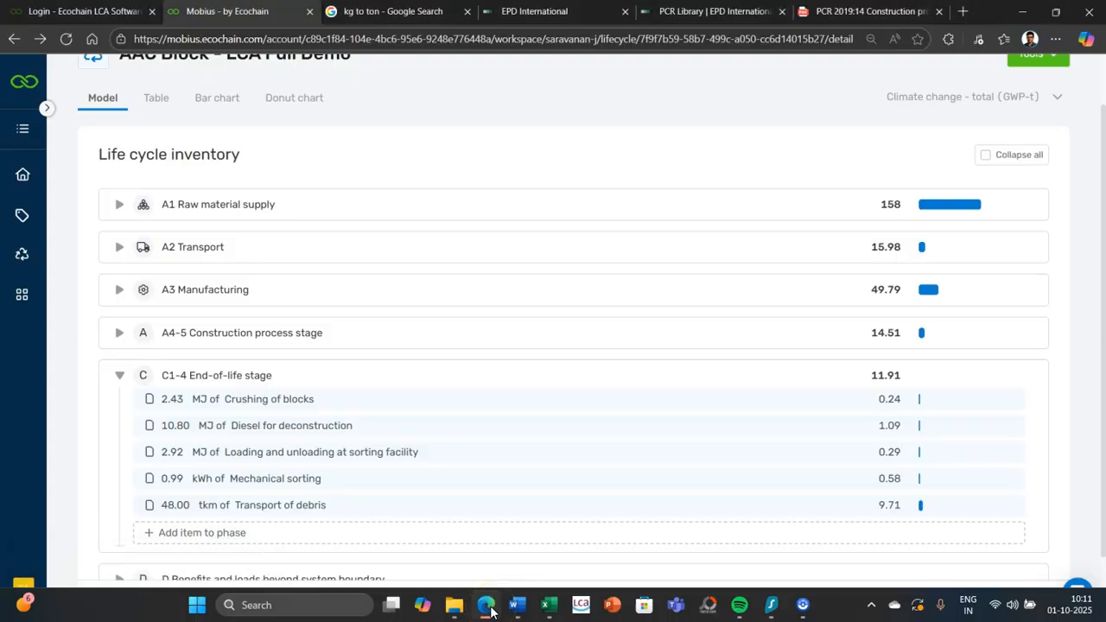
click(487, 606)
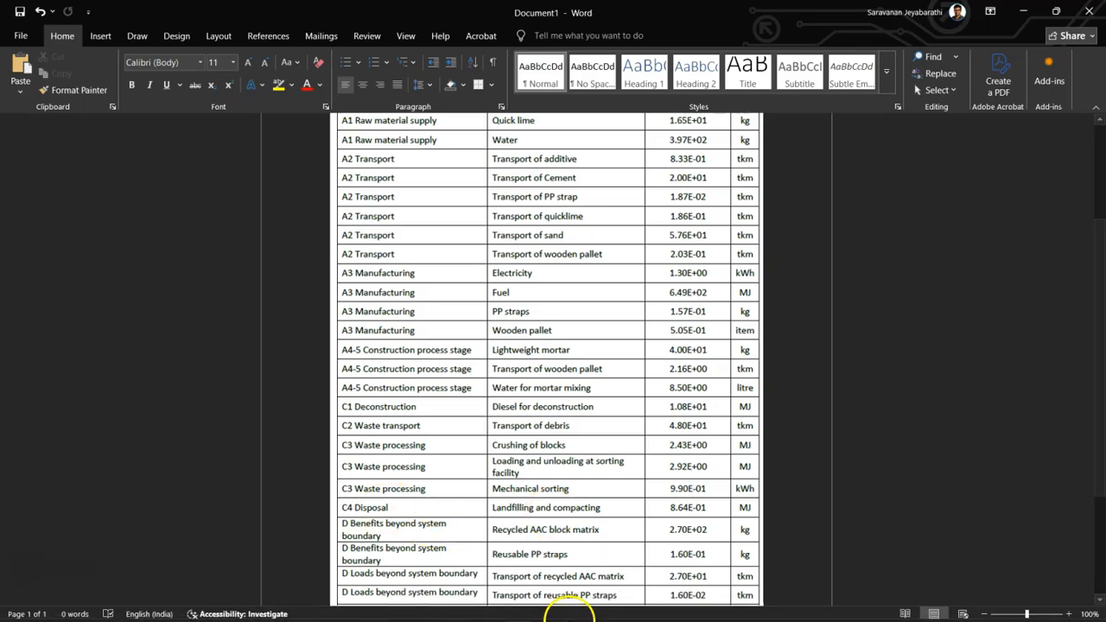
click(484, 606)
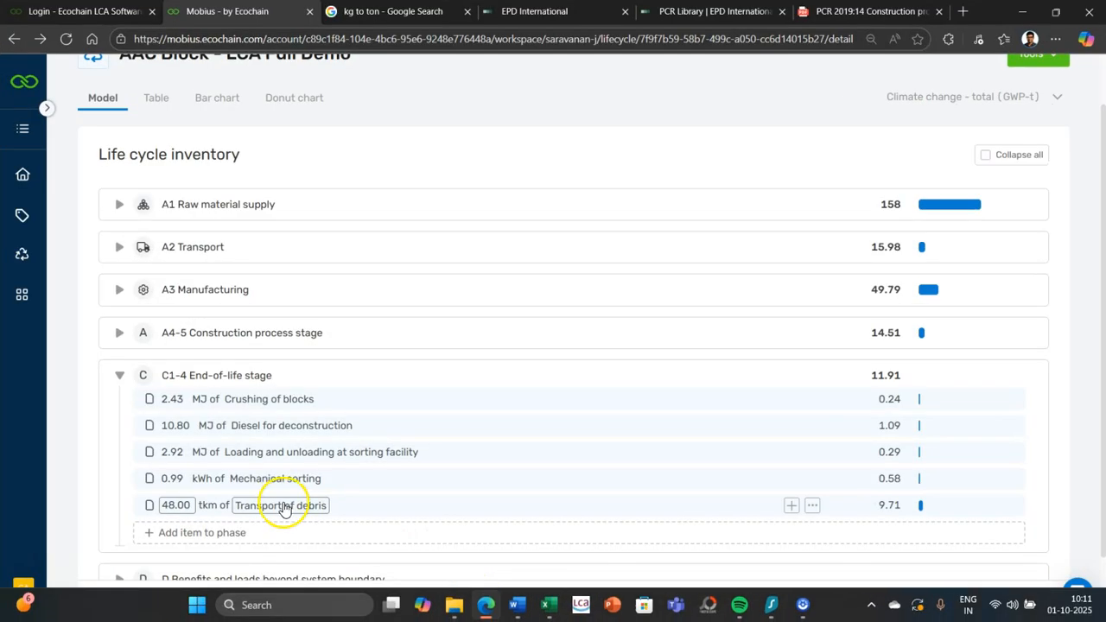
click(218, 530)
click(959, 253)
text(la)
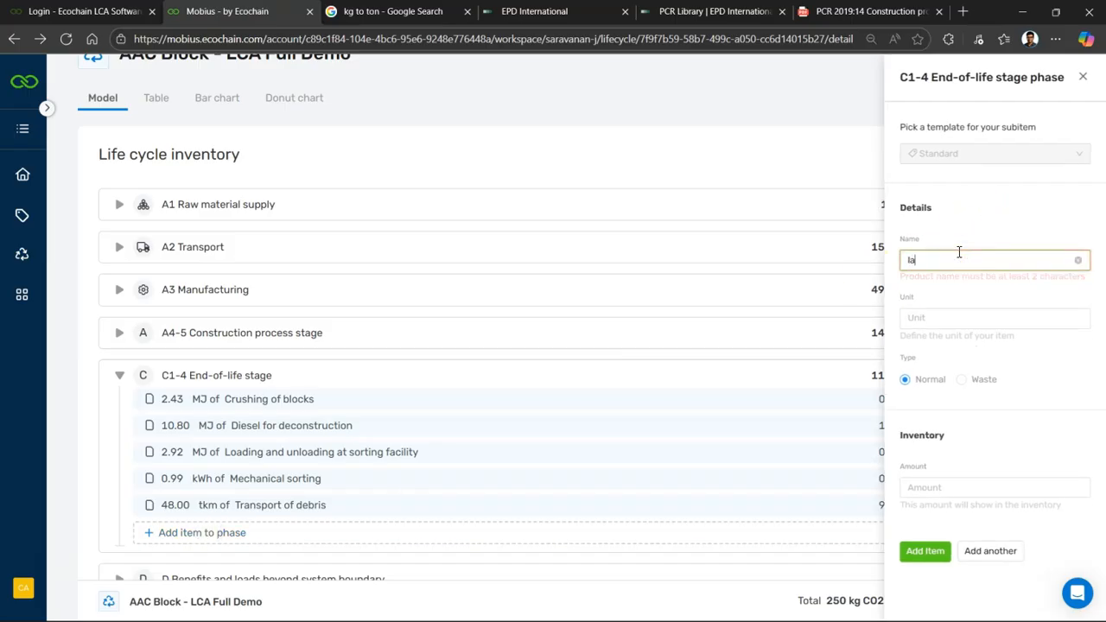
text(ndfilling)
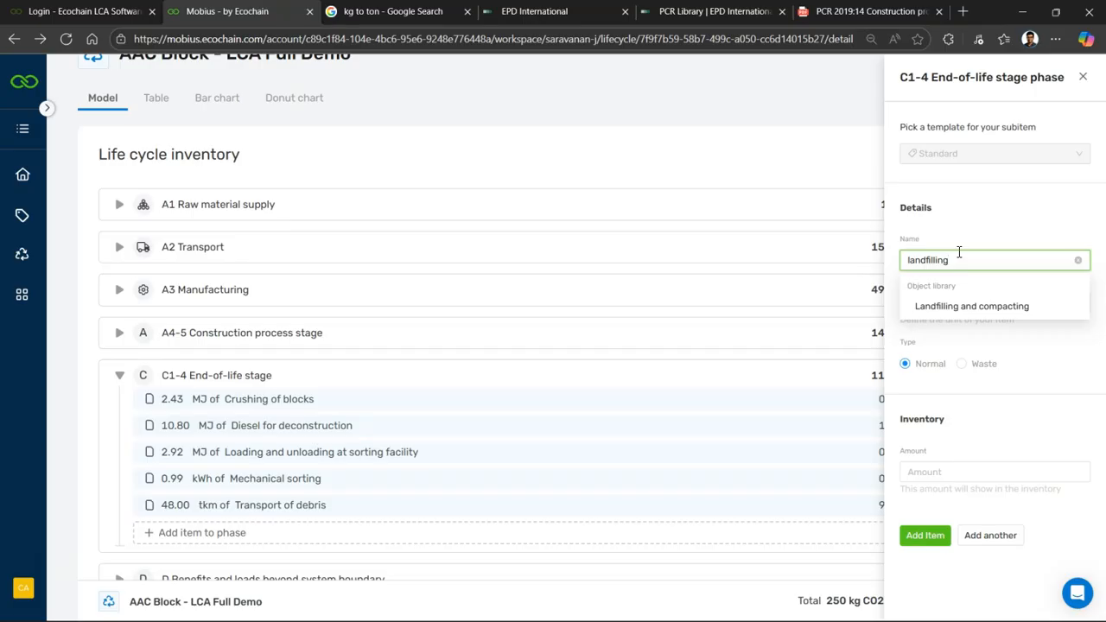
click(980, 305)
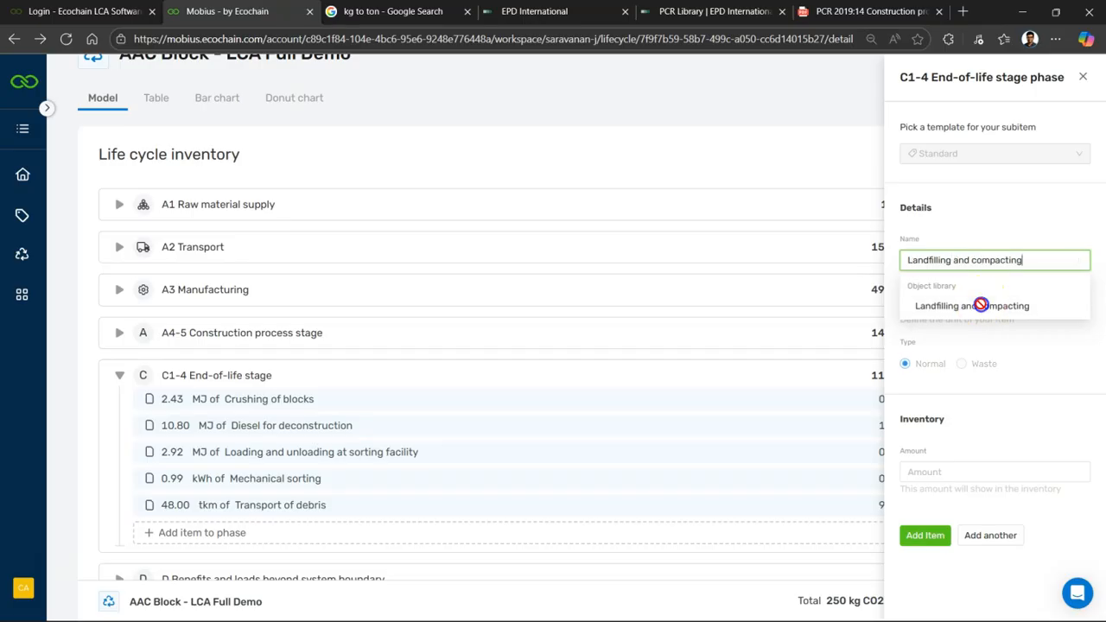
click(989, 223)
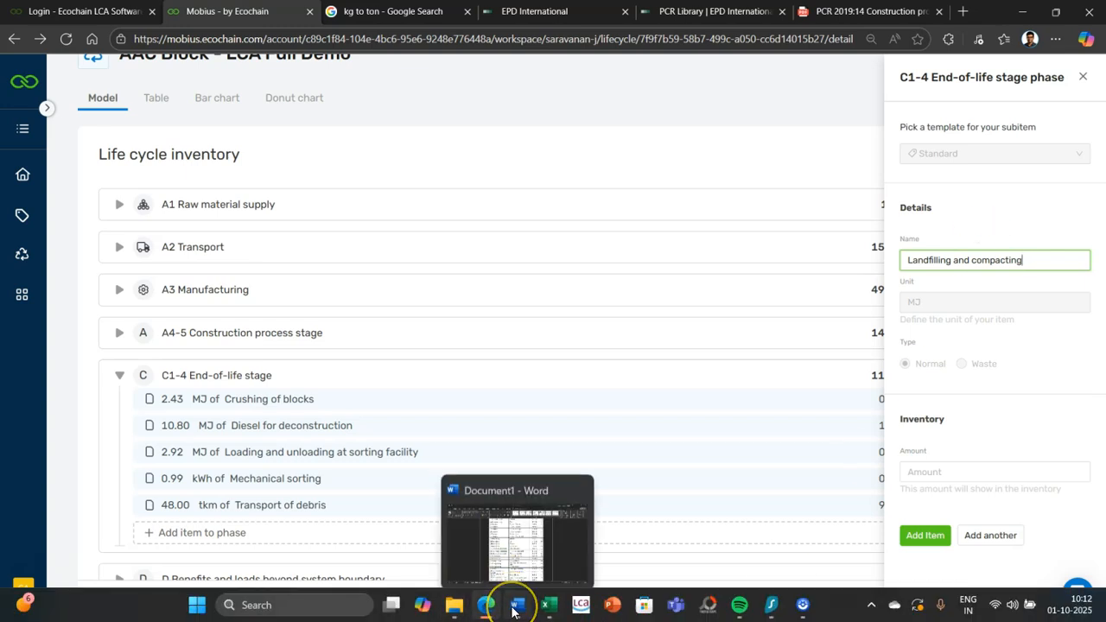
Look up the Landfilling and compacting amount in the Word table, set it to 0.864 MJ, and add the item to the phase.
click(513, 609)
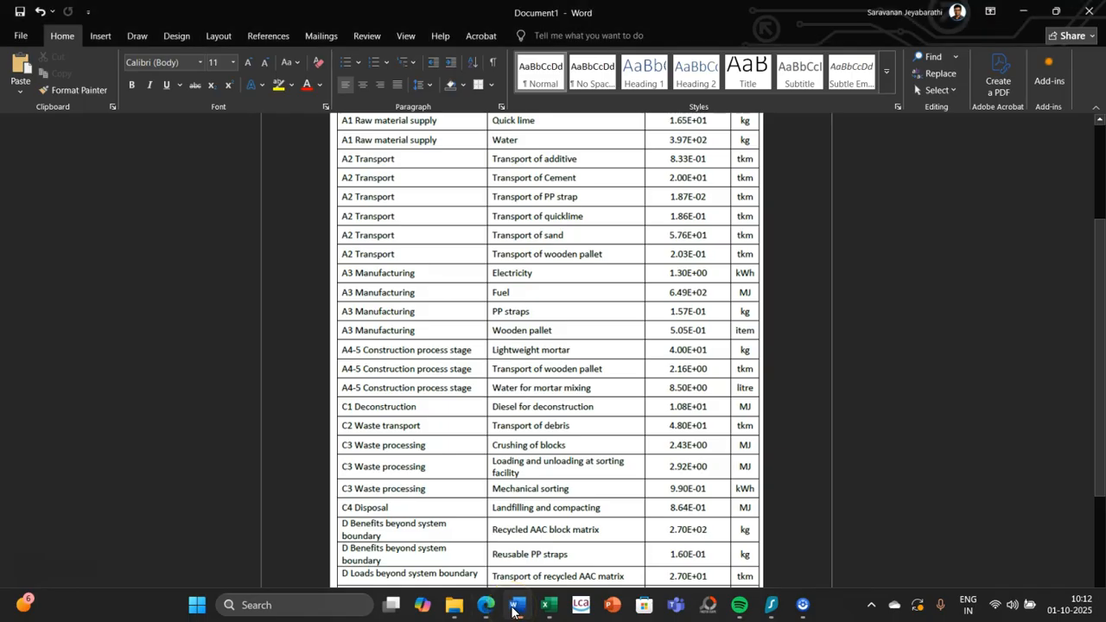
click(513, 609)
click(966, 472)
text(0.864)
click(934, 535)
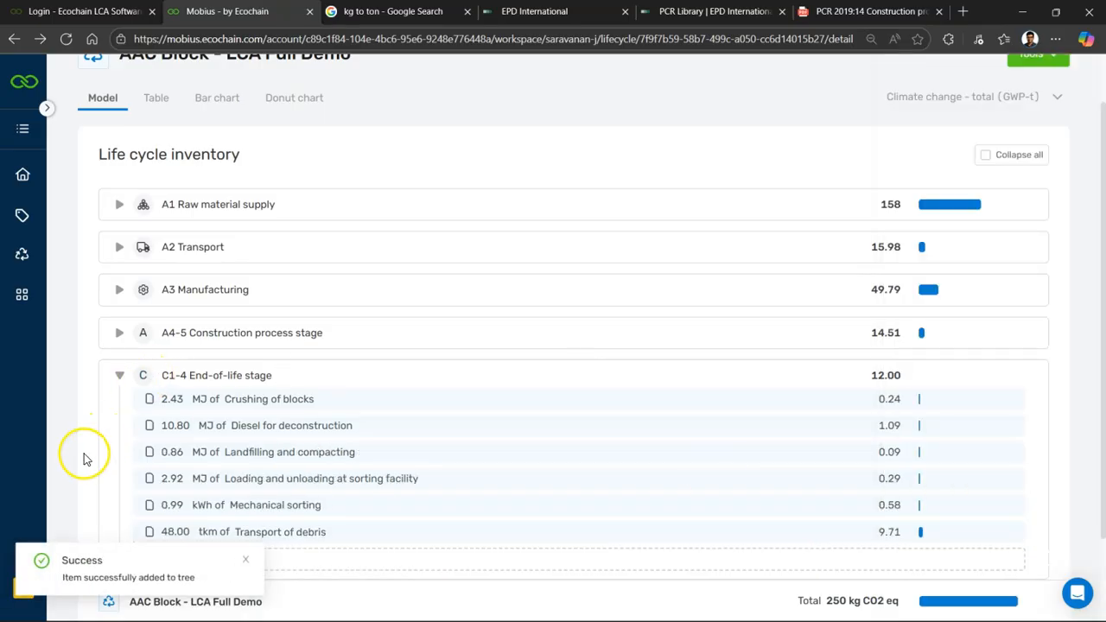
Expand the D Benefits and loads beyond system boundary phase and review the module D rows in the Word table.
scroll(83, 458, down, 2)
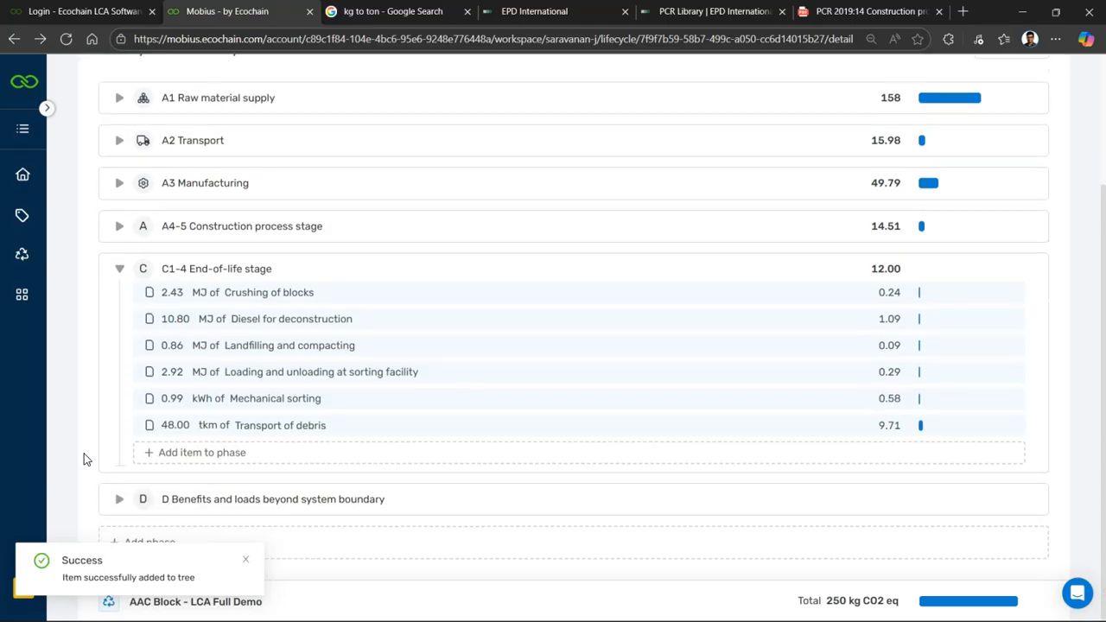
click(118, 500)
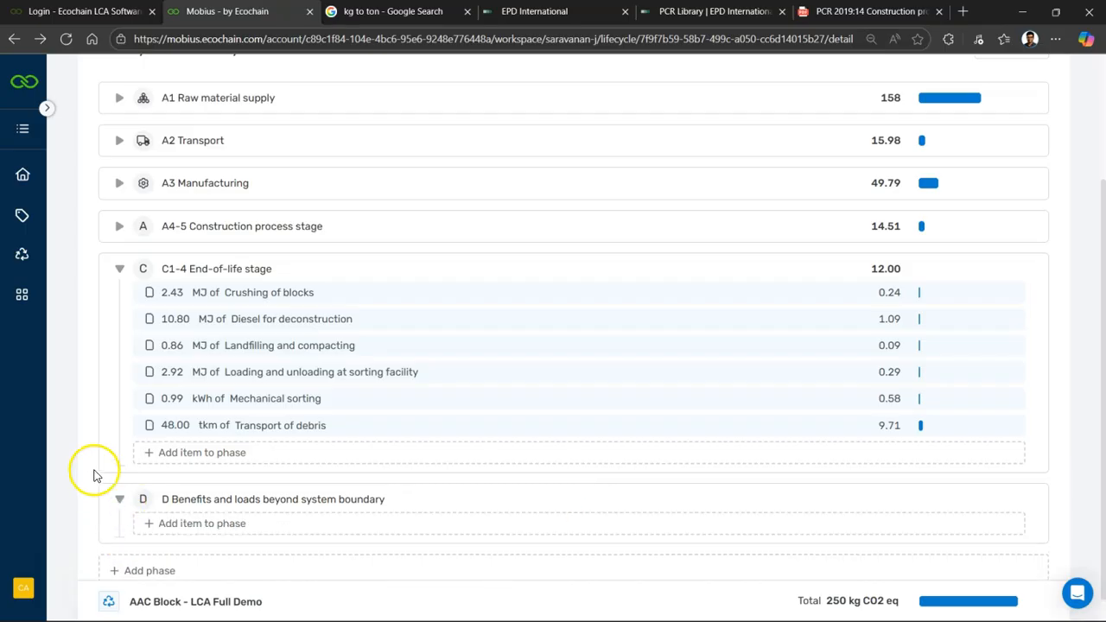
scroll(95, 474, down, 1)
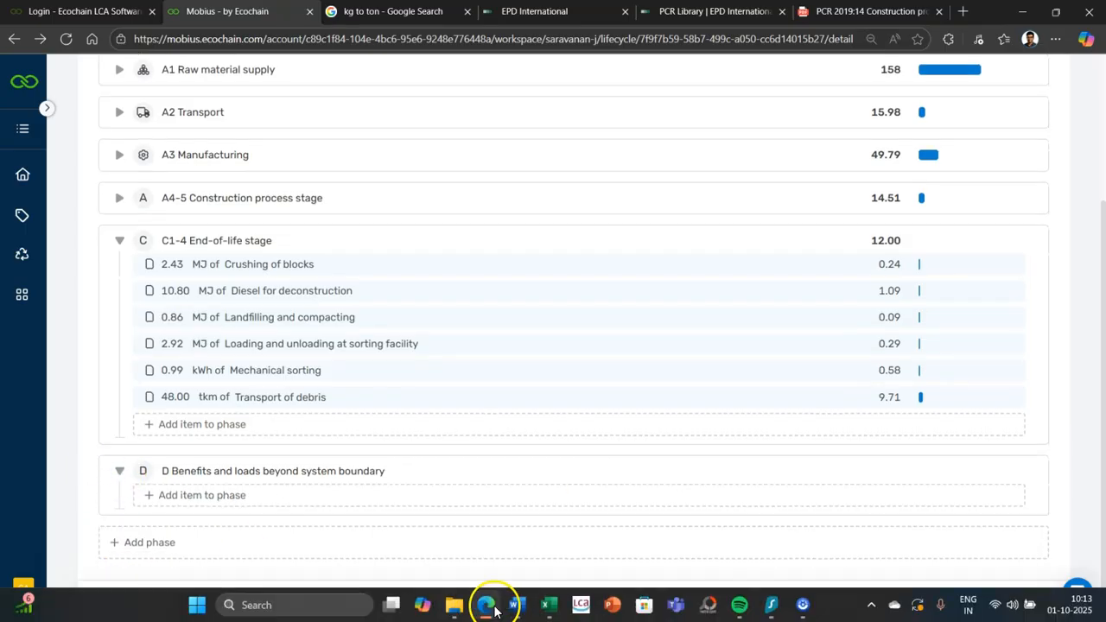
click(514, 605)
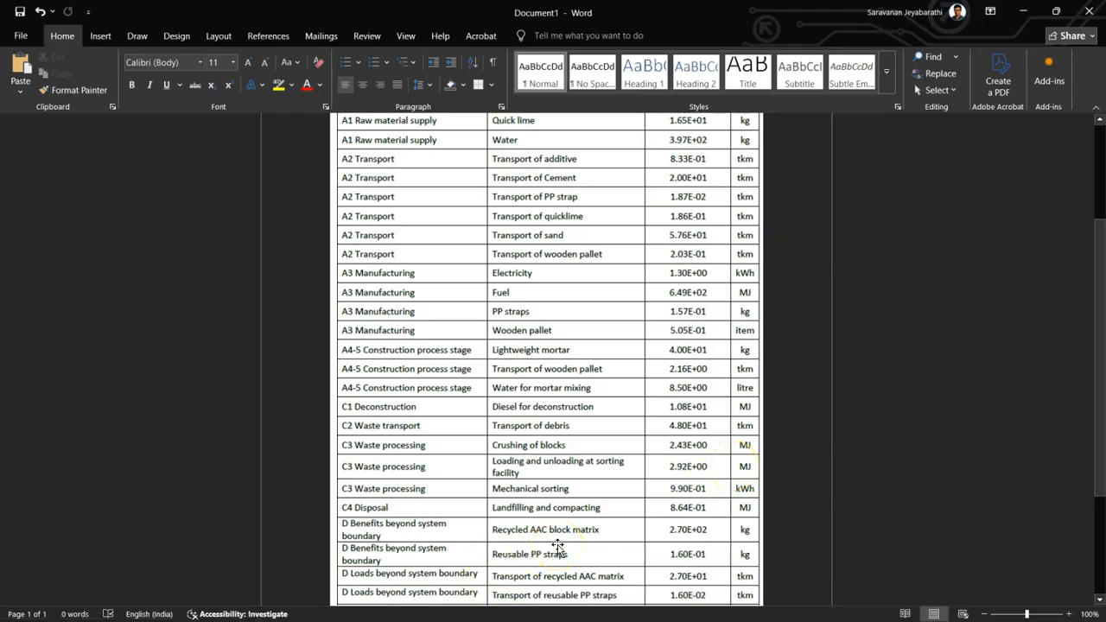
click(512, 537)
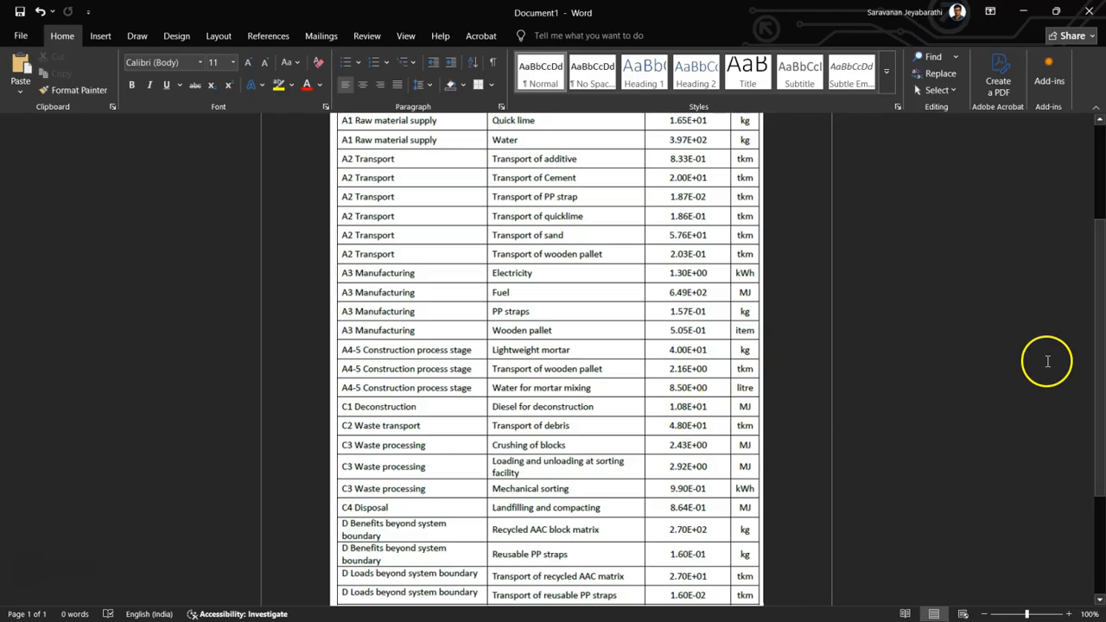
drag(1101, 336, 1102, 350)
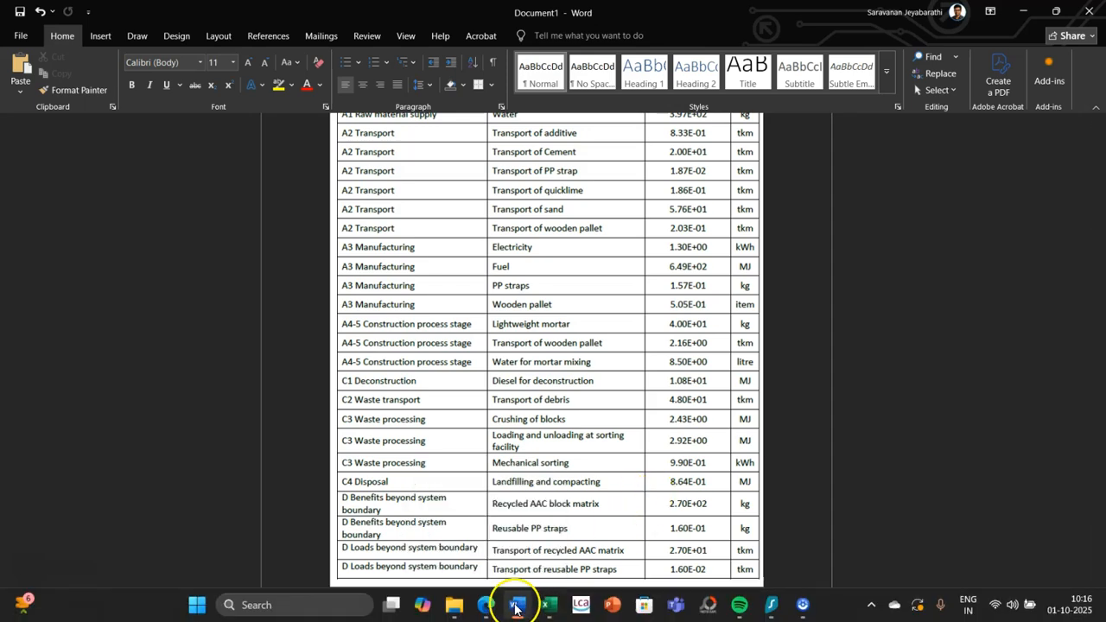
mouse_move(515, 610)
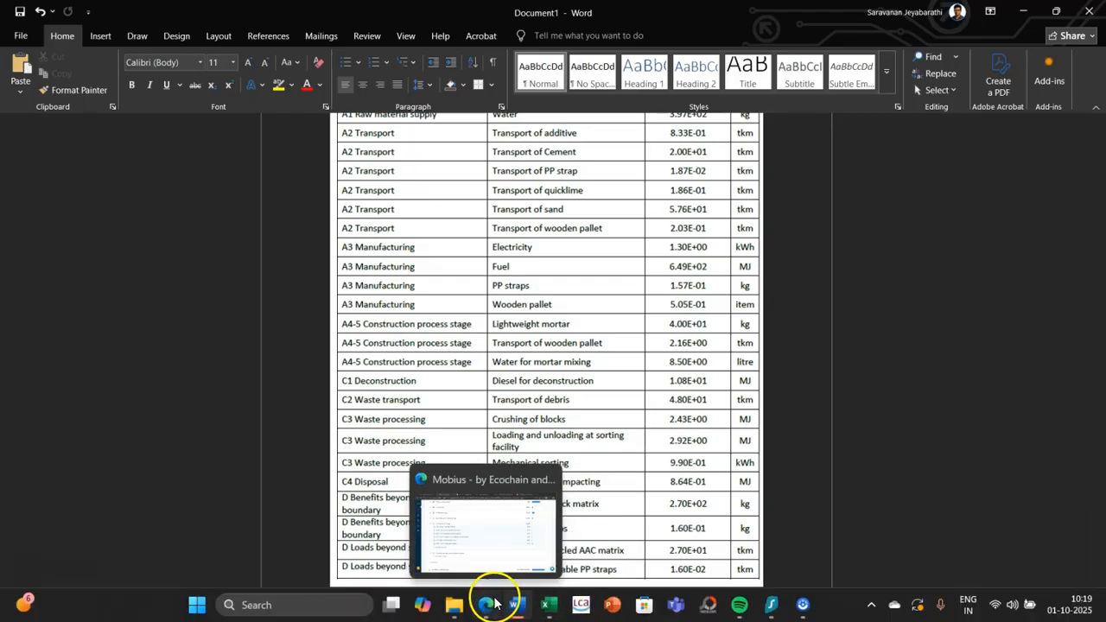
Start a new item in the D Benefits and loads beyond system boundary phase from the library object Recycled AAC block matrix.
click(495, 604)
click(190, 494)
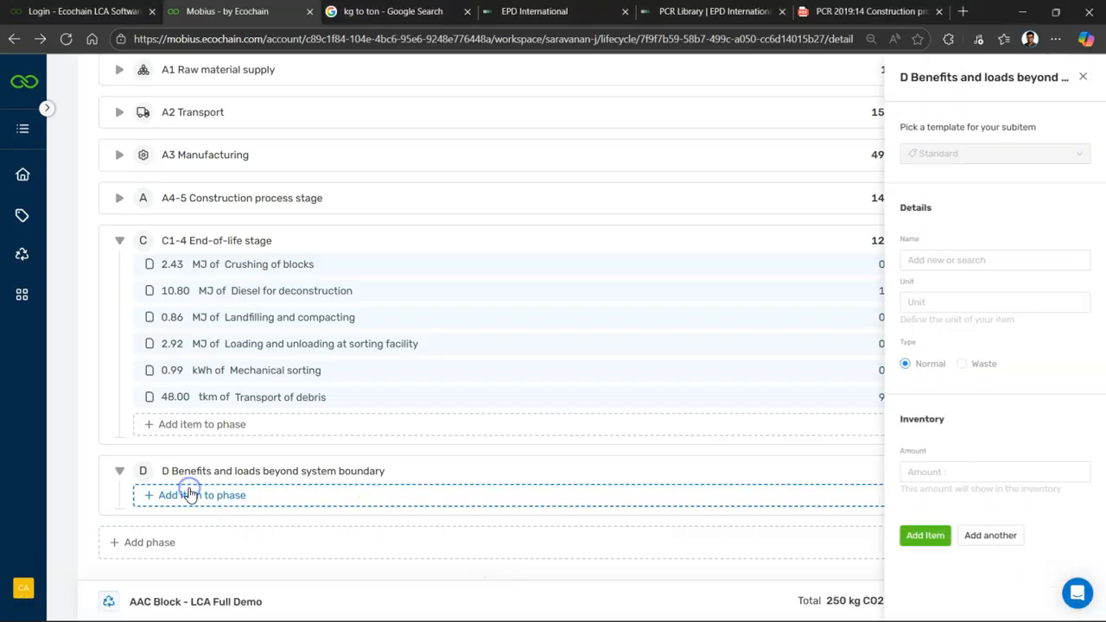
click(960, 260)
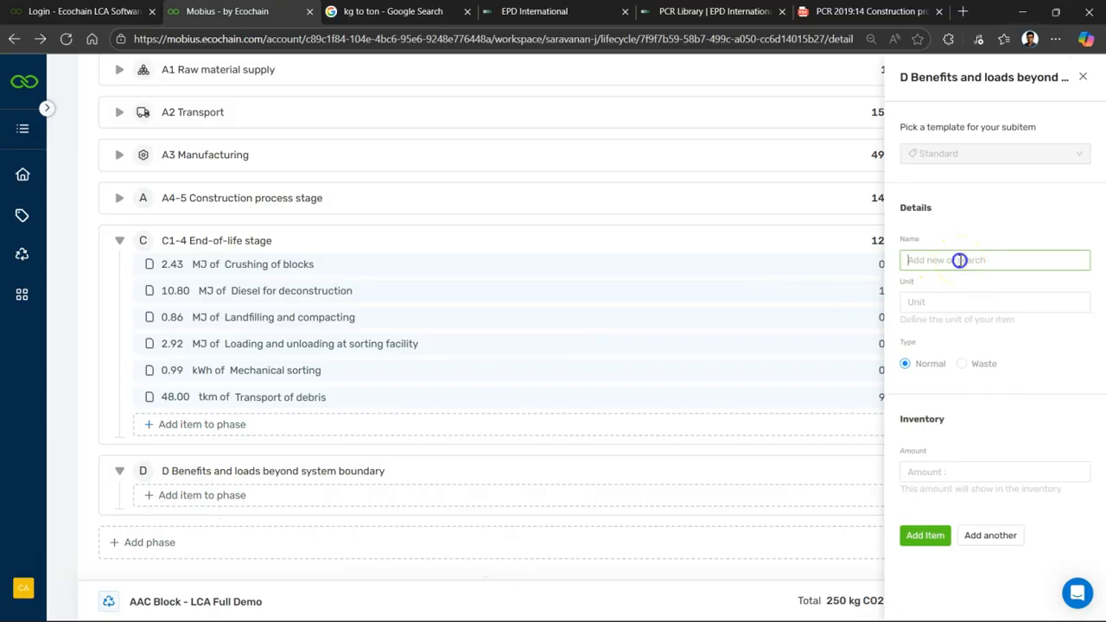
text(recycled)
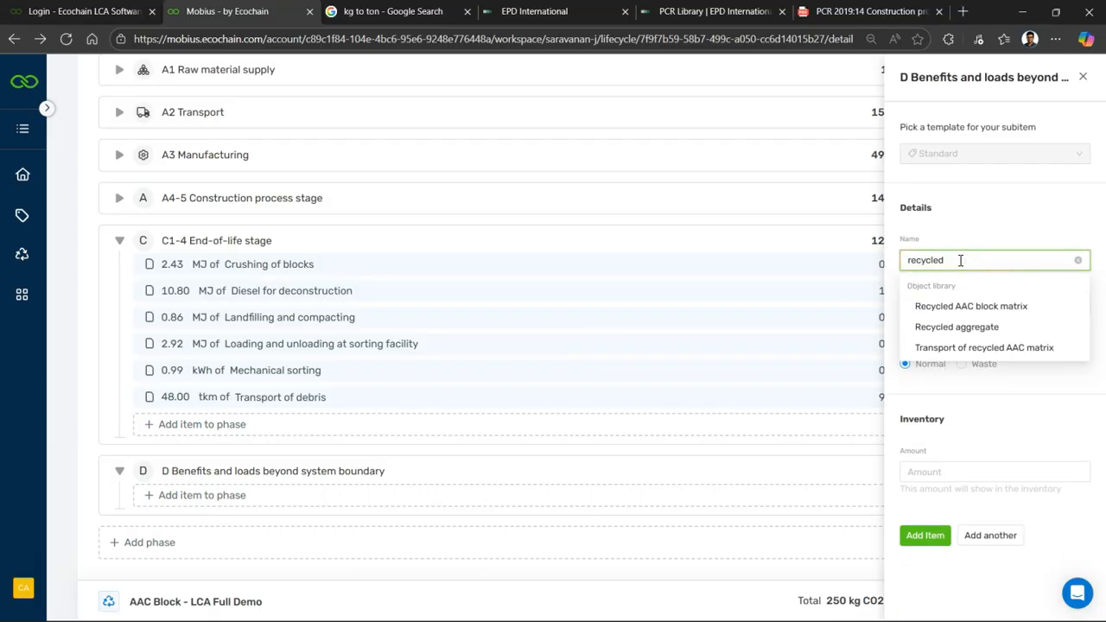
click(992, 305)
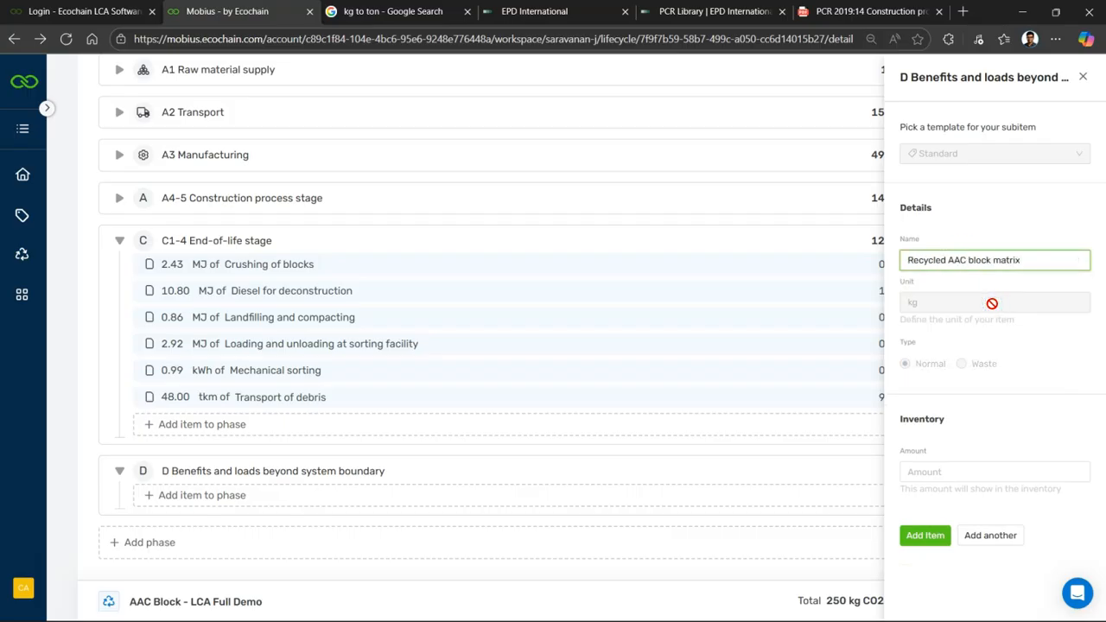
mouse_move(692, 618)
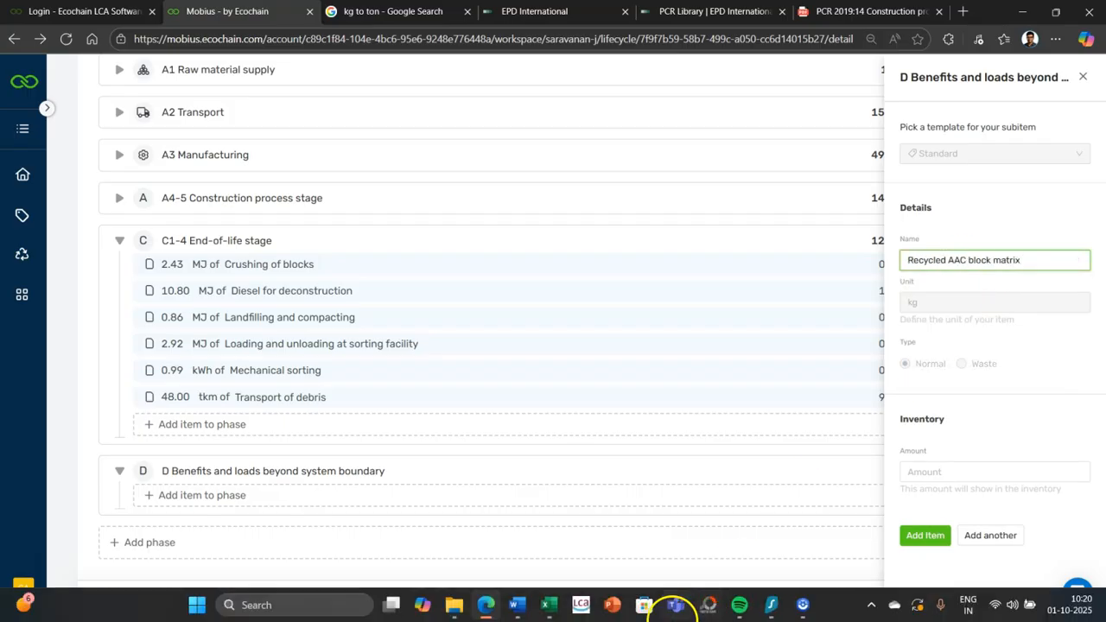
Look up the Recycled AAC block matrix amount in the Word table, set it to 270 kg, and add the item to the phase.
click(521, 607)
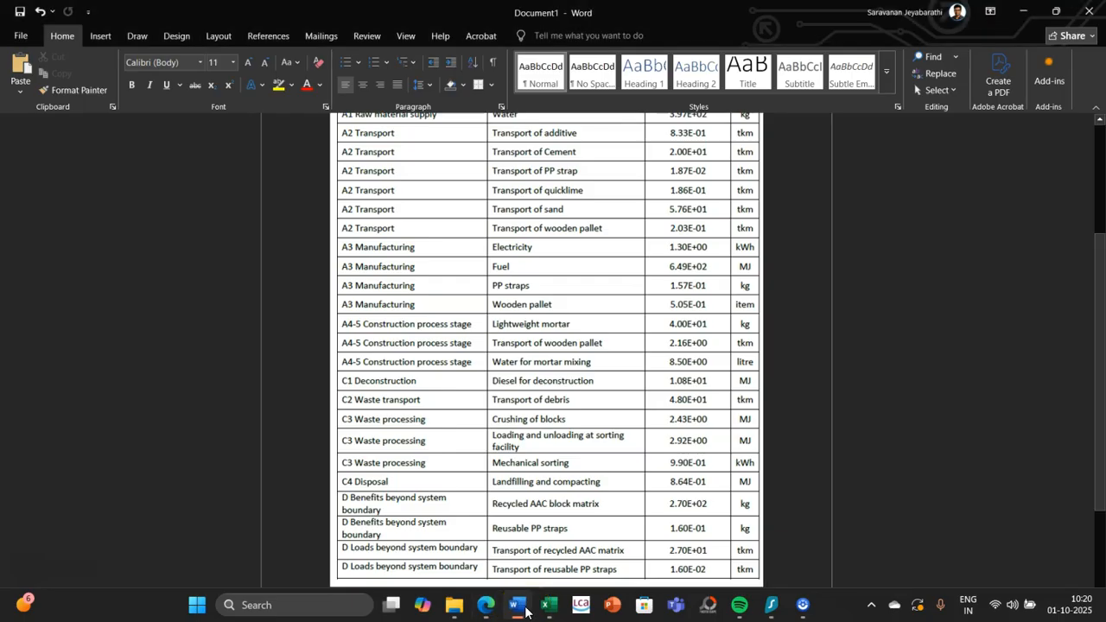
click(521, 608)
click(925, 467)
text(270)
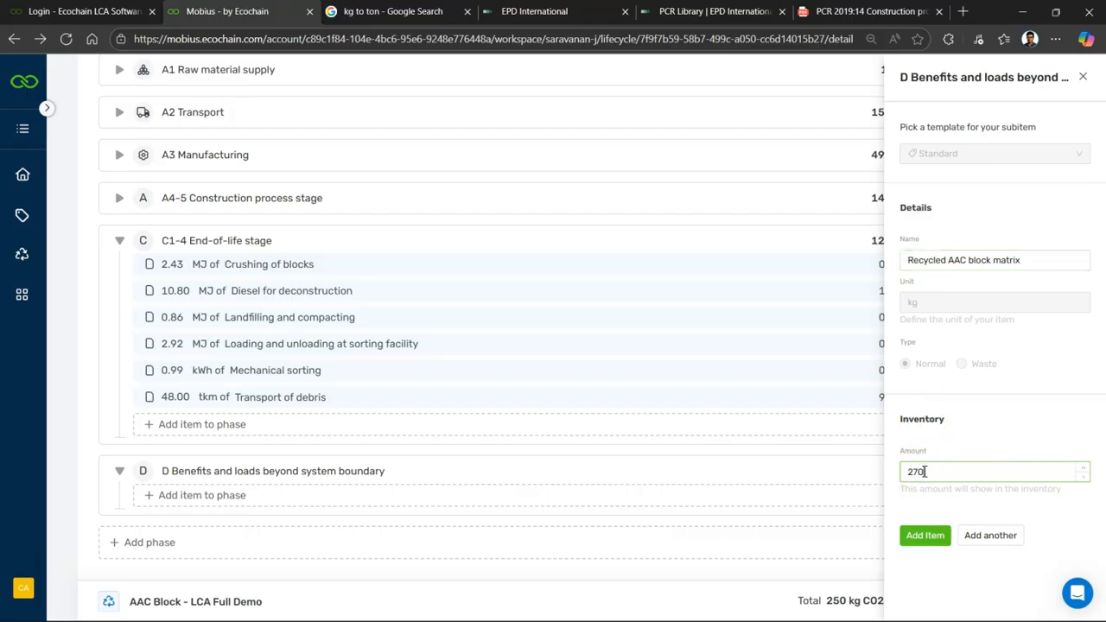
click(925, 534)
click(926, 535)
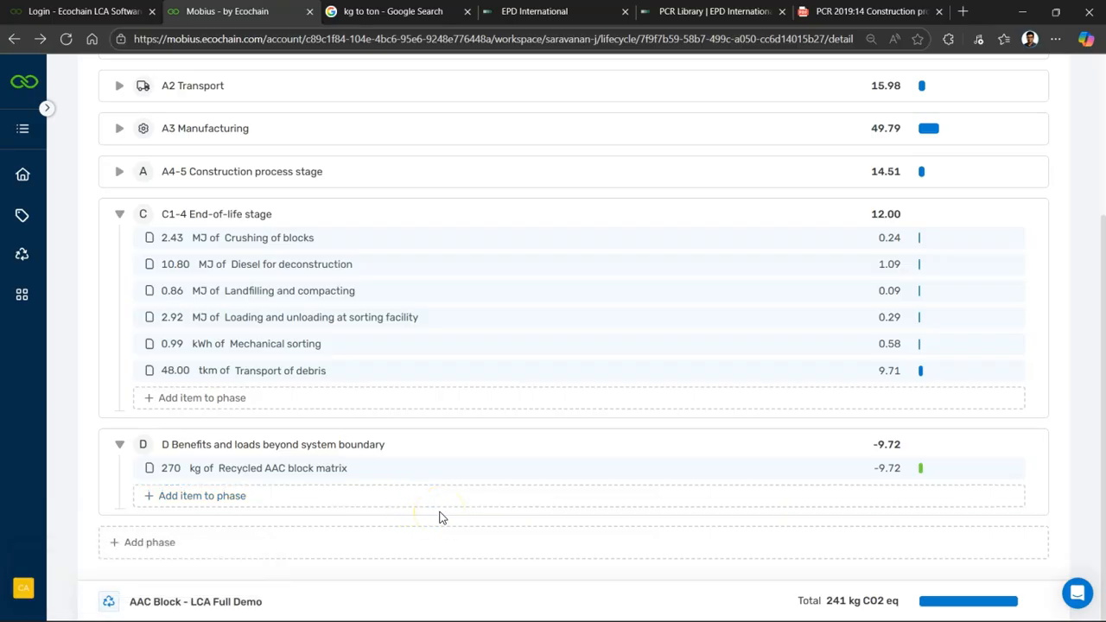
Inspect the details of the Recycled AAC block matrix item and save its main mass property as -1 kg.
click(471, 474)
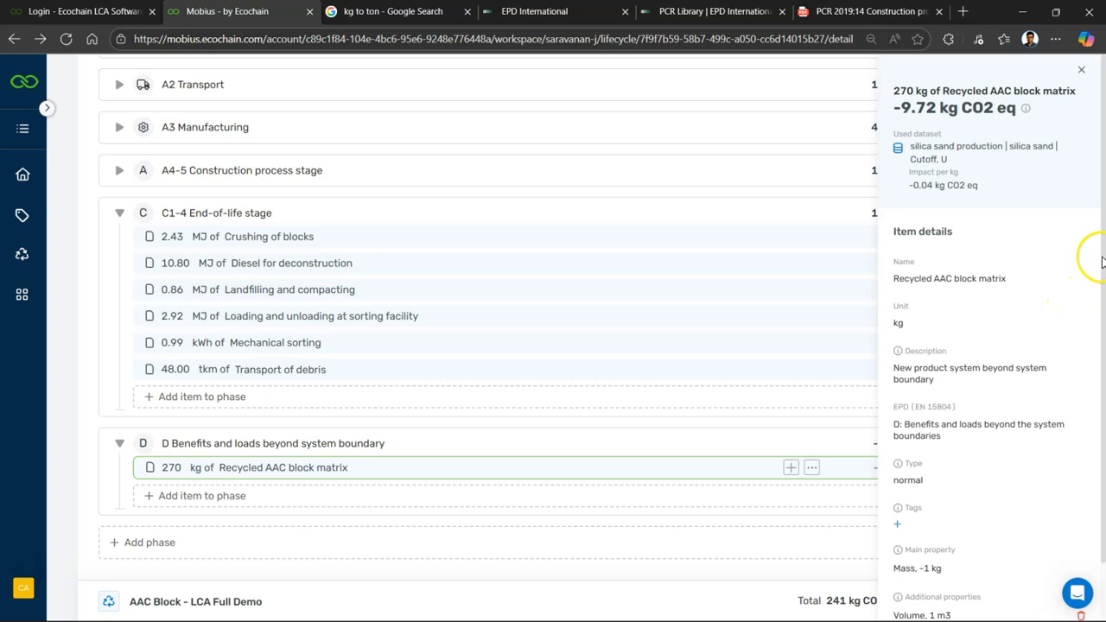
scroll(1101, 262, down, 1)
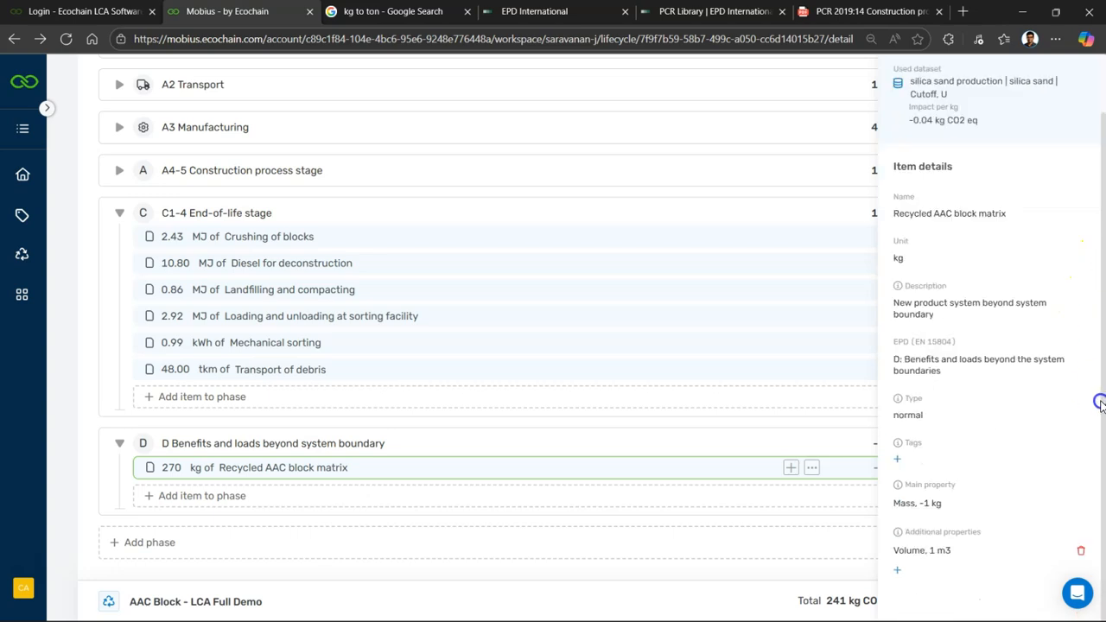
click(955, 506)
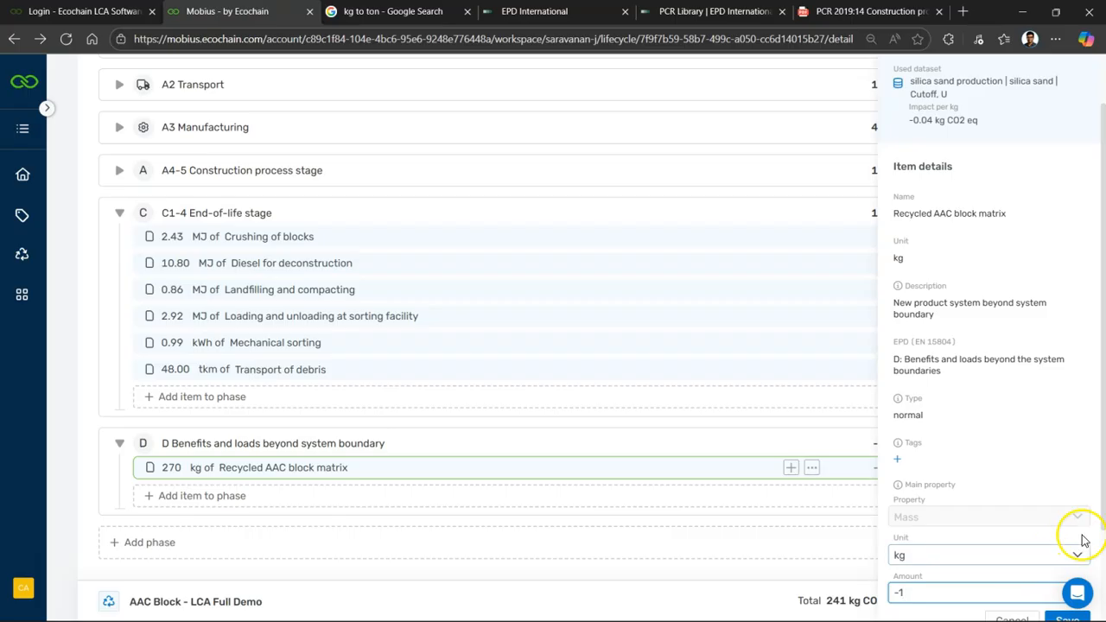
scroll(1094, 544, down, 2)
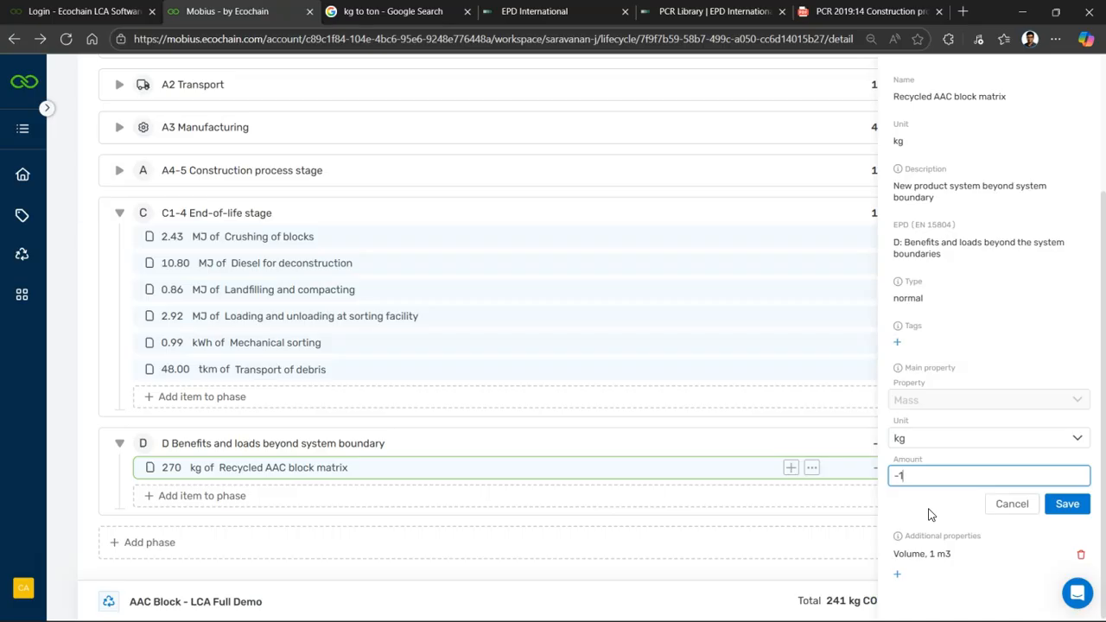
click(916, 475)
click(1066, 504)
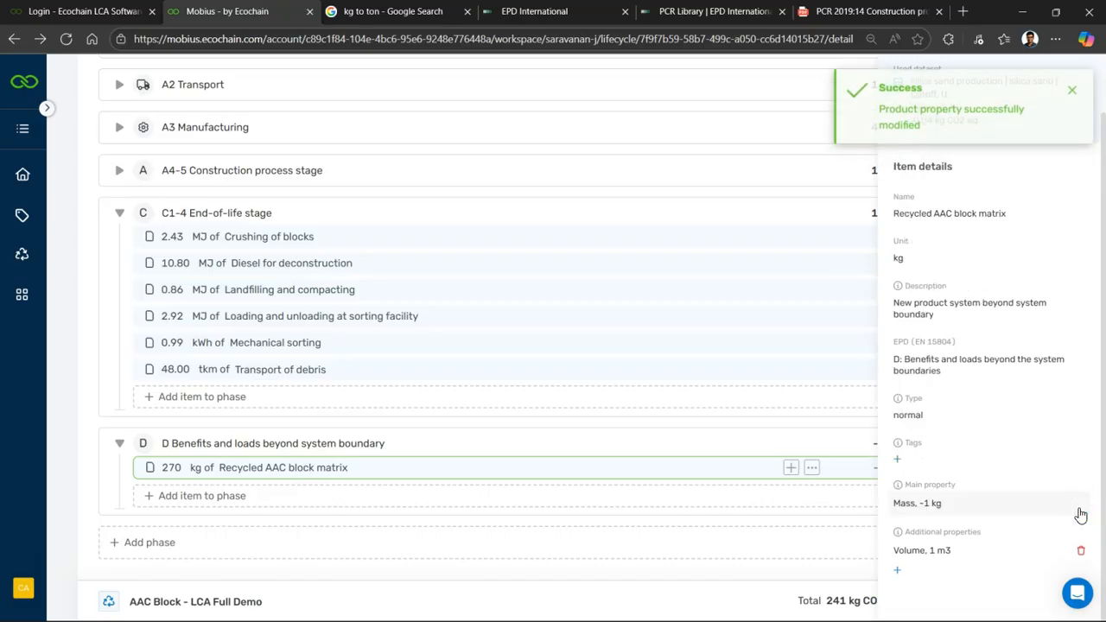
click(95, 422)
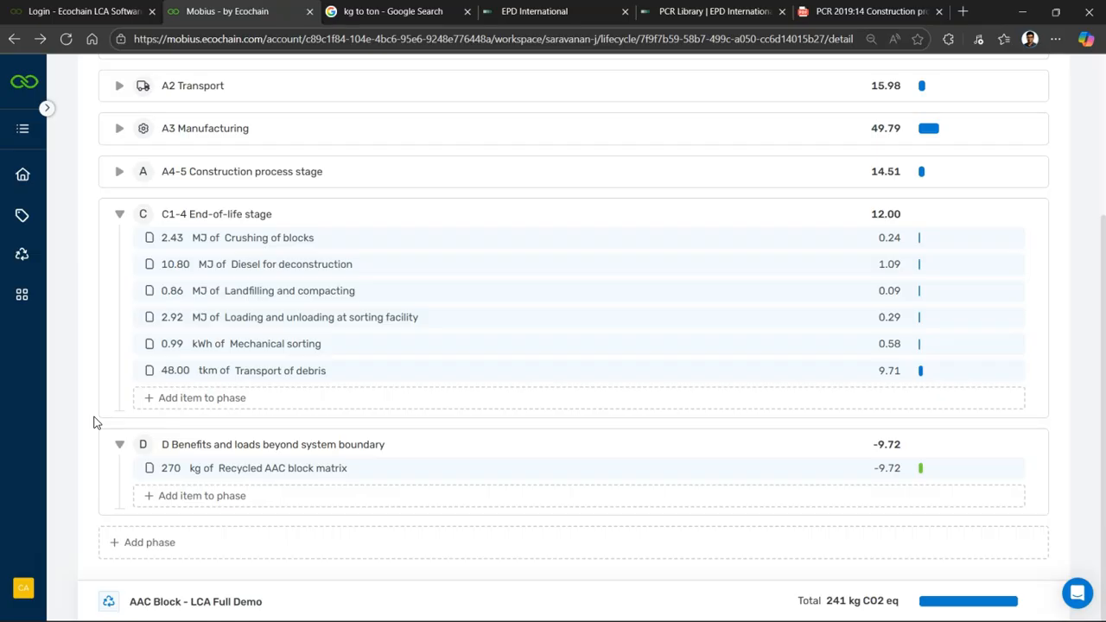
Expand the A3 Manufacturing phase and compare its items with the D Benefits and loads beyond system boundary phase.
click(119, 130)
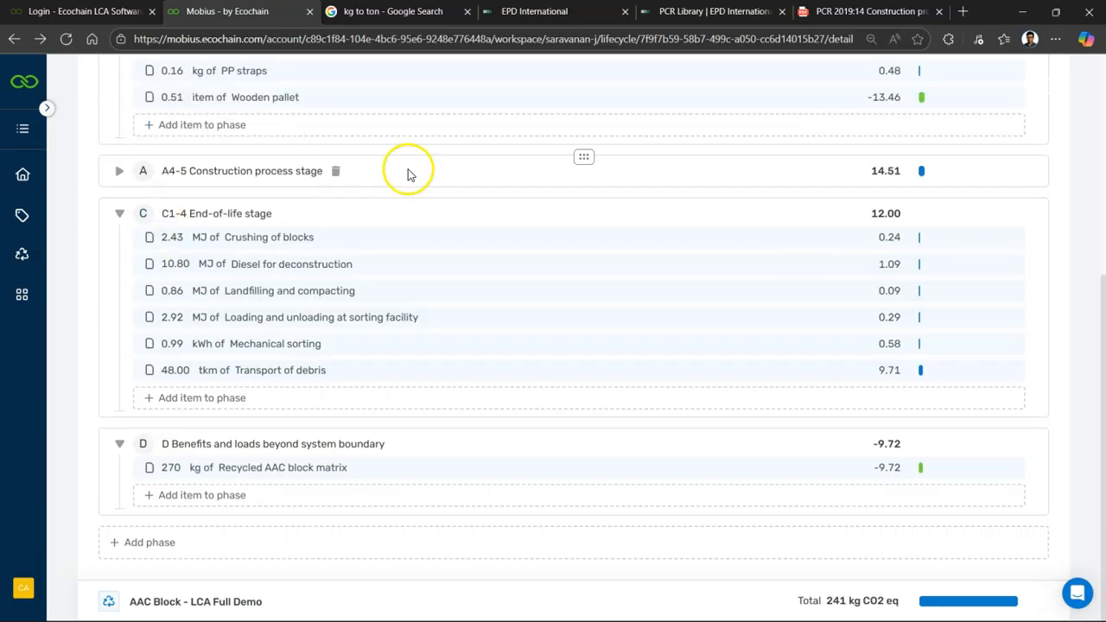
scroll(91, 181, up, 2)
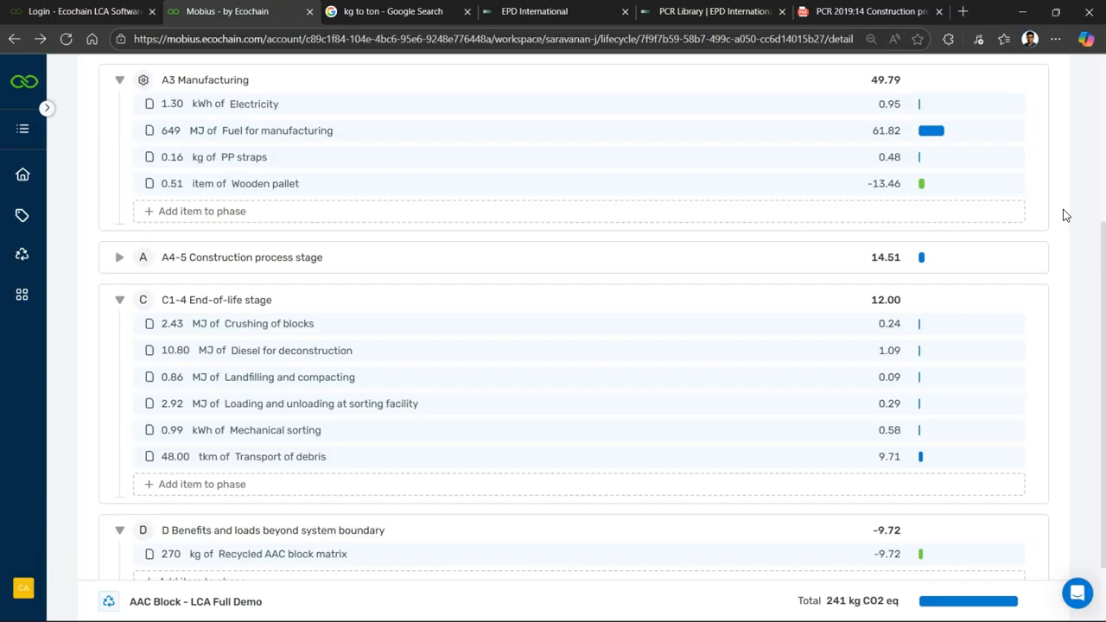
scroll(1089, 299, down, 1)
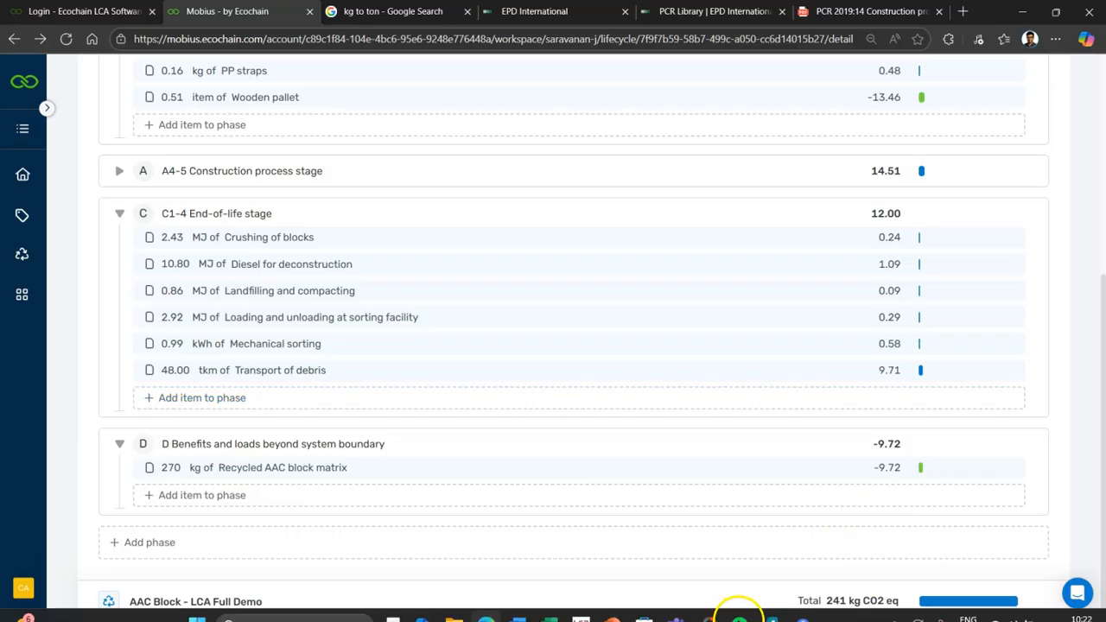
Check the Word table and start a new D Benefits and loads beyond system boundary item from the library object Reusable PP straps.
click(517, 607)
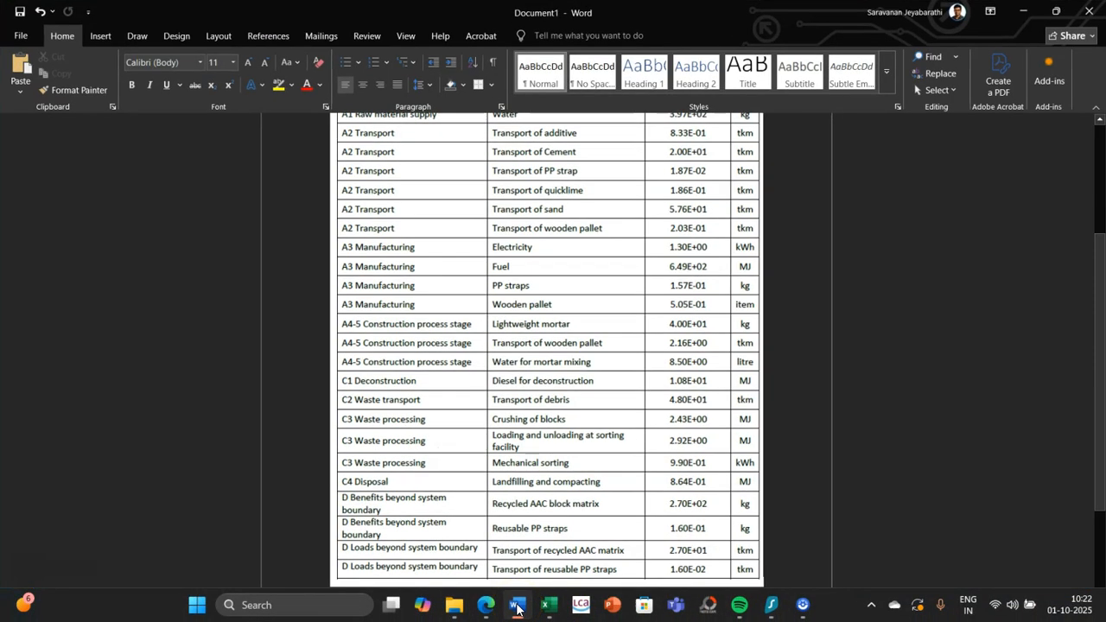
click(517, 607)
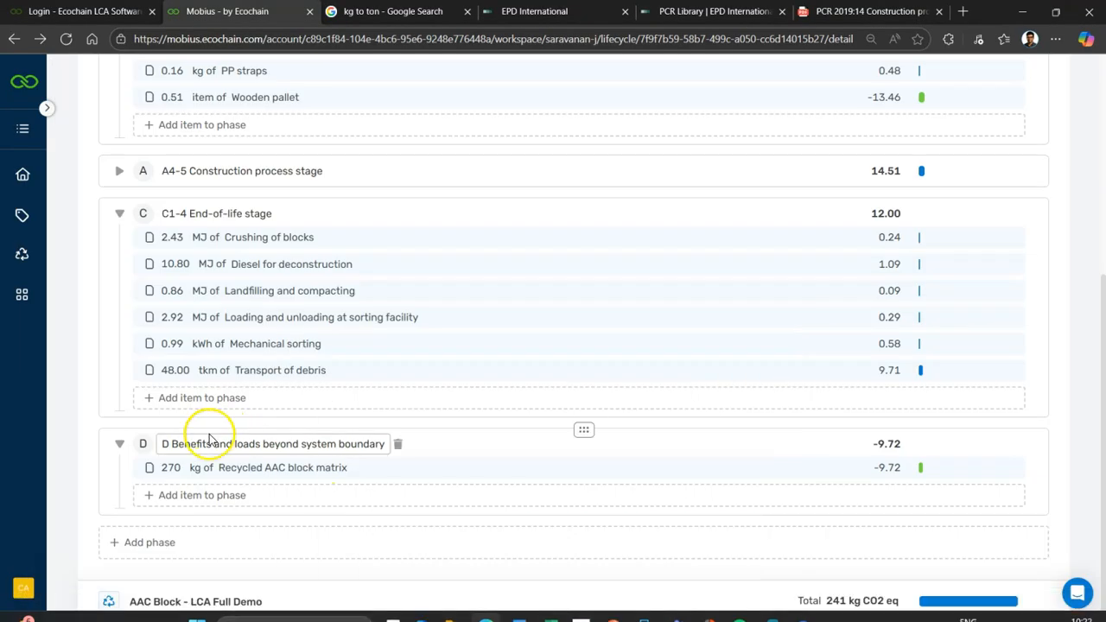
click(208, 501)
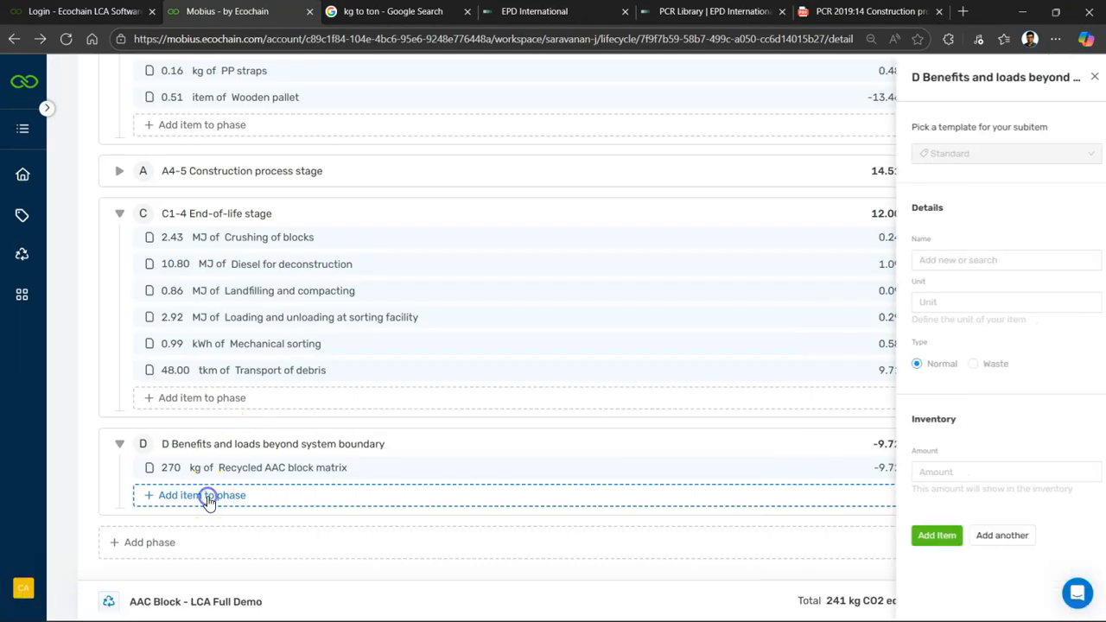
click(951, 264)
text(re)
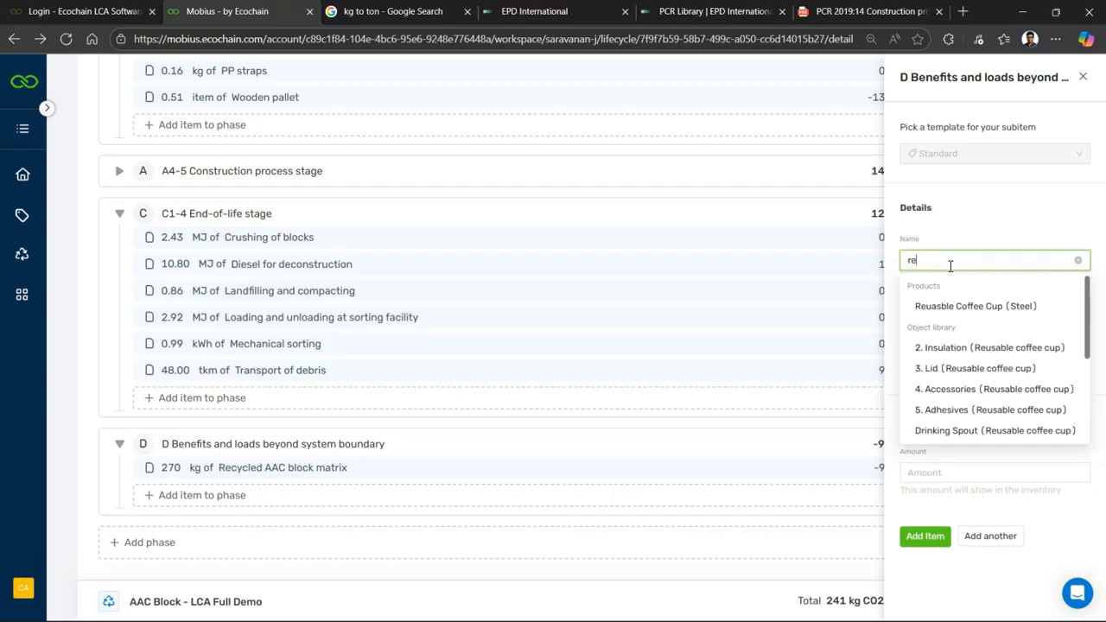
text(usa)
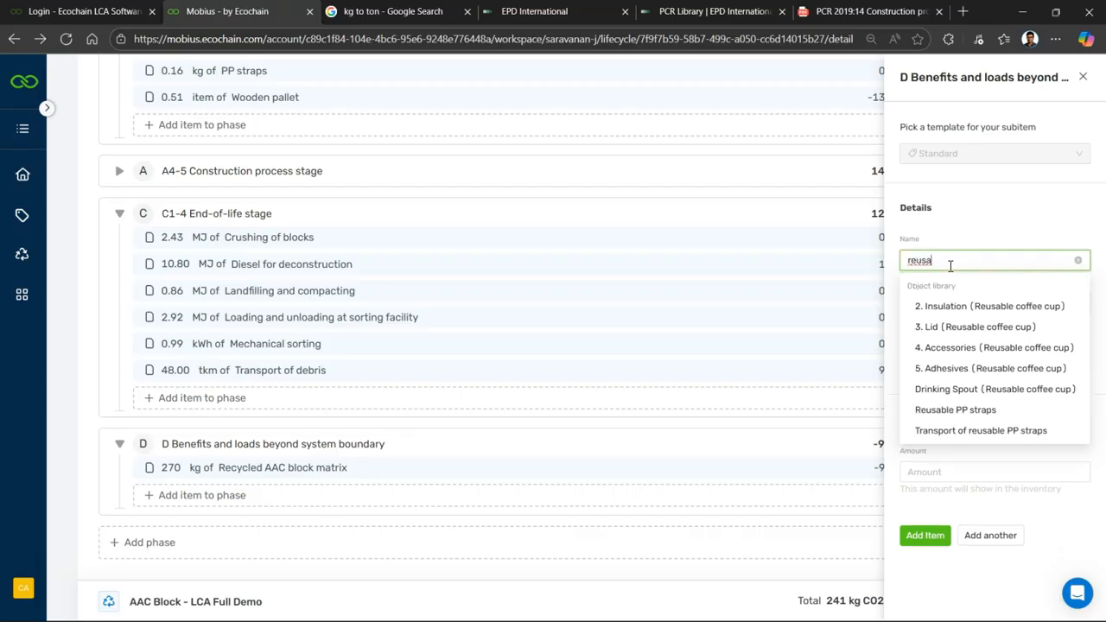
click(944, 415)
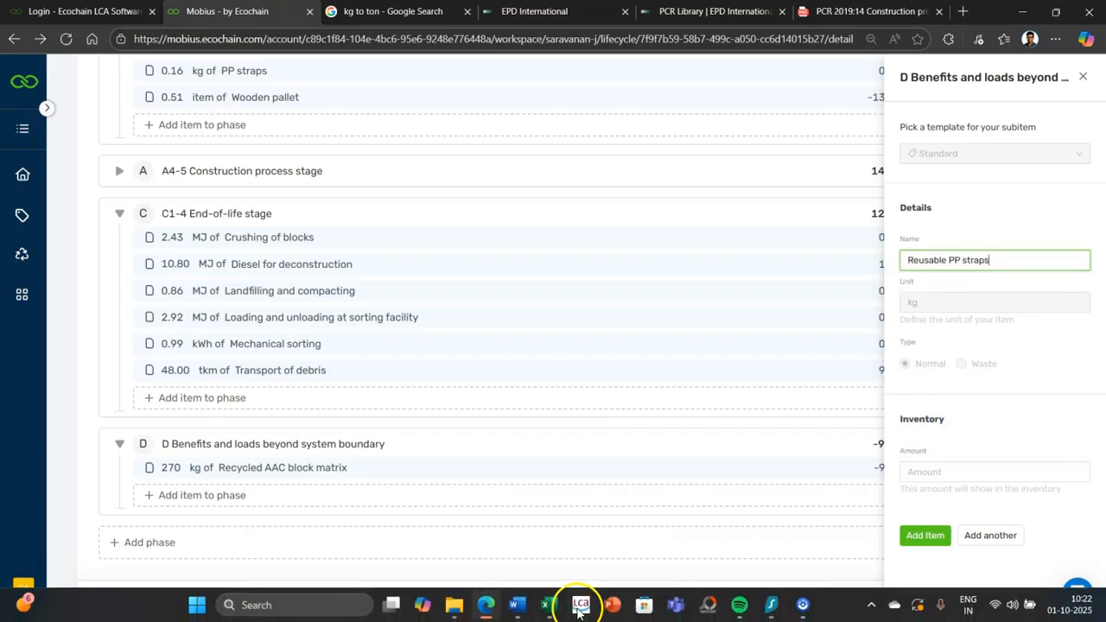
Look up the Reusable PP straps amount in the Word table, set it to 0.16 kg, and add the item to the phase.
click(519, 605)
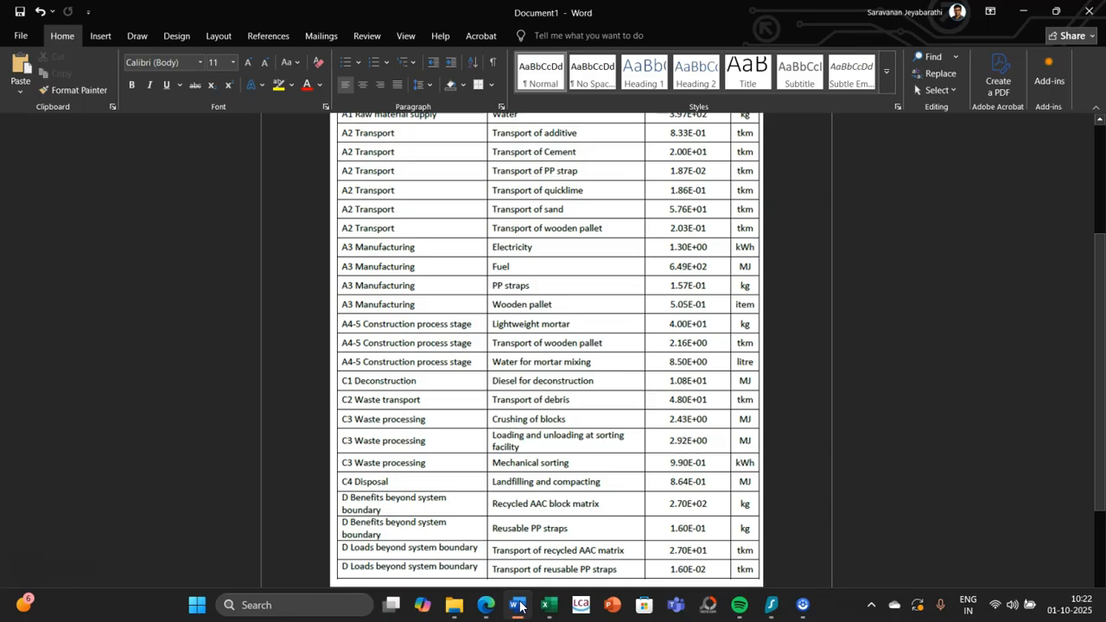
click(518, 605)
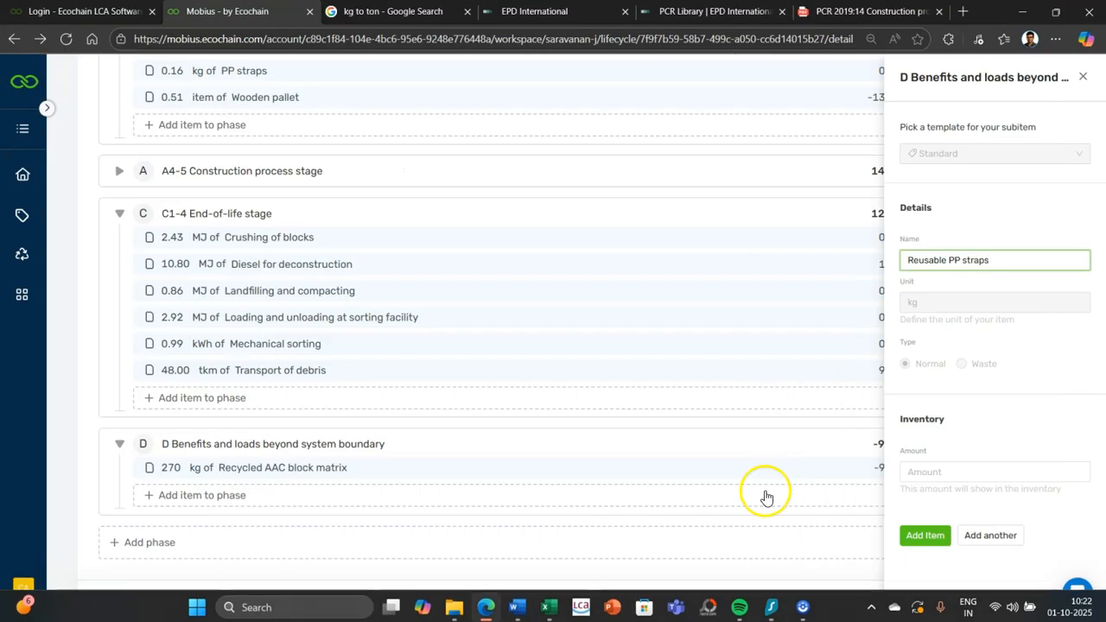
click(929, 474)
text(0)
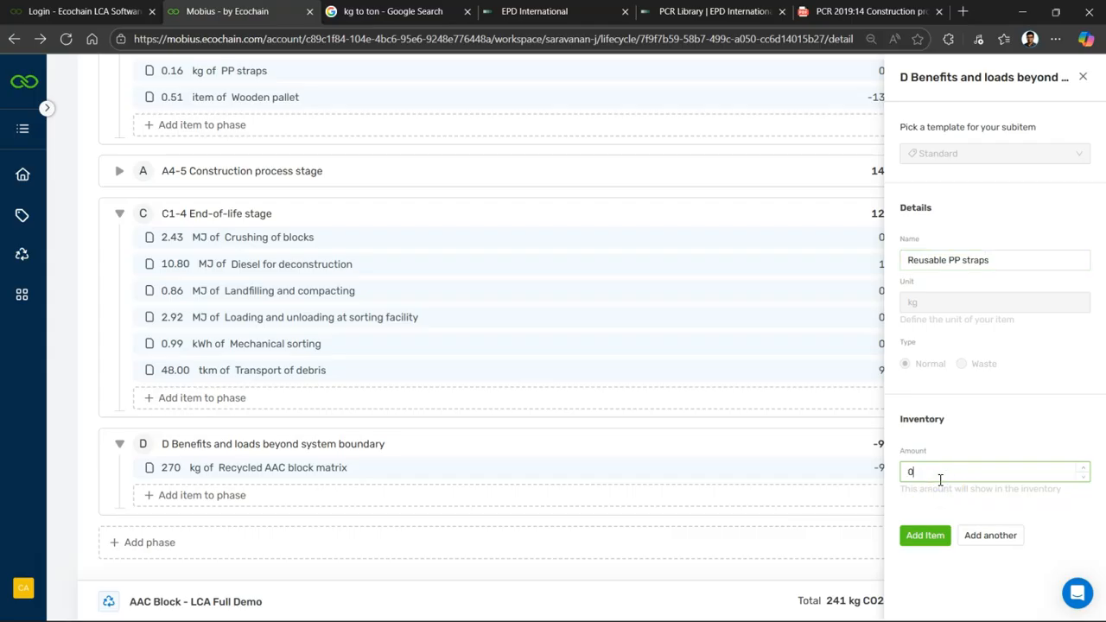
text(.57)
key(Left)
key(Left)
text(1)
click(918, 536)
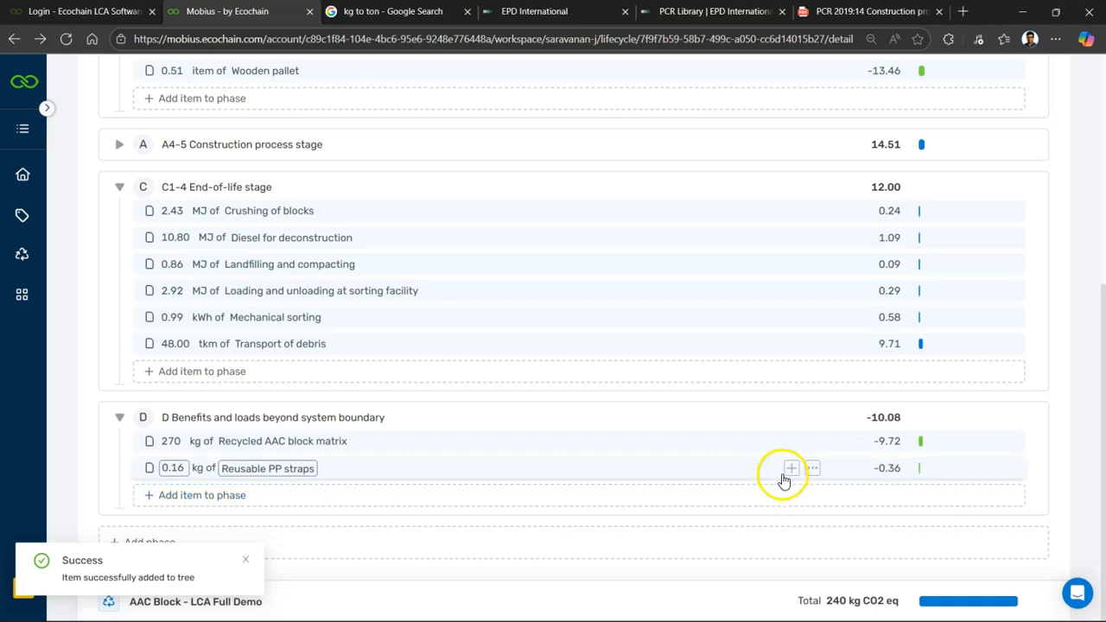
Start another item in the D Benefits and loads beyond system boundary phase from the library object Transport of recycled AAC matrix.
click(519, 609)
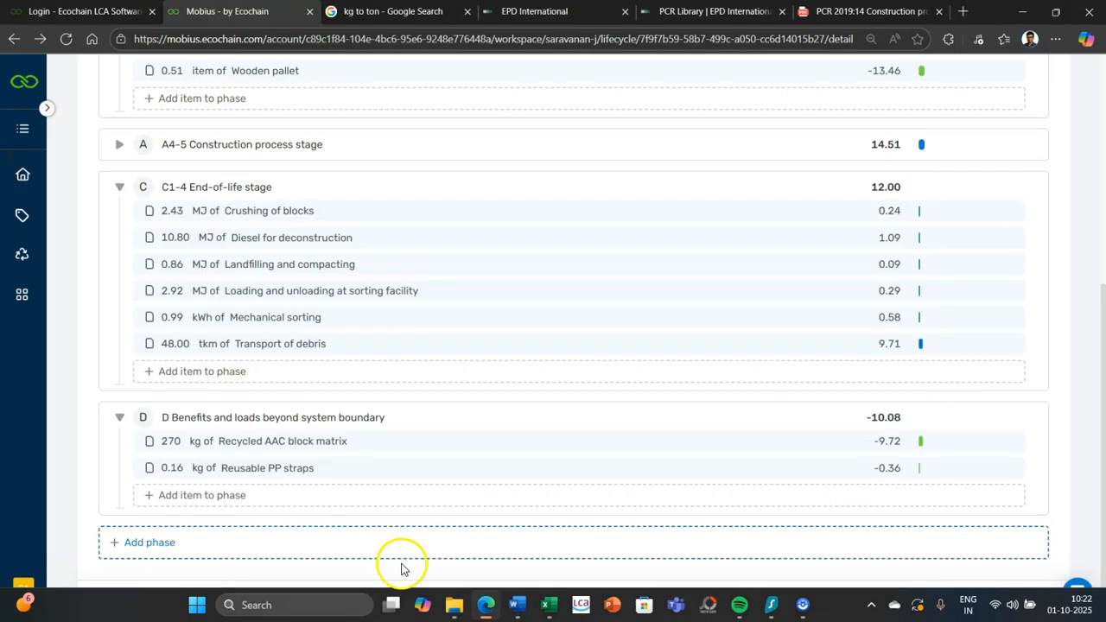
click(487, 605)
click(173, 499)
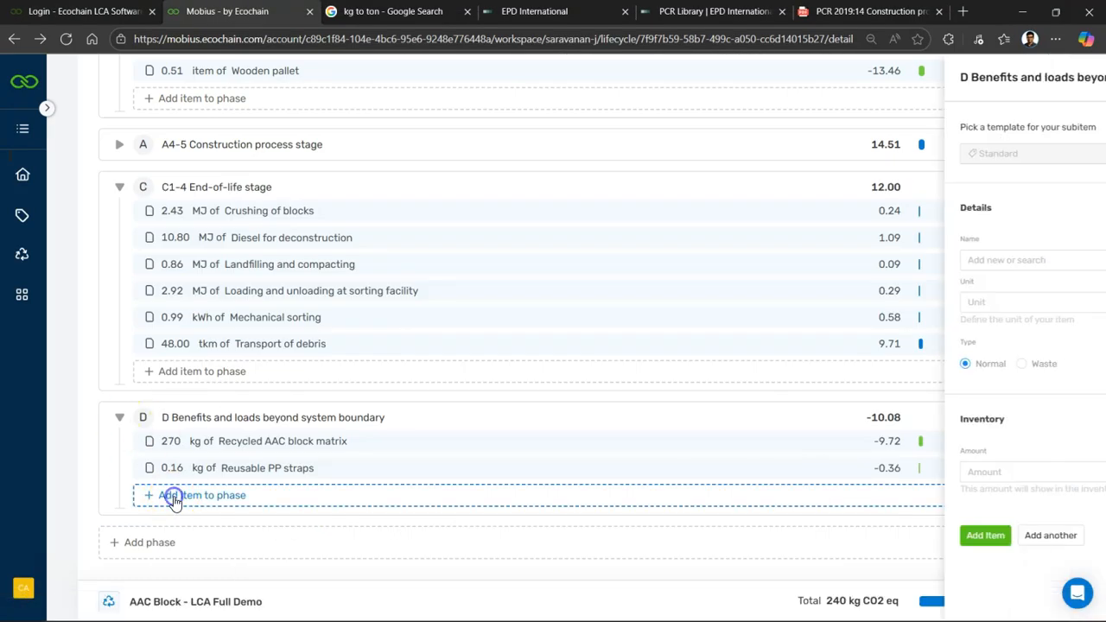
click(959, 258)
text(tra)
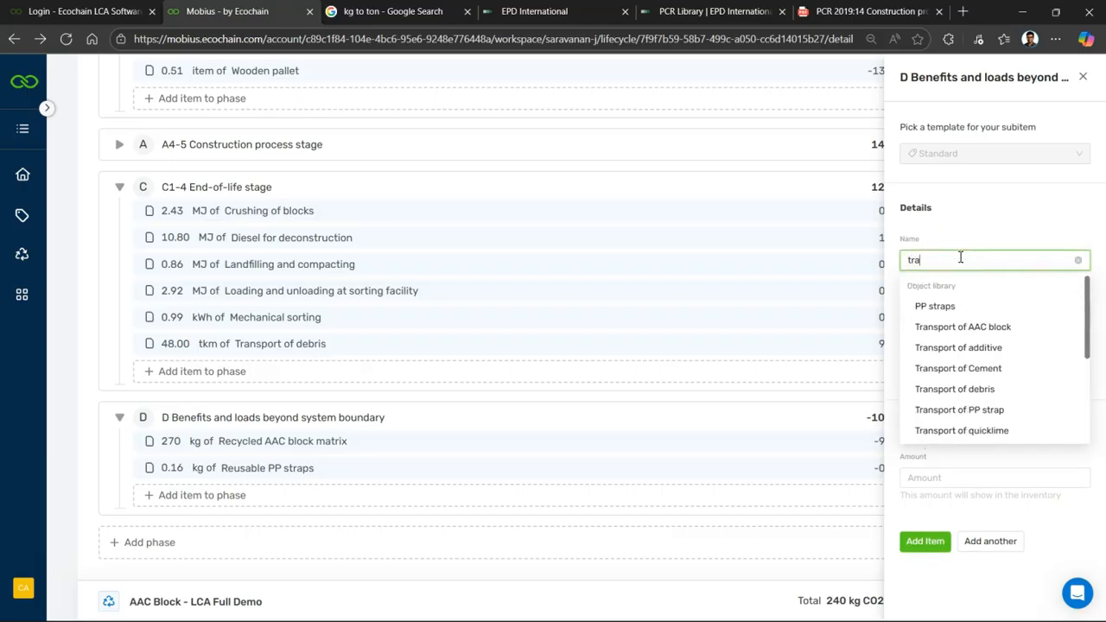
text(nsport)
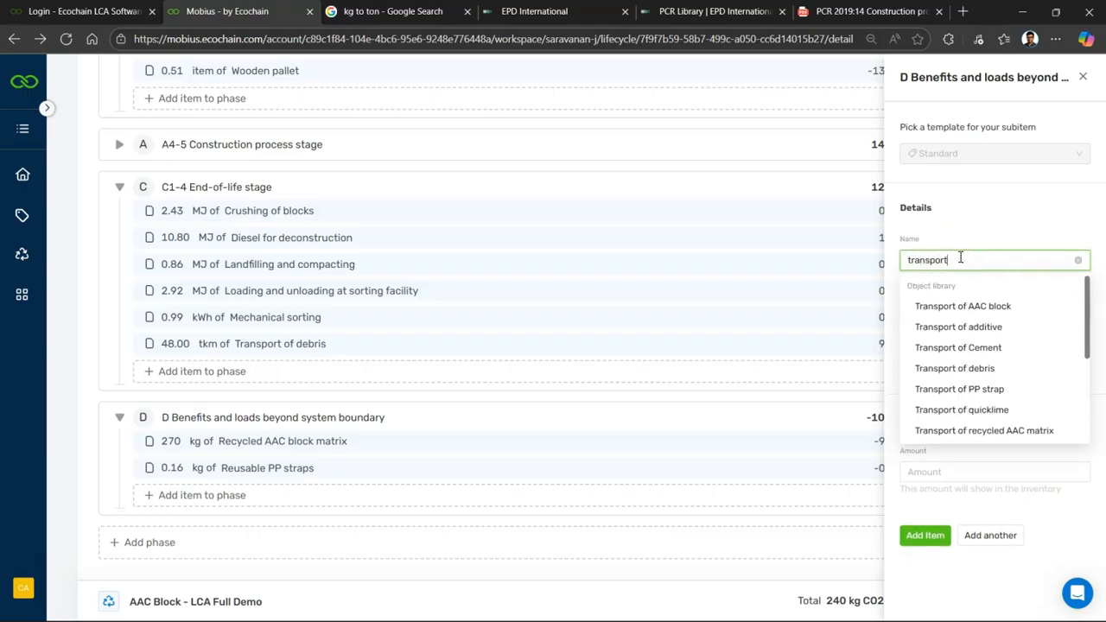
text( of re)
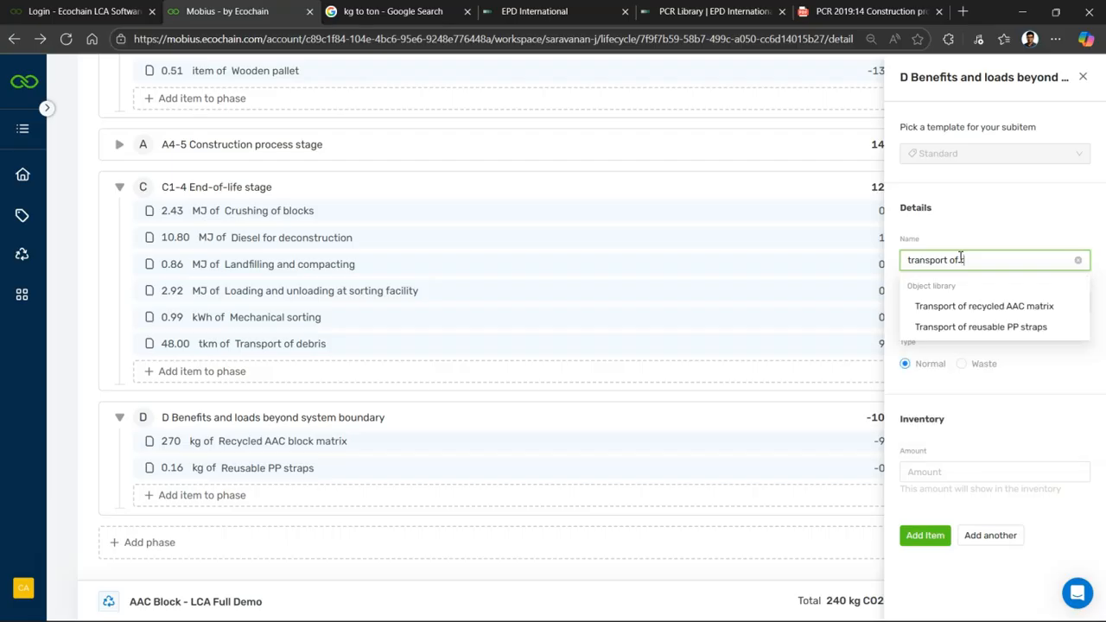
click(998, 306)
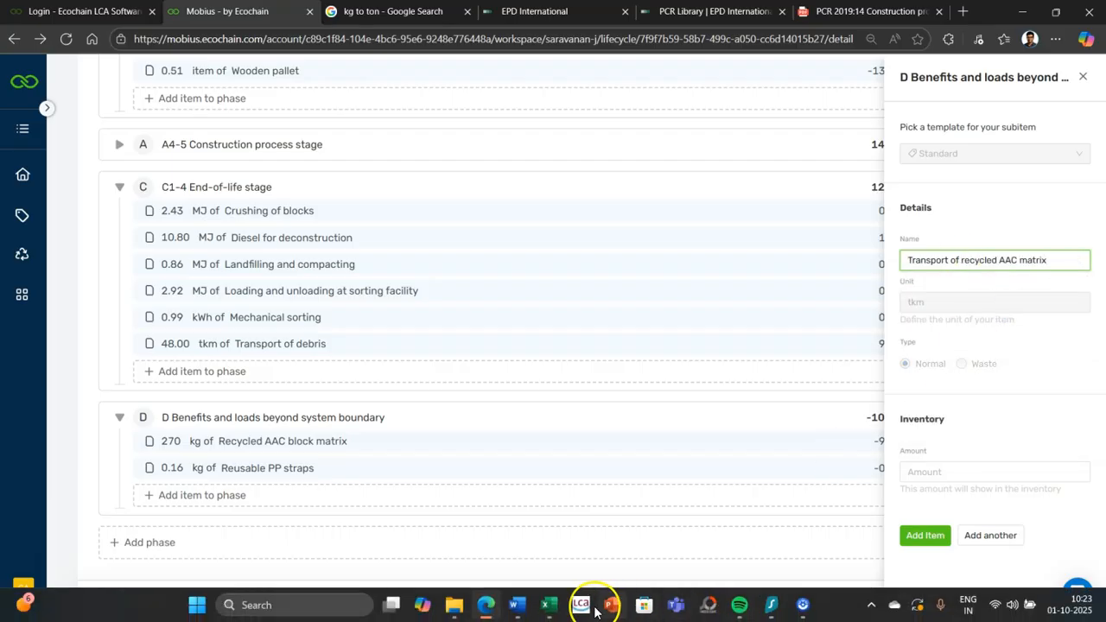
Look up the Transport of recycled AAC matrix amount in the Word table, set it to 27 tkm, and add the item.
click(516, 607)
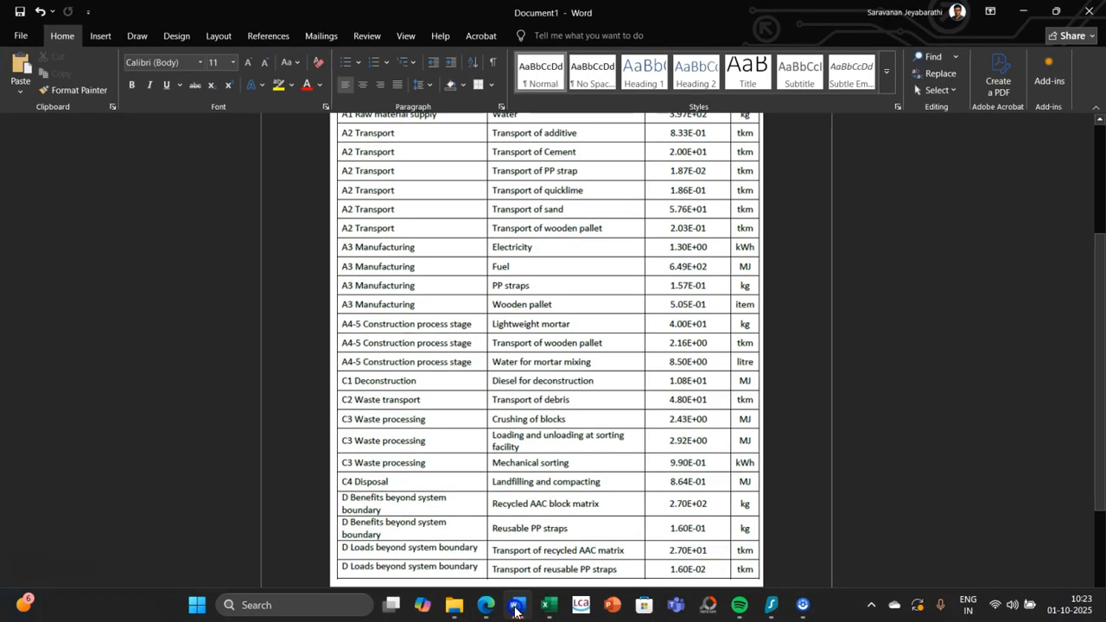
click(516, 607)
click(969, 476)
text(27)
click(924, 533)
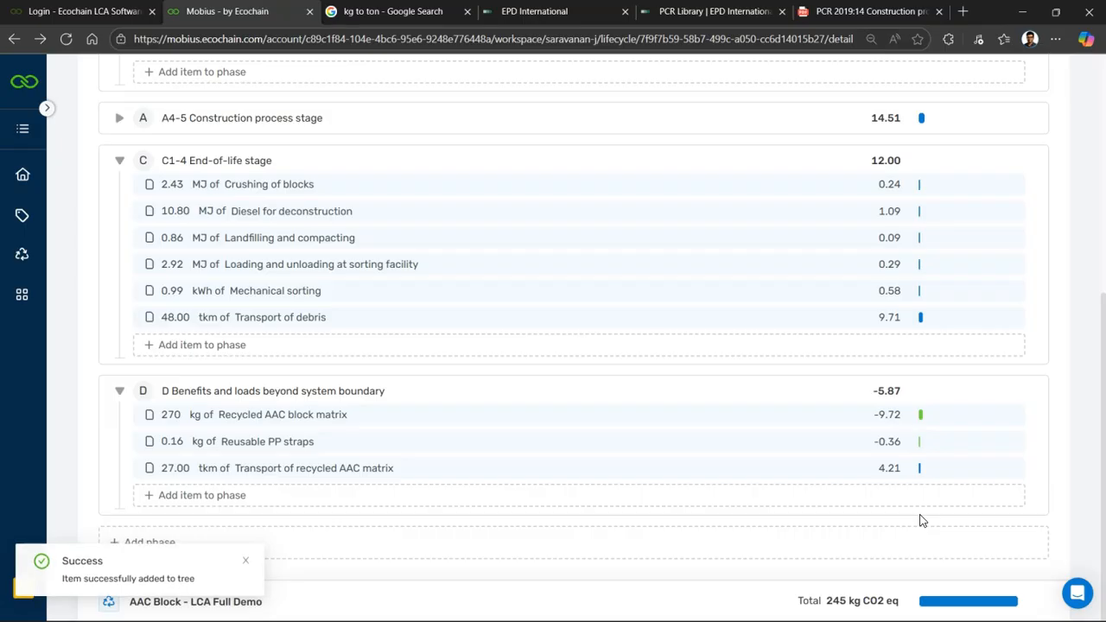
Inspect the details and goods transport main property of the Transport of recycled AAC matrix item, then close them without saving changes.
click(773, 469)
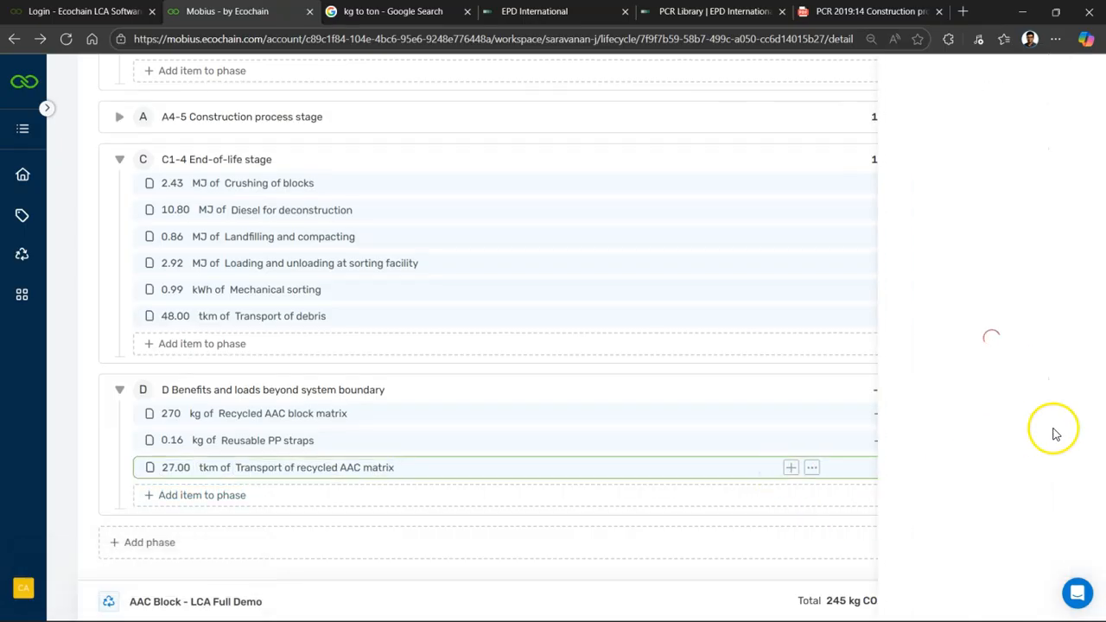
scroll(1101, 432, down, 1)
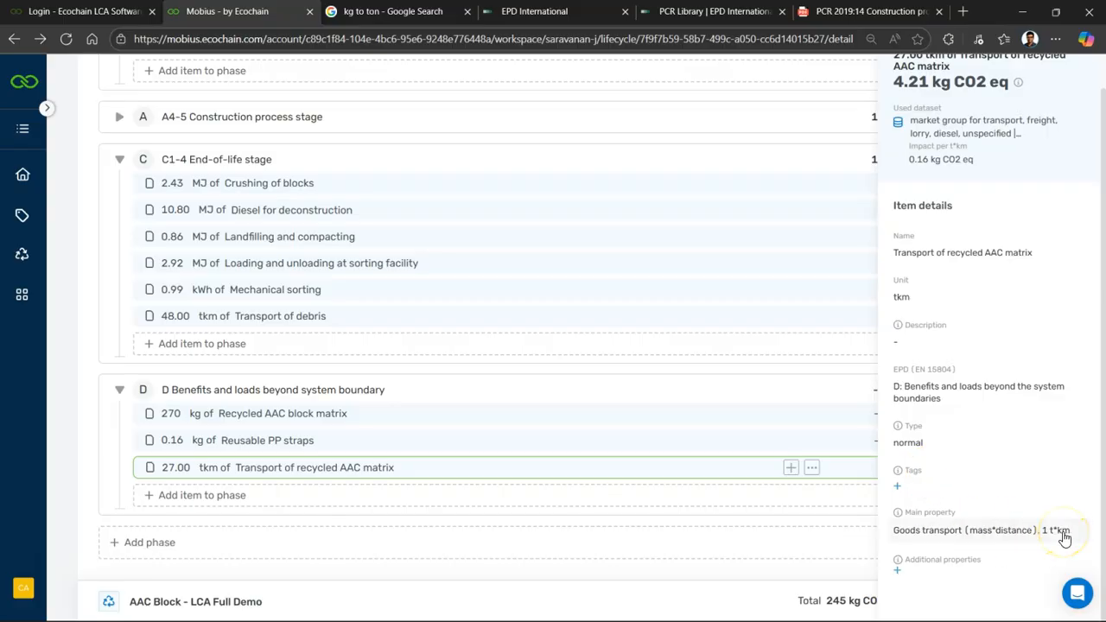
click(1064, 536)
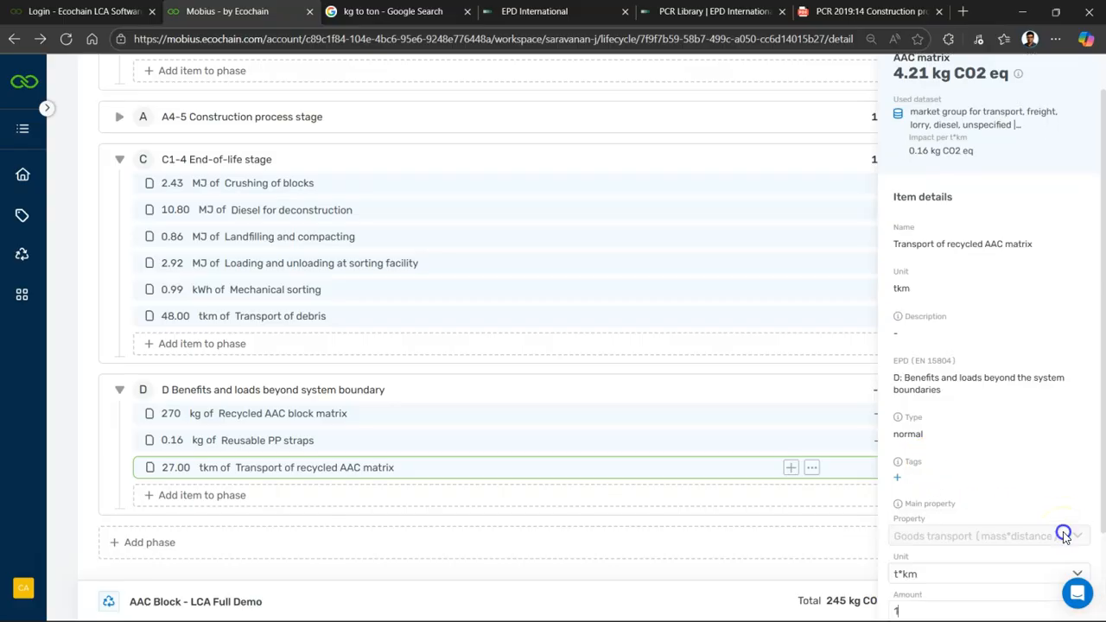
scroll(1103, 503, down, 2)
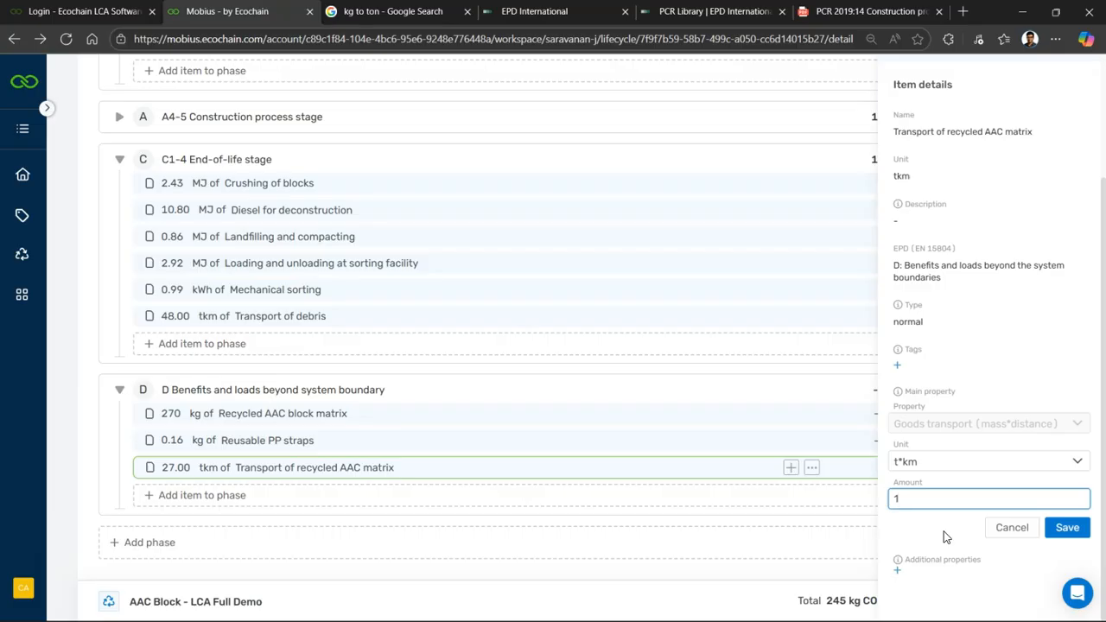
click(1008, 533)
click(62, 457)
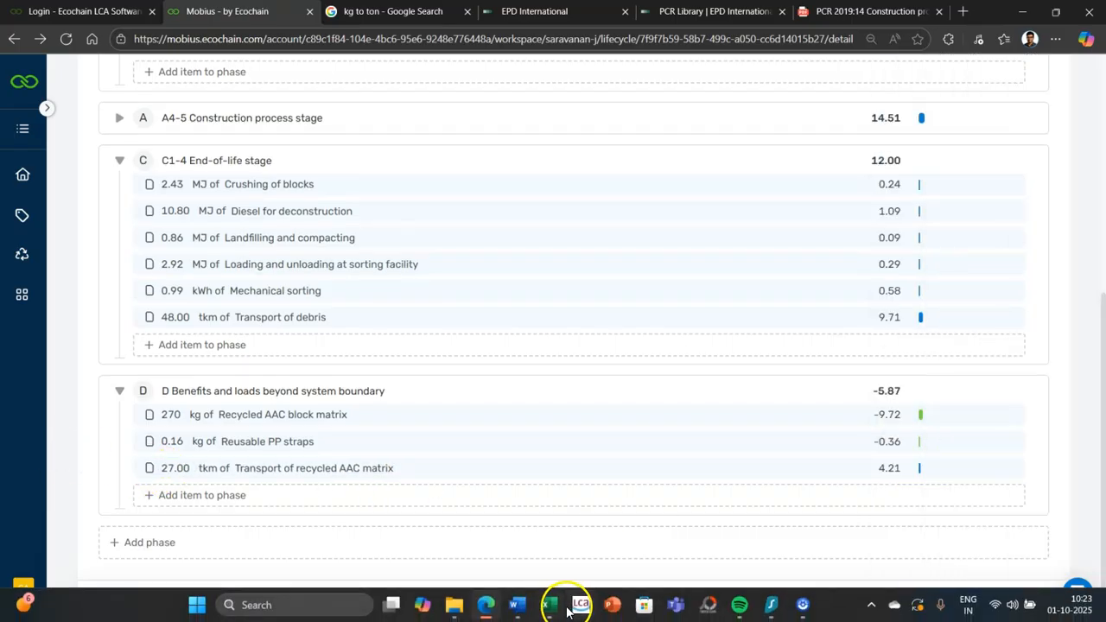
Check the Word table and start a D Benefits and loads beyond system boundary item from the library object Transport of reusable PP straps.
click(517, 609)
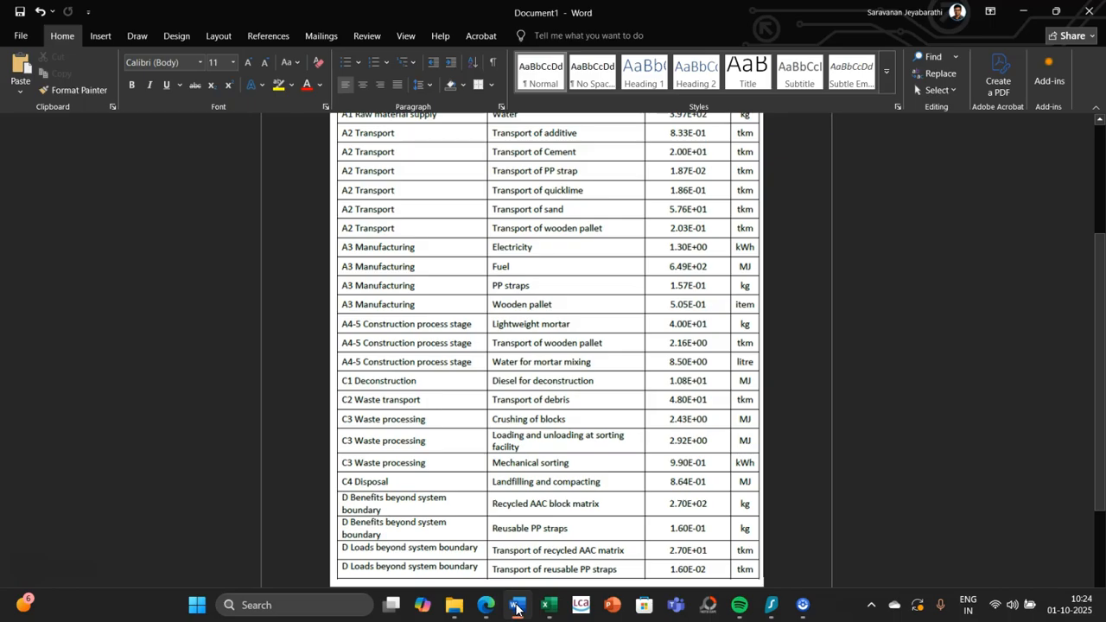
click(517, 609)
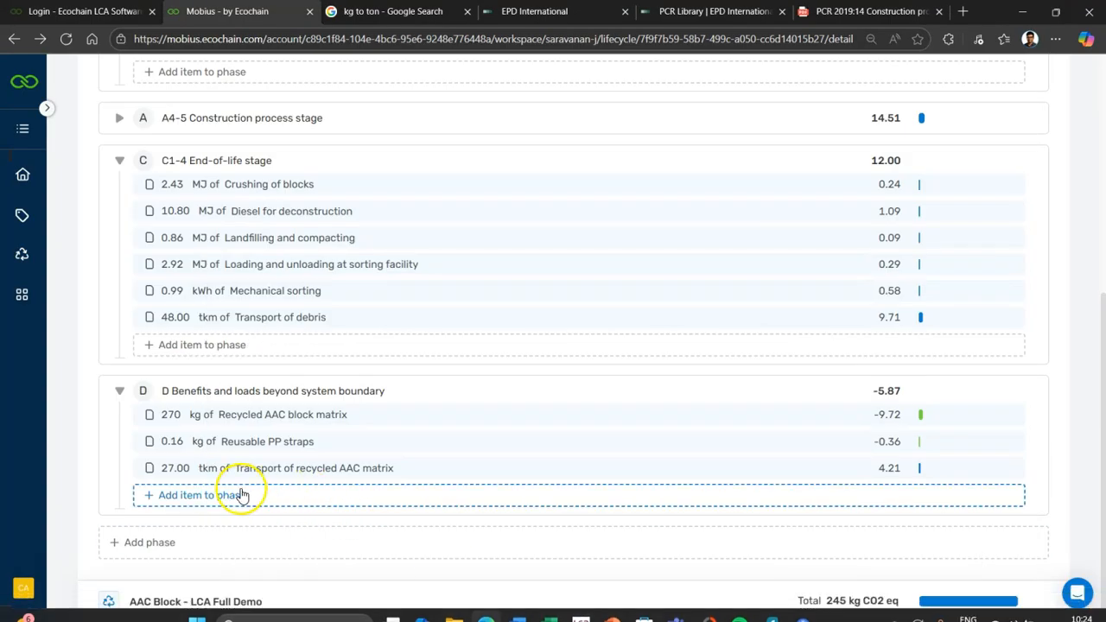
click(205, 502)
click(941, 250)
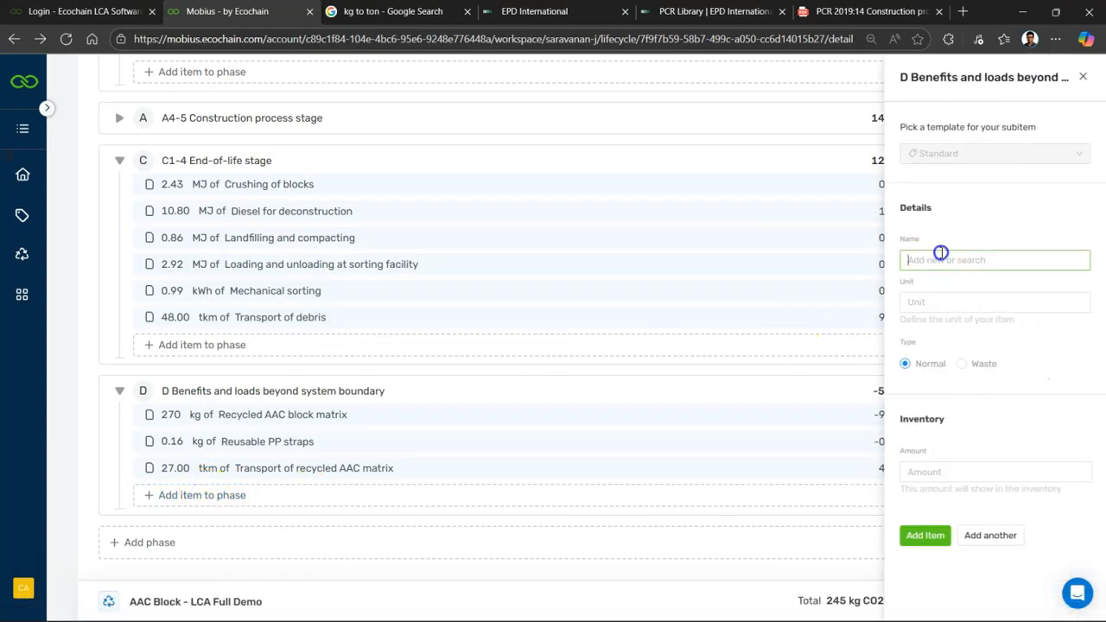
text(reusa)
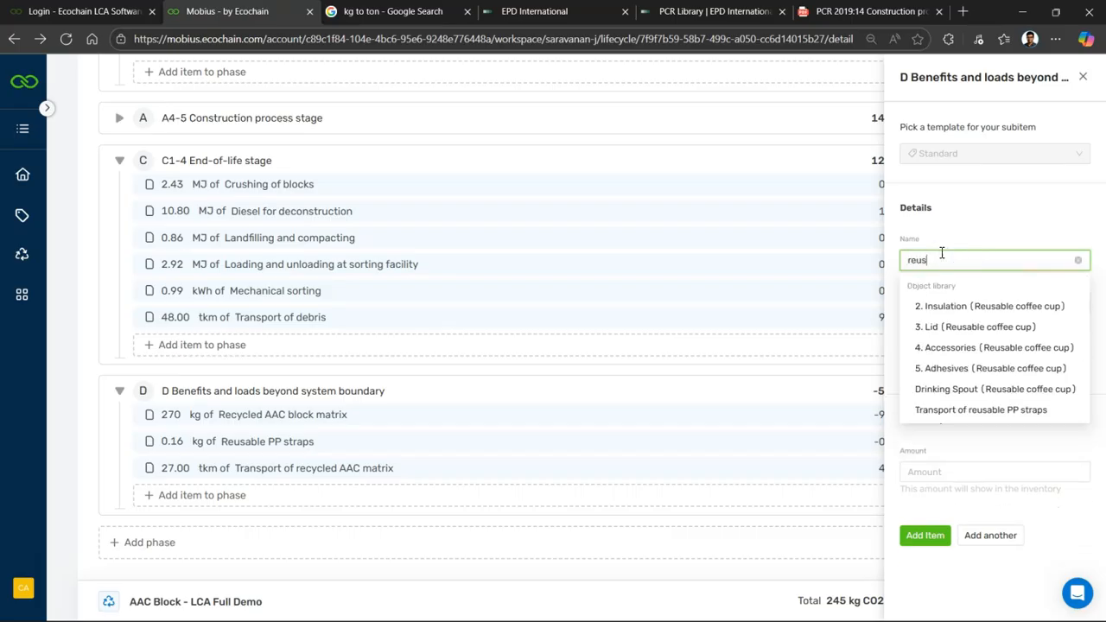
click(991, 418)
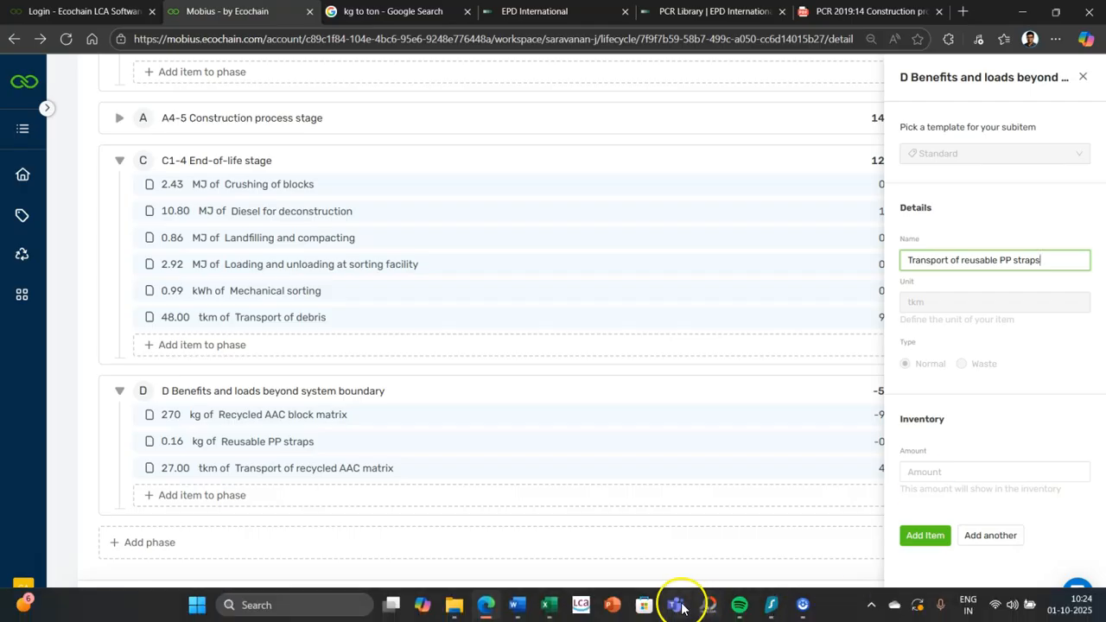
Look up the Transport of reusable PP straps amount in the Word table, set it to 0.0160 tkm, and add the item.
click(512, 606)
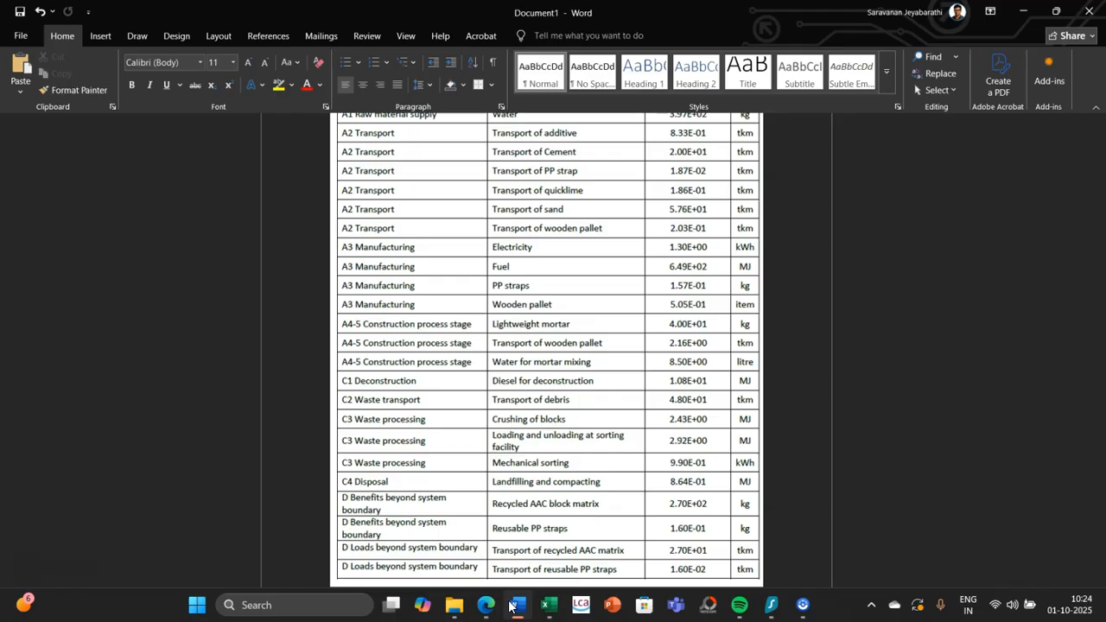
click(515, 605)
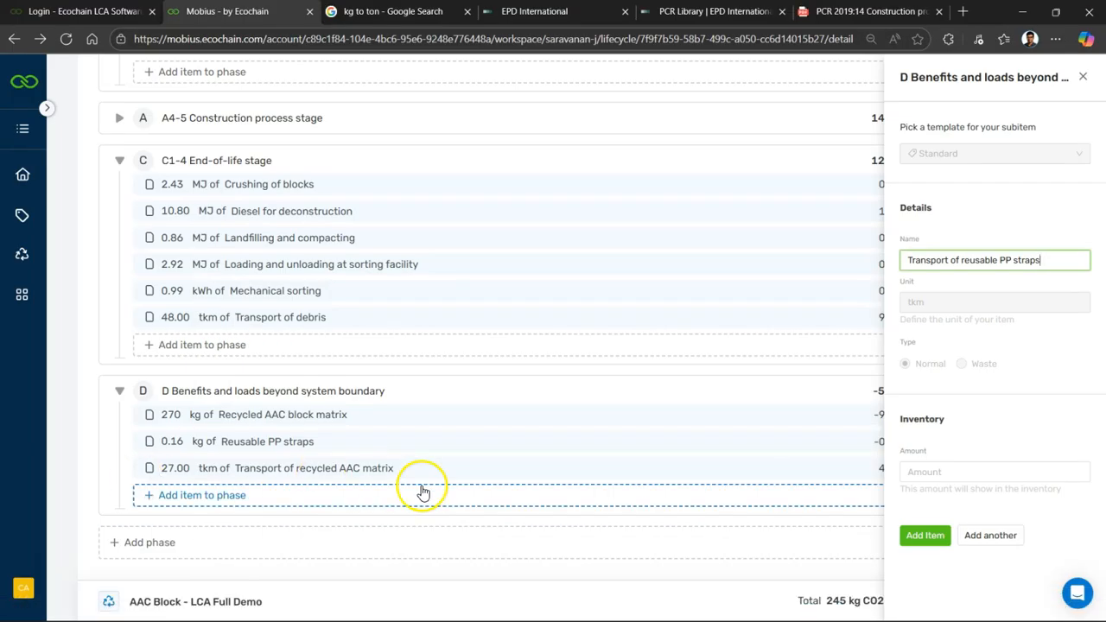
click(948, 474)
text(0.0160)
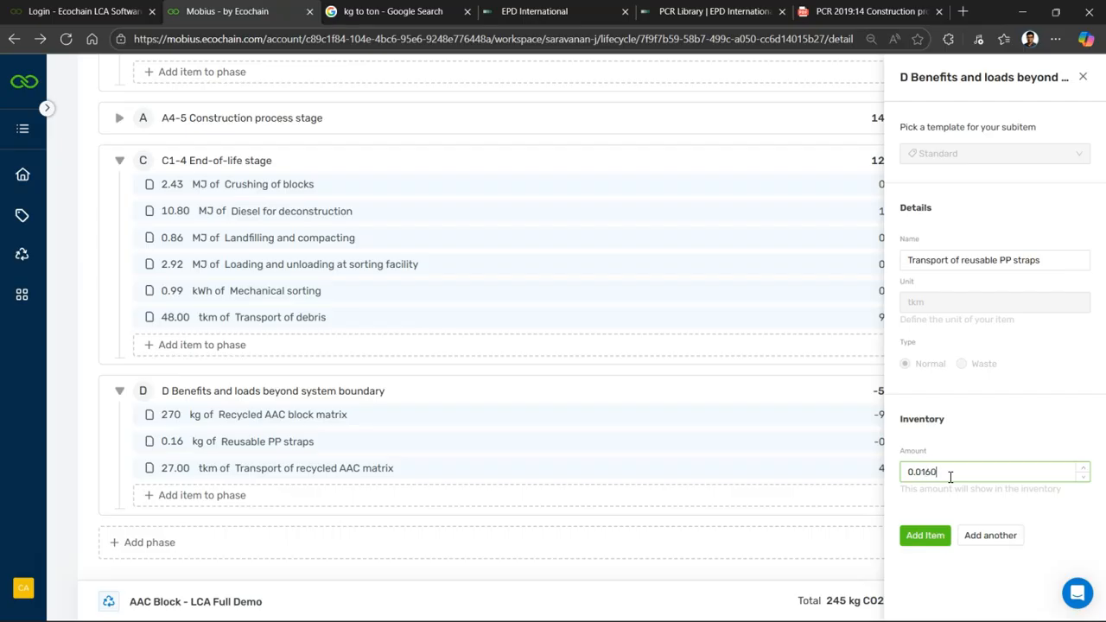
click(937, 536)
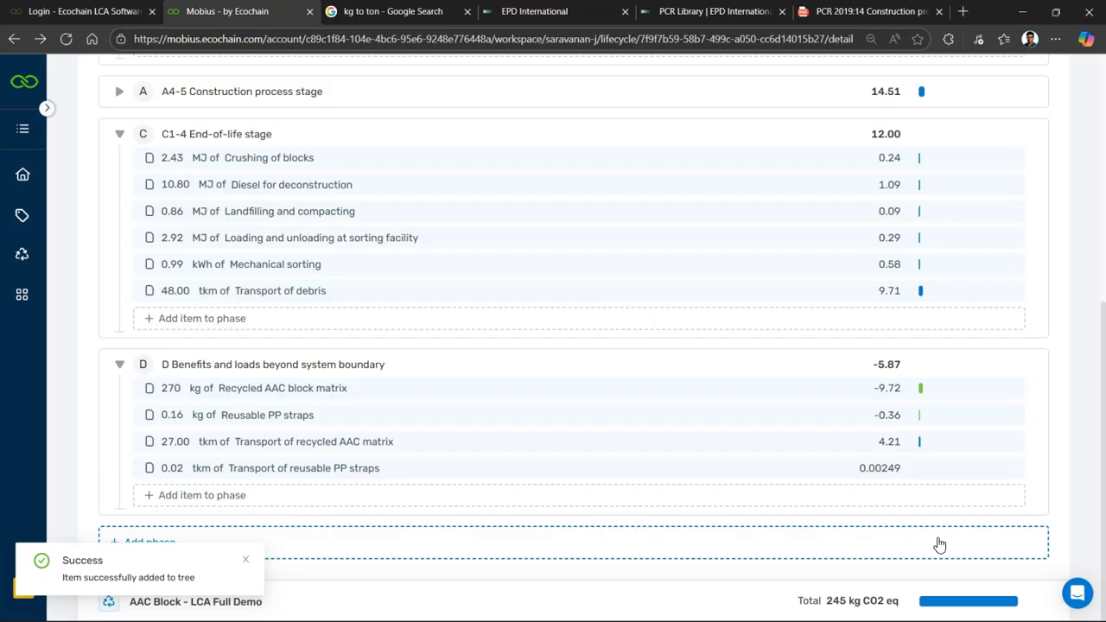
Review the phases, names, amounts and units in the Word inventory table, then return to Mobius in the browser.
click(98, 460)
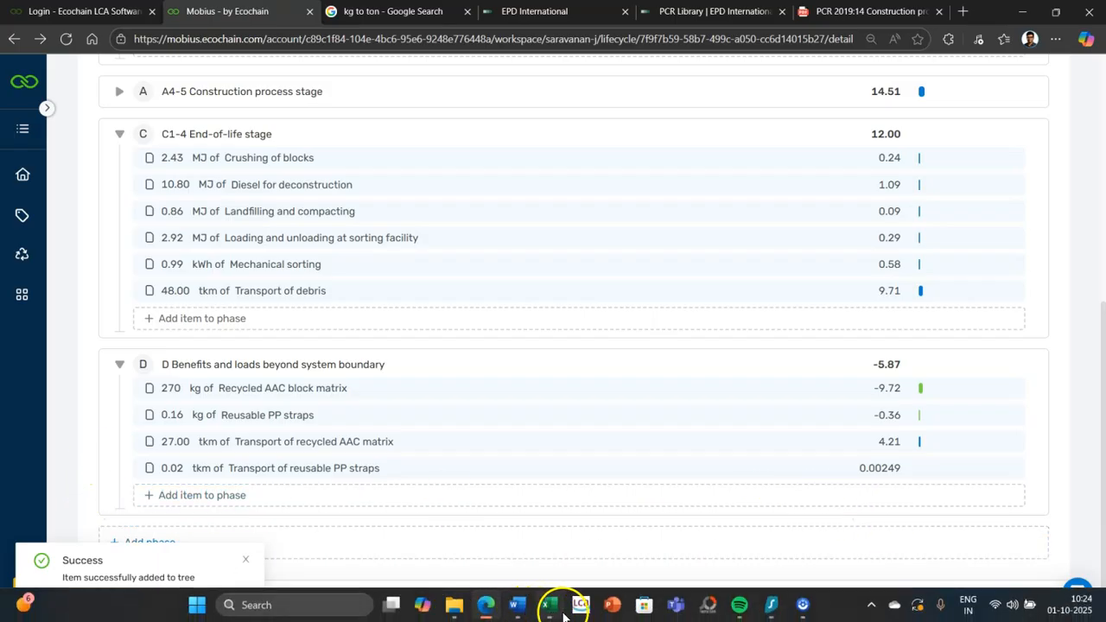
click(519, 607)
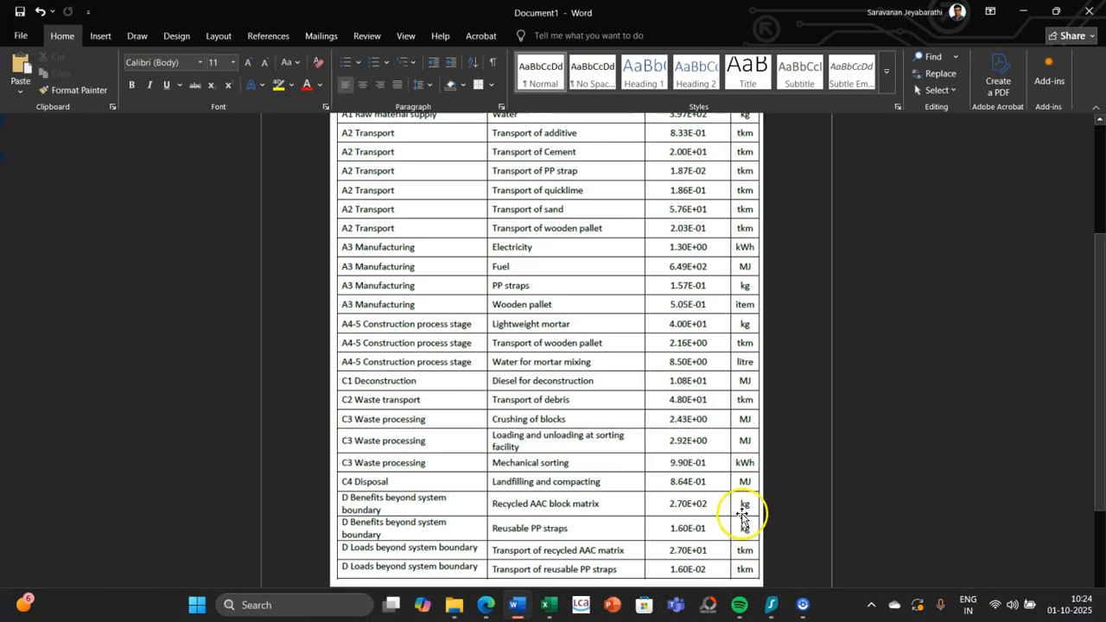
drag(1098, 420, 1099, 242)
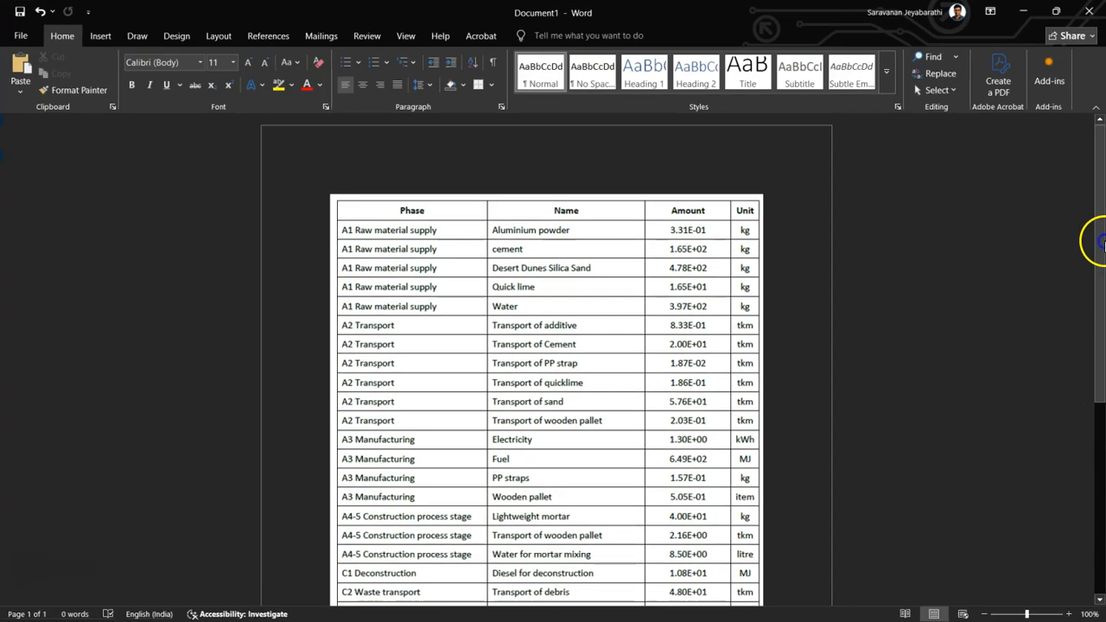
click(1024, 13)
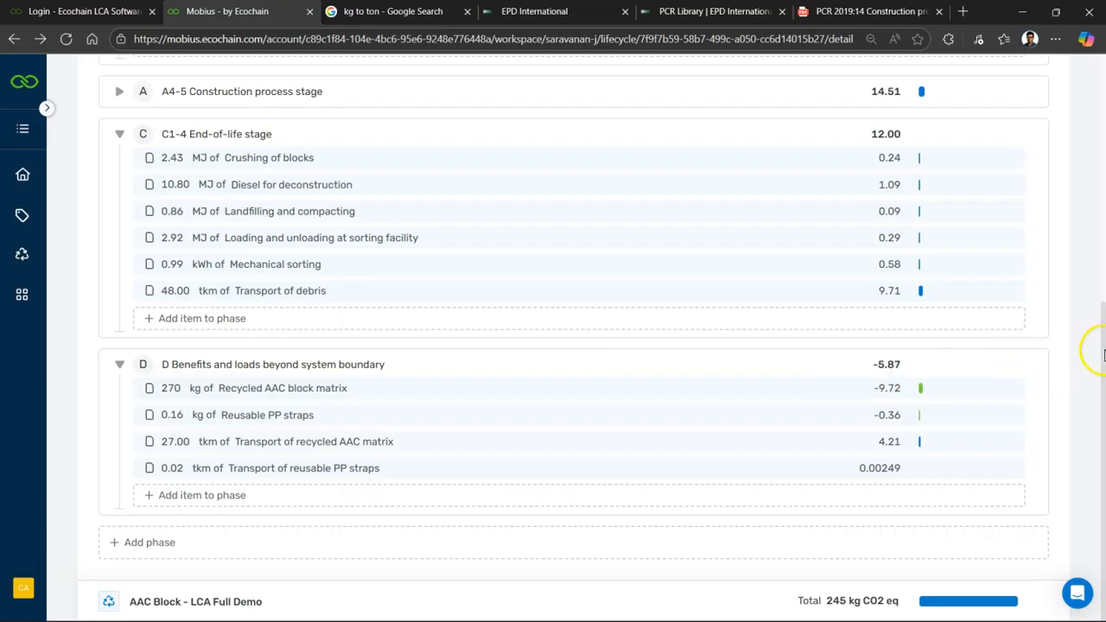
Collapse the A3 Manufacturing, C1-4 End-of-life stage and D Benefits and loads beyond system boundary phases in the life cycle inventory.
drag(1103, 271, 1102, 170)
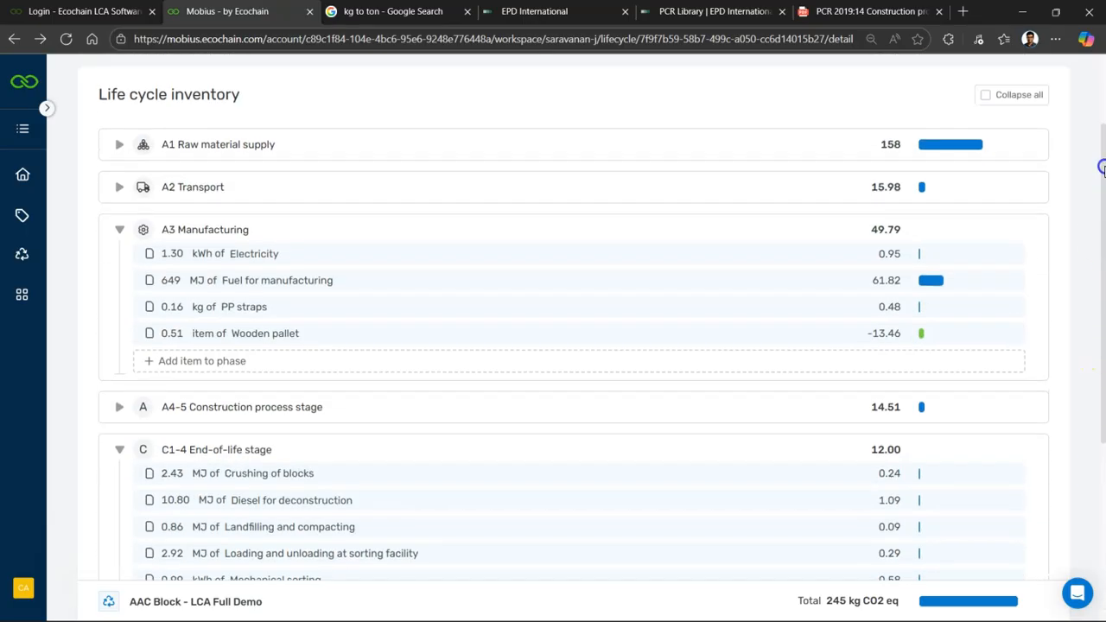
click(119, 229)
click(119, 316)
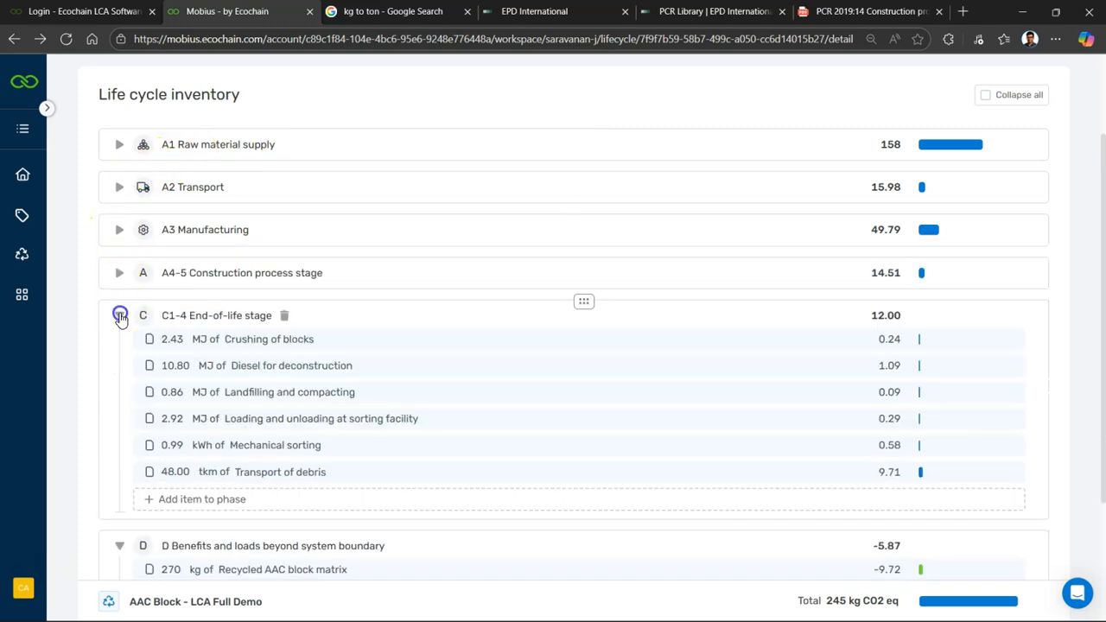
click(119, 365)
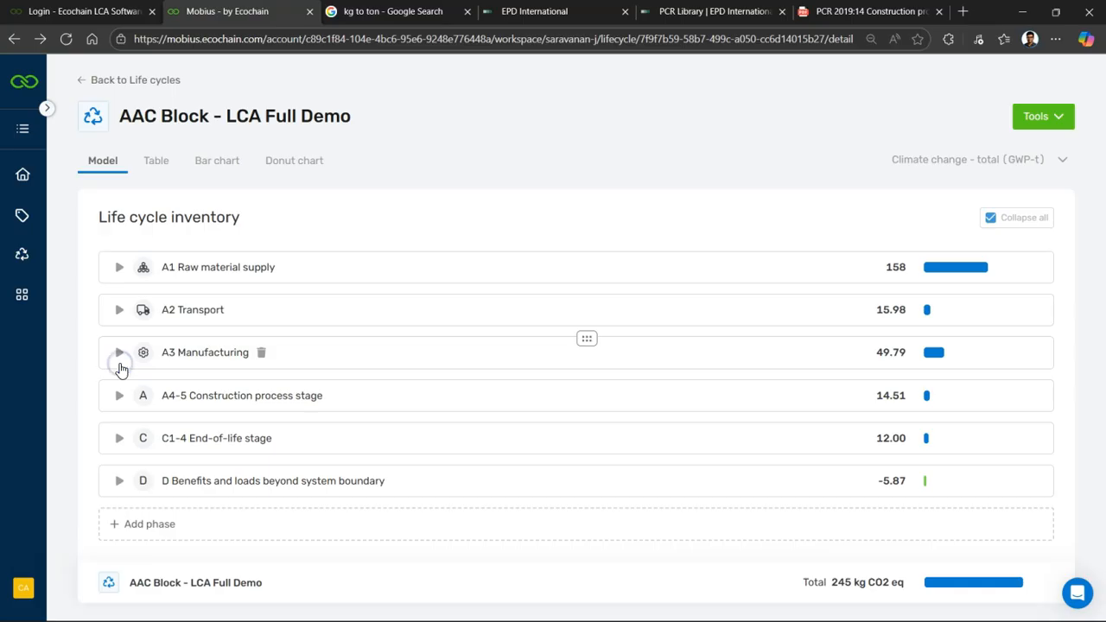
click(68, 391)
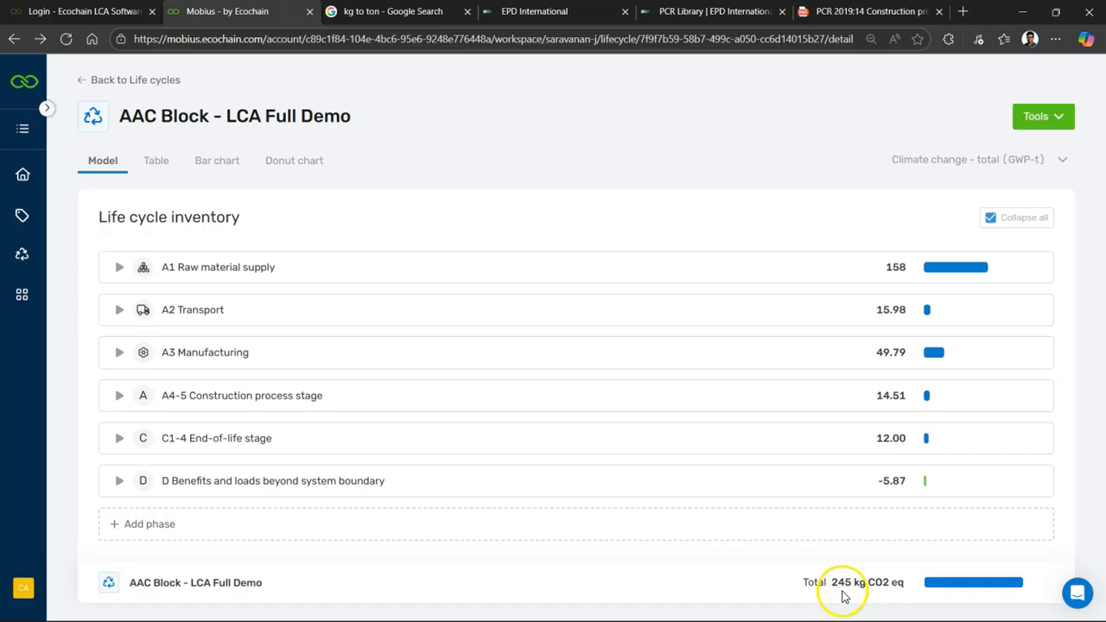
View the inventory results under the Acidification (AP) and Climate change - biogenic (GWP-b) impact categories.
click(1051, 164)
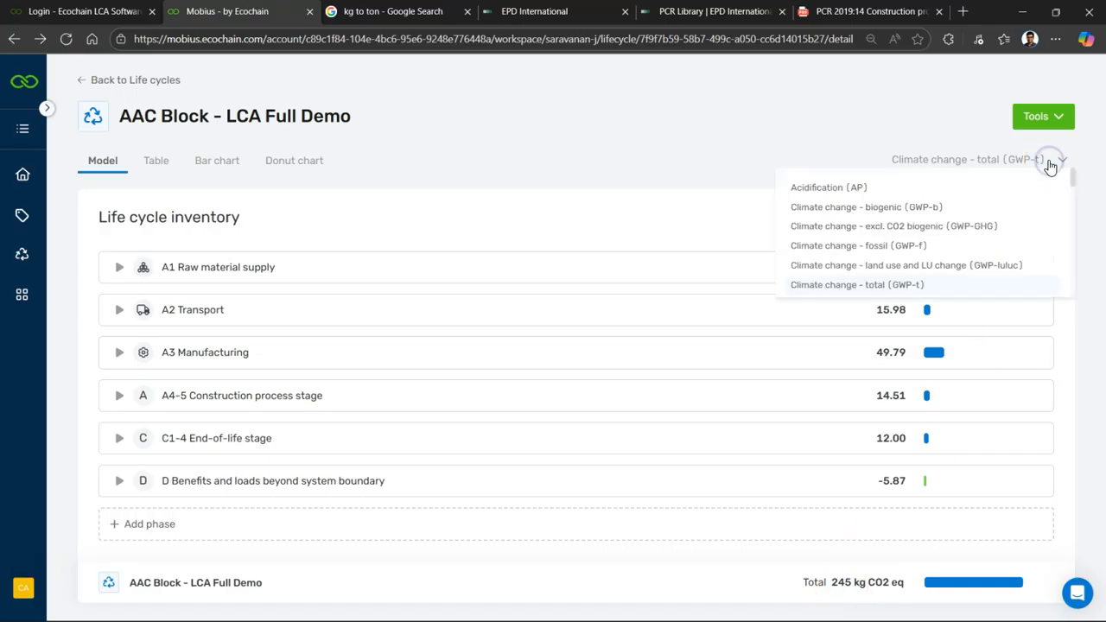
click(817, 187)
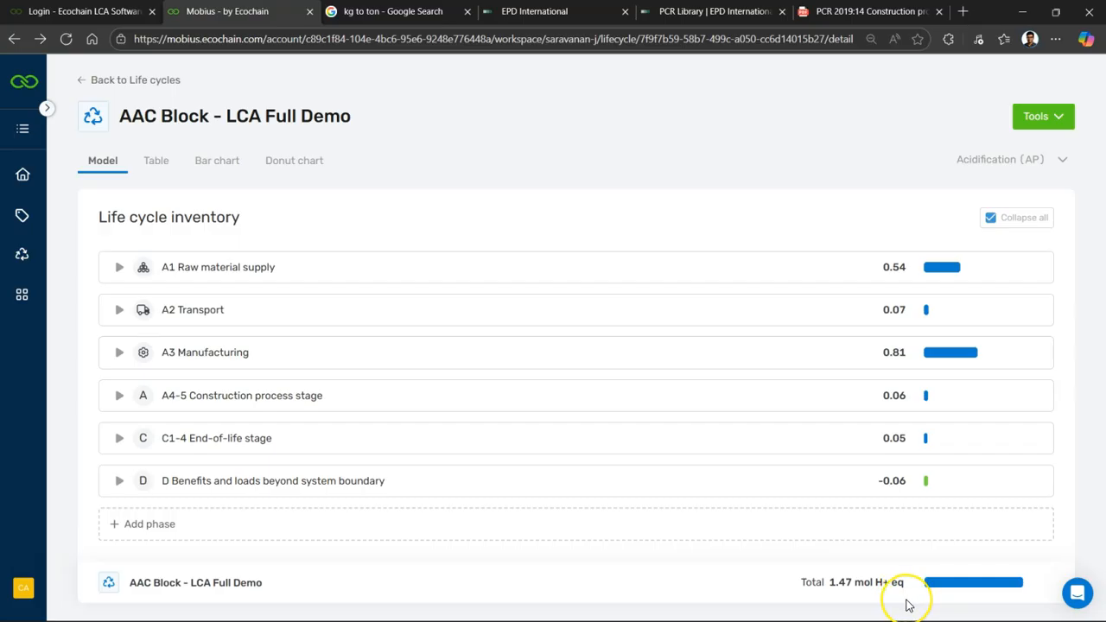
click(1019, 156)
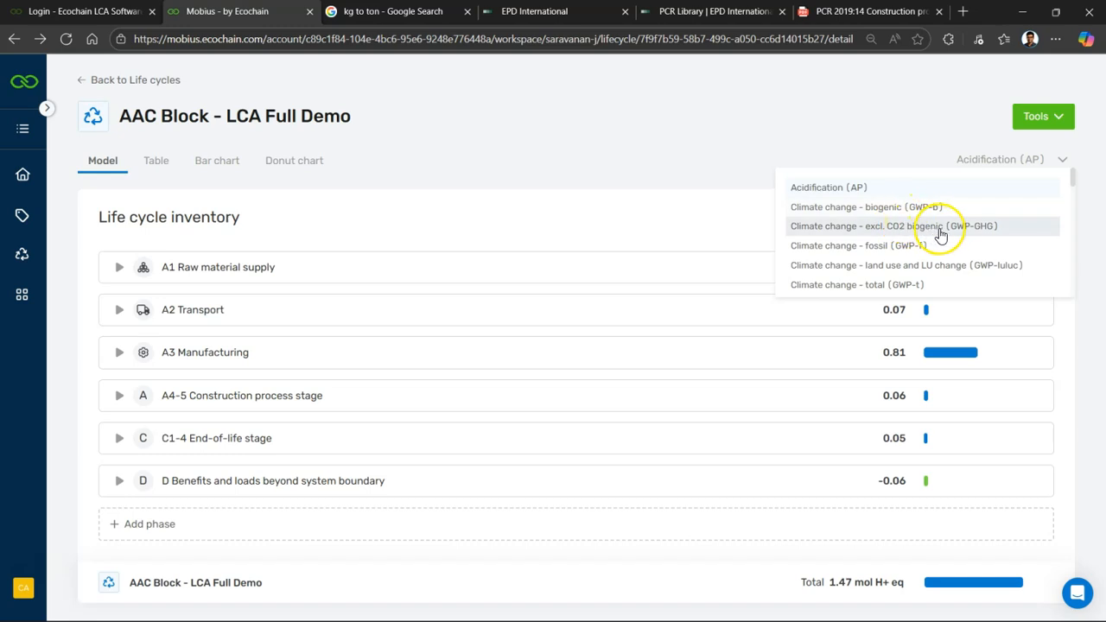
click(890, 209)
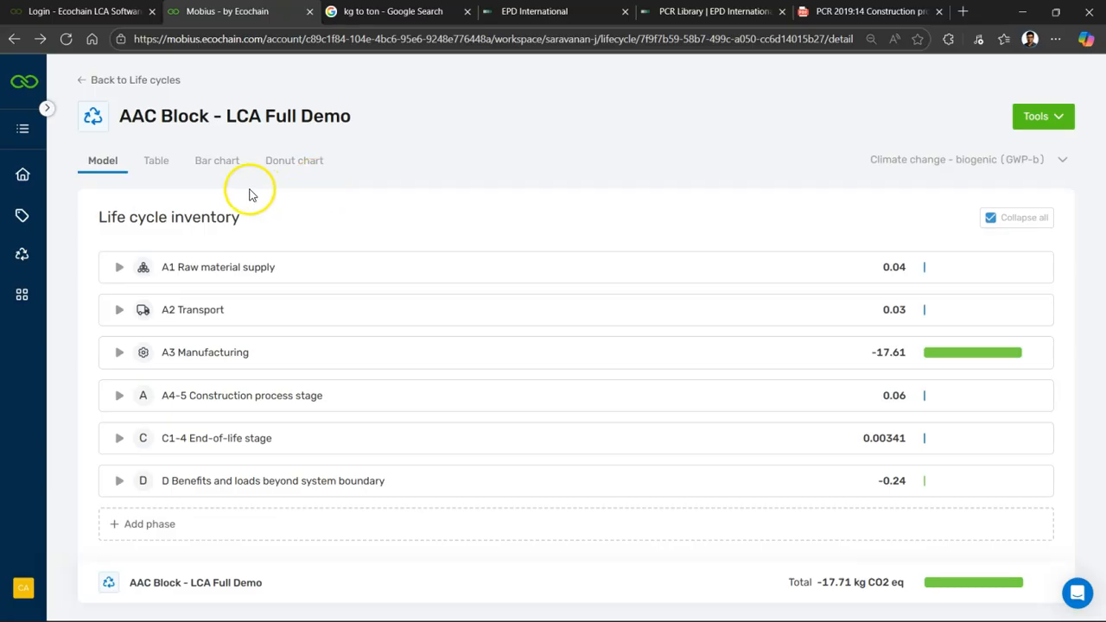
Examine the table of biogenic climate change impact per item, from raw materials through to the life cycle total.
click(171, 161)
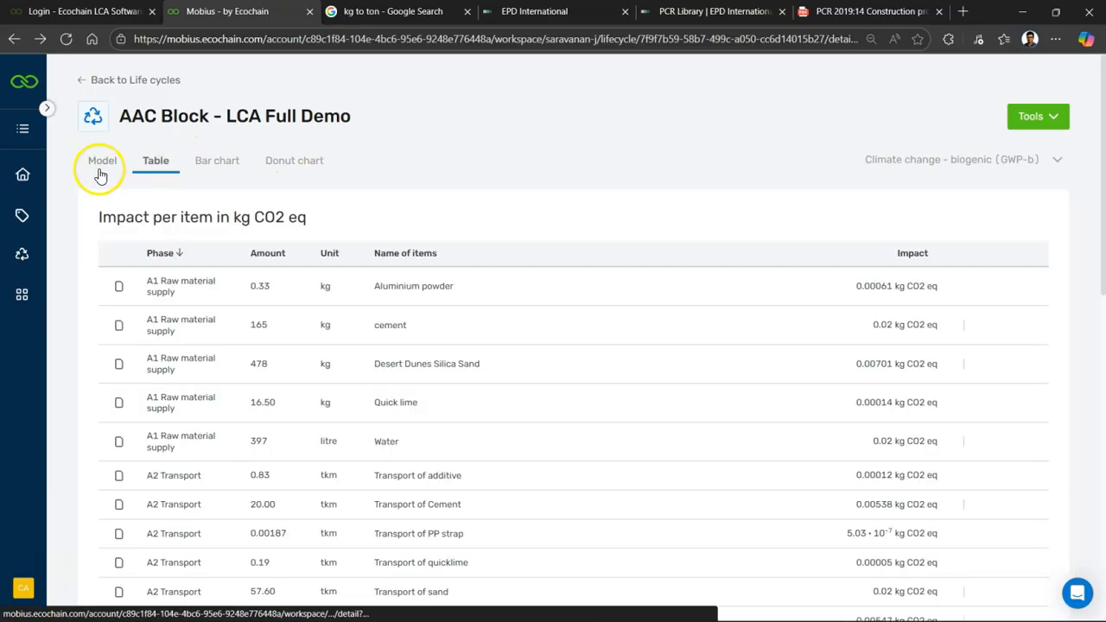
click(74, 178)
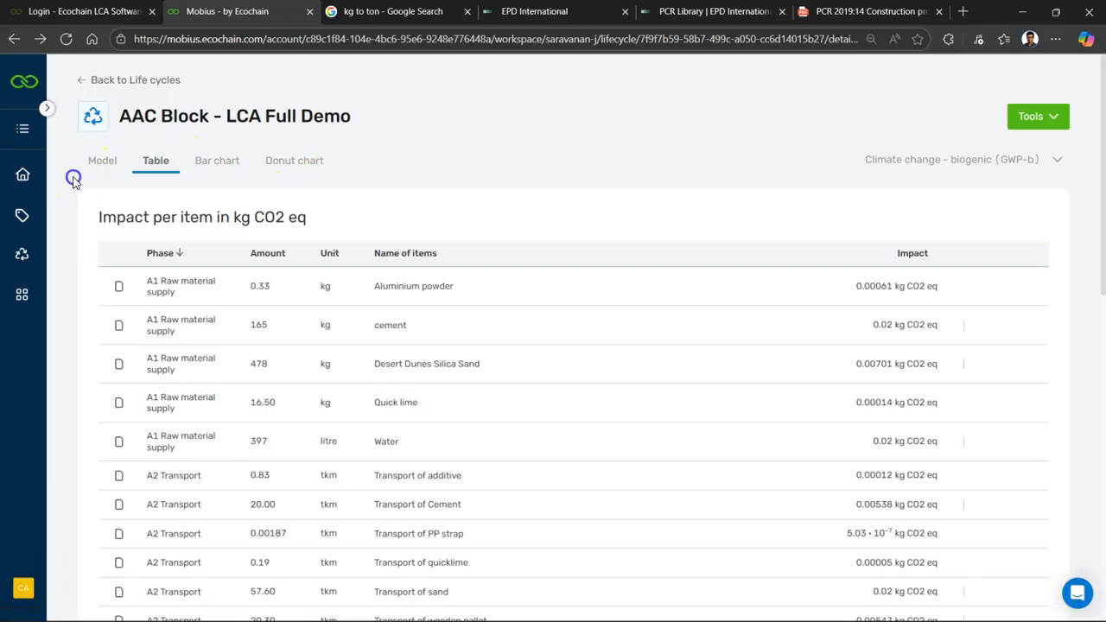
scroll(73, 180, down, 8)
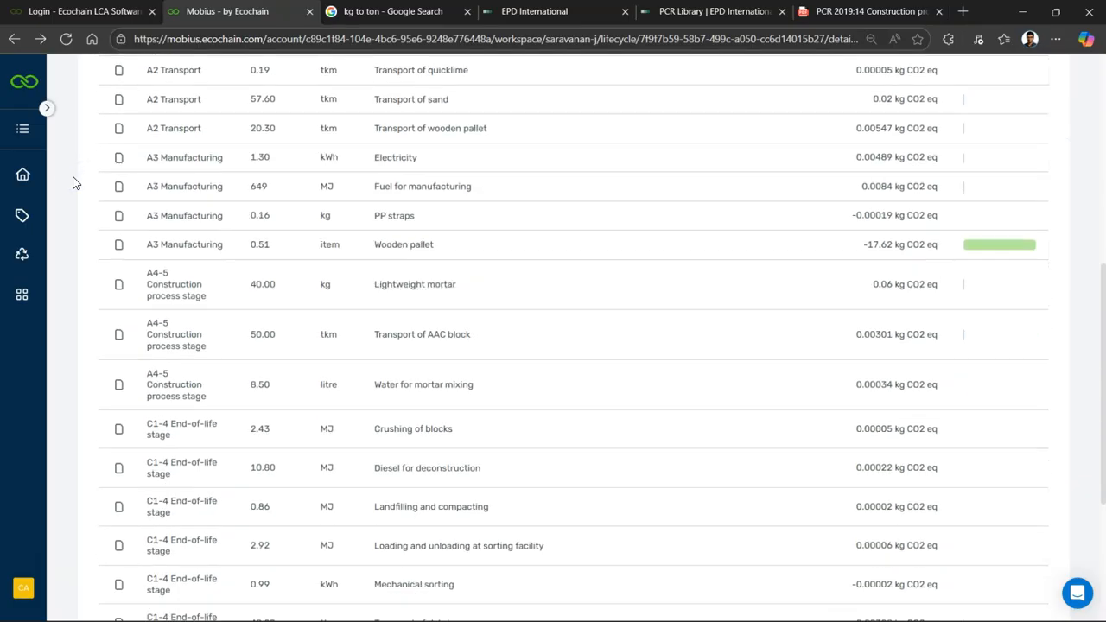
scroll(74, 182, down, 1)
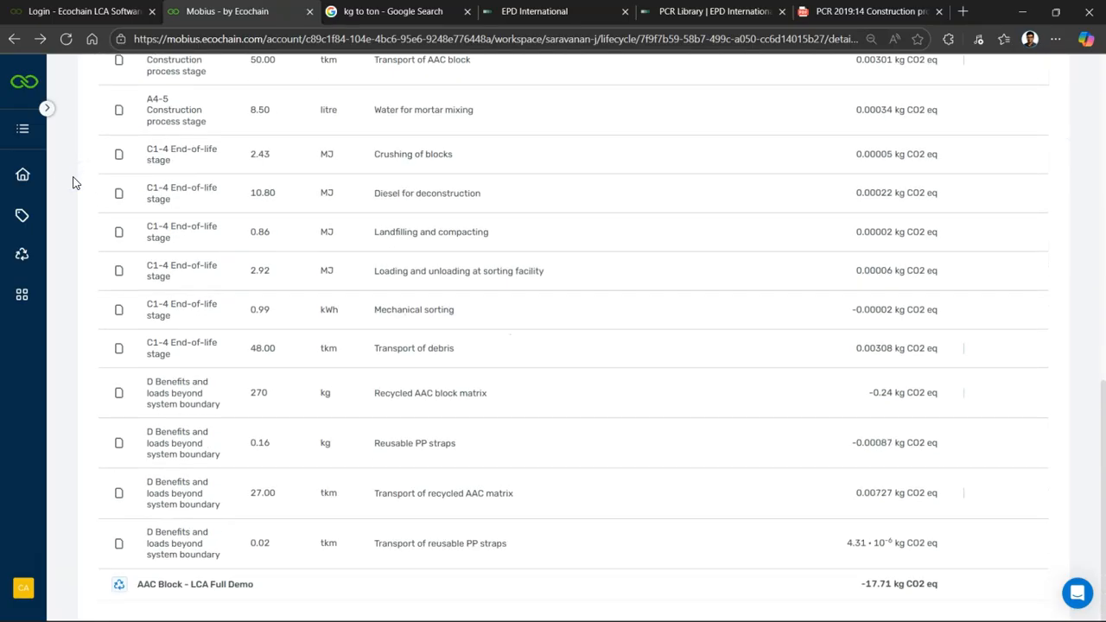
scroll(74, 182, up, 10)
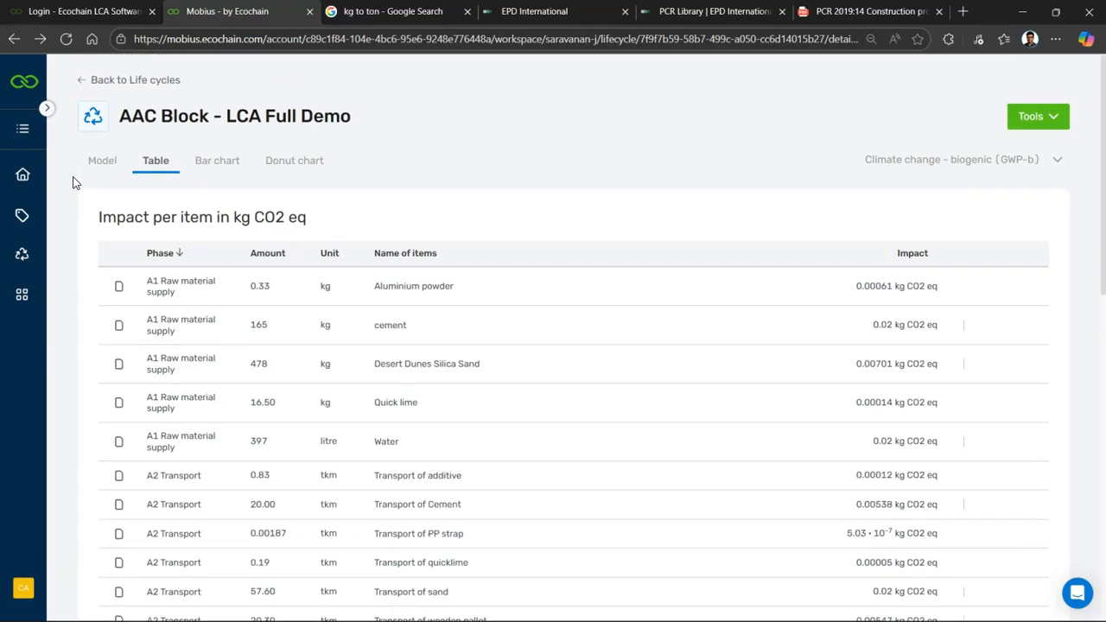
Set the impact category to Climate change - total (GWP-t) and review the impact of each item in the table.
click(1017, 152)
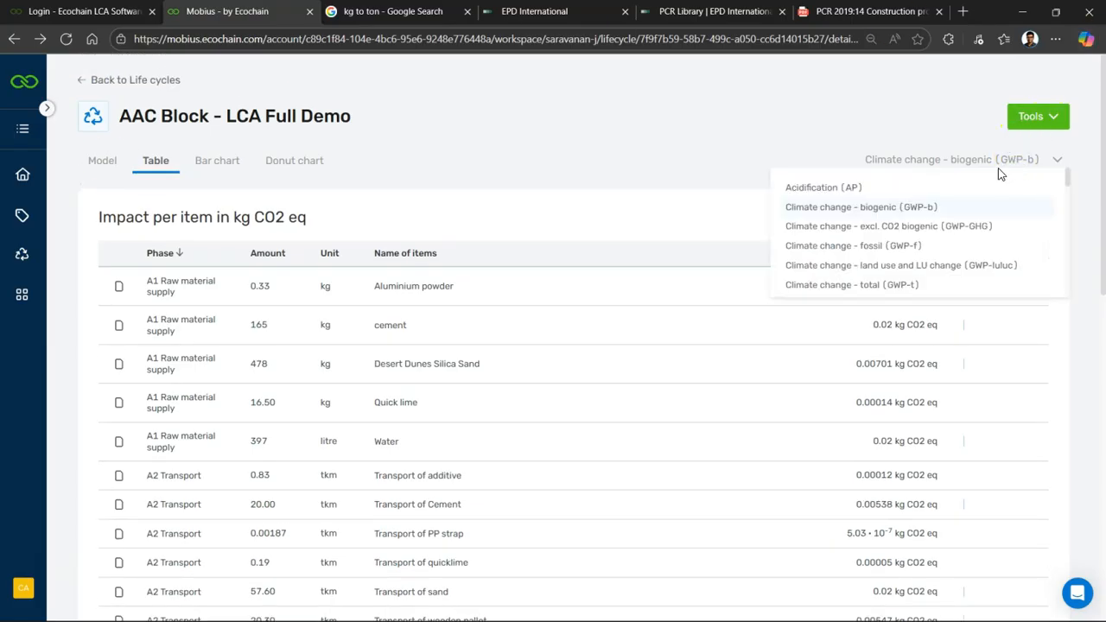
click(851, 289)
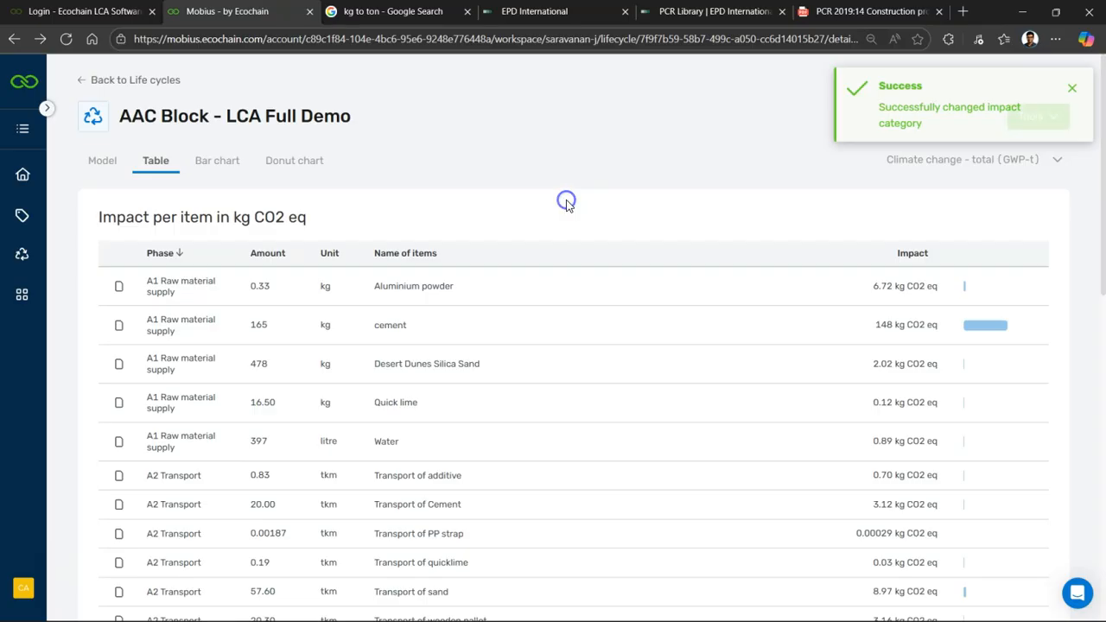
scroll(567, 205, down, 1)
scroll(567, 206, down, 8)
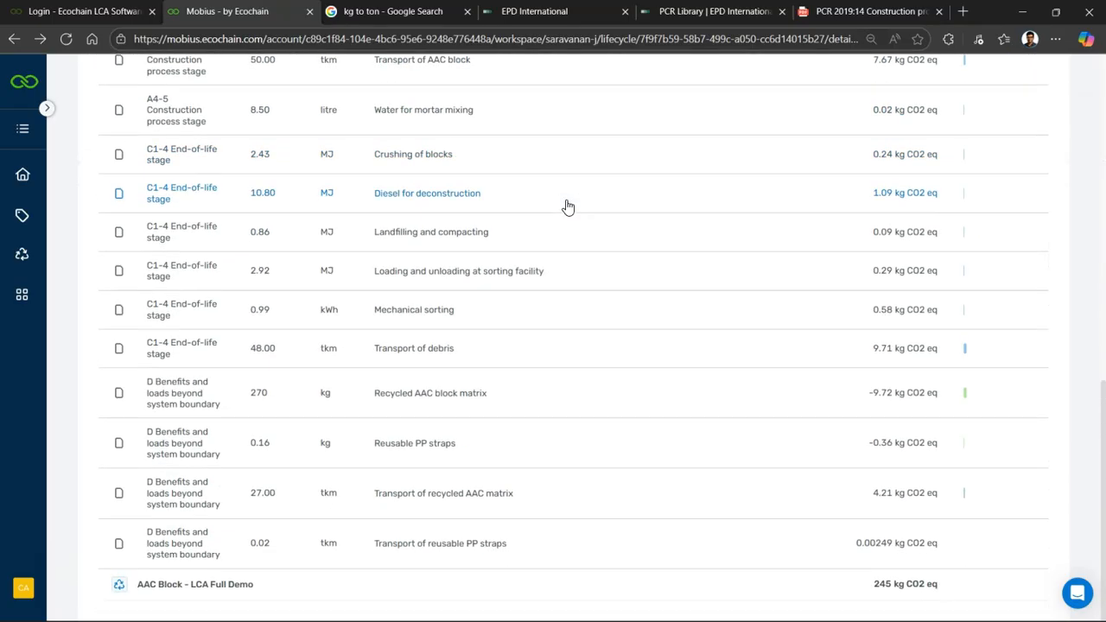
scroll(566, 206, up, 10)
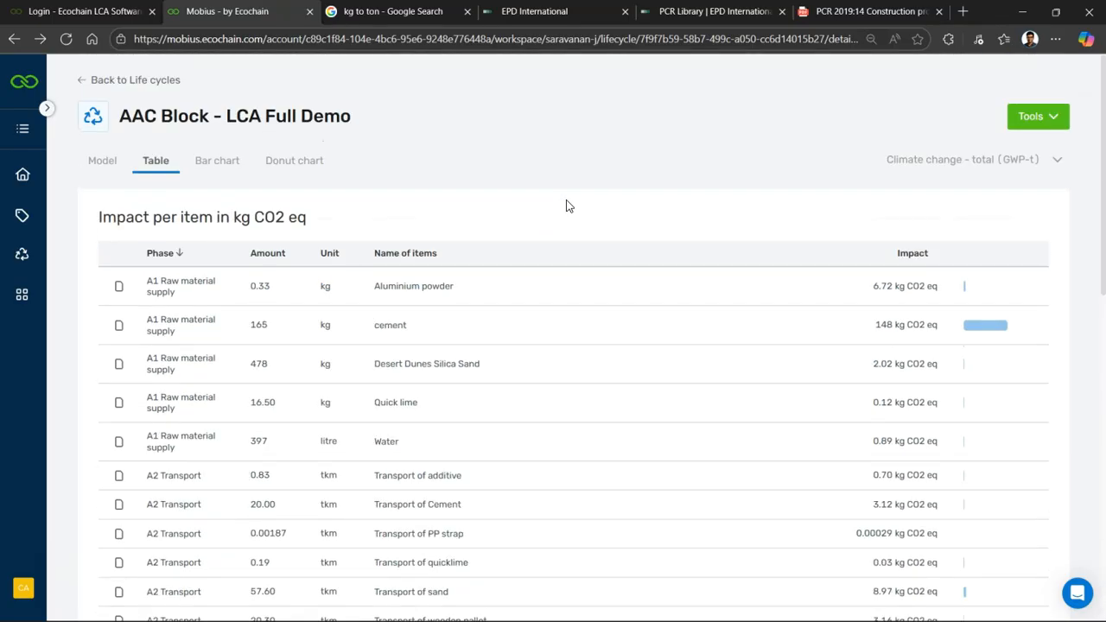
Examine the total climate change impact per item in the bar chart and the donut chart.
click(221, 166)
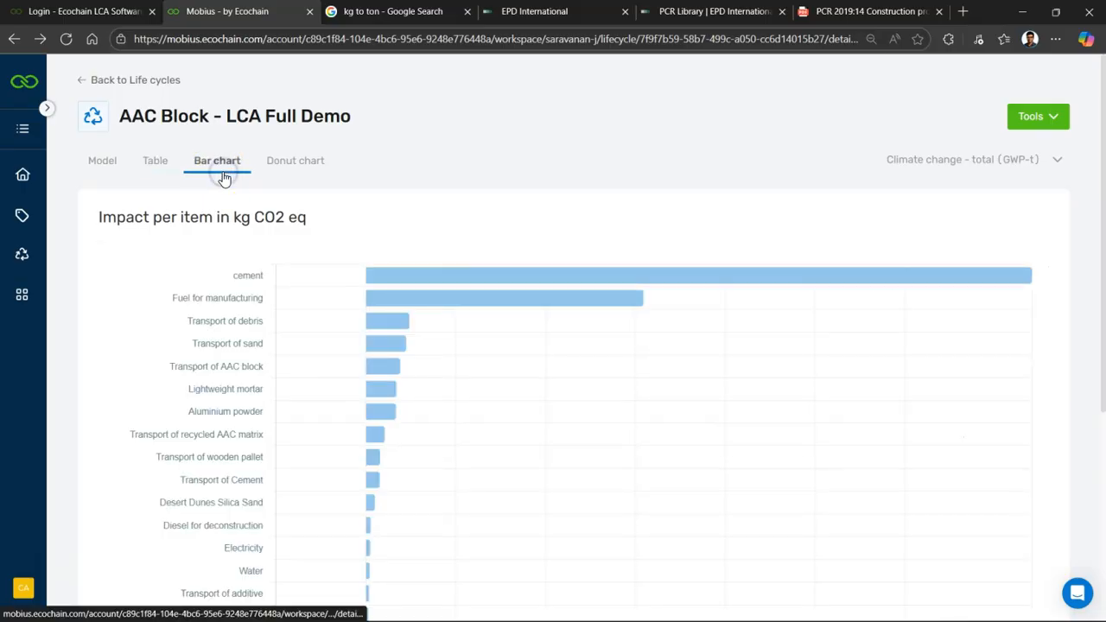
scroll(588, 166, down, 4)
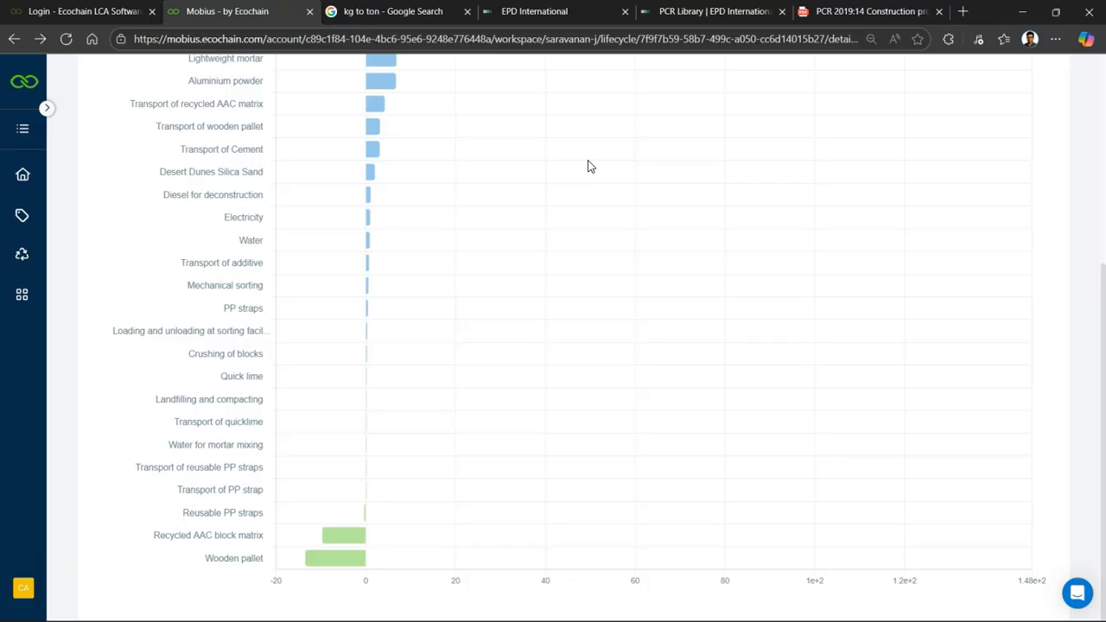
scroll(588, 166, up, 5)
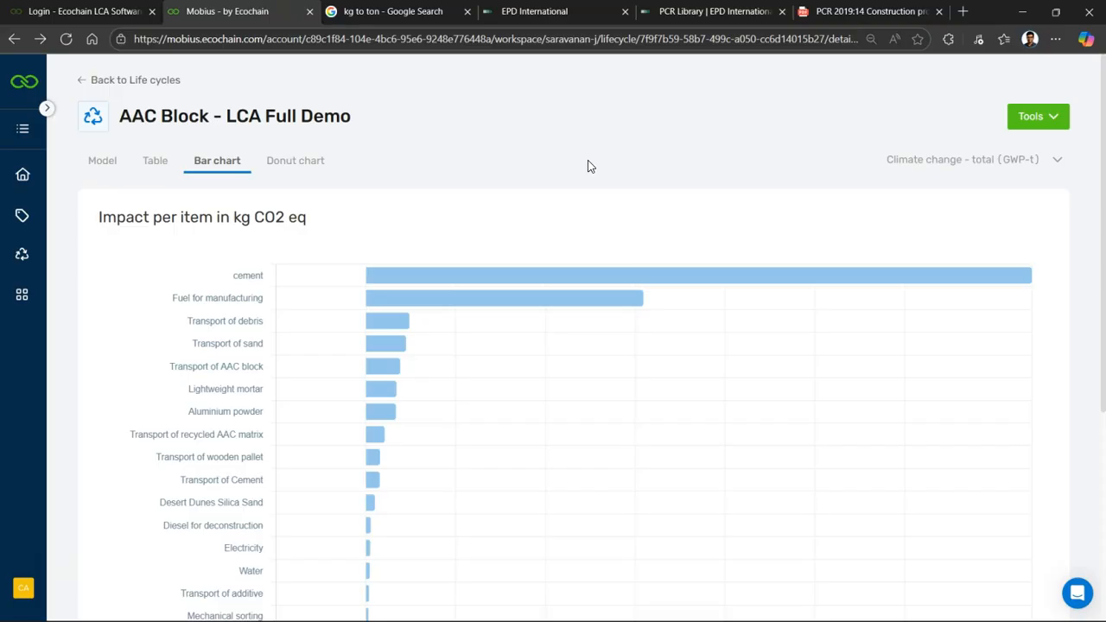
click(273, 168)
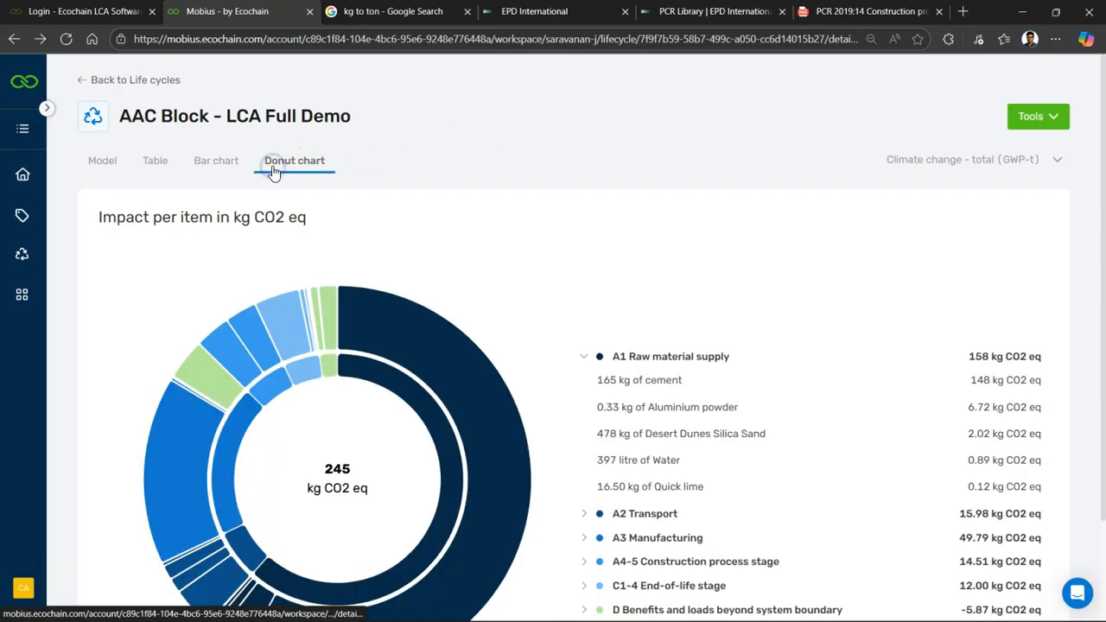
scroll(76, 299, down, 2)
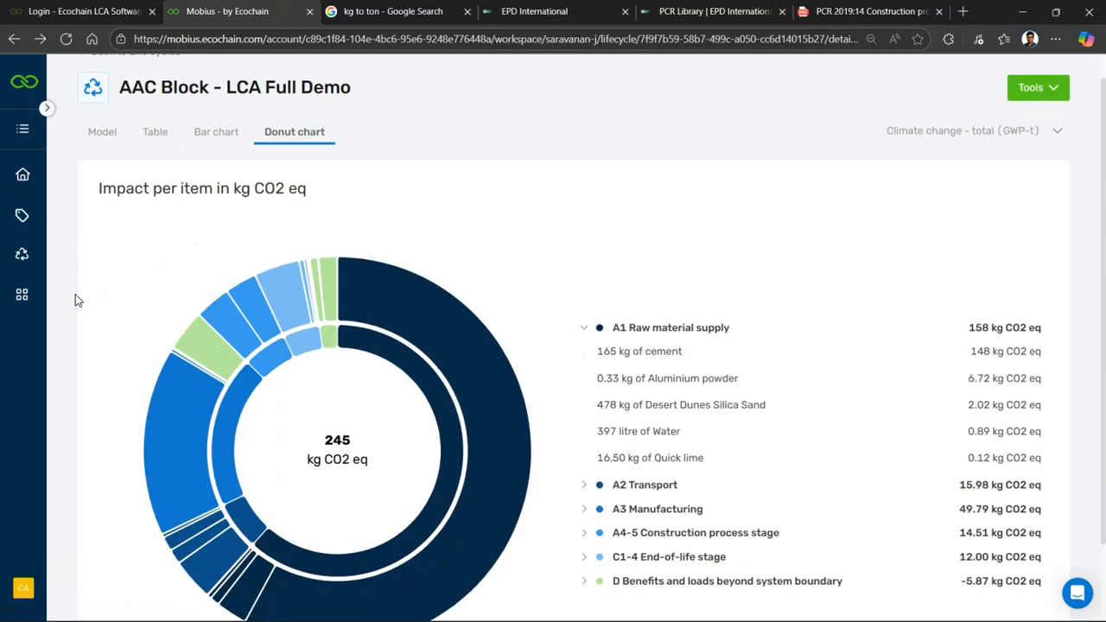
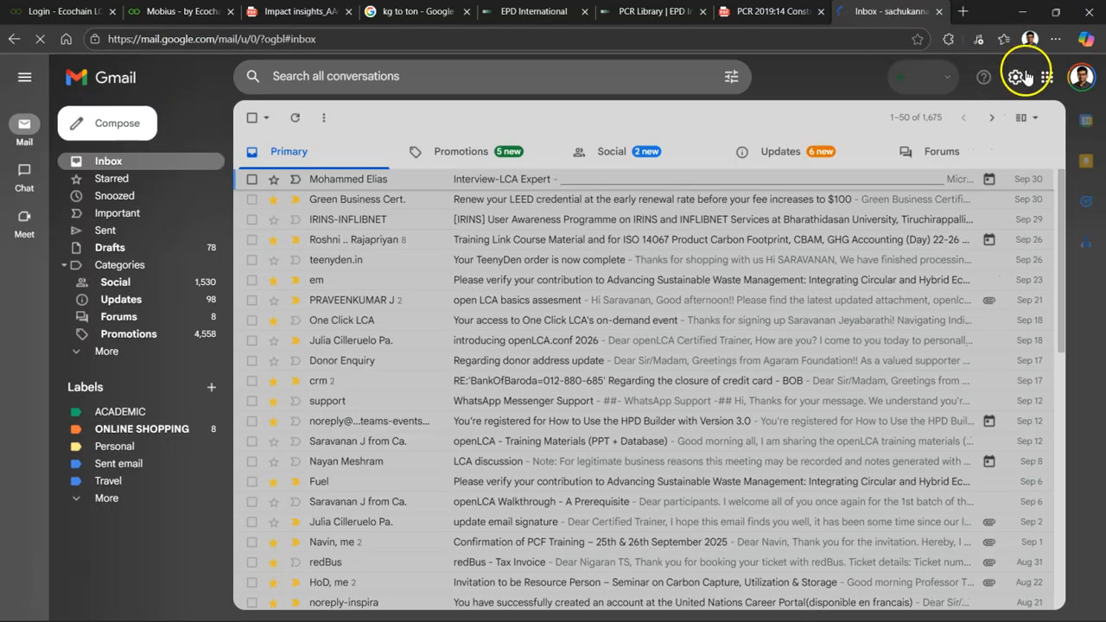
Switch Gmail to the Carbon Figure account and open the Mobius export e-mail for AAC Block - LCA Full Demo.
click(1085, 77)
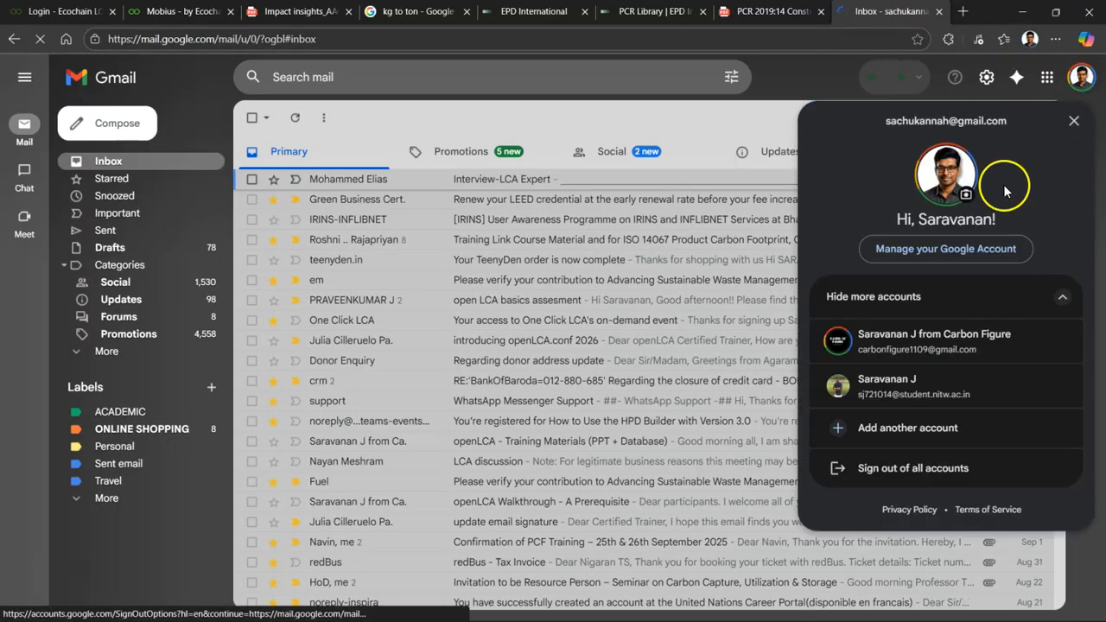
click(908, 336)
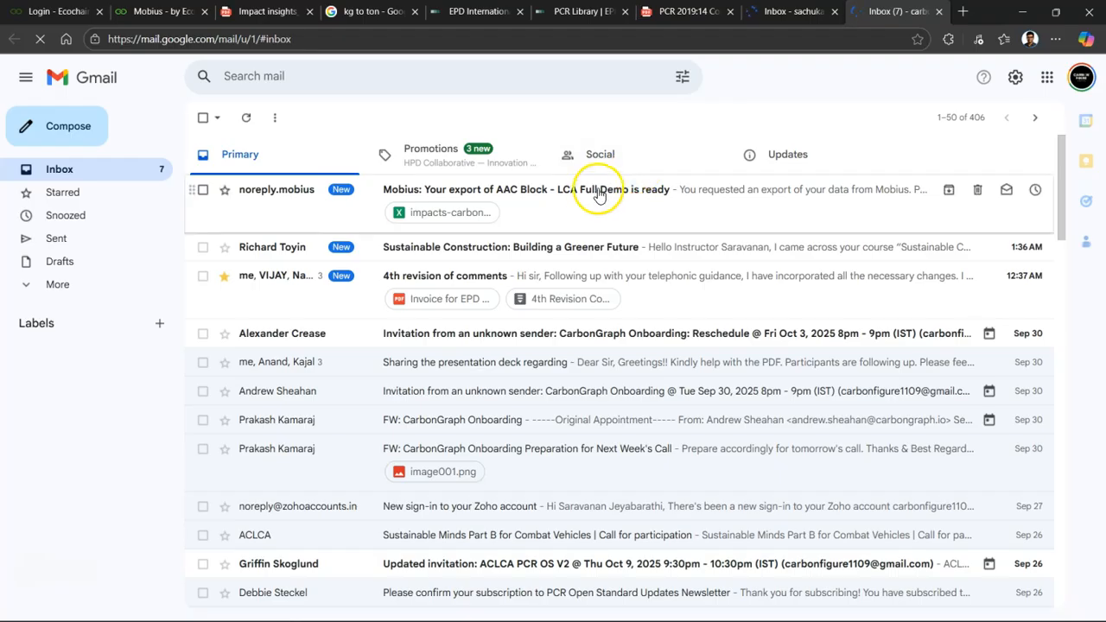
click(599, 193)
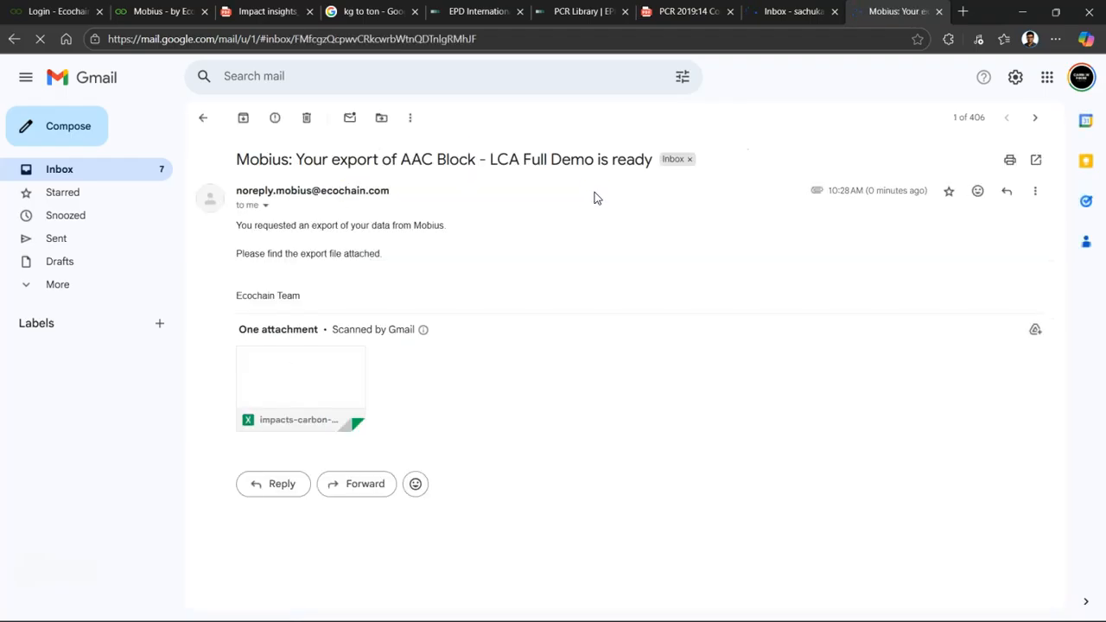
Open the e-mail's attached impacts workbook in Excel and enable editing.
mouse_move(278, 413)
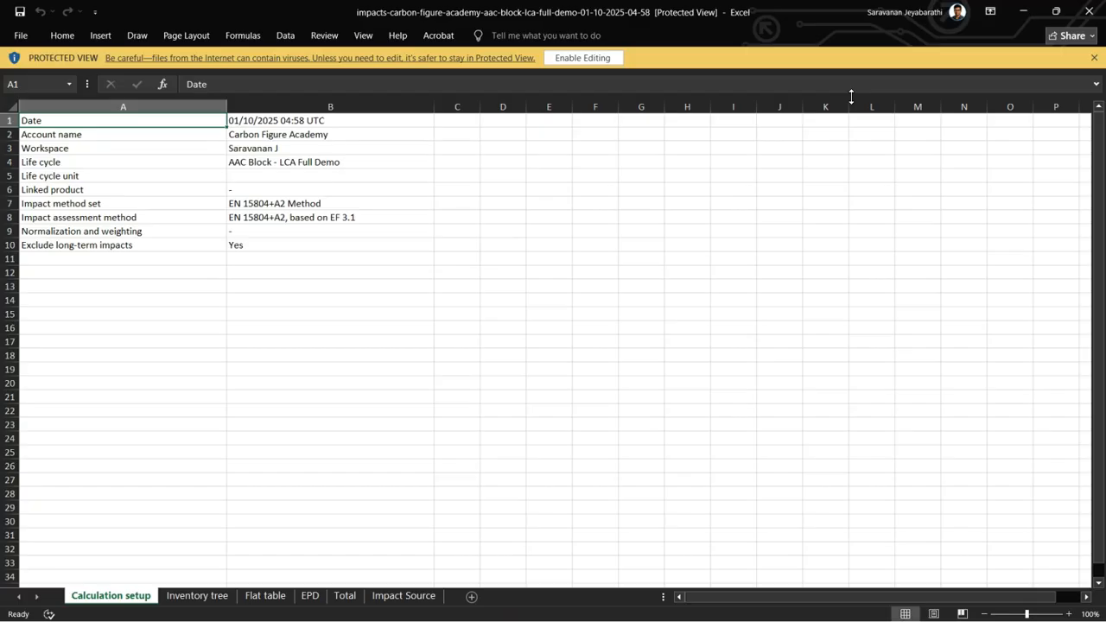
click(313, 239)
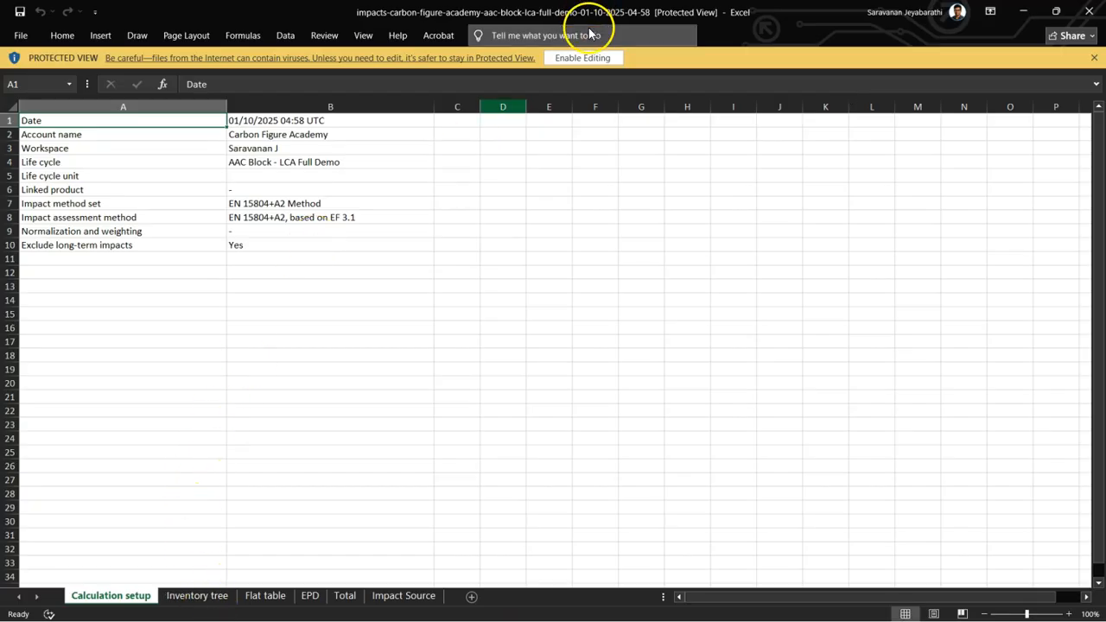
click(580, 57)
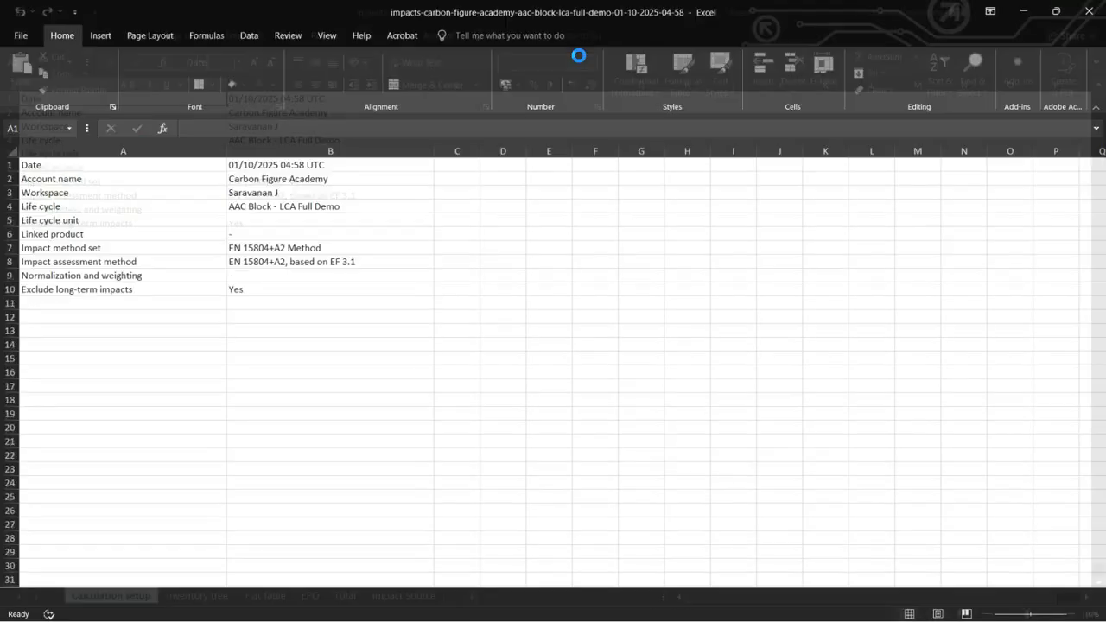
Examine the item names and amounts of the raw material supply rows in the Inventory tree sheet.
click(188, 596)
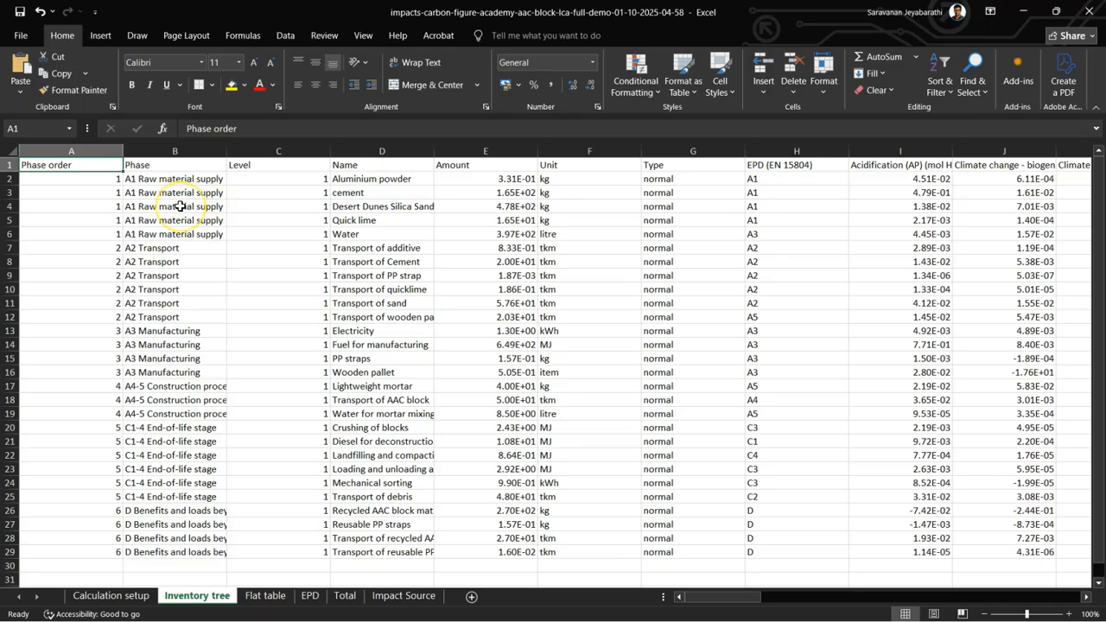
click(383, 191)
key(Down)
key(Down)
key(Up)
key(Right)
key(Right)
key(Left)
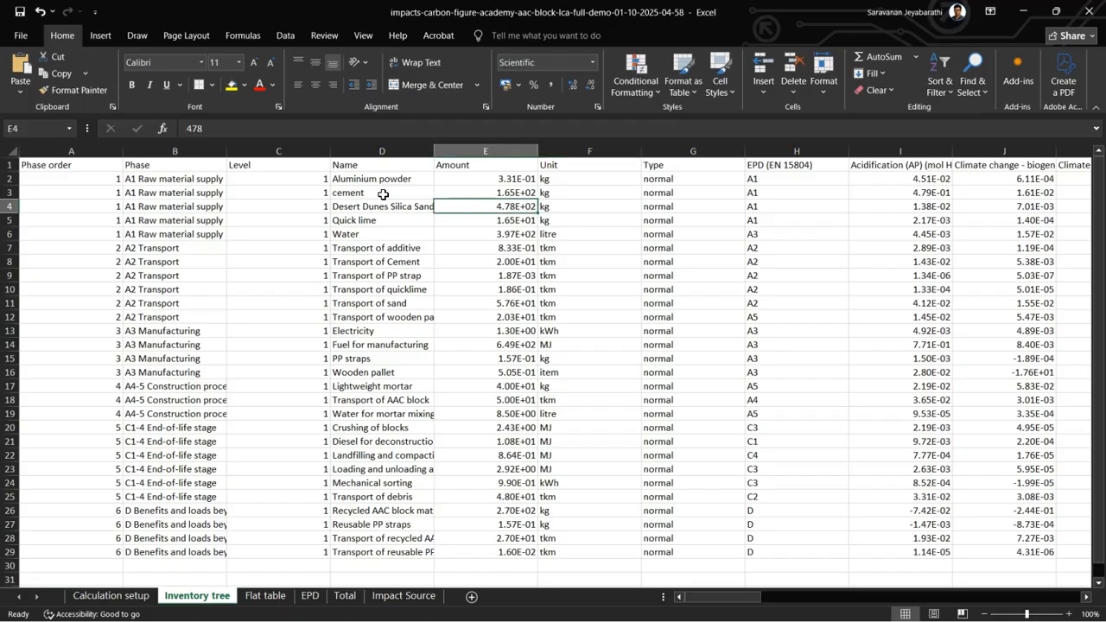
Examine the impact category columns across the full width of the Inventory tree sheet, from acidification to fresh water use.
key(Right)
key(Right)
key(Right)
key(Right)
key(Right)
key(Right)
key(Right)
key(Right)
key(Right)
key(Right)
key(Right)
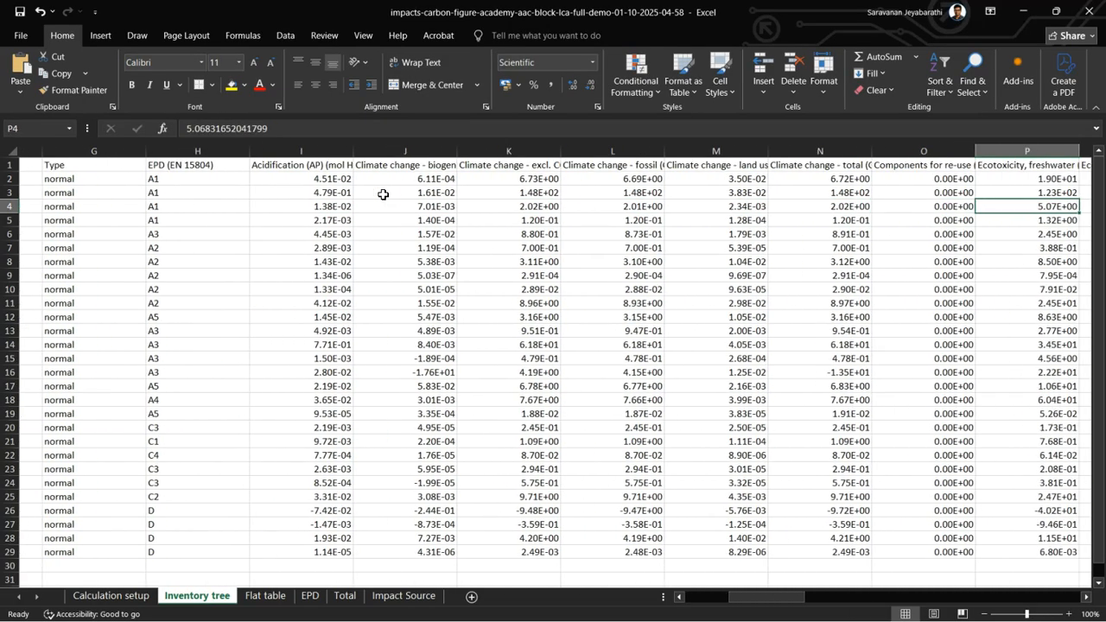
key(Right)
key(Right)
key(Right)
key(Right)
key(Right)
key(Right)
key(Right)
key(Right)
key(Right)
key(Right)
key(Right)
key(Right)
key(Right)
key(Right)
key(Right)
key(Right)
key(Right)
key(Right)
key(Right)
key(Right)
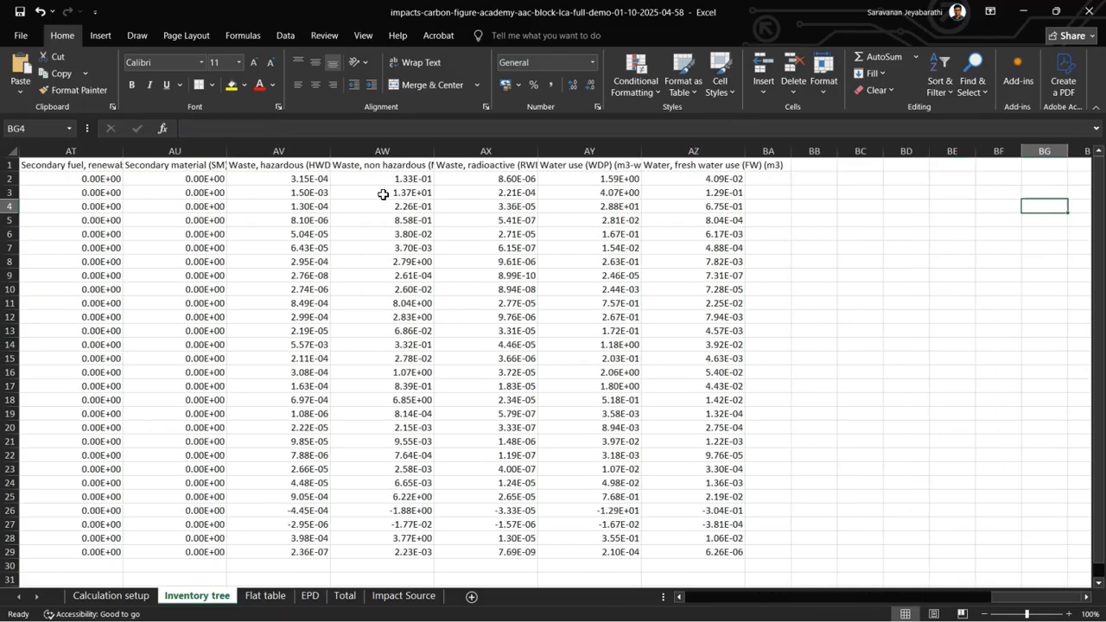
key(Left)
key(Left)
key(Left)
key(Left)
key(Left)
key(Left)
key(Left)
key(Left)
key(Left)
key(Left)
key(Left)
key(Left)
key(Left)
key(Left)
key(Left)
key(Left)
key(Left)
key(Left)
key(Left)
key(Left)
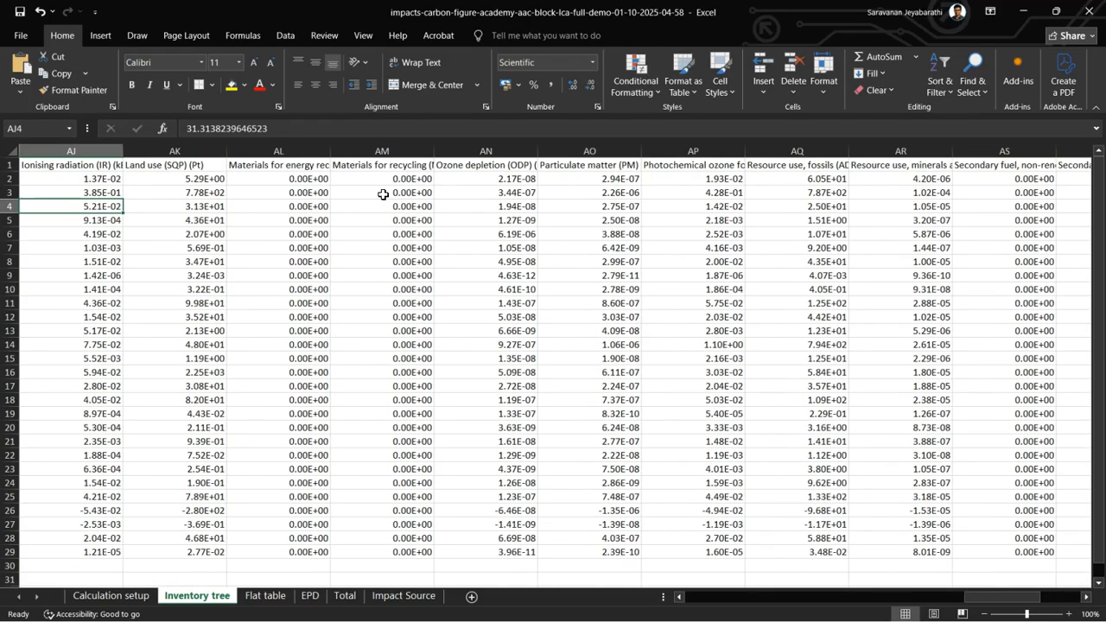
key(Left)
key(Left)
key(Left)
key(Left)
key(Left)
key(Left)
key(Left)
key(Left)
key(Left)
key(Left)
key(Left)
key(Left)
key(Left)
key(Left)
key(Left)
key(Left)
key(Left)
key(Left)
key(Left)
key(Left)
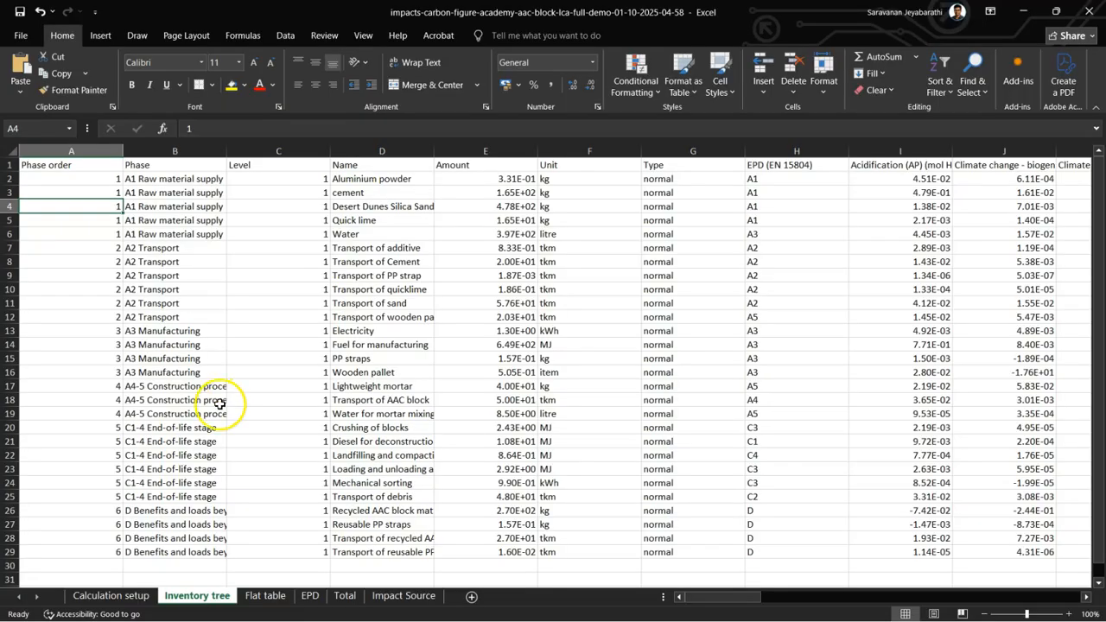
Look over the Flat table sheet, and examine the impact categories in the A1 raw material column of the EPD sheet.
click(264, 595)
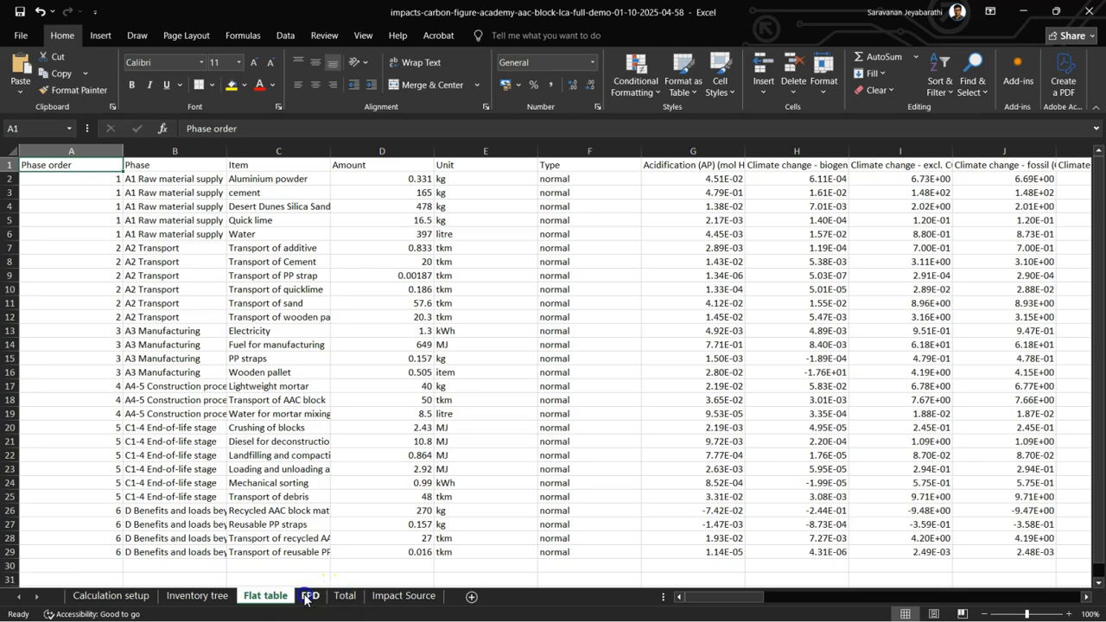
click(306, 596)
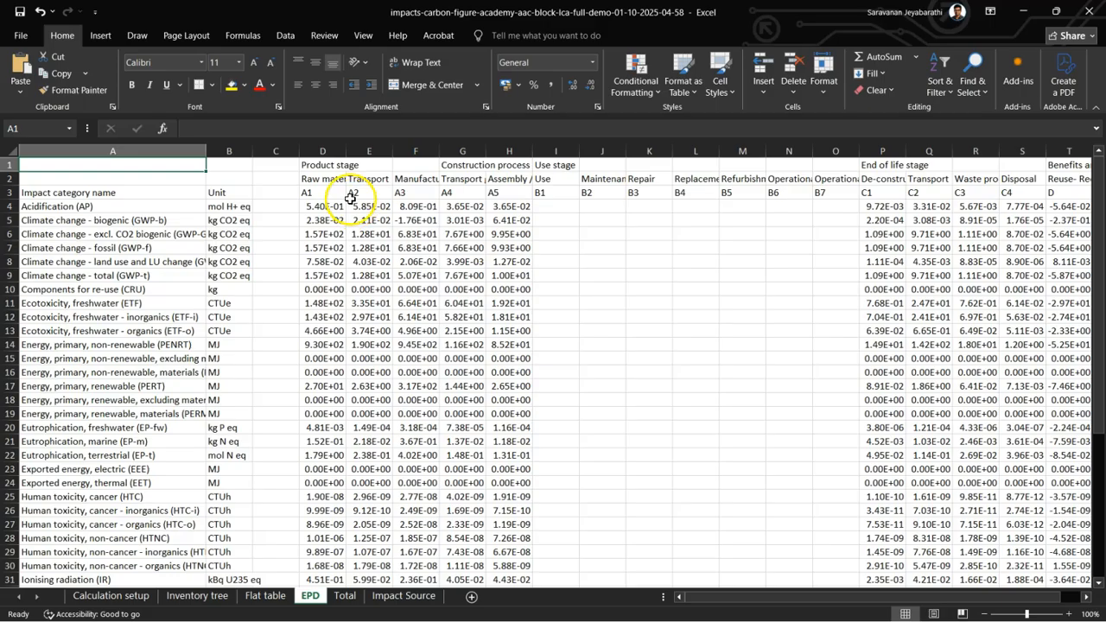
click(315, 192)
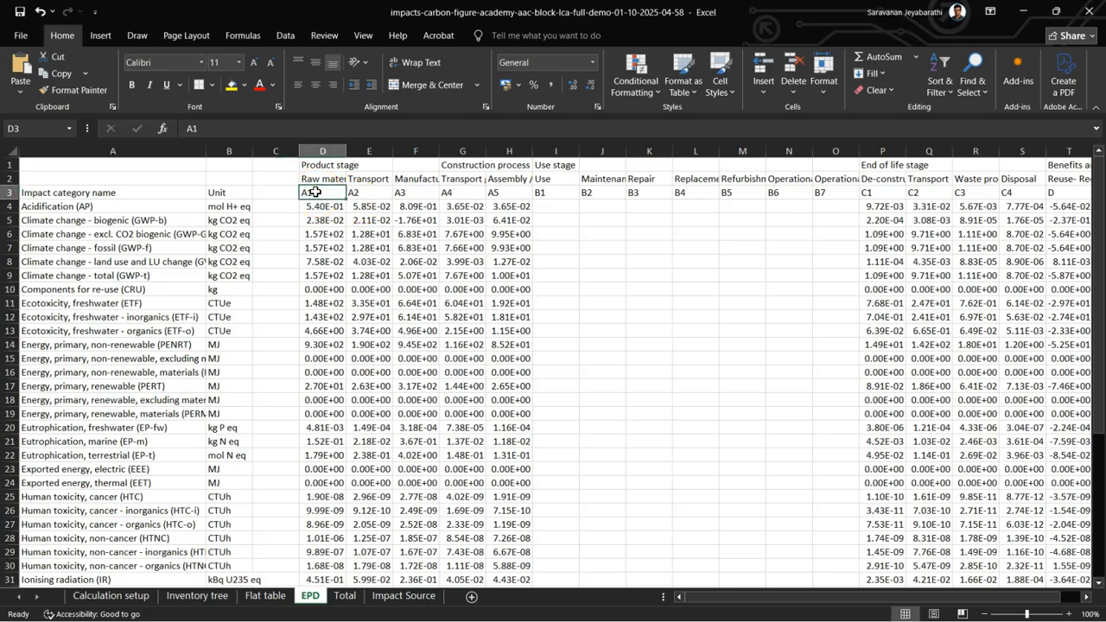
key(Down)
key(Down)
key(Down)
key(Down)
key(Down)
key(Down)
key(Down)
key(Down)
key(Down)
key(Down)
key(Down)
key(Down)
key(Down)
key(Down)
key(Down)
key(Down)
key(Down)
key(Down)
key(Down)
key(Down)
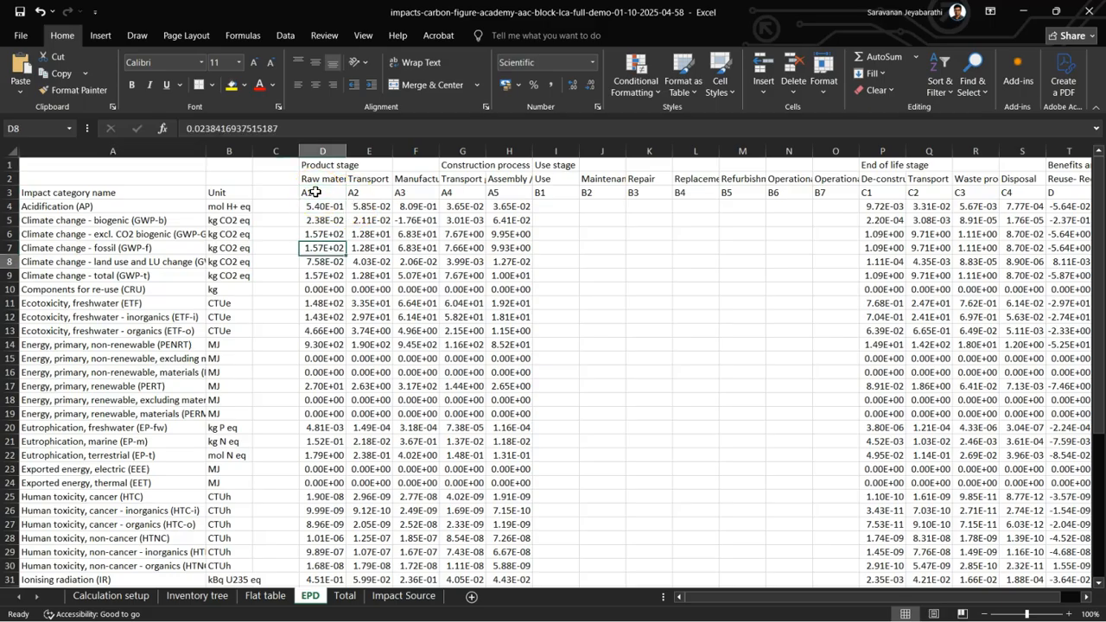
key(Down)
key(Down)
key(Down)
key(Down)
key(Down)
key(Down)
key(Down)
key(Down)
key(Down)
key(Down)
key(Down)
key(Down)
key(Down)
key(Down)
key(Down)
key(Down)
key(Down)
key(Down)
key(Up)
key(Up)
key(Up)
key(Up)
key(Up)
key(Up)
key(Up)
key(Up)
key(Up)
key(Up)
key(Up)
key(Up)
key(Up)
key(Up)
key(Up)
key(Up)
key(Up)
key(Up)
key(Up)
key(Up)
key(Up)
key(Up)
key(Up)
key(Up)
key(Up)
key(Up)
key(Up)
key(Up)
key(Up)
key(Up)
key(Up)
key(Up)
key(Up)
key(Up)
key(Up)
key(Up)
key(Up)
key(Up)
key(Up)
key(Up)
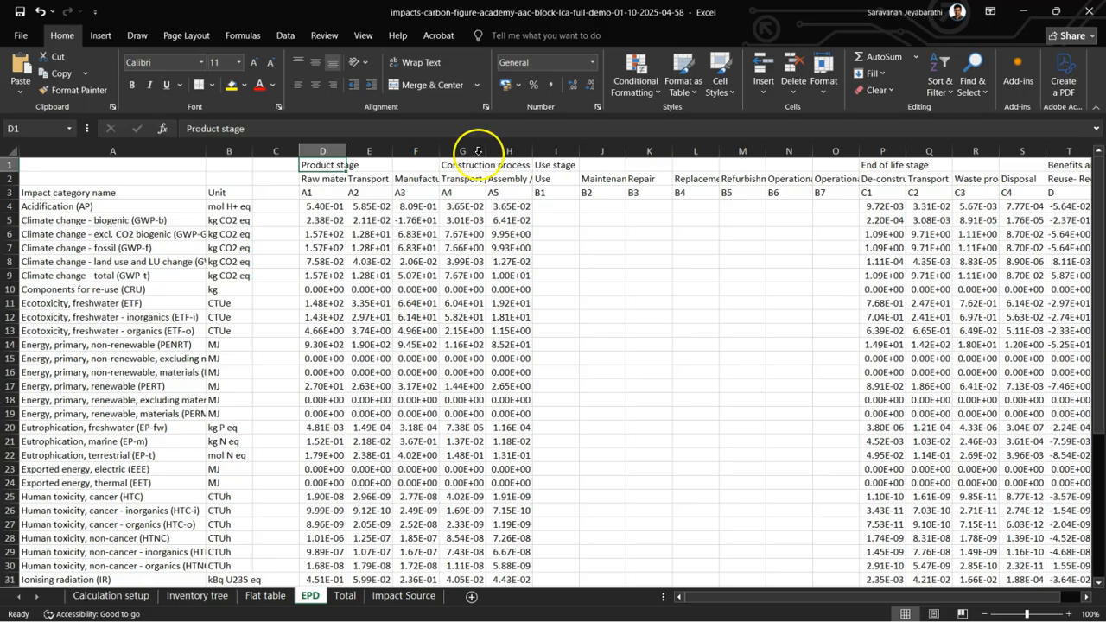
Delete the empty use stage columns B1 to B7 from the EPD sheet.
click(558, 145)
drag(602, 165, 729, 190)
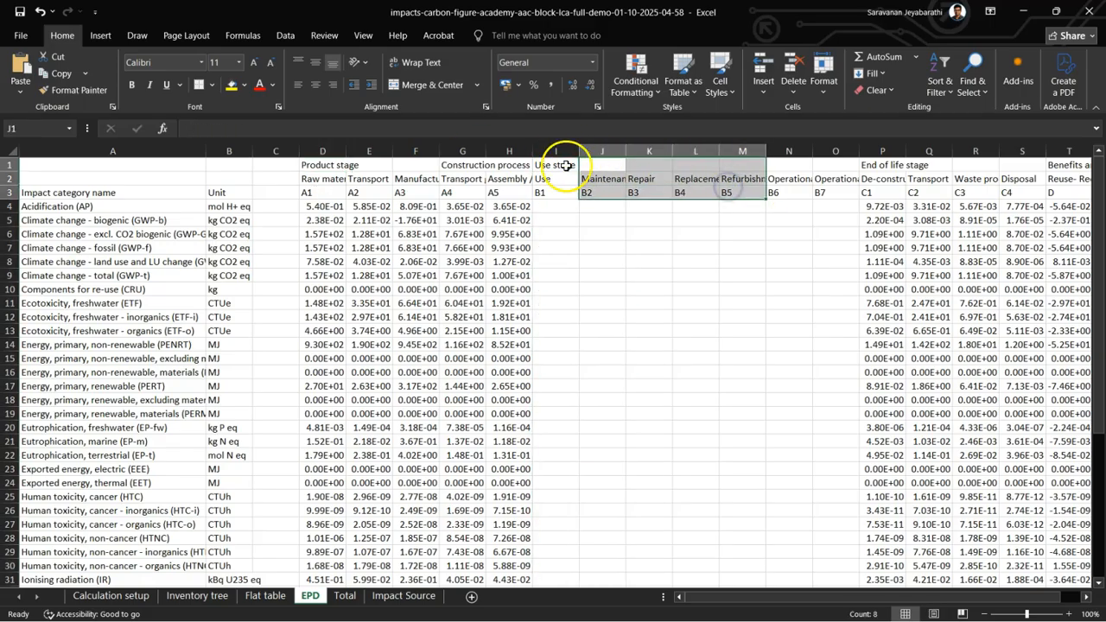
drag(557, 152, 825, 189)
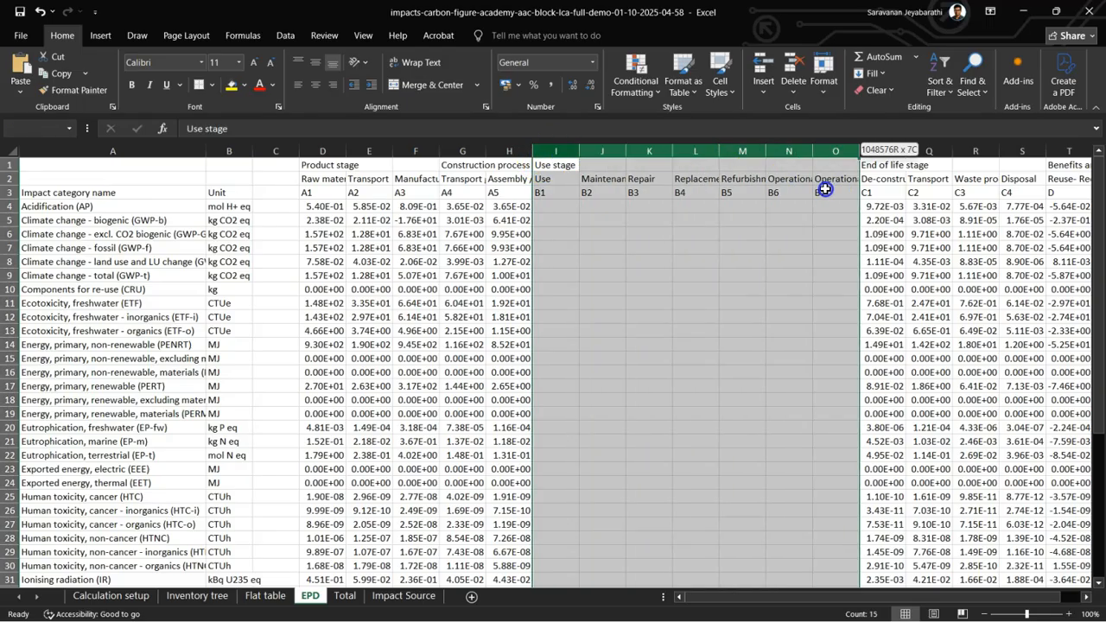
right_click(682, 151)
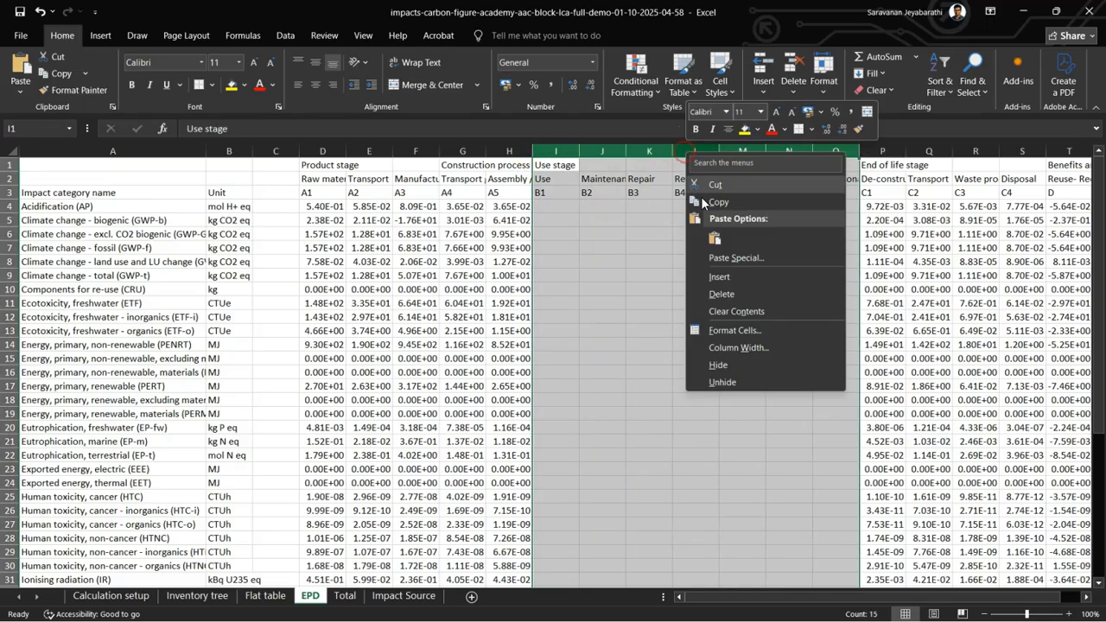
click(711, 293)
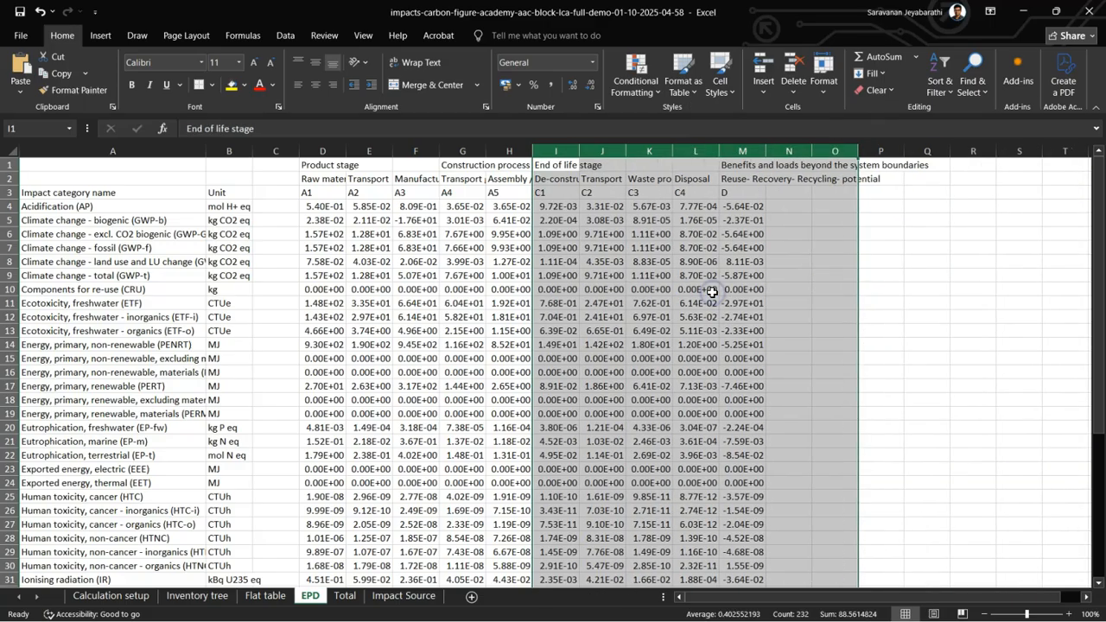
Examine the life cycle stage codes in the EPD sheet's header row, from A1 across to D.
click(333, 197)
key(Right)
key(Right)
key(Right)
key(Right)
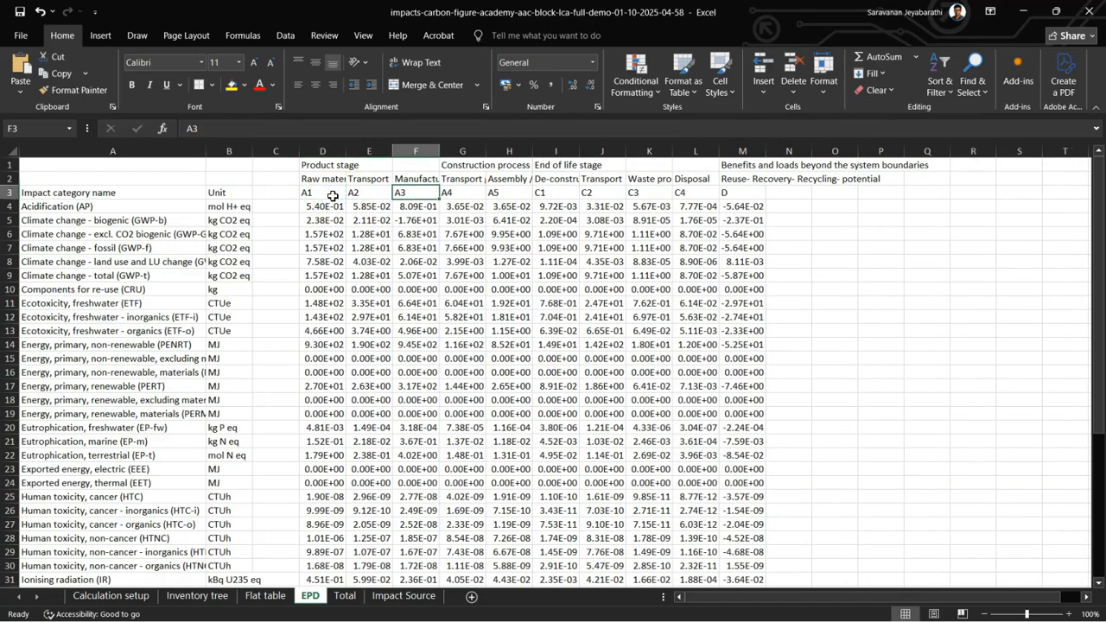
key(Right)
key(Right)
key(Right)
key(Right)
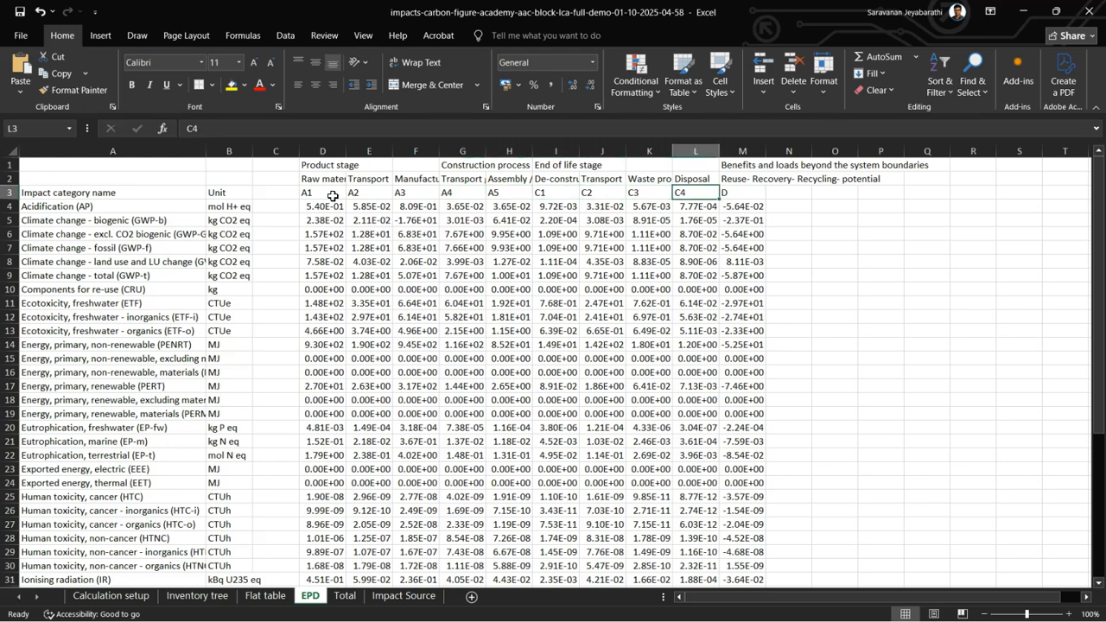
key(Right)
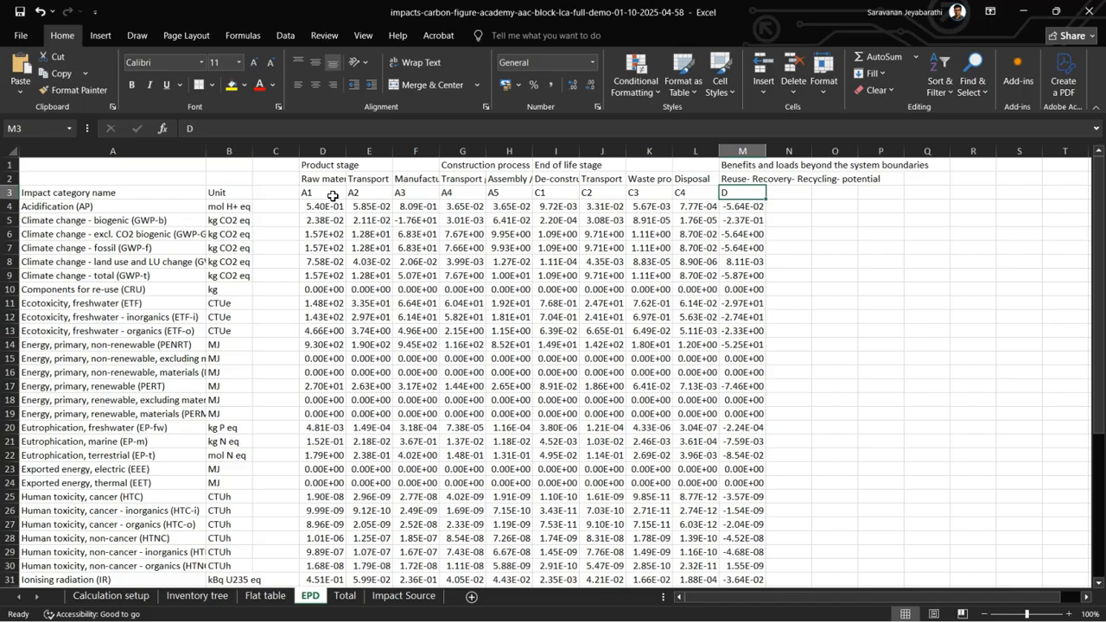
Examine the impact category names in the EPD sheet, from acidification down to fresh water use.
click(90, 204)
key(Down)
key(Down)
key(Down)
key(Down)
key(Down)
key(Down)
key(Down)
key(Down)
key(Down)
key(Down)
key(Down)
key(Down)
key(Down)
key(Down)
key(Down)
key(Down)
key(Down)
key(Down)
key(Down)
key(Down)
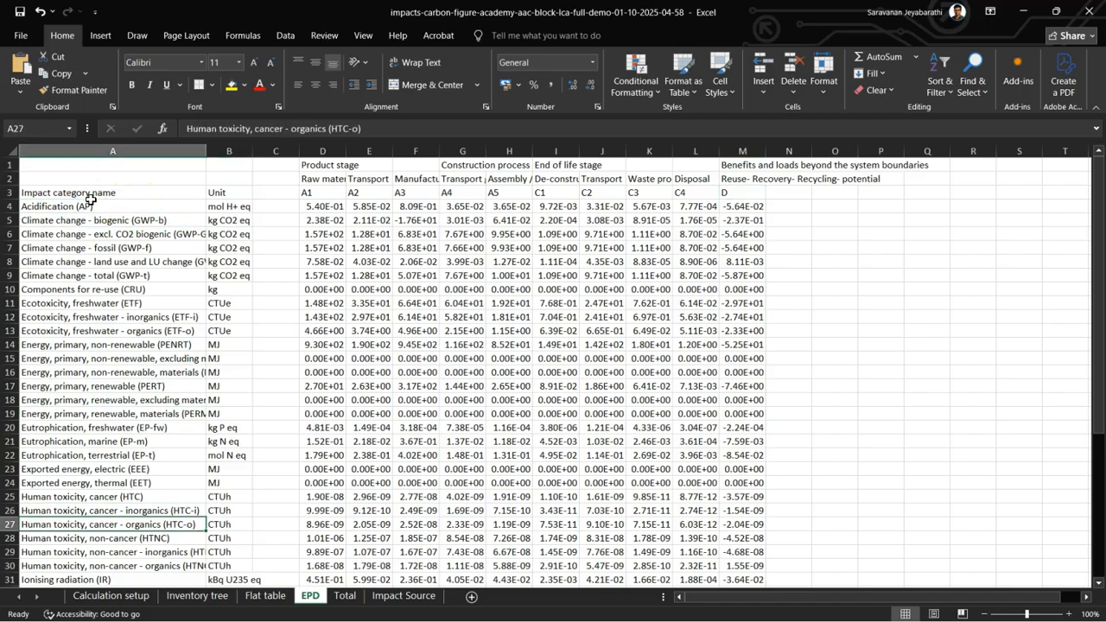
key(Down)
key(Down)
key(Down)
key(Down)
key(Down)
key(Down)
key(Down)
key(Down)
key(Down)
key(Down)
key(Down)
key(Down)
key(Down)
key(Down)
key(Down)
key(Down)
key(Down)
key(Down)
key(Down)
key(Down)
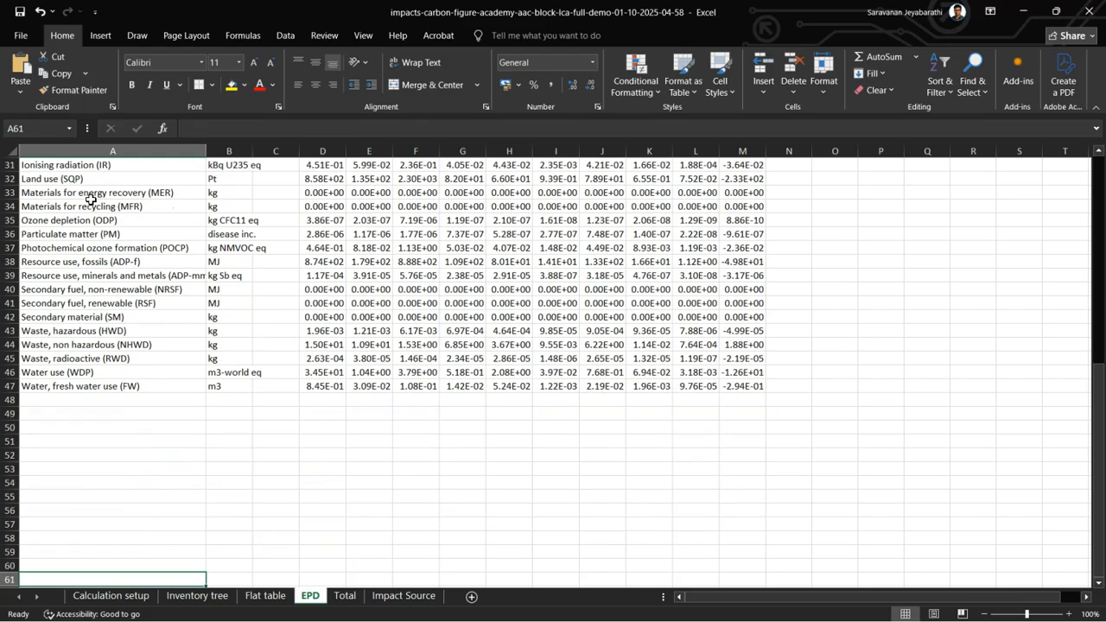
key(Up)
key(Up)
key(Up)
key(Up)
key(Up)
key(Up)
key(Up)
key(Up)
key(Up)
key(Up)
key(Up)
key(Up)
key(Up)
key(Up)
key(Up)
key(Up)
key(Up)
key(Up)
key(Up)
key(Up)
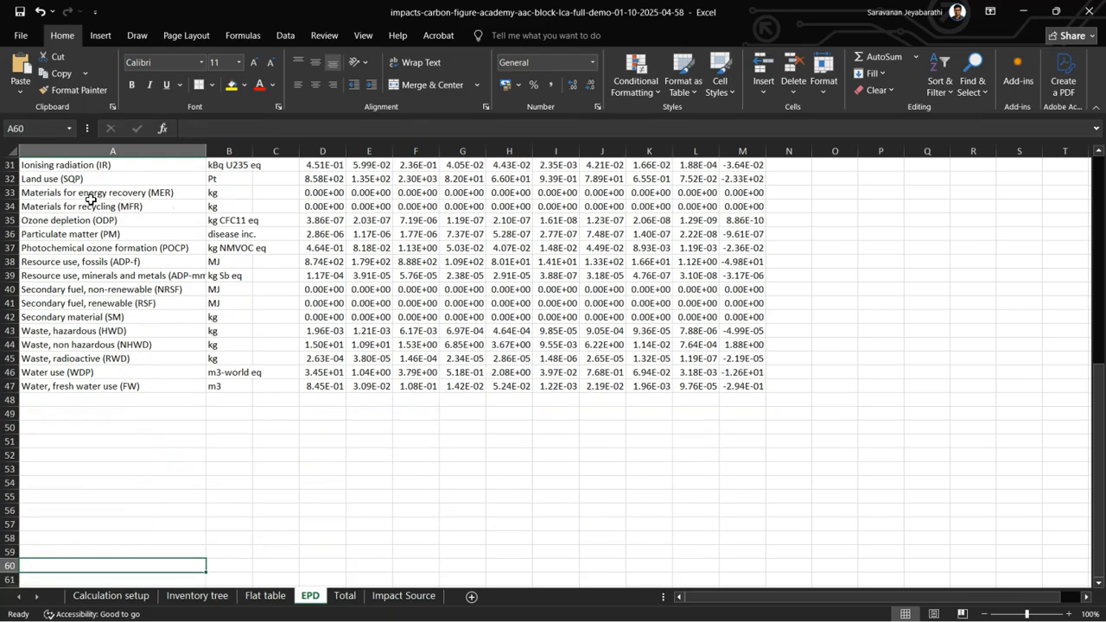
key(Up)
key(Up)
key(Up)
key(Up)
key(Up)
key(Up)
key(Up)
key(Up)
key(Up)
key(Up)
key(Up)
key(Up)
key(Up)
key(Down)
key(Down)
key(Down)
key(Down)
key(Down)
key(Down)
key(Down)
key(Down)
key(Down)
key(Down)
key(Down)
key(Down)
key(Down)
key(Down)
key(Down)
key(Down)
key(Down)
key(Down)
key(Down)
key(Down)
key(Down)
key(Down)
key(Down)
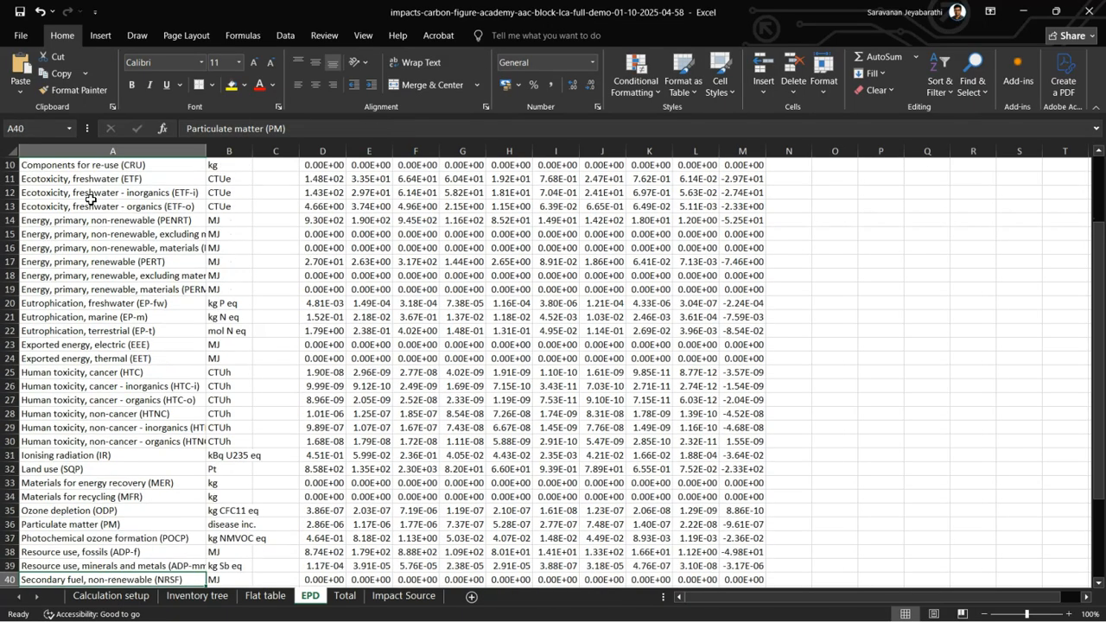
key(Down)
key(Down)
key(Down)
key(Down)
key(Down)
key(Down)
key(Down)
key(Down)
key(Down)
key(Down)
key(Down)
key(Down)
key(Down)
key(Down)
key(Down)
key(Down)
key(Down)
key(Down)
key(Down)
key(Down)
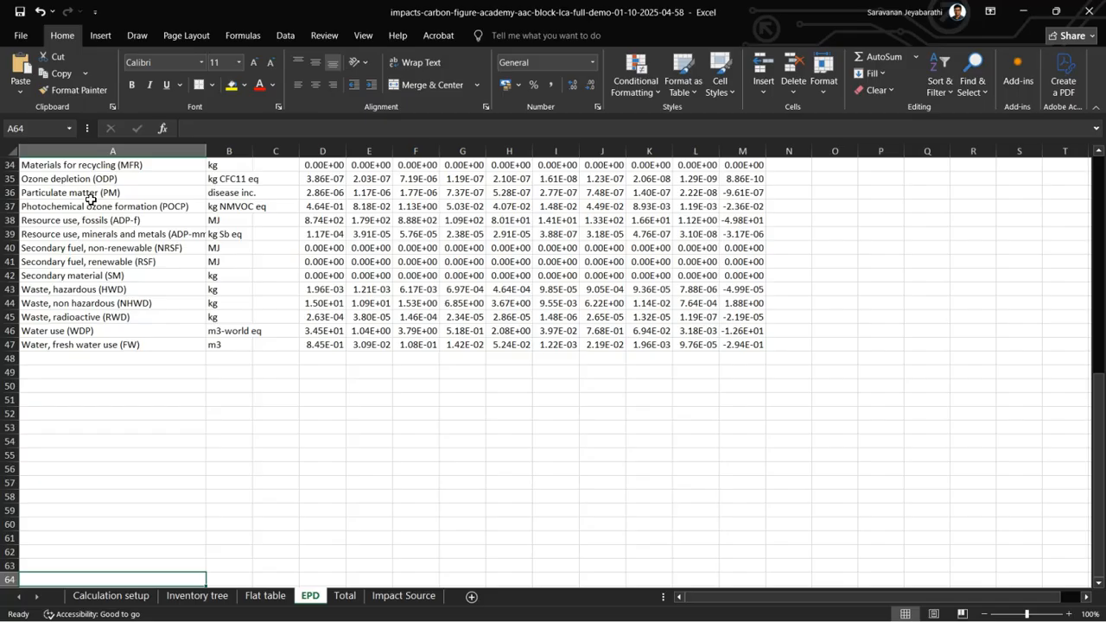
Look over the Total and Impact Source sheets, and consult the inventory table of phases and amounts in the Word document.
click(343, 596)
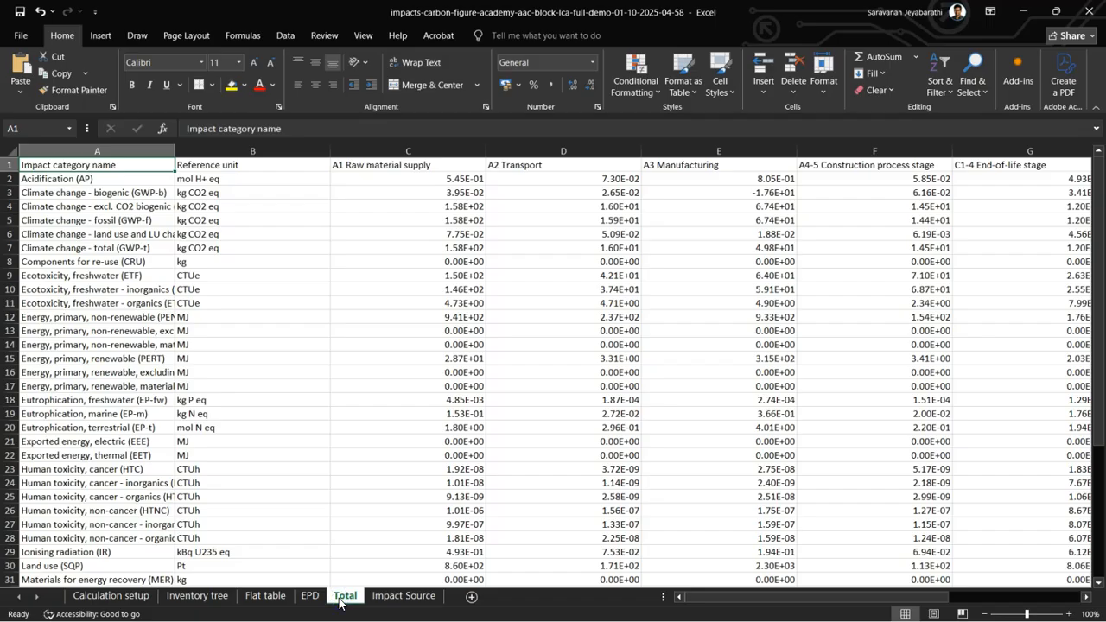
click(394, 602)
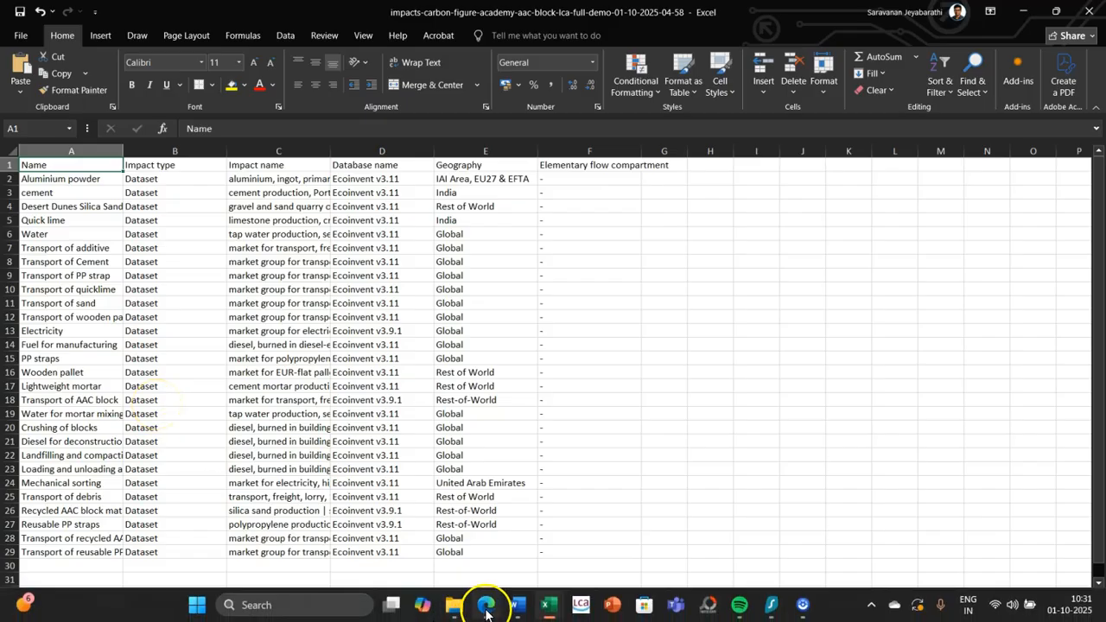
click(518, 607)
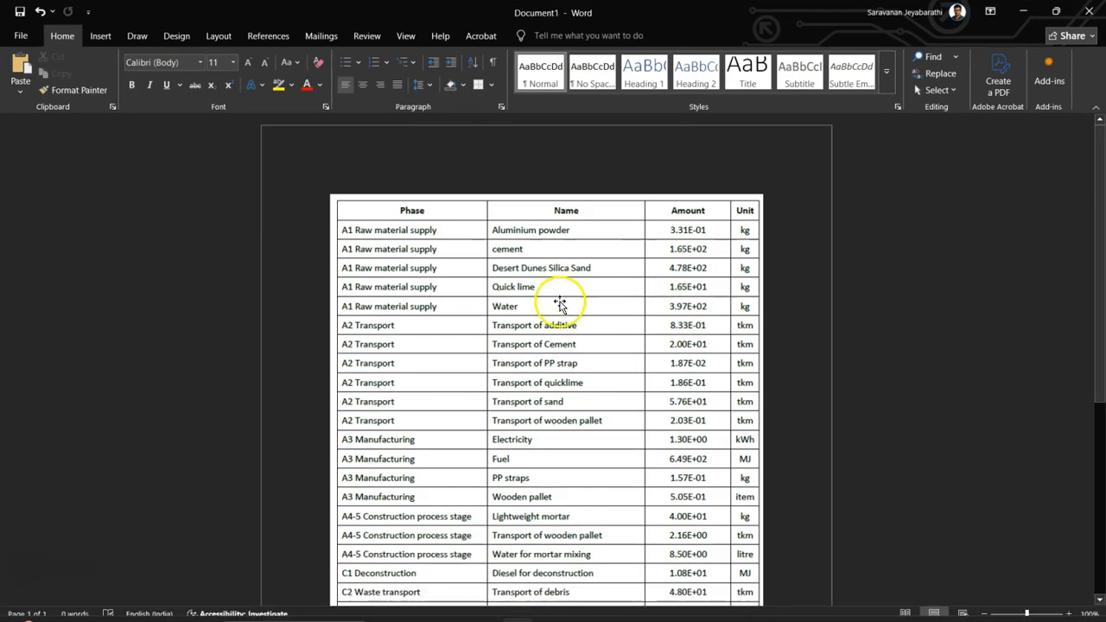
click(1024, 12)
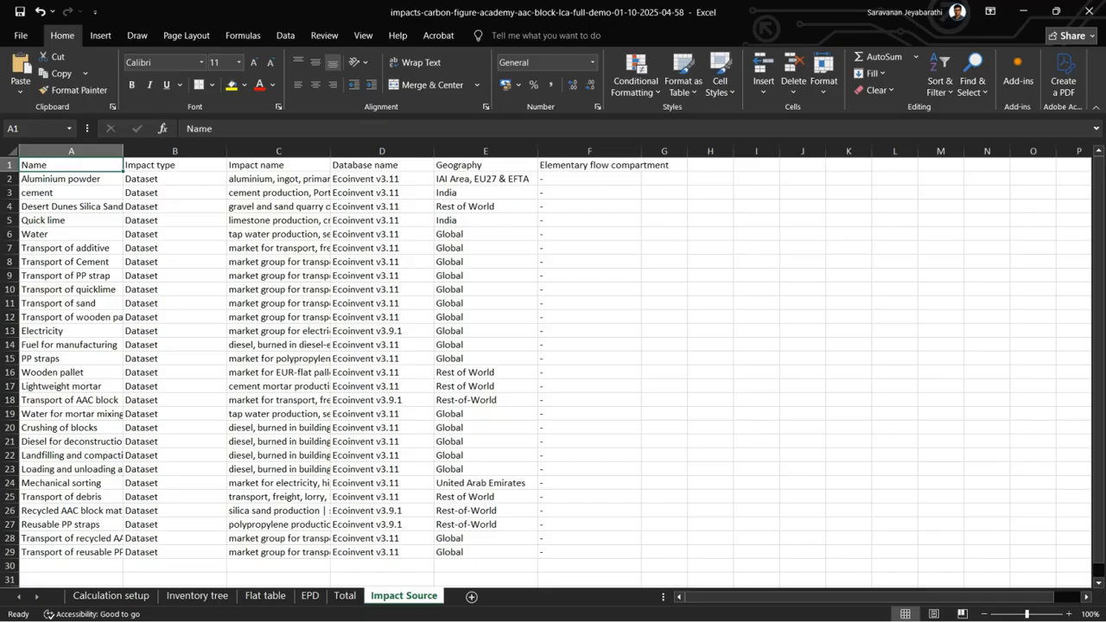
Fit the Impact name column of the Impact Source sheet to its text, and examine the aluminium powder row's dataset, database and geography.
click(67, 179)
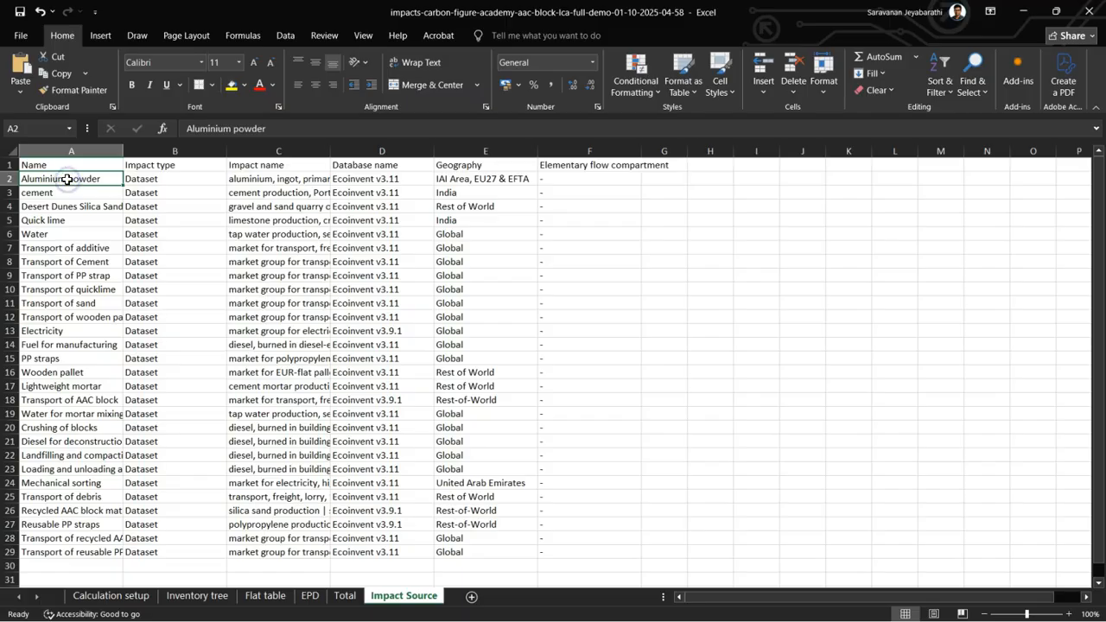
key(Right)
key(Right)
key(Right)
key(Left)
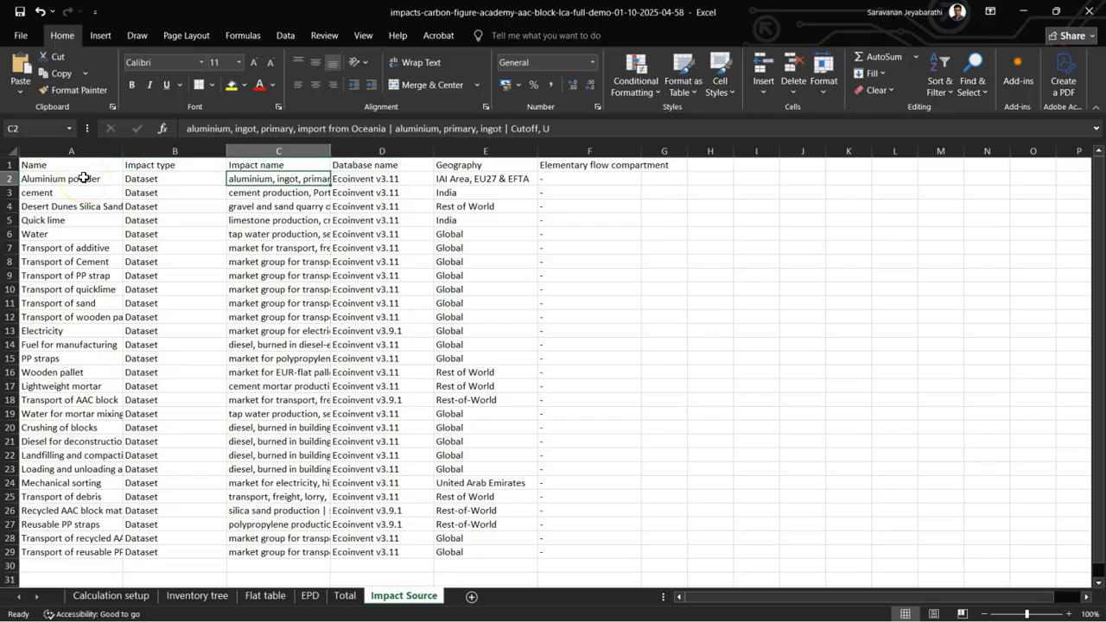
double_click(330, 152)
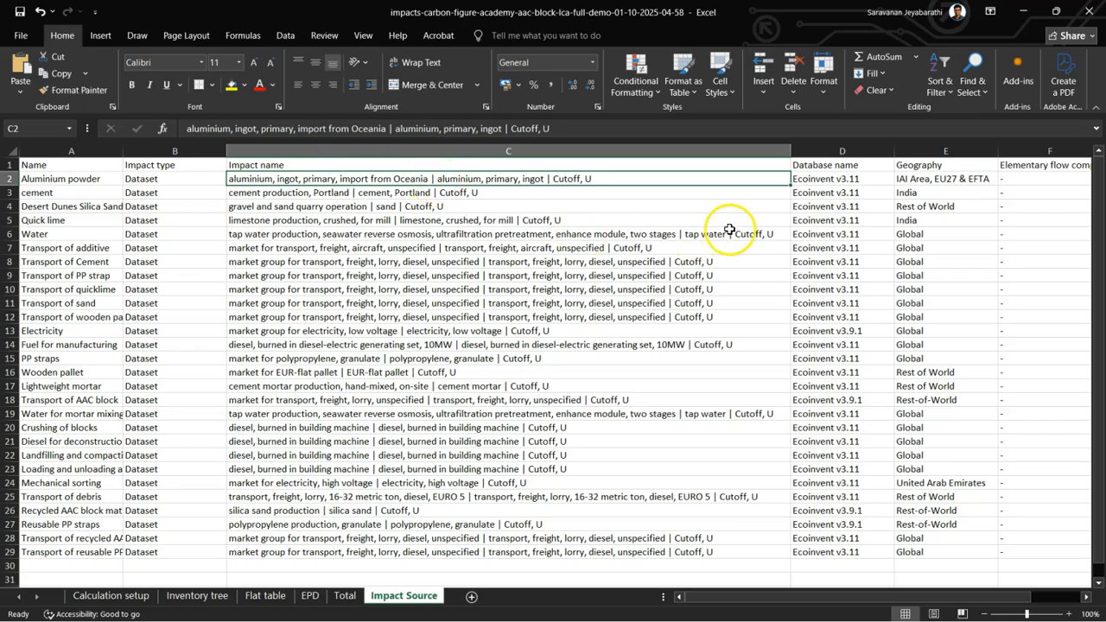
click(834, 182)
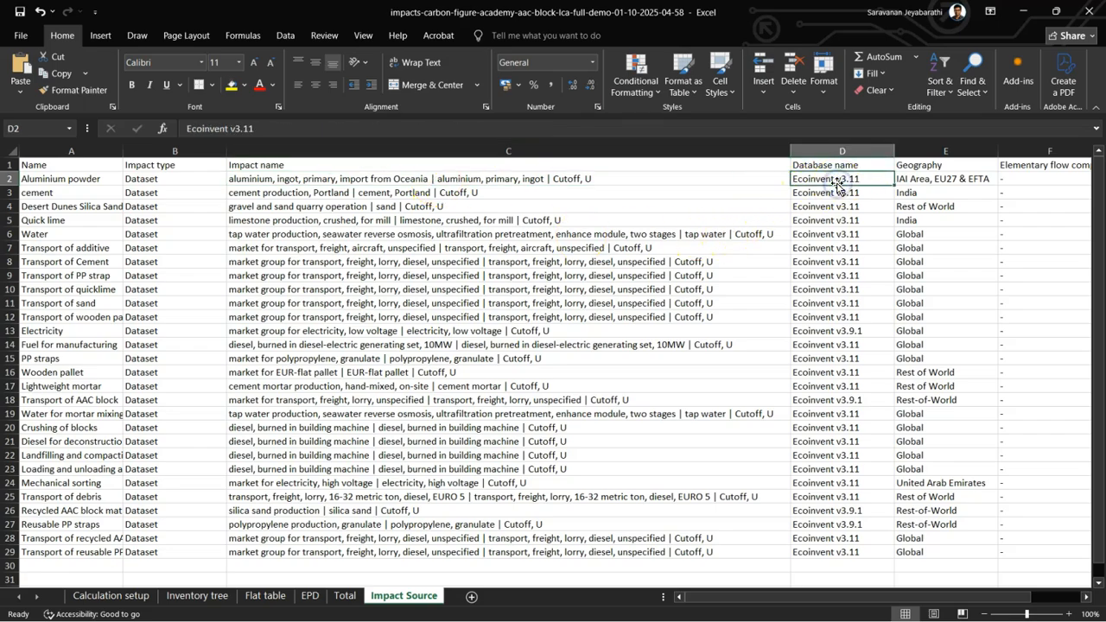
key(Right)
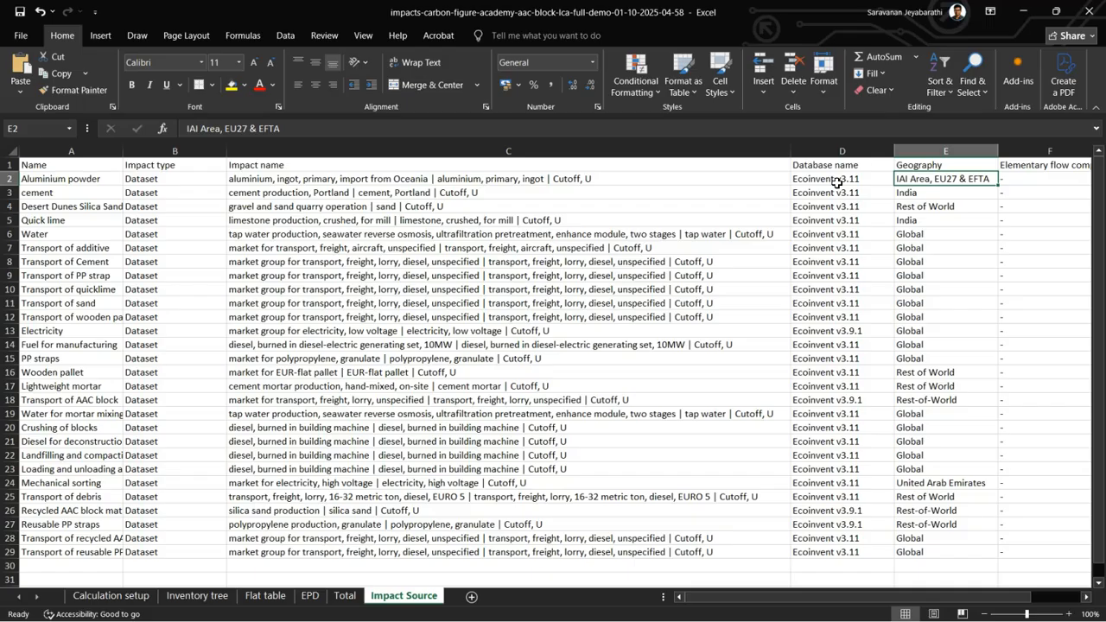
View the Calculation setup sheet, and switch to Mobius in the browser to show the AAC Block life cycle inventory model.
click(111, 595)
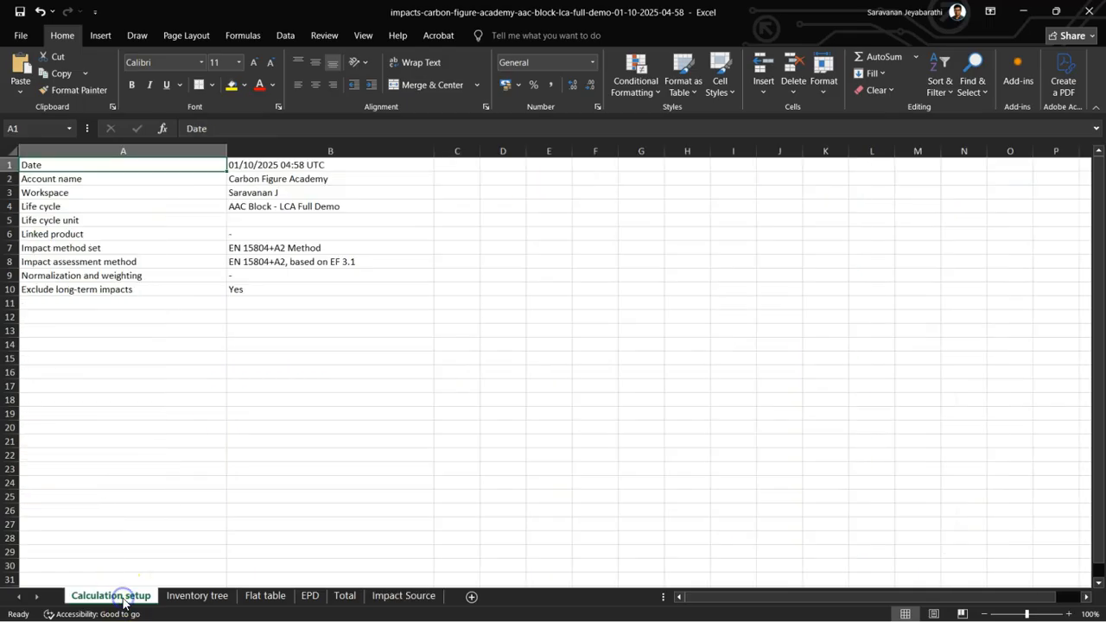
click(1027, 12)
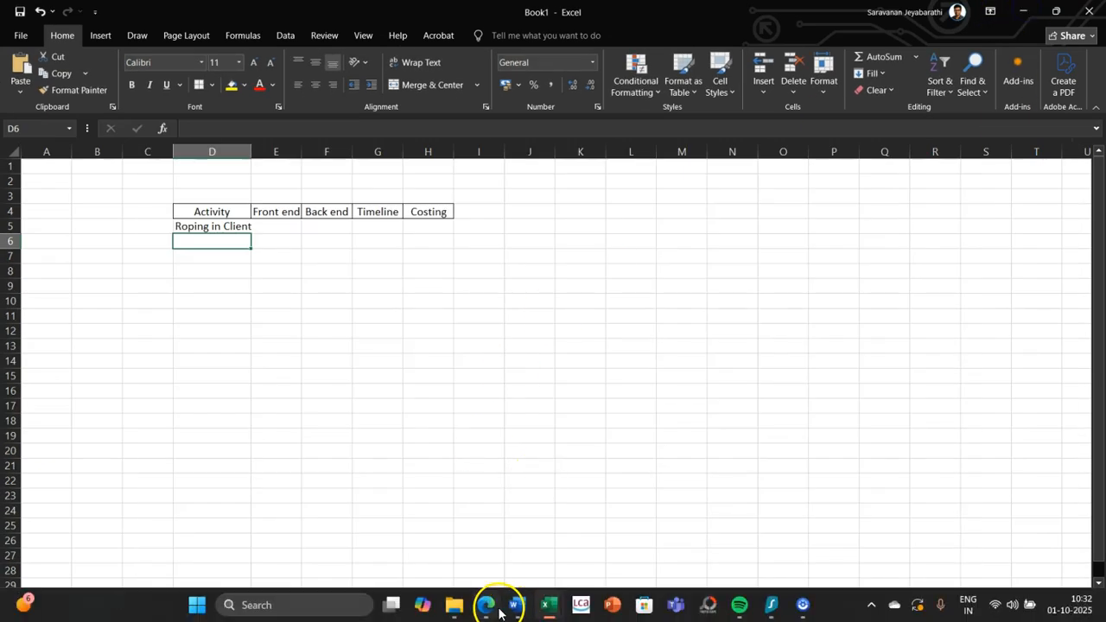
click(498, 610)
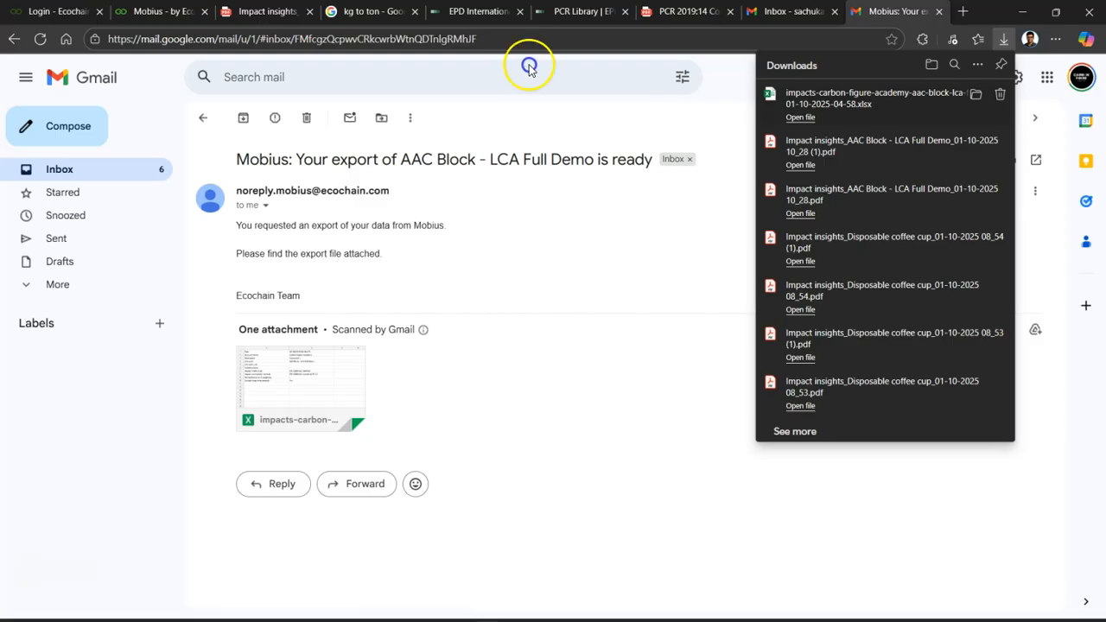
click(135, 15)
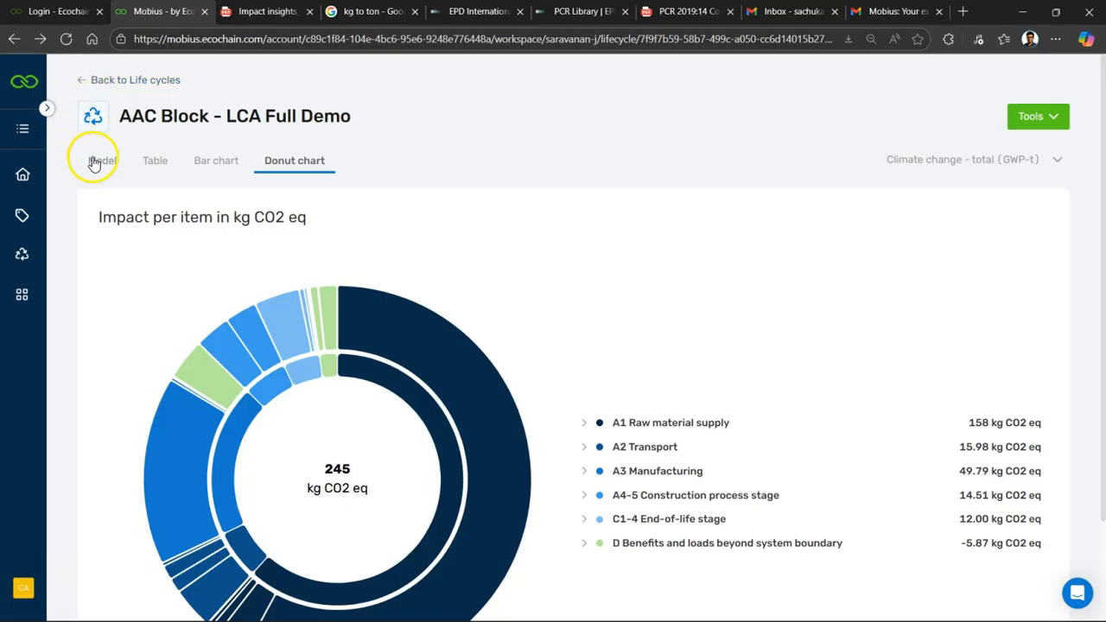
click(95, 163)
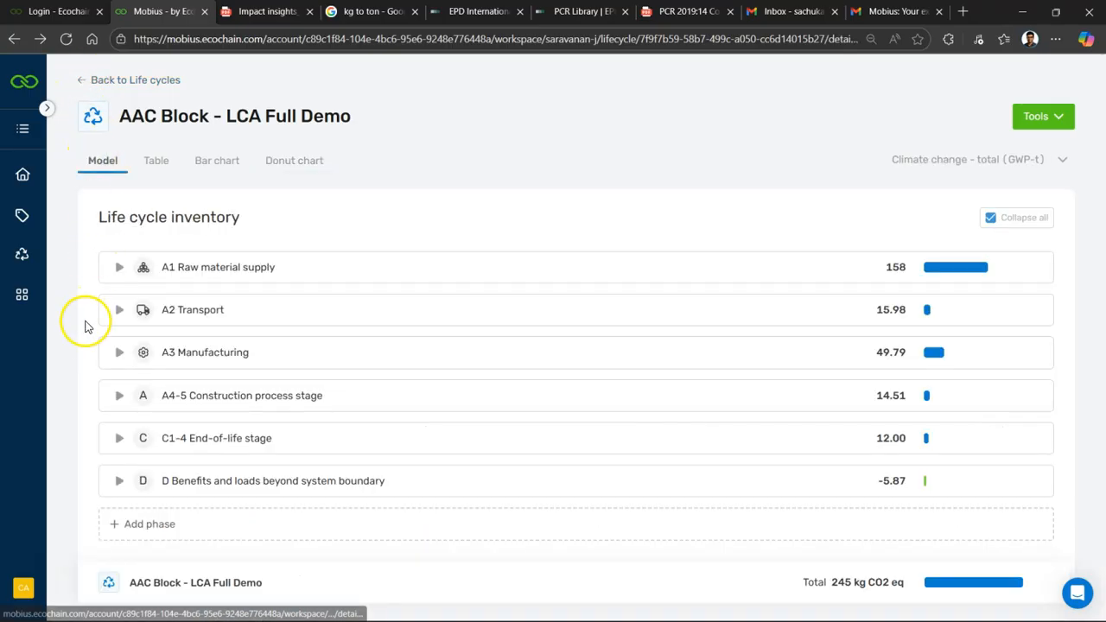